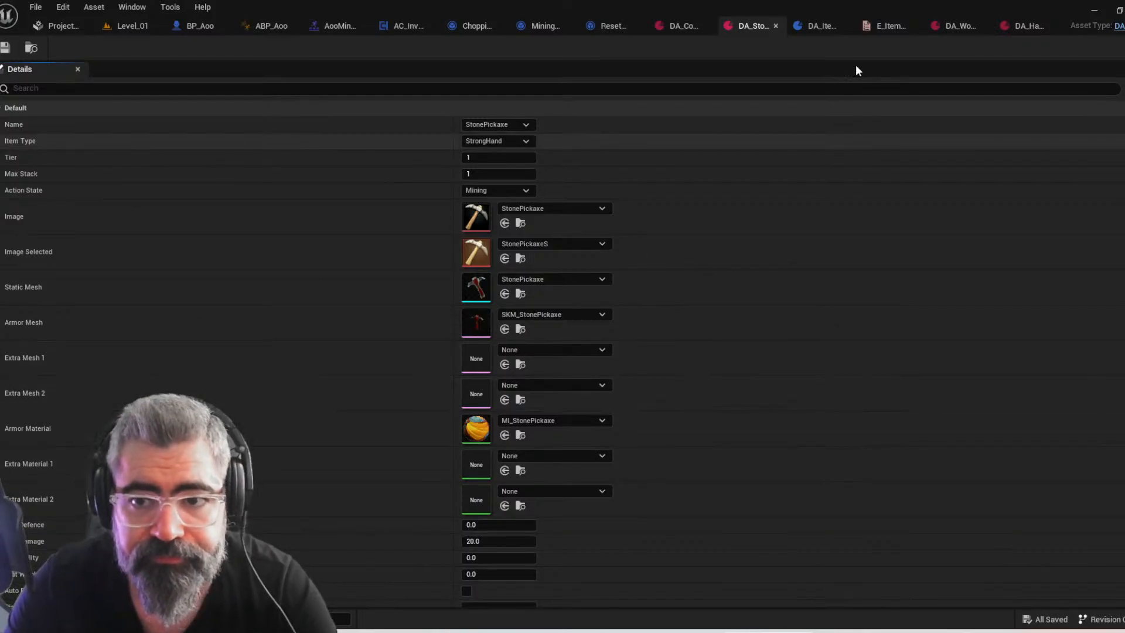
Duplicate the DA_Wood data asset in the Inventory > Item folder and name the copy DA_Rock
key("ctrl+space")
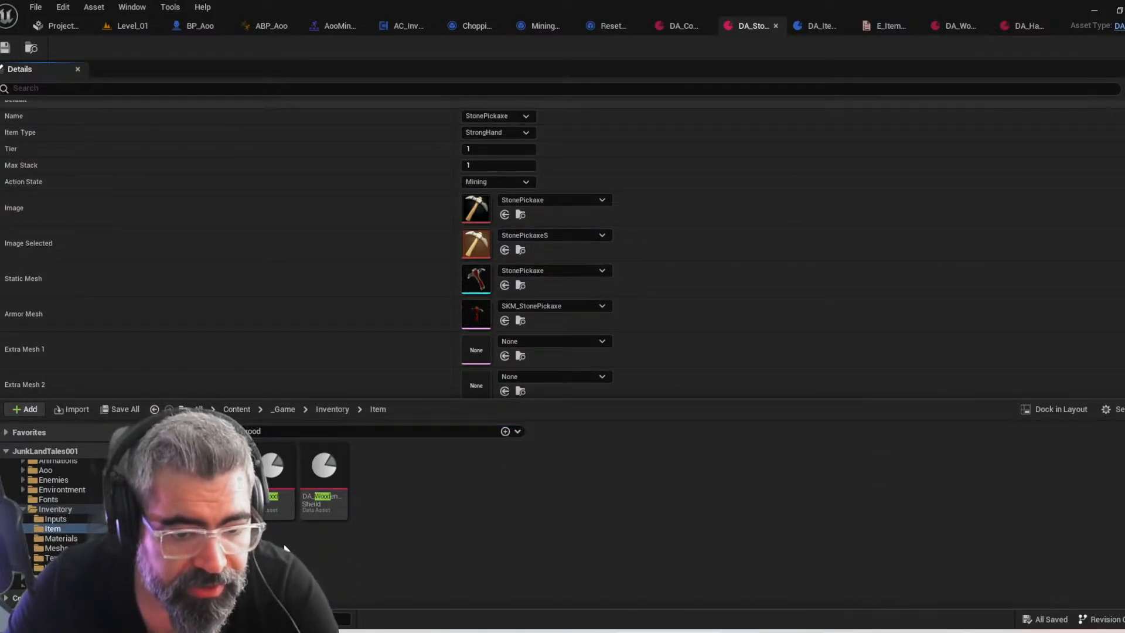
left_click(278, 498)
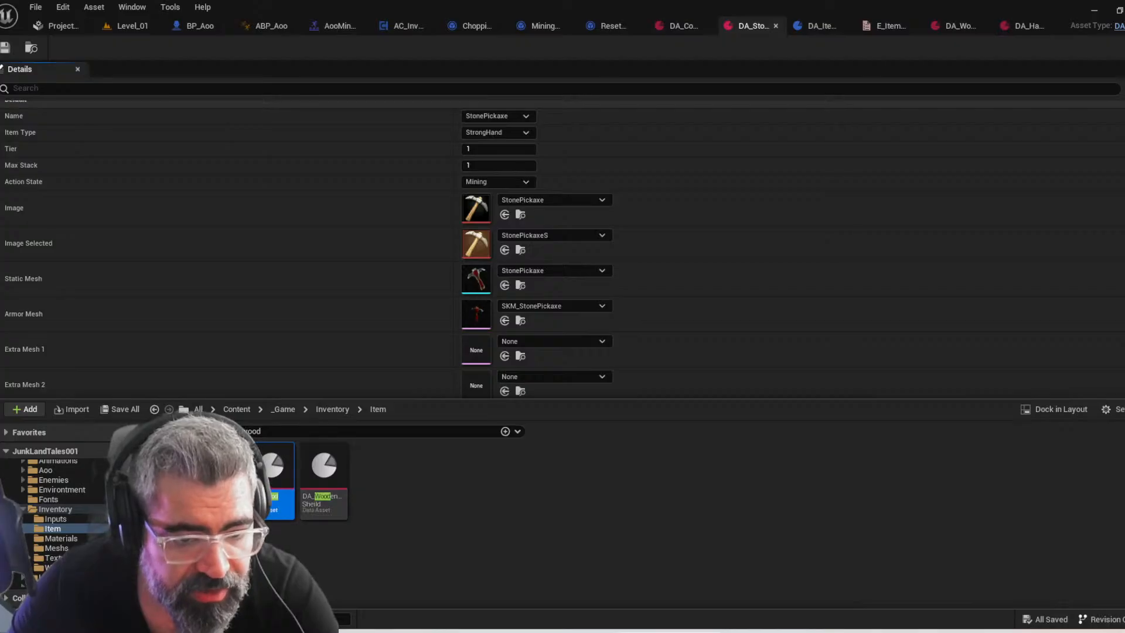
key("ctrl+d")
key("Right")
key("shift+Left")
key("BackSpace")
key("BackSpace")
key("BackSpace")
key("BackSpace")
key("BackSpace")
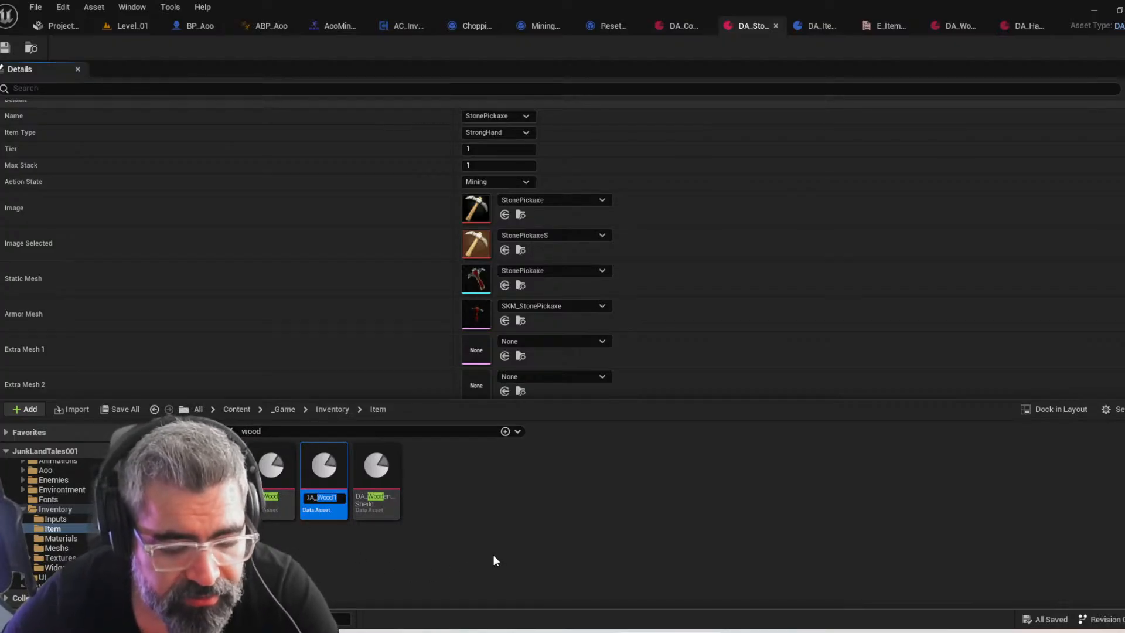
type("Rock")
key("Return")
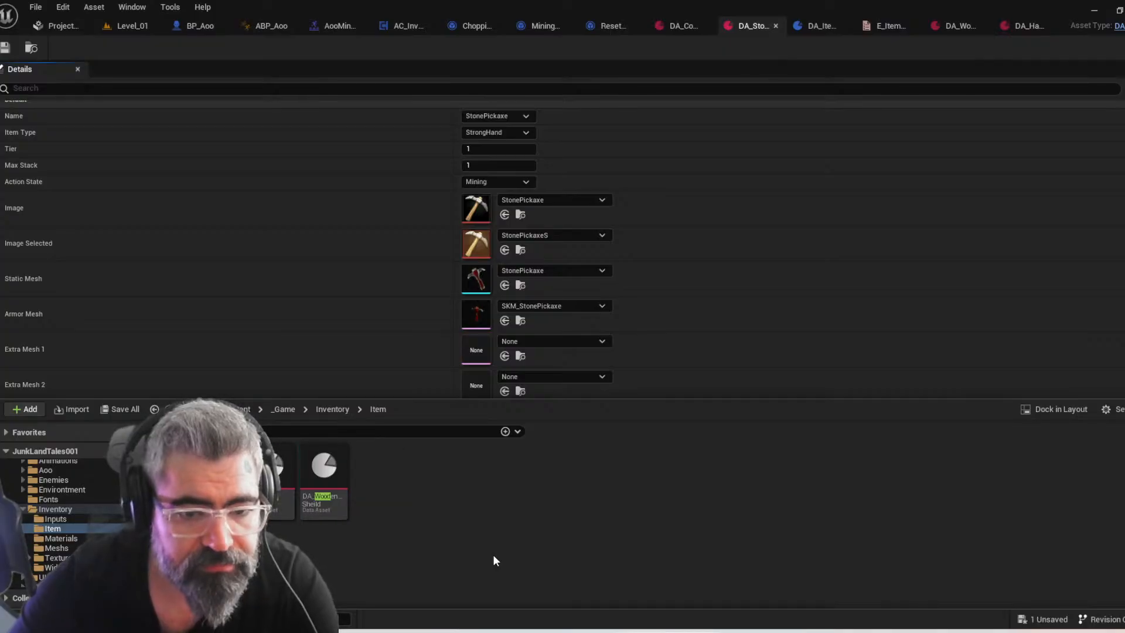
Duplicate the data asset listed just before DA_Wood in the Item folder and name the copy DA_HardRock
left_click(285, 503)
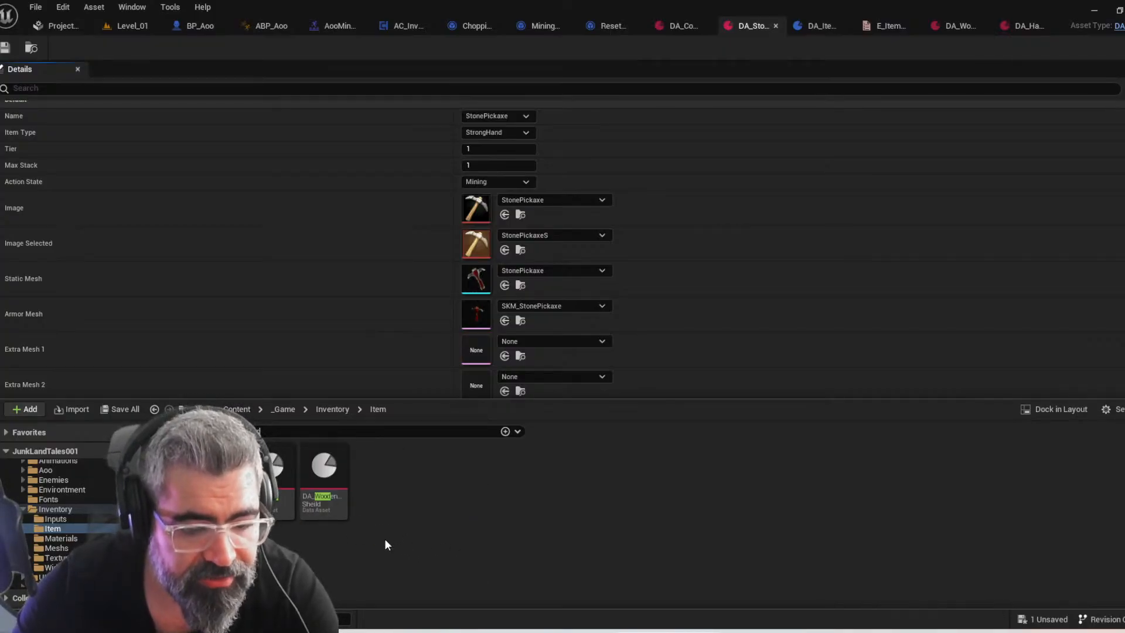
key("ctrl+d")
key("shift+Home")
type("DA_HardRock")
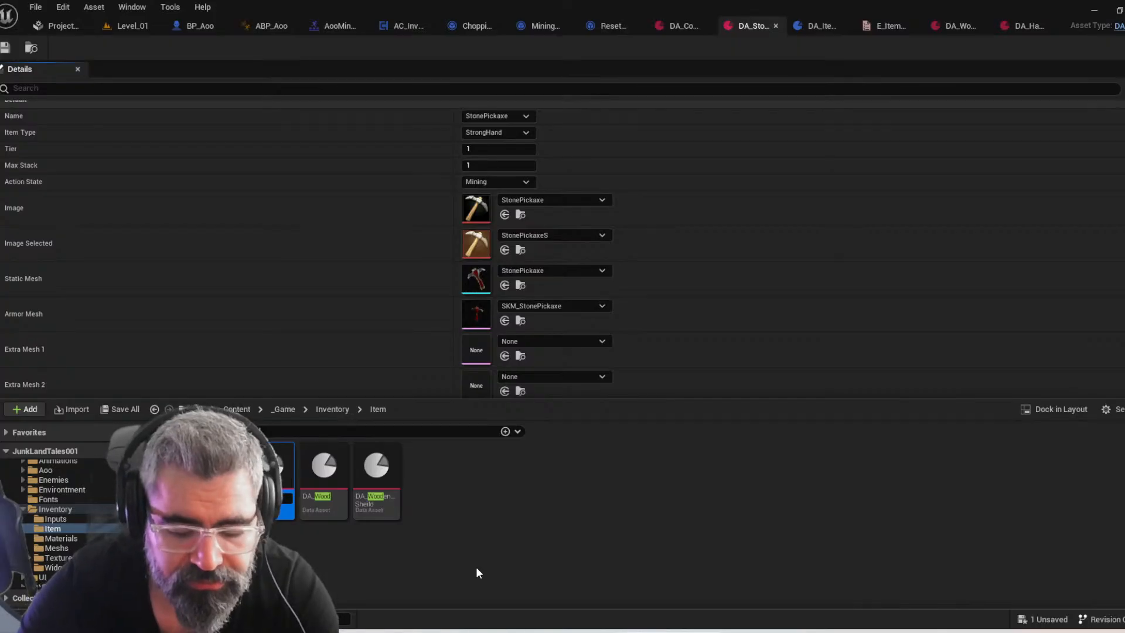
key("Return")
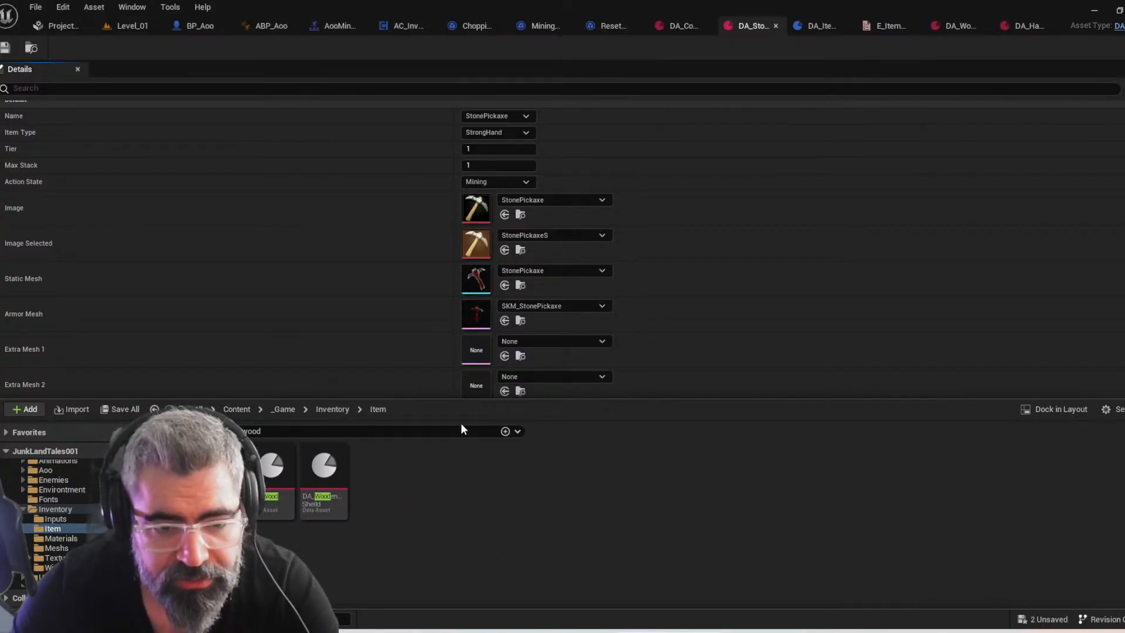
Filter the Item folder for "rock" and open the DA_Rock data asset
left_click(257, 431)
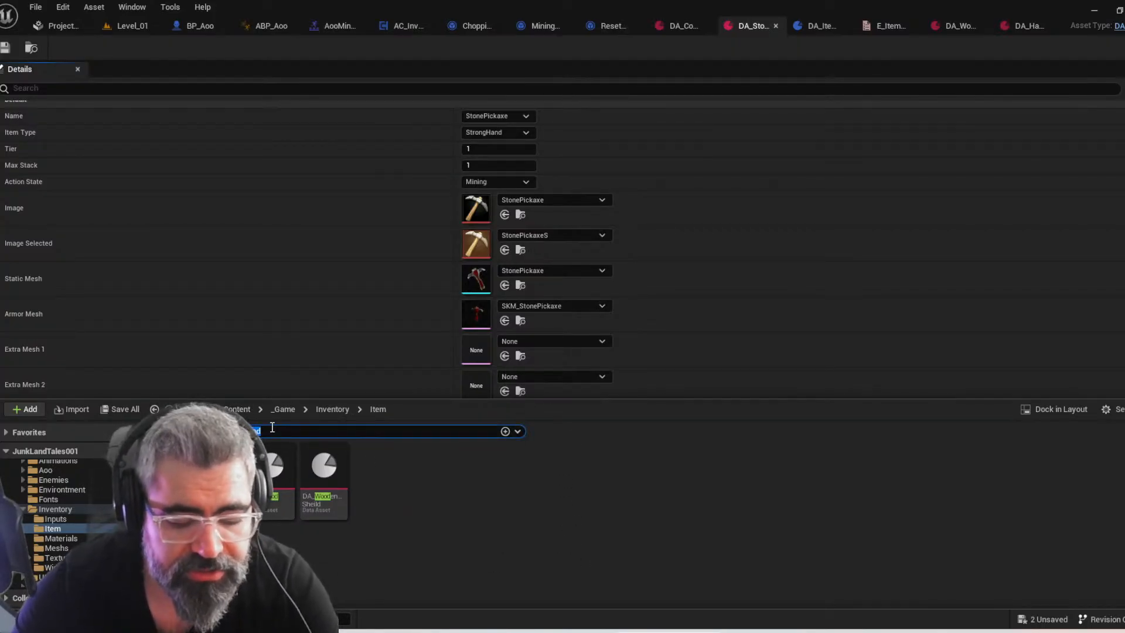
type("rock")
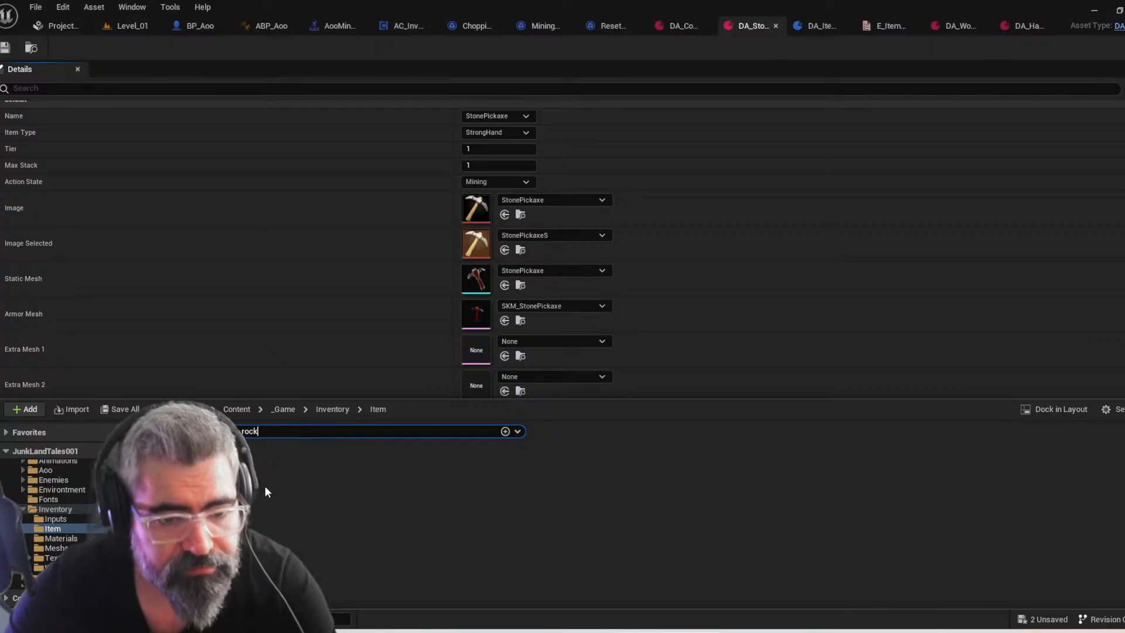
double_click(275, 480)
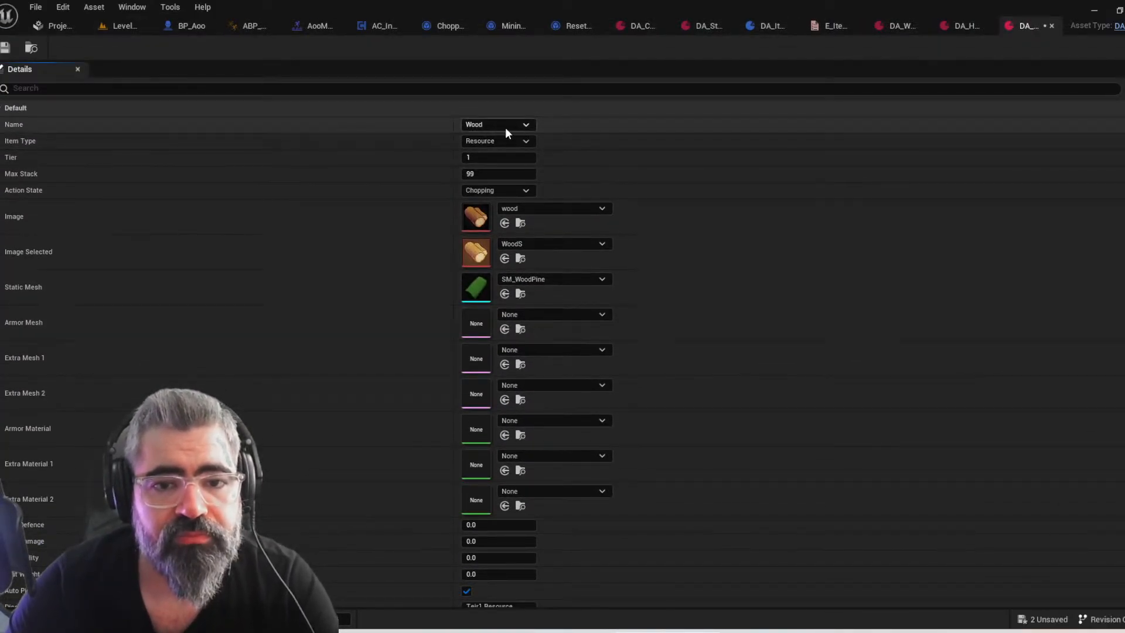
Set the rock data asset's Name to Rock and its Action State to Mining
left_click(501, 125)
type("rock")
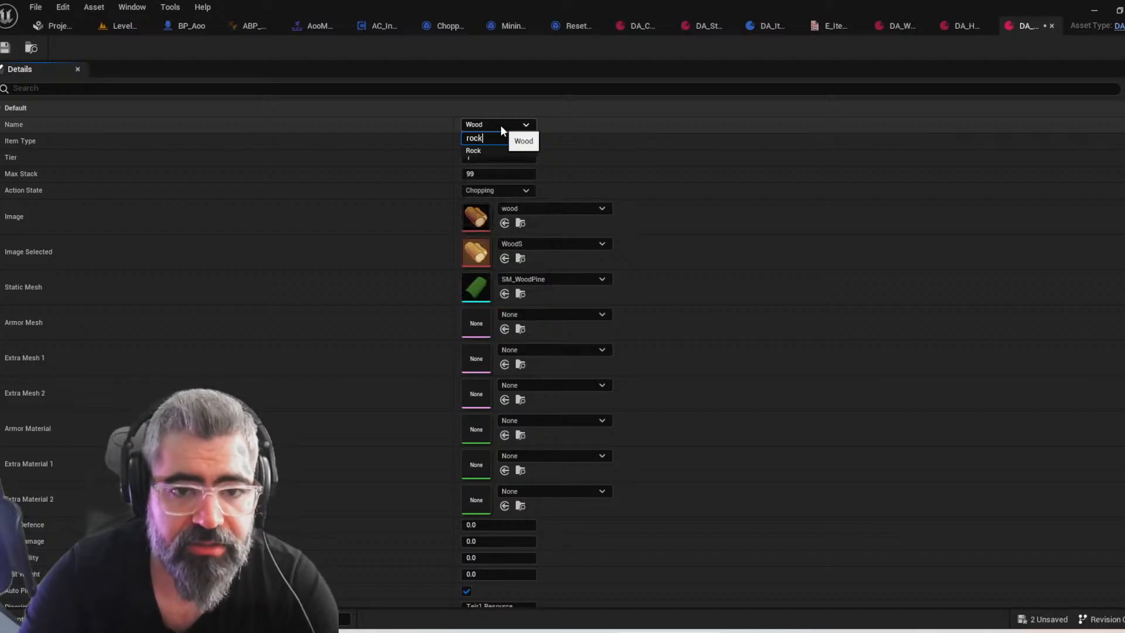
key("Return")
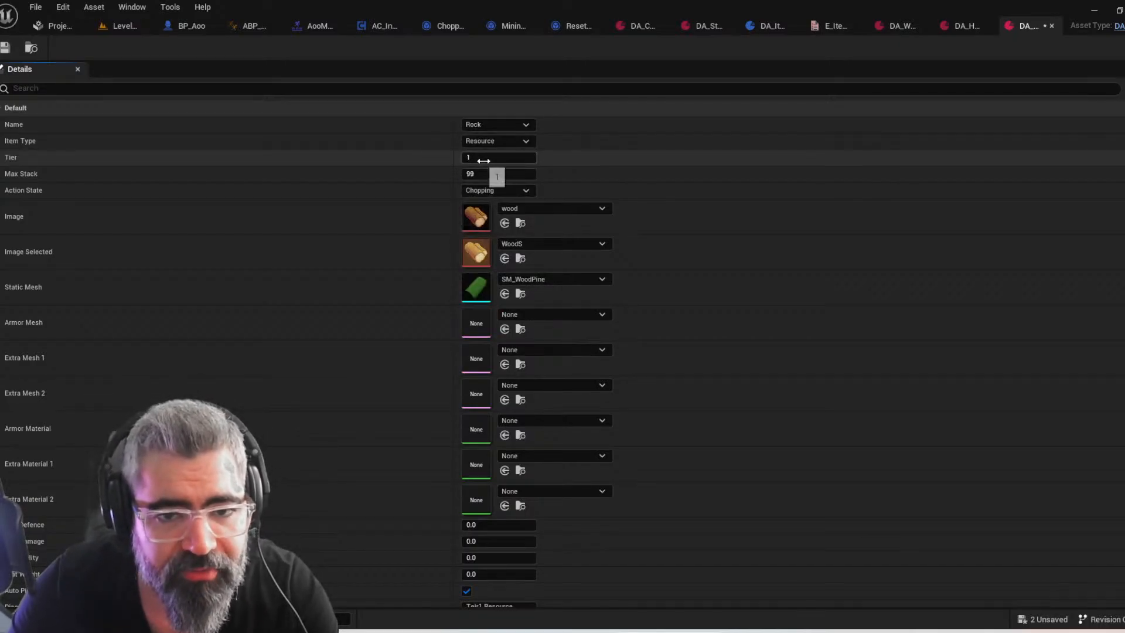
left_click(492, 190)
left_click(478, 237)
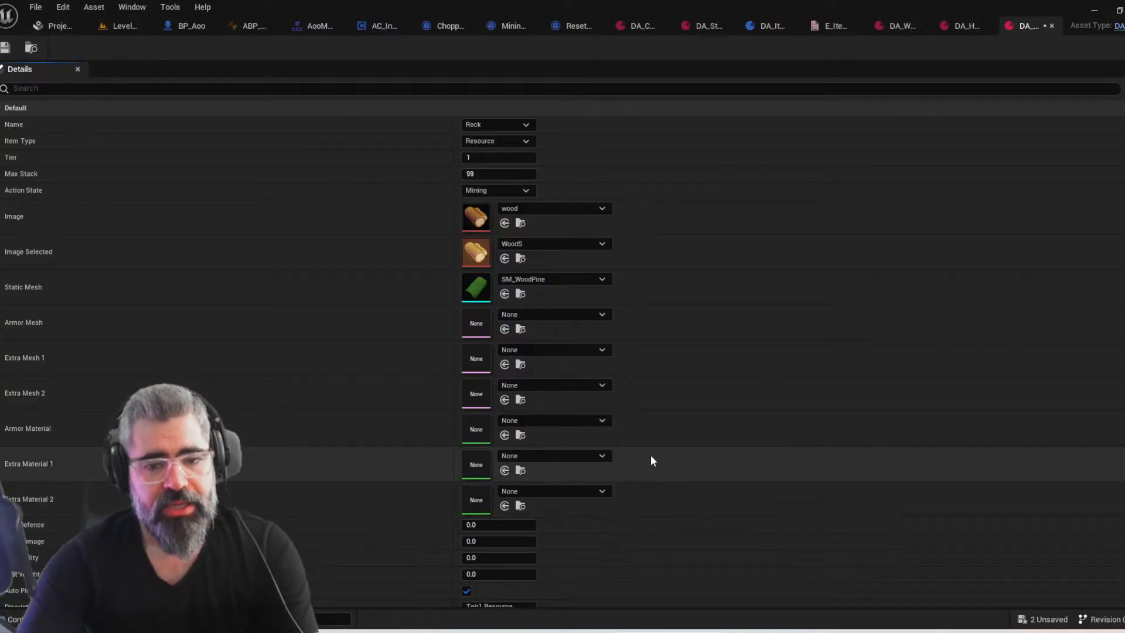
scroll(650, 455, "down", 1)
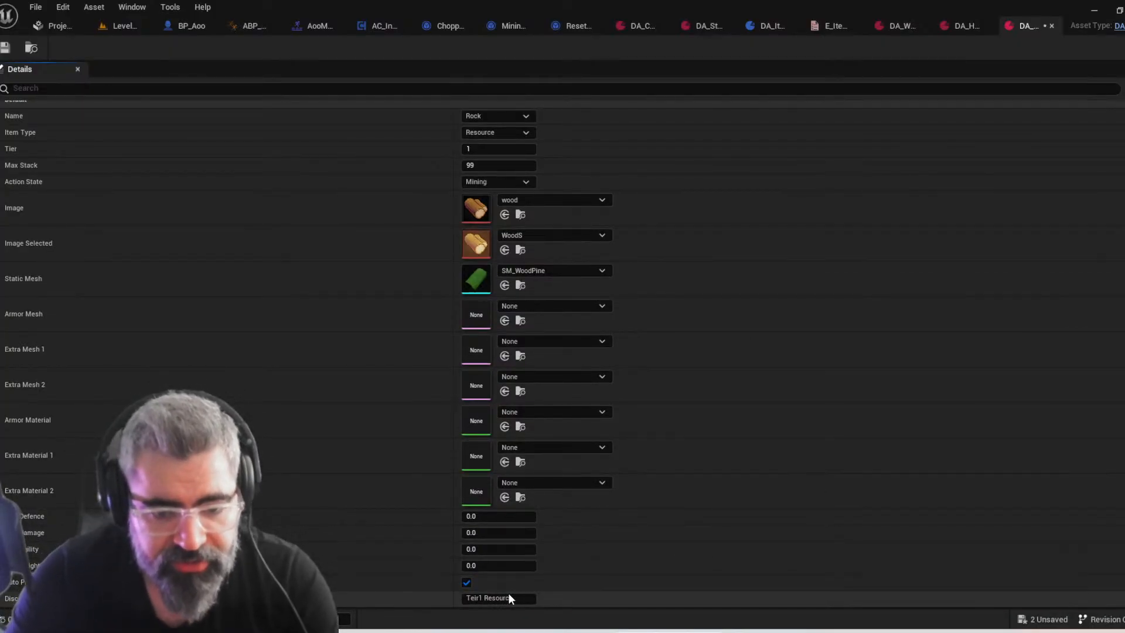
scroll(729, 262, "down", 1)
scroll(786, 342, "up", 2)
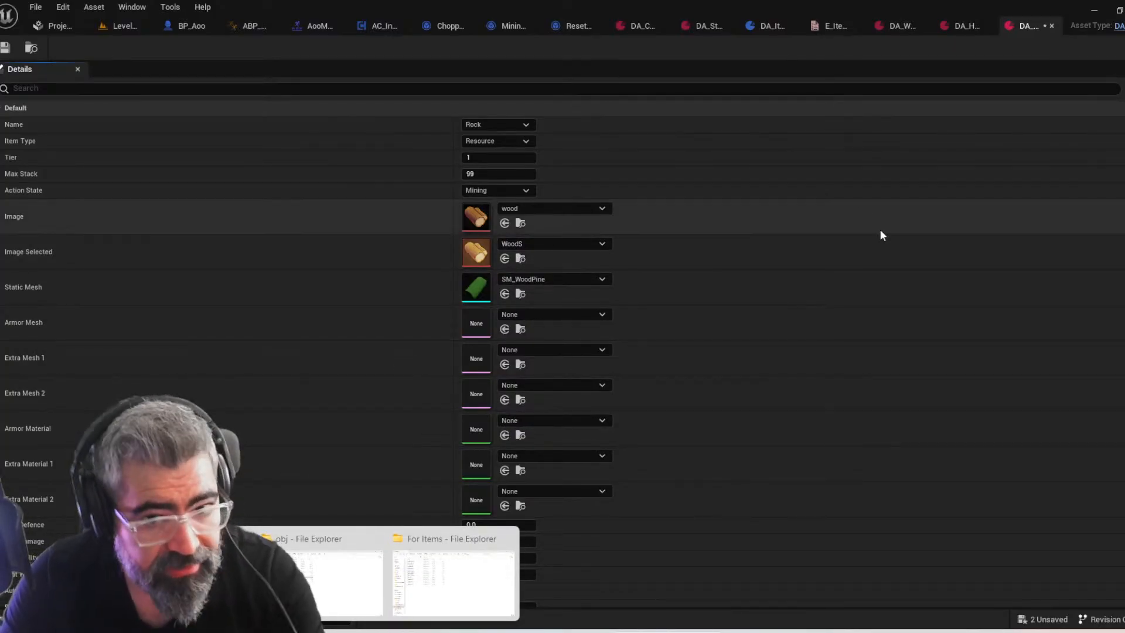
Launch Adobe Photoshop 2025 and bring its blank Untitled-1 document into closer view
key("super")
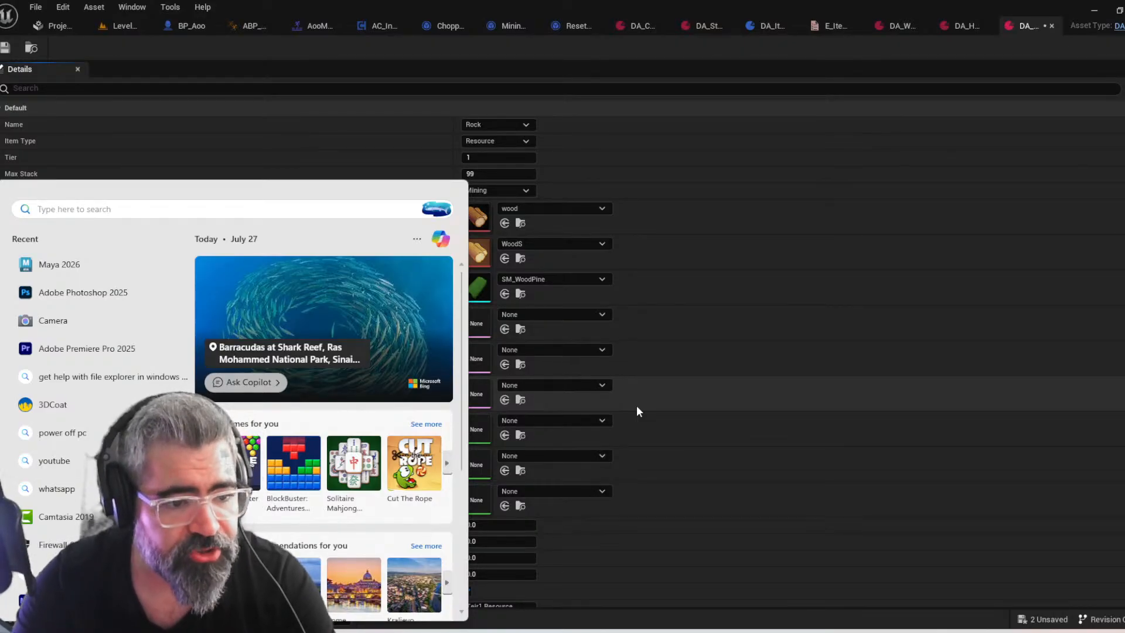
type("photo")
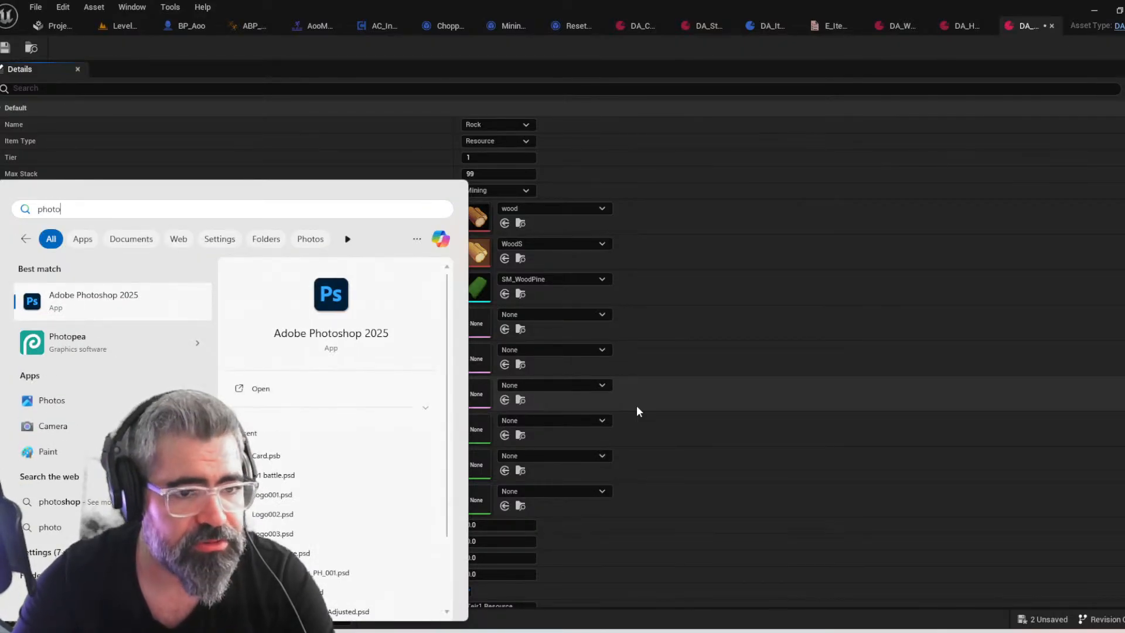
key("Return")
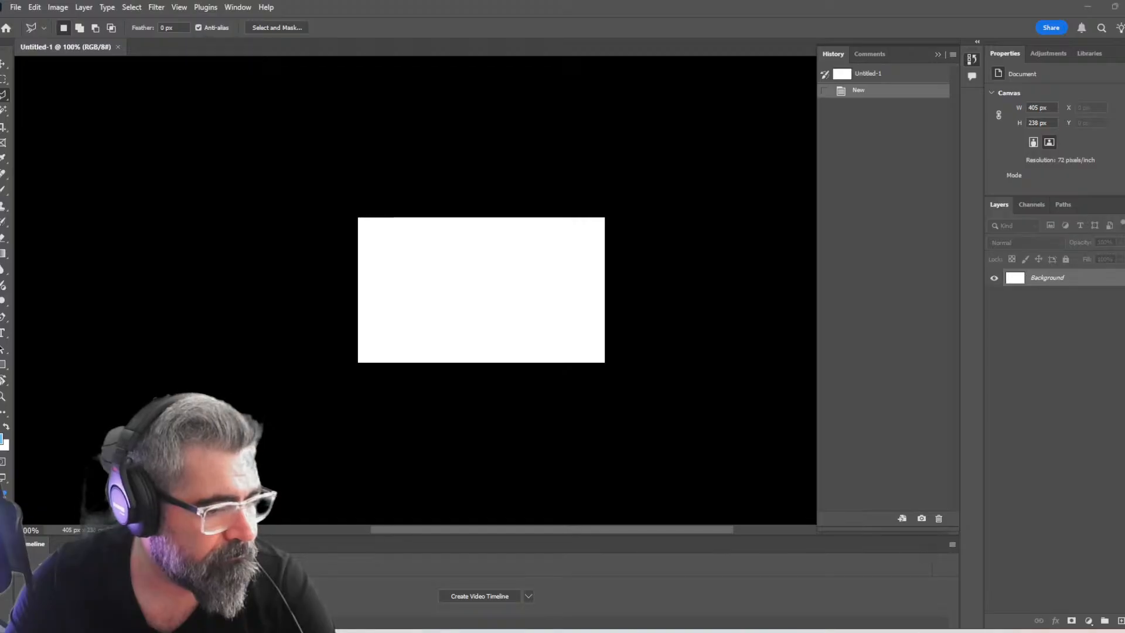
key("alt+Tab")
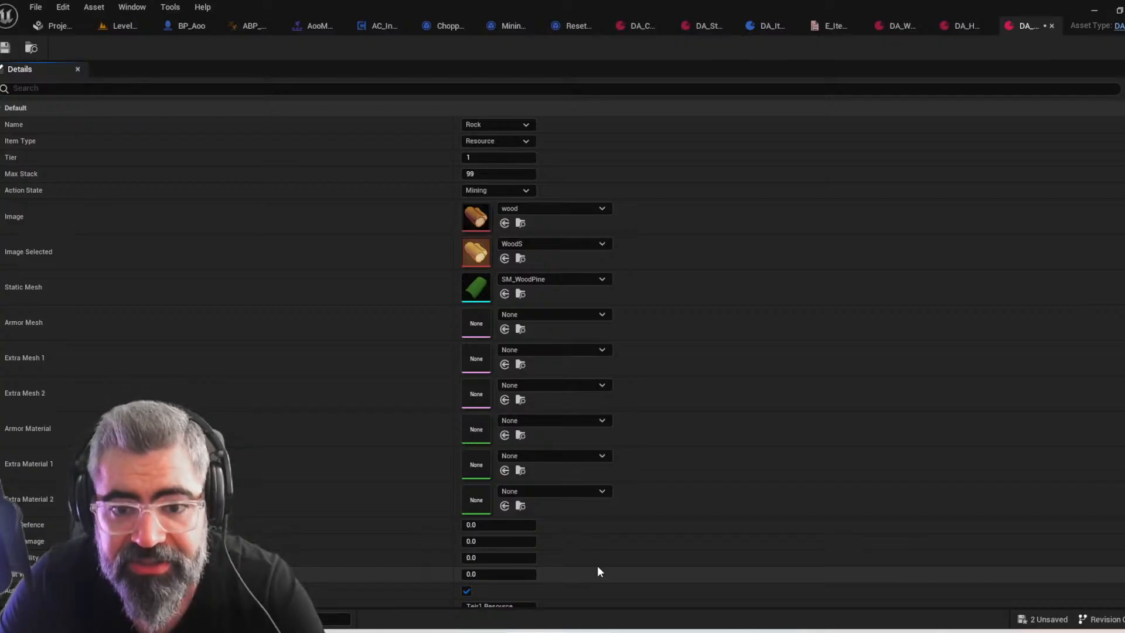
right_click_drag(653, 276, 683, 443)
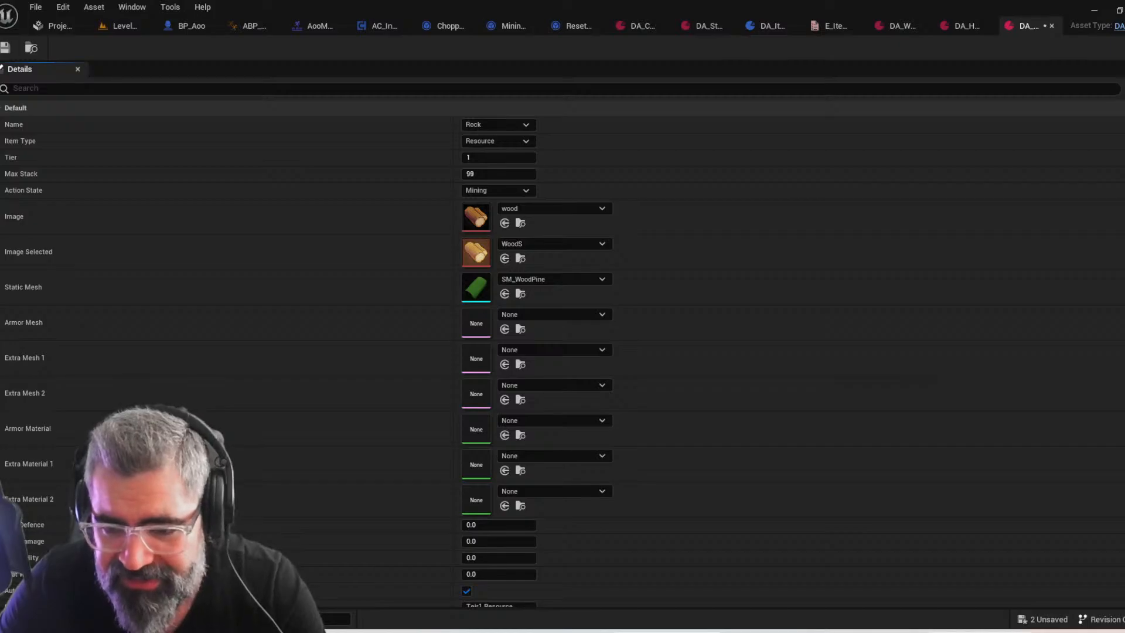
left_click(980, 632)
key("z")
left_click_drag(469, 314, 493, 329)
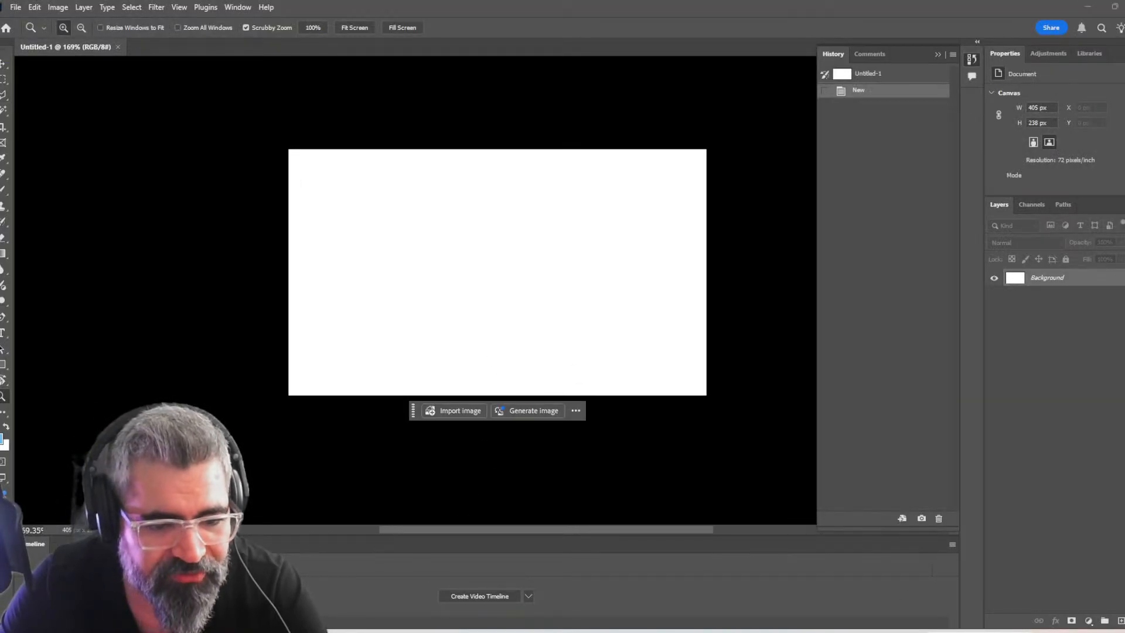
Switch to File Explorer, browse to Stranded_Away > Art > UI > Icons > Items > PSD, and open equipments_Icons_PH_001.psd in Photoshop
left_click(387, 632)
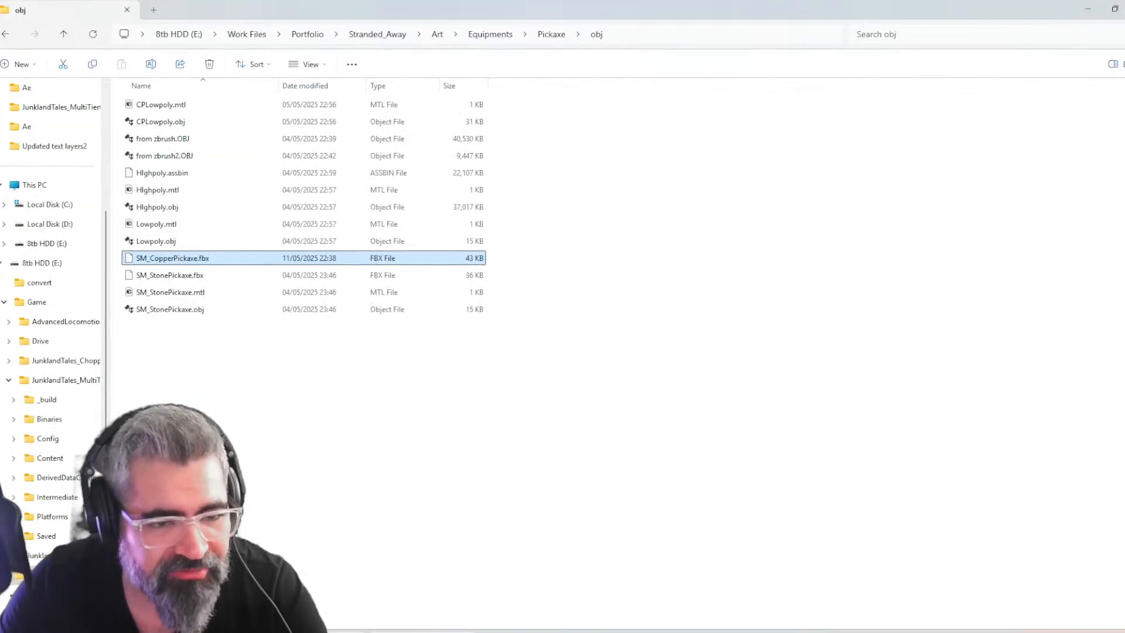
left_click(398, 631)
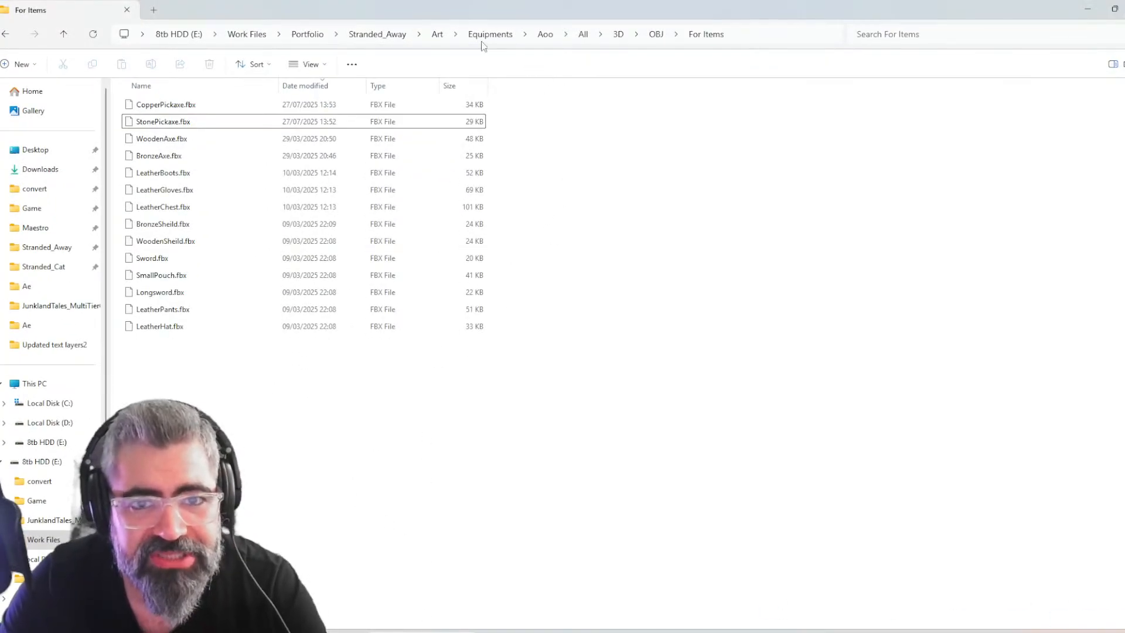
left_click(359, 35)
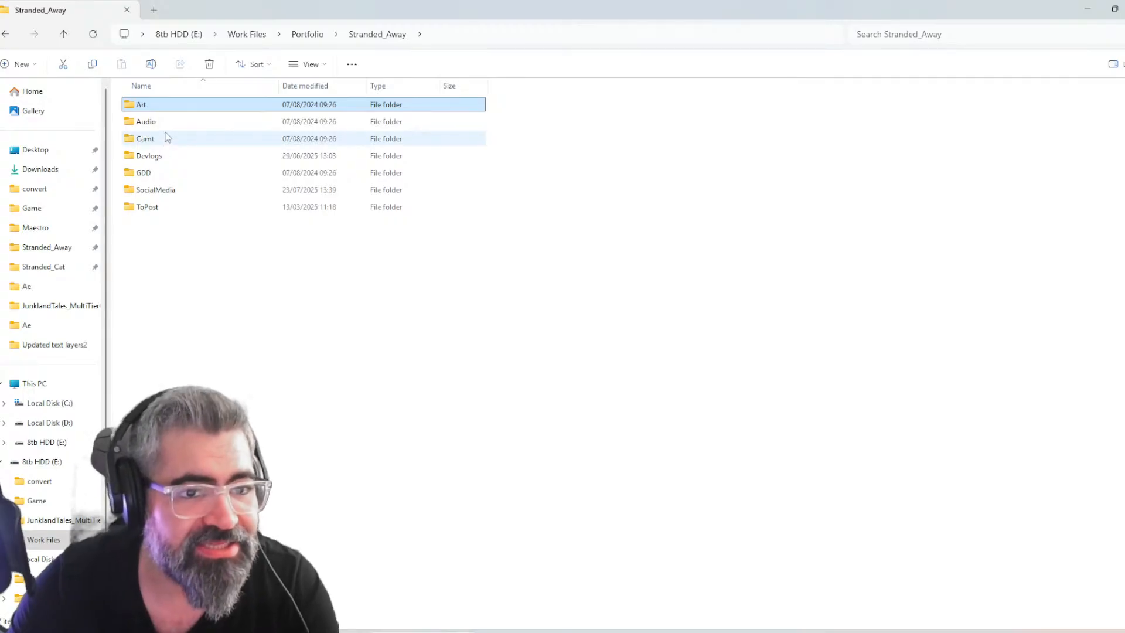
double_click(167, 104)
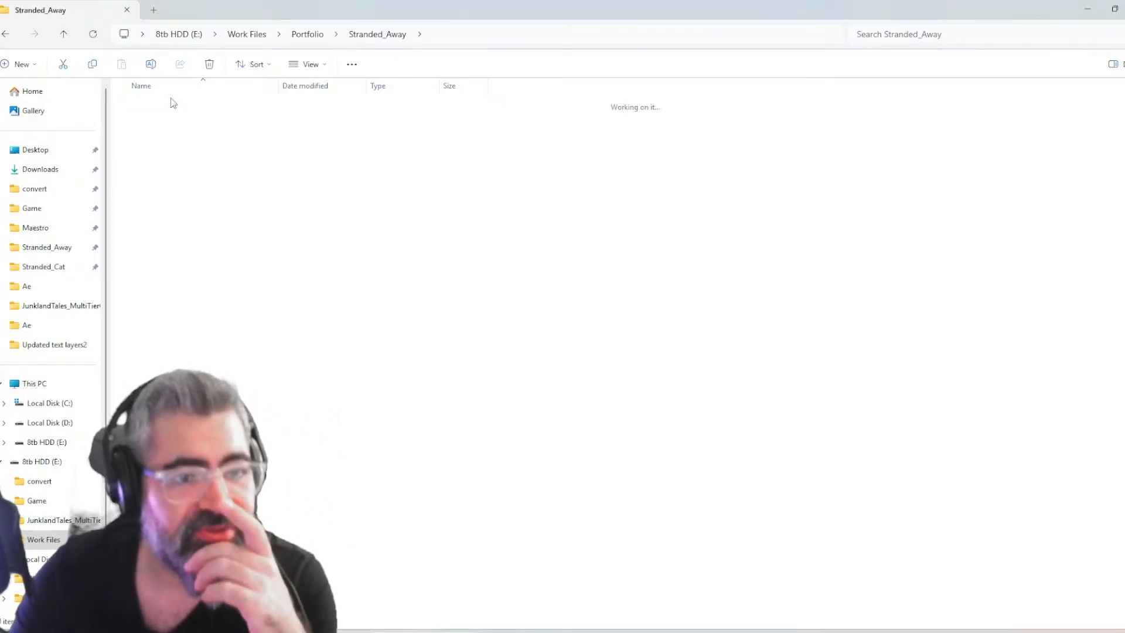
double_click(151, 241)
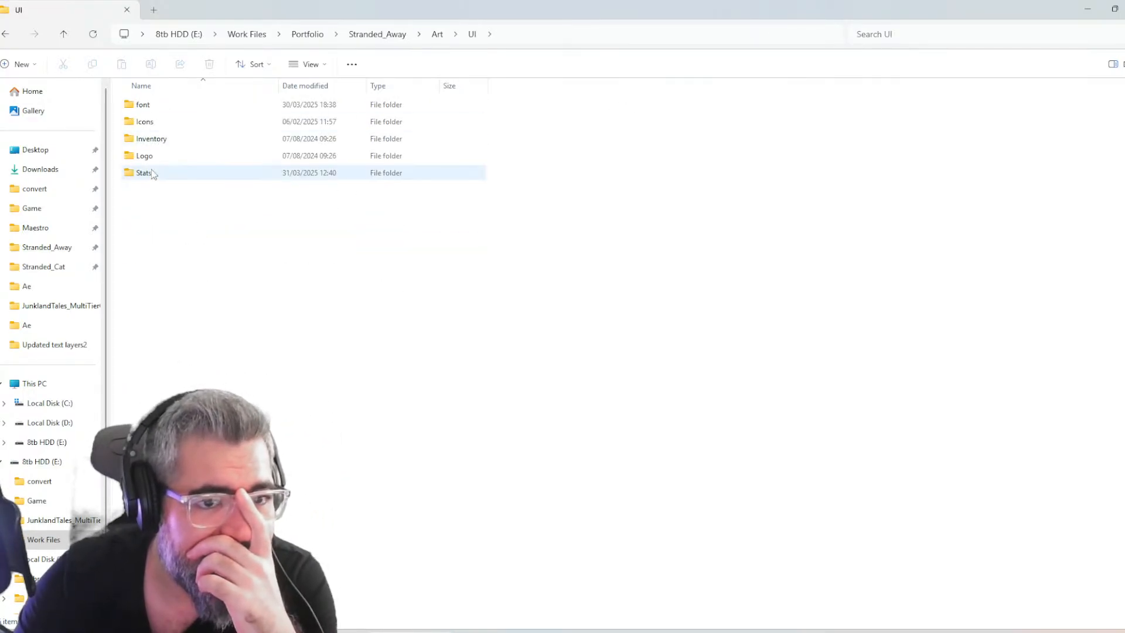
double_click(157, 122)
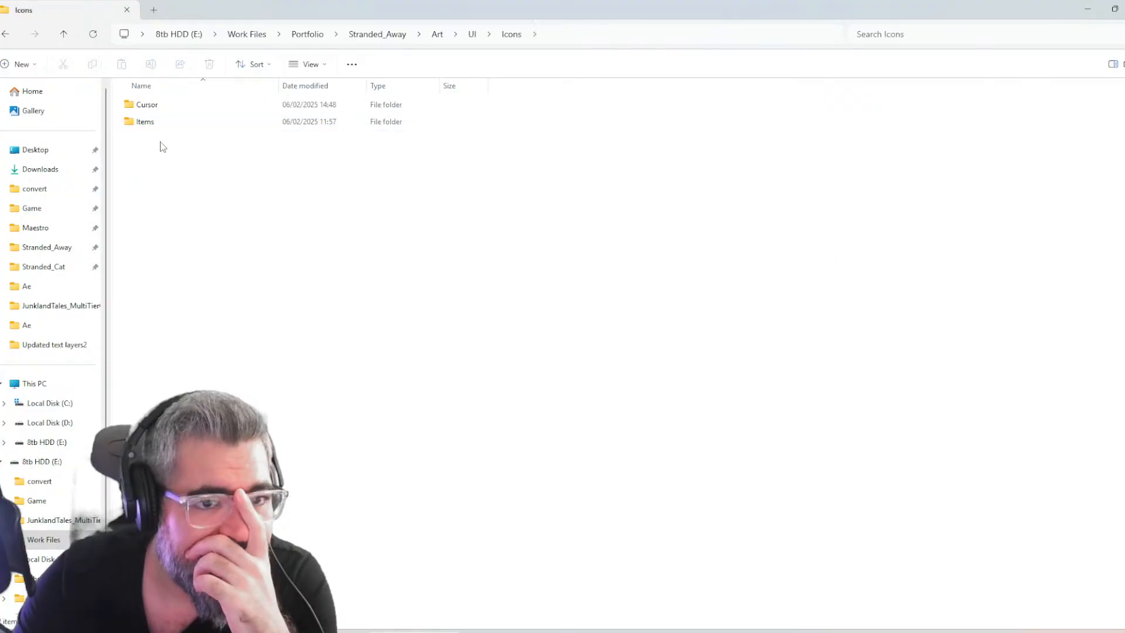
double_click(150, 121)
double_click(170, 124)
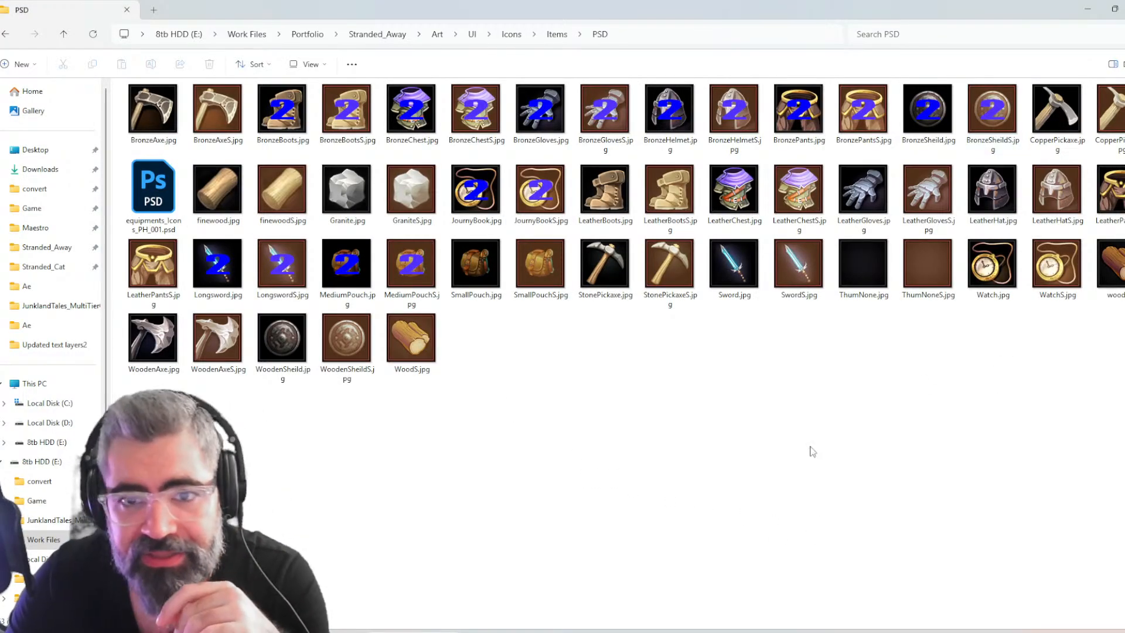
double_click(151, 181)
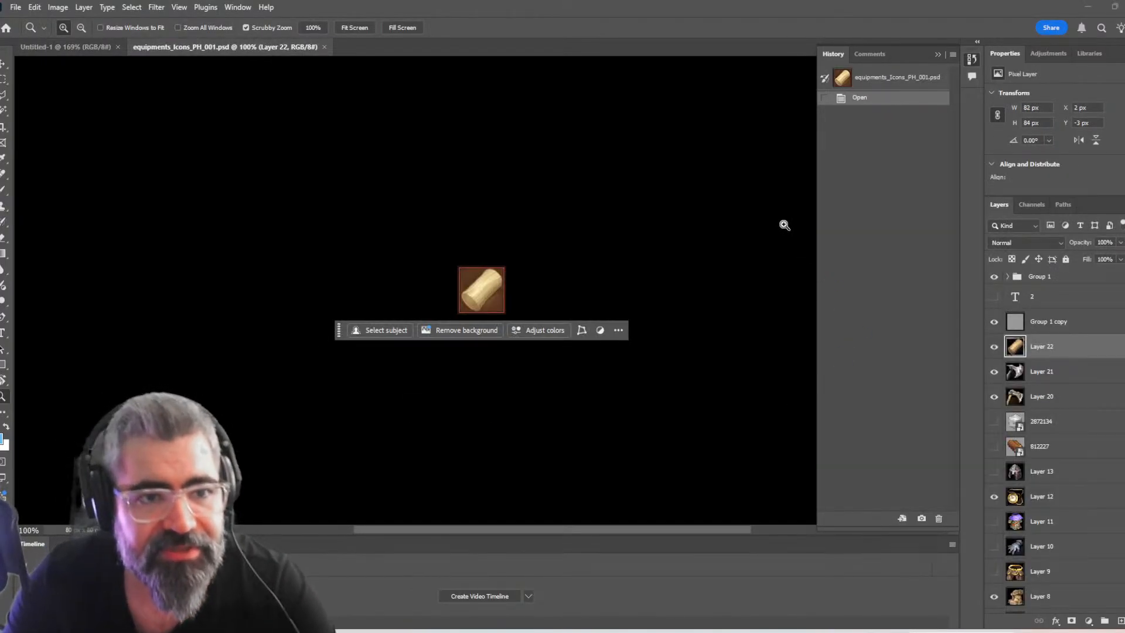
Return to the PSD folder in File Explorer and examine the existing Granite icon images
key("alt+Tab")
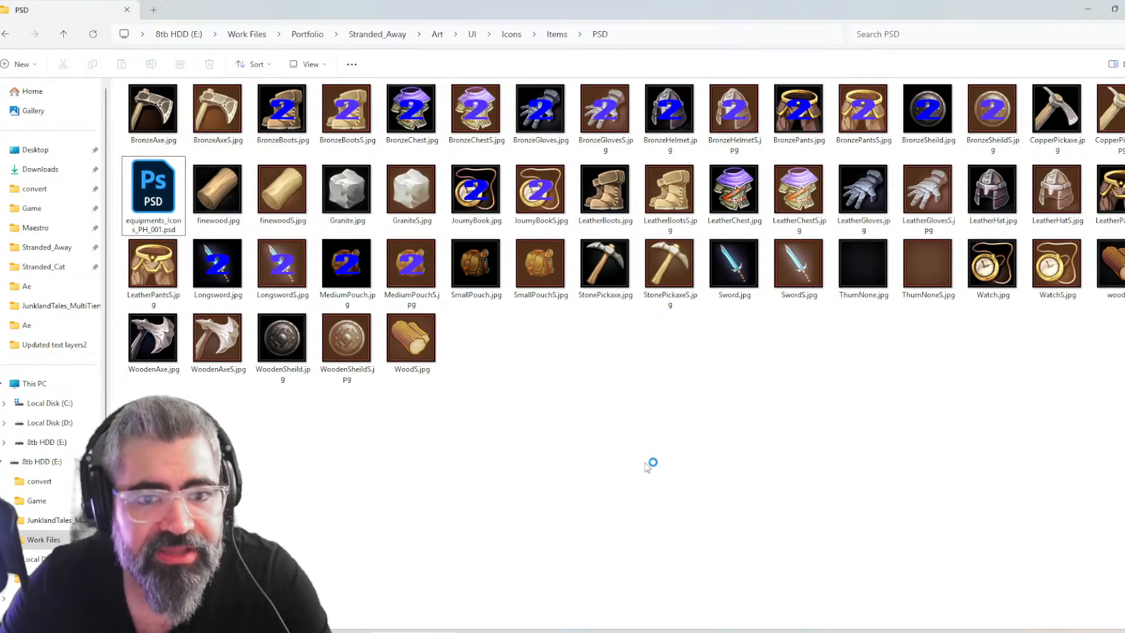
left_click(411, 191)
left_click(373, 218)
left_click(579, 390)
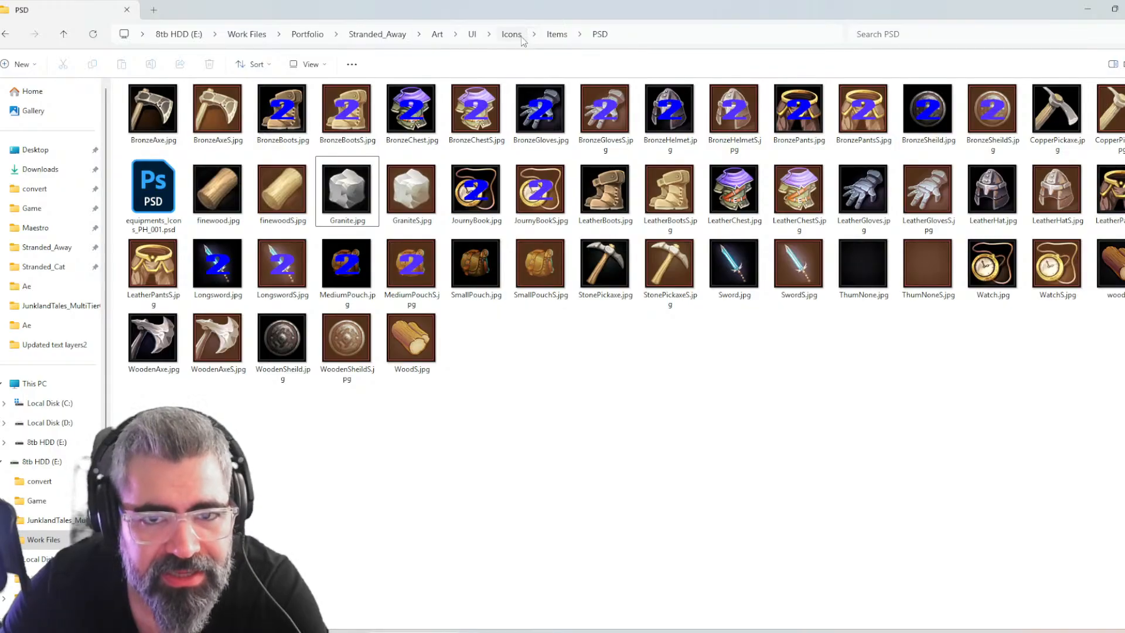
Open the first JPG icon reference sheet in the Items > Data folder and view it in a maximized window
left_click(555, 35)
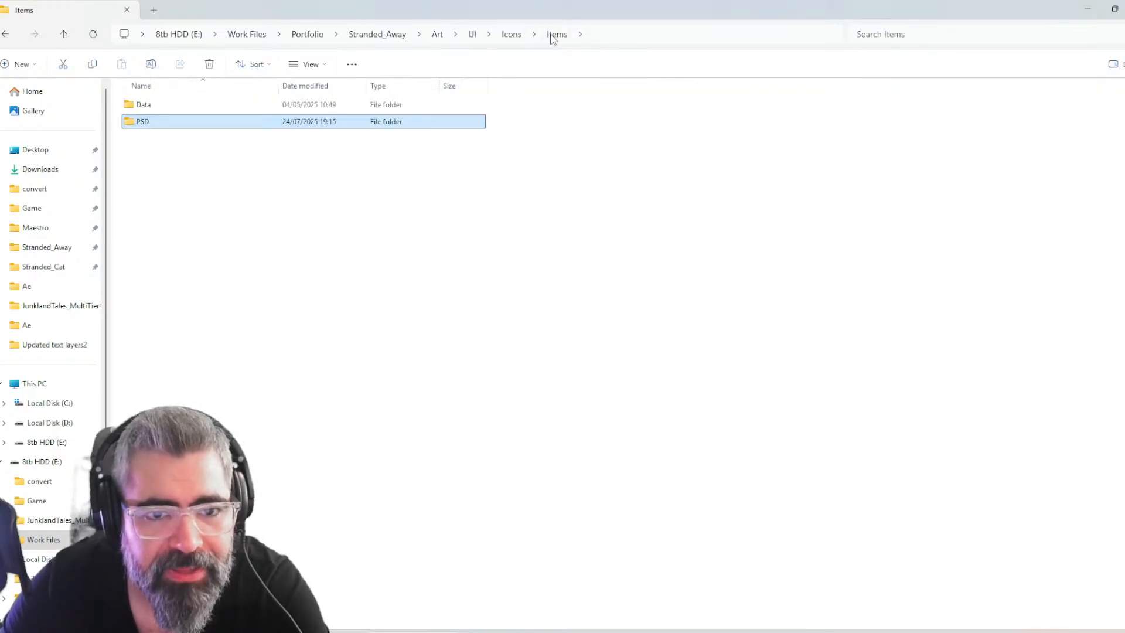
double_click(171, 107)
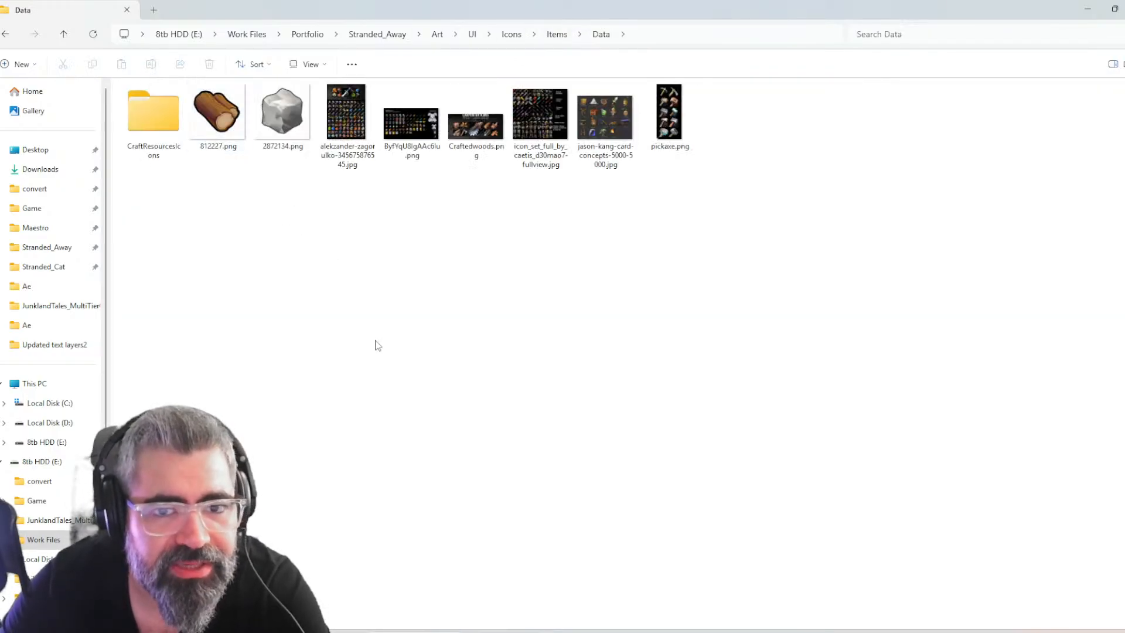
double_click(344, 157)
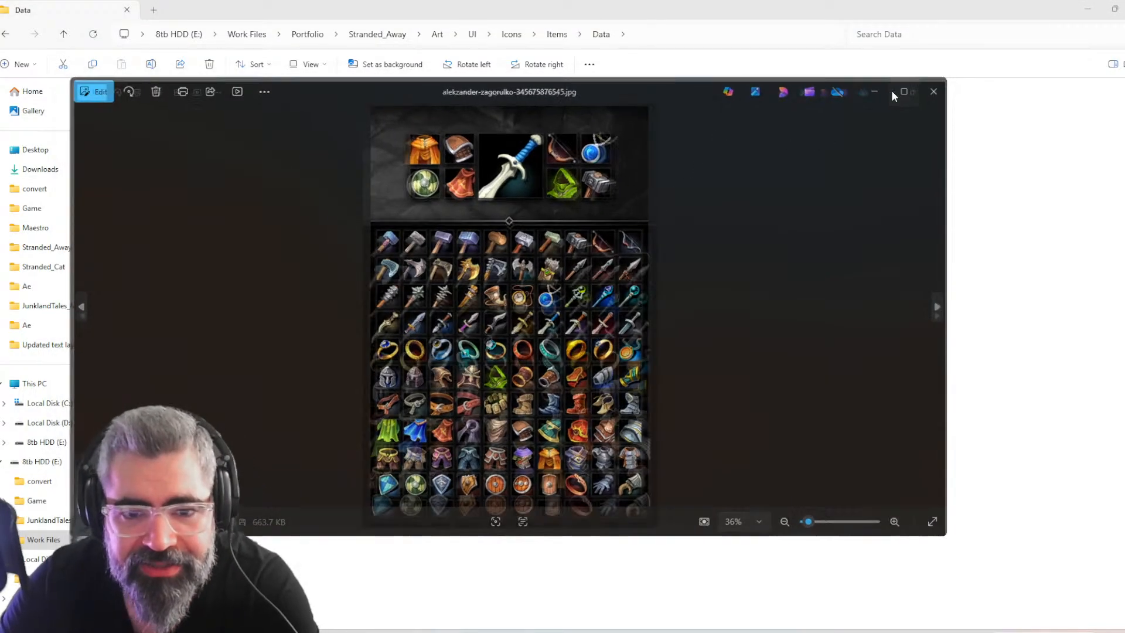
left_click(893, 93)
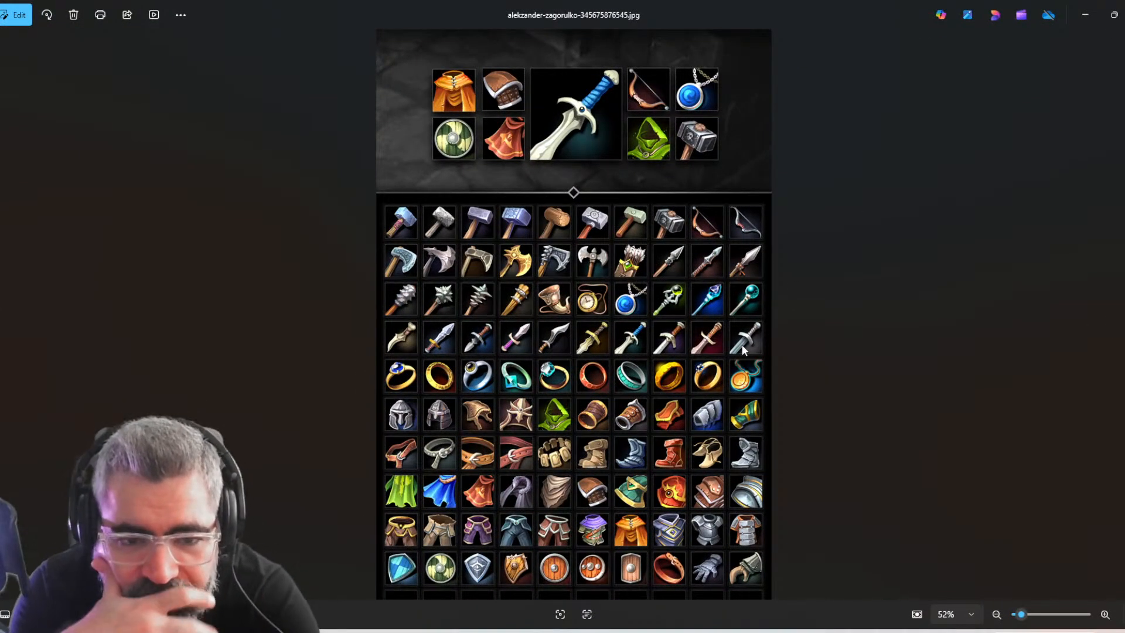
Look through the icon reference images in the Data folder for a suitable rock icon, and close the image viewer
key("Right")
key("Right")
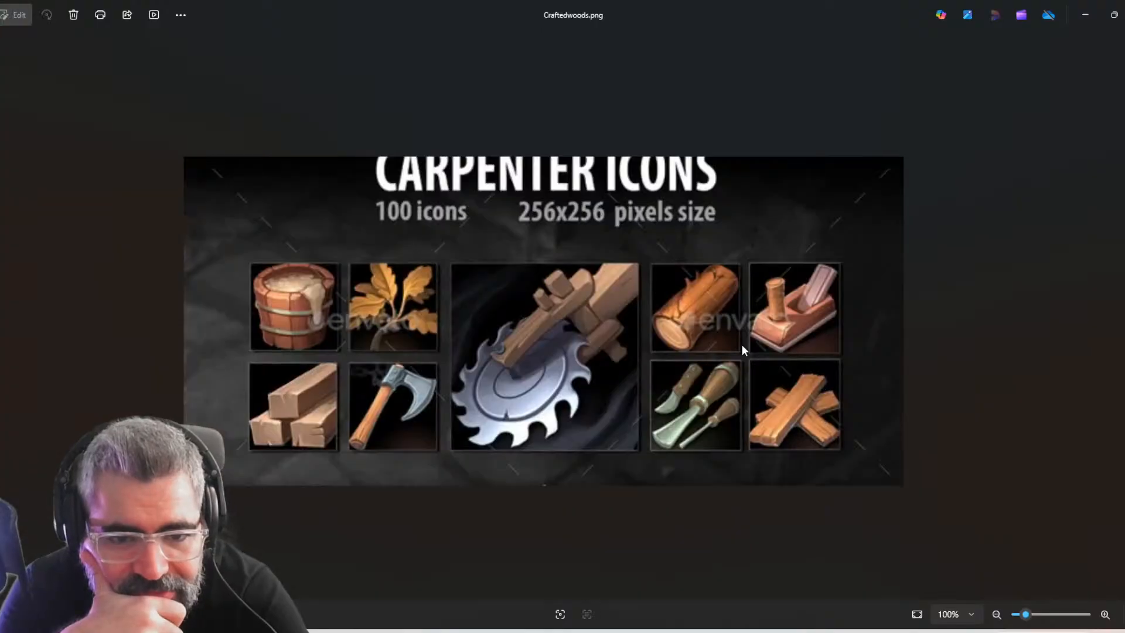
key("Right")
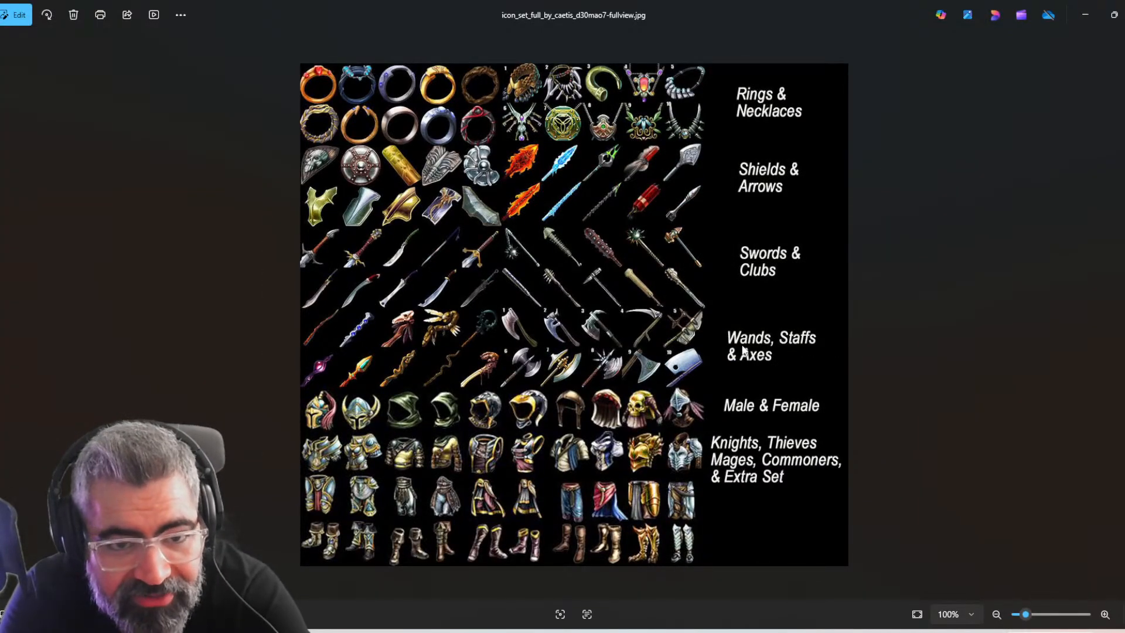
key("Right")
key("Right")
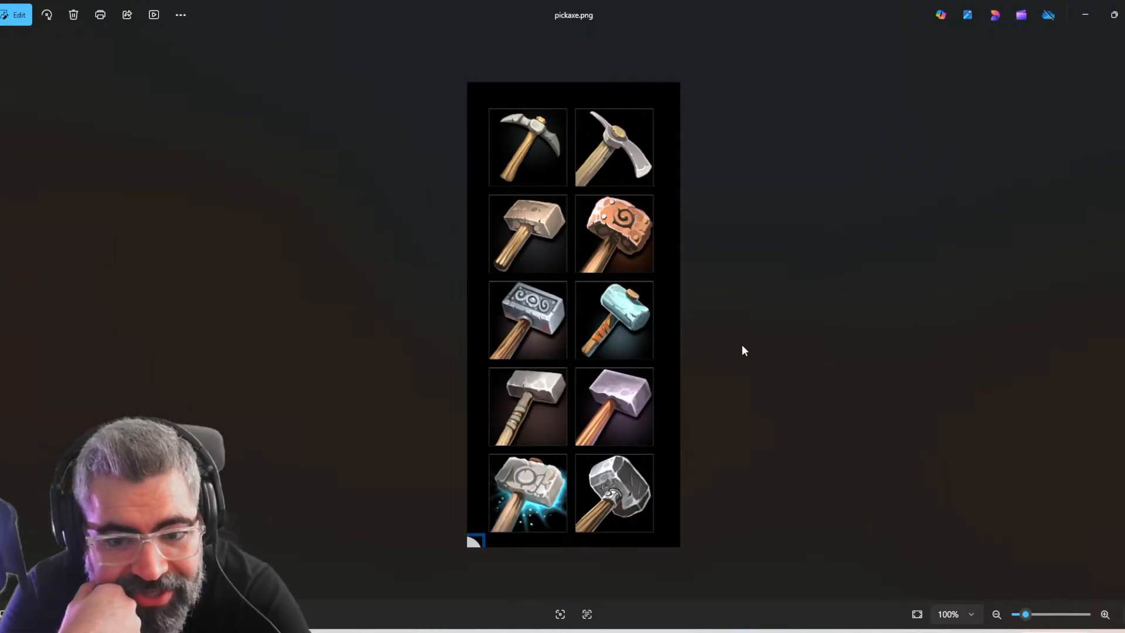
key("Right")
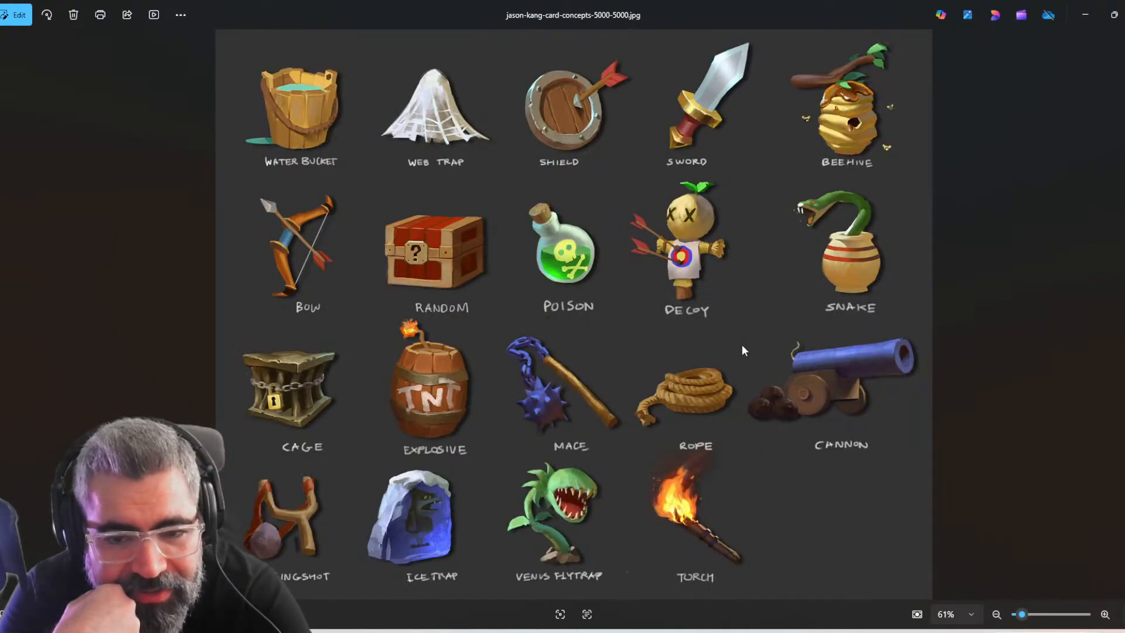
key("Right")
key("Left")
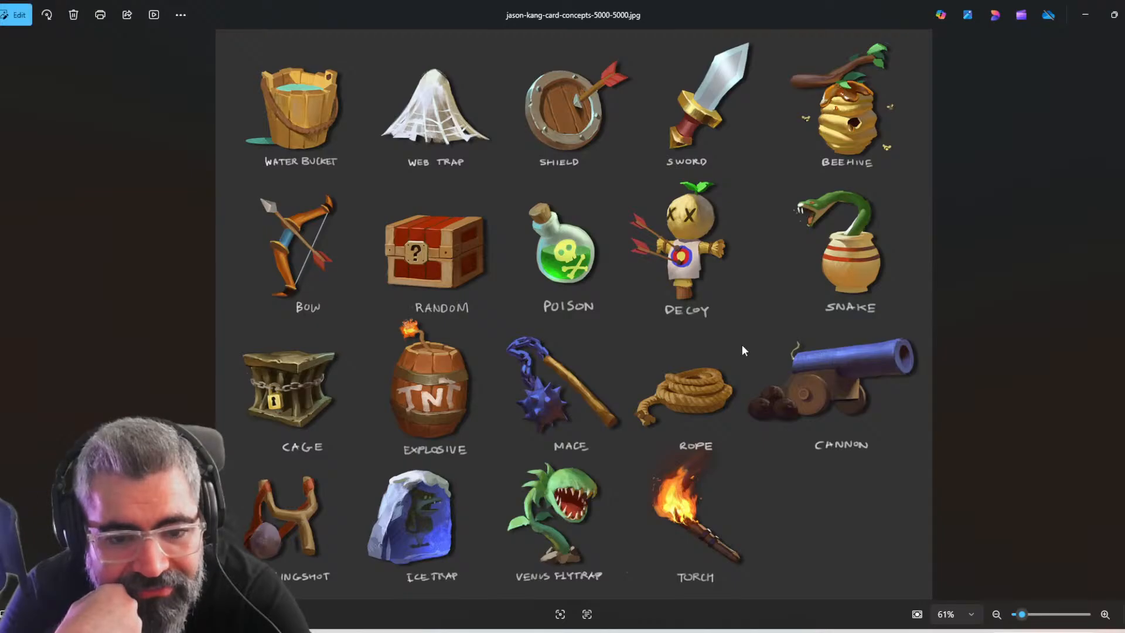
key("Right")
key("Right")
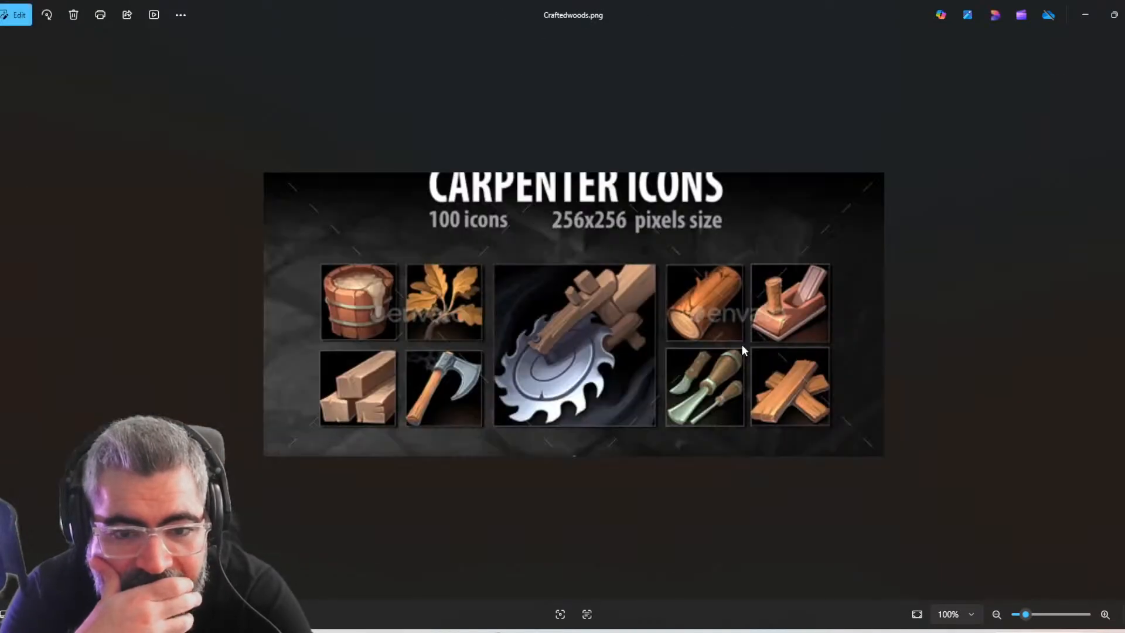
key("Right")
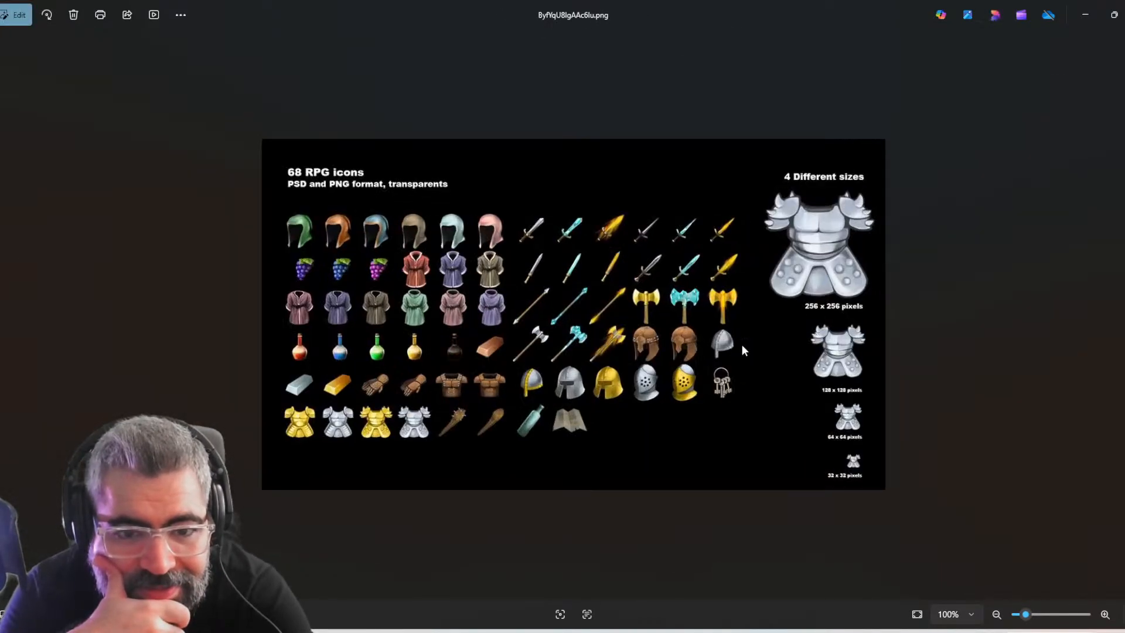
key("Right")
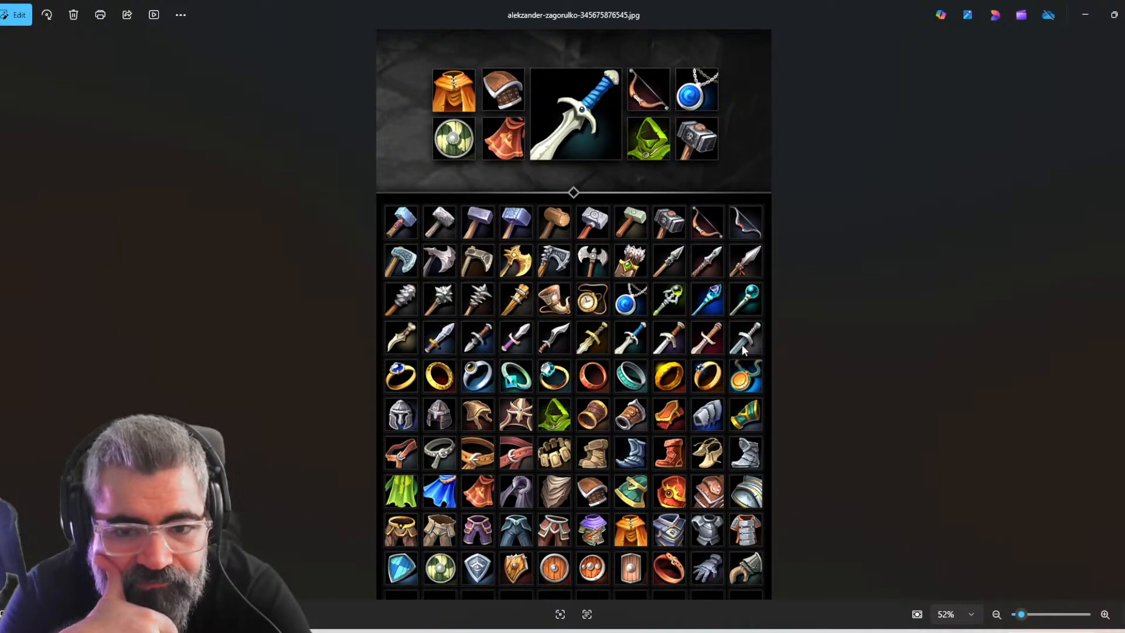
key("Right")
key("Right")
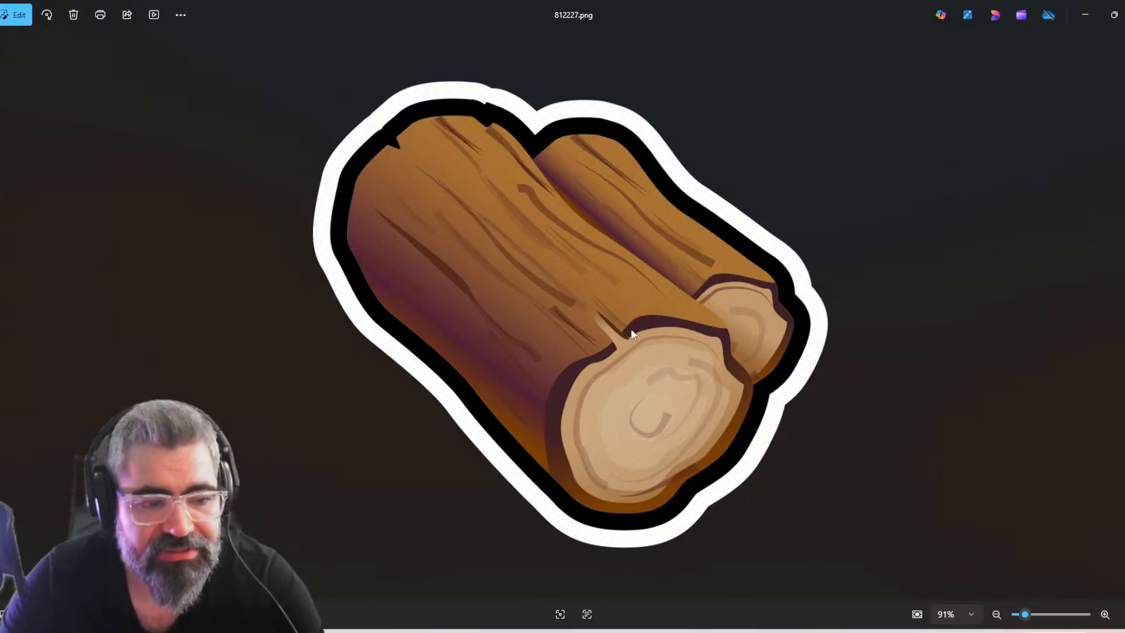
key("alt+F4")
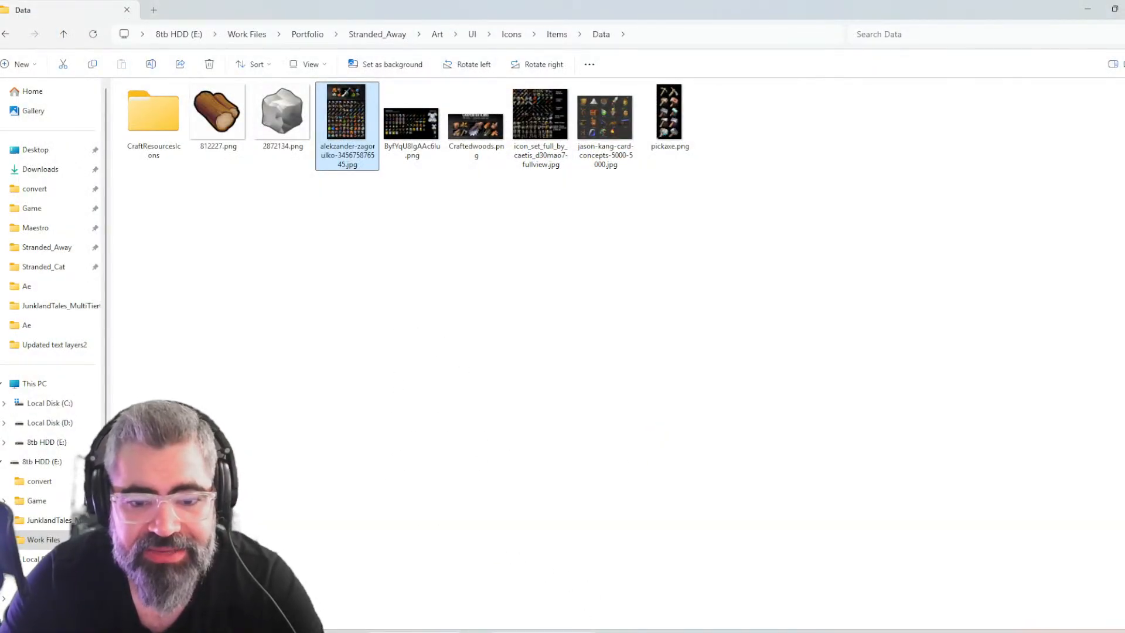
Check the Textures folder inside CraftResourcesIcons for usable icon files and return to the Data folder
left_click(542, 632)
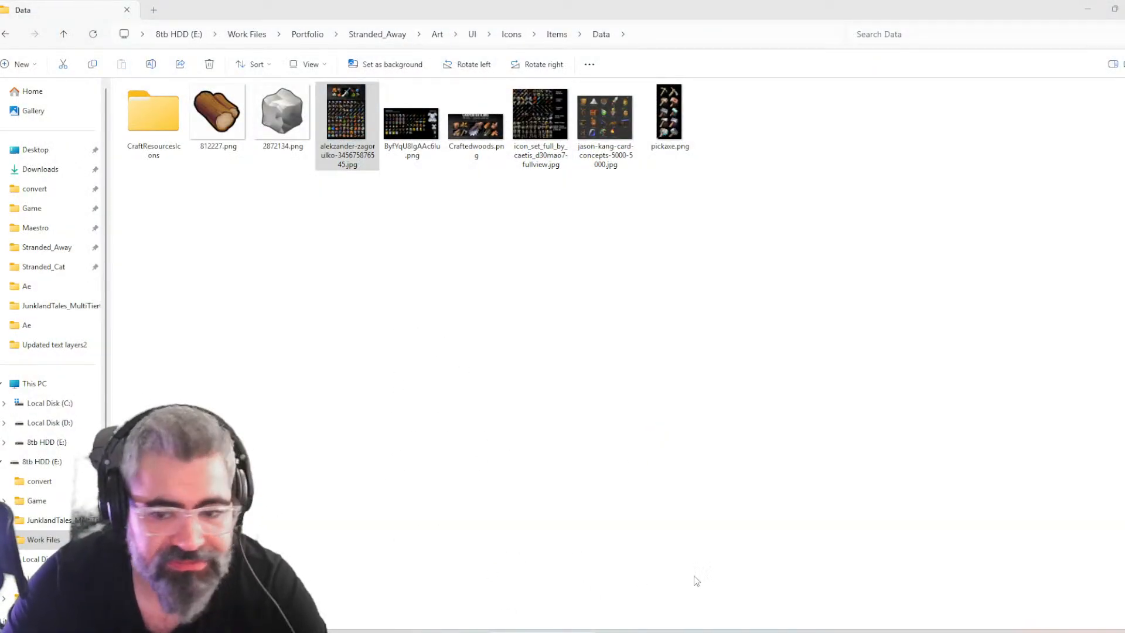
left_click(747, 632)
left_click(439, 632)
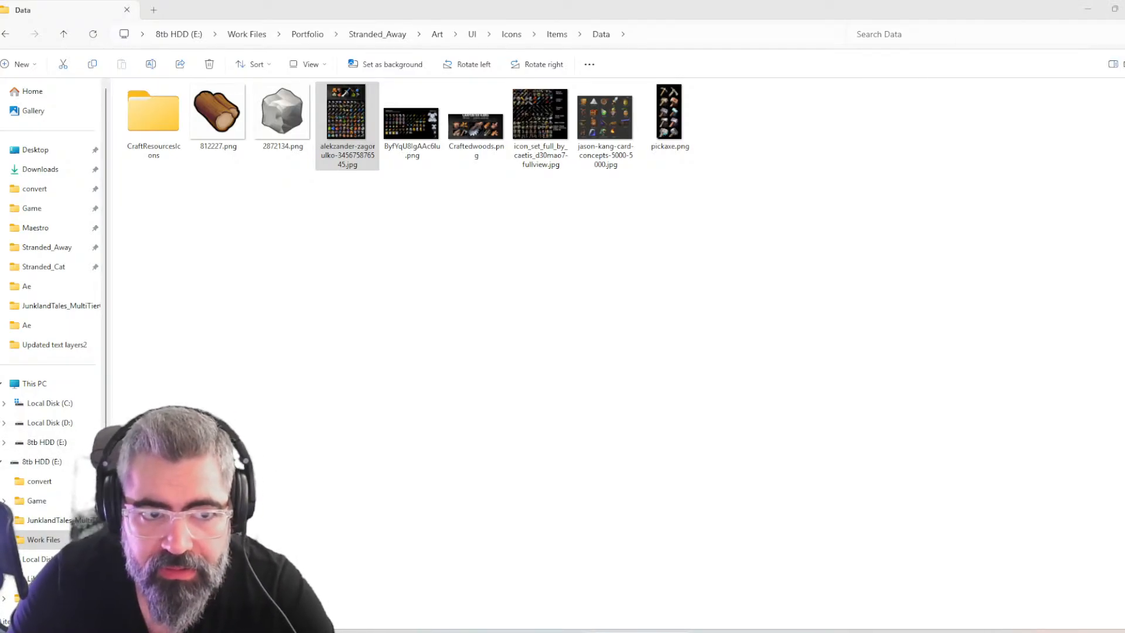
double_click(167, 117)
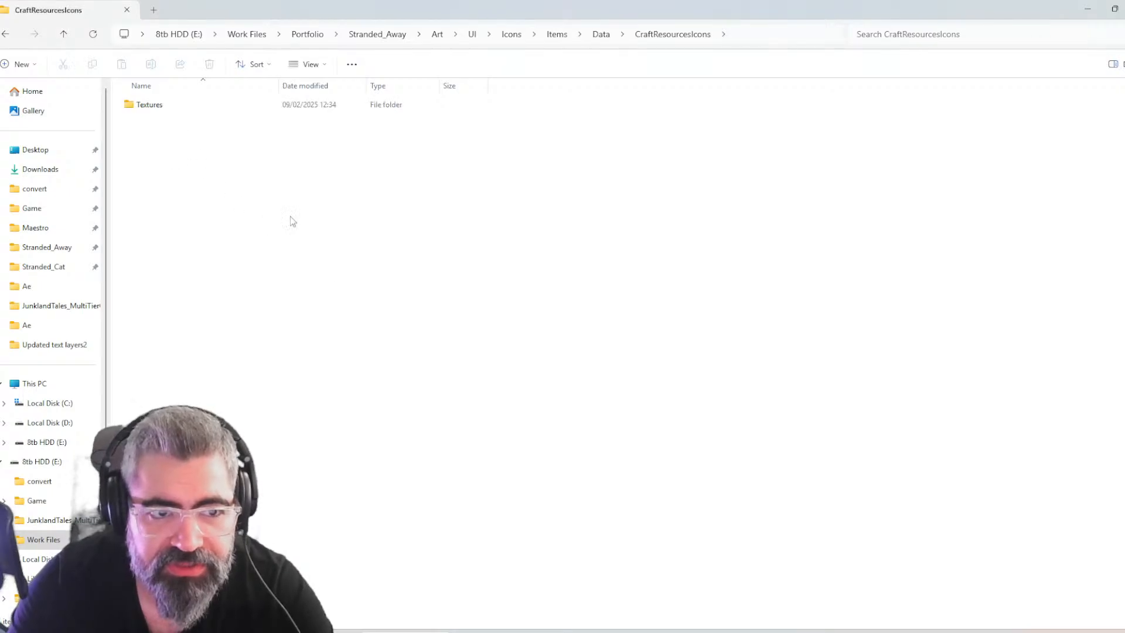
double_click(182, 100)
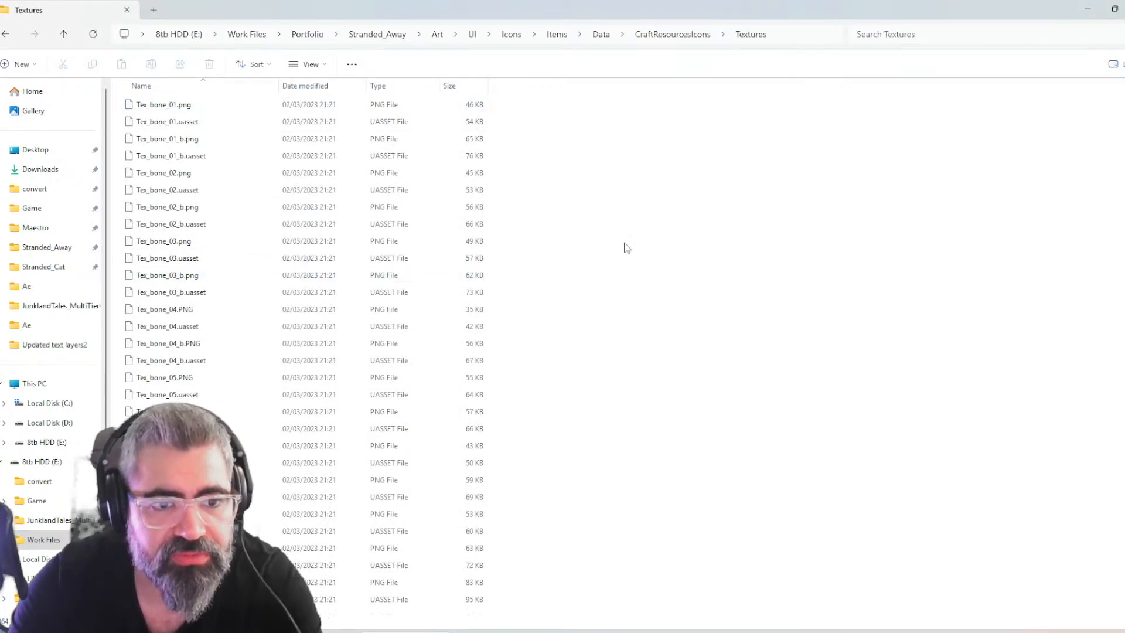
key("BackSpace")
key("BackSpace")
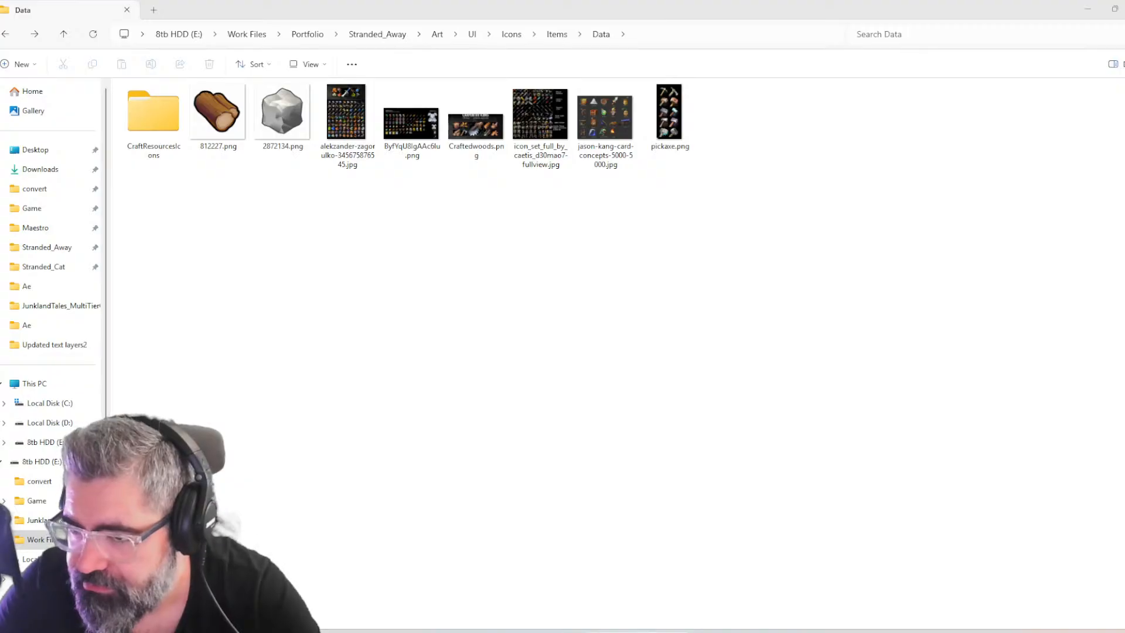
Switch to the browser and examine the Yandex image results for "rock item icon" one by one for a suitable rock icon
left_click_drag(1124, 88, 673, 1)
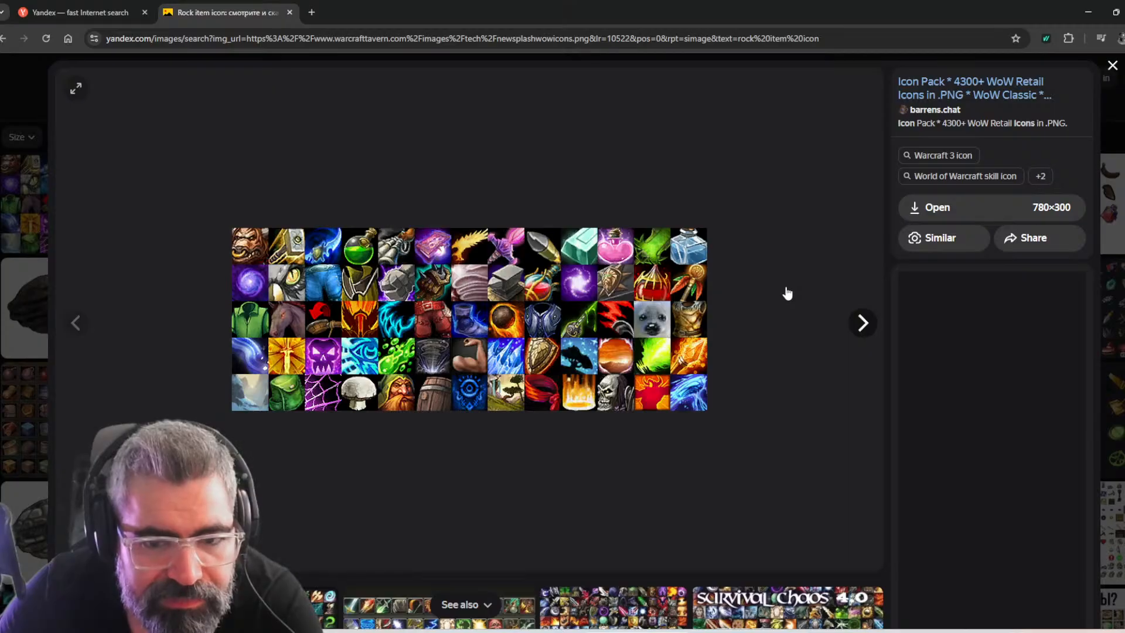
key("Right")
key("Right")
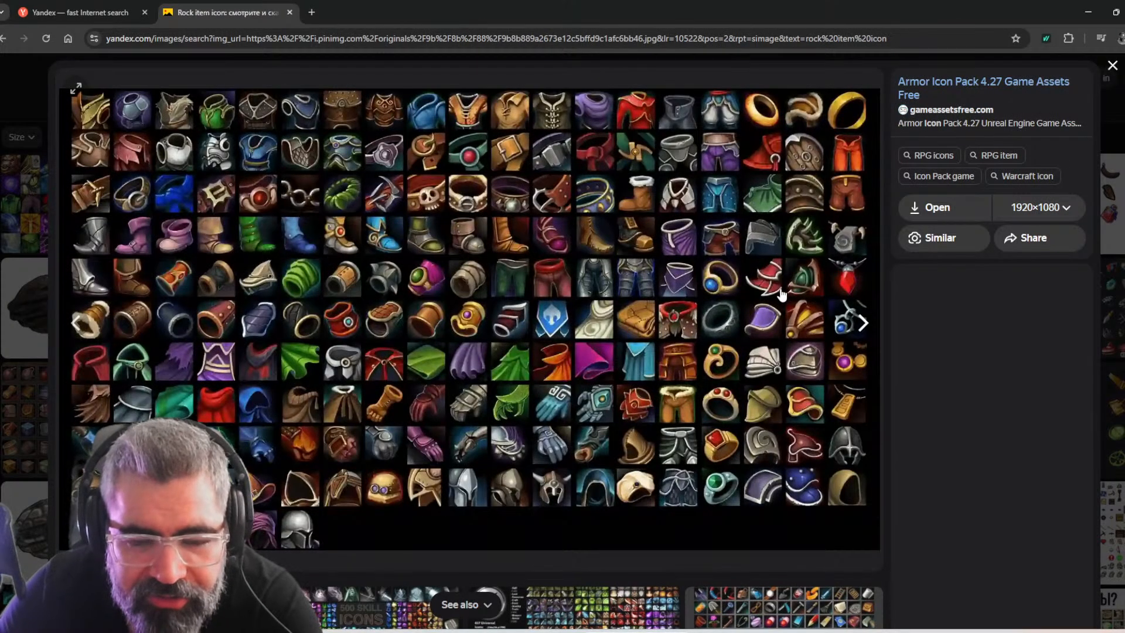
key("Right")
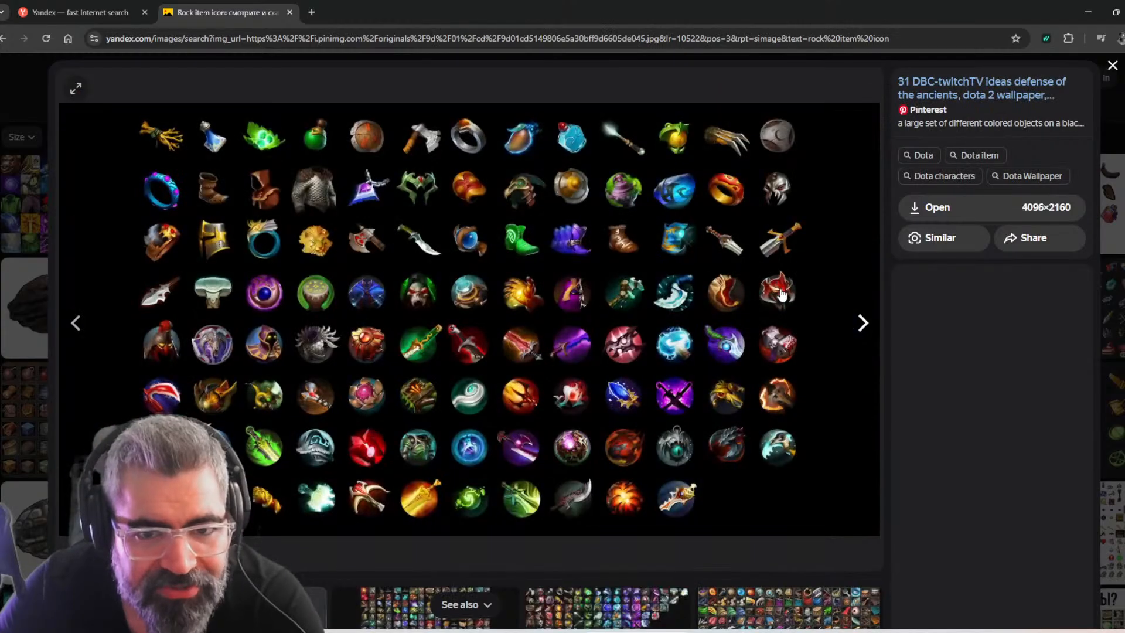
key("Right")
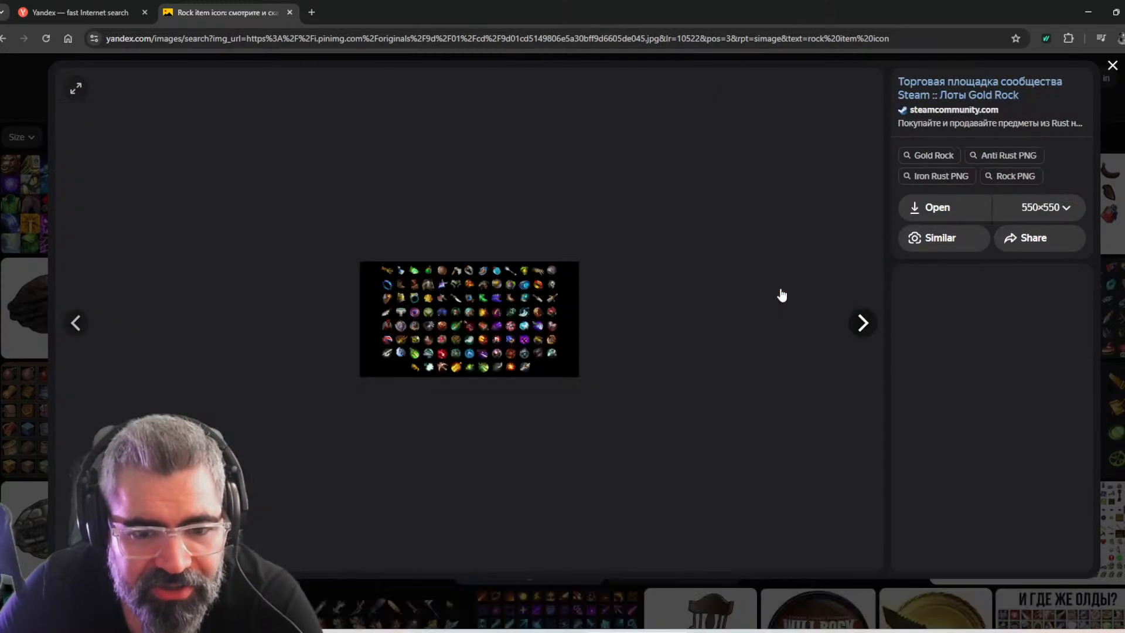
key("Right")
key("Right")
key("Right")
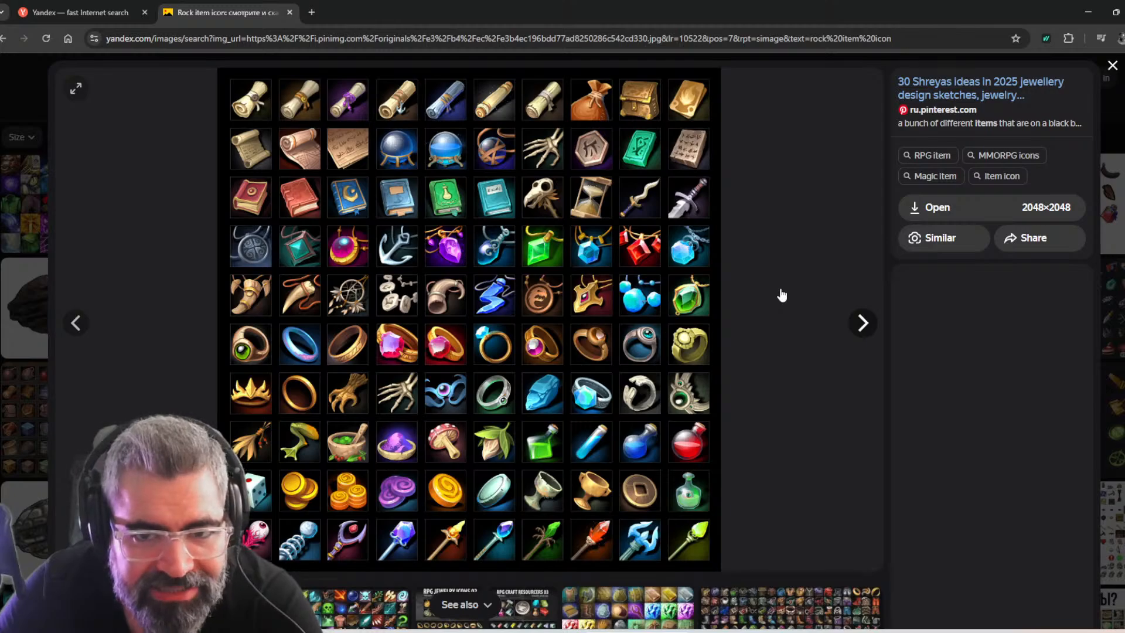
key("Right")
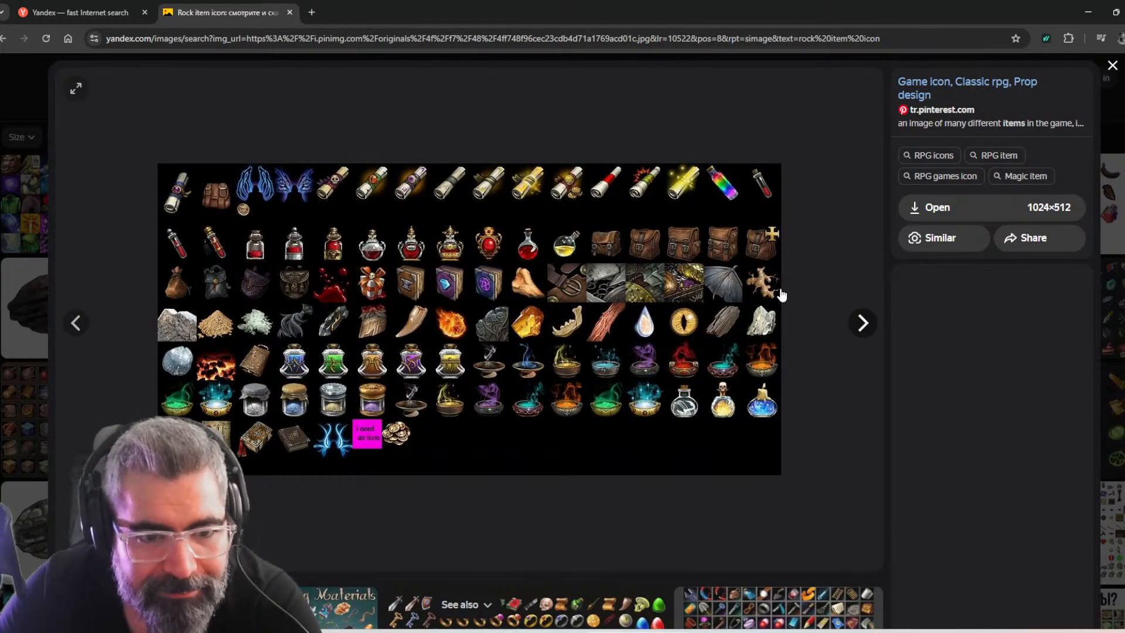
key("Right")
key("Right")
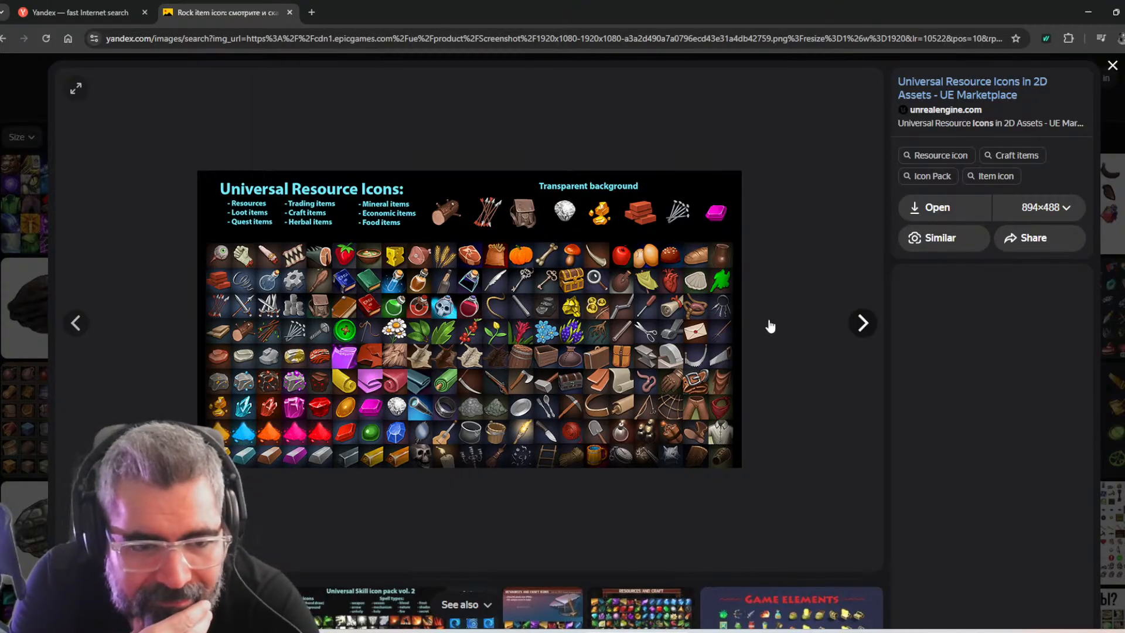
key("Right")
key("Right")
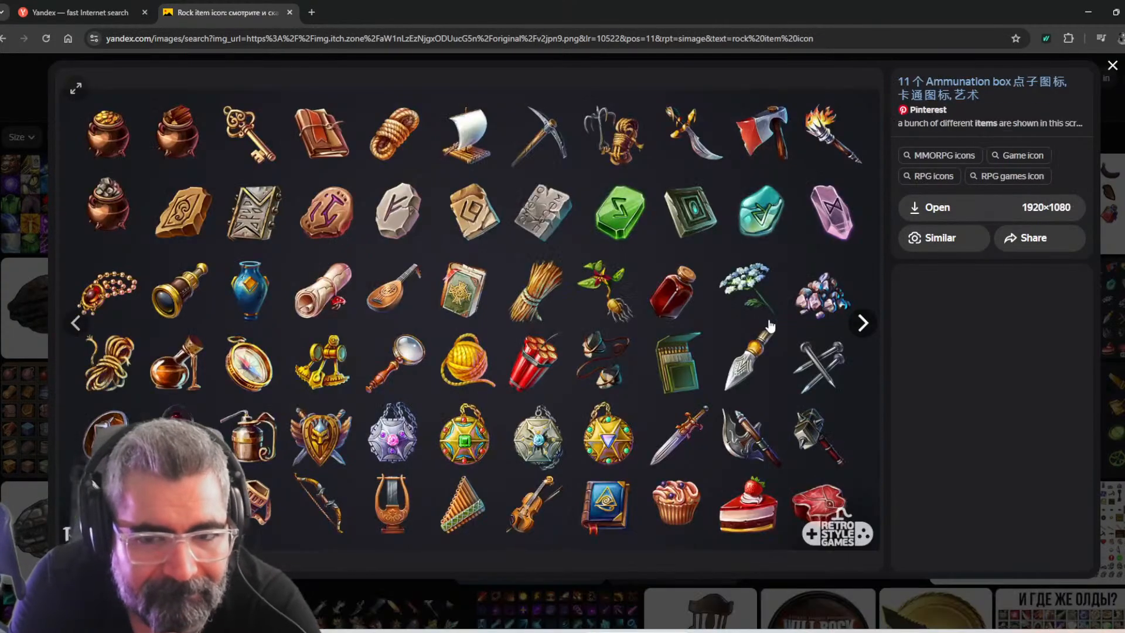
key("Right")
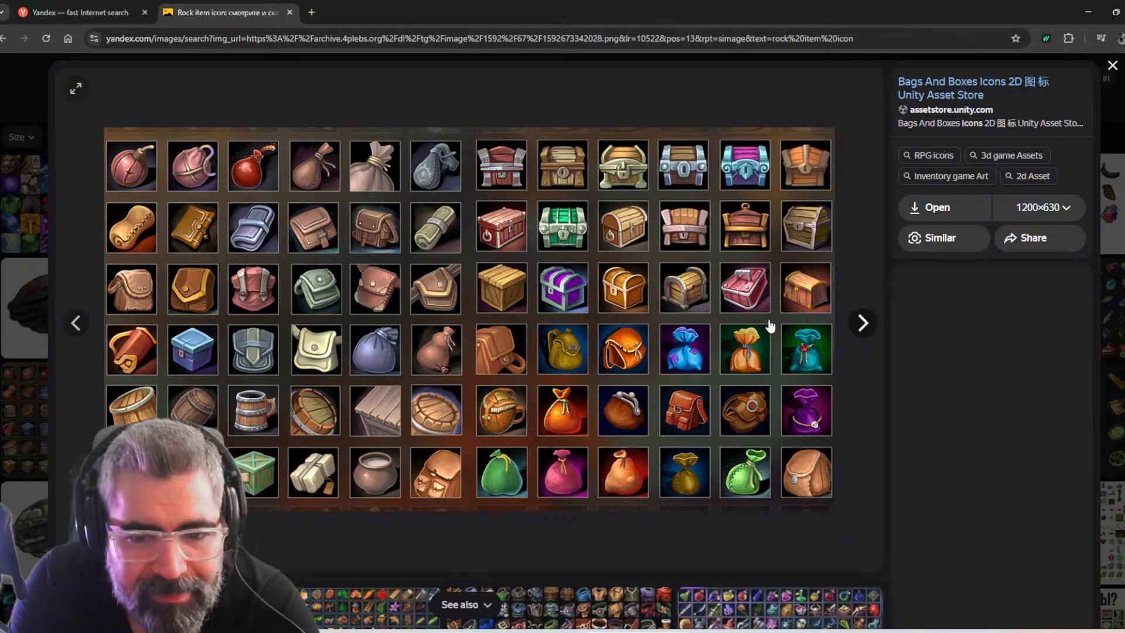
key("Right")
key("Right")
key("Right")
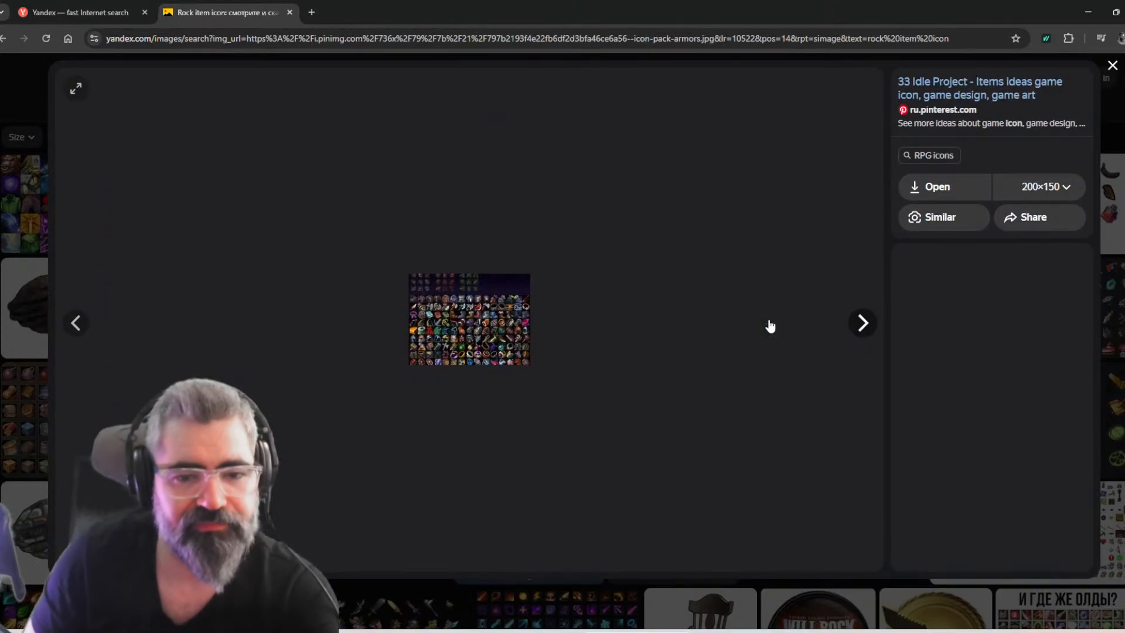
key("Left")
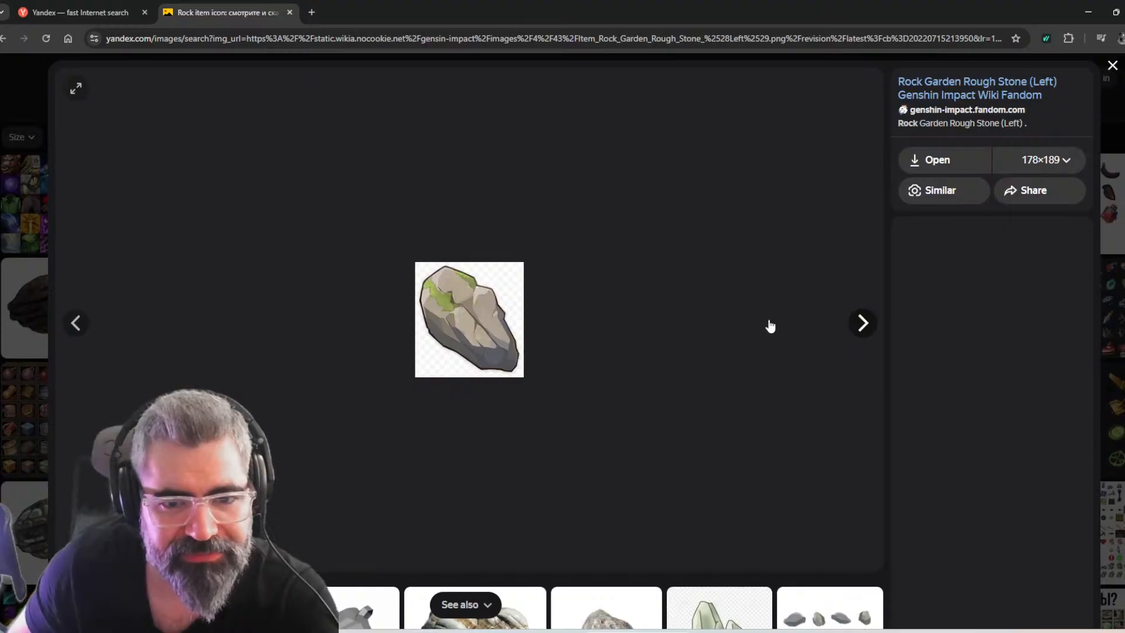
key("Right")
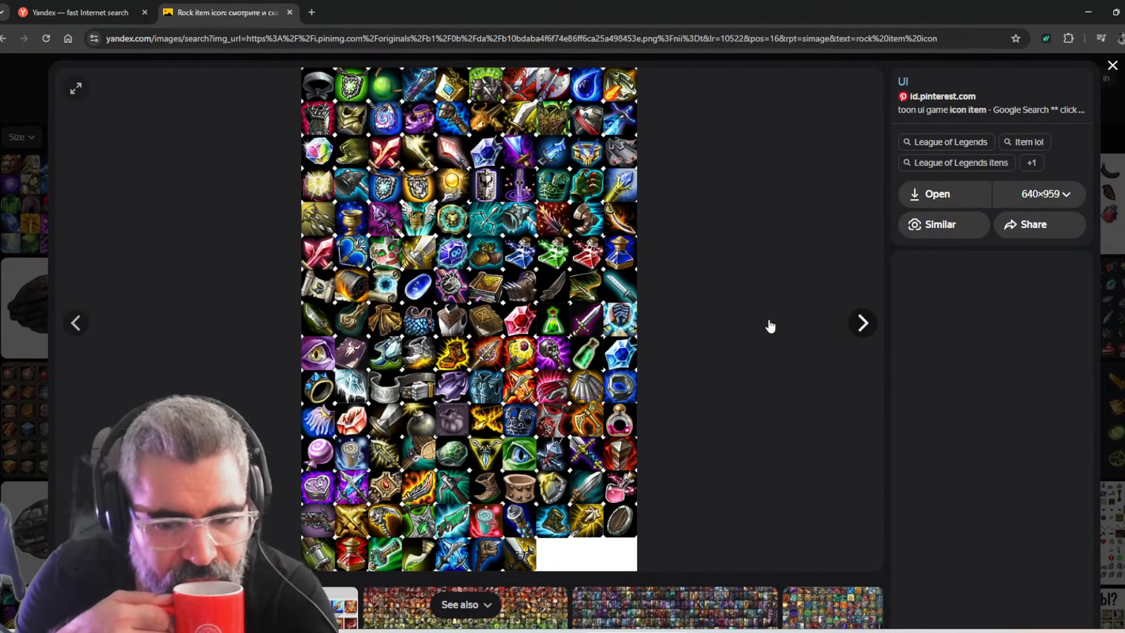
key("Right")
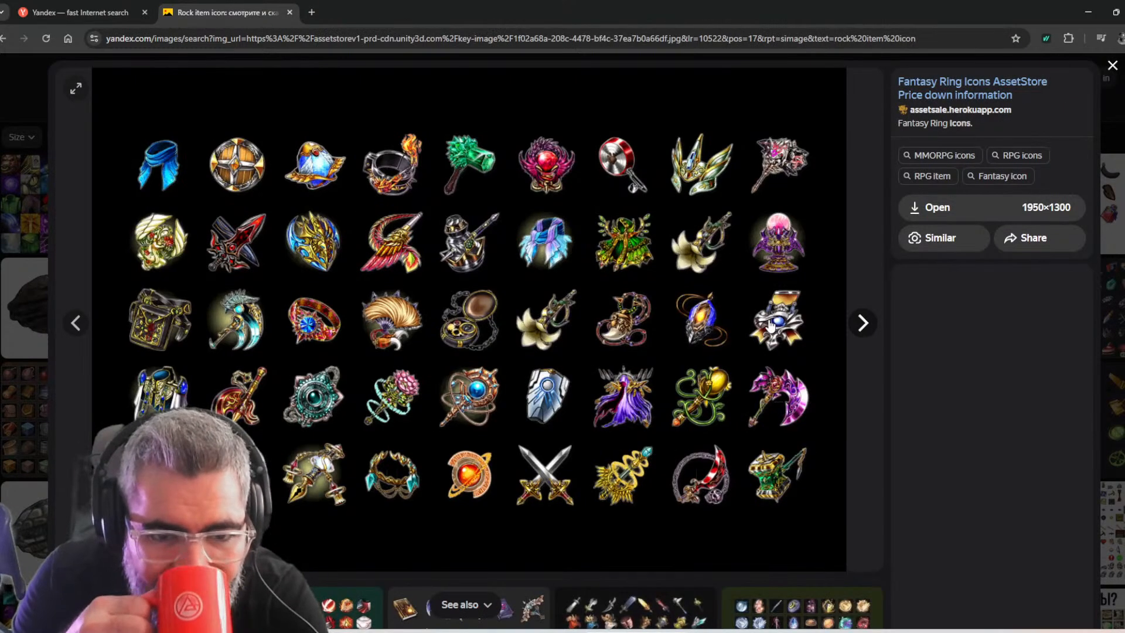
key("Right")
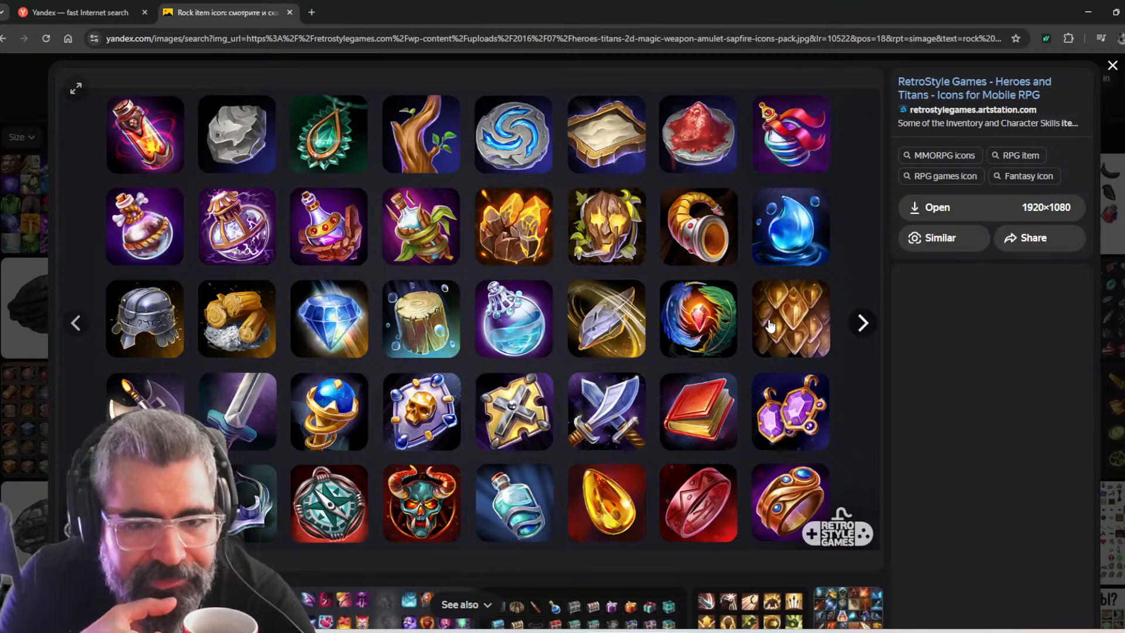
key("Right")
key("Right")
key("Right")
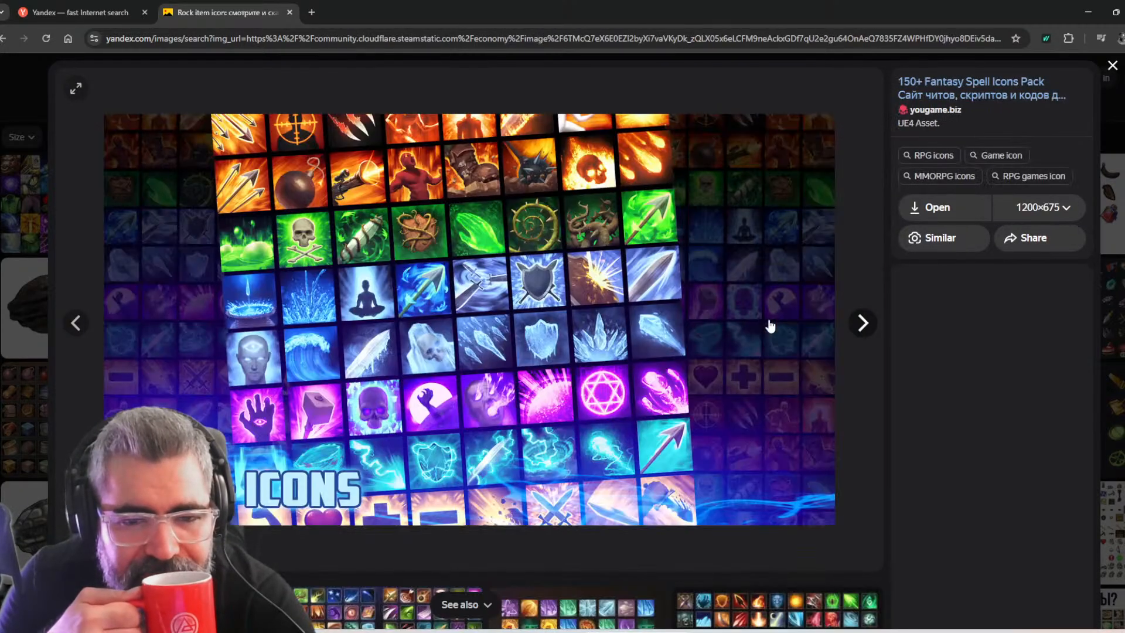
key("Right")
key("Right")
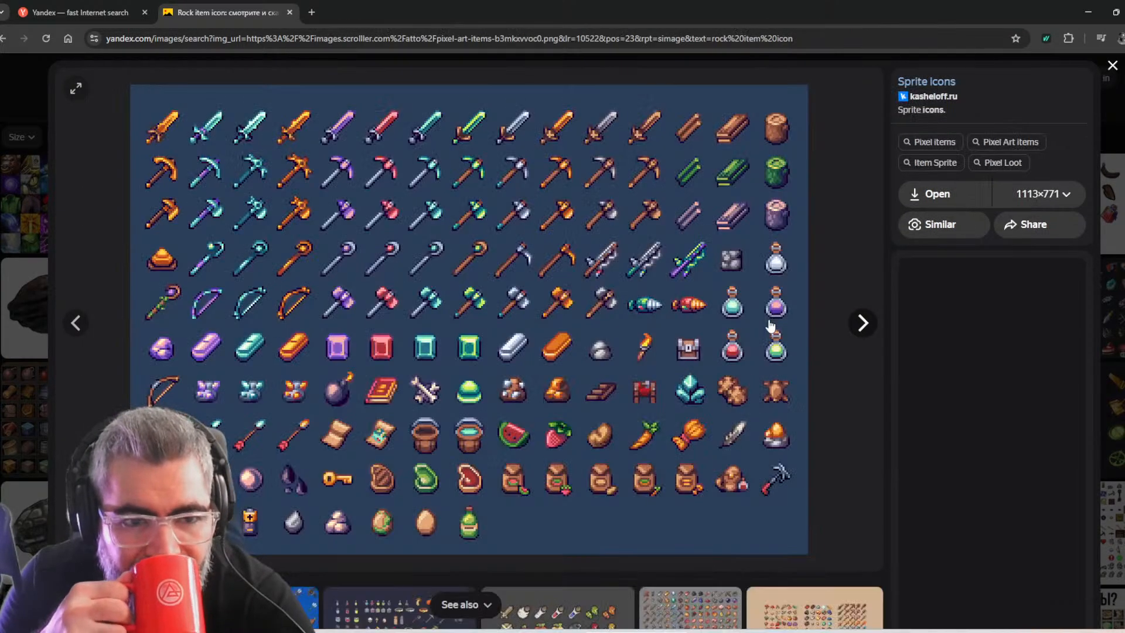
key("Right")
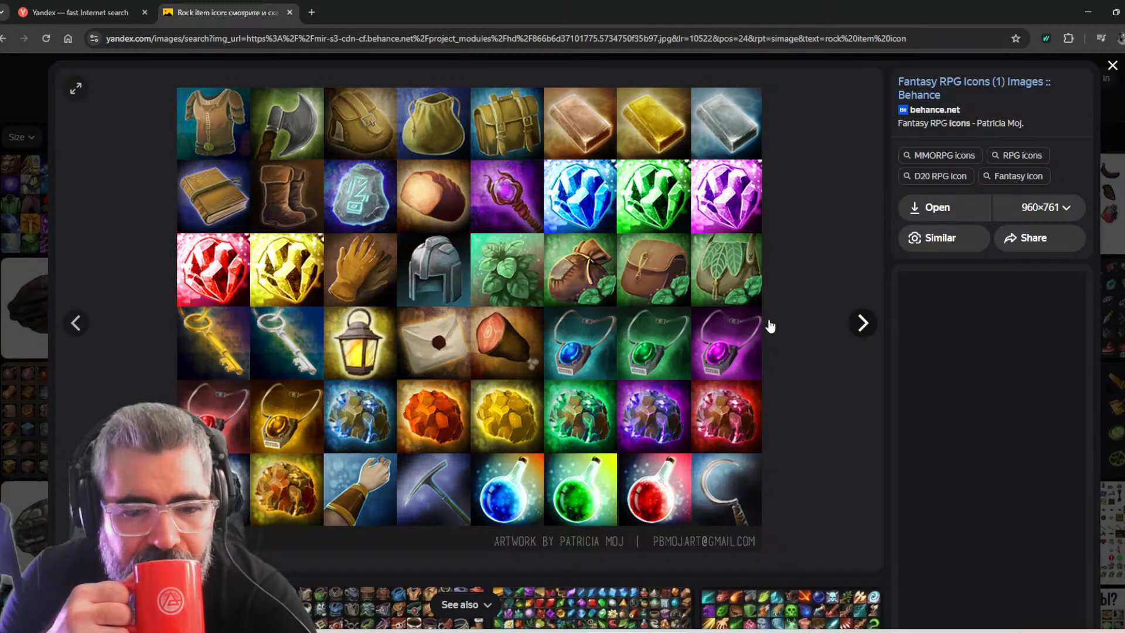
key("Right")
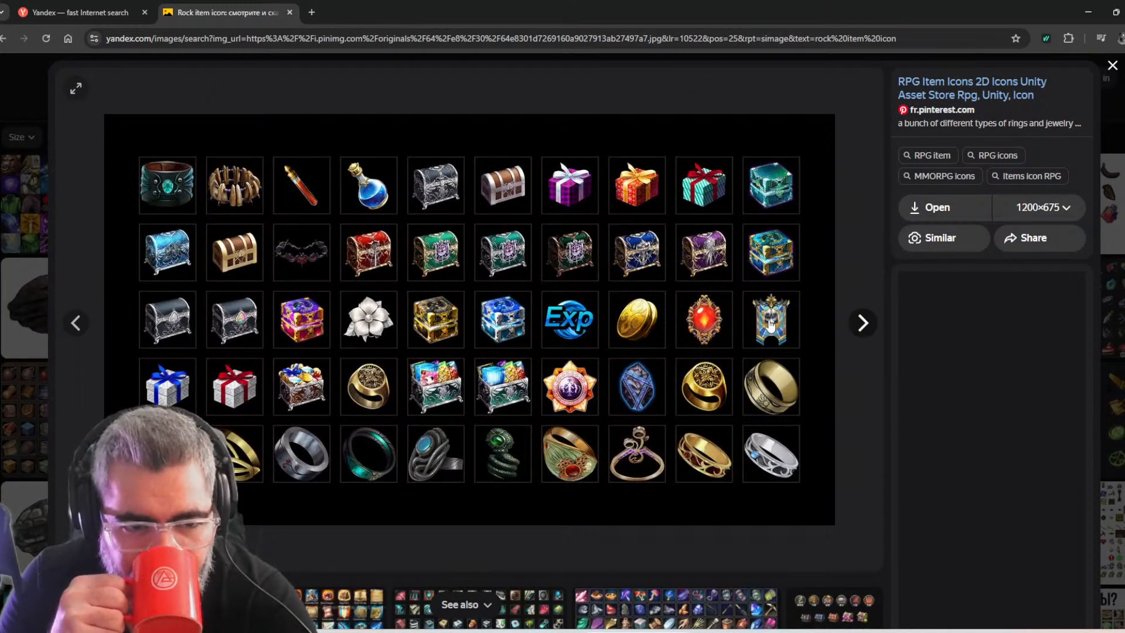
key("Right")
key("Right")
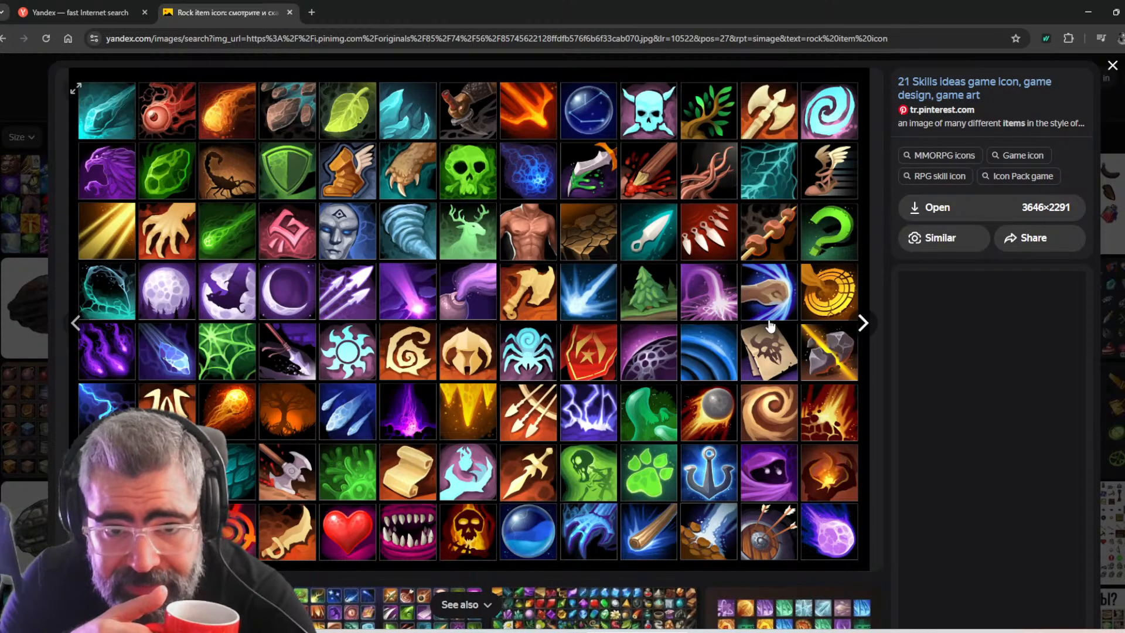
key("Right")
key("Right")
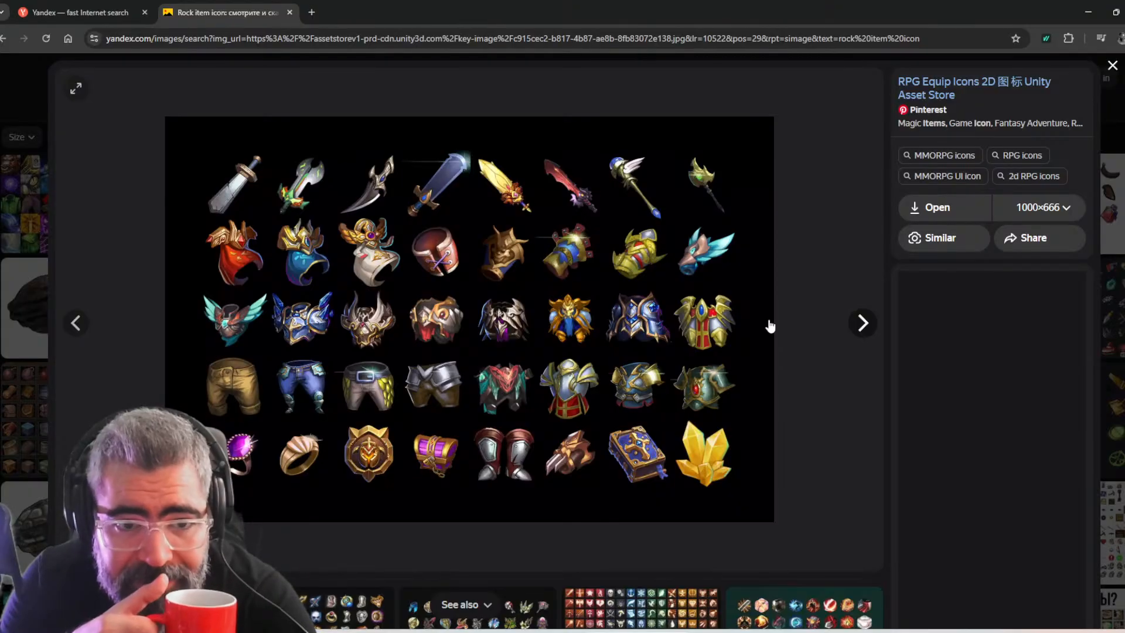
Examine further image results for "rock item icon" one by one for an icon sheet with a usable grey rock
key("Right")
key("Right")
key("Right")
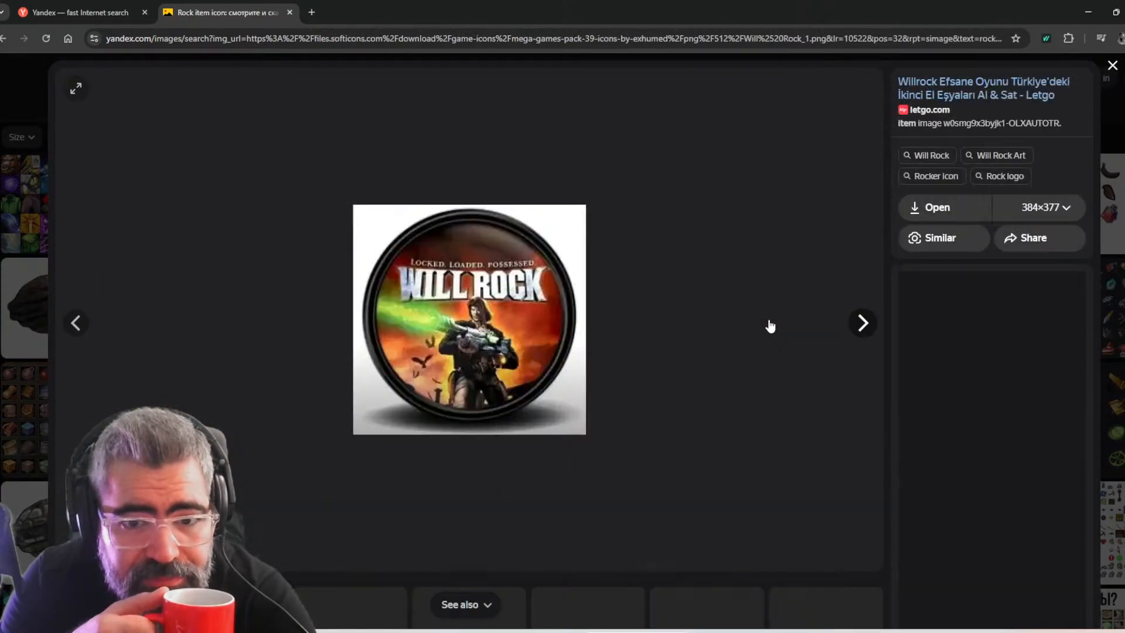
key("Right")
key("Right")
key("Right")
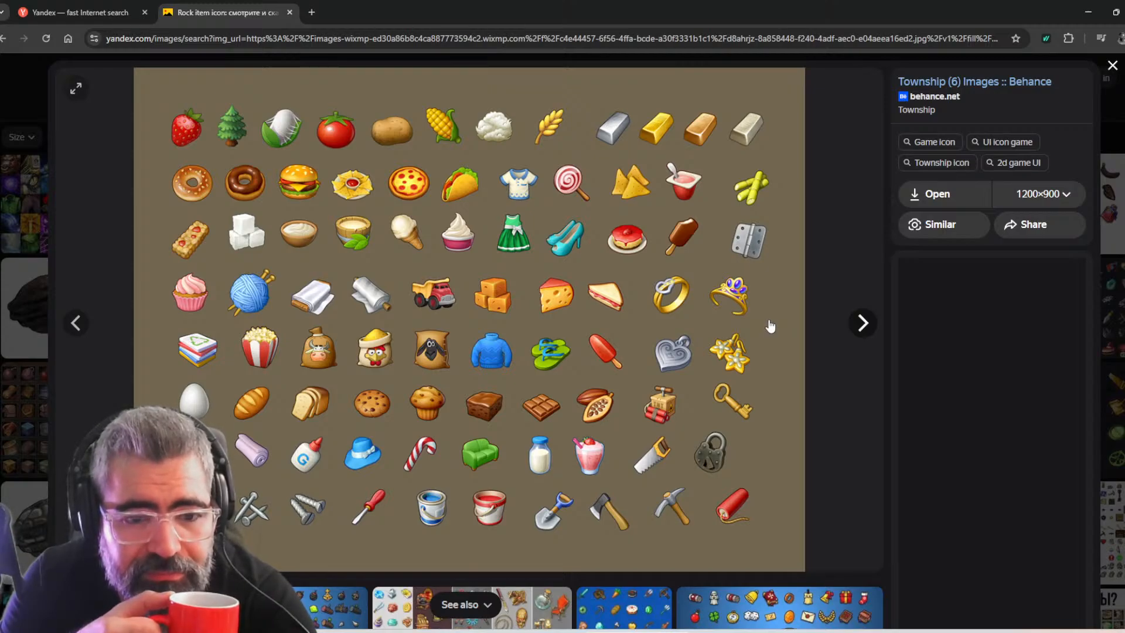
key("Right")
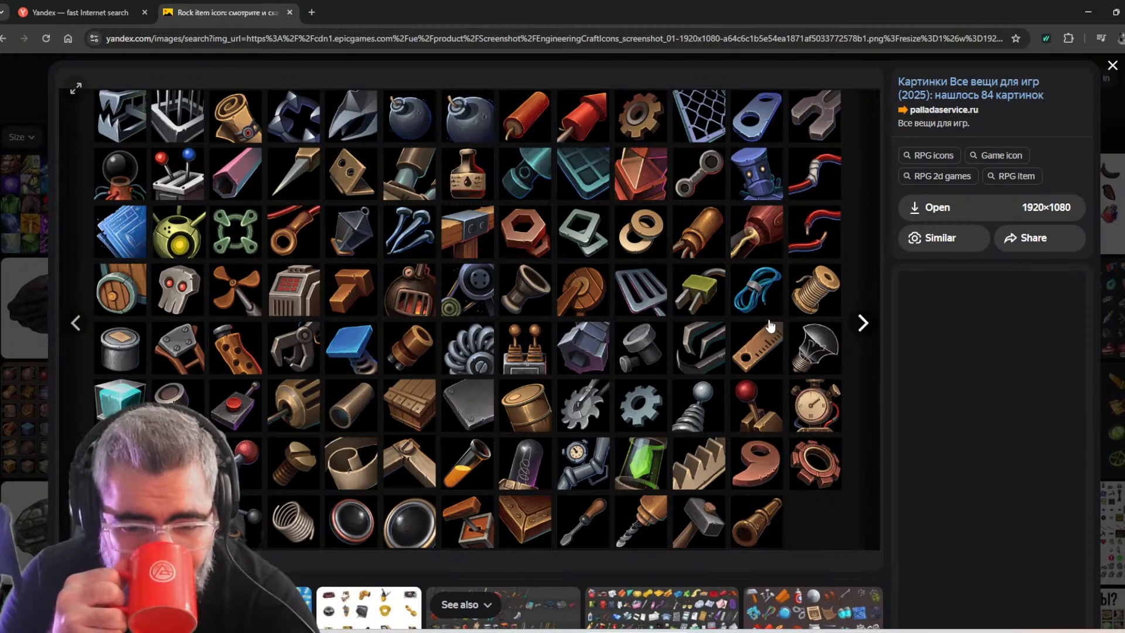
left_click(769, 326)
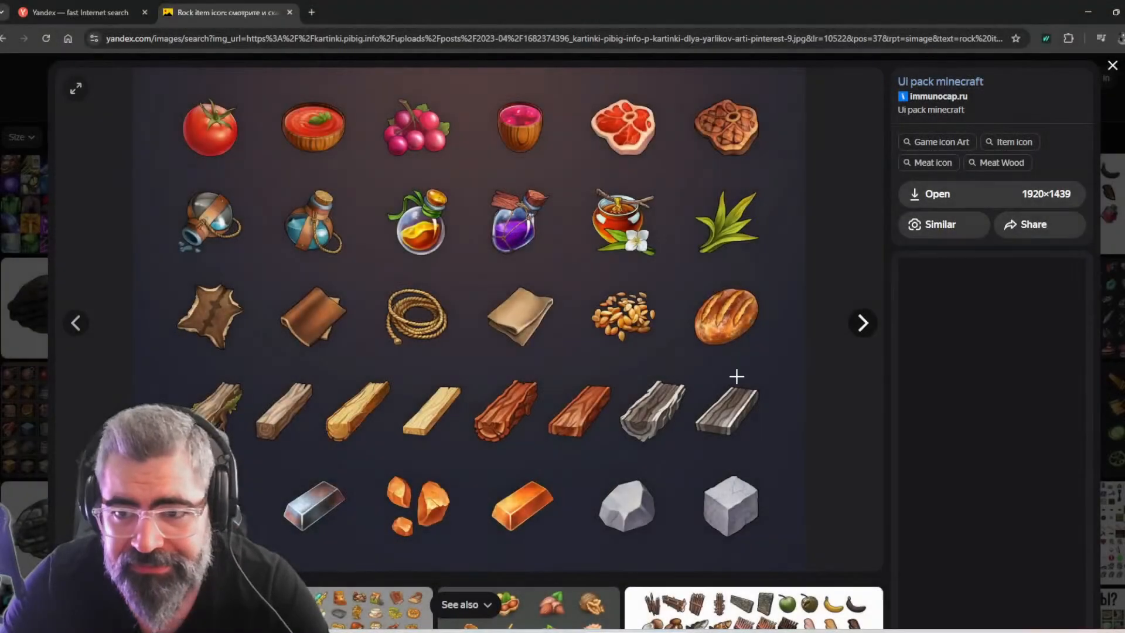
Open the "Ui pack minecraft" icon sheet at full size and save it as a JPG in the project's Icons > Items > Data folder
left_click(914, 199)
left_click(572, 274)
right_click(572, 275)
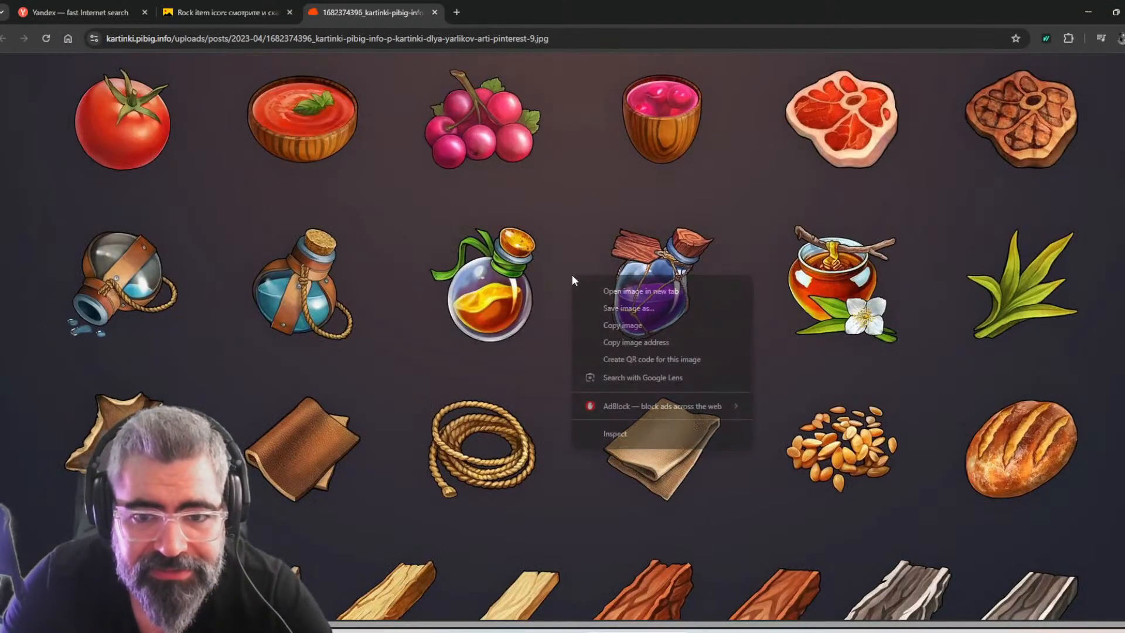
left_click(607, 311)
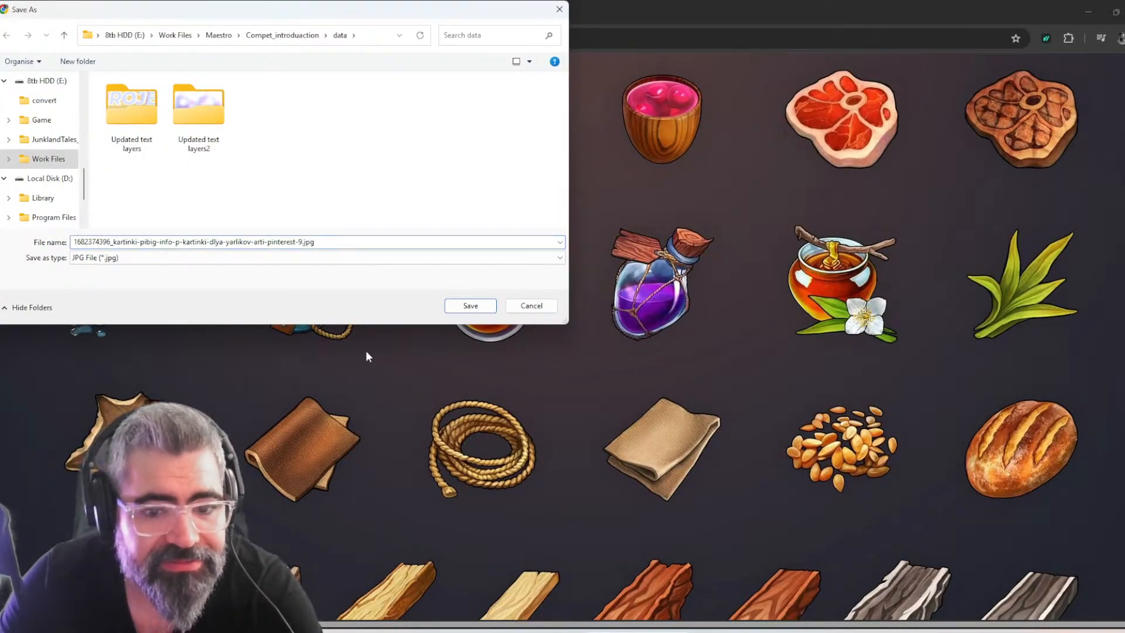
key("alt+Tab")
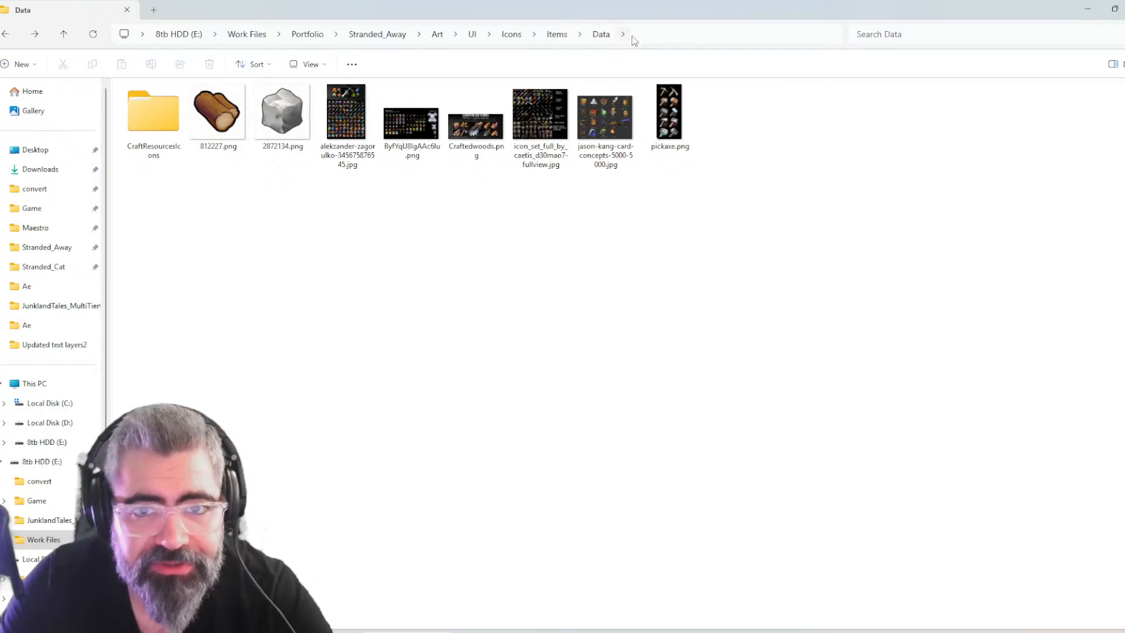
left_click(645, 34)
key("alt+Tab")
key("ctrl+v")
key("Return")
left_click(339, 216)
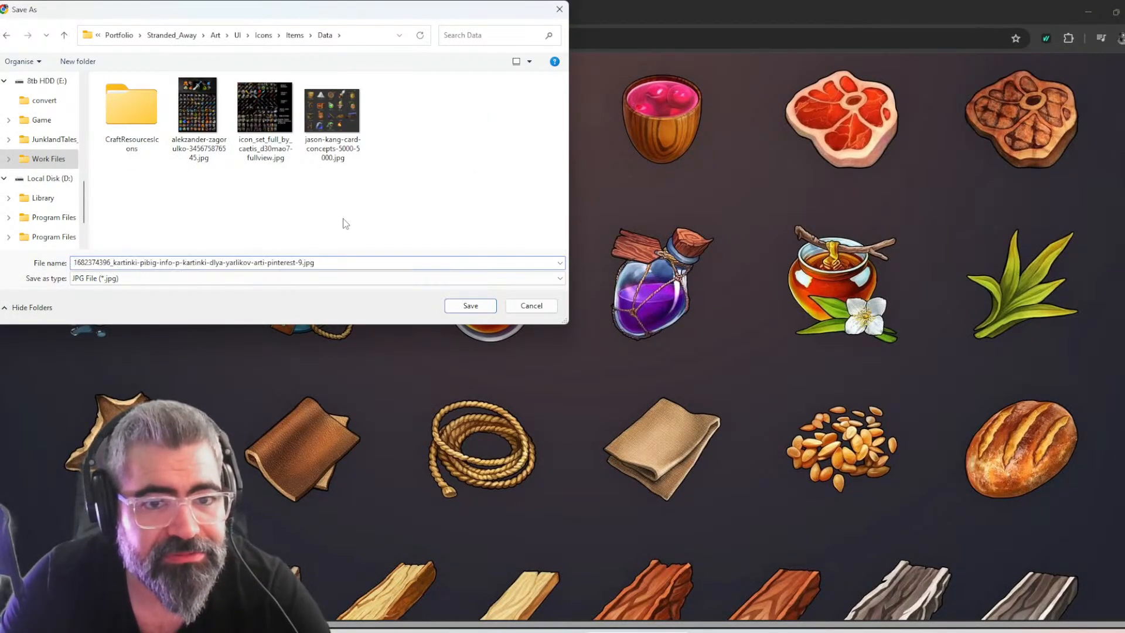
left_click(470, 304)
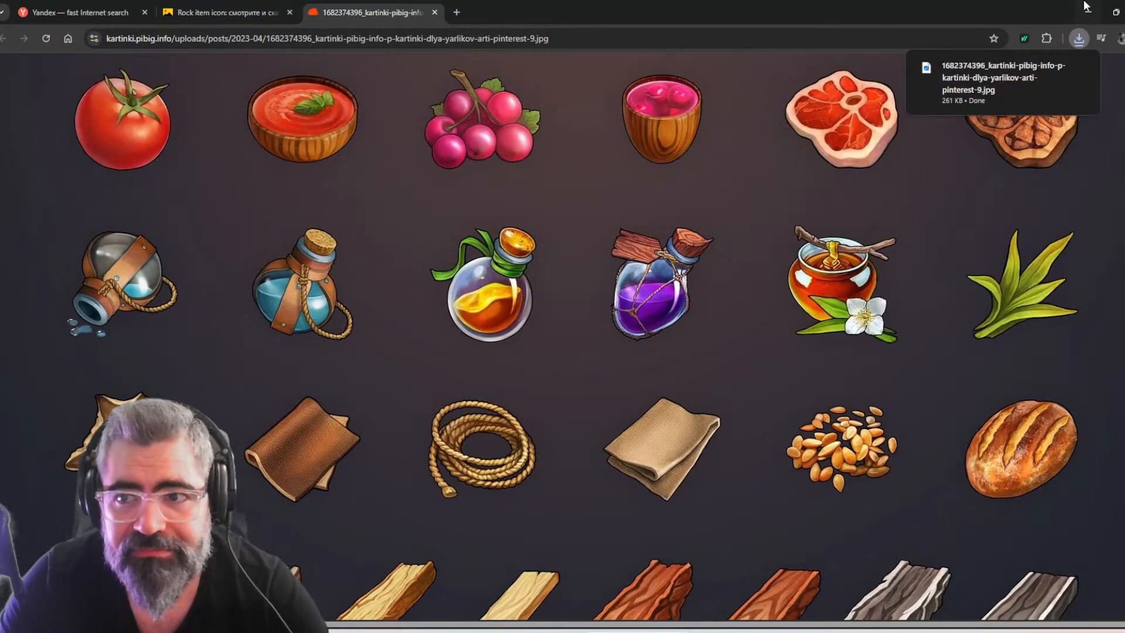
Open the saved icon sheet JPG from the Data folder as a new document in Photoshop
left_click(1086, 7)
left_click_drag(729, 120, 787, 413)
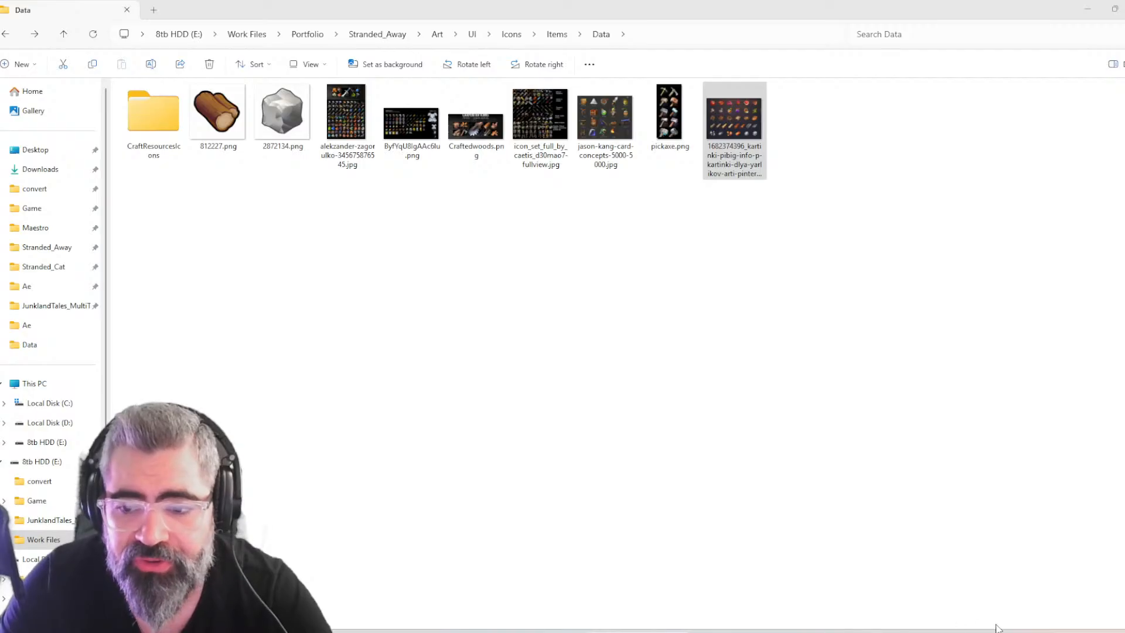
left_click(1076, 632)
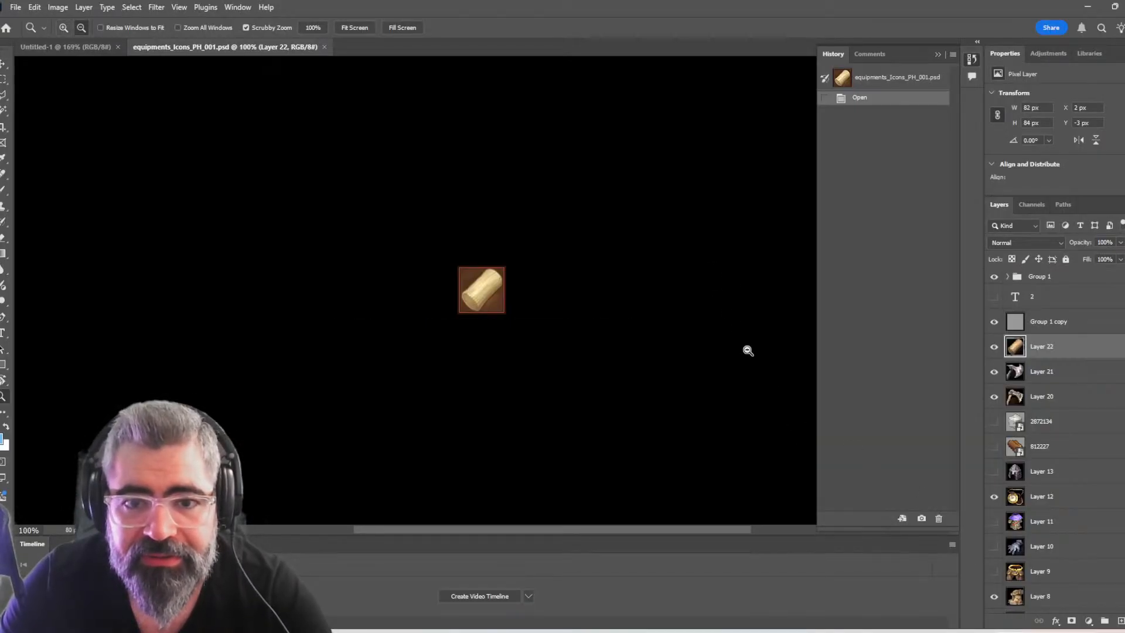
key("alt+Tab")
left_click(779, 355)
left_click_drag(734, 123, 729, 30)
key("alt+Tab")
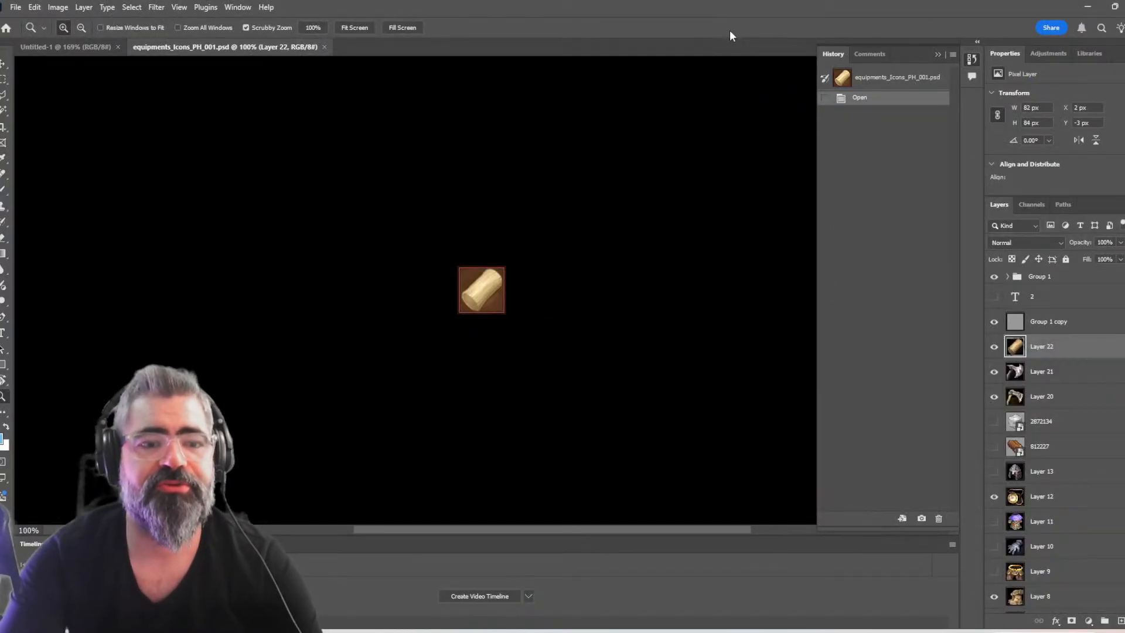
Close the blank Untitled-1 document and switch to the icon sheet document
key("ctrl+Tab")
key("ctrl+Tab")
key("ctrl+Tab")
key("ctrl+Tab")
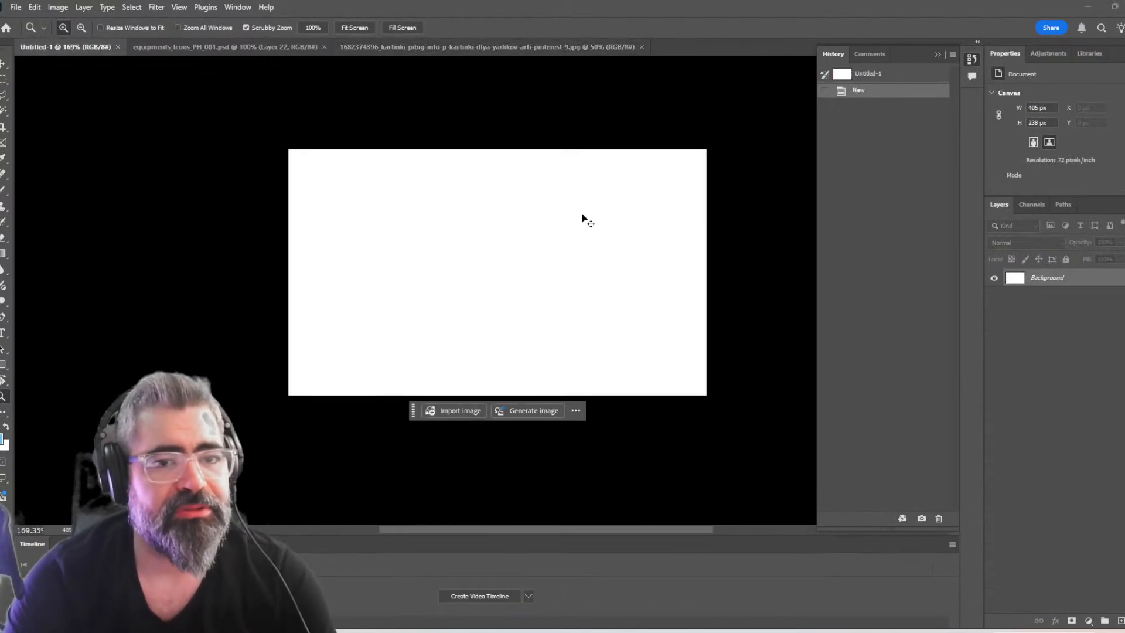
key("ctrl+Tab")
Copy a rectangular area of about 278 × 254 px around the rounded grey rock and return to equipments_Icons_PH_001.psd
key("Tab")
scroll(678, 447, "up", 4, "alt")
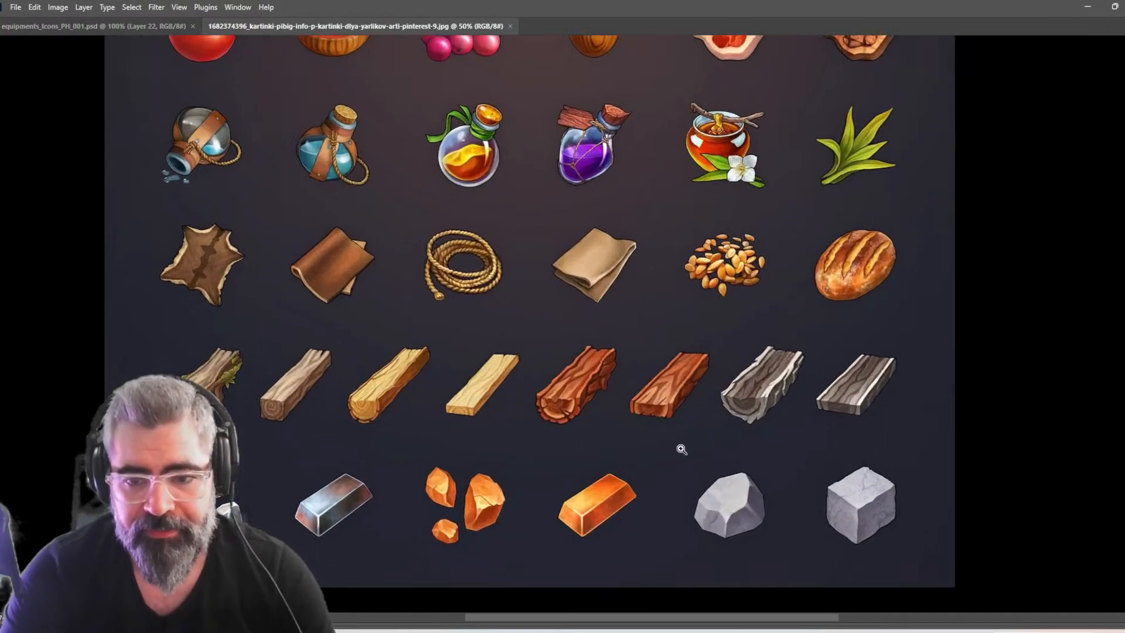
left_click_drag(688, 420, 615, 335)
left_click_drag(579, 296, 764, 464)
key("ctrl+Tab")
key("Tab")
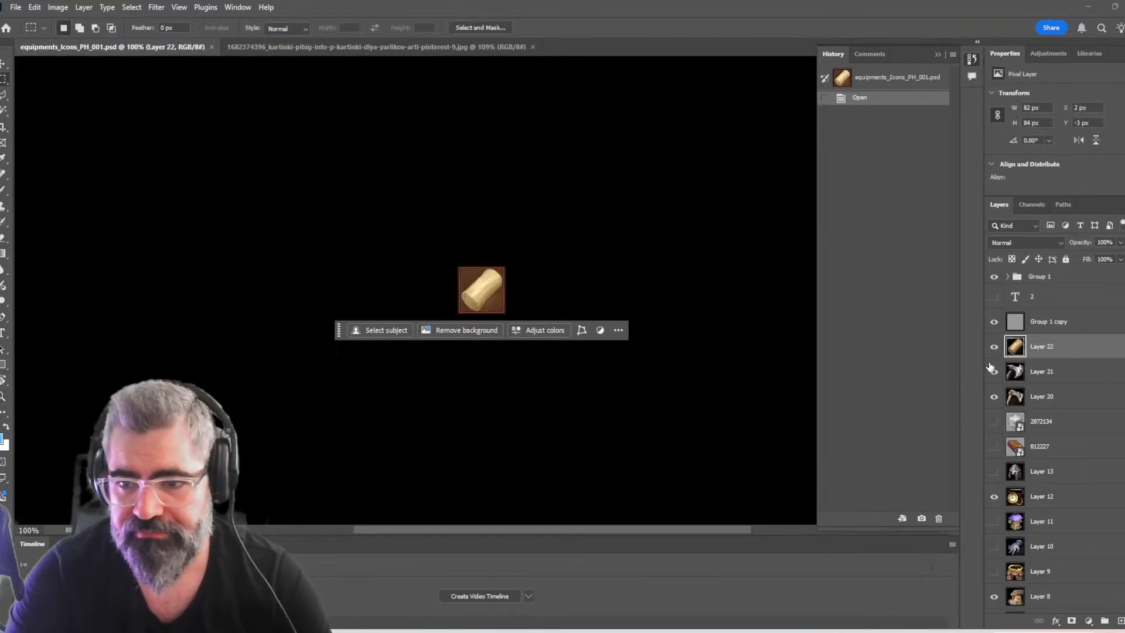
Check the log layer and the Group 1 copy frame by toggling their visibility, and hide Group 1
left_click(993, 348)
left_click(994, 348)
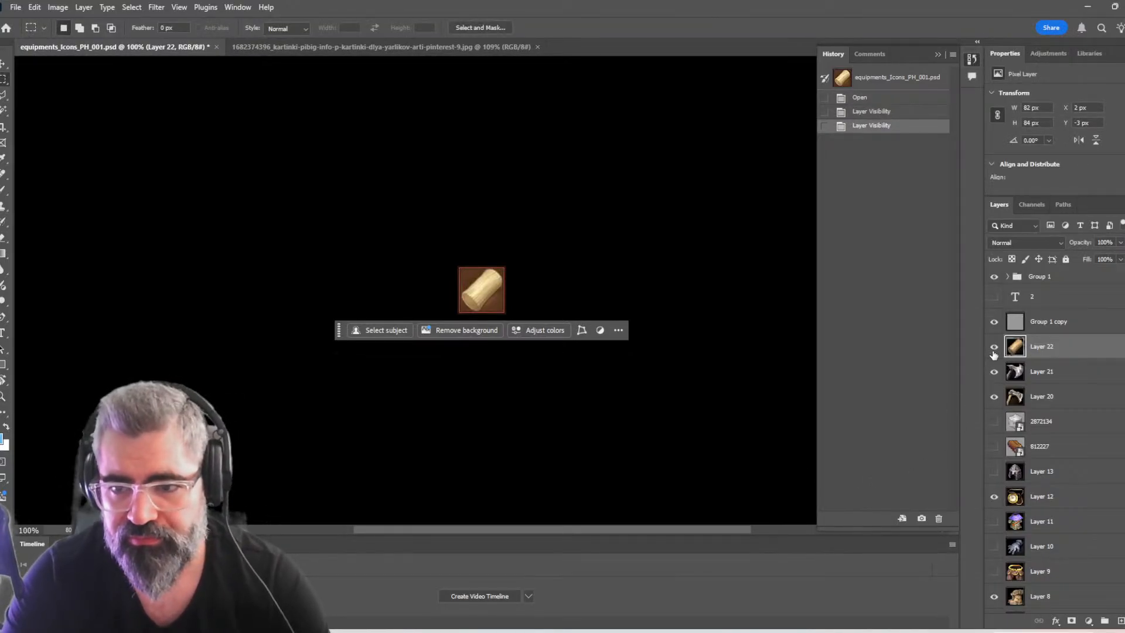
key("z")
left_click_drag(502, 269, 580, 284)
left_click(994, 322)
left_click(995, 322)
left_click(995, 347)
left_click(994, 347)
left_click(994, 276)
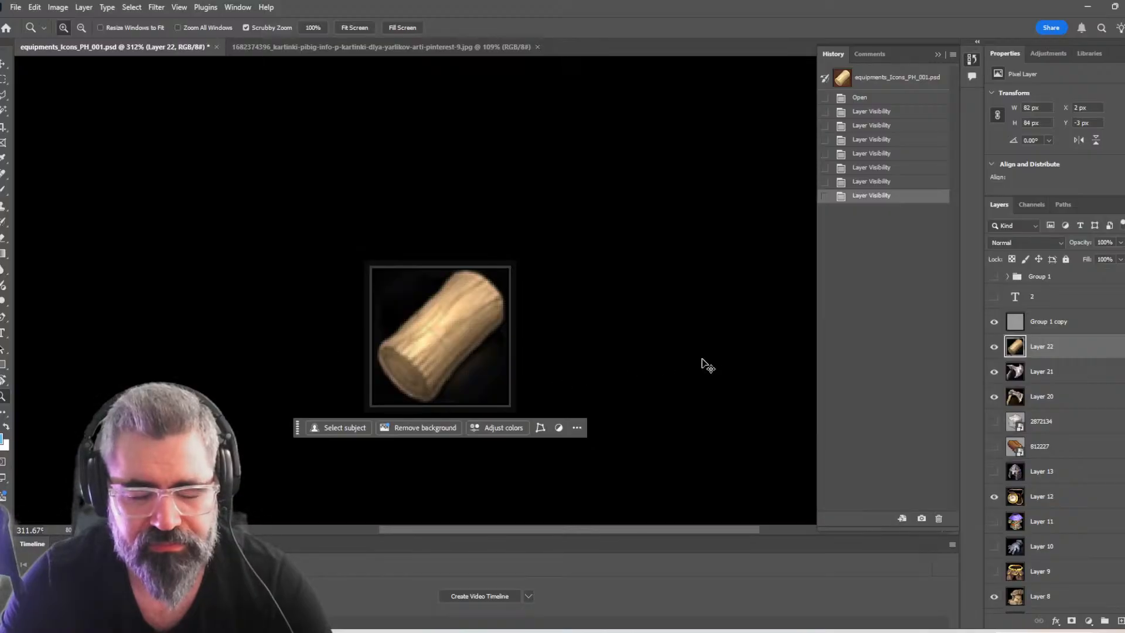
Paste the copied rock as a new layer above the log and scale it down to about 35% over the icon frame
key("ctrl+v")
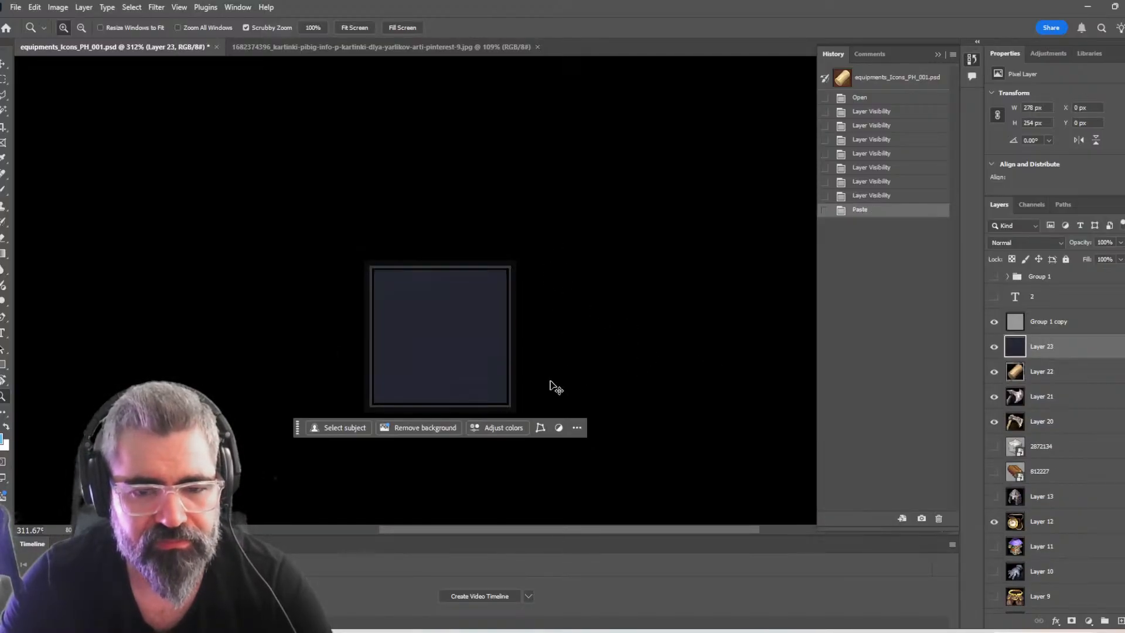
key("Tab")
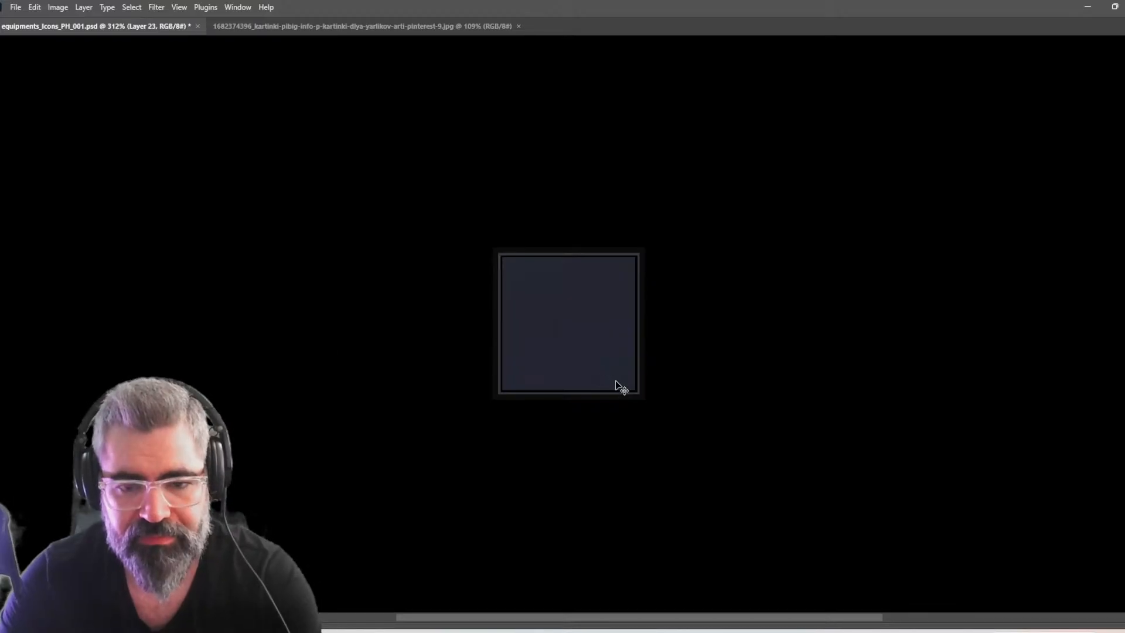
key("ctrl+minus")
key("ctrl+minus")
key("ctrl+minus")
key("ctrl+minus")
key("ctrl+minus")
key("Tab")
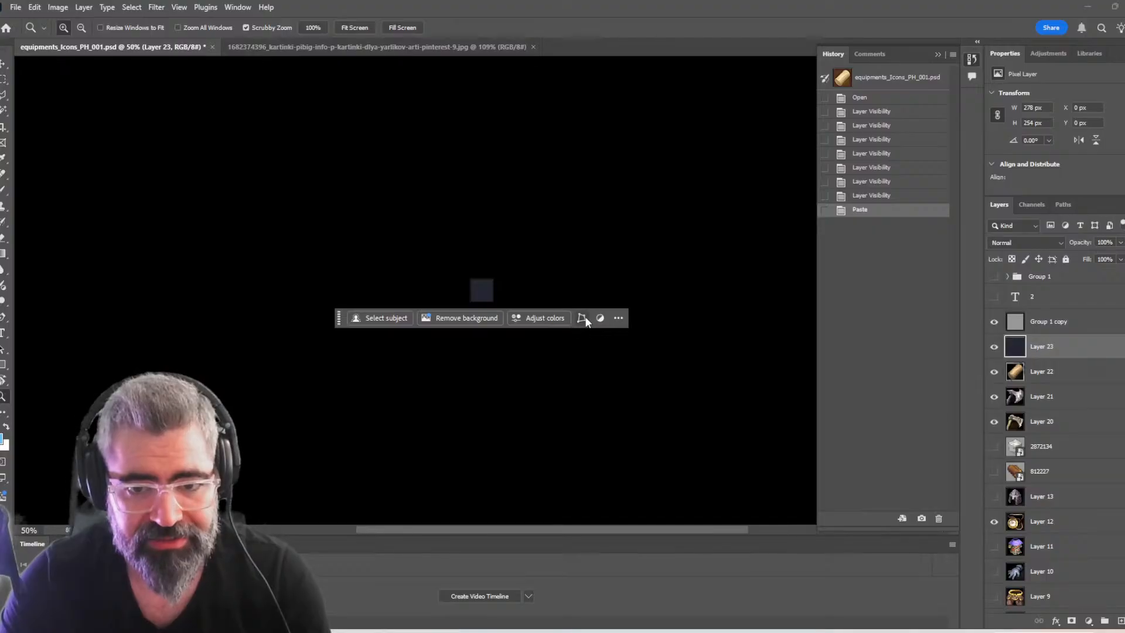
key("ctrl+t")
left_click_drag(555, 355, 484, 324)
key("ctrl+plus")
key("ctrl+plus")
key("ctrl+plus")
key("ctrl+plus")
key("ctrl+plus")
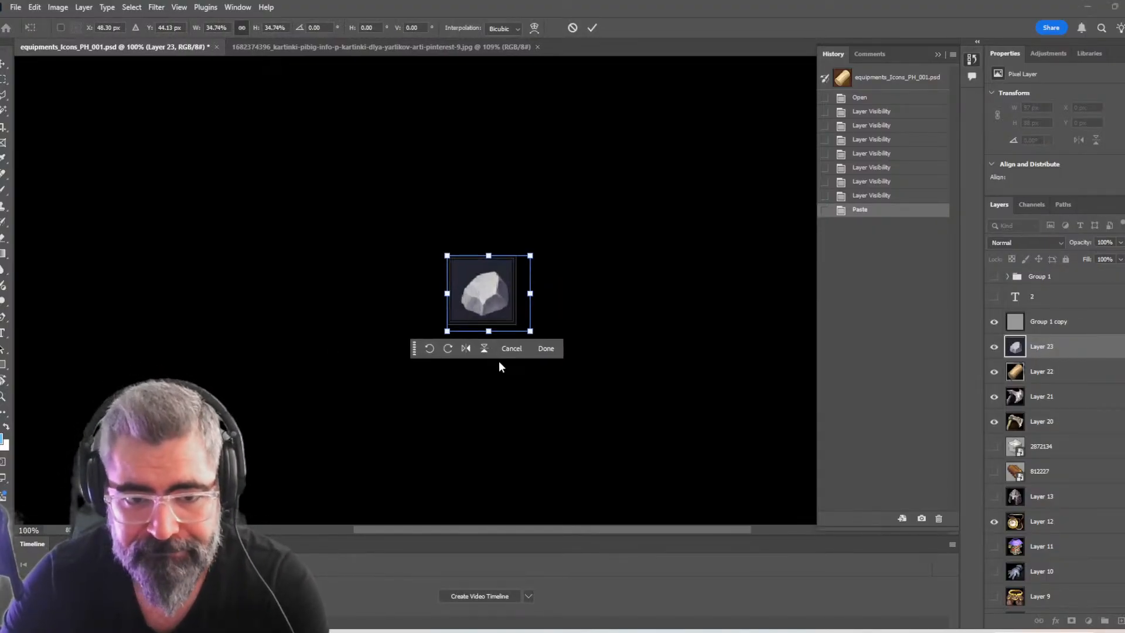
Fine-tune the rock's scale and position until it is centred in the icon frame at about 106 × 96 px, and apply the transform
mouse_move(620, 409)
left_mouse_down()
mouse_move(607, 392)
mouse_move(613, 403)
left_mouse_up()
left_click_drag(556, 367, 545, 362)
left_click_drag(604, 401, 614, 409)
left_click_drag(561, 358, 550, 351)
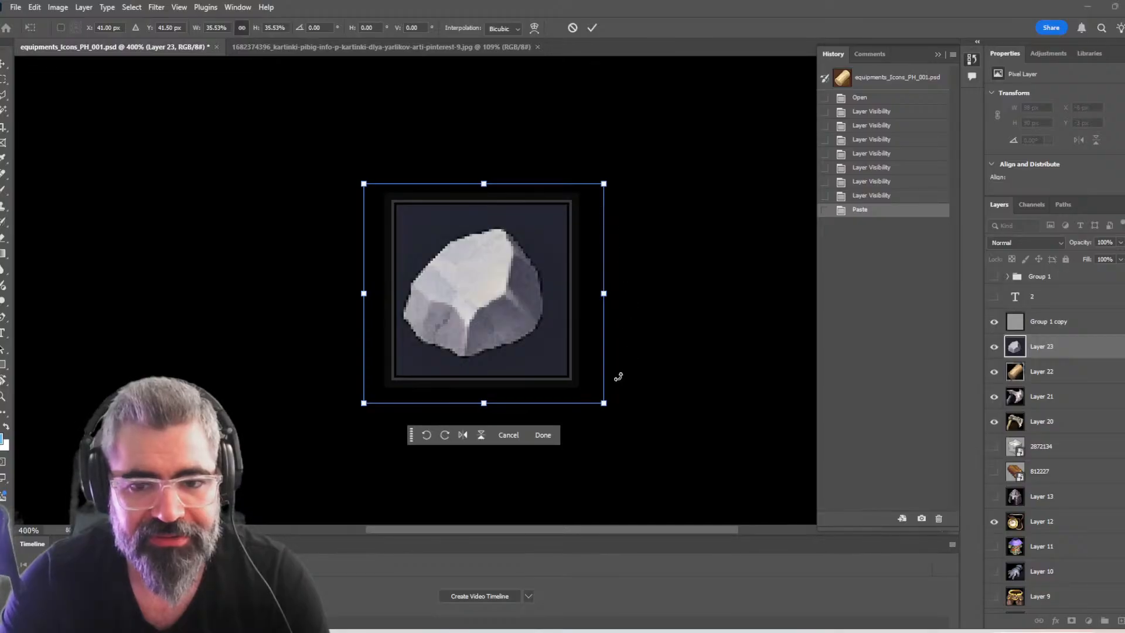
left_click_drag(604, 403, 622, 419)
left_click_drag(559, 360, 555, 352)
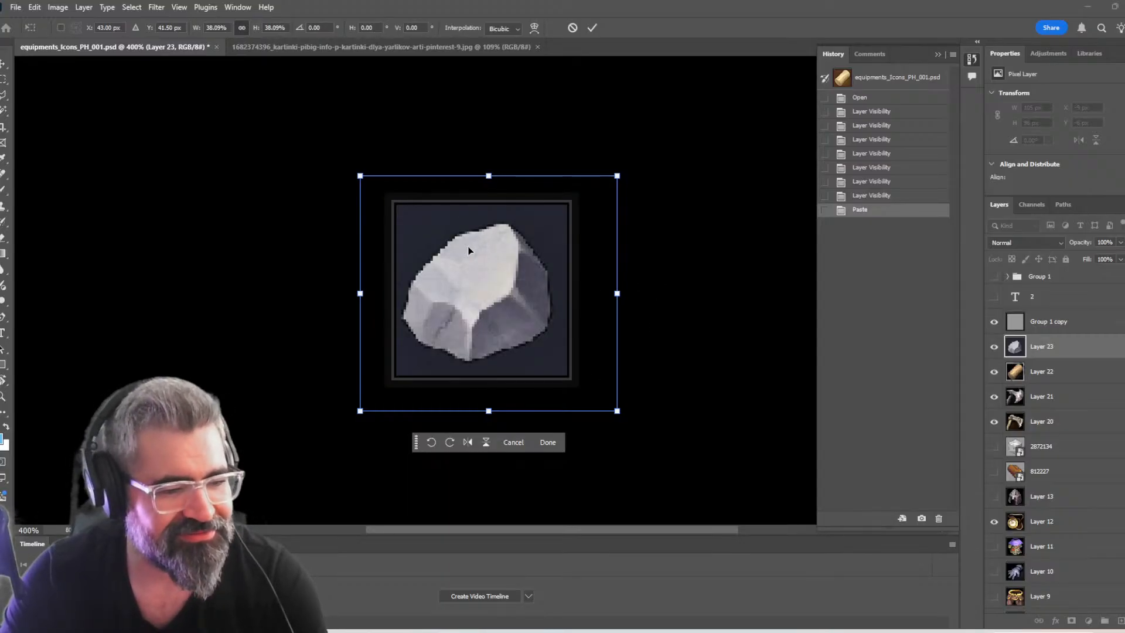
left_click_drag(359, 174, 356, 172)
left_click_drag(451, 264, 459, 267)
left_click_drag(628, 169, 621, 175)
left_click_drag(549, 238, 552, 235)
key("Return")
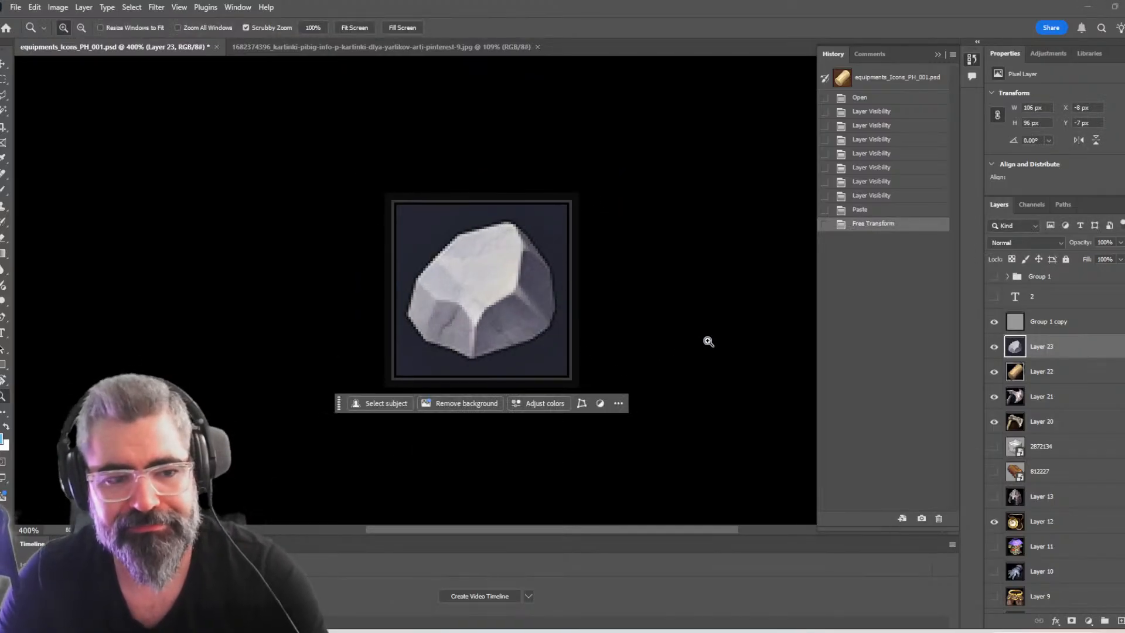
Try a Magic Wand selection of the rock's background, drop it, and select the rock with Select Subject instead
key("w")
left_click(557, 231)
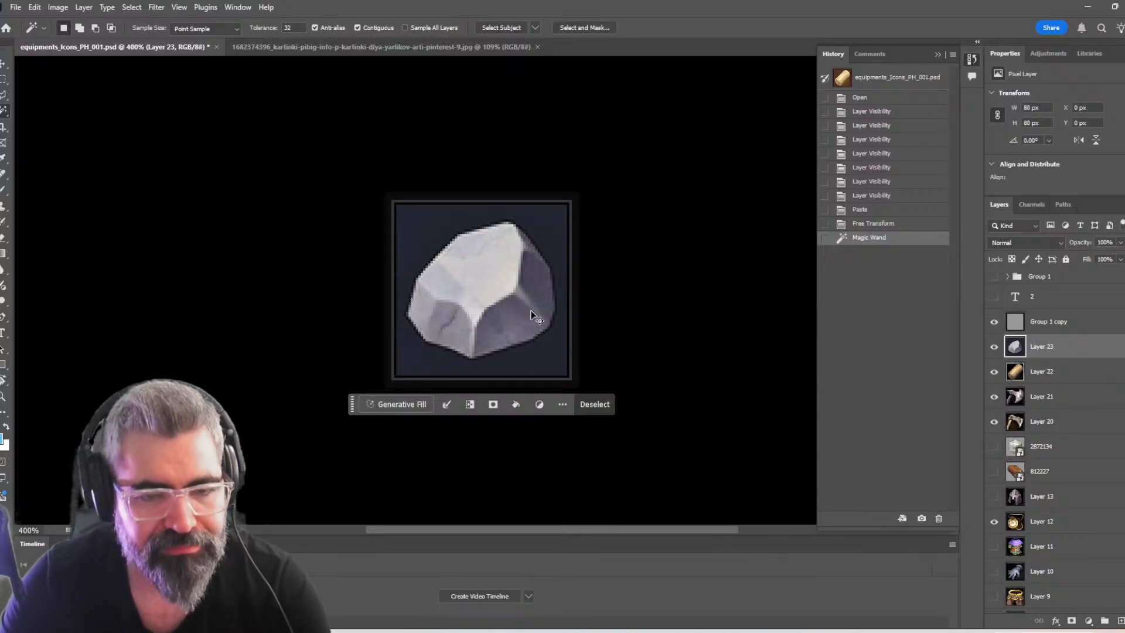
key("ctrl+d")
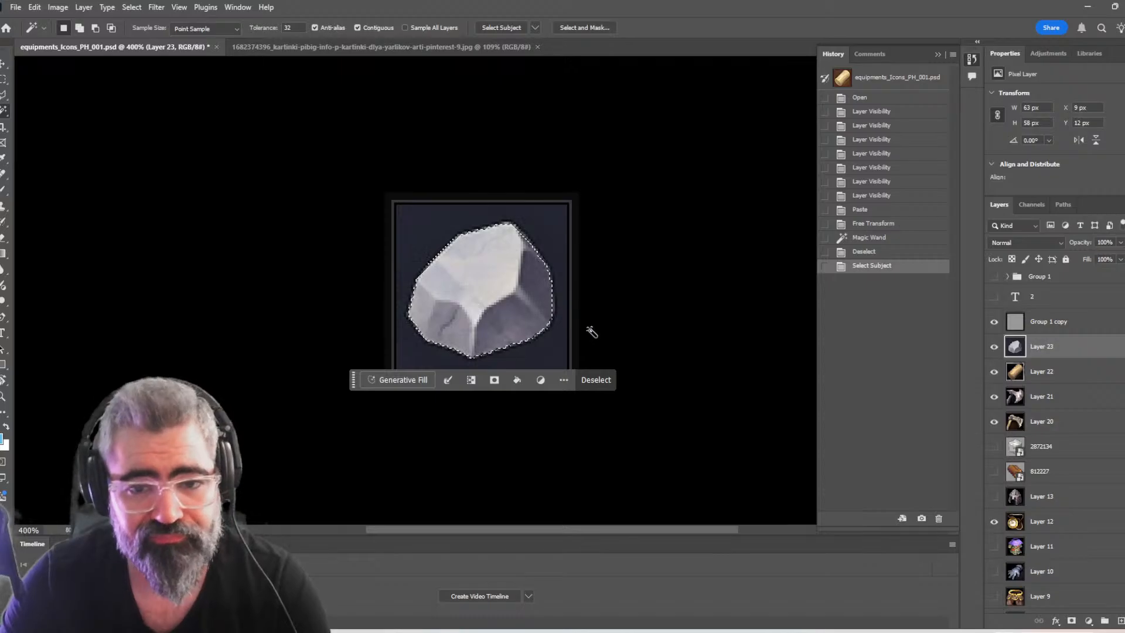
Compare the rock with the log layer beneath, delete the dark blue background around the rock, and clear the selection
left_click(994, 346)
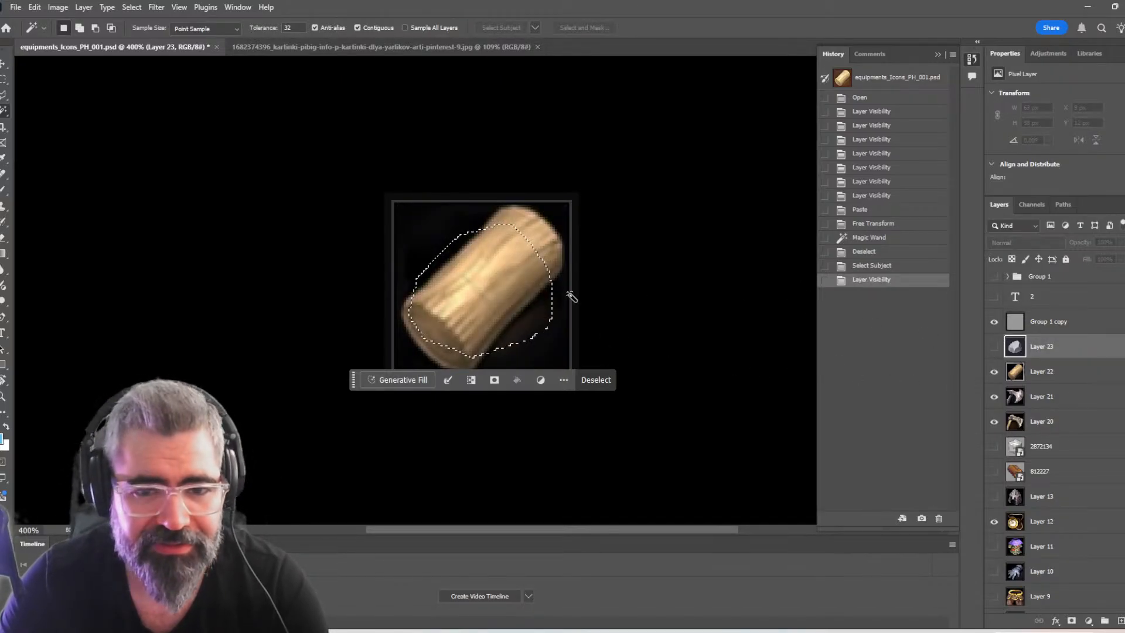
key("b")
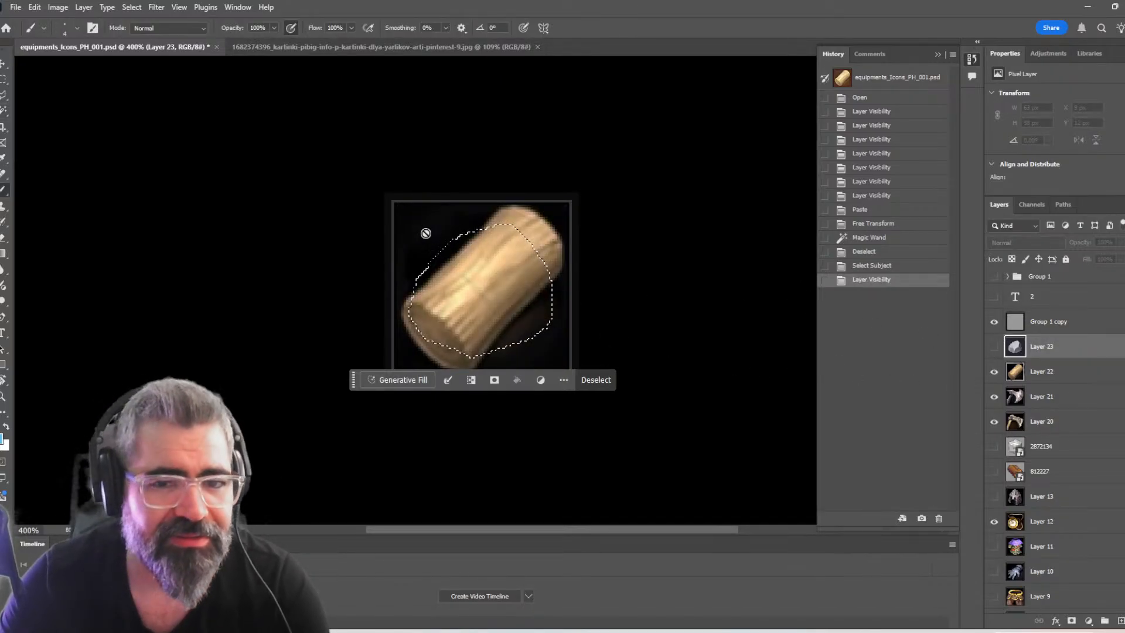
left_click(994, 346)
scroll(1062, 392, "down", 5)
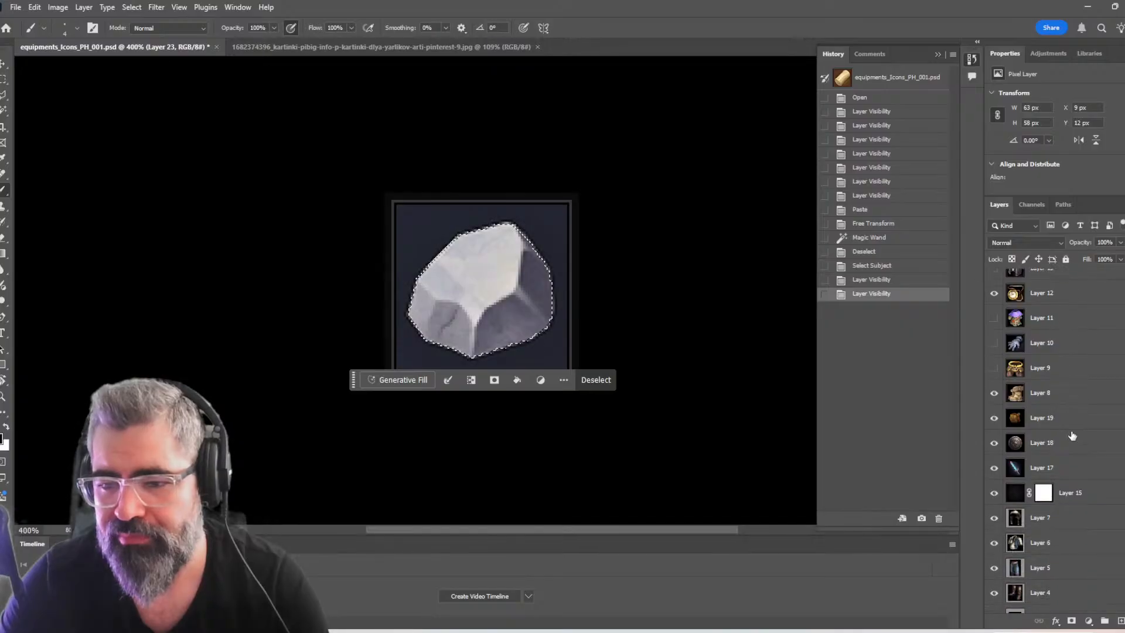
scroll(1063, 445, "up", 5)
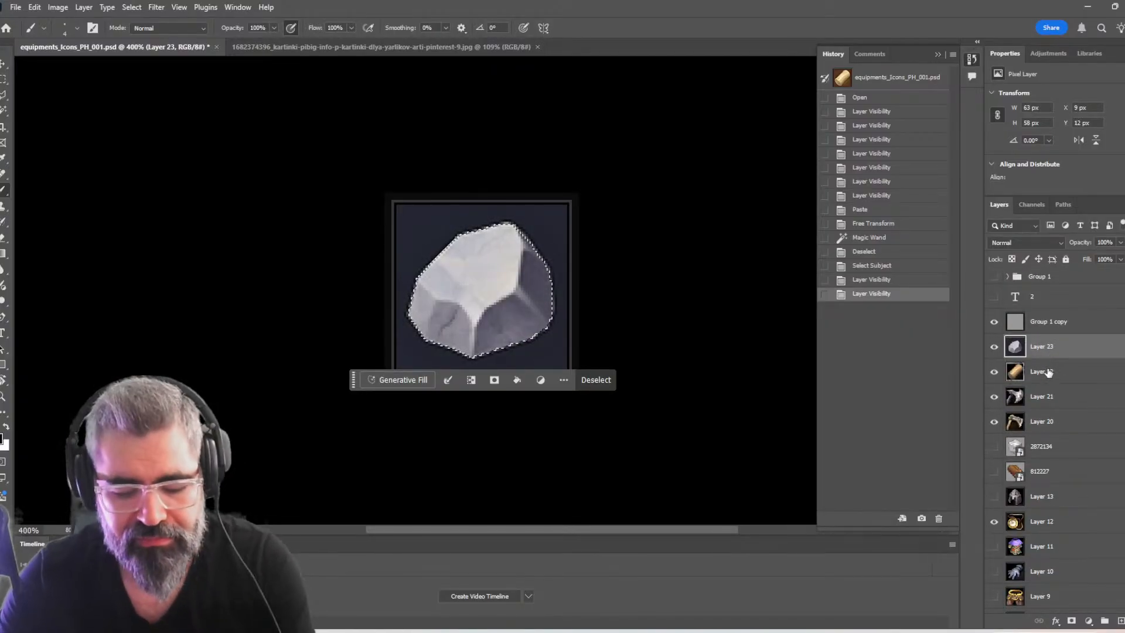
key("ctrl+shift+i")
key("Delete")
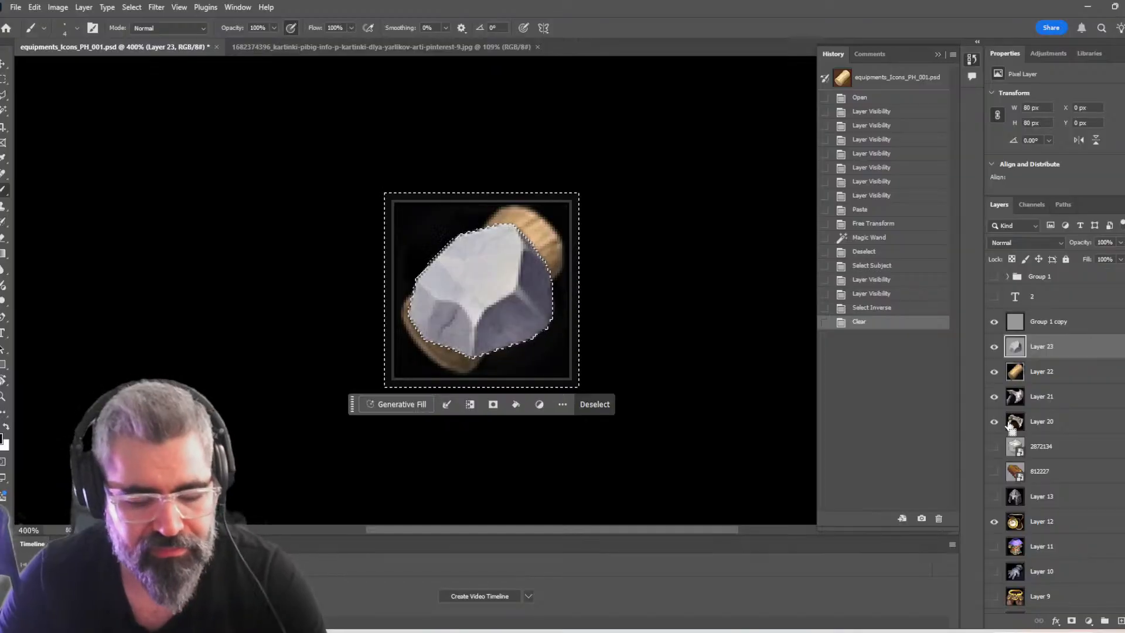
key("ctrl+d")
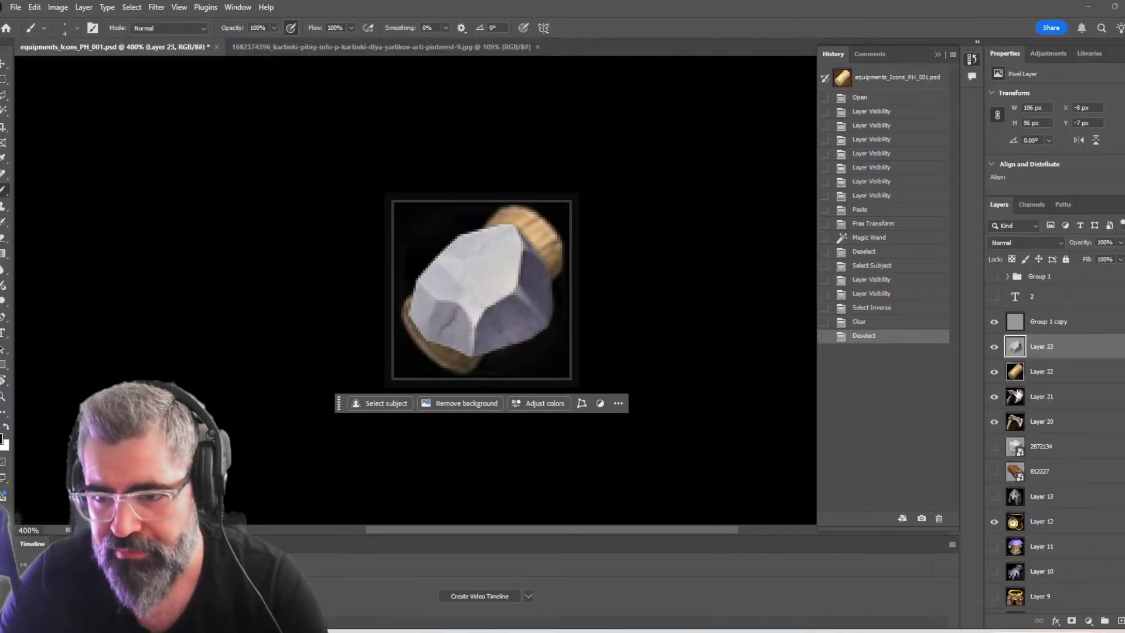
Hide all item layers beneath the rock from Layer 22 down to Layer 17, keeping the dark Layer 15 background shown
scroll(1016, 395, "down", 1)
left_click_drag(995, 526, 994, 525)
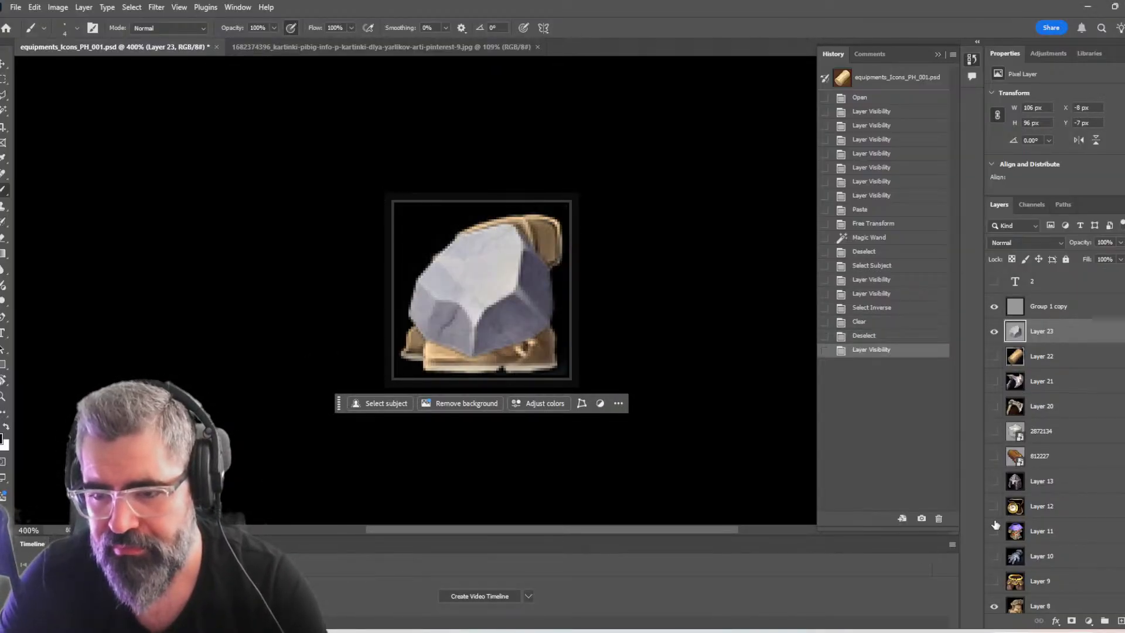
scroll(997, 459, "down", 4)
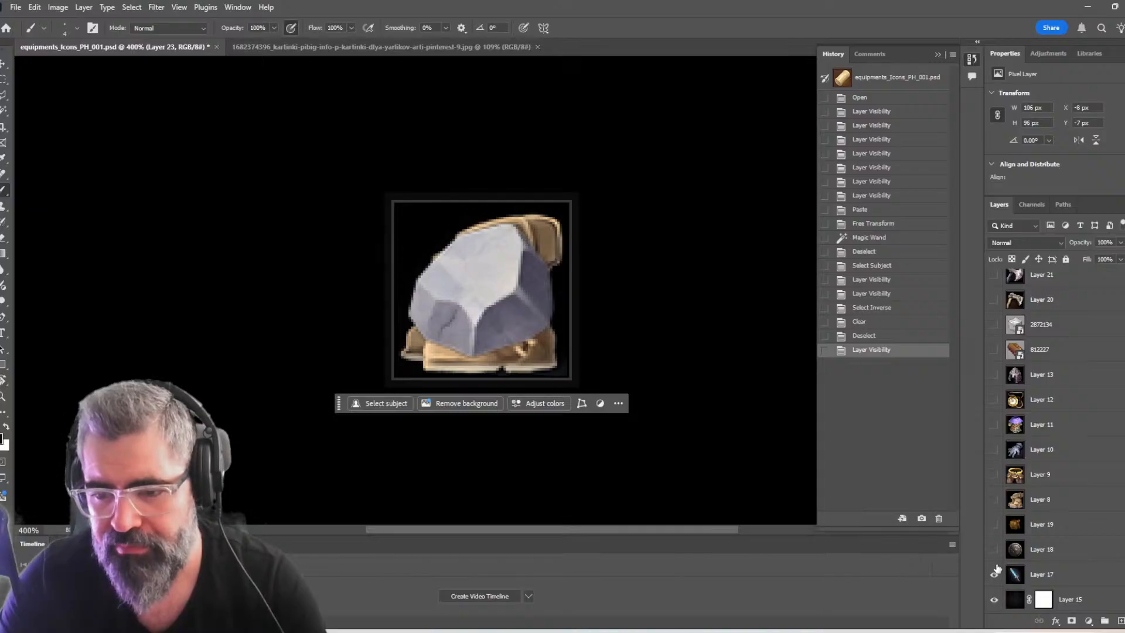
left_click(995, 573)
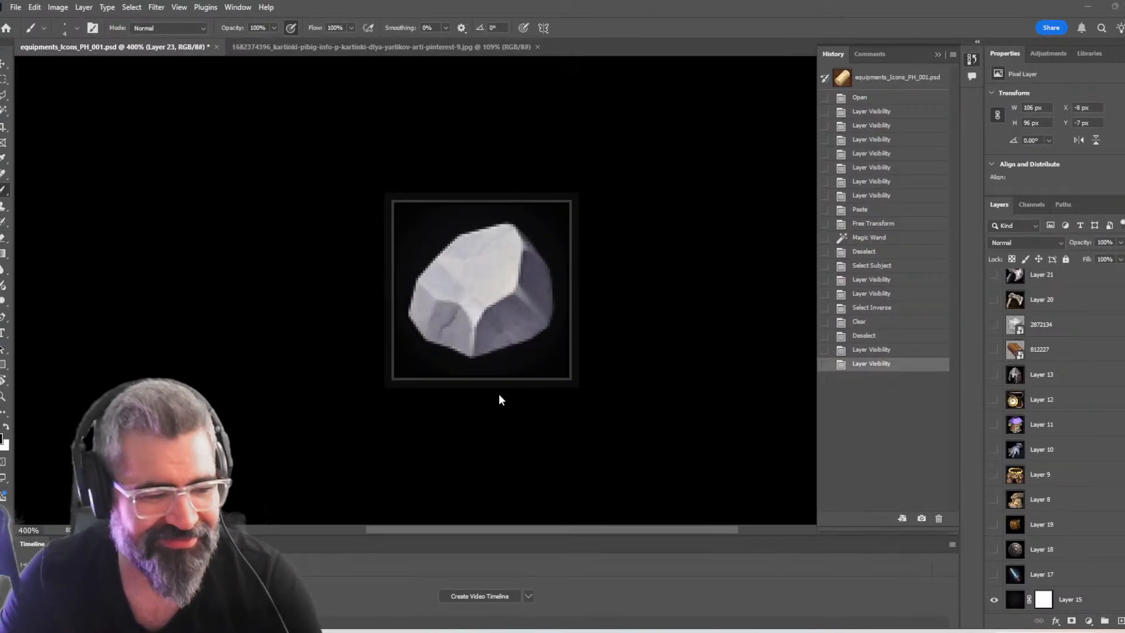
key("ctrl+shift+s")
left_click(252, 257)
key("Escape")
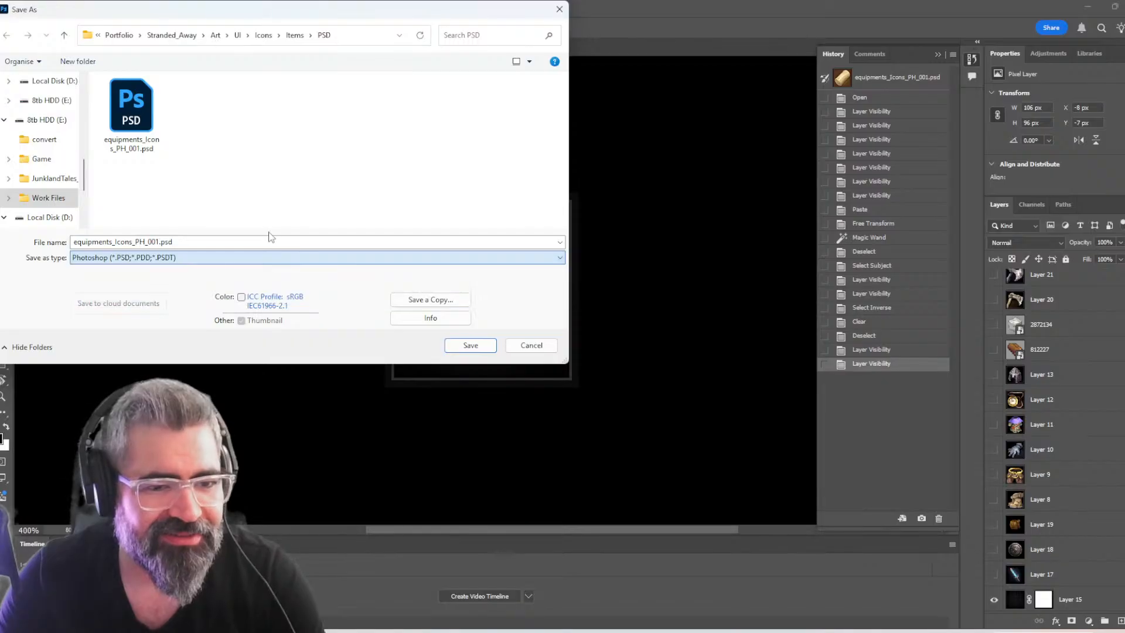
key("Escape")
Save a copy of the dark-background rock icon as a JPEG named Rock in the Items PSD folder
key("ctrl+alt+s")
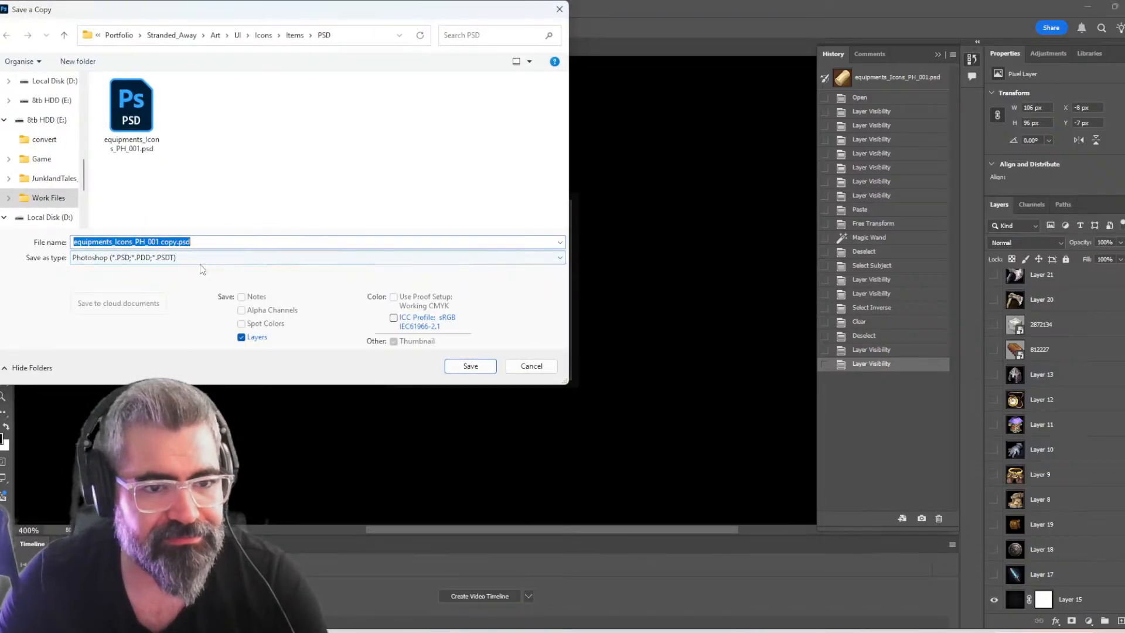
left_click(248, 258)
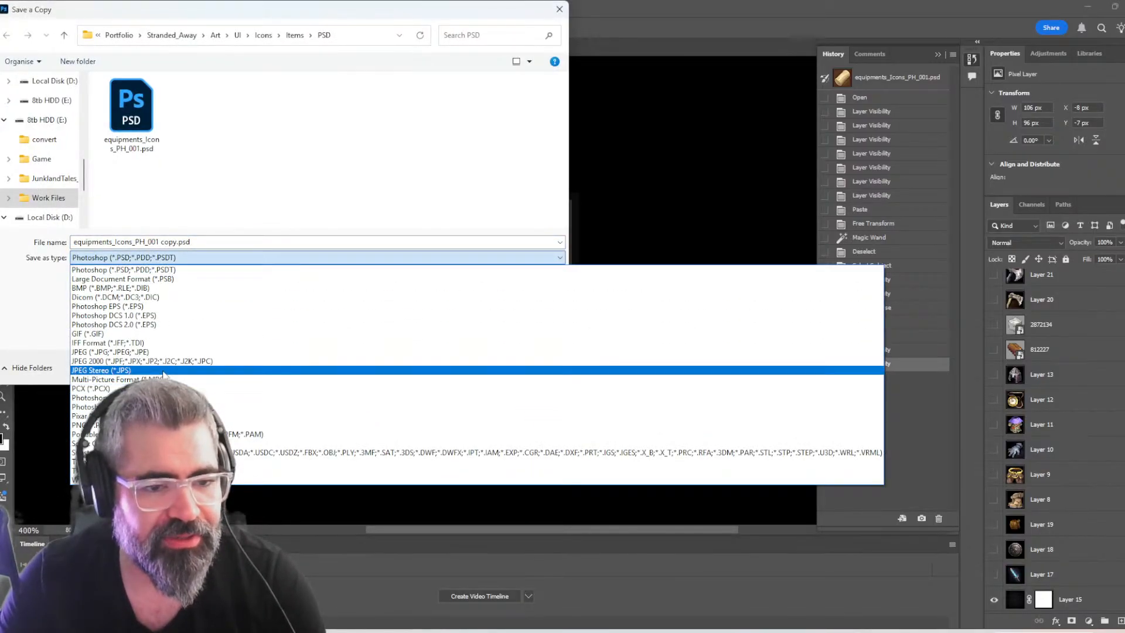
left_click(231, 352)
left_click(176, 243)
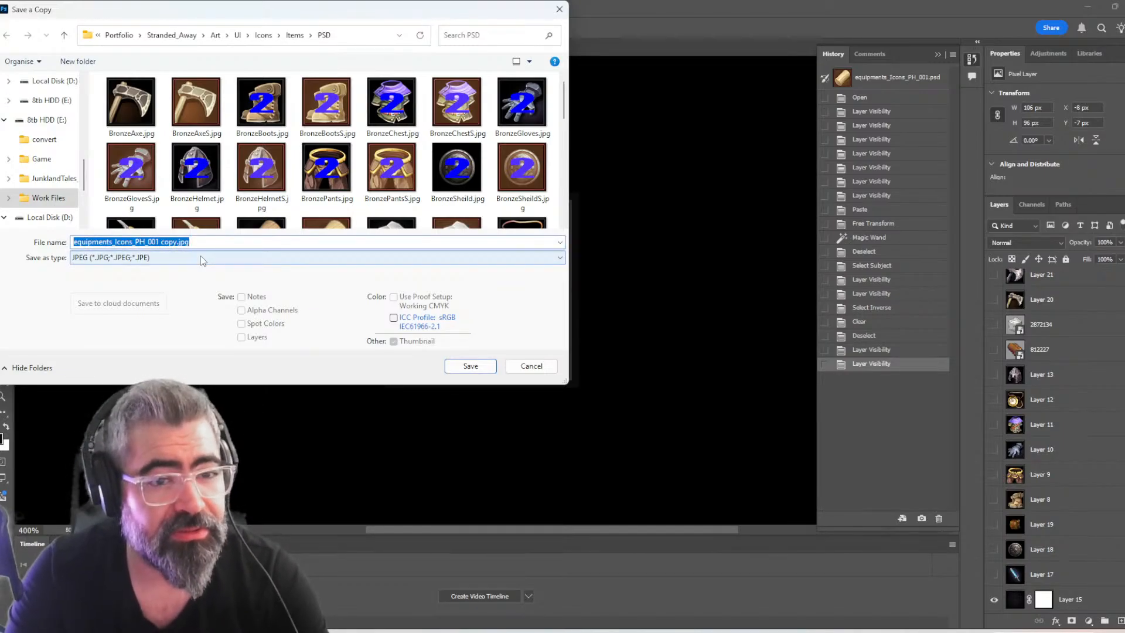
type("Rock")
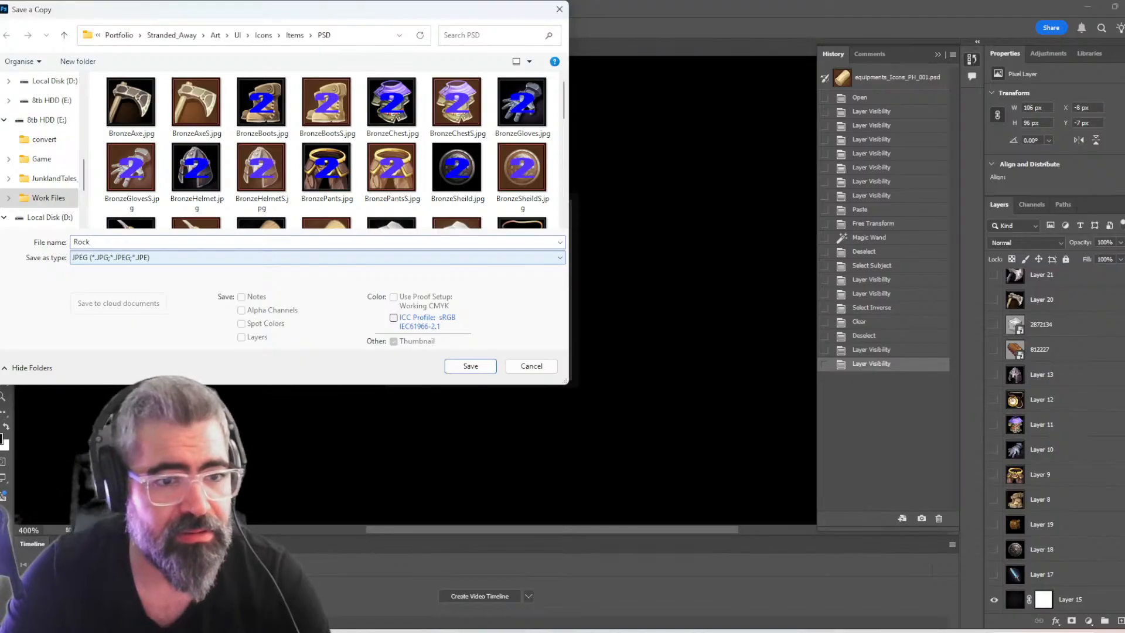
key("Return")
key("Return")
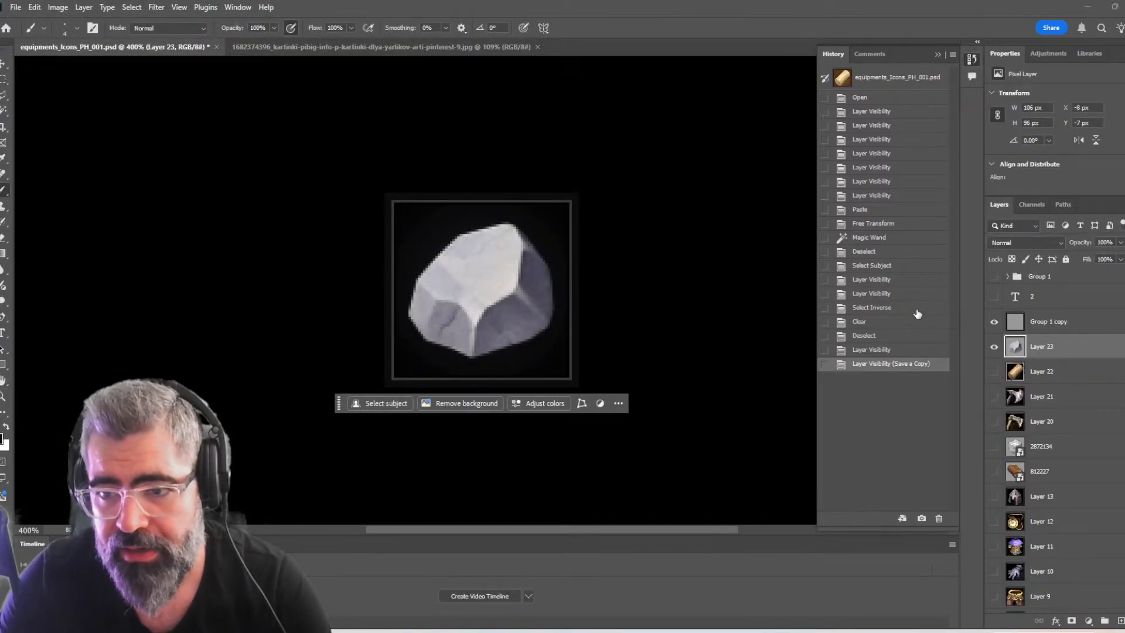
Show the Group 1 overlay on the rock icon and save a JPEG copy of it named RockS
left_click(994, 277)
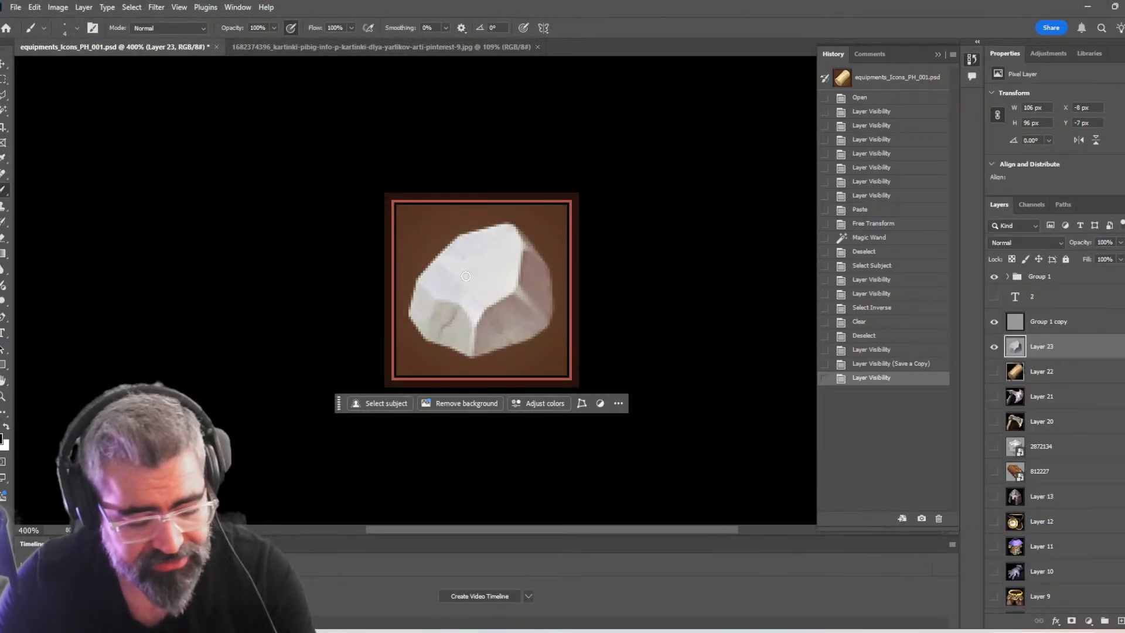
key("ctrl+alt+s")
key("Escape")
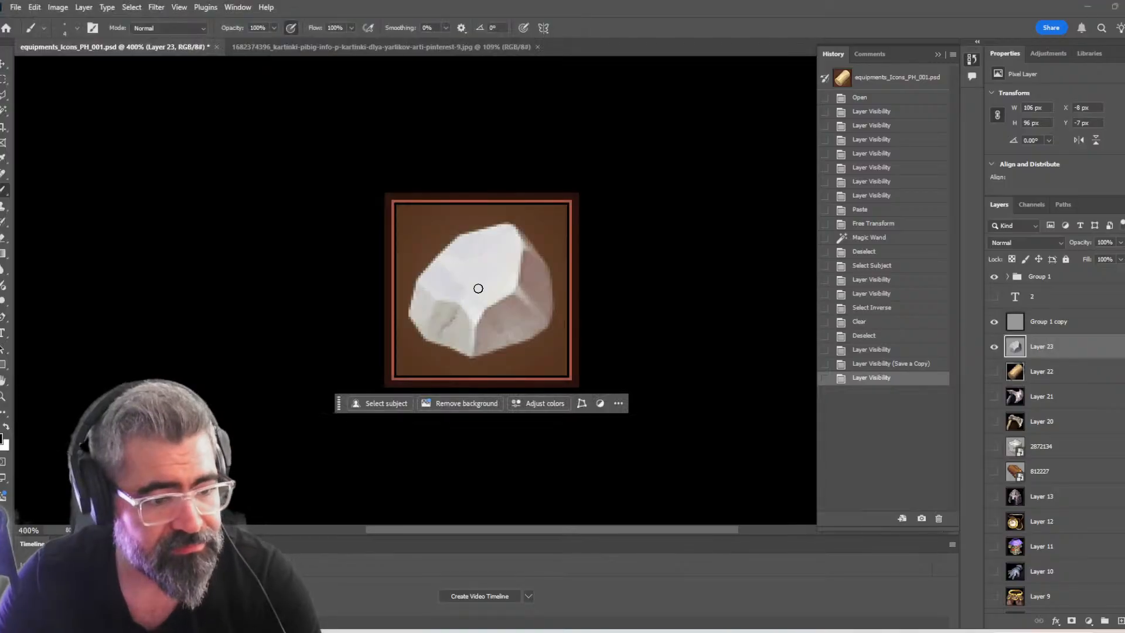
key("ctrl+alt+s")
left_click(388, 256)
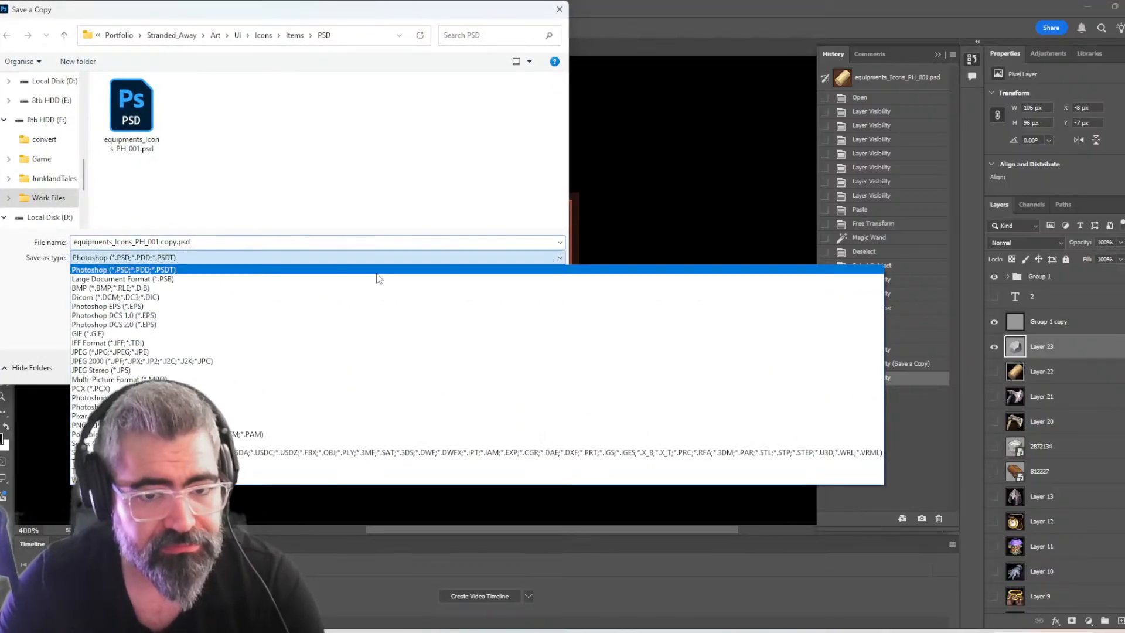
left_click(203, 351)
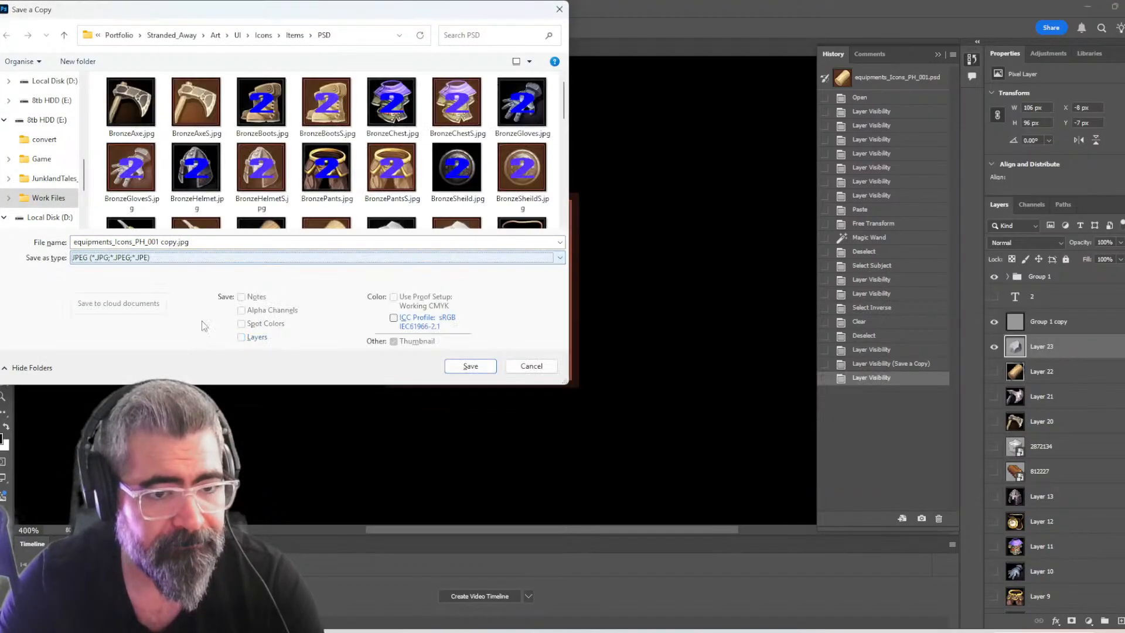
left_click(220, 245)
type("RockS")
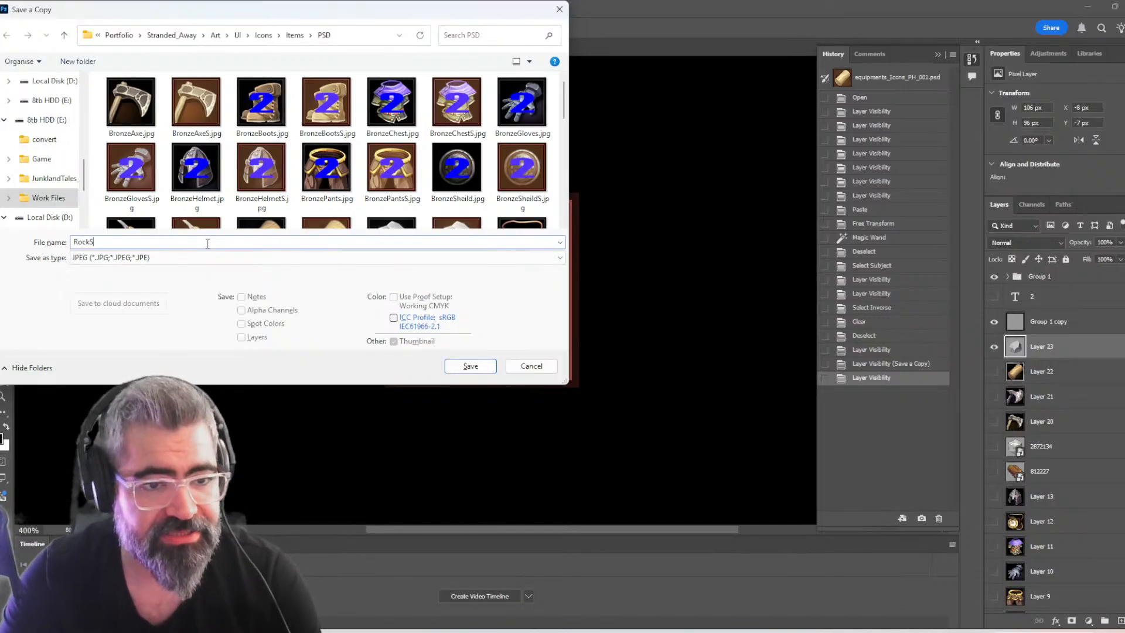
key("Return")
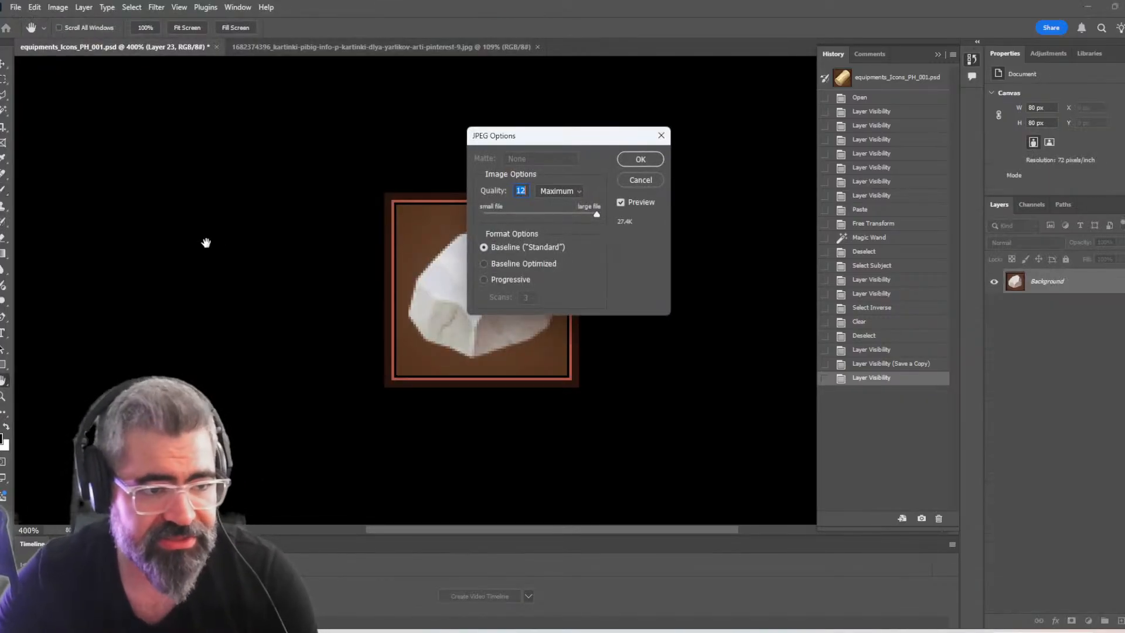
key("Return")
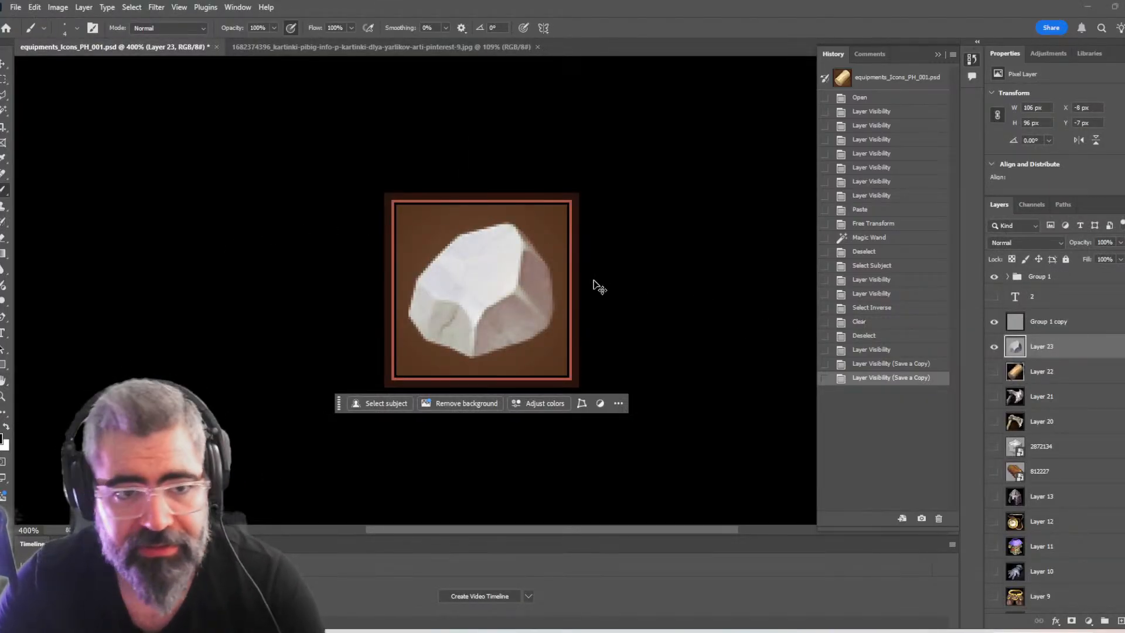
On the downloaded icon sheet, clear the rock's selection and marquee-select the cluster of three orange ore chunks for copying
key("ctrl+Tab")
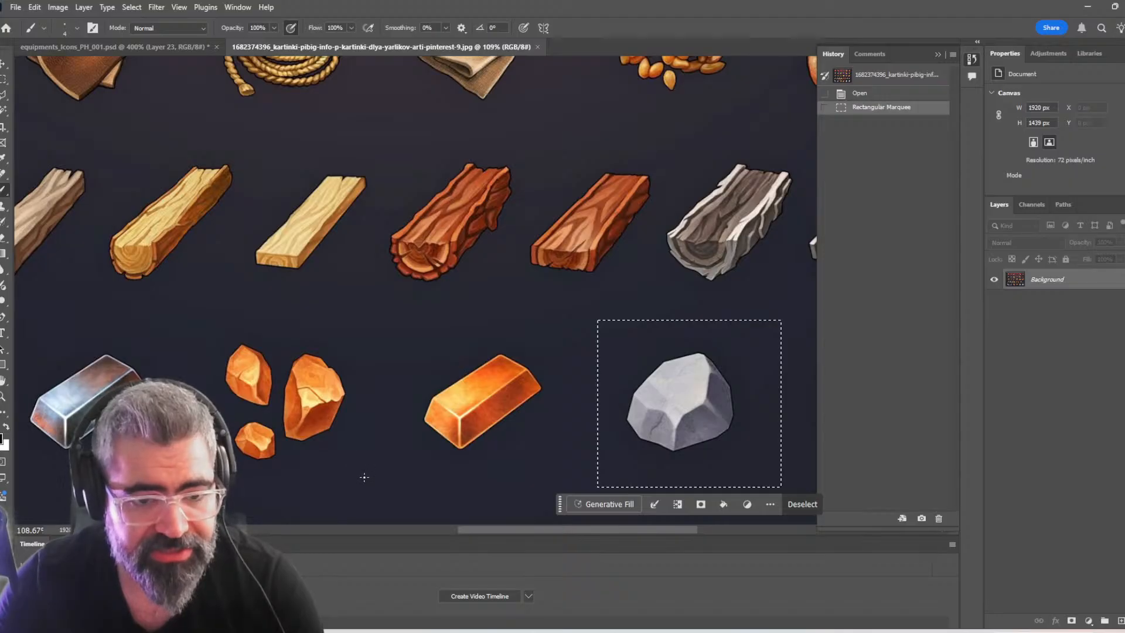
left_click(351, 460)
left_click(349, 457)
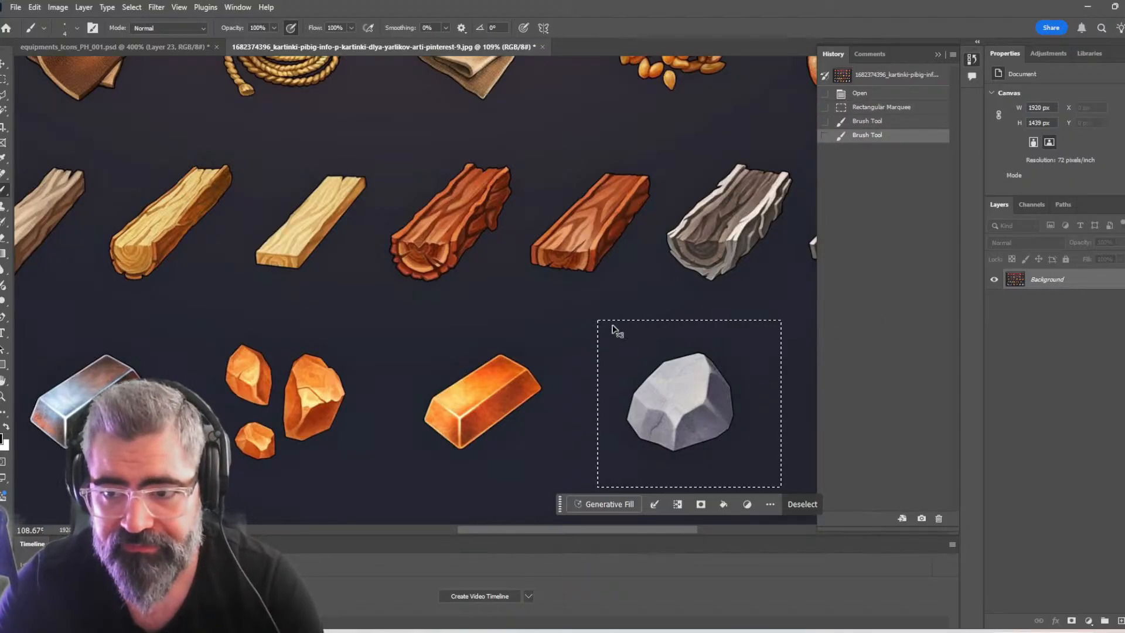
key("ctrl+d")
left_click_drag(217, 334, 377, 469)
key("ctrl+z")
key("m")
left_click_drag(201, 317, 367, 486)
Back in the equipment icons document, hide Layer 23 and Group 1, and paste the orange ore chunks over the icon frame
key("ctrl+Tab")
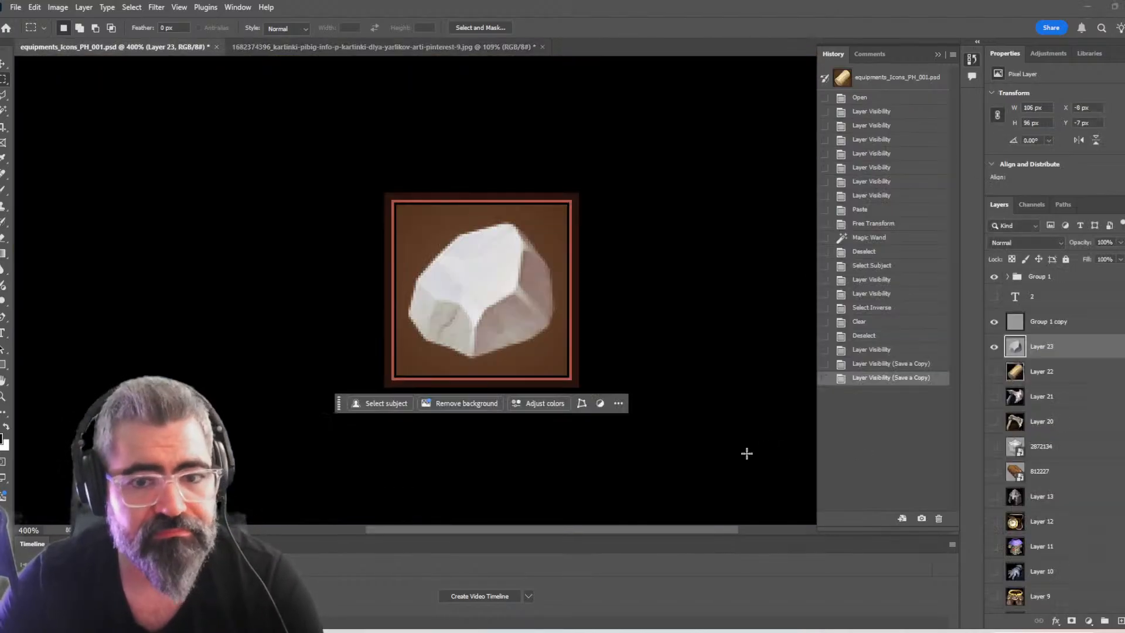
left_click(995, 348)
left_click(994, 276)
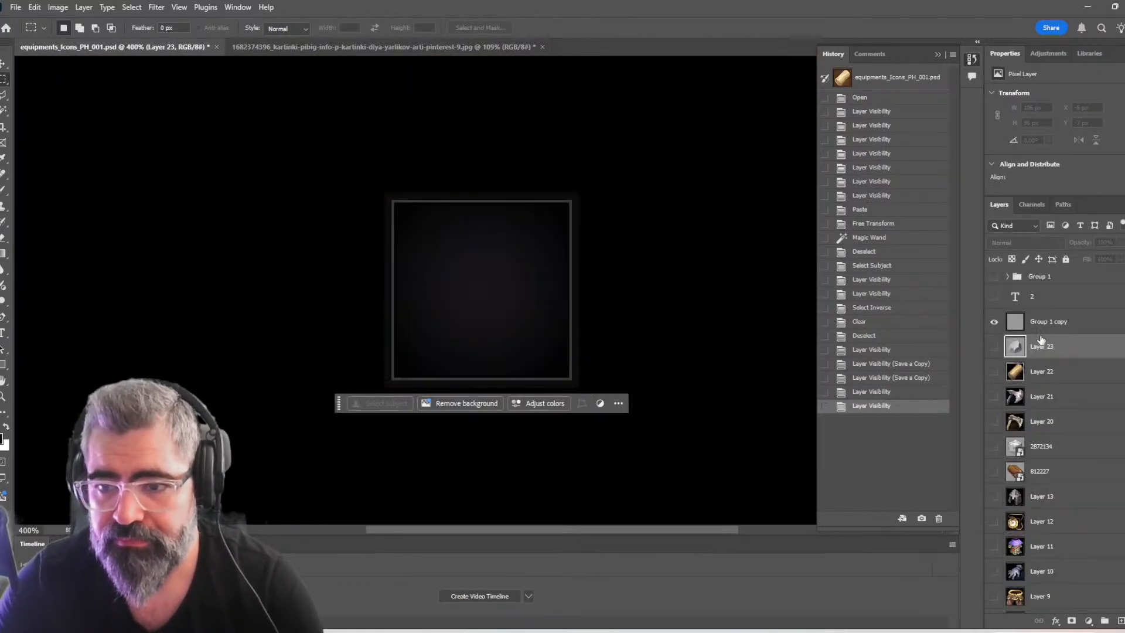
key("ctrl+v")
left_click_drag(573, 379, 508, 301)
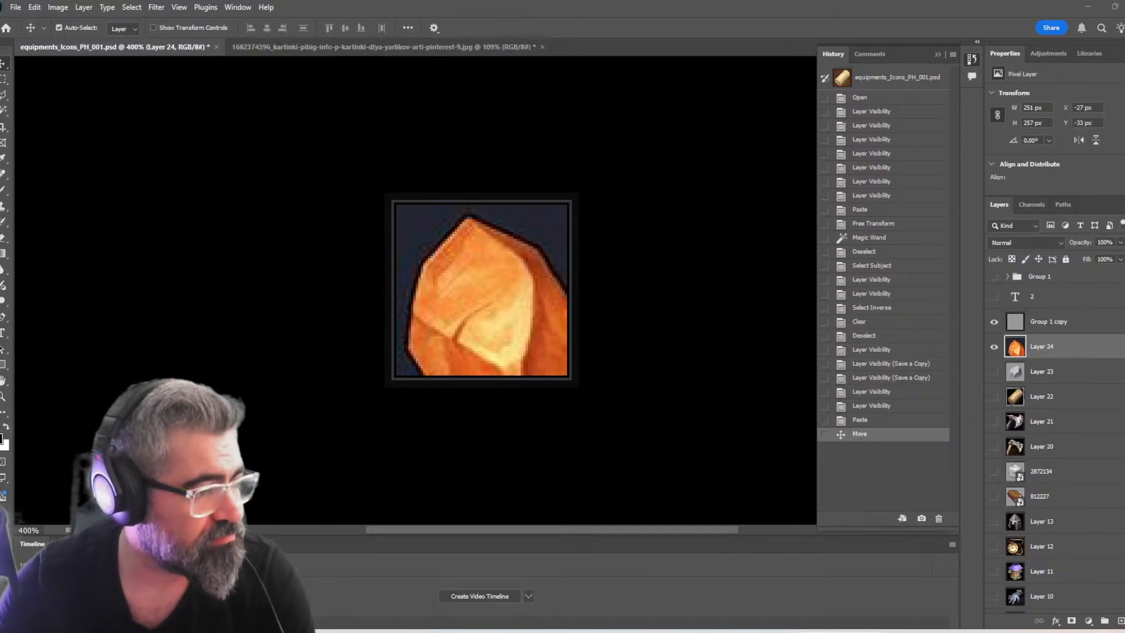
Scale the ore chunks down to about 82 × 84 px so all three fit inside the icon frame, and apply the transform
scroll(396, 330, "down", 1)
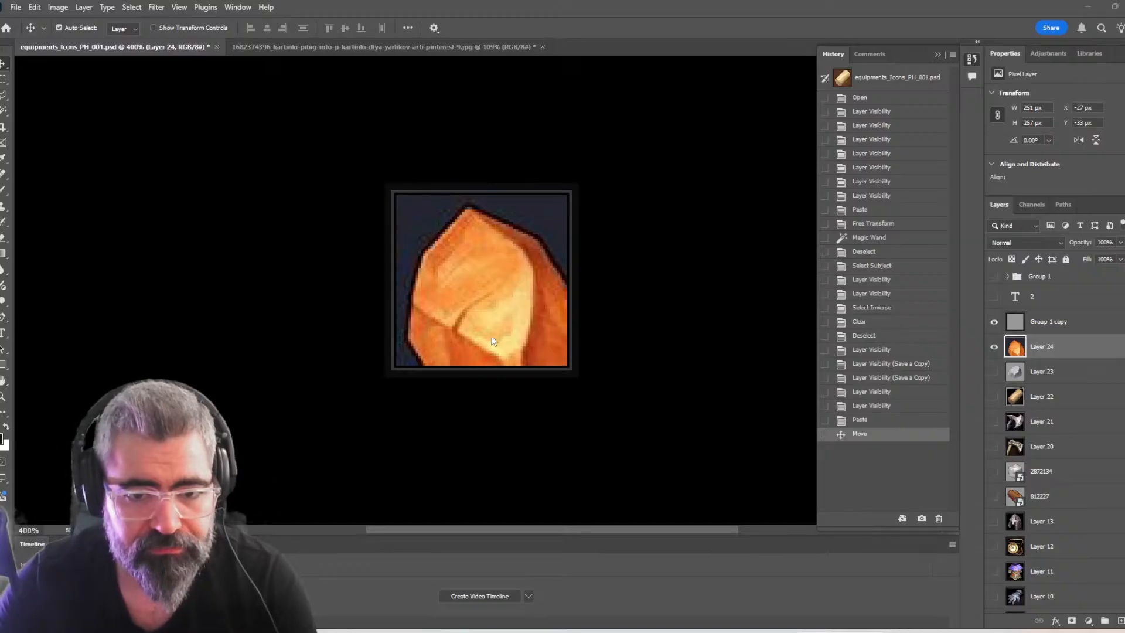
left_click(584, 393)
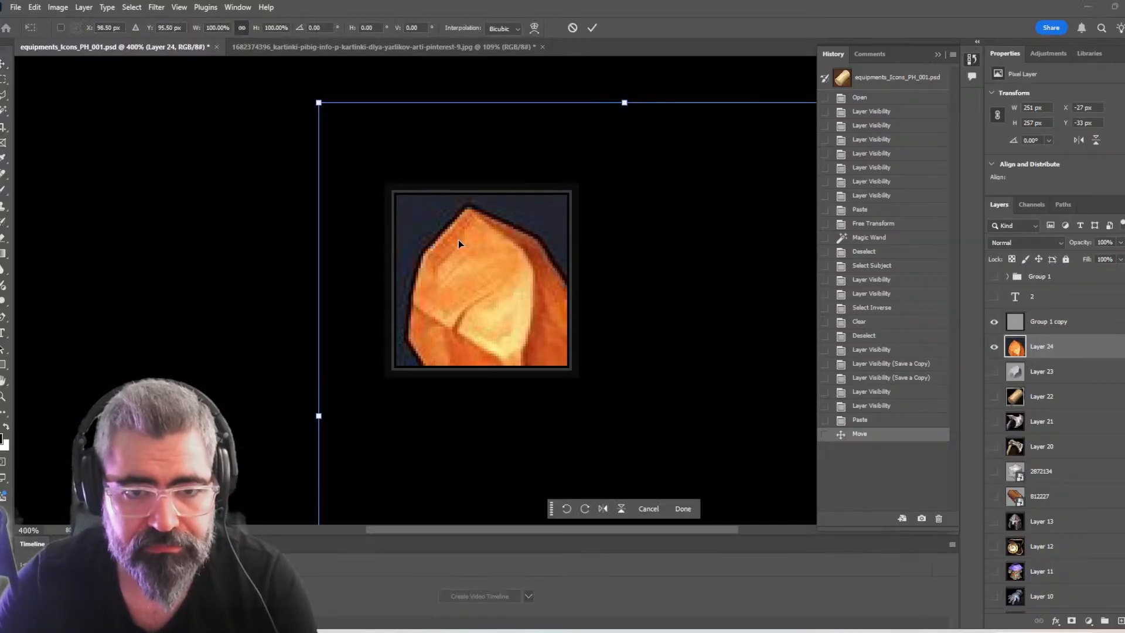
left_click_drag(330, 102, 420, 155)
left_click_drag(641, 430, 582, 394)
left_click_drag(537, 302, 539, 317)
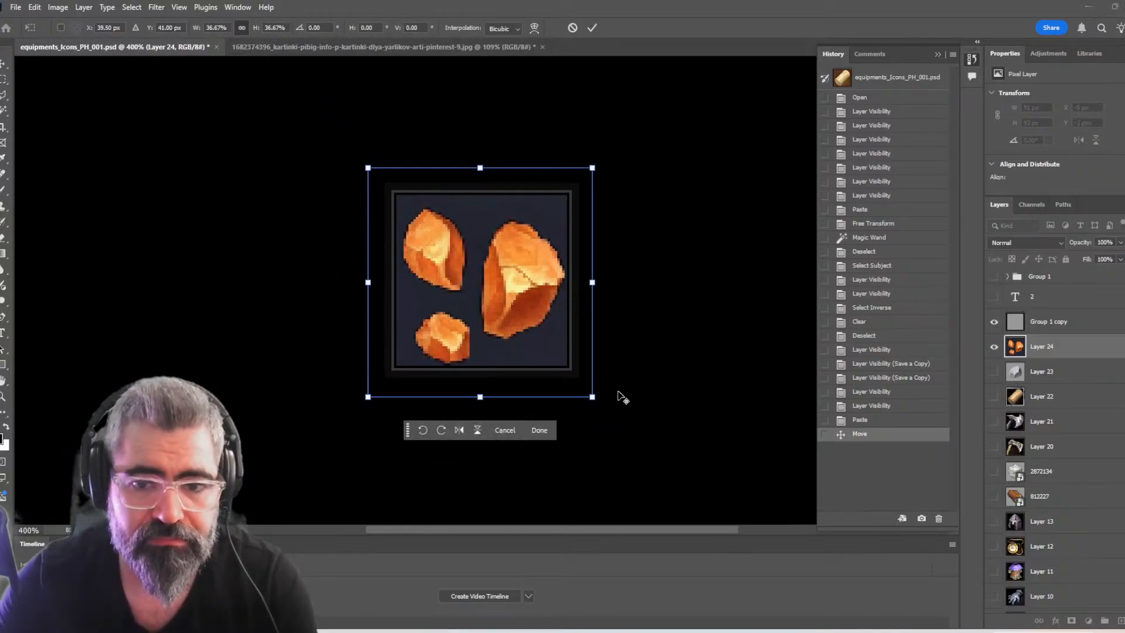
left_click_drag(593, 398, 552, 355)
key("Return")
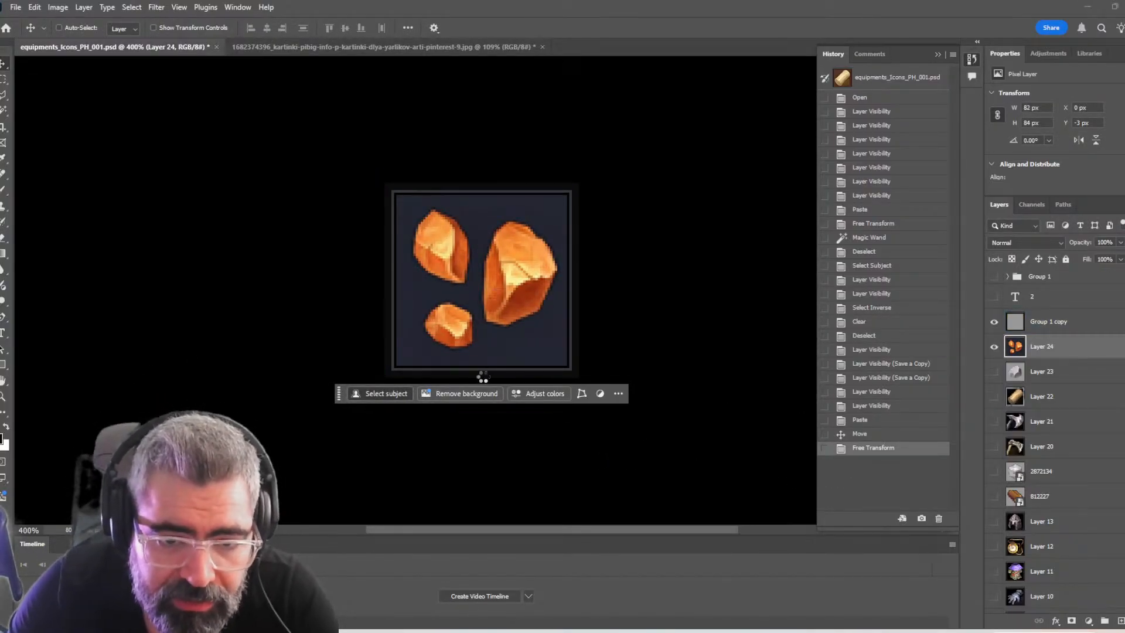
Select the ore chunks with Select Subject, delete the dark blue background around them, and clear the selection
key("ctrl+shift+i")
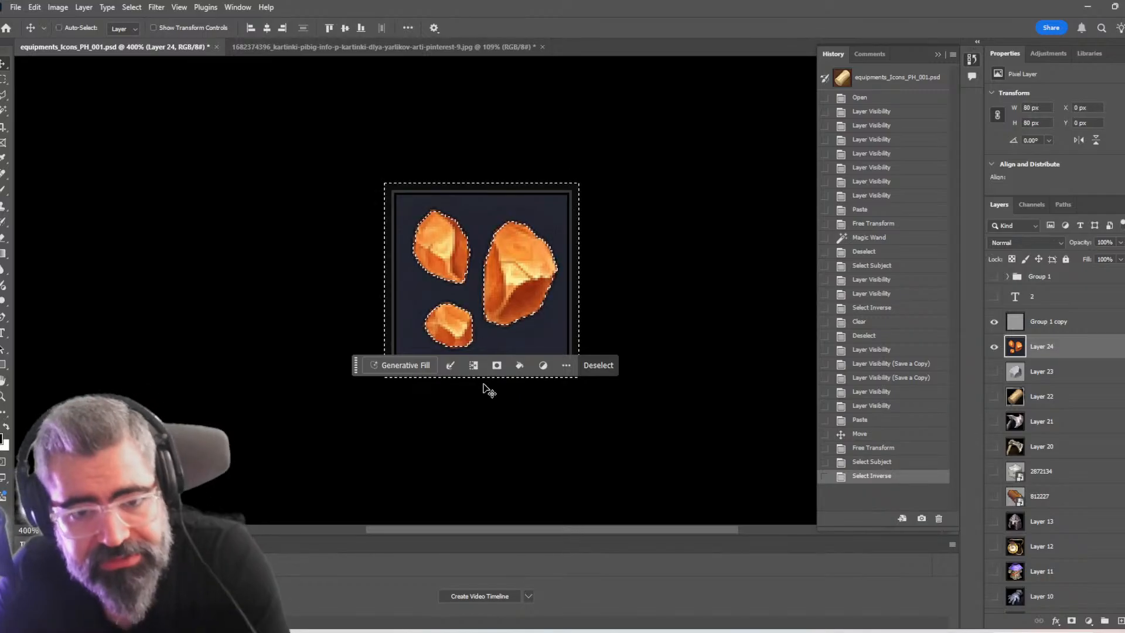
key("Delete")
key("ctrl+d")
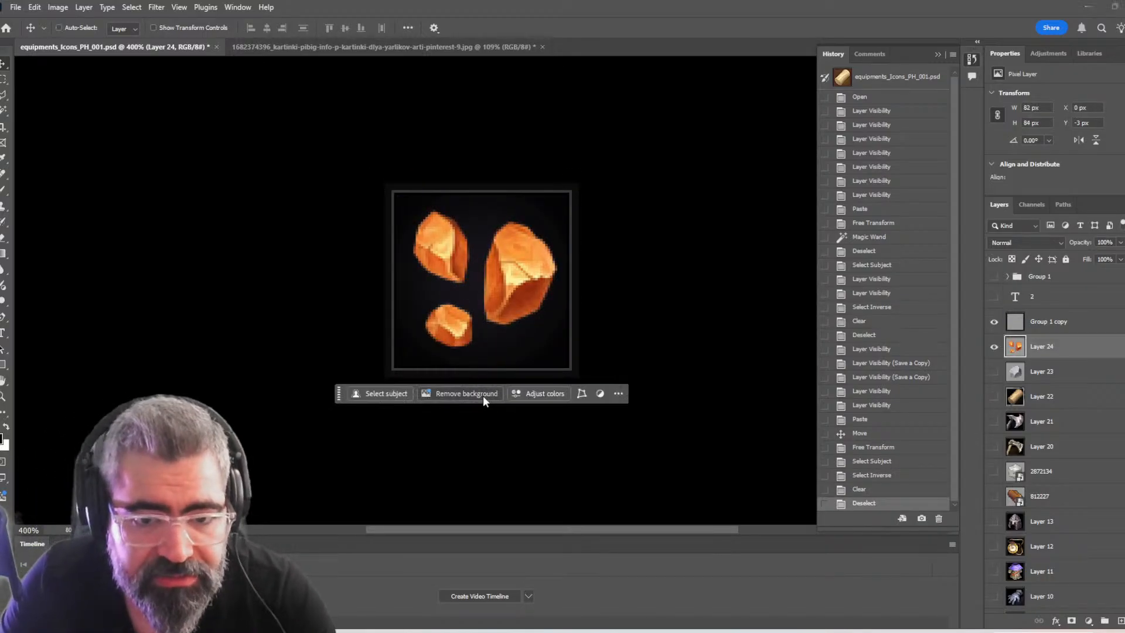
Save a copy of the dark-background ore icon as a JPEG named Copper
key("ctrl+alt+s")
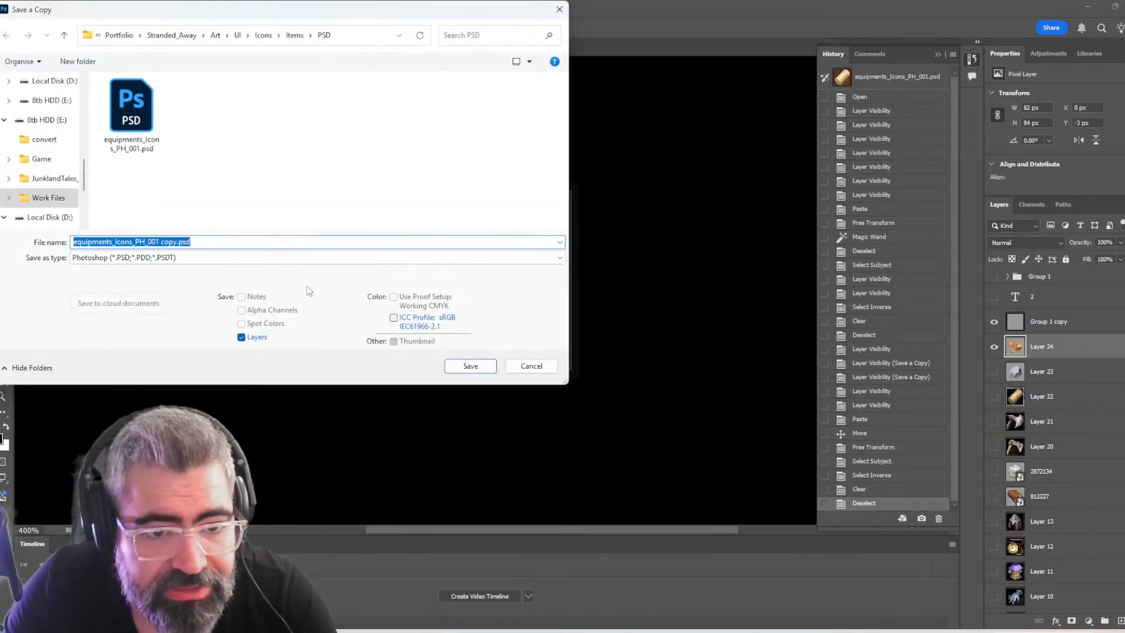
left_click(251, 258)
left_click(174, 352)
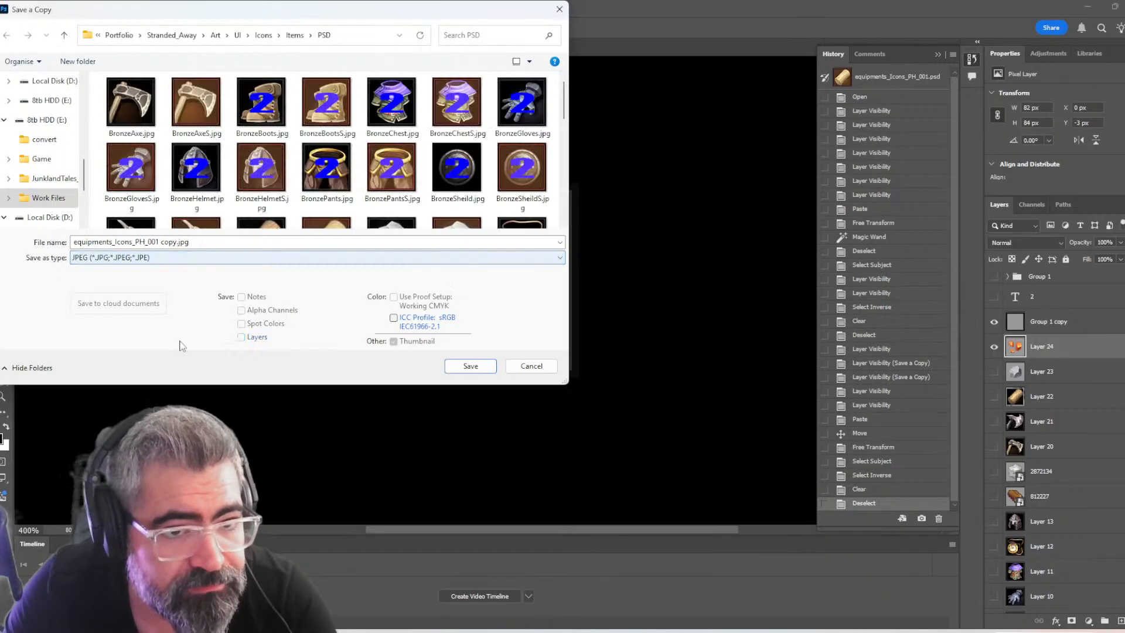
type("Cop")
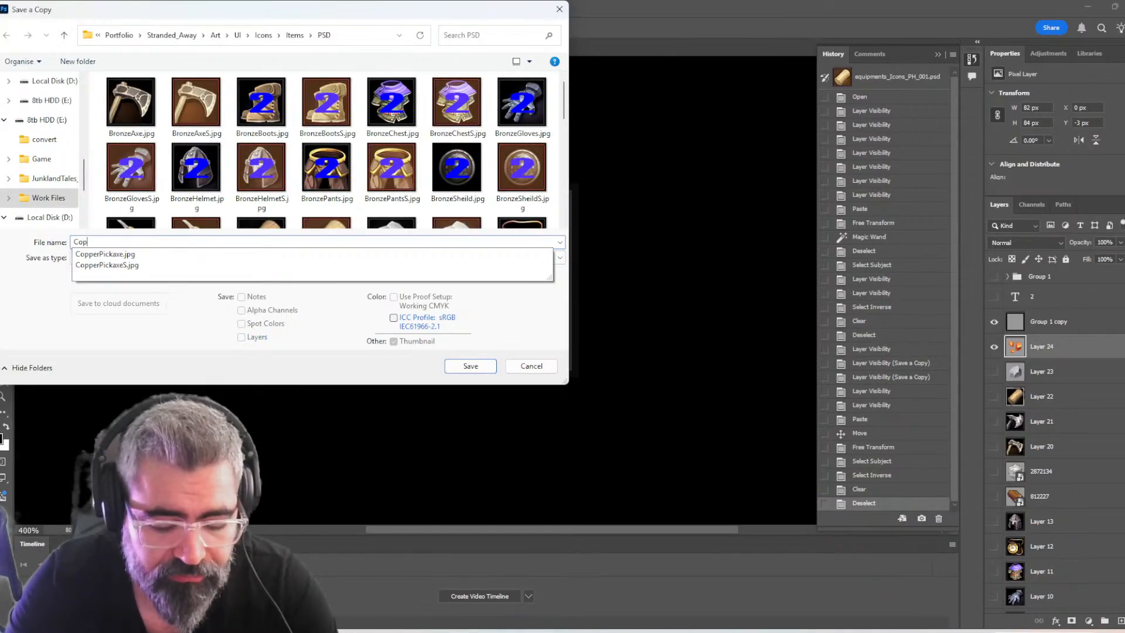
type("per")
key("Return")
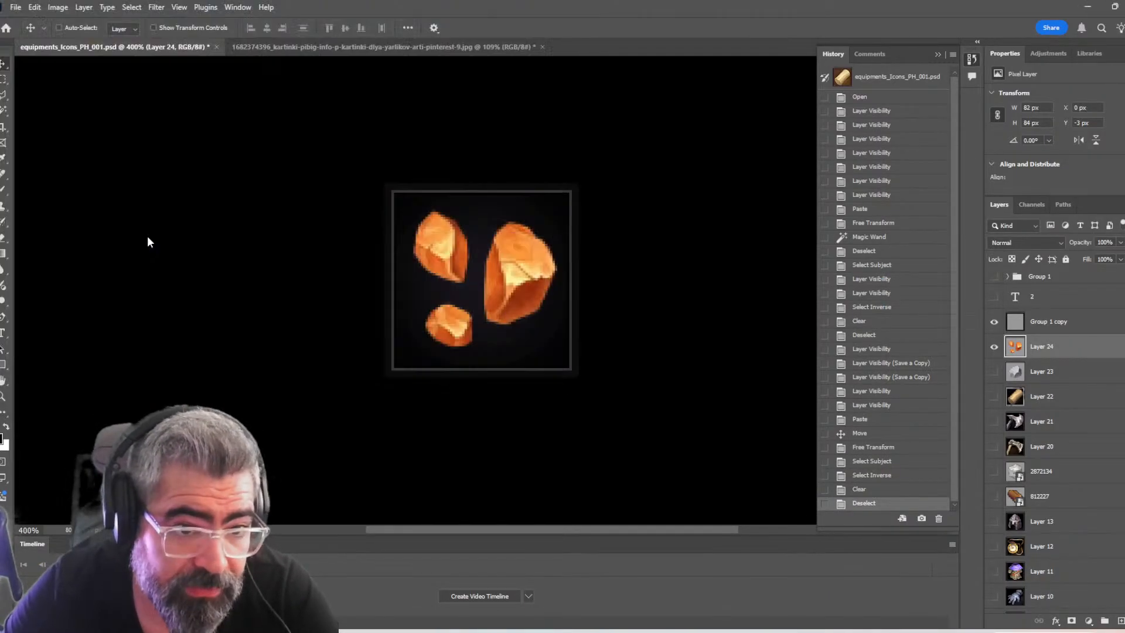
key("Return")
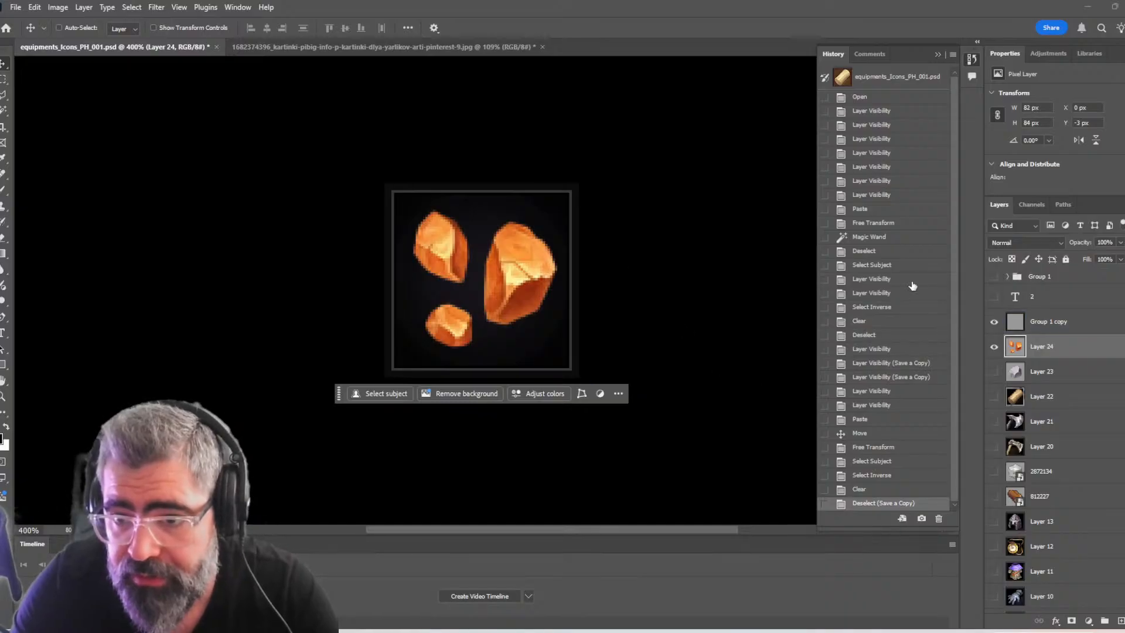
Show the Group 1 overlay on the ore icon and save a JPEG copy of it named CopperS
left_click(994, 277)
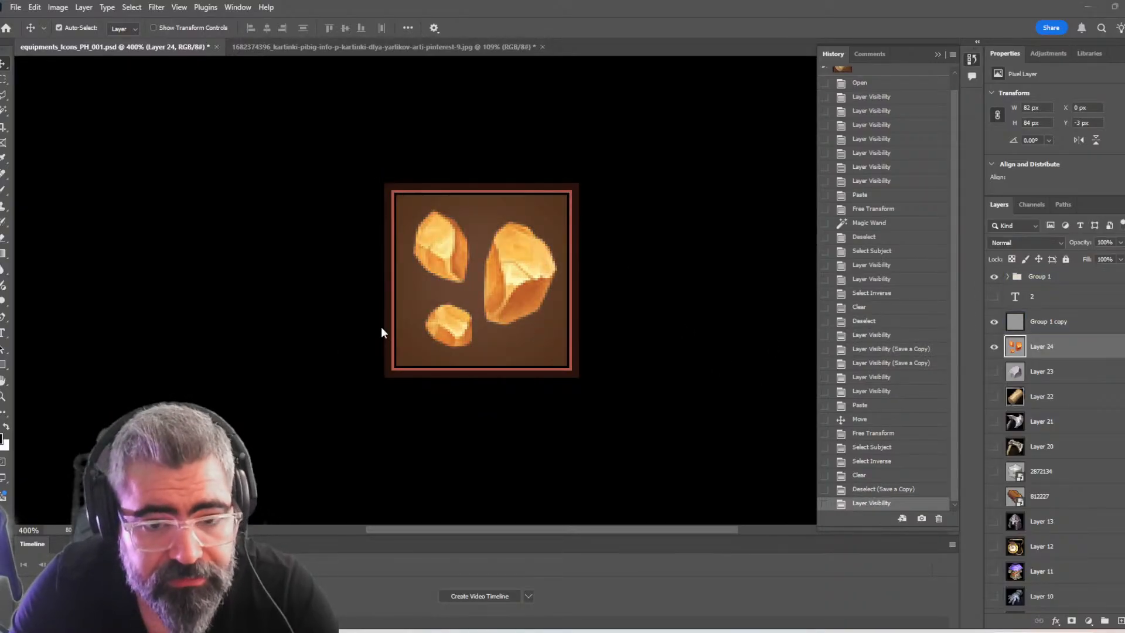
key("ctrl+alt+s")
left_click(278, 256)
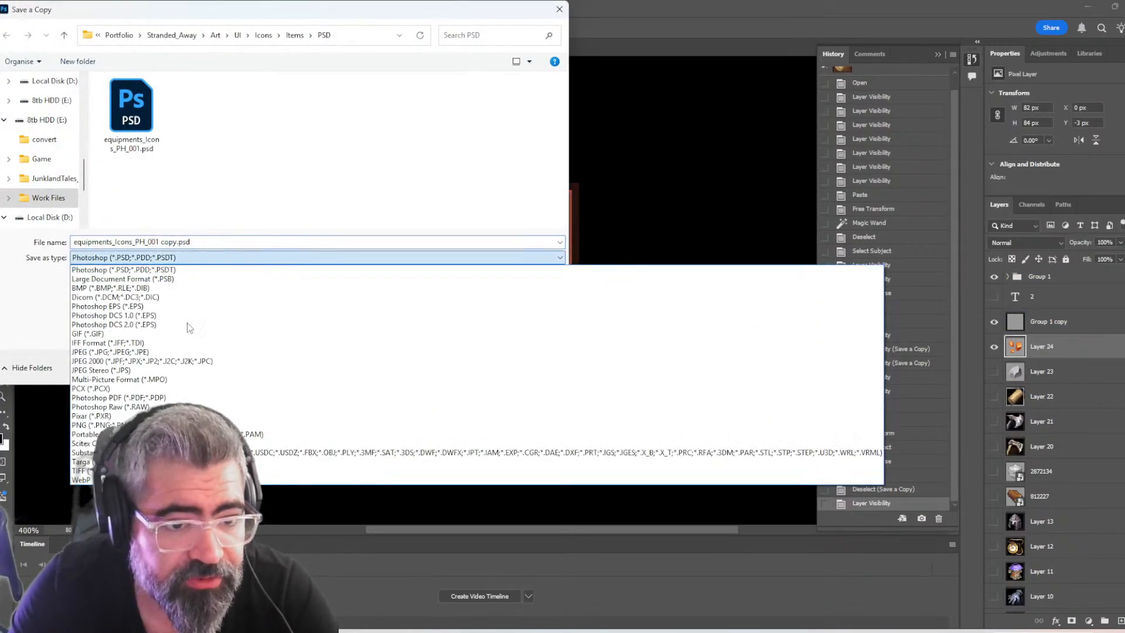
left_click(173, 356)
type("Co")
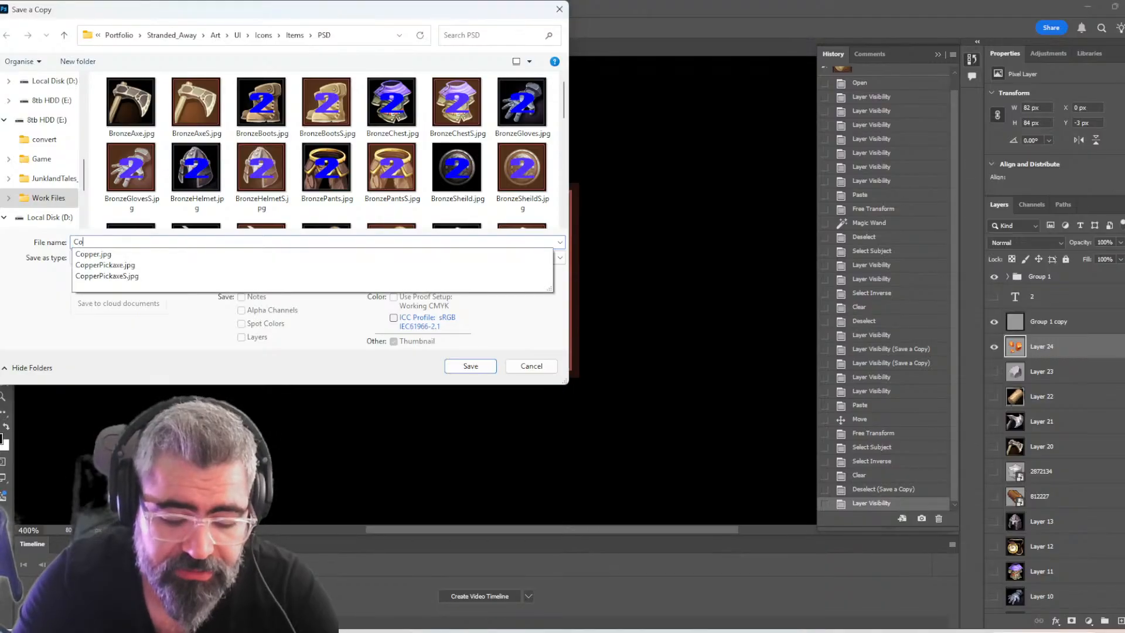
type("pperS")
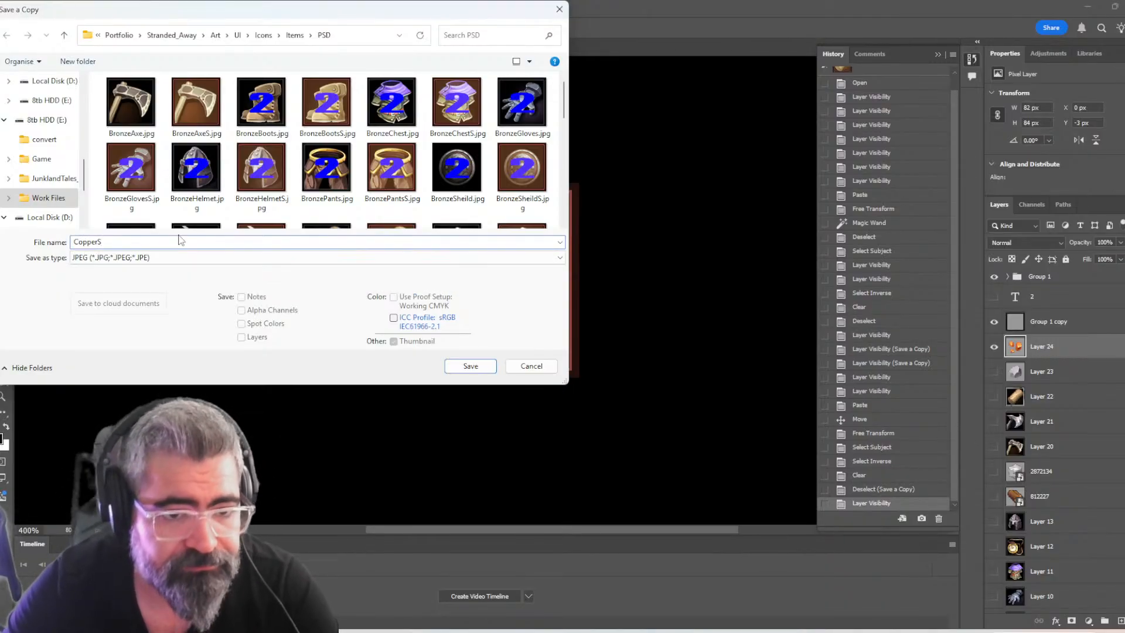
key("Return")
key("Return")
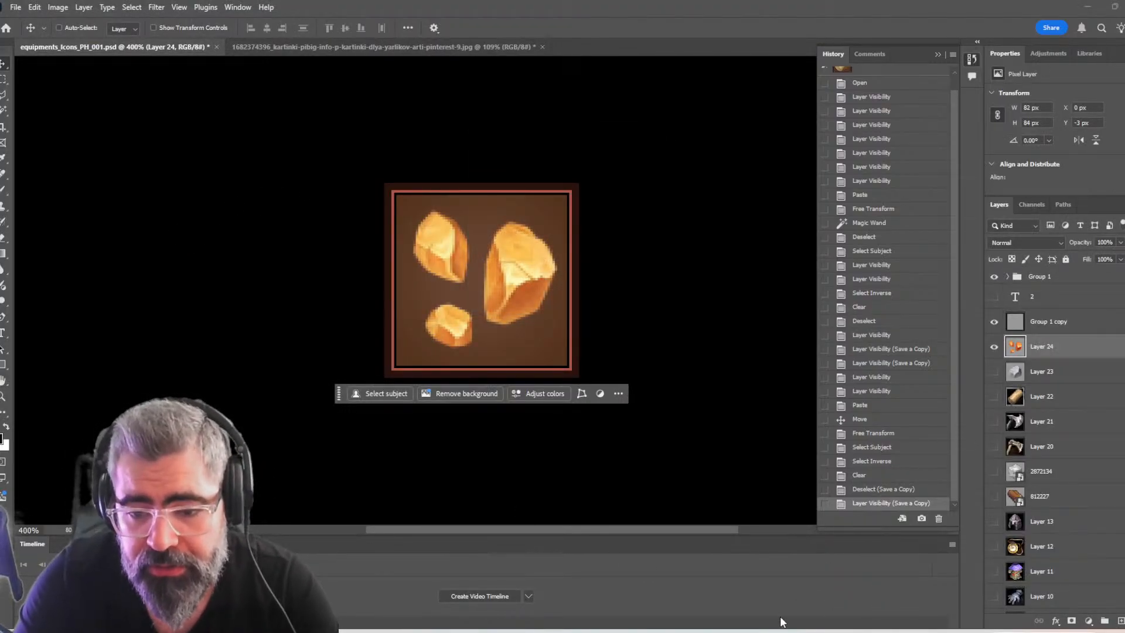
Switch to Unreal Editor and browse to the Items folder under Inventory > Textures
left_click(740, 586)
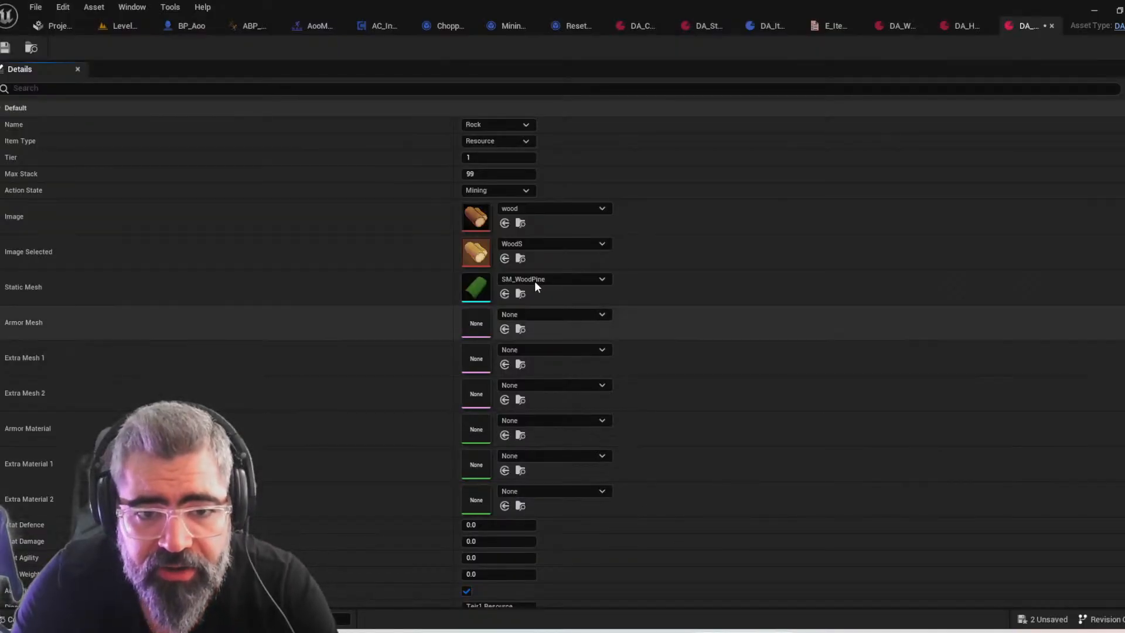
key("ctrl+space")
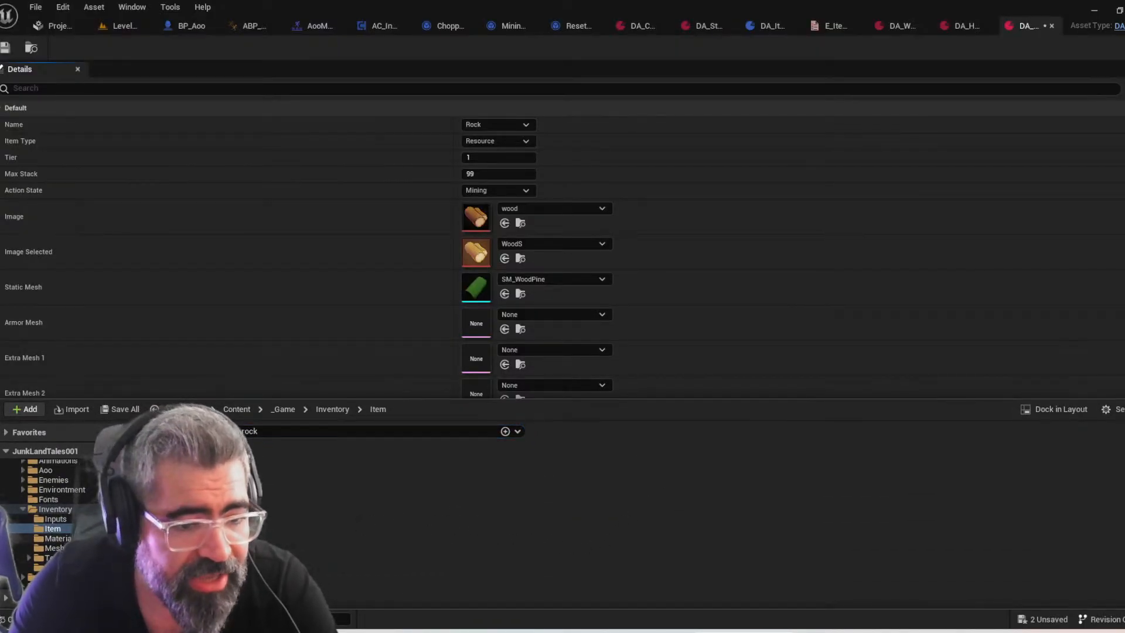
left_click(233, 432)
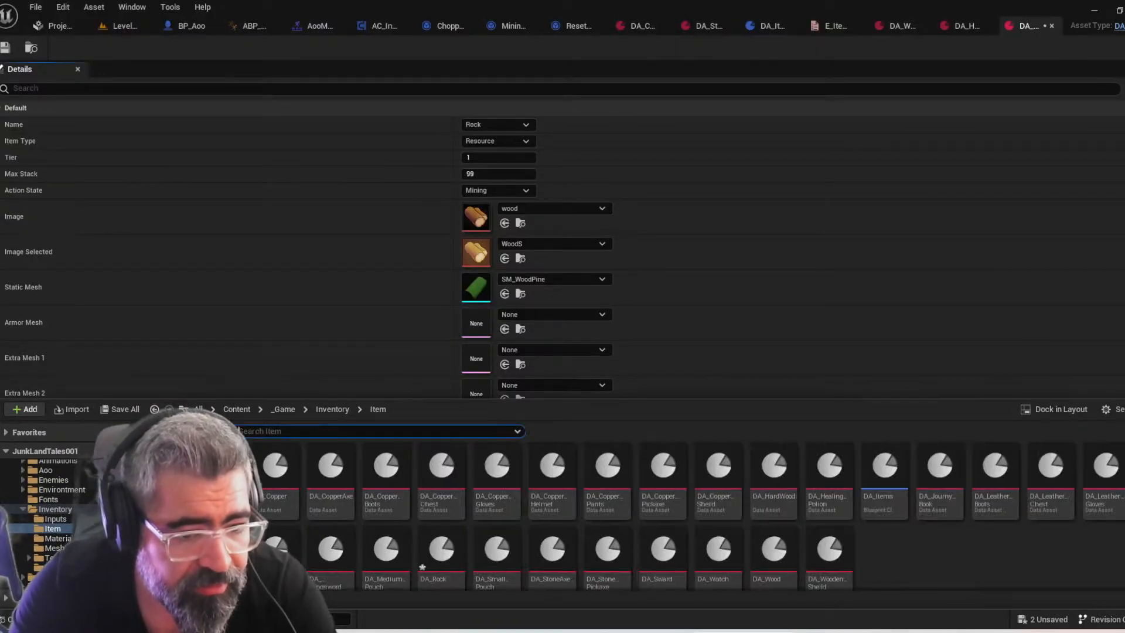
left_click(51, 558)
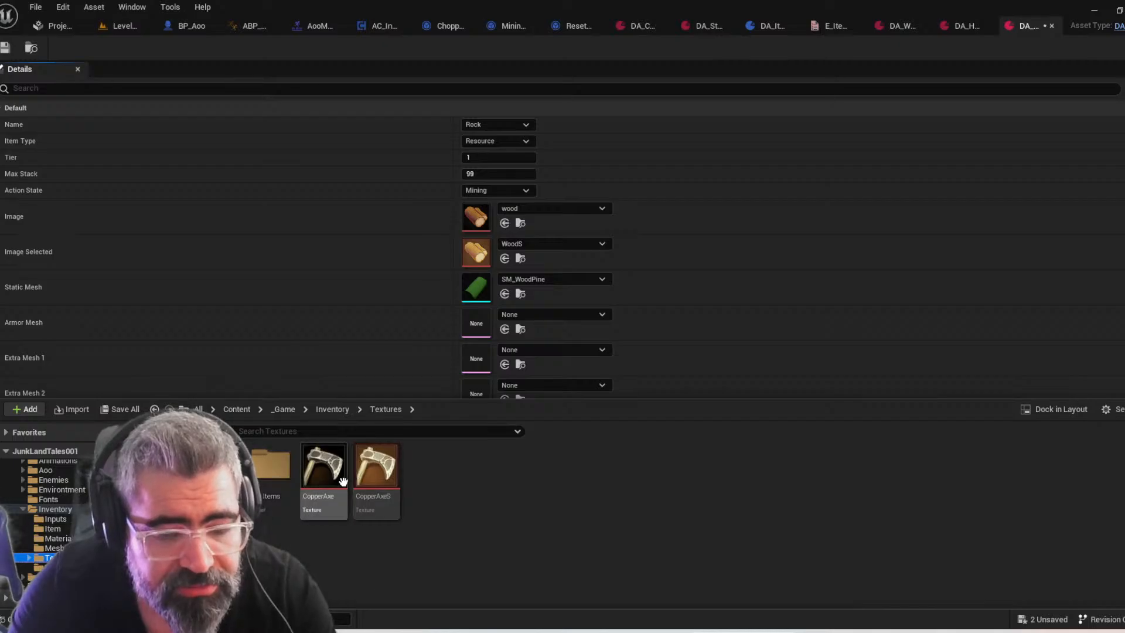
double_click(267, 466)
scroll(544, 527, "down", 1)
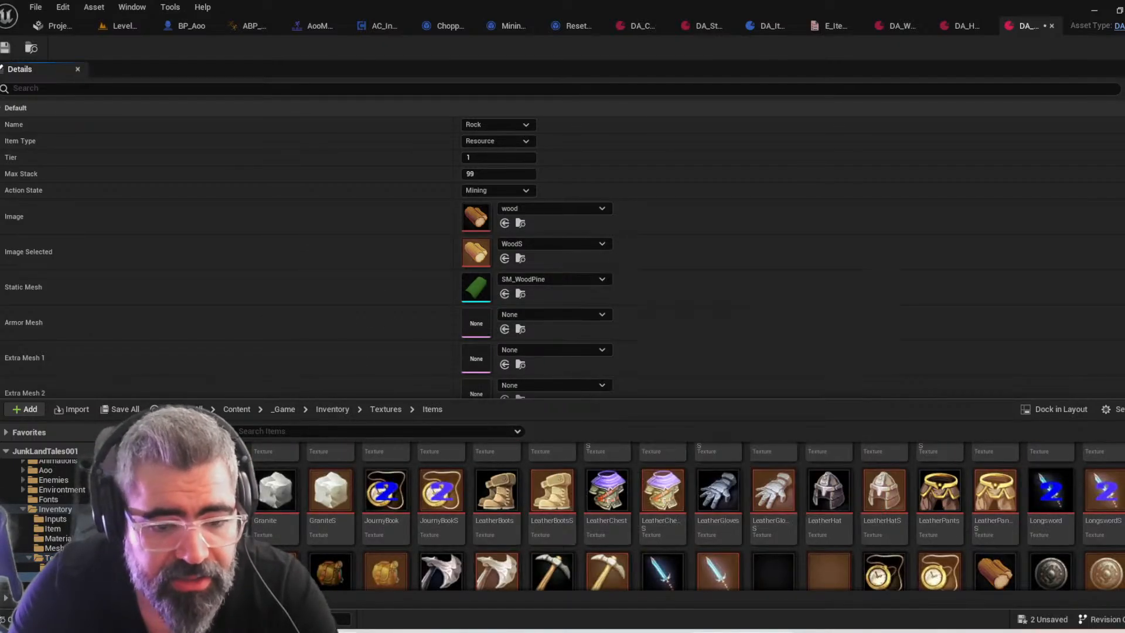
Switch to File Explorer and open the PSD folder under Icons > Items that holds the exported icons
mouse_move(378, 632)
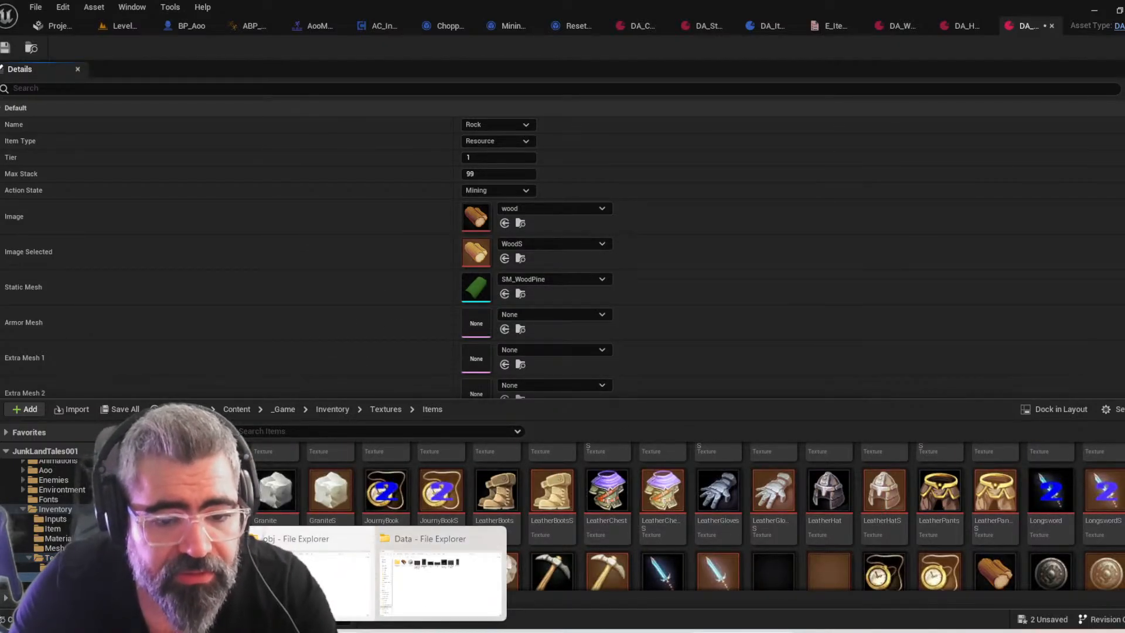
left_click(342, 580)
key("alt+Tab")
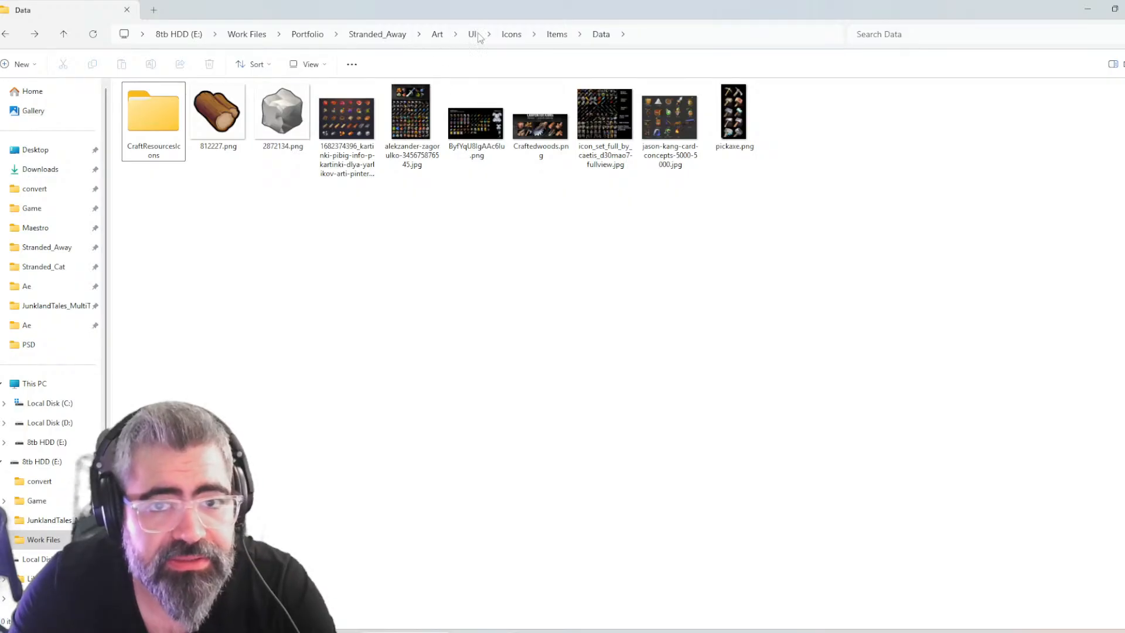
left_click(516, 36)
double_click(178, 120)
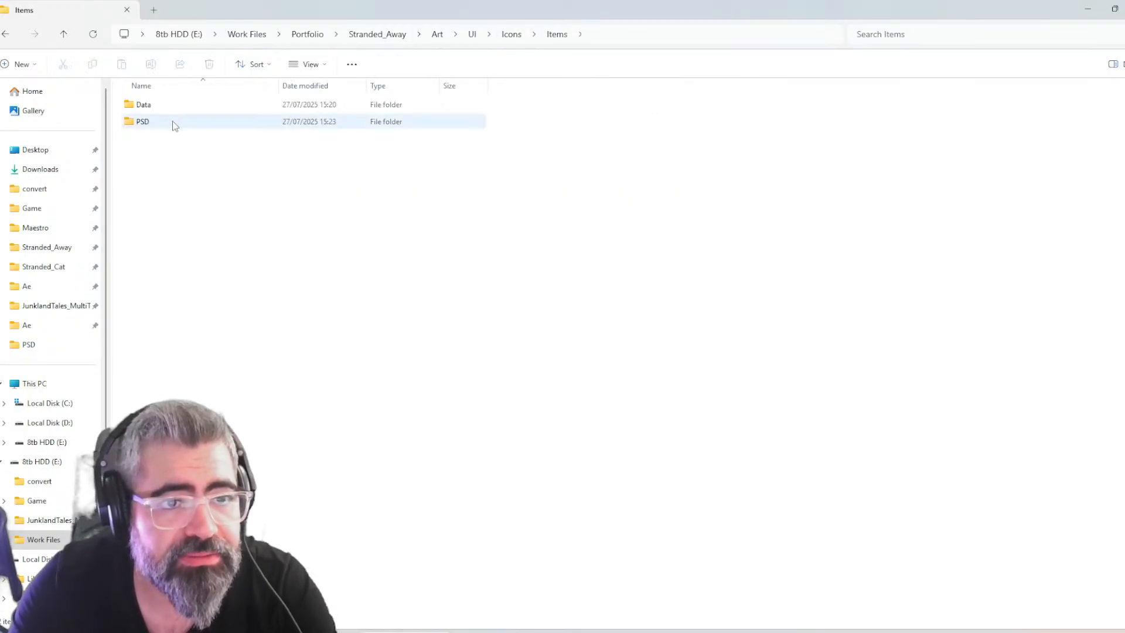
double_click(146, 121)
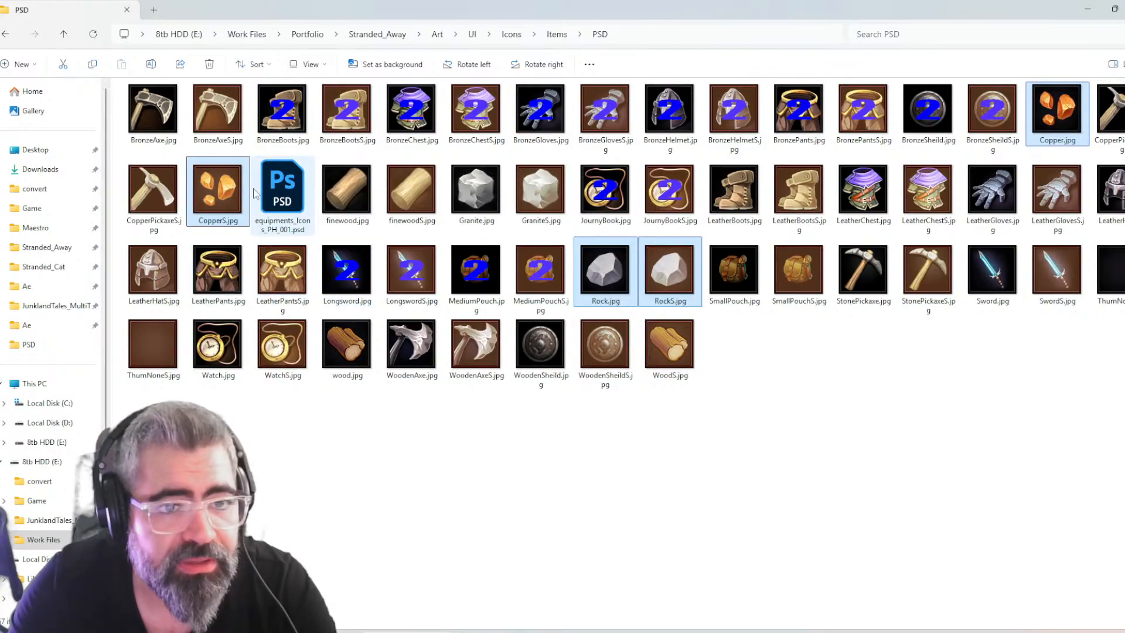
Import Copper.jpg, CopperS.jpg, Rock.jpg and RockS.jpg into the Textures > Items folder in Unreal Editor
left_click_drag(414, 322, 625, 453)
key("alt+Tab")
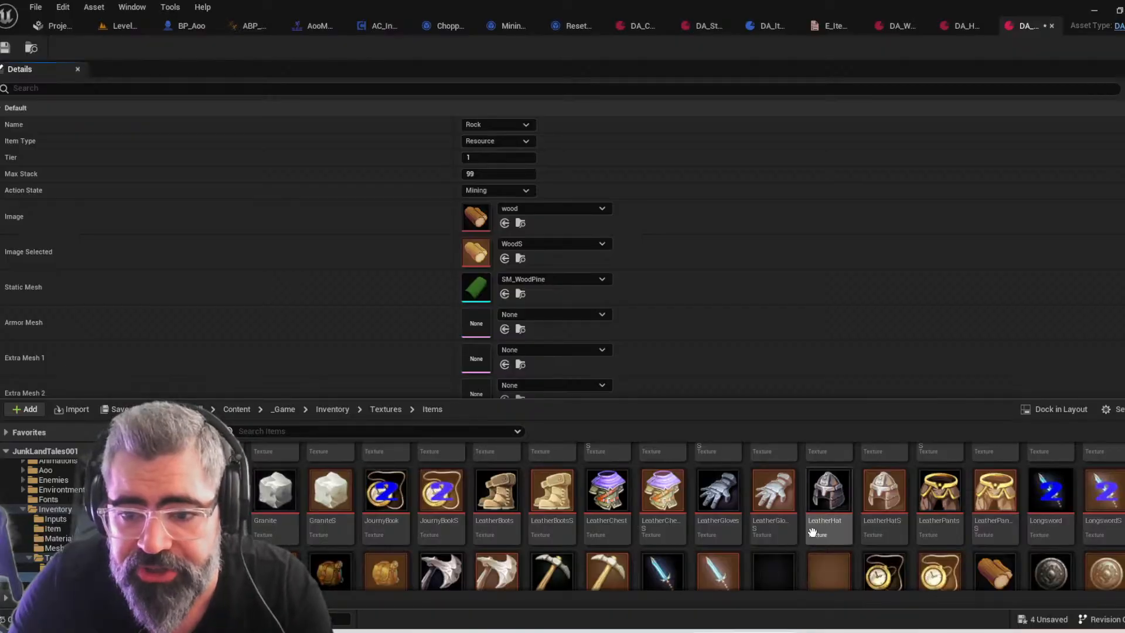
scroll(665, 467, "down", 1)
key("ctrl+space")
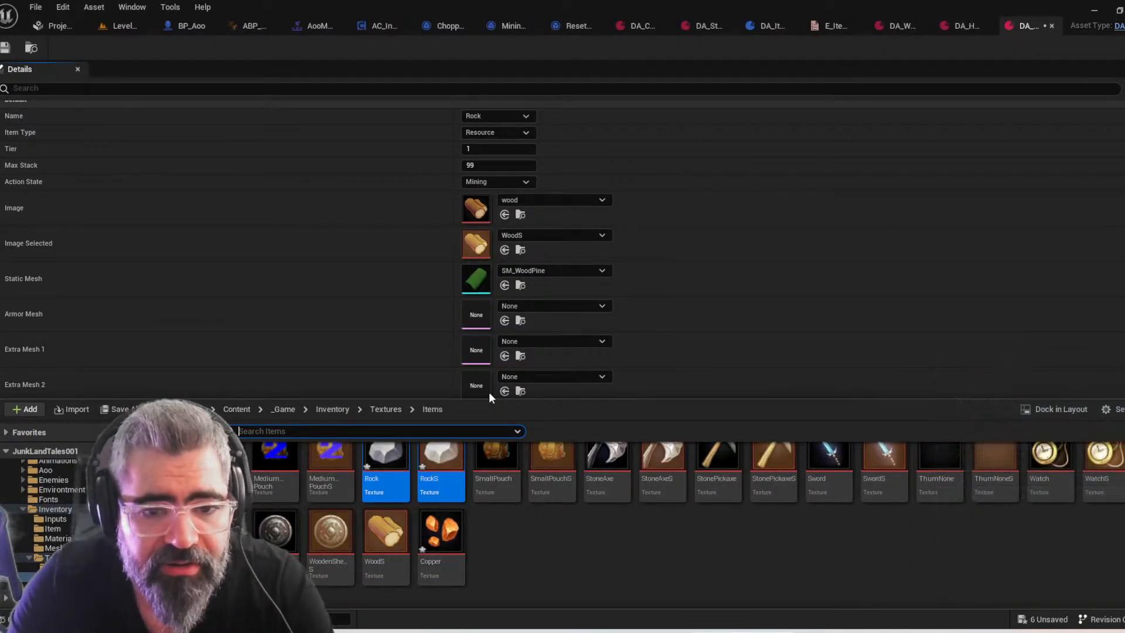
left_click(726, 278)
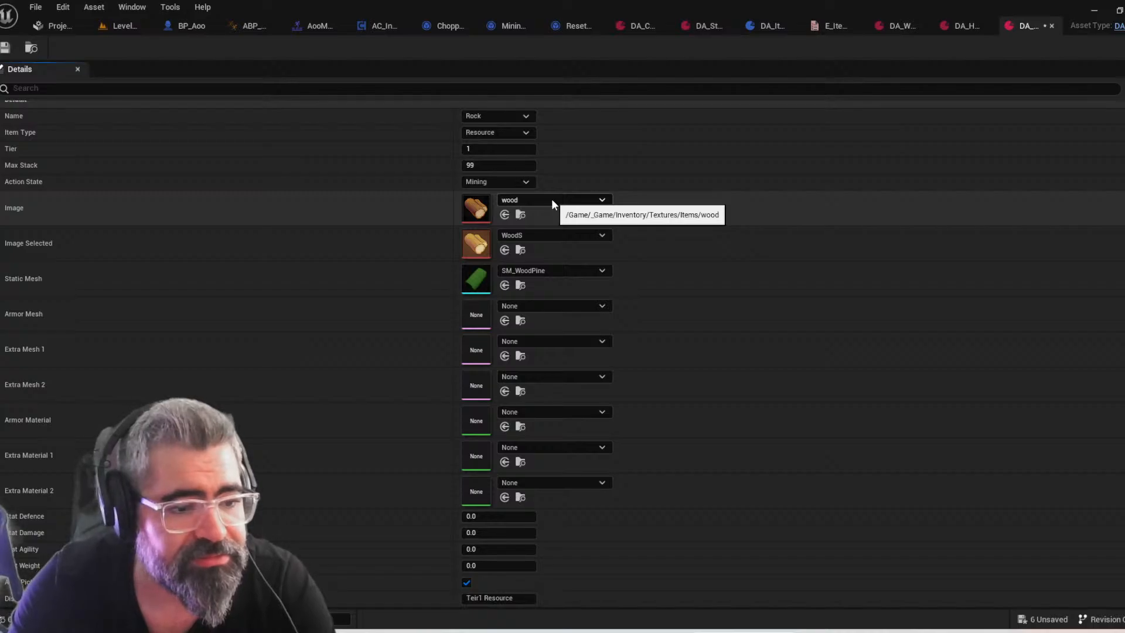
Set the Image of the rock data asset to the Rock texture
left_click(551, 200)
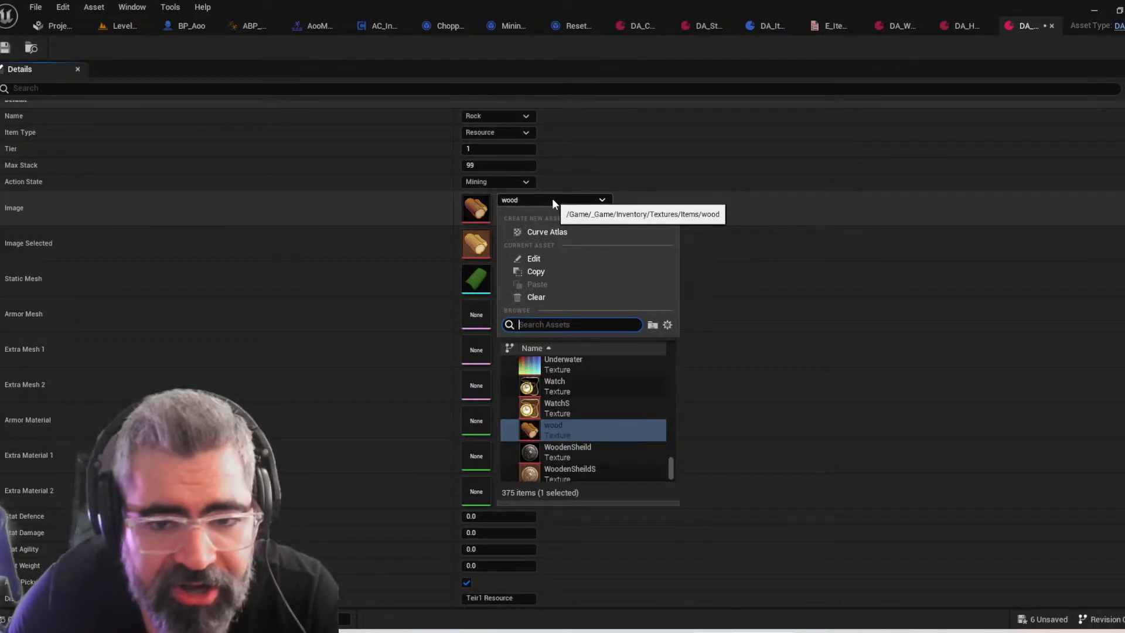
type("re")
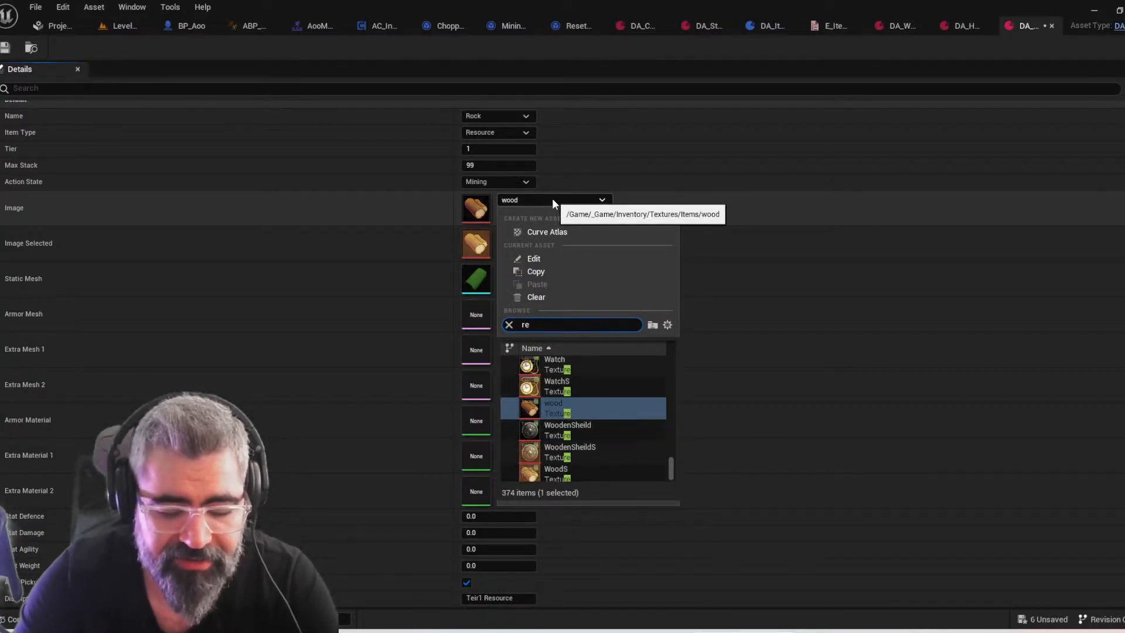
key("BackSpace")
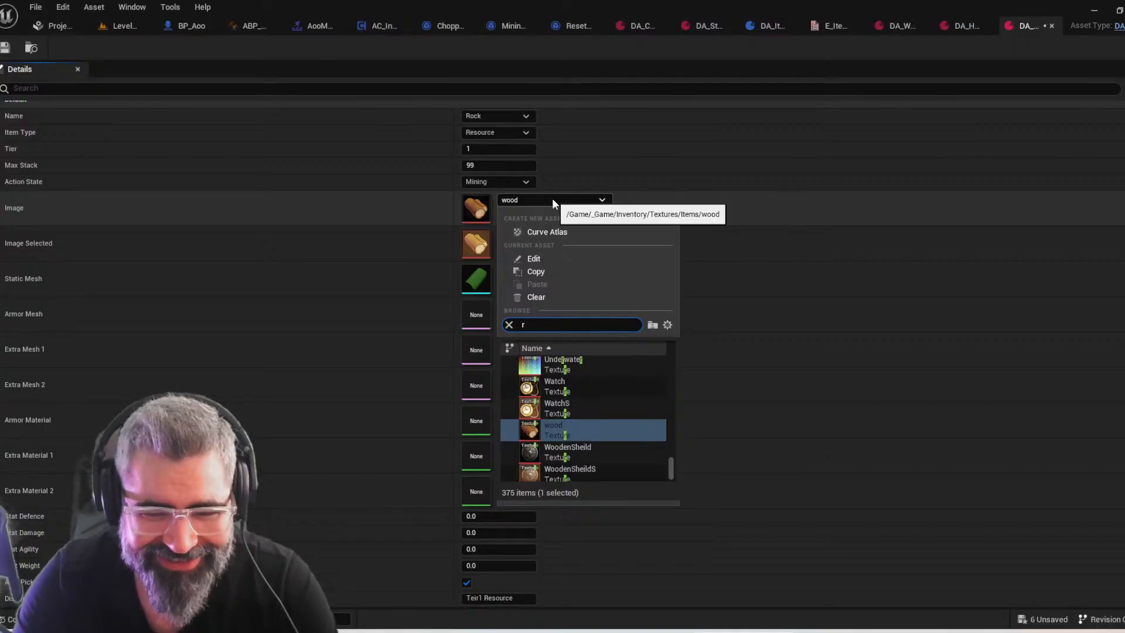
type("ock")
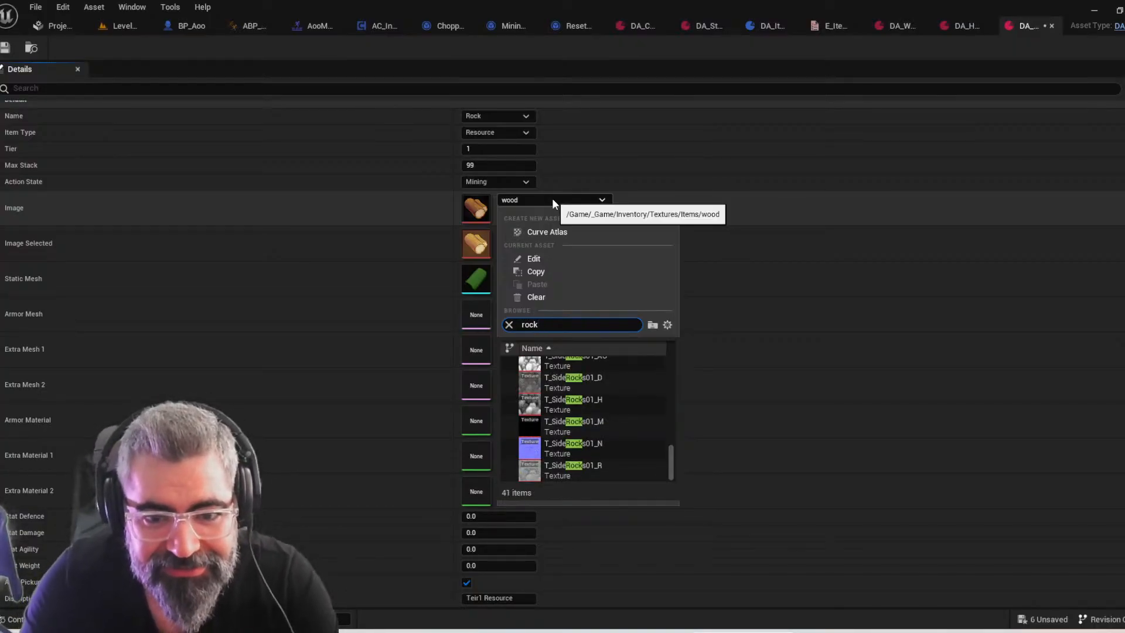
scroll(583, 404, "up", 5)
scroll(583, 409, "up", 6)
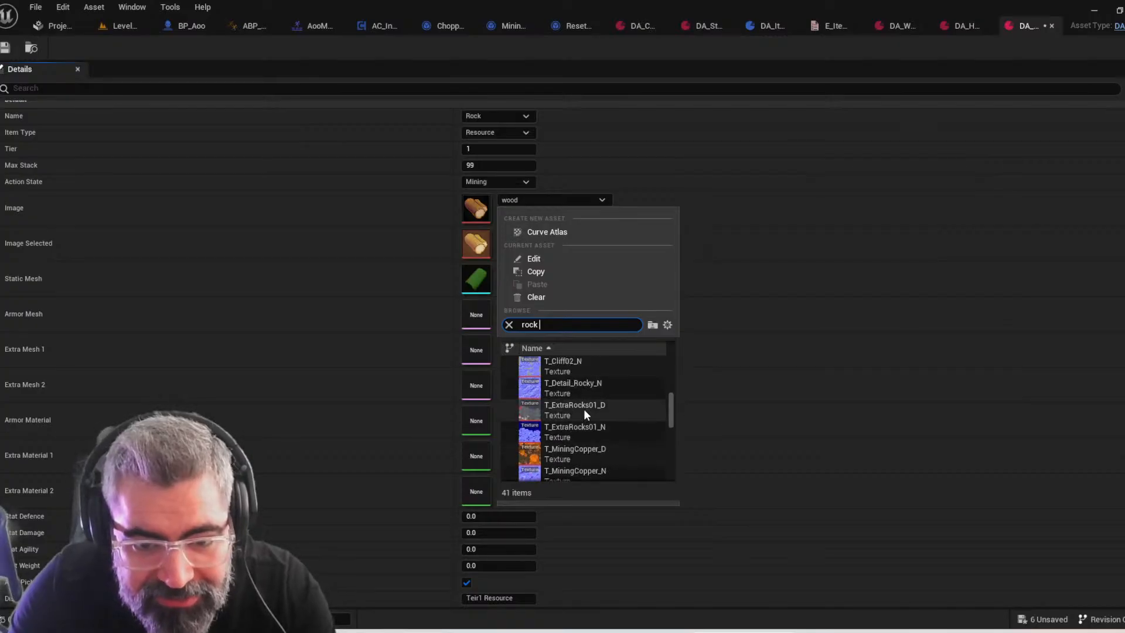
left_click(567, 371)
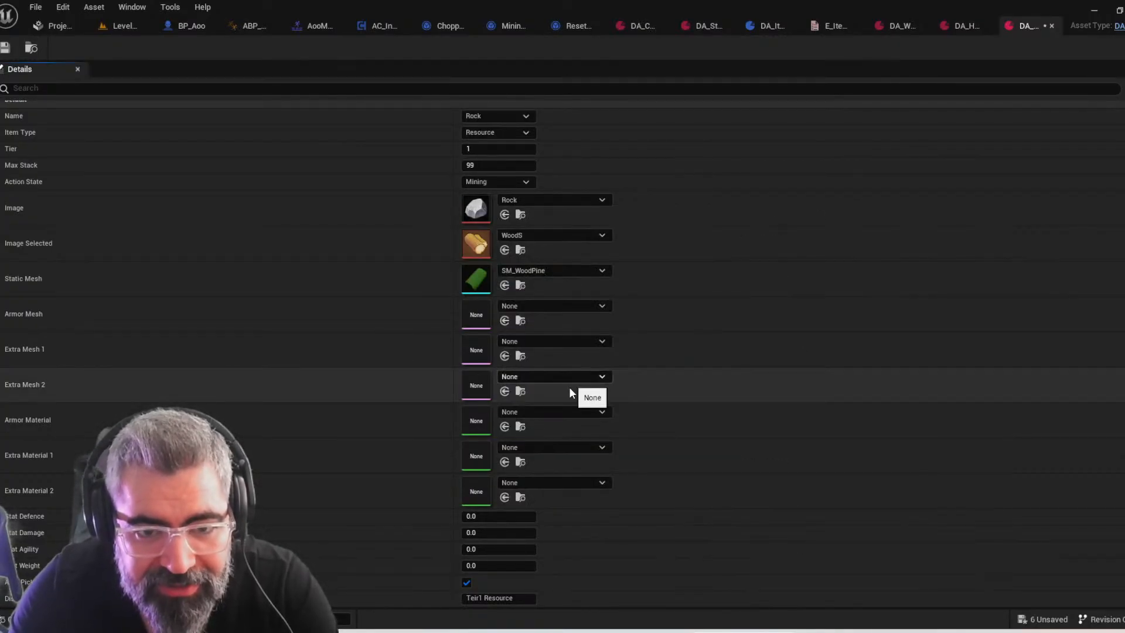
Set the Image Selected of the rock data asset to the RockS texture
left_click(530, 233)
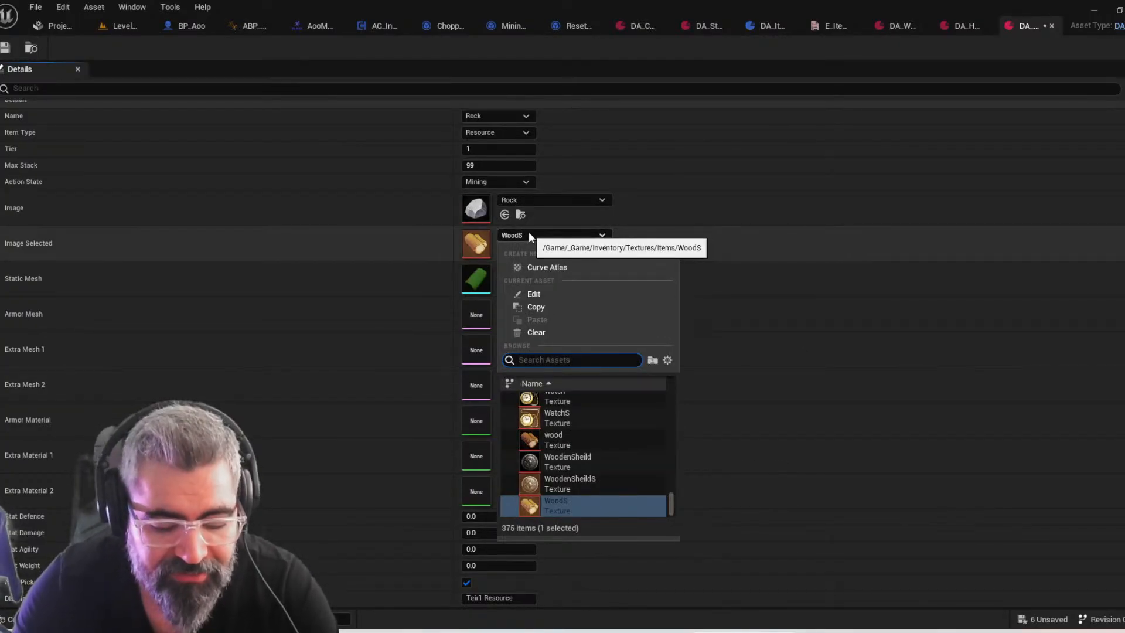
type("rockS")
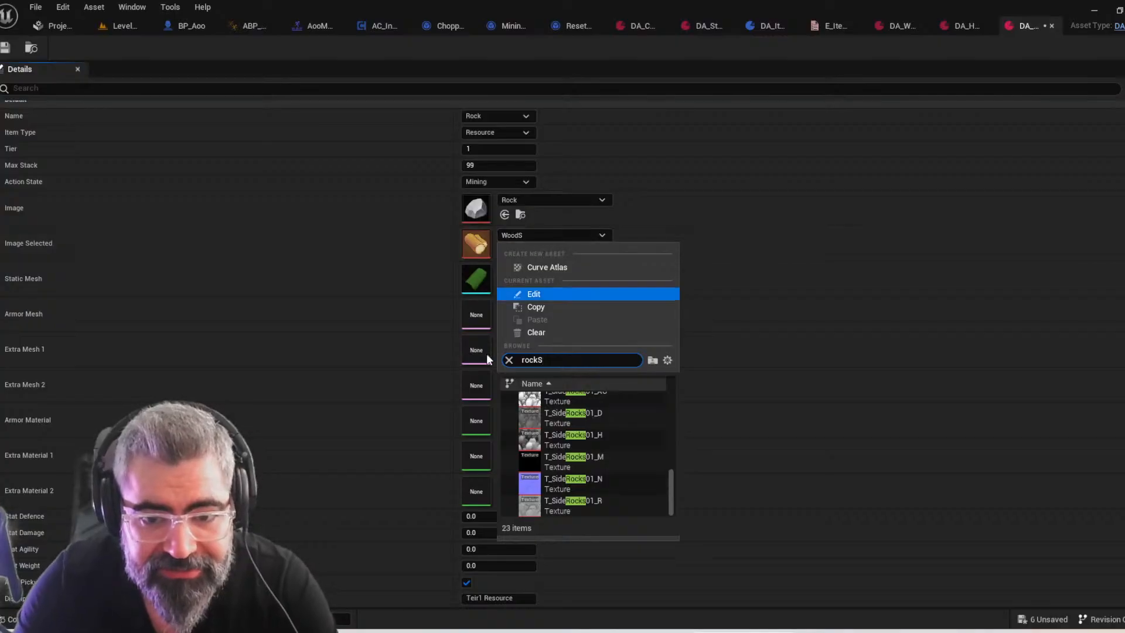
left_click_drag(673, 499, 673, 394)
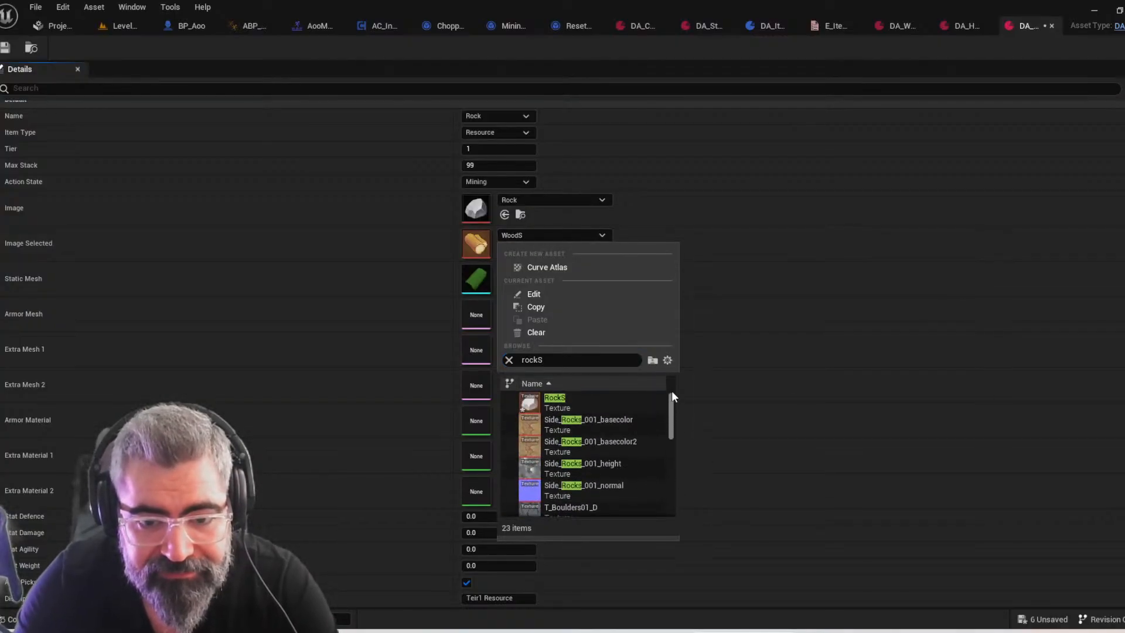
left_click(578, 399)
right_click_drag(694, 431, 671, 395)
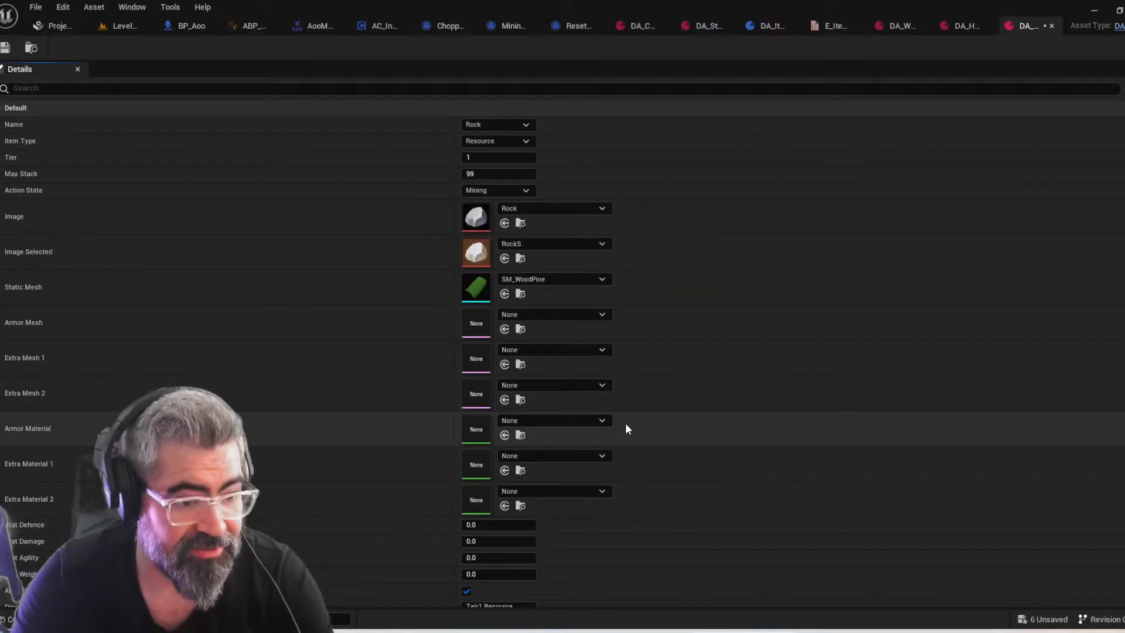
Save all modified assets, including the rock data asset and the imported icon textures
key("ctrl+space")
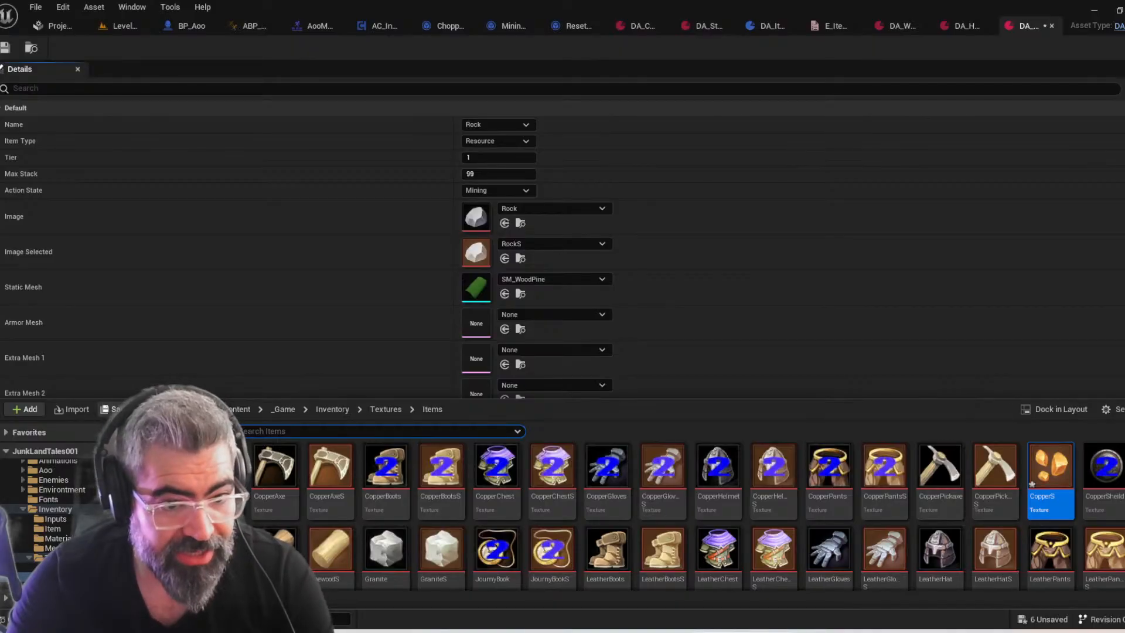
key("ctrl+shift+s")
left_click(656, 456)
mouse_move(687, 239)
right_mouse_down()
mouse_move(680, 198)
mouse_move(677, 230)
right_mouse_up()
key("ctrl+space")
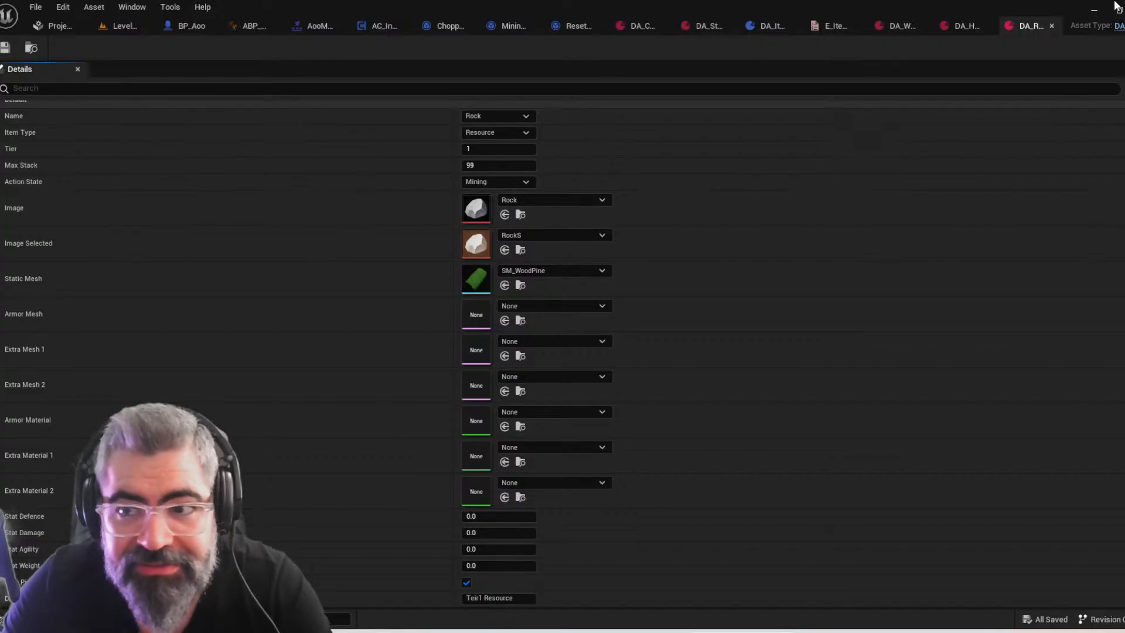
Find the DA_Copper data asset in the Inventory > Item folder and open it for editing
key("ctrl+space")
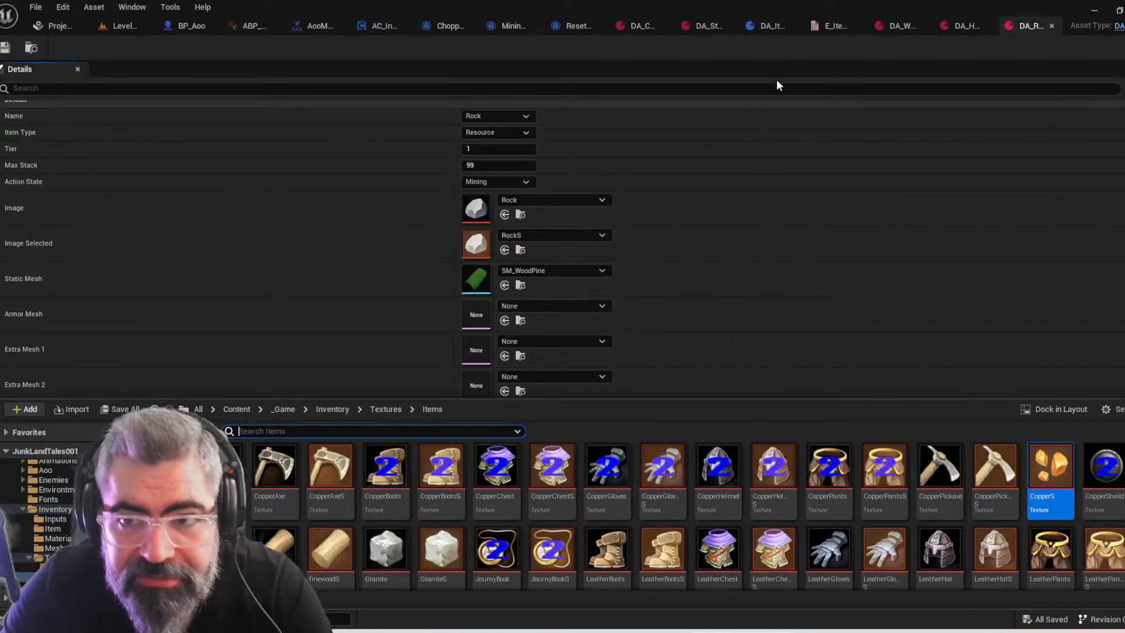
scroll(117, 519, "up", 2)
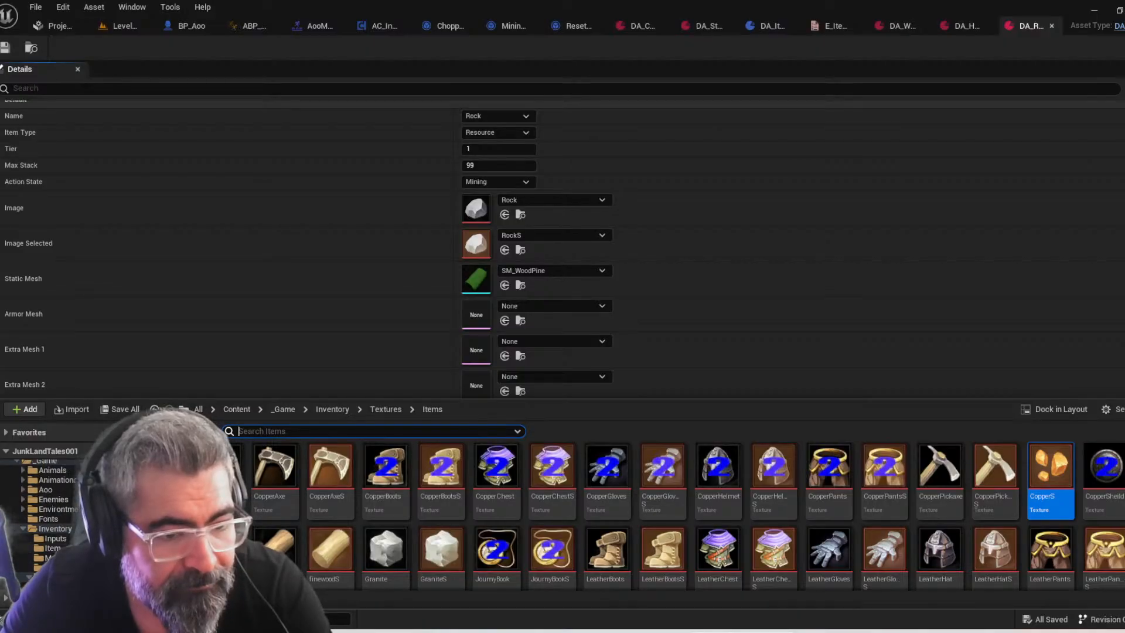
left_click(53, 548)
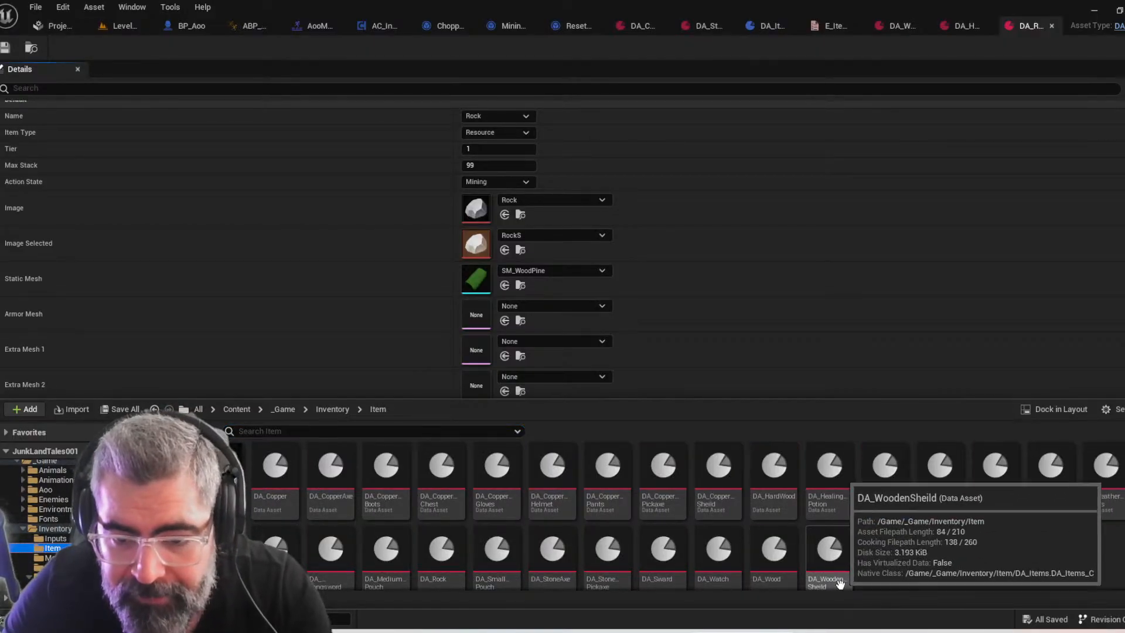
left_click(458, 434)
type("copp")
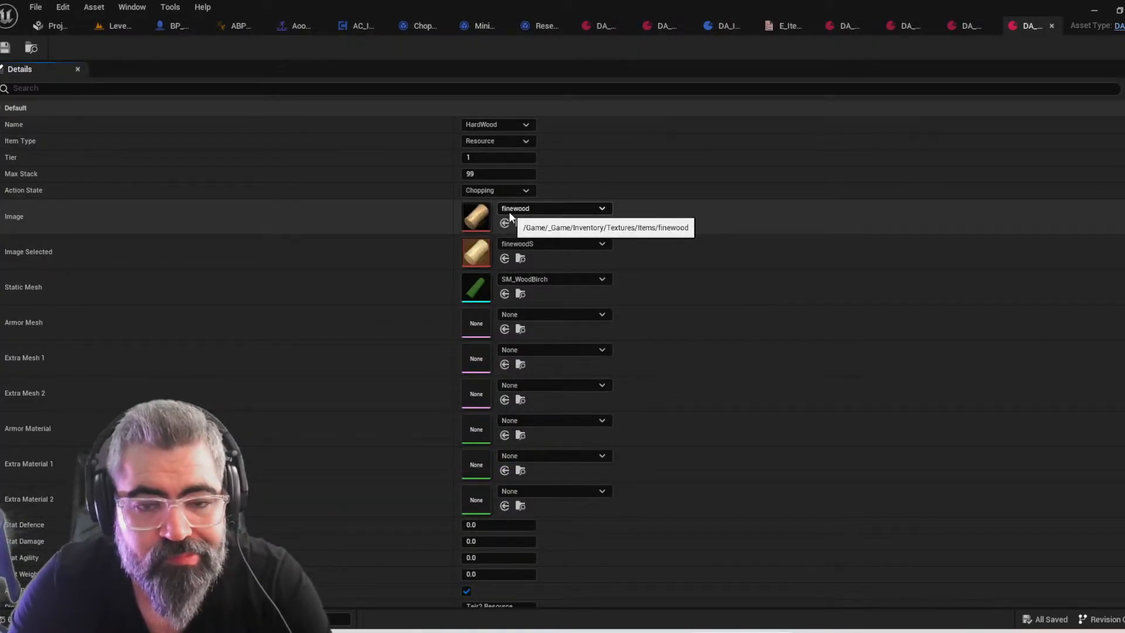
Set the copper data asset's Image to the Copper texture and its Image Selected to CopperS
left_click(526, 211)
type("copp")
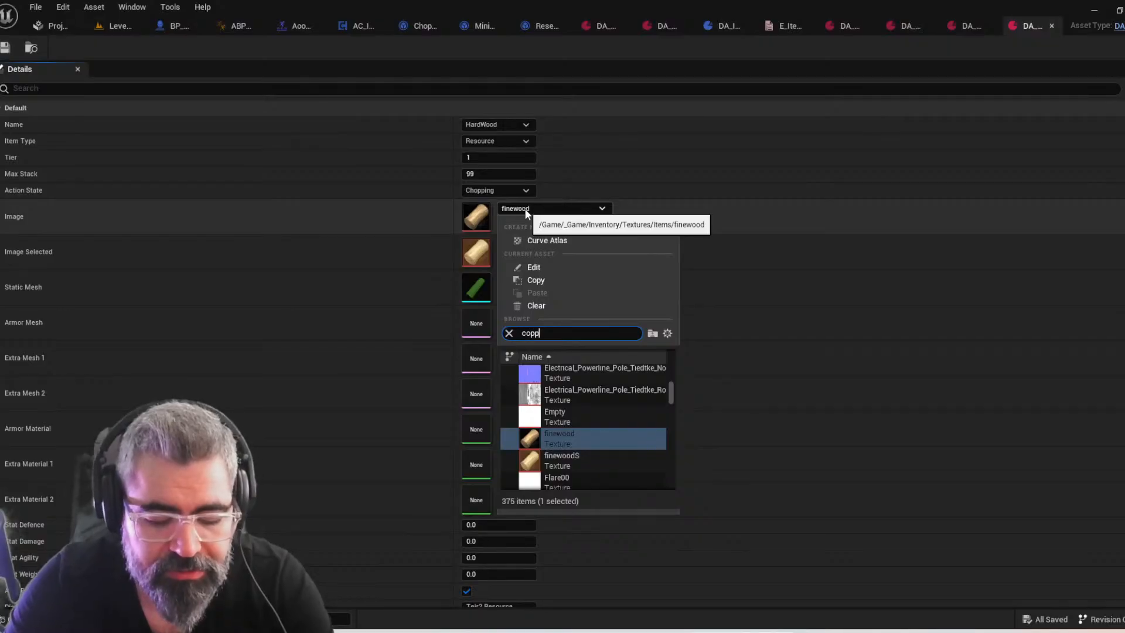
type("er")
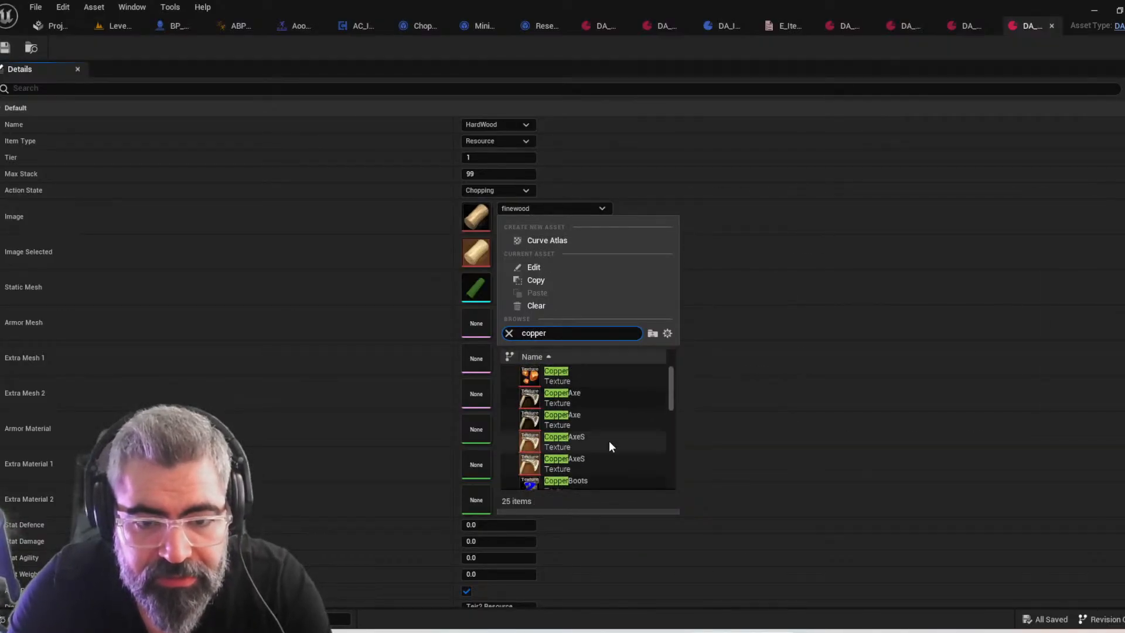
left_click(579, 381)
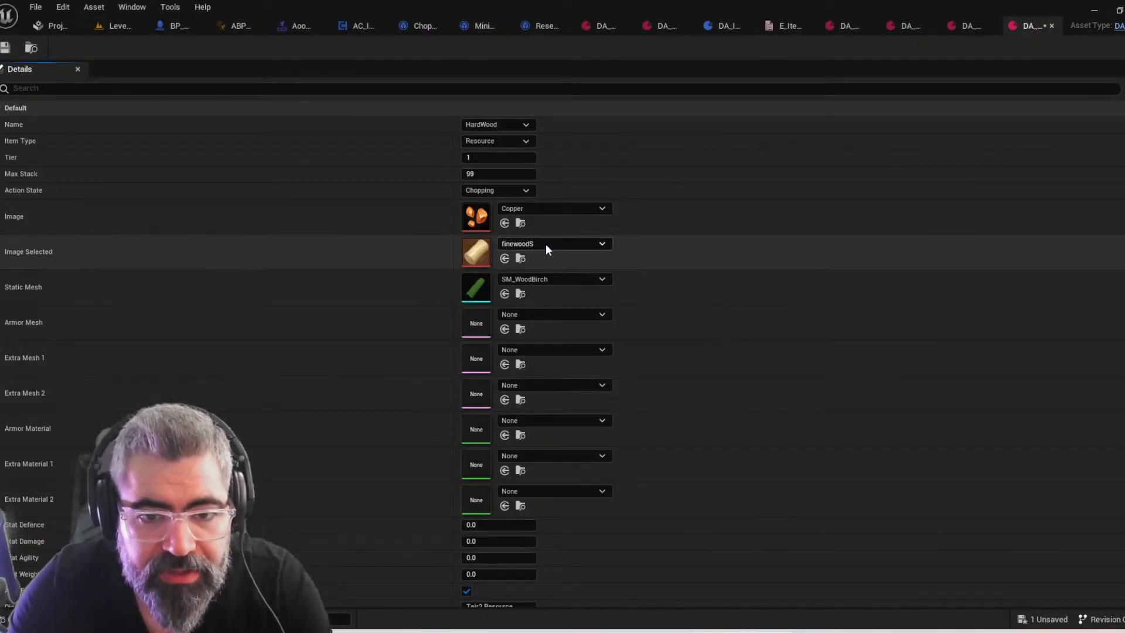
left_click(546, 243)
type("coppers")
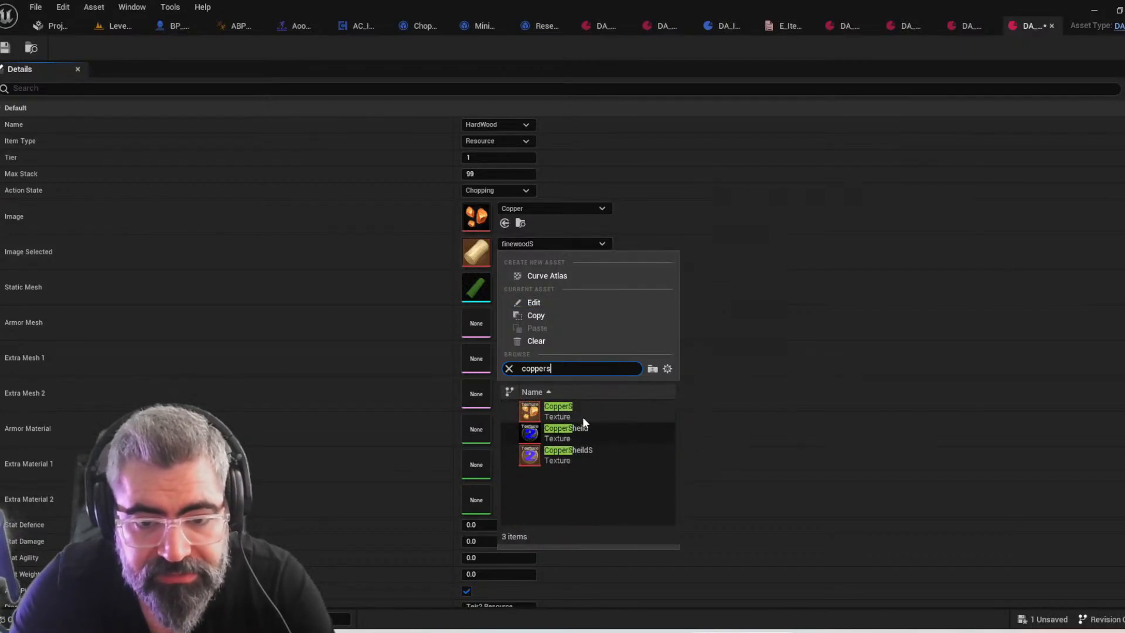
left_click(582, 417)
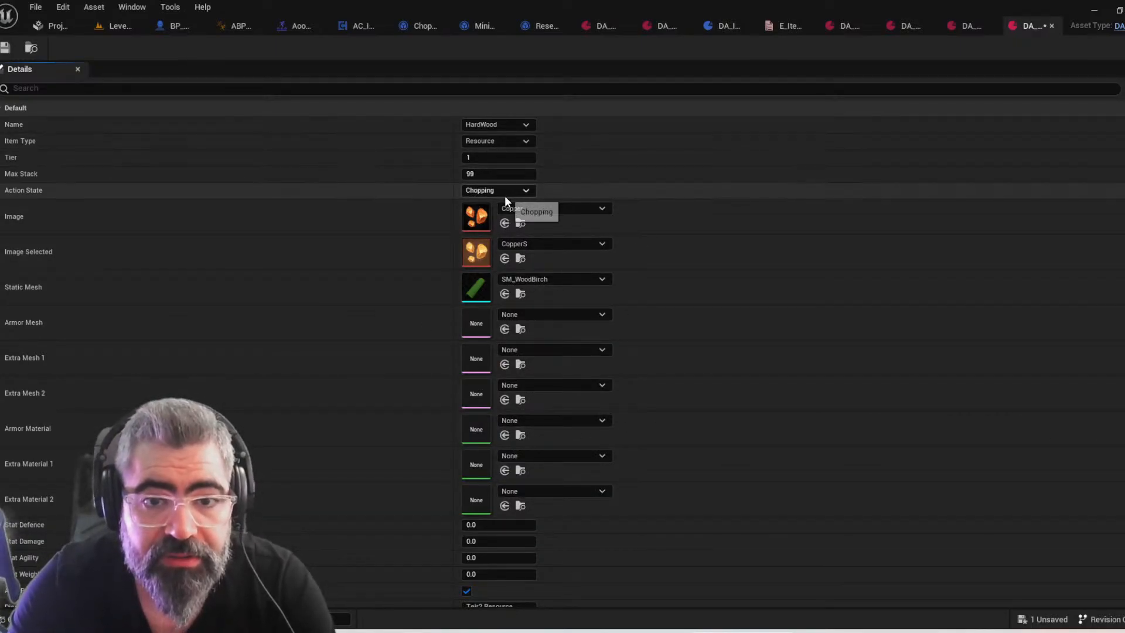
Set the Name of the copper data asset to Copper
left_click(511, 125)
type("co")
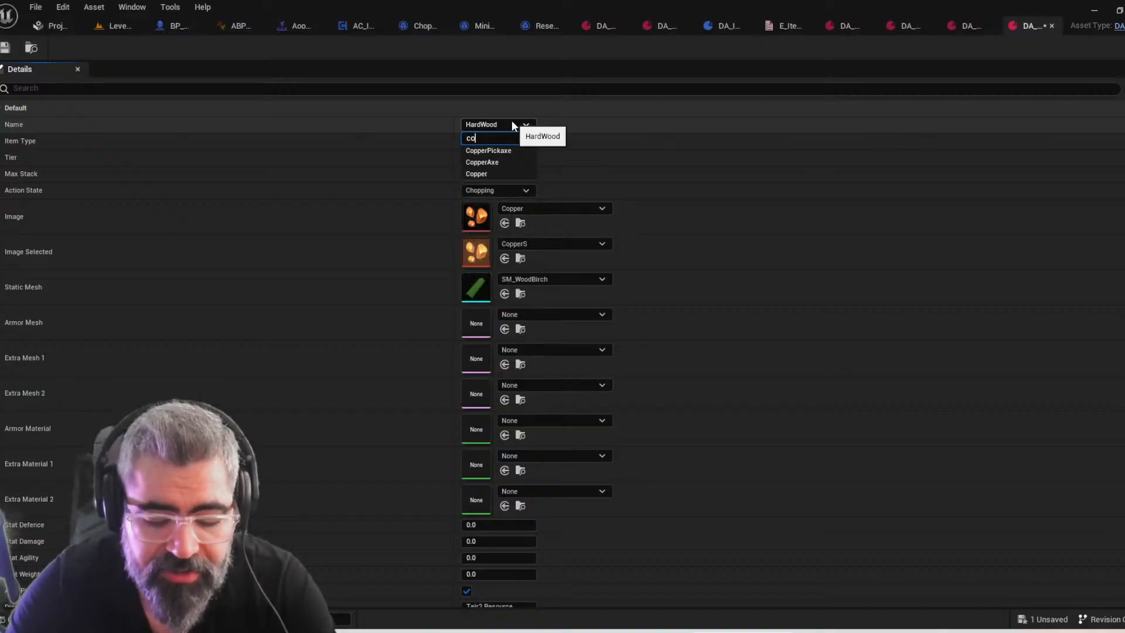
left_click(497, 173)
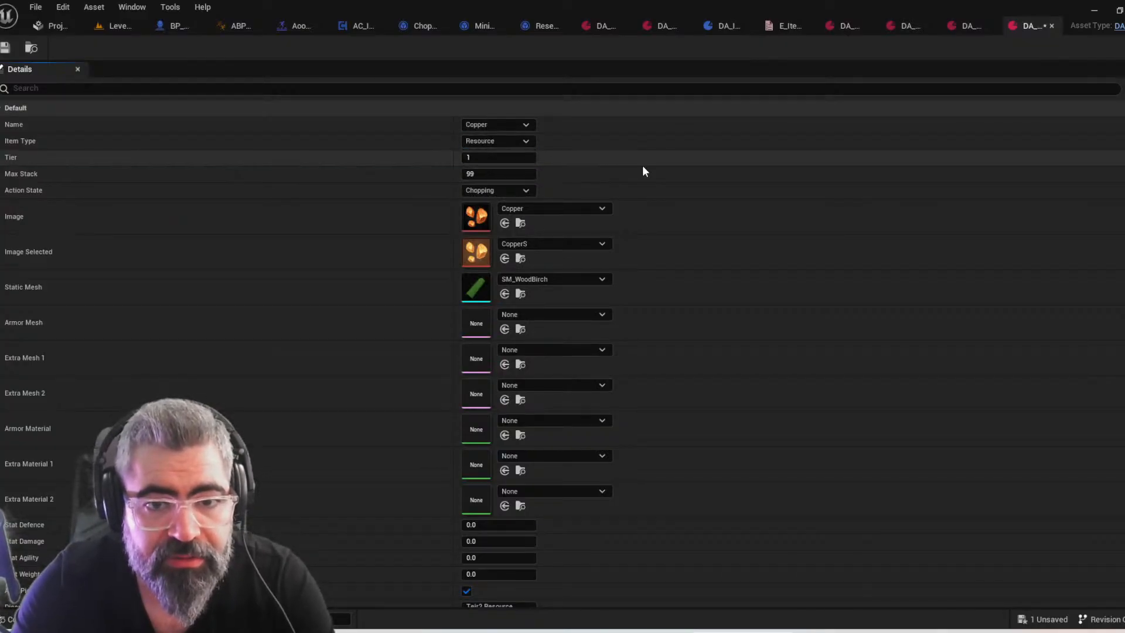
Set the copper data asset's Action State to Mining
right_click_drag(646, 167, 653, 129)
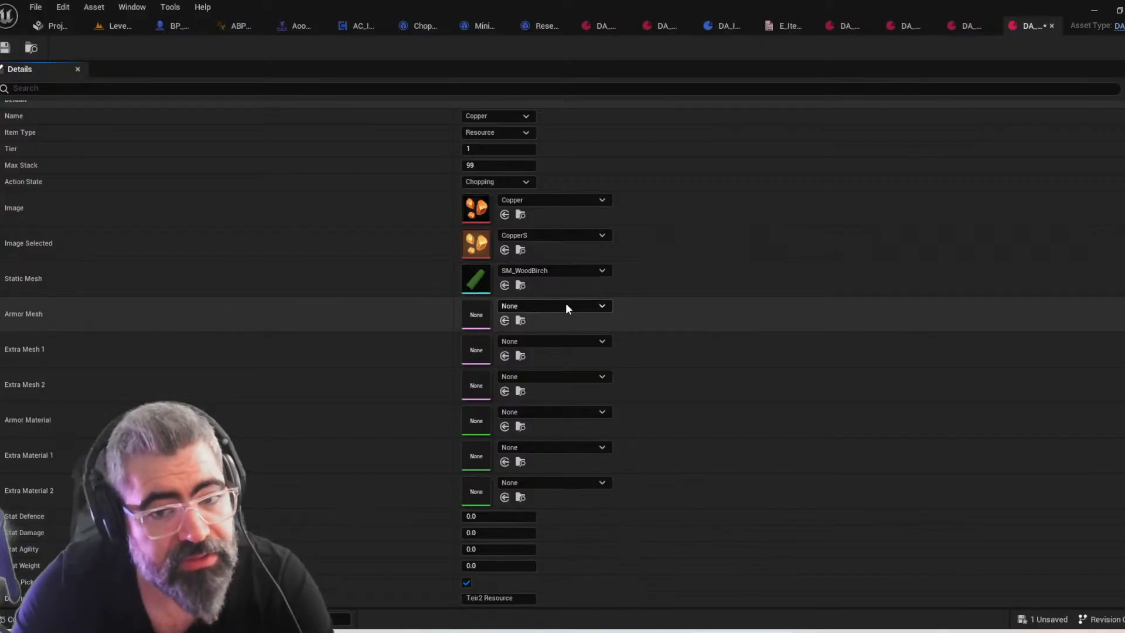
left_click(505, 181)
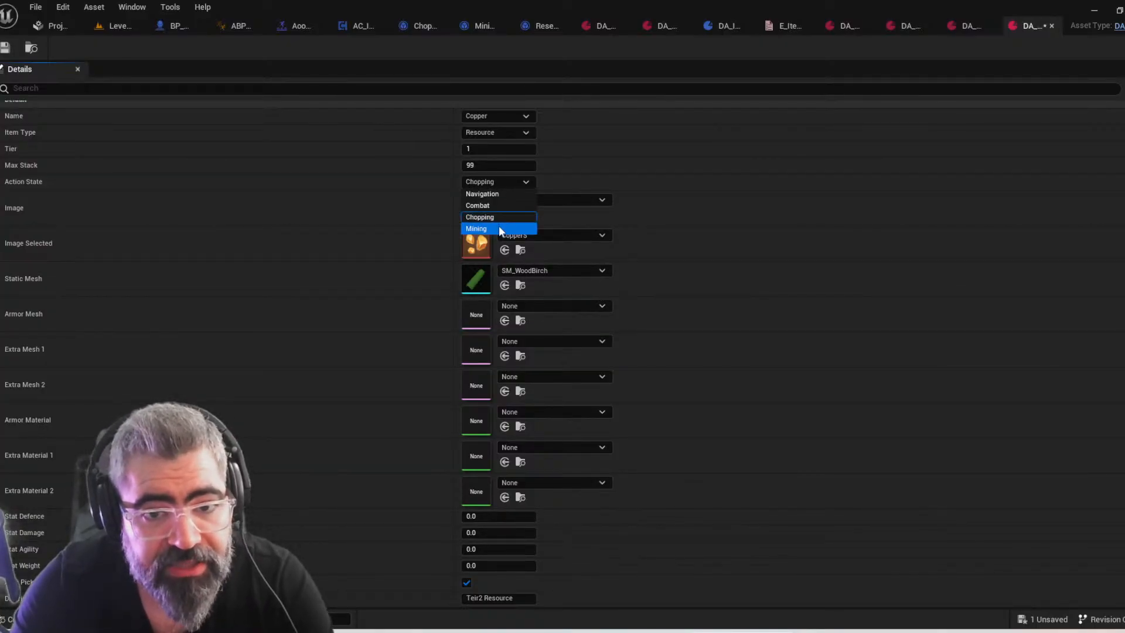
left_click(499, 229)
Switch to the rock data asset and save the modified DA_Copper asset
left_click(967, 26)
right_click_drag(847, 269, 846, 222)
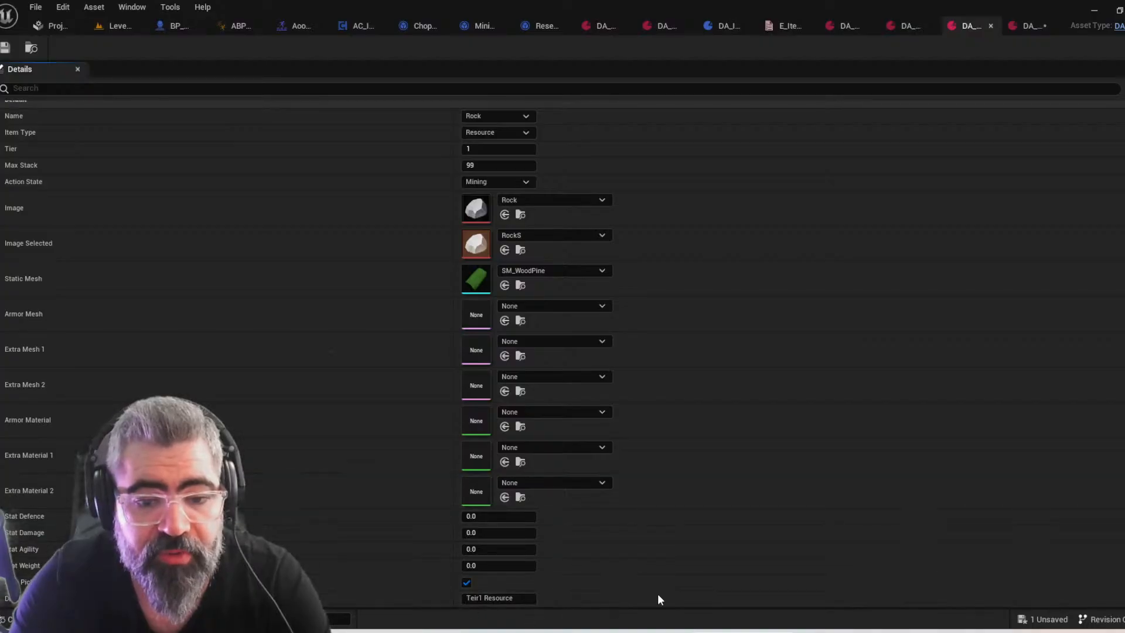
left_click(26, 620)
left_click(119, 409)
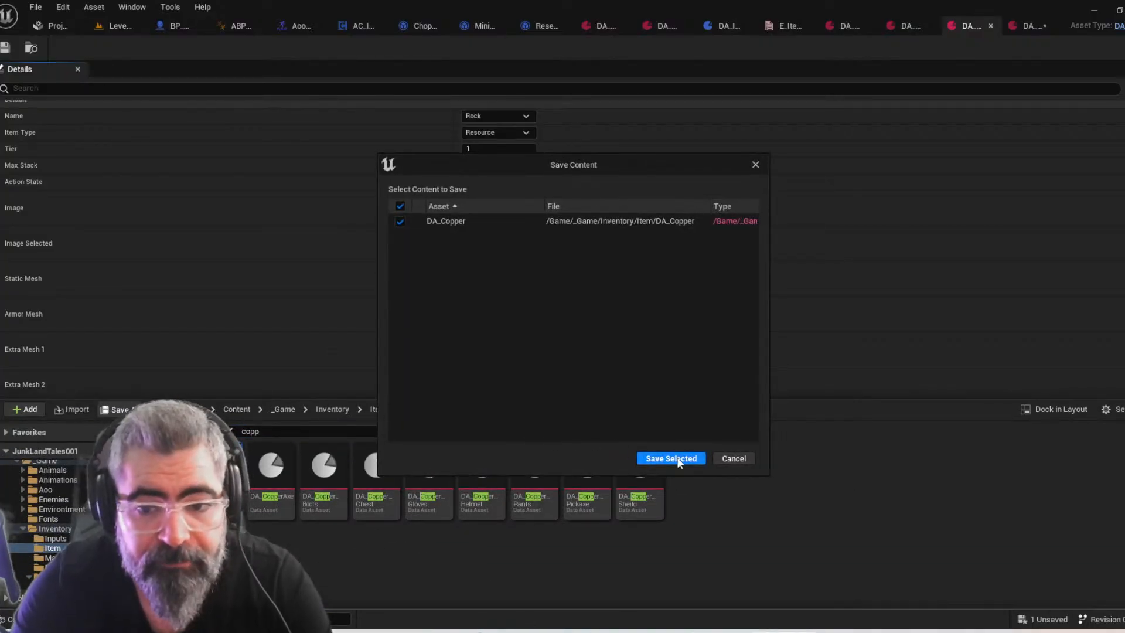
left_click(671, 459)
right_click_drag(764, 300, 763, 343)
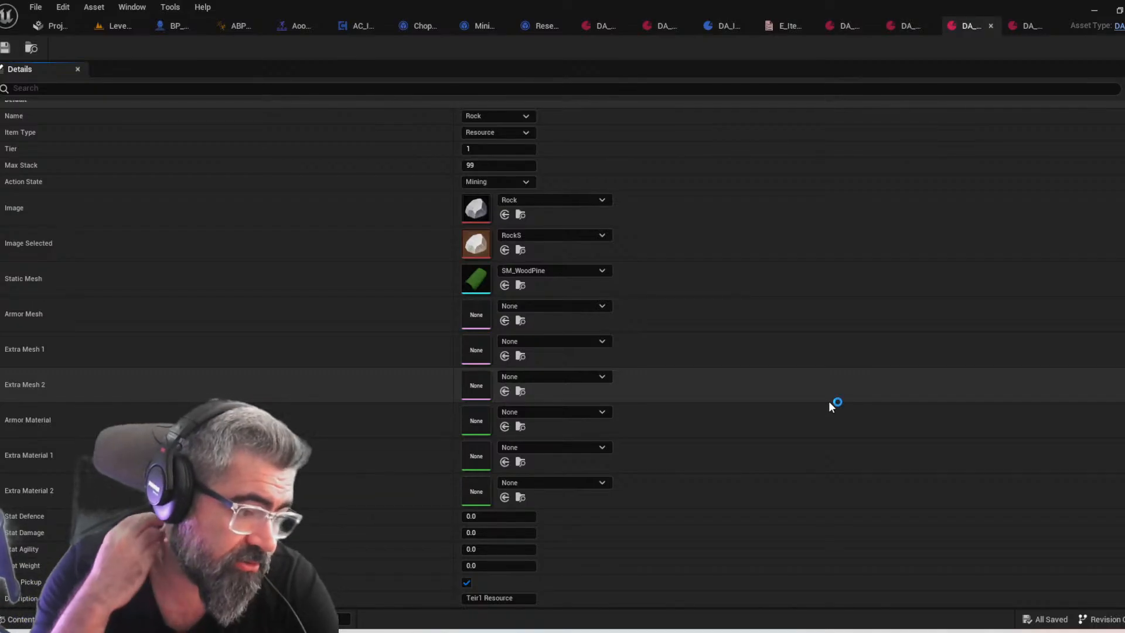
right_click_drag(804, 349, 782, 404)
Switch to File Explorer and go from the icon PSD folder to Stranded_Away > Art > Environtment
left_click(498, 631)
left_click(637, 442)
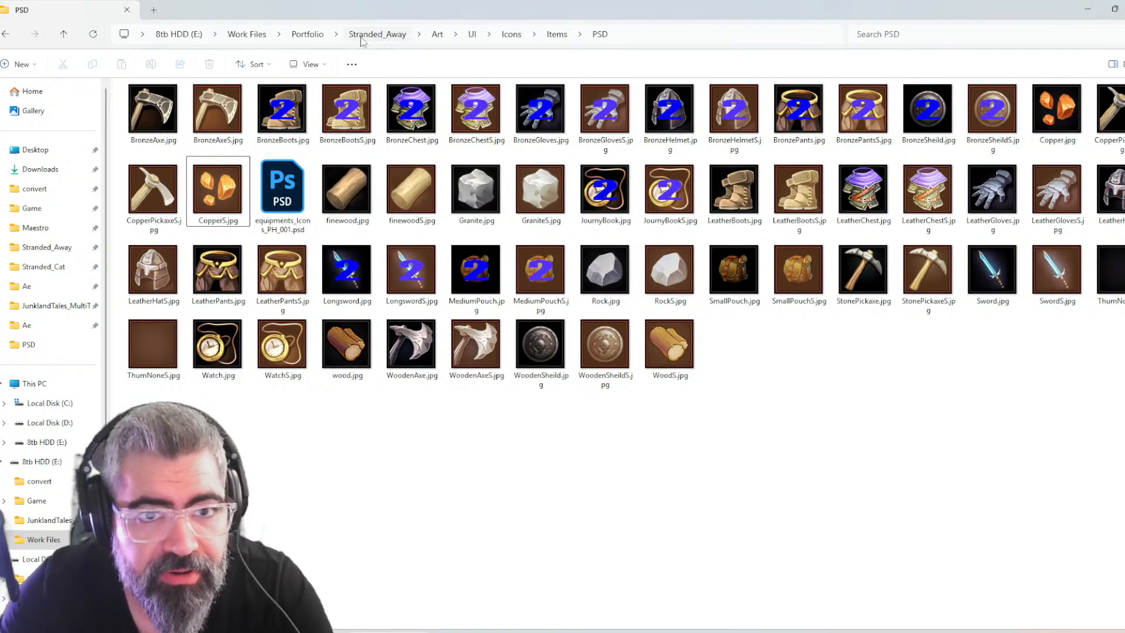
left_click(437, 35)
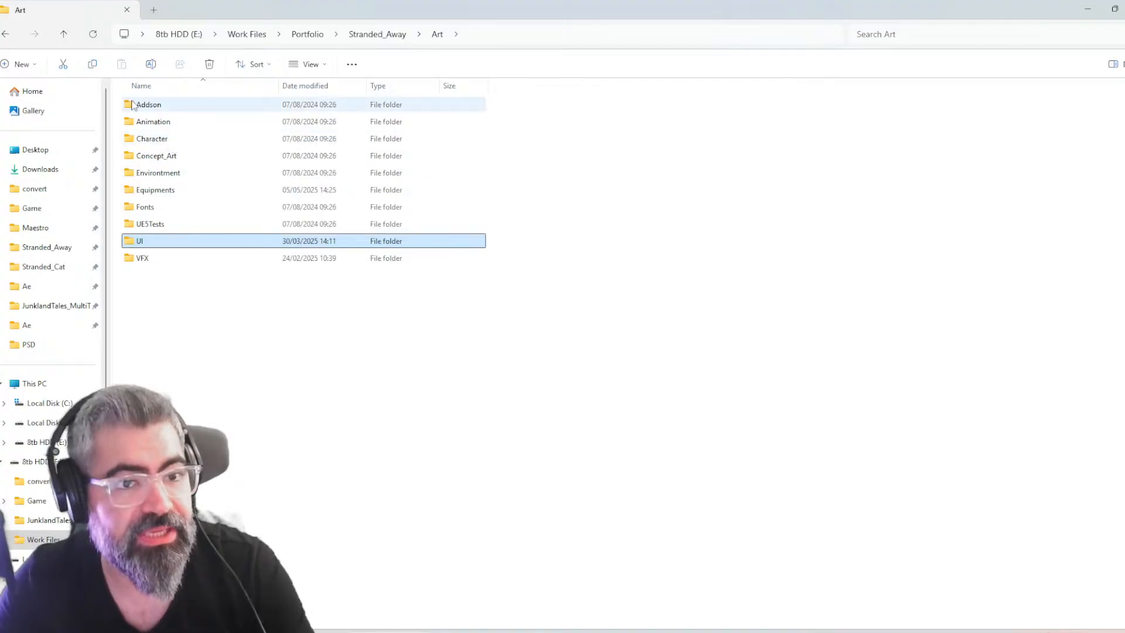
double_click(158, 173)
double_click(150, 122)
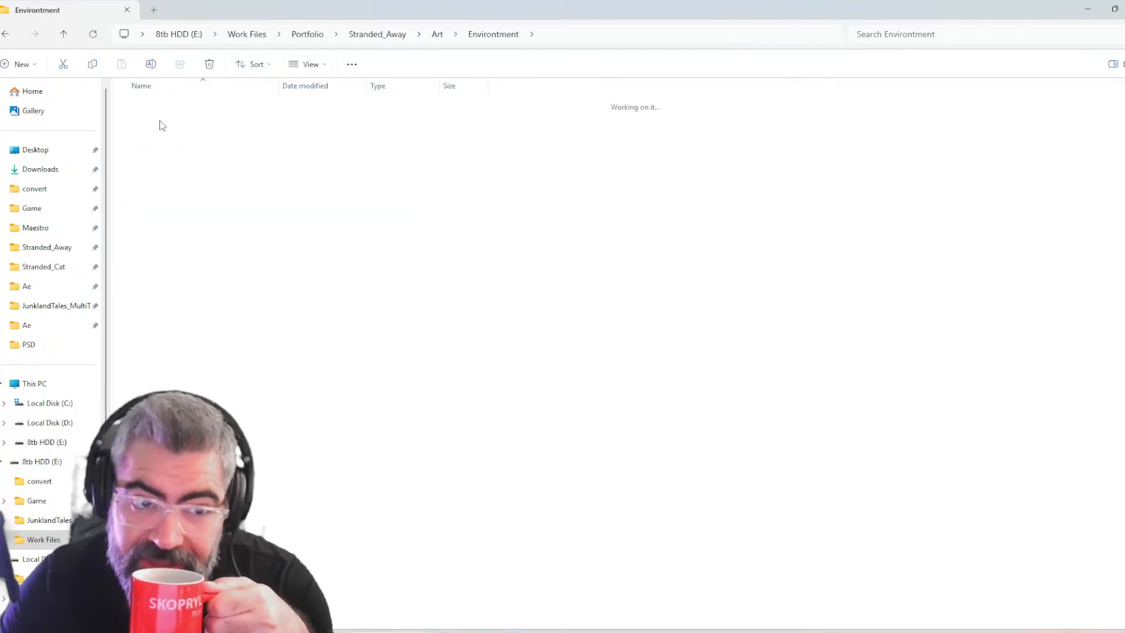
left_click(498, 34)
Open the MiningRocks folder under Biom > Medow > 3D > OBJs
left_click(184, 105)
double_click(184, 105)
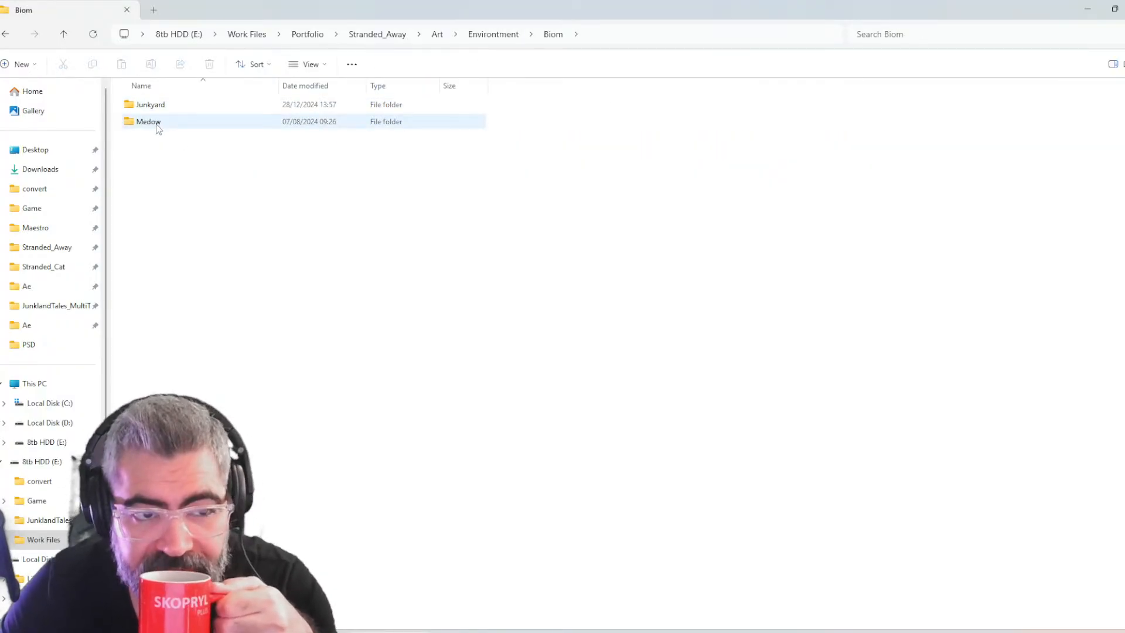
left_click(157, 123)
double_click(157, 123)
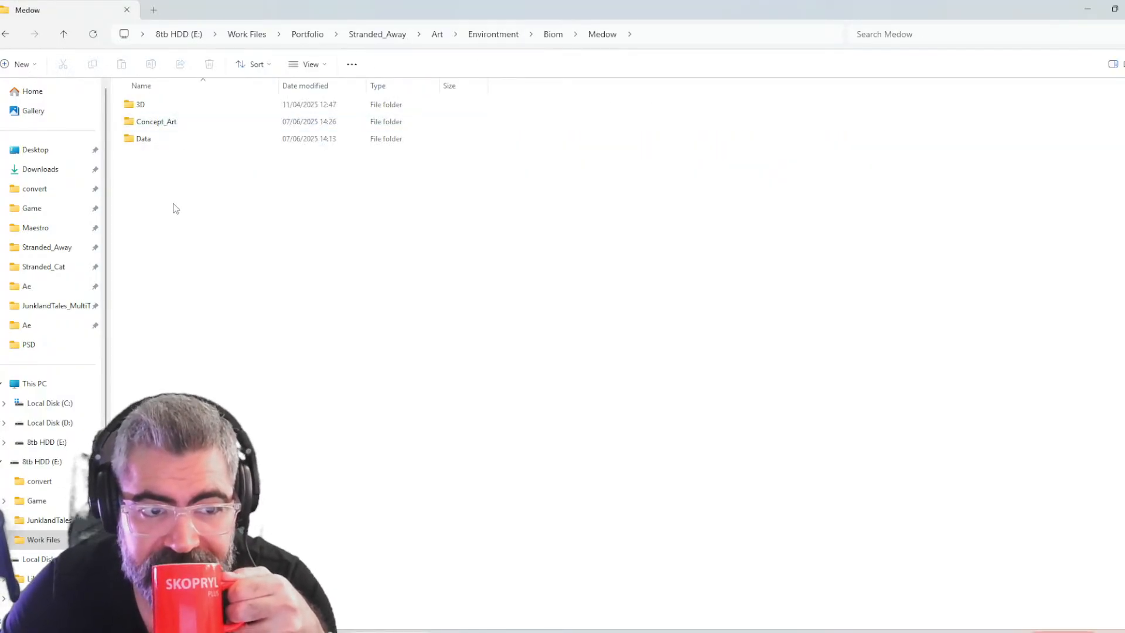
double_click(160, 106)
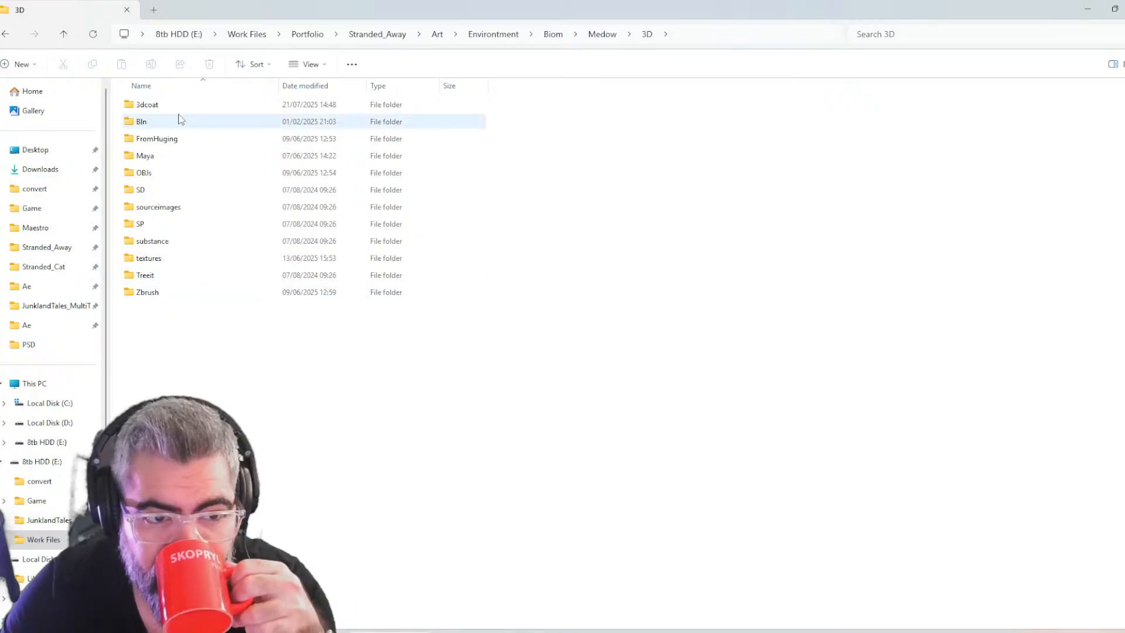
double_click(163, 173)
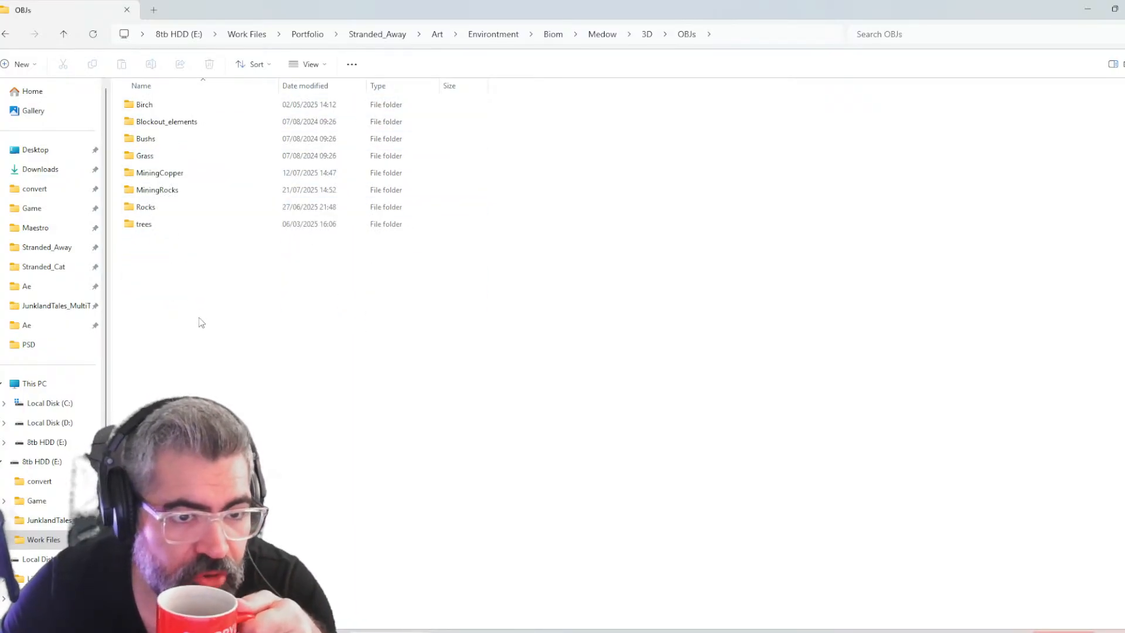
double_click(175, 190)
Locate SM_RockItem.obj among the MiningRocks files, ordering them by date modified
left_click(187, 105)
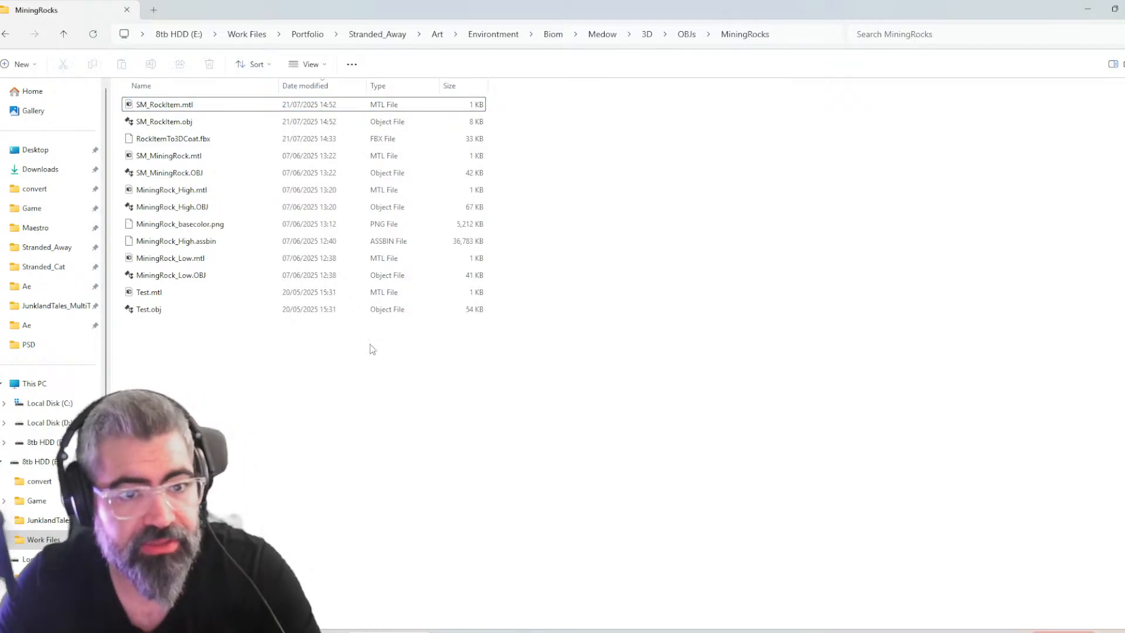
left_click(155, 121)
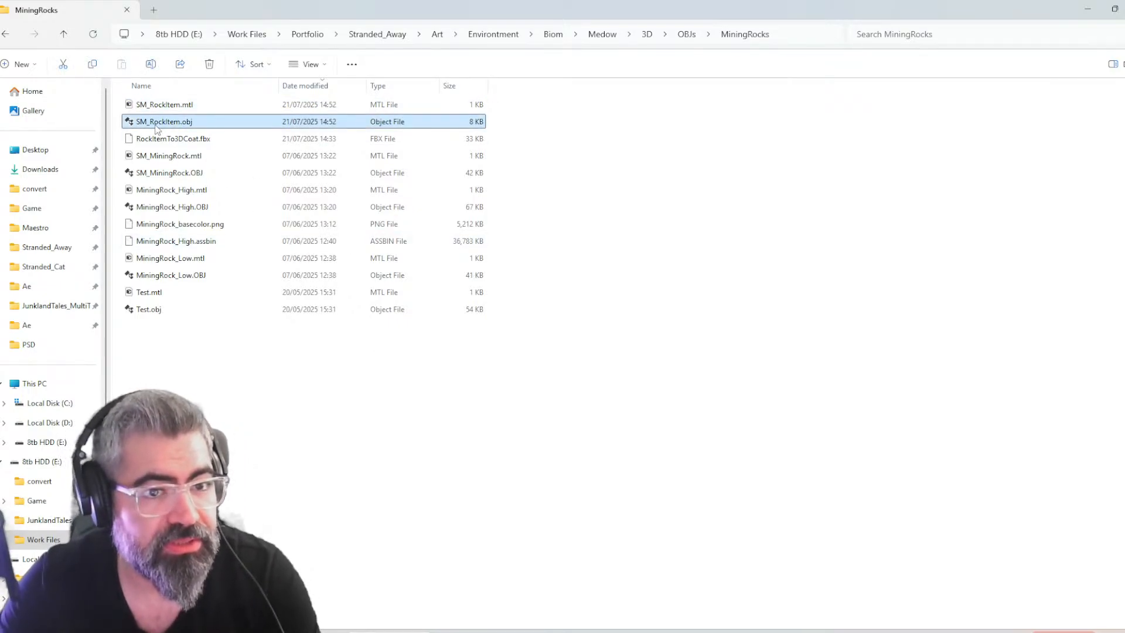
left_click(291, 86)
left_click(290, 87)
Import SM_RockItem.obj from the MiningRocks folder into the empty Maya scene and frame it in the perspective view
left_click(408, 385)
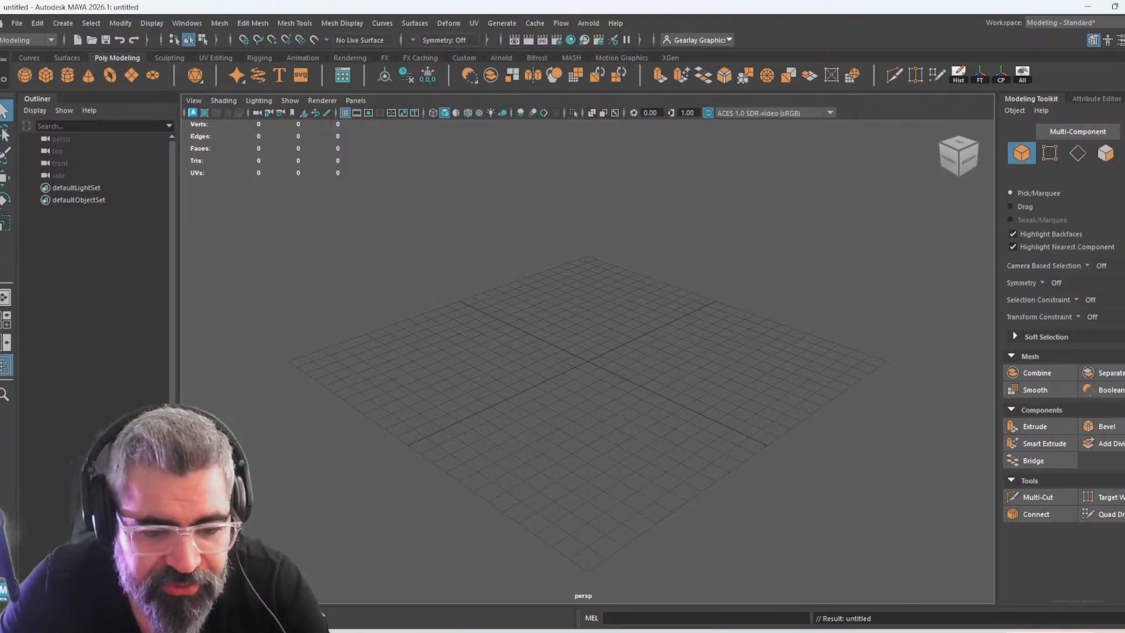
left_click(434, 578)
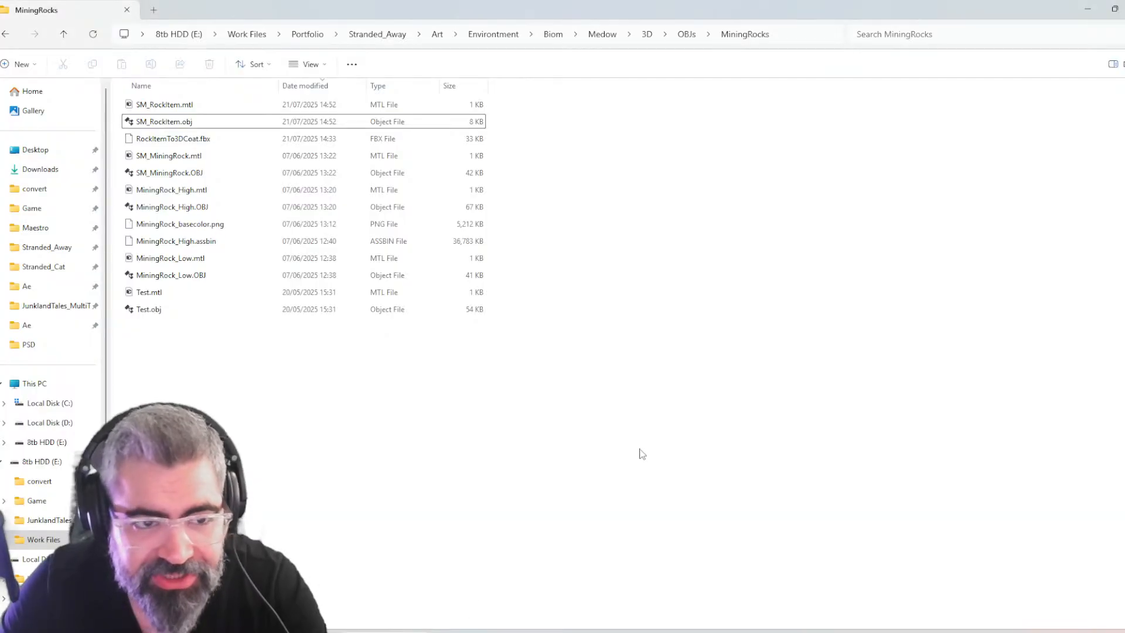
left_click_drag(218, 121, 701, 316)
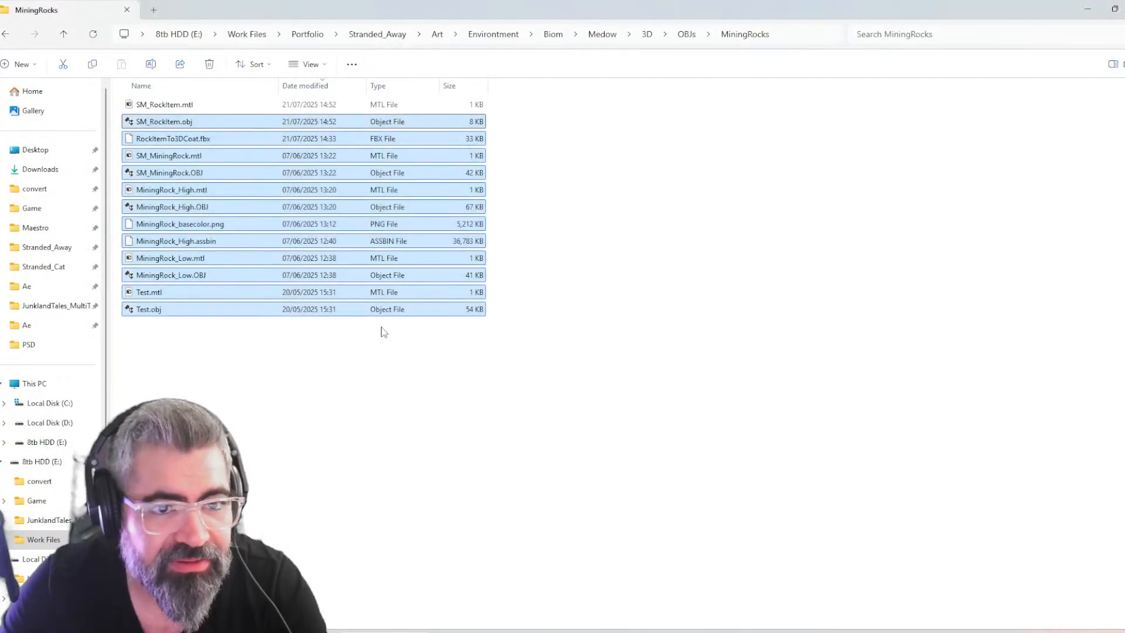
left_click(384, 332)
left_click(172, 123)
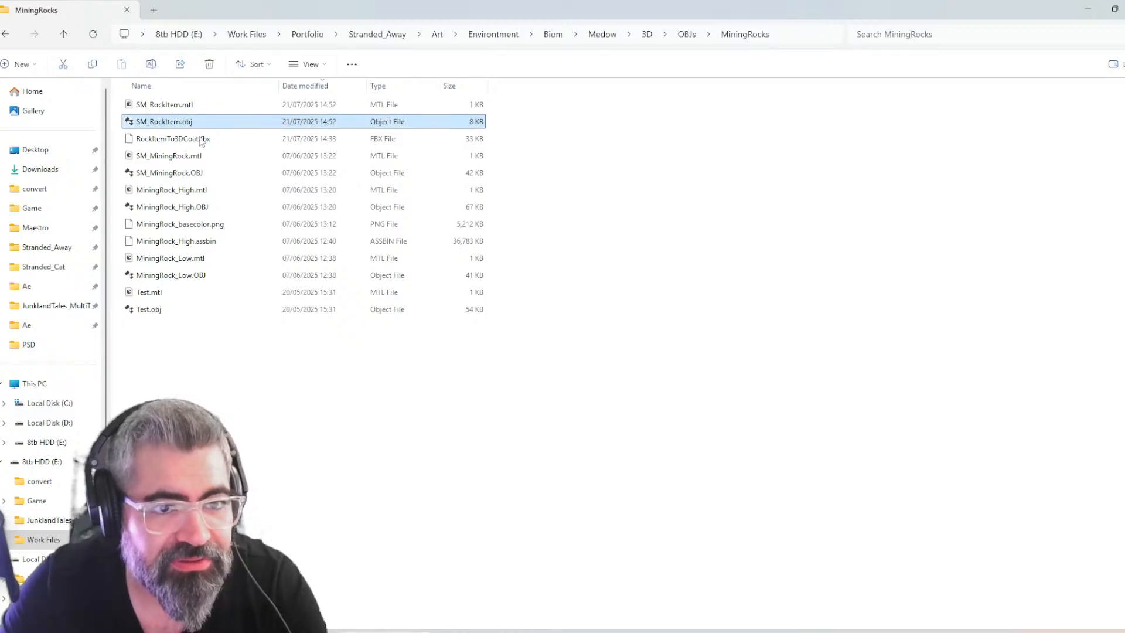
left_click_drag(204, 134, 686, 411)
key("f")
key("alt+Tab")
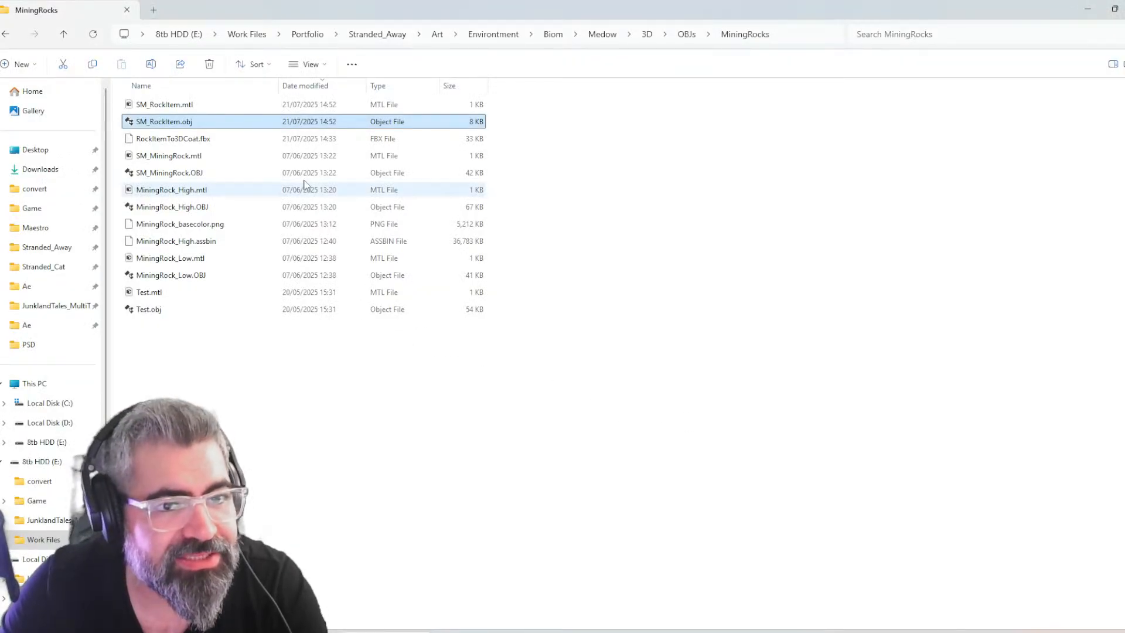
key("alt+Tab")
Examine the imported rock mesh from several angles in wireframe and shaded display
mouse_move(611, 359)
left_mouse_down("alt")
mouse_move(508, 455)
mouse_move(723, 507)
mouse_move(720, 494)
mouse_move(696, 494)
mouse_move(723, 452)
mouse_move(648, 322)
mouse_move(656, 359)
mouse_move(948, 446)
mouse_move(785, 427)
mouse_move(709, 379)
left_mouse_up("alt")
key("5")
key("4")
key("5")
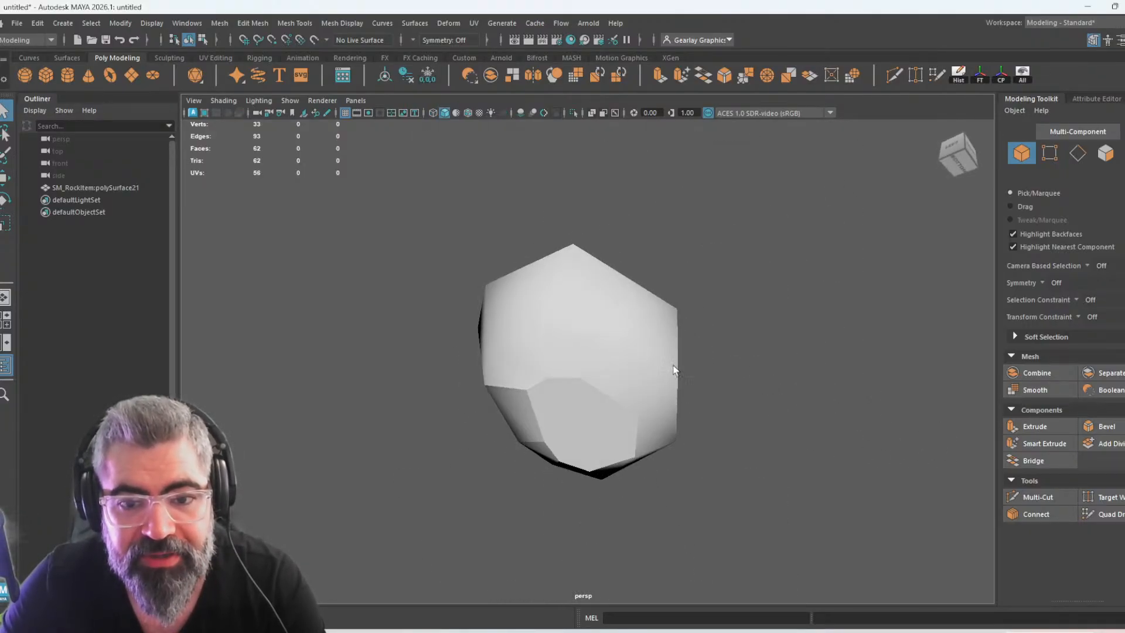
left_click_drag(525, 396, 583, 337, "alt")
left_click(583, 337)
right_click_drag(591, 317, 644, 305, "shift")
right_click_drag(708, 287, 708, 288, "shift")
left_click(719, 314)
mouse_move(718, 314)
left_mouse_down("alt")
mouse_move(807, 399)
mouse_move(665, 334)
mouse_move(529, 459)
mouse_move(779, 447)
mouse_move(713, 470)
mouse_move(570, 482)
mouse_move(750, 455)
mouse_move(746, 464)
mouse_move(726, 467)
mouse_move(693, 374)
mouse_move(563, 430)
mouse_move(653, 409)
mouse_move(565, 392)
left_mouse_up("alt")
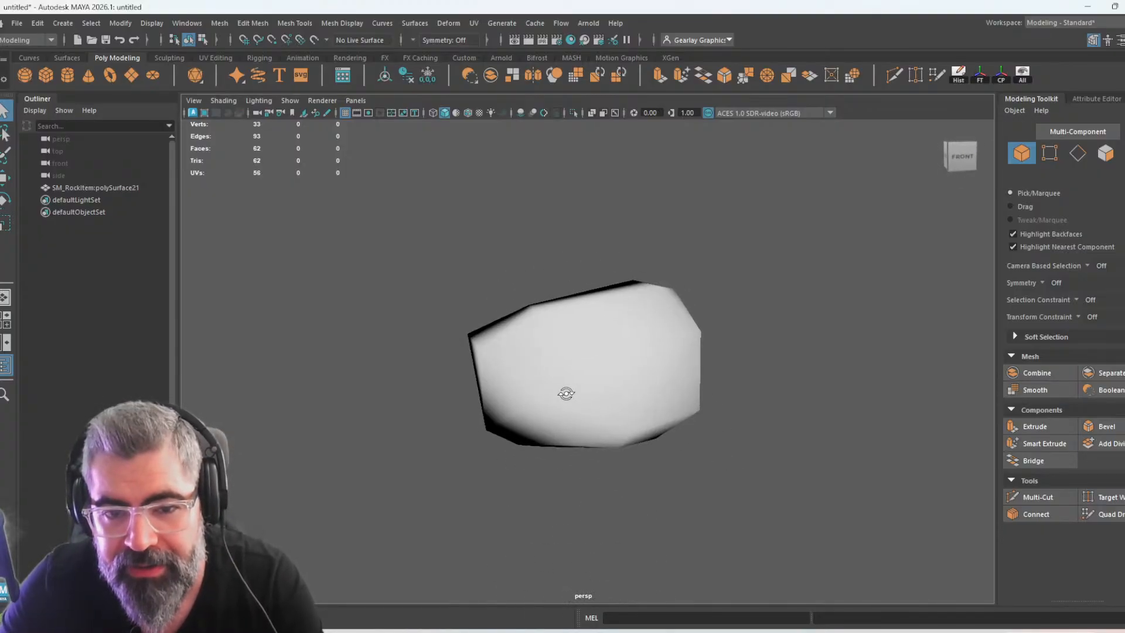
Select the rock mesh with the Move tool and check its pivot position relative to the grid, then deselect it
left_click(656, 372)
key("e")
key("w")
scroll(680, 404, "down", 5)
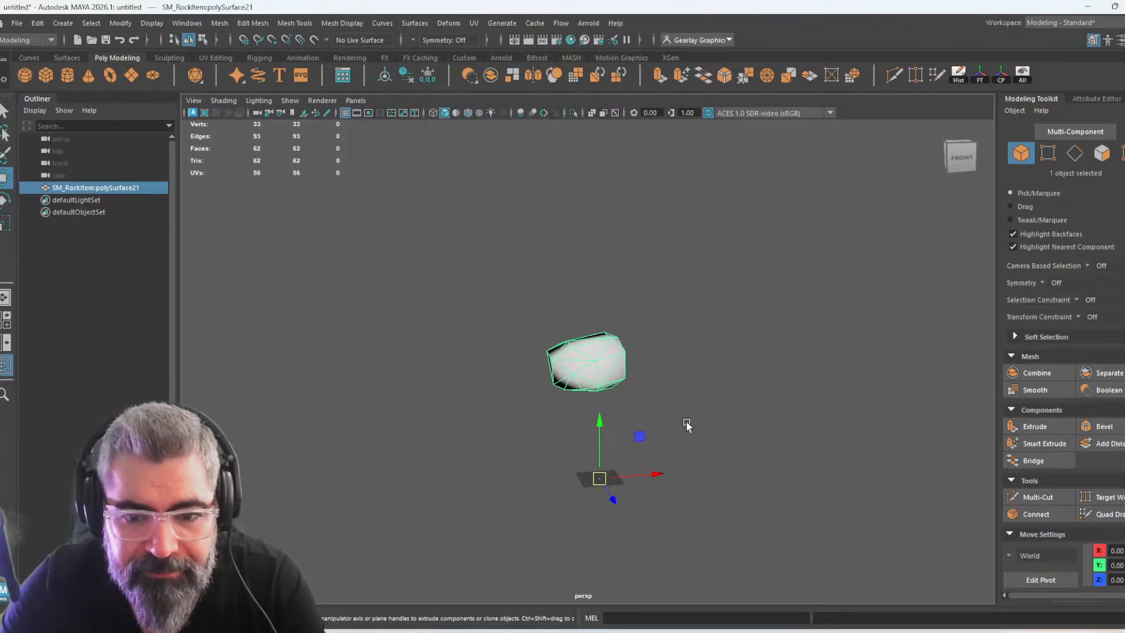
left_click_drag(404, 435, 507, 463, "alt")
key("ctrl+space")
key("ctrl+space")
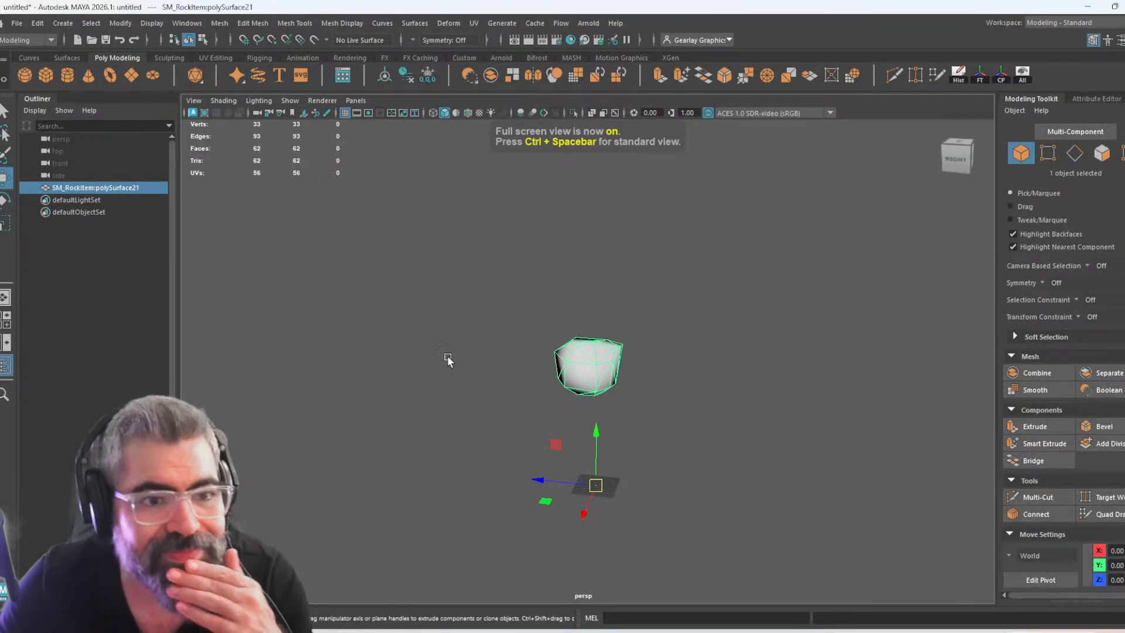
left_click(731, 462)
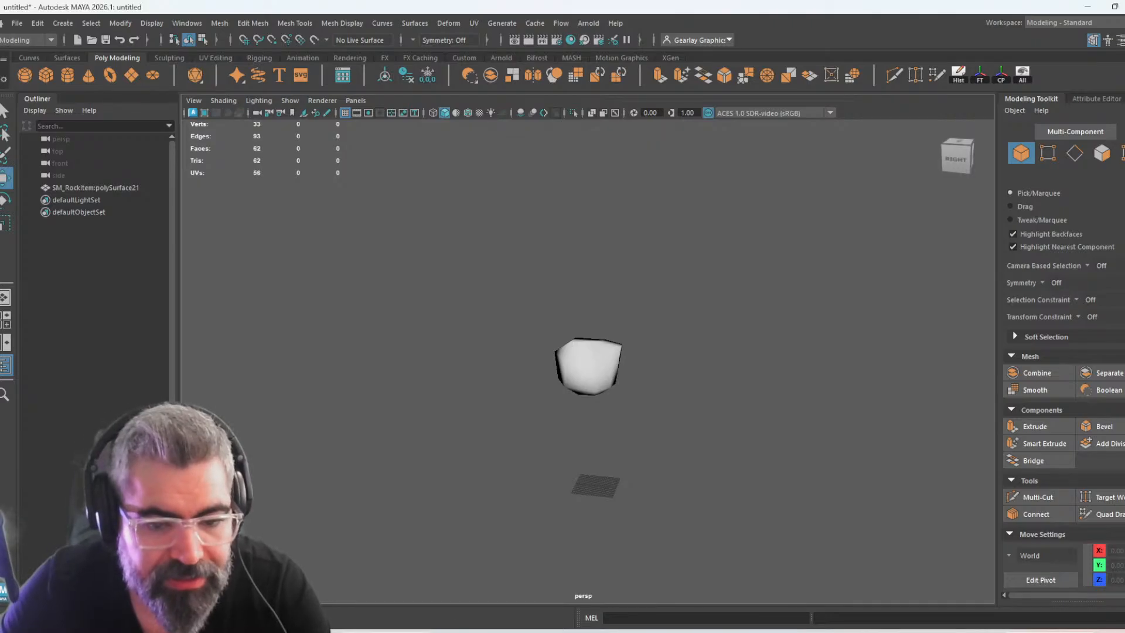
Switch to File Explorer and look through the exported tree meshes in OBJs > trees > To_UE5, returning to OBJs
key("alt+Tab")
left_click(572, 391)
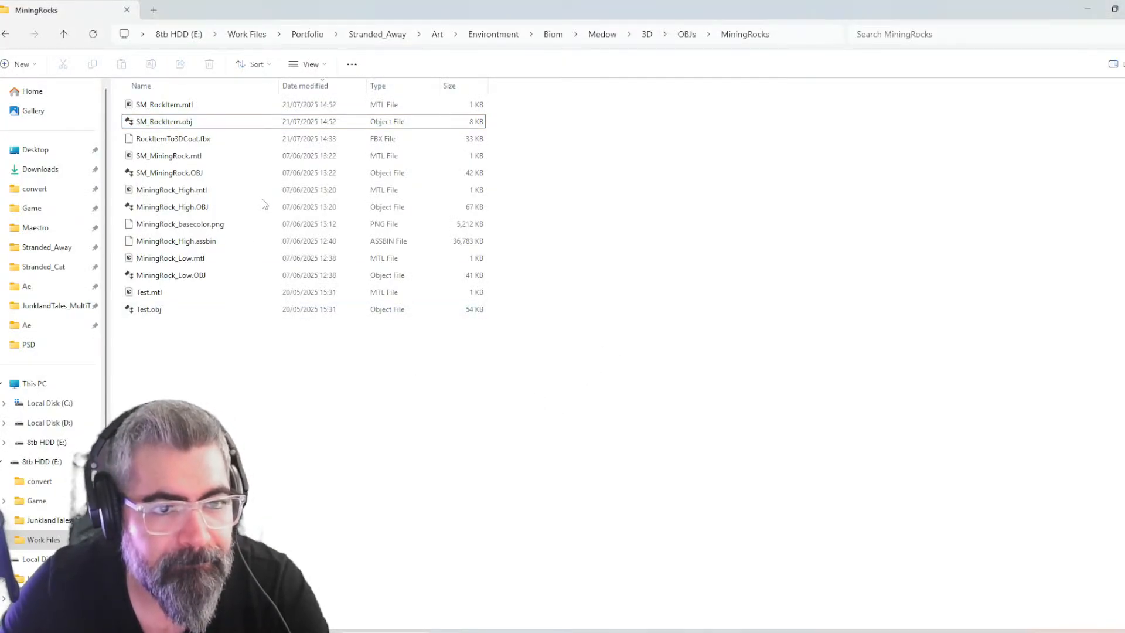
left_click(687, 35)
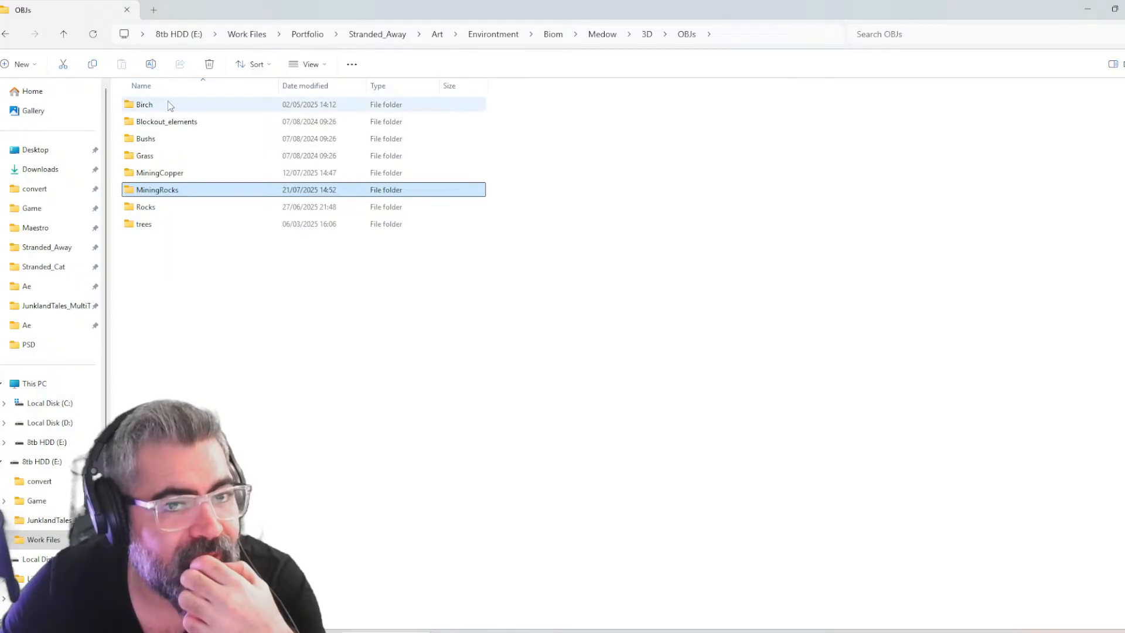
double_click(169, 224)
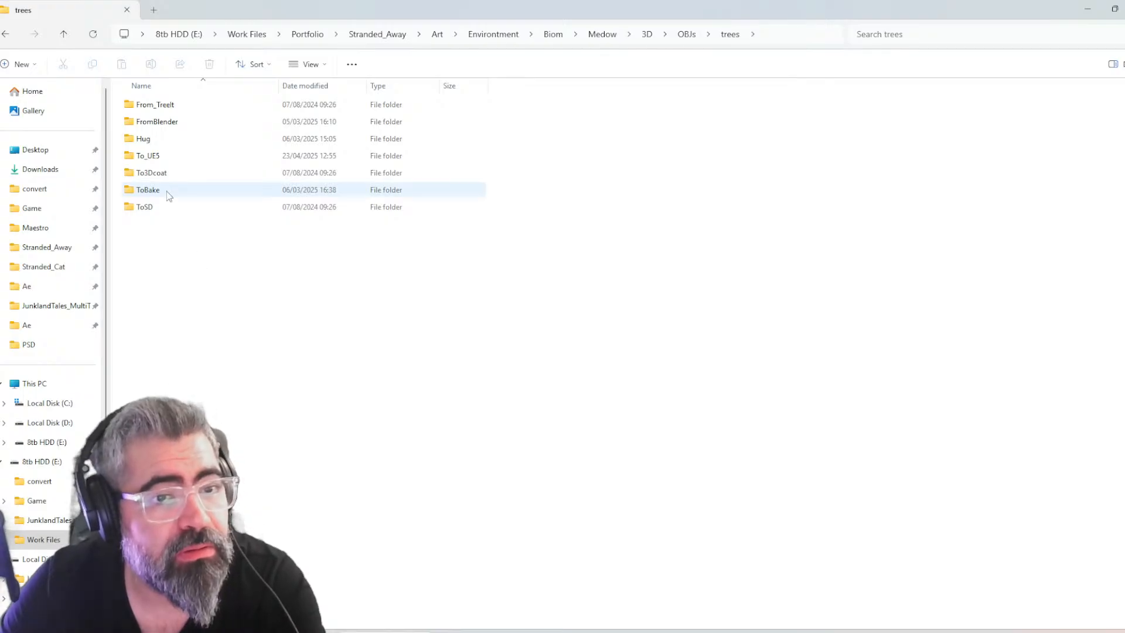
double_click(171, 157)
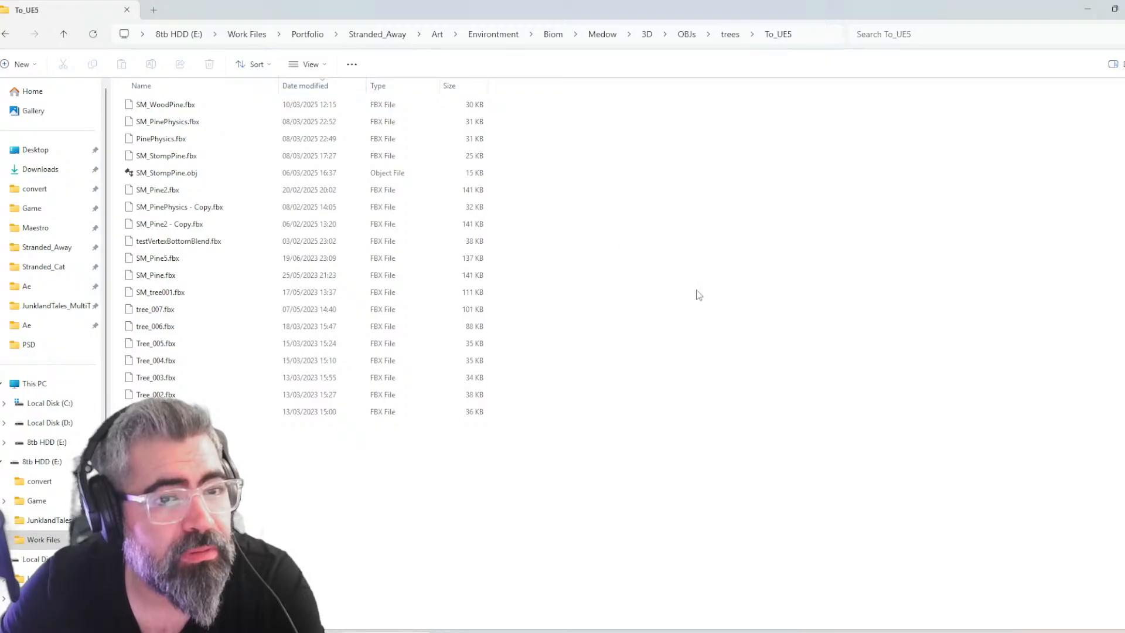
key("alt+Up")
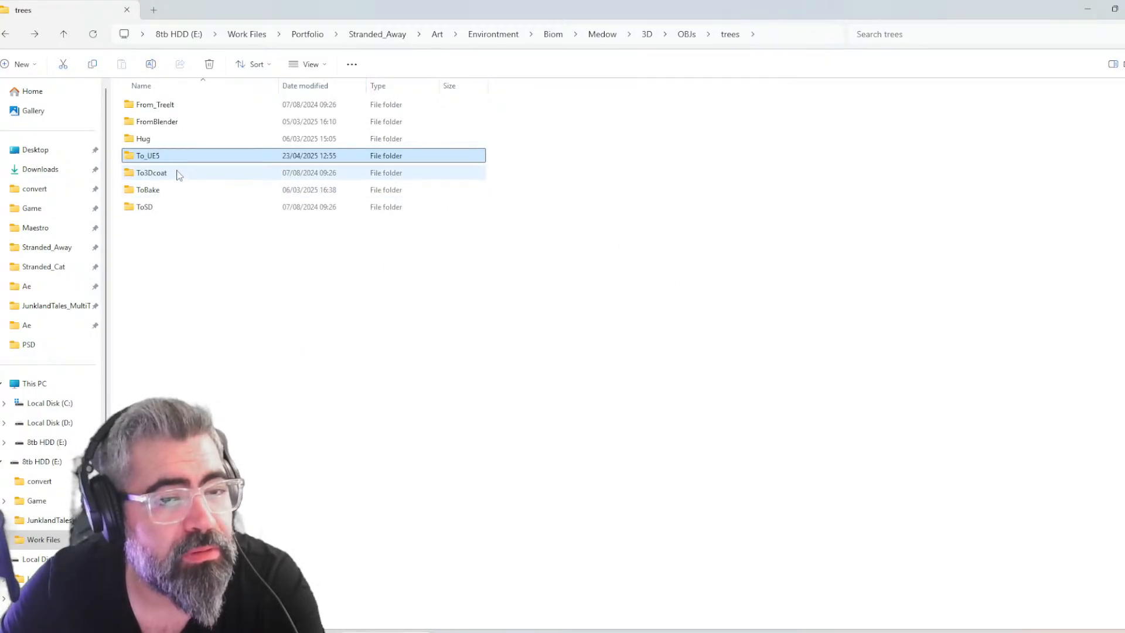
key("alt+Up")
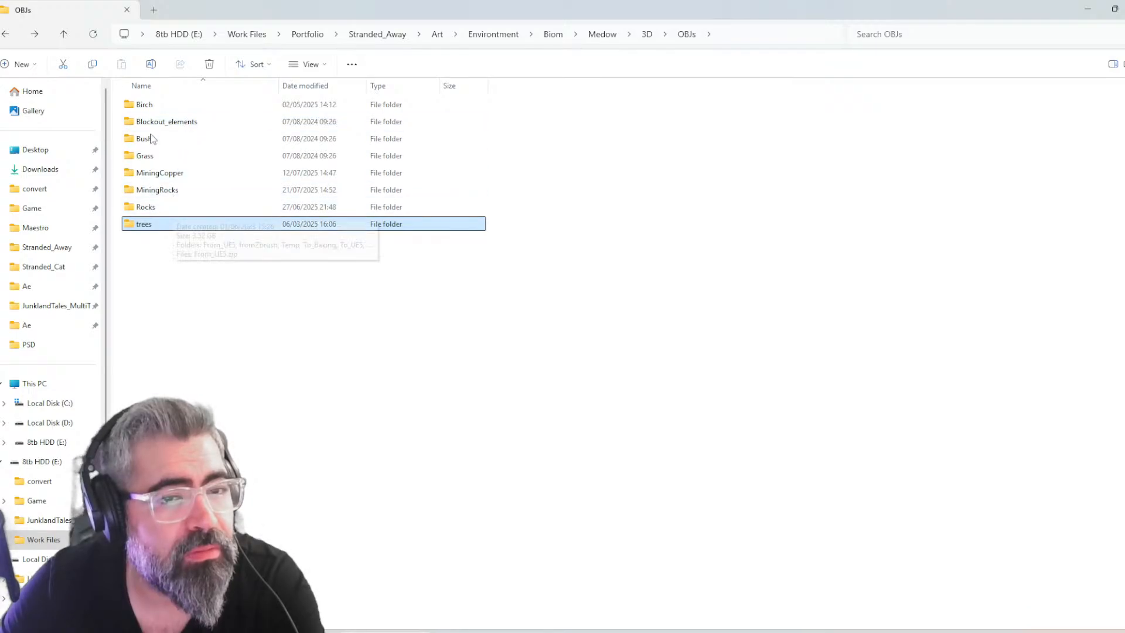
Open the Birch folder and sort its files by date modified to review the birch wood meshes
double_click(144, 104)
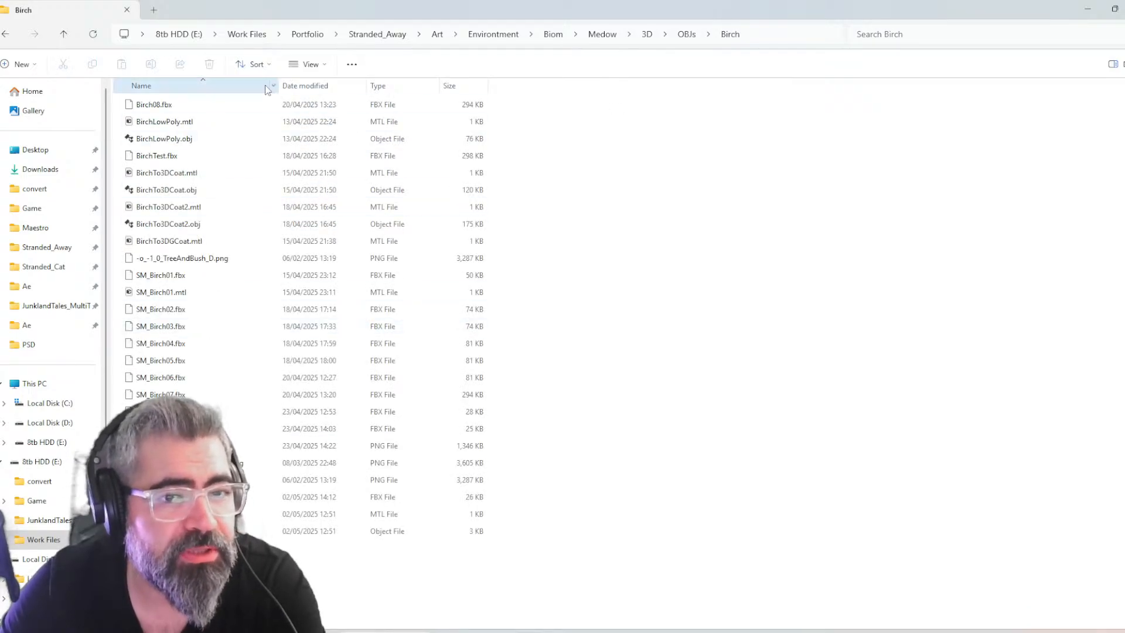
left_click(226, 86)
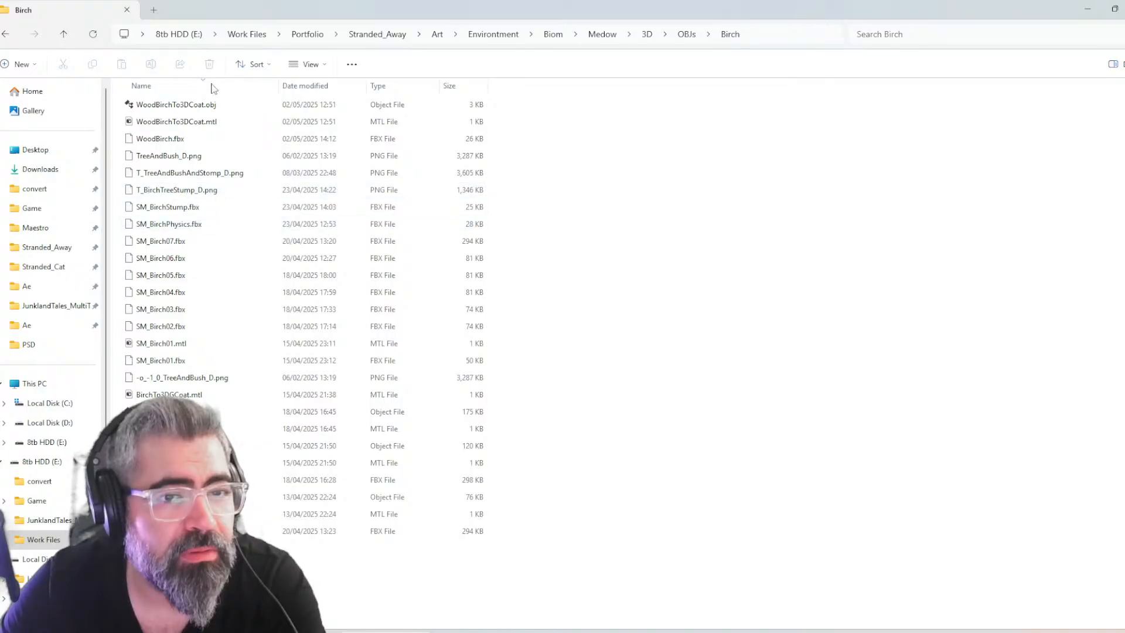
left_click(336, 86)
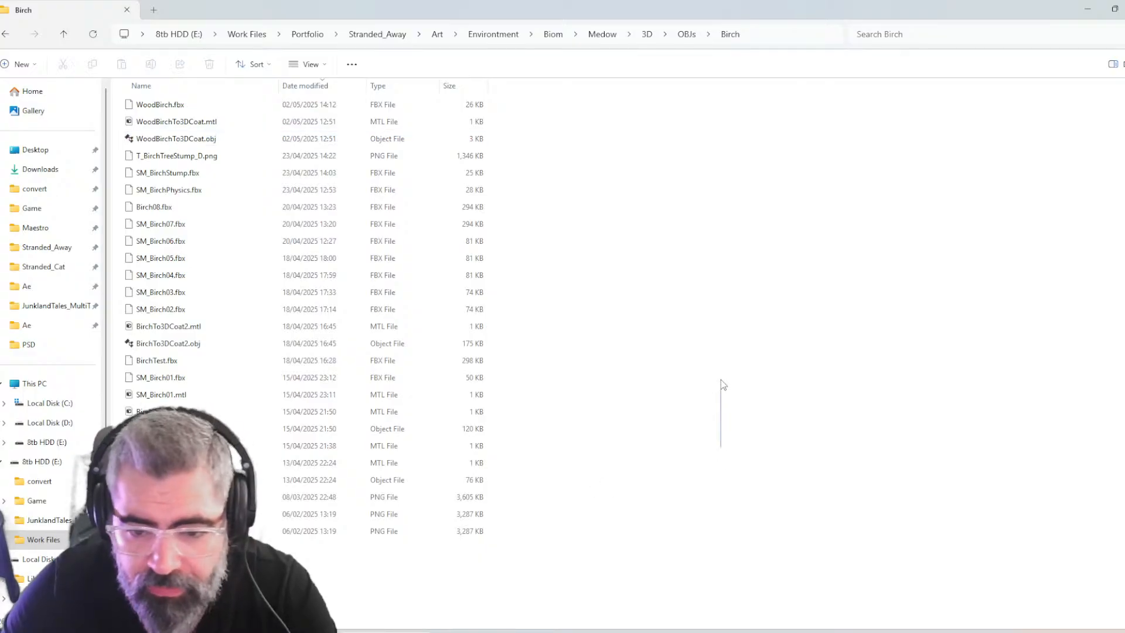
right_click(721, 382)
Switch back to Unreal Editor and locate the rock data asset's static mesh, SM_WoodPine, in the Content Browser
left_click(703, 632)
key("ctrl+space")
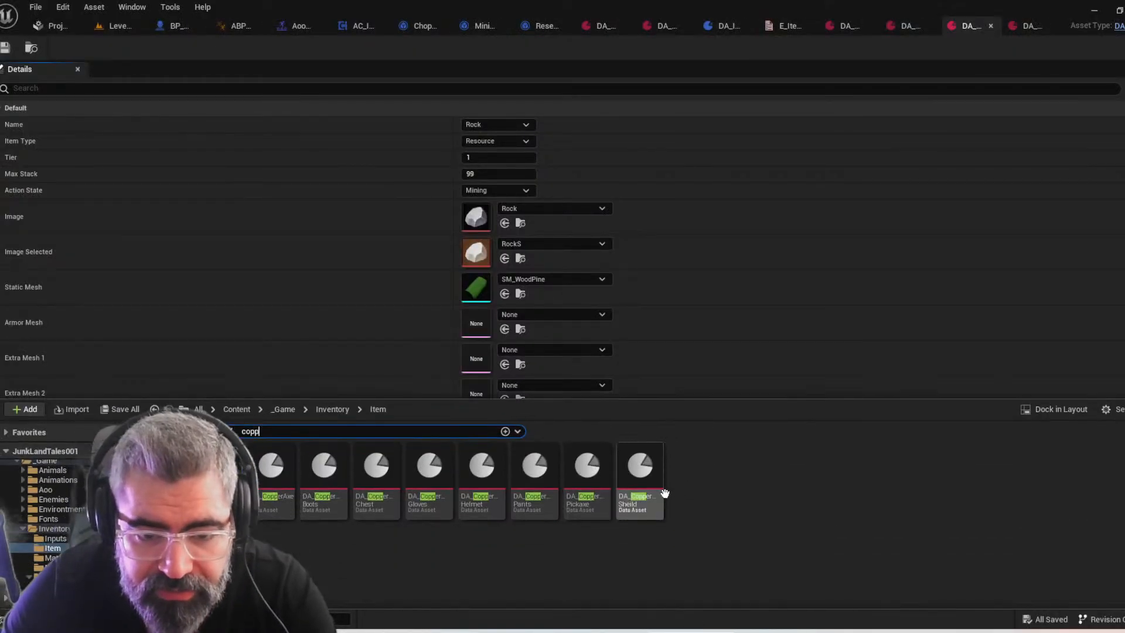
left_click(520, 296)
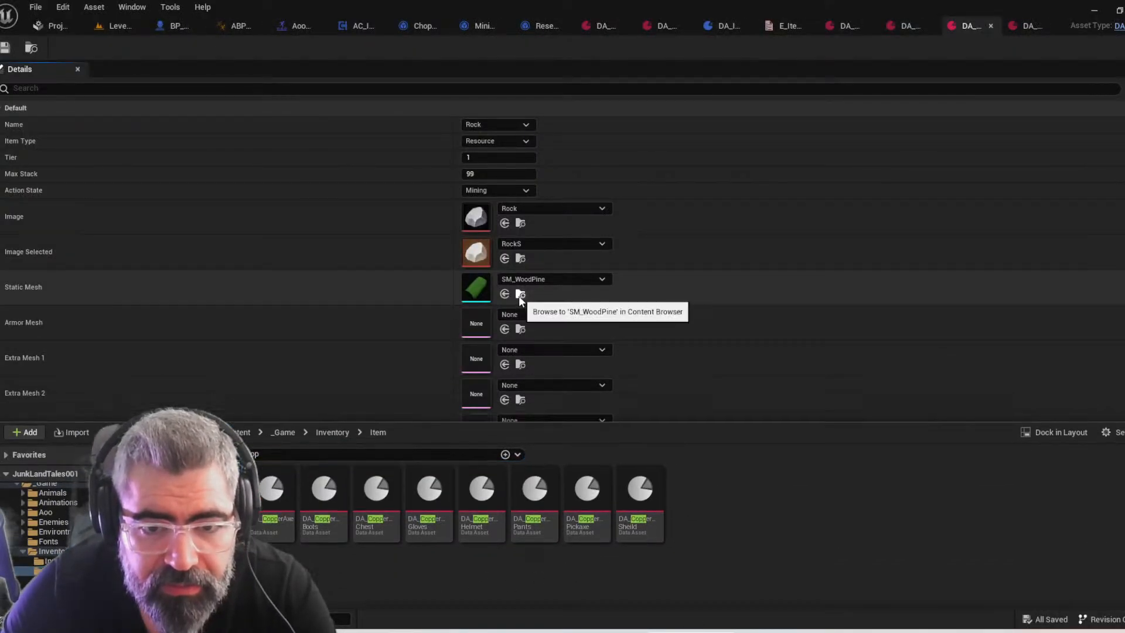
Locate the rock asset's current static mesh in the Content Browser, then look through Medow > 3D > OBJs in File Explorer
left_click(520, 294)
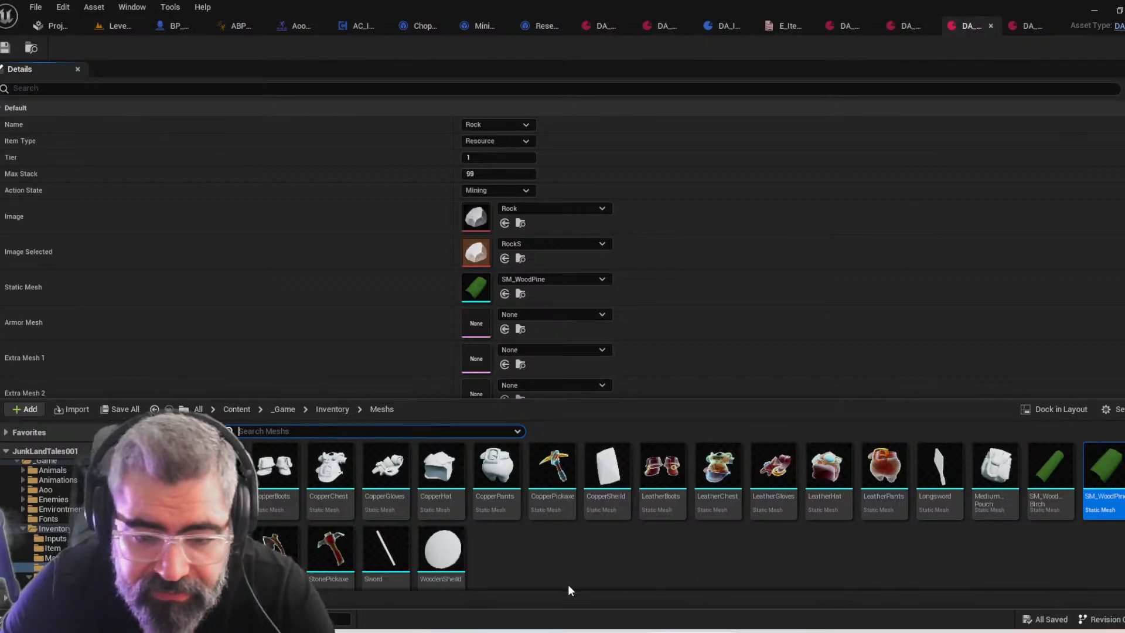
mouse_move(389, 632)
left_click(431, 586)
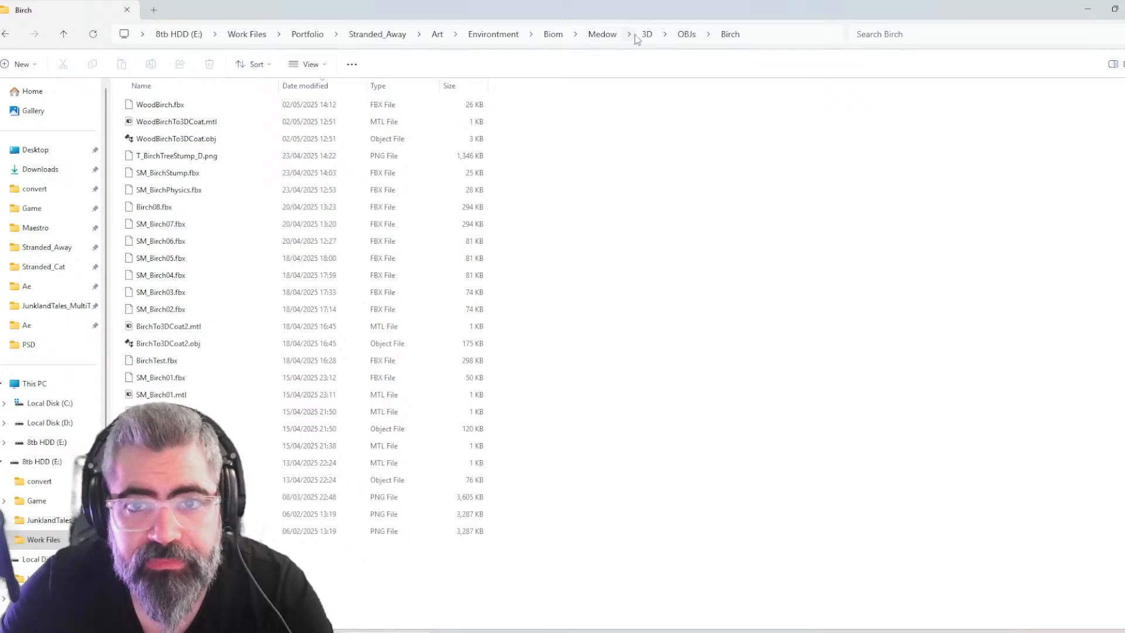
left_click(602, 35)
double_click(195, 106)
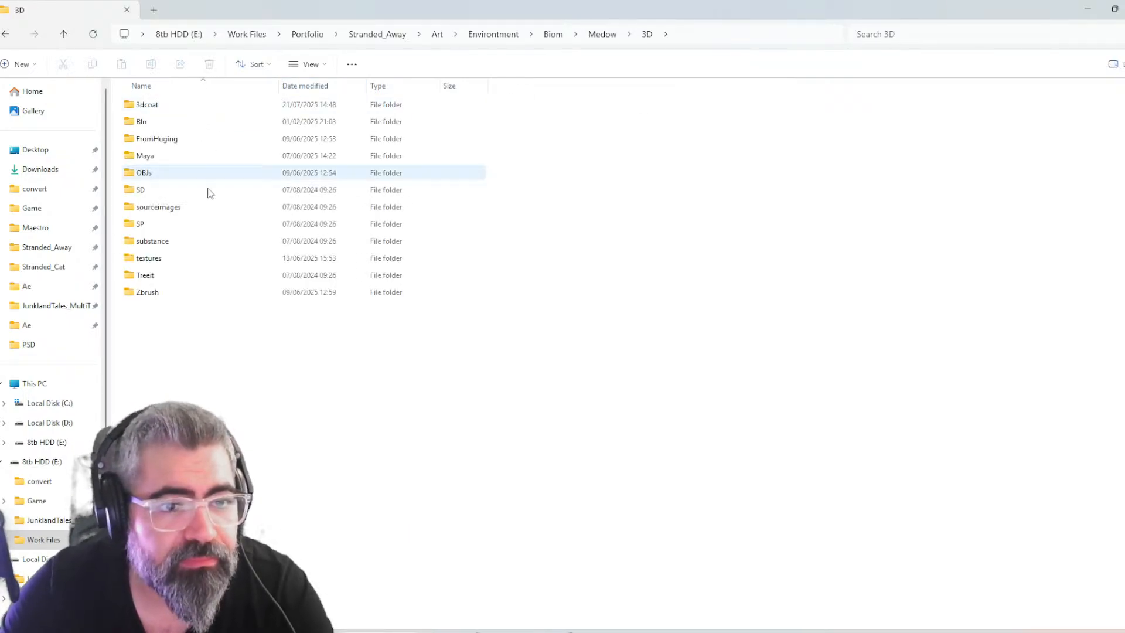
double_click(160, 175)
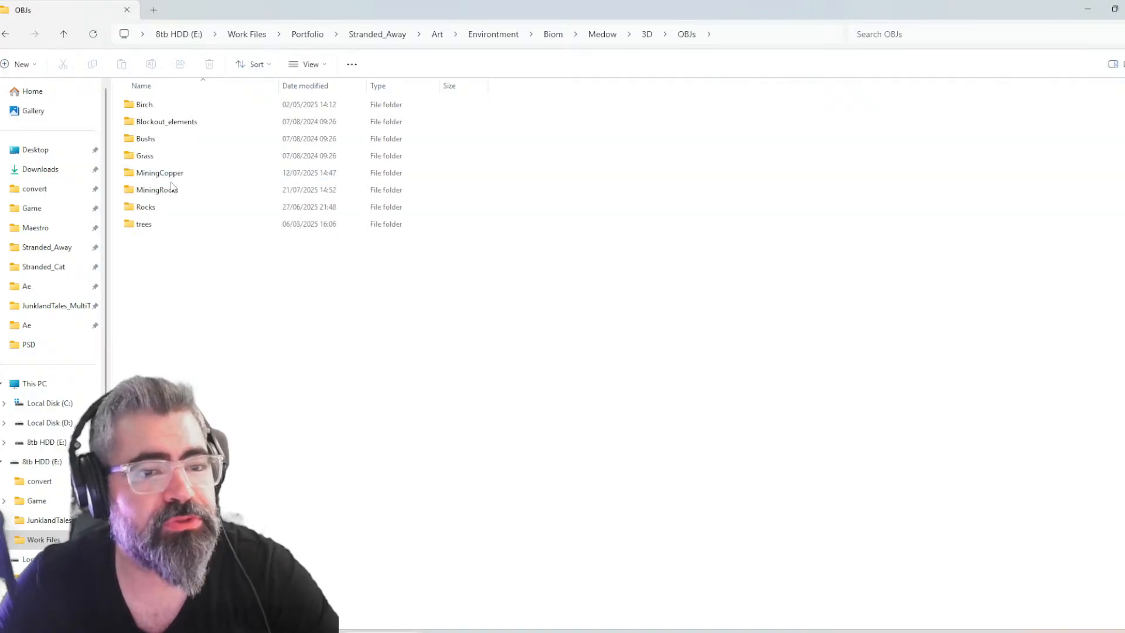
left_click(598, 35)
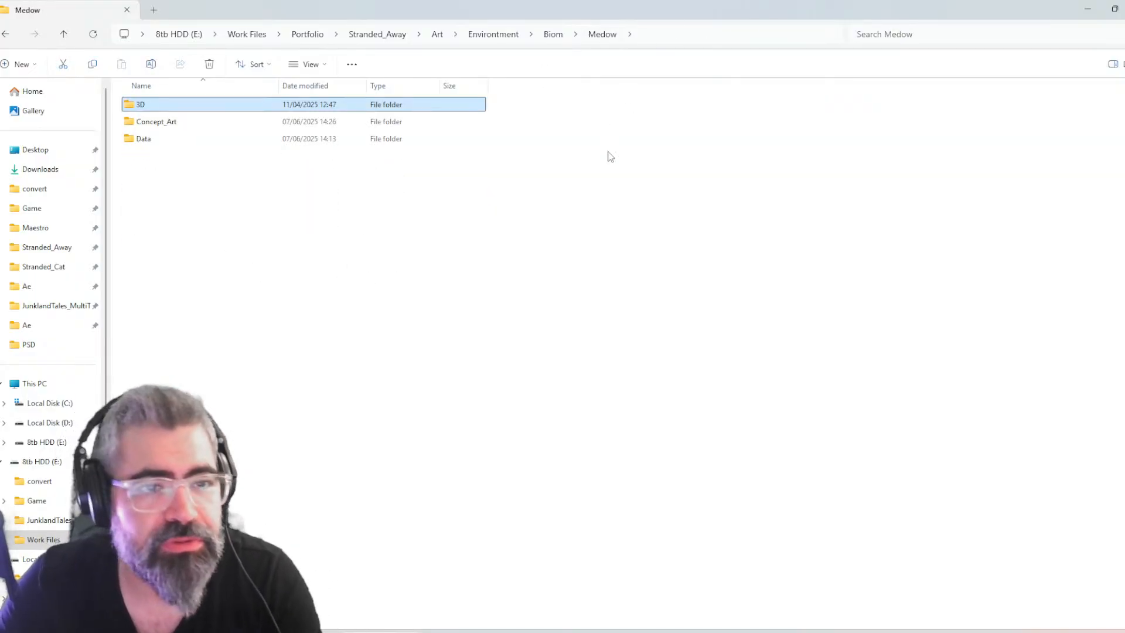
Check the source file path of SM_WoodPine in Unreal Editor and return to the matching OBJs folder in File Explorer
key("alt+Tab")
mouse_move(1112, 464)
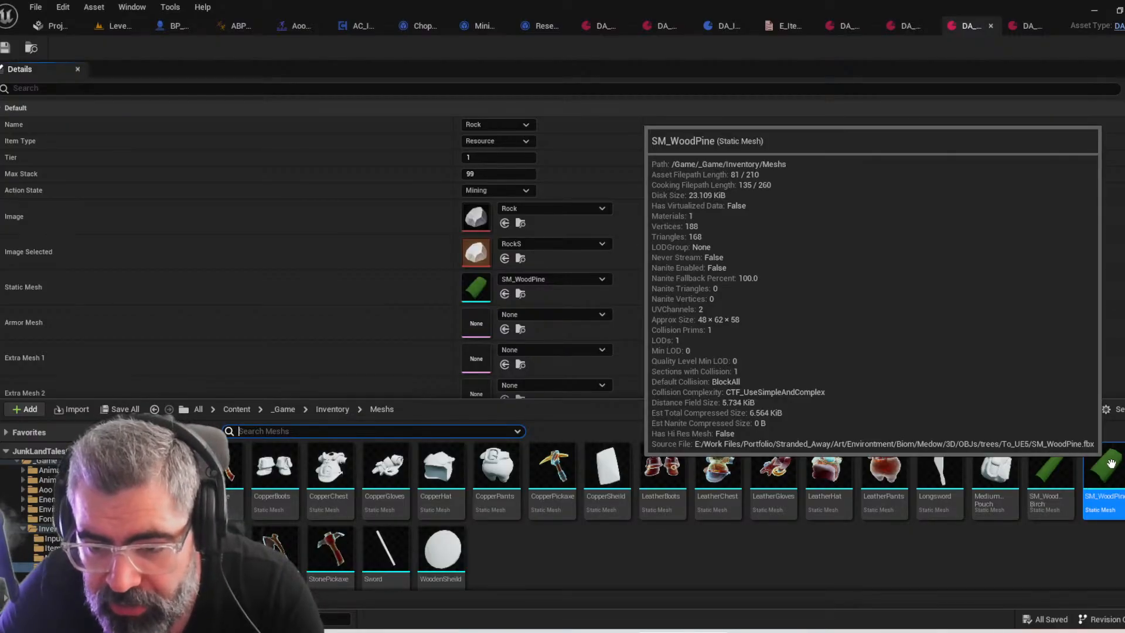
key("alt+Tab")
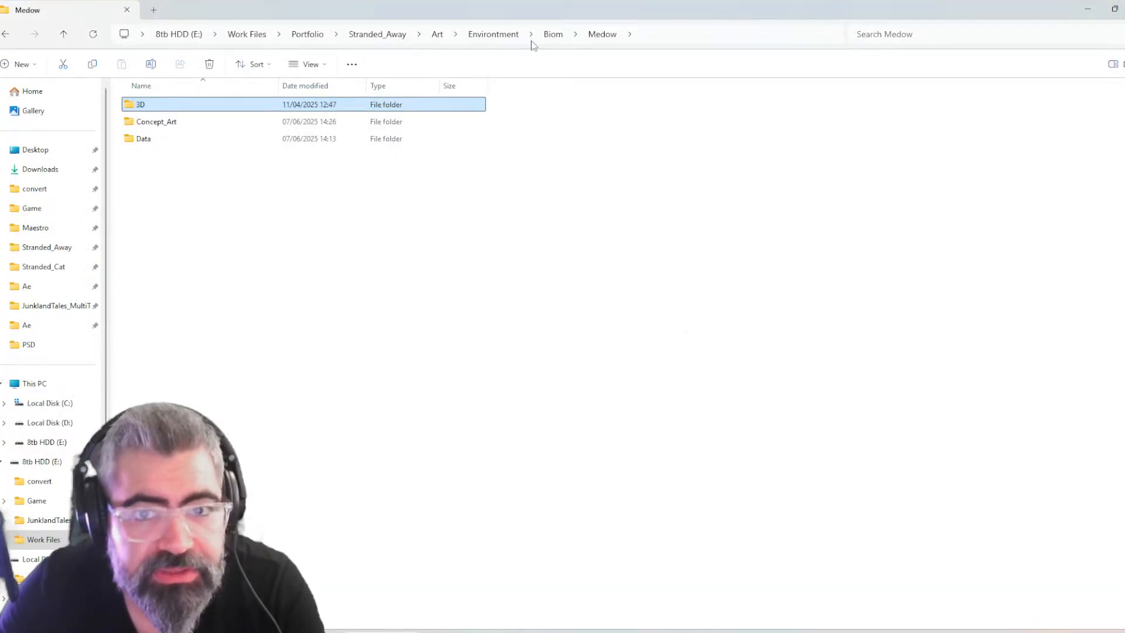
double_click(191, 110)
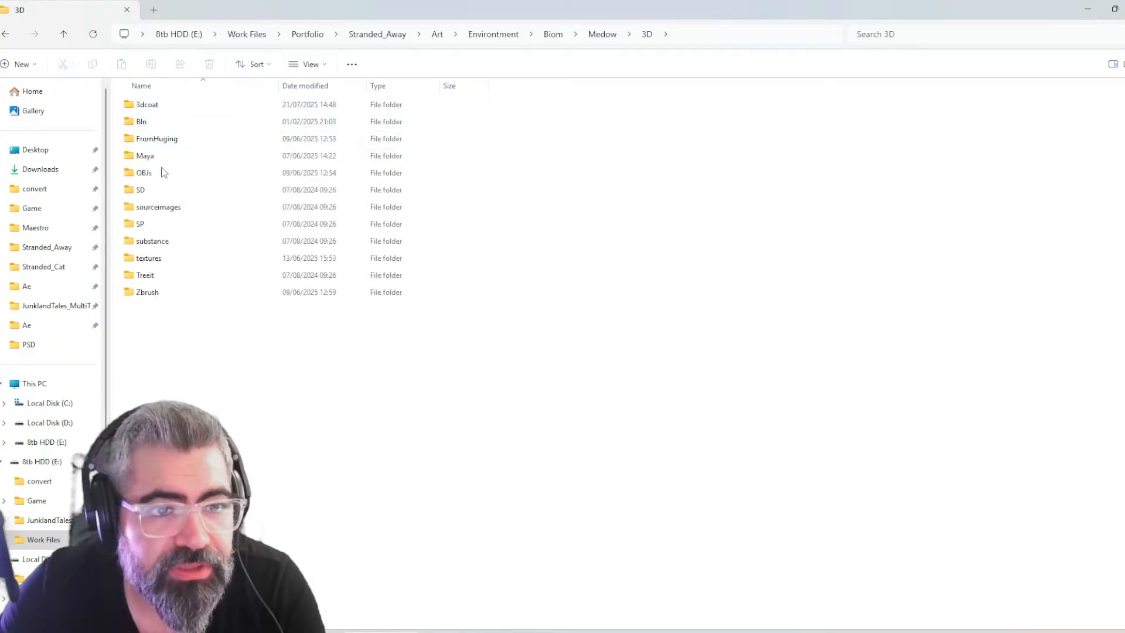
double_click(163, 174)
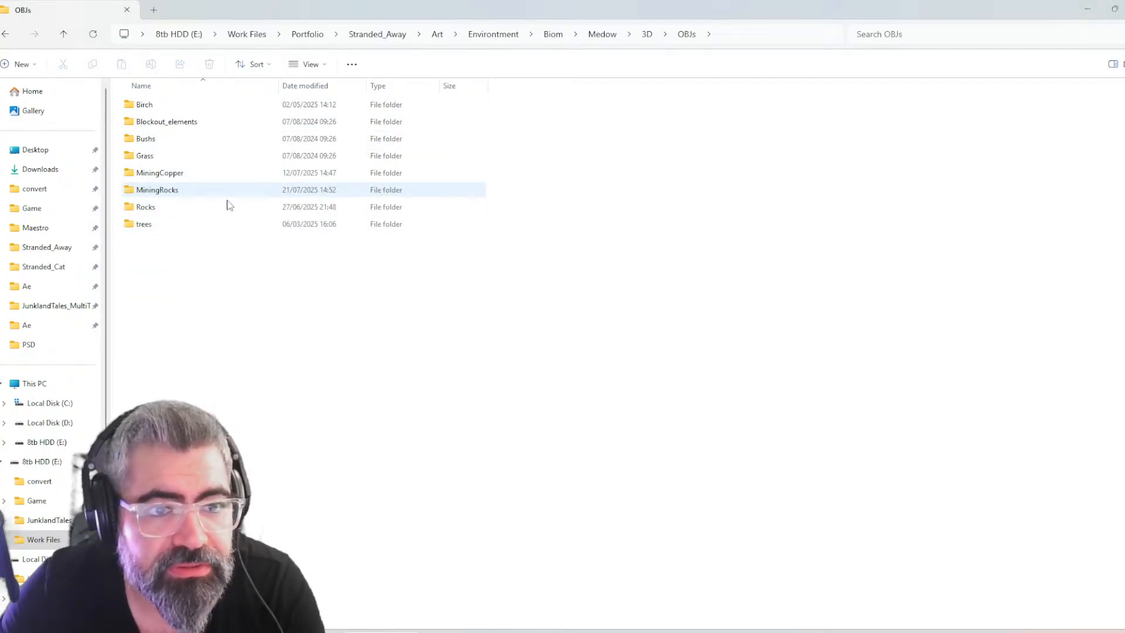
key("alt+Tab")
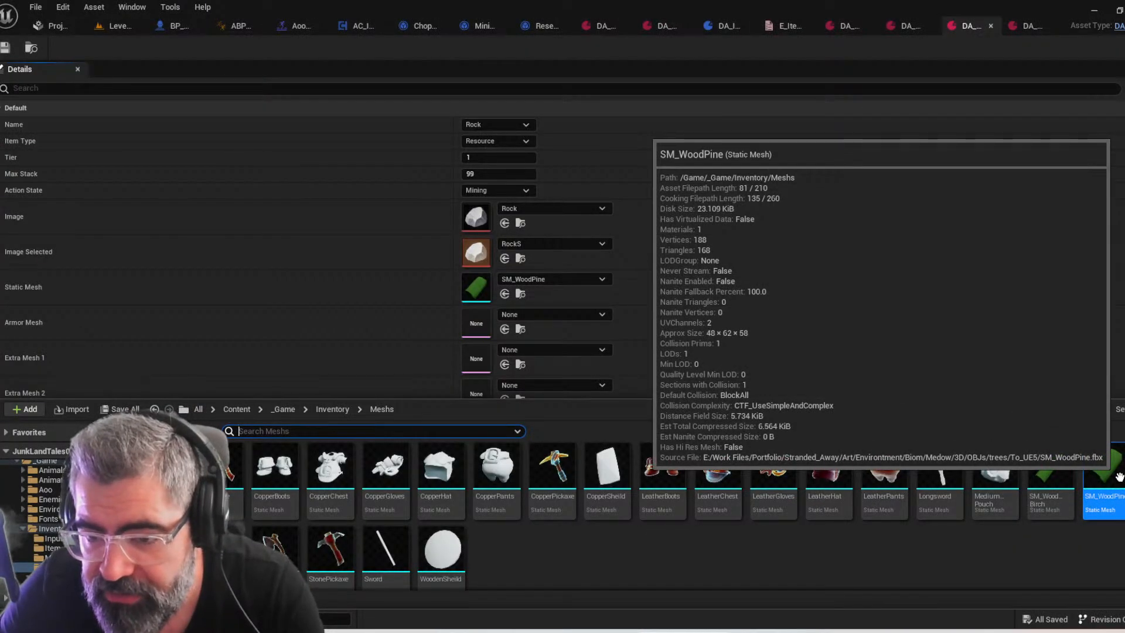
key("alt+Tab")
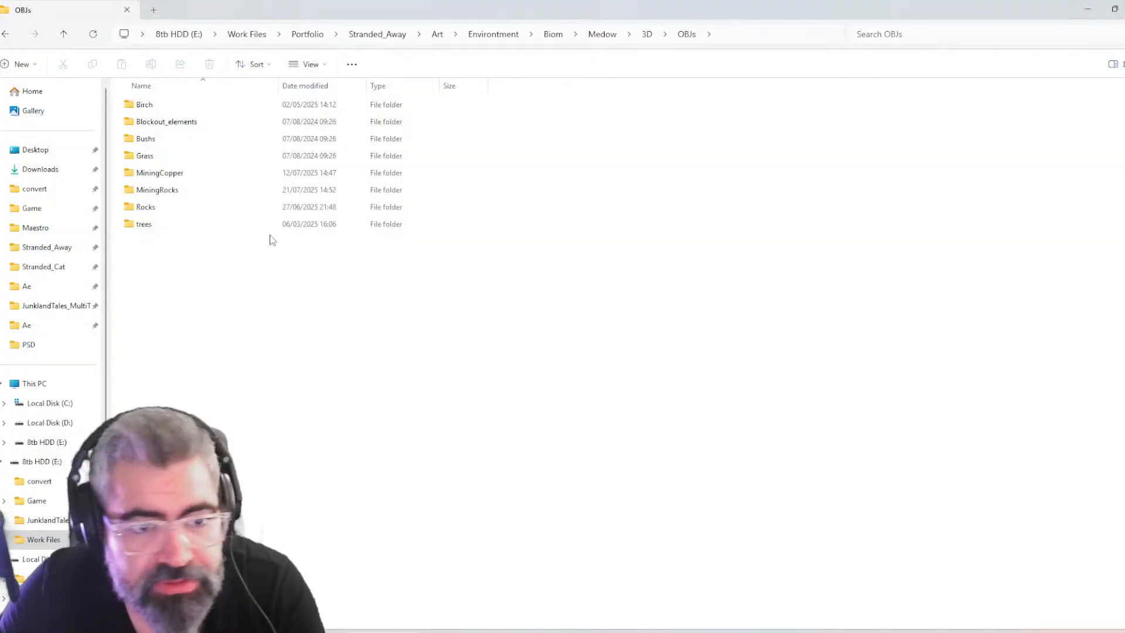
Import SM_WoodPine.fbx from trees > To_UE5 into the Maya scene as a size reference for the rock
double_click(169, 229)
double_click(179, 162)
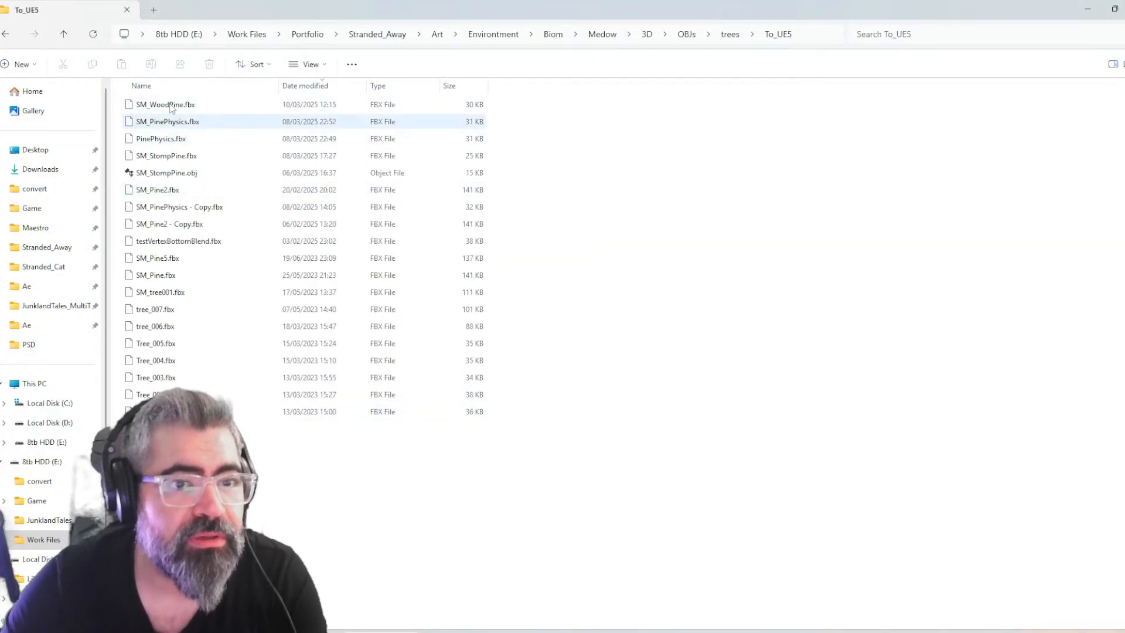
left_click(189, 109)
left_click_drag(207, 106, 507, 375)
key("alt+Tab")
key("alt+Tab")
left_click_drag(691, 470, 441, 432, "alt")
Select the rock mesh and center its pivot, then compare the rock with the wood mesh from another angle
left_click(580, 370)
left_click_drag(588, 412, 668, 425, "alt")
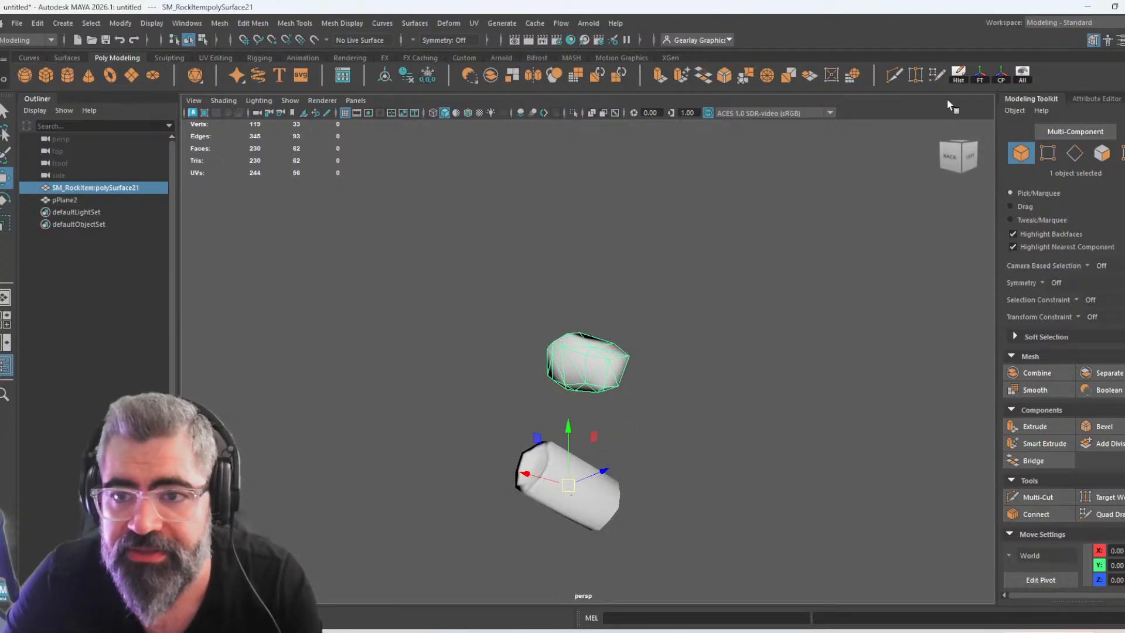
left_click(1001, 76)
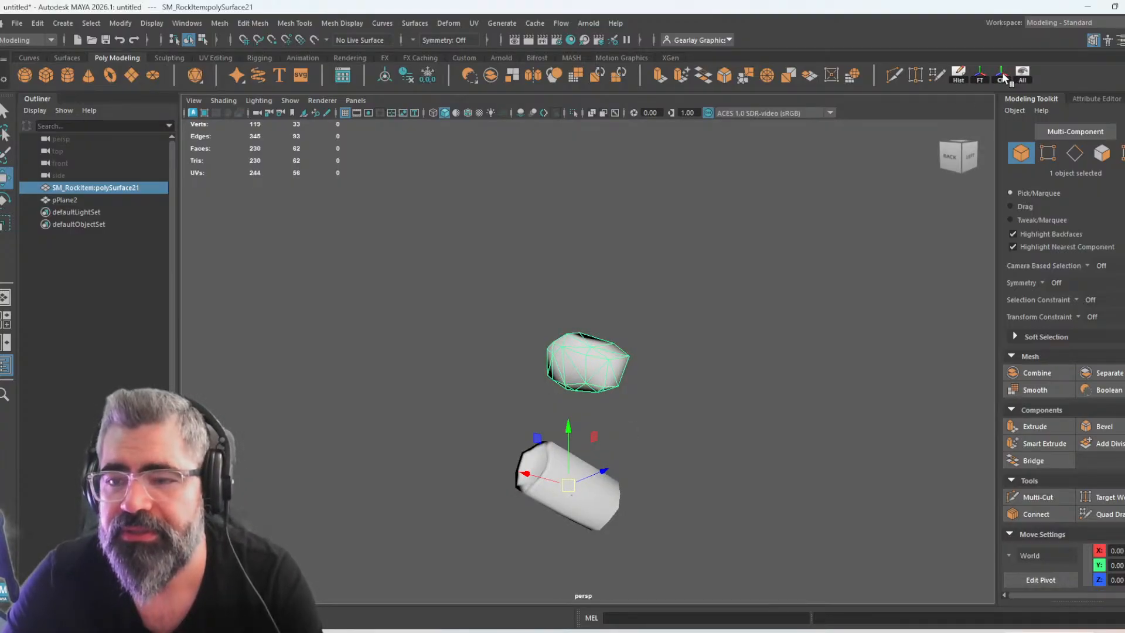
left_click_drag(803, 345, 637, 315, "alt")
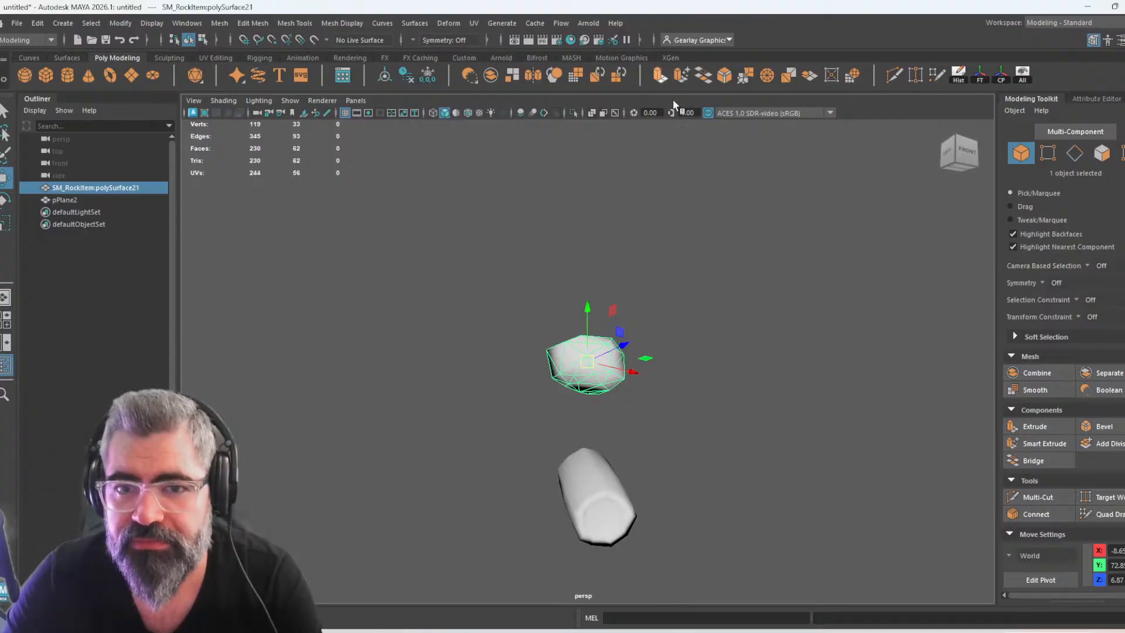
key("ctrl+space")
key("ctrl+space")
Copy the To_UE5 folder path and open it in the other File Explorer window showing the pickaxe obj folder
key("alt+Tab")
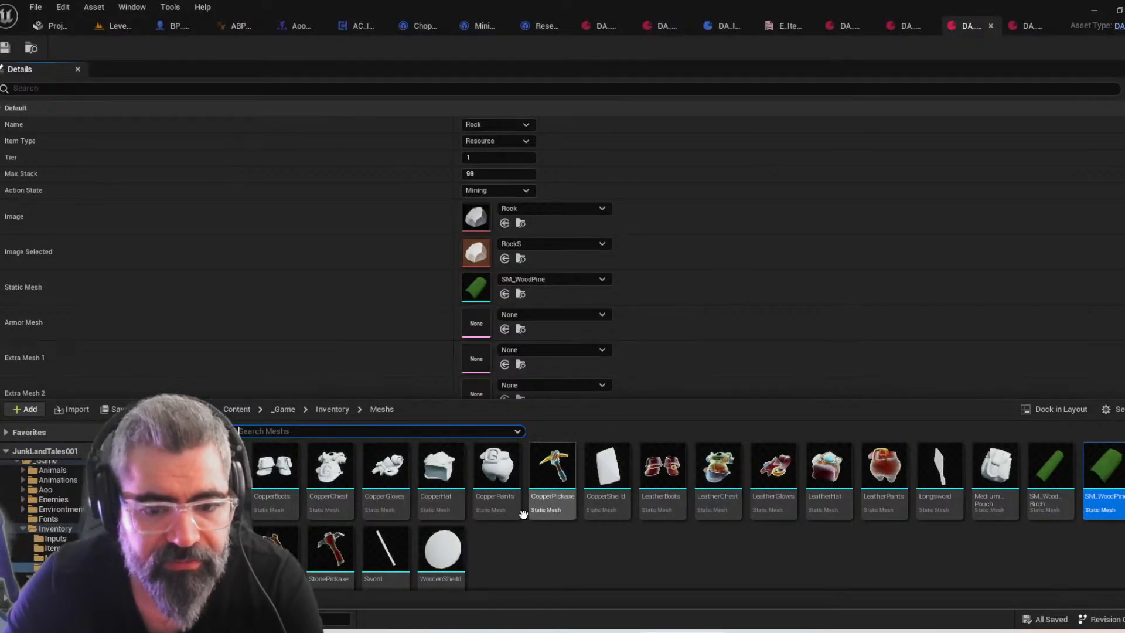
key("alt+Tab")
left_click(618, 368)
key("alt+Tab")
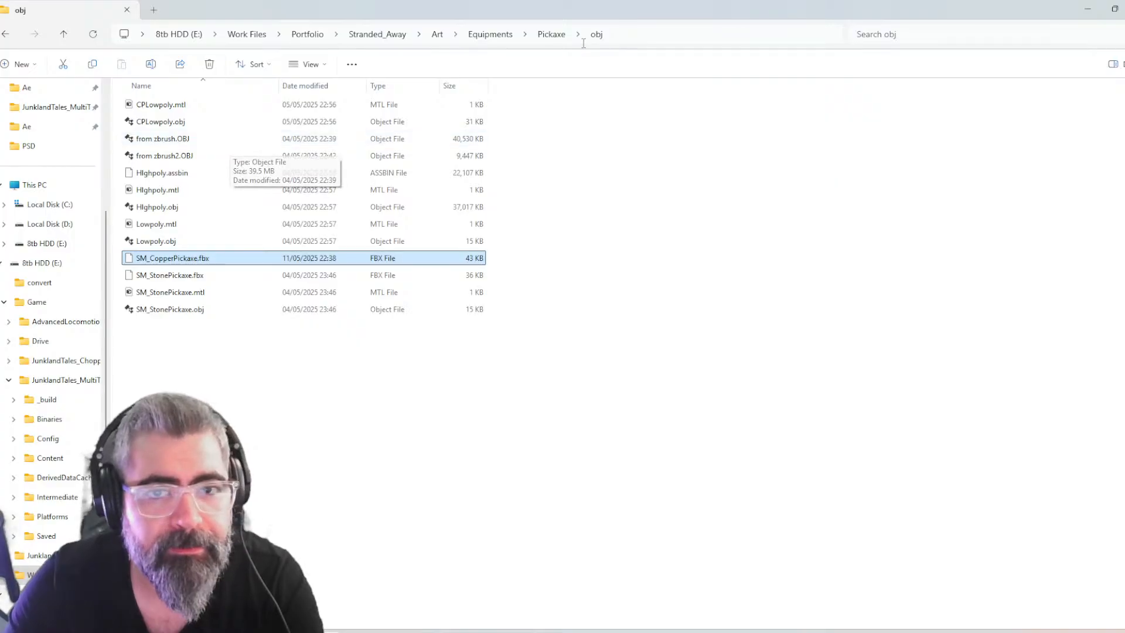
left_click(437, 35)
key("alt+Tab")
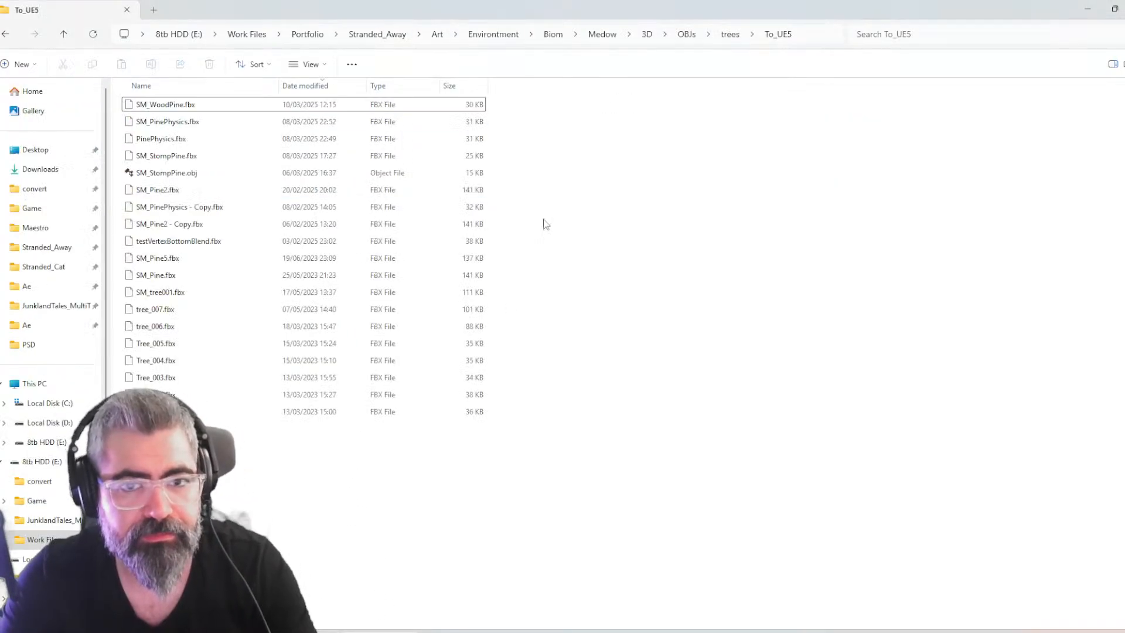
left_click(835, 36)
key("alt+Tab")
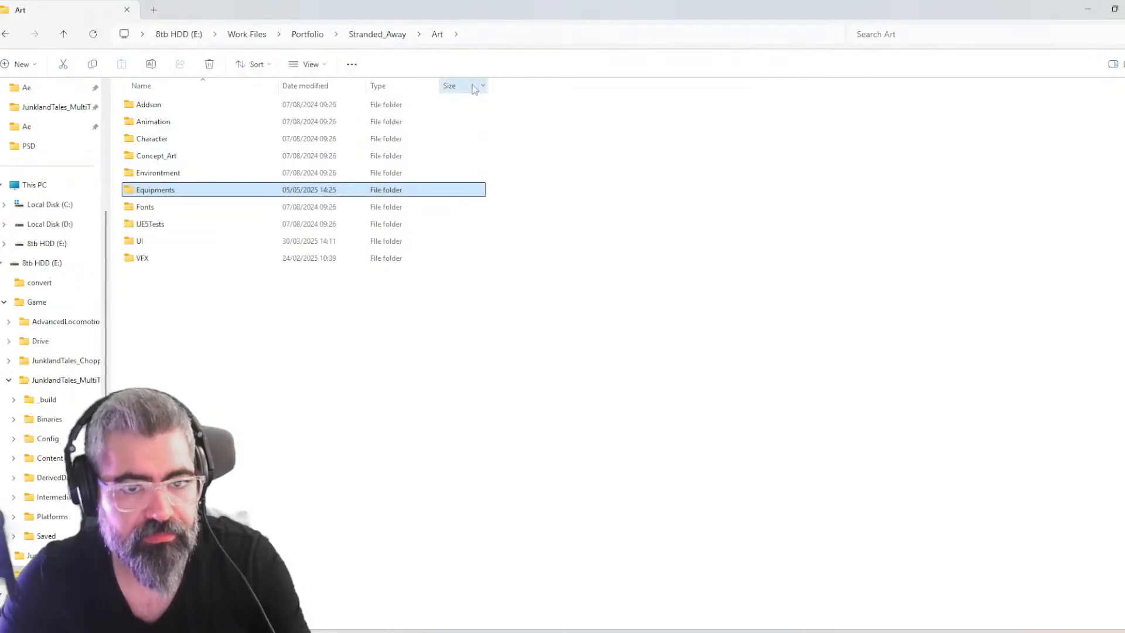
left_click(498, 36)
type("E:\\Work Files\\Portfolio\\Stranded_Away\\Art\\Environment\\Biom\\Medow\\3D\\OBJs\\trees\\To_UE5")
key("Return")
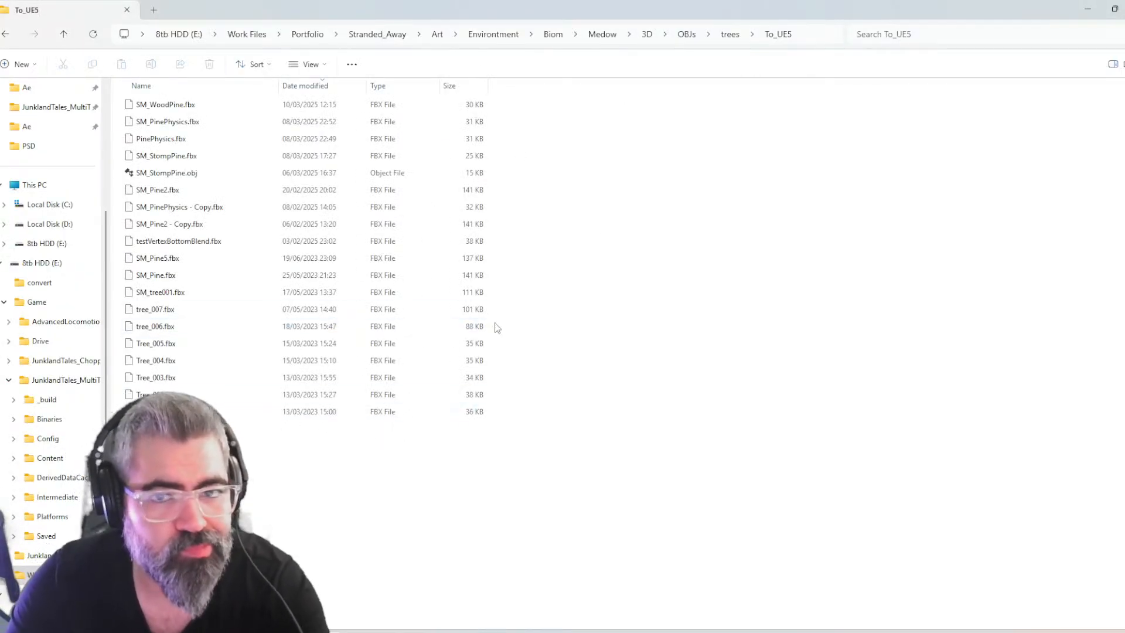
Go up to OBJs, open the MiningRocks folder and select SM_RockItem.obj
left_click(687, 35)
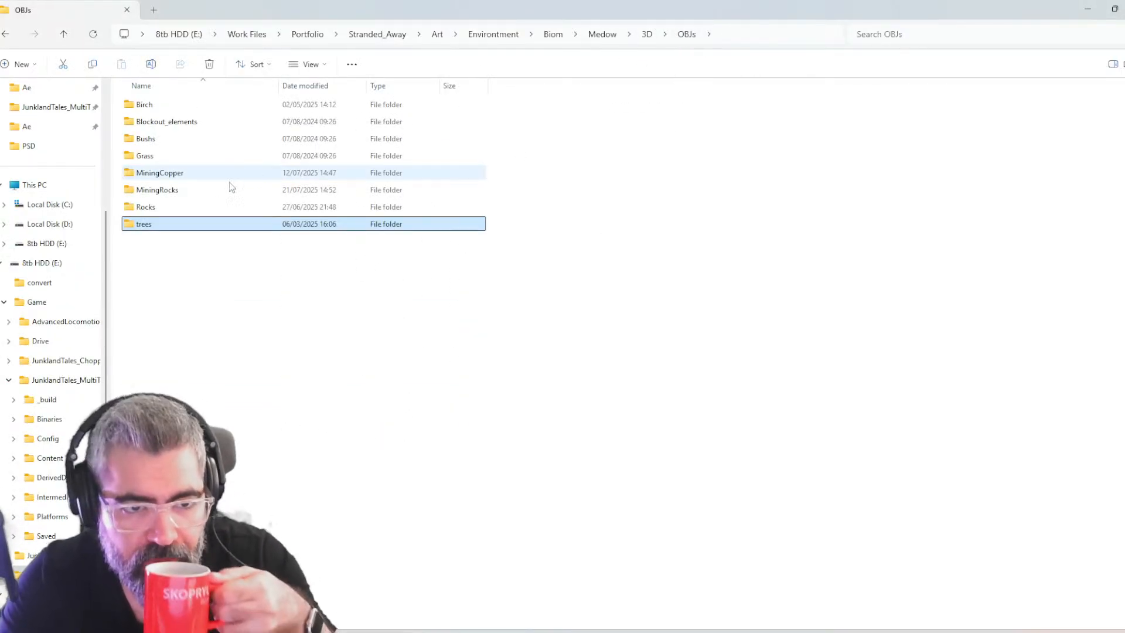
double_click(208, 189)
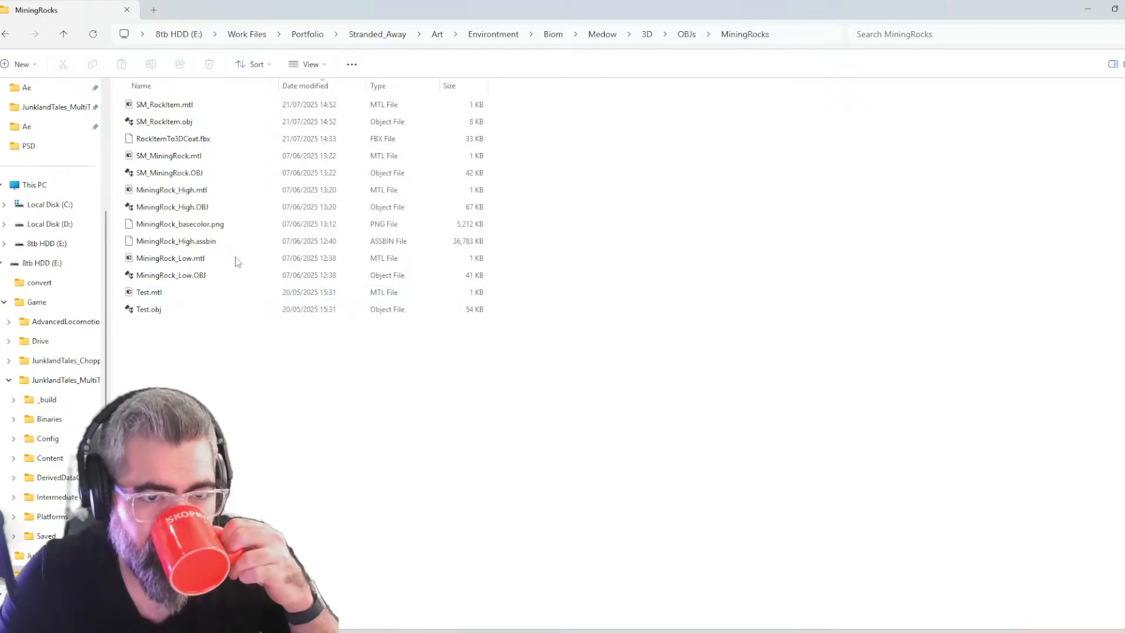
left_click(189, 129)
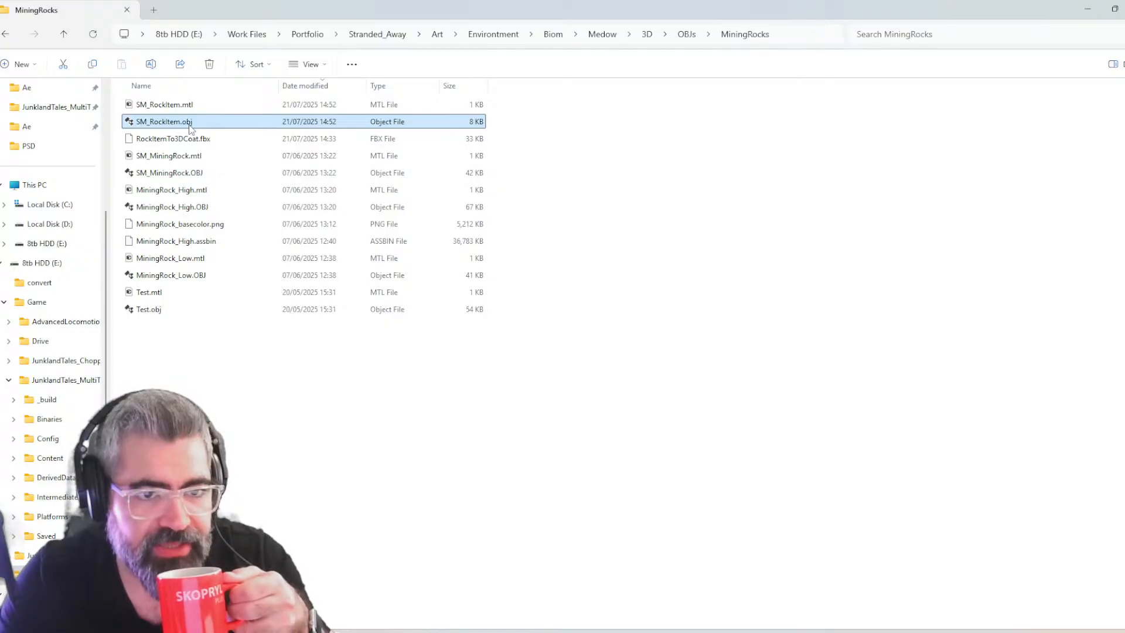
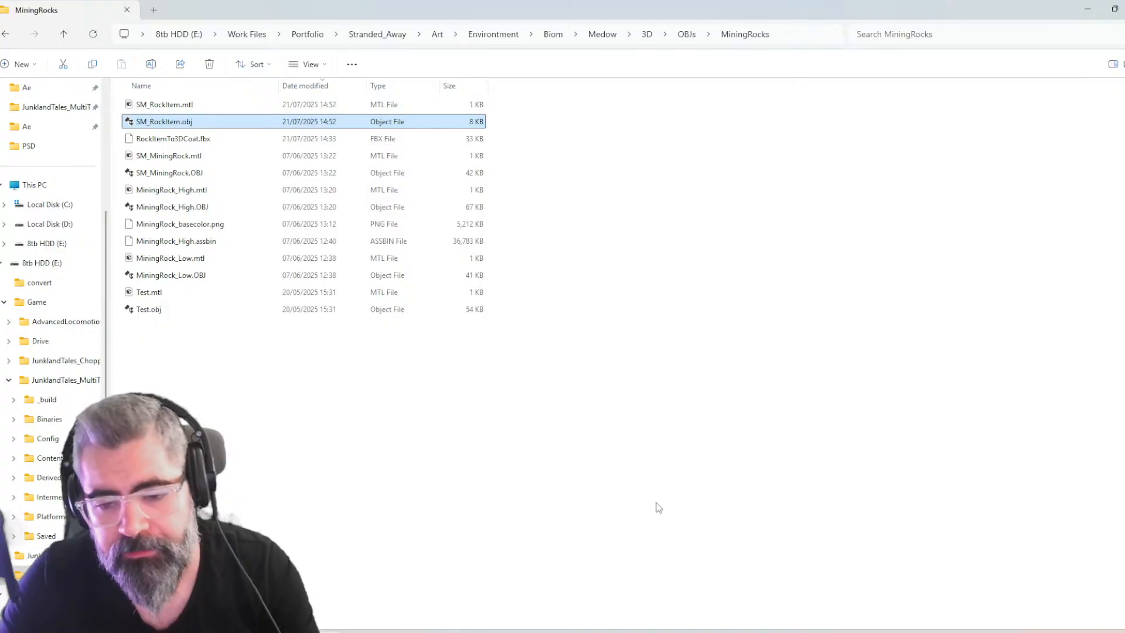
Go up to the 3D folder and open textures > MiningRocks
key("alt+Tab")
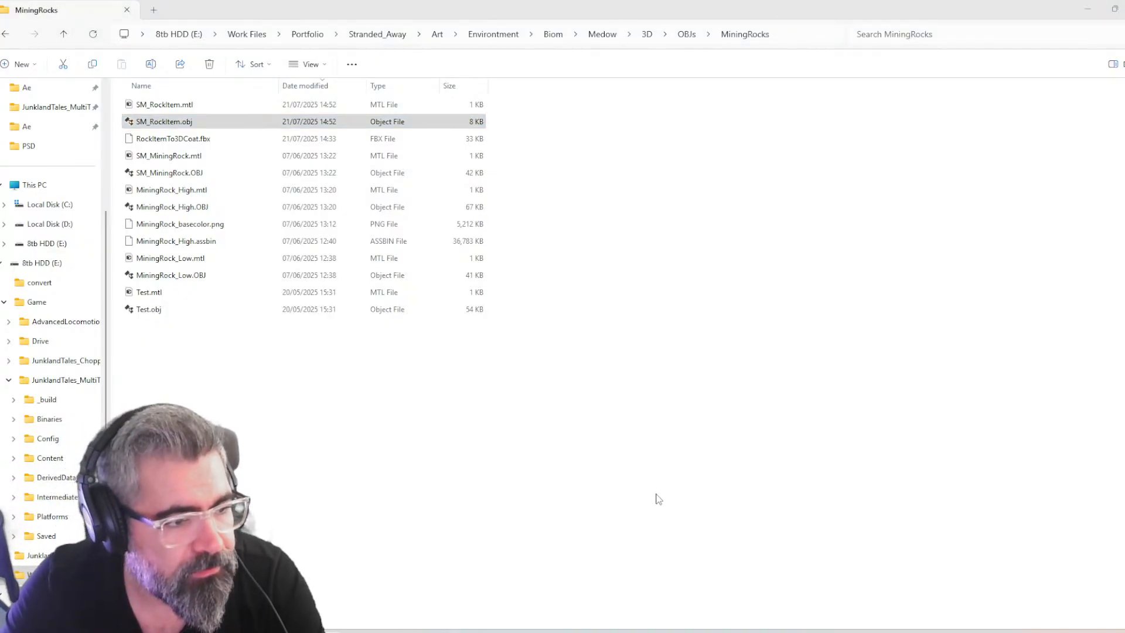
key("alt+Tab")
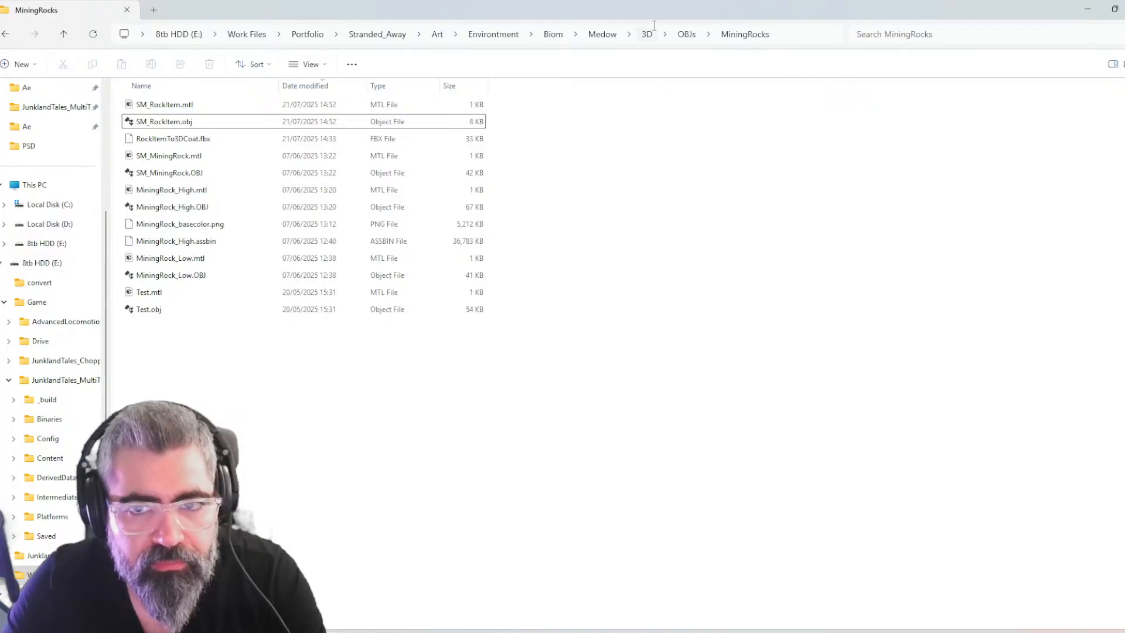
left_click(683, 34)
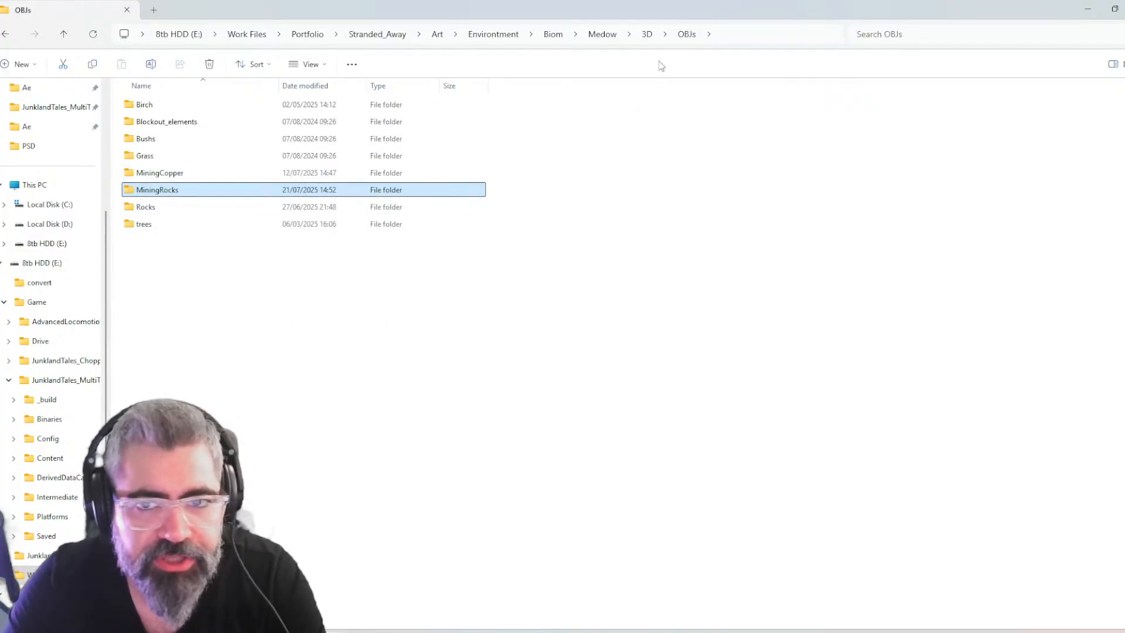
left_click(647, 35)
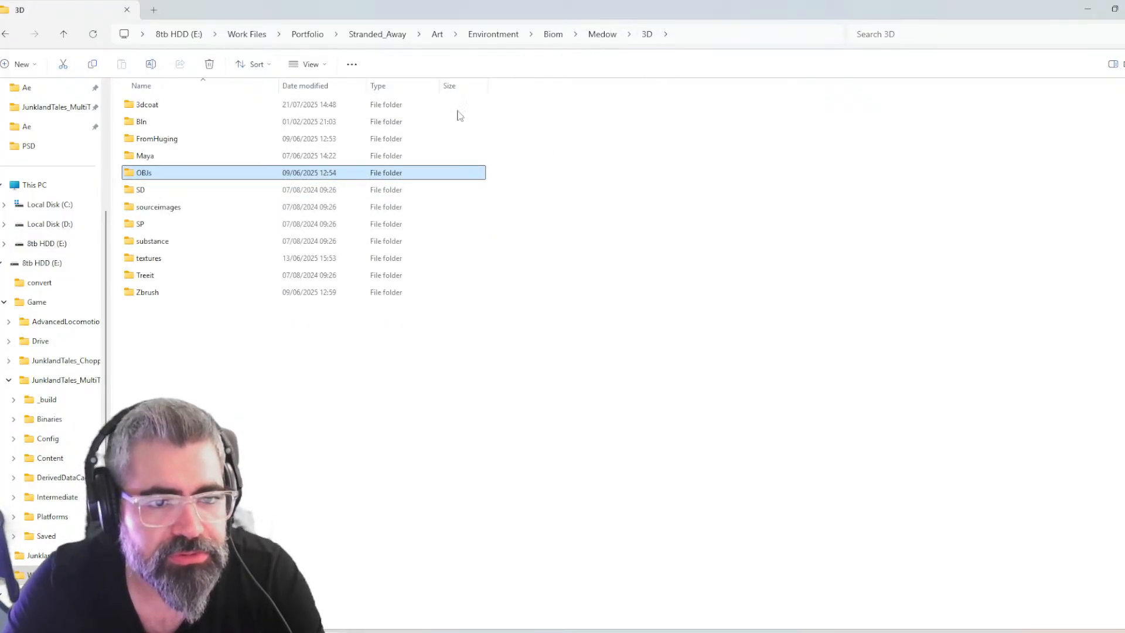
double_click(164, 257)
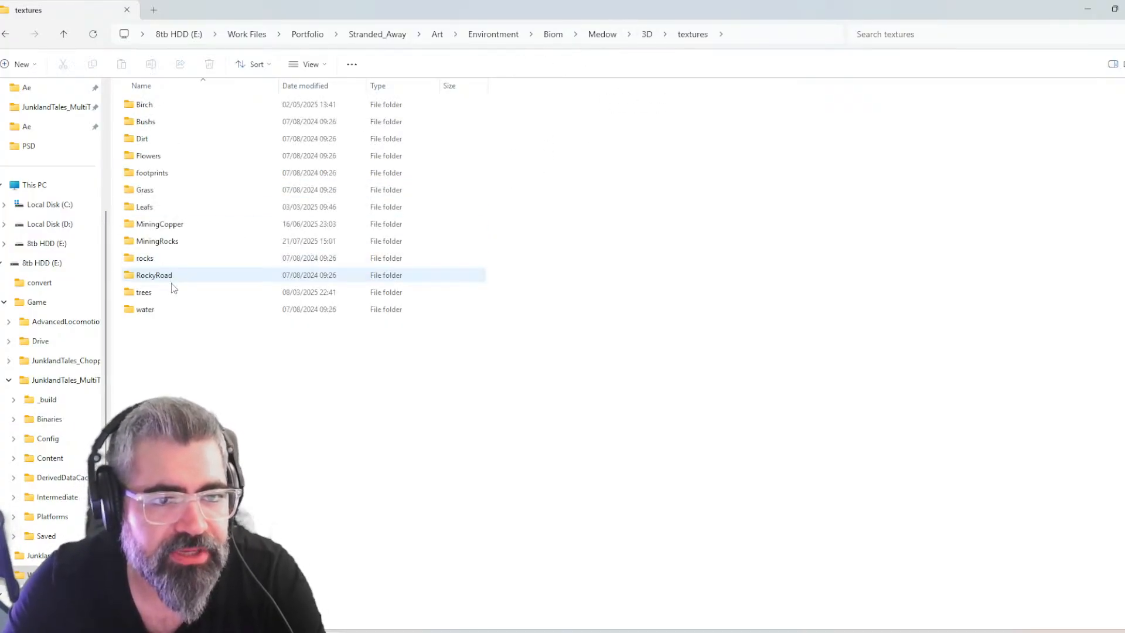
double_click(170, 225)
key("alt+Left")
double_click(175, 242)
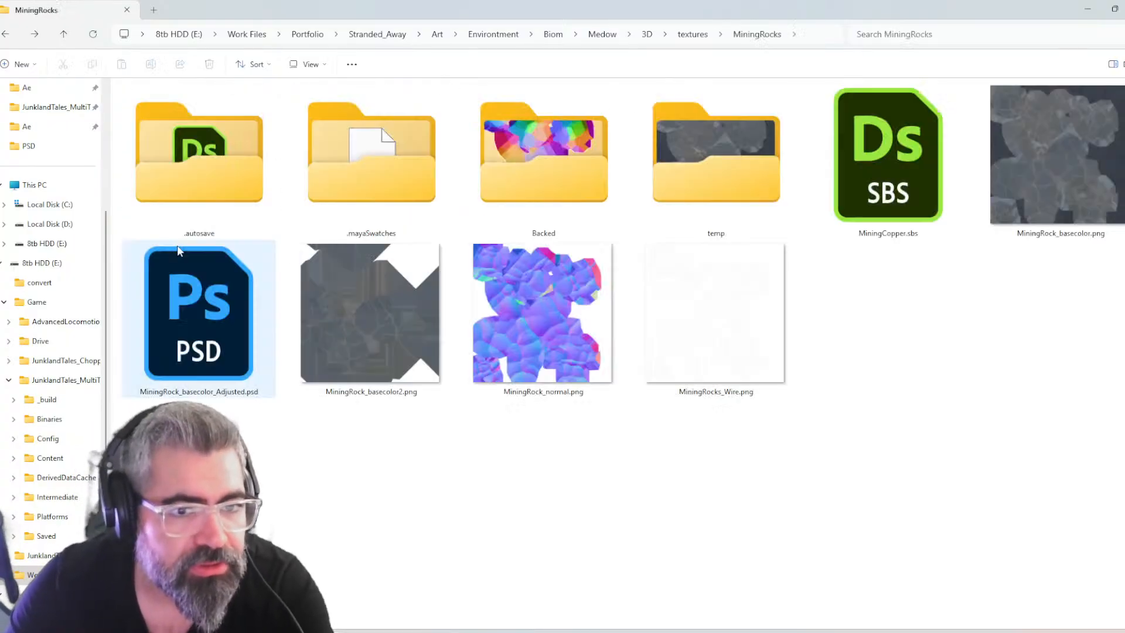
View MiningRock_basecolor.png and MiningRock_basecolor2.png full size and compare the two textures
left_click(701, 164)
left_click(886, 170)
left_click(574, 174)
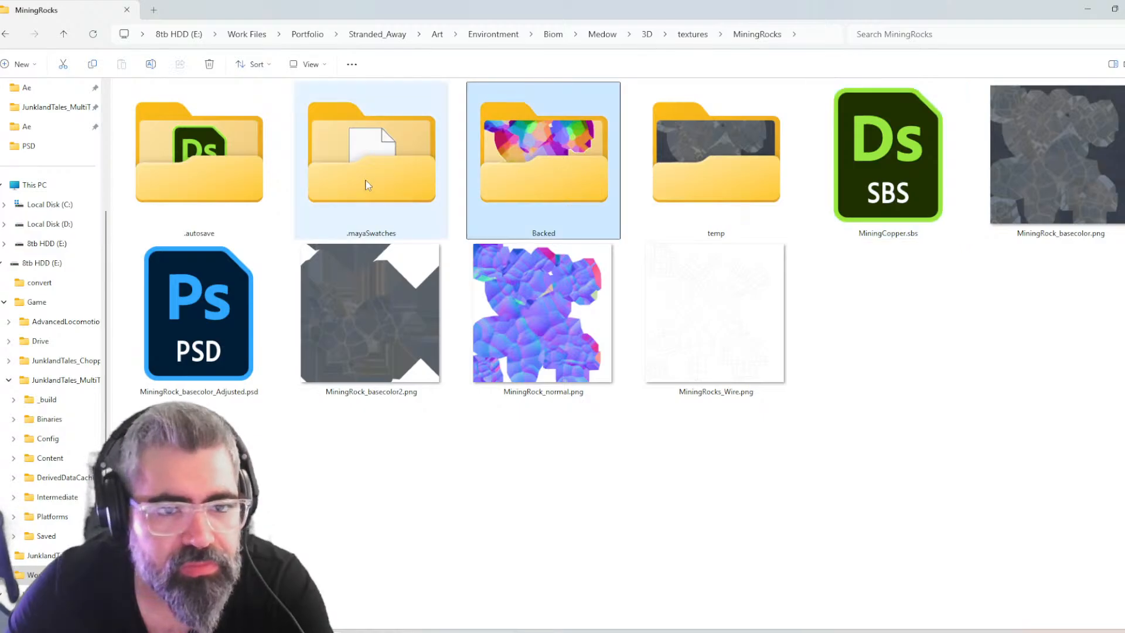
left_click(847, 399)
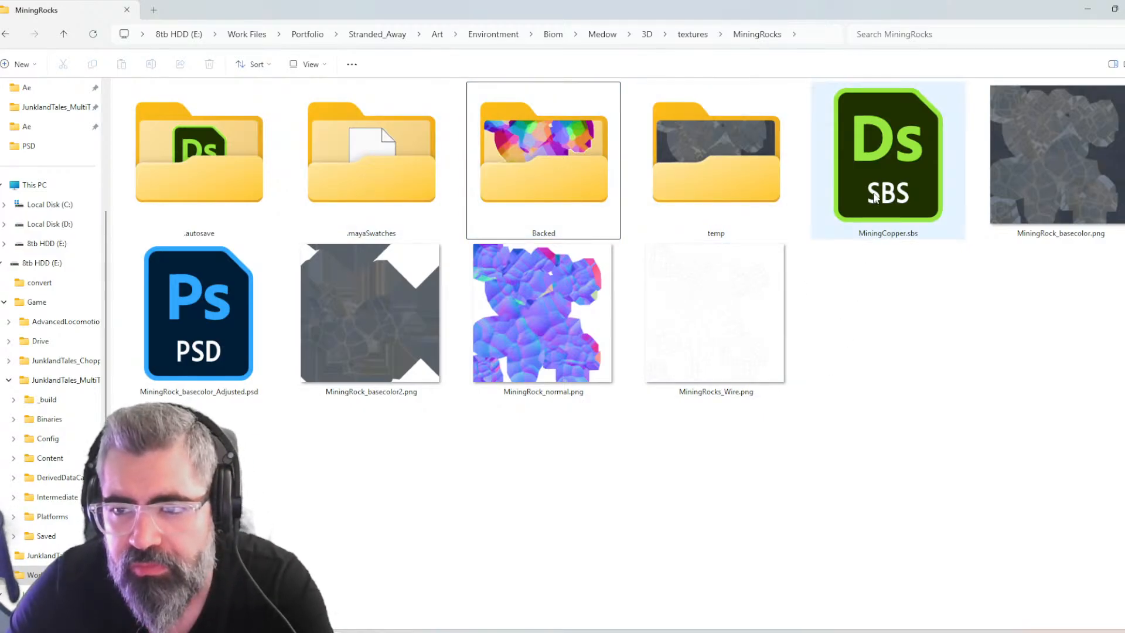
left_click(1049, 199)
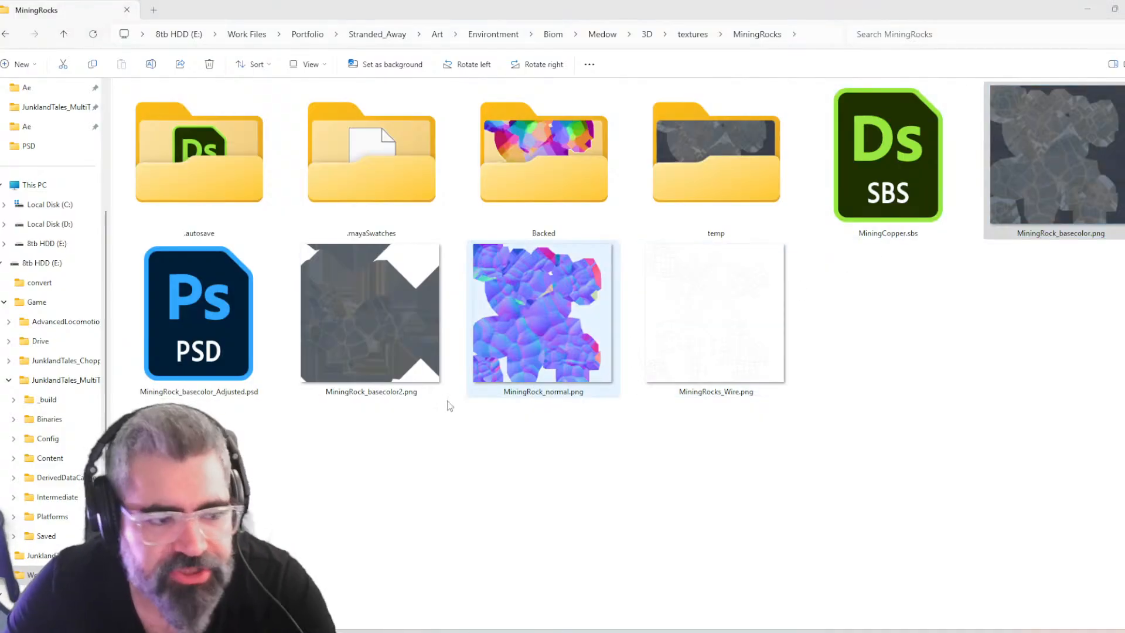
double_click(378, 317)
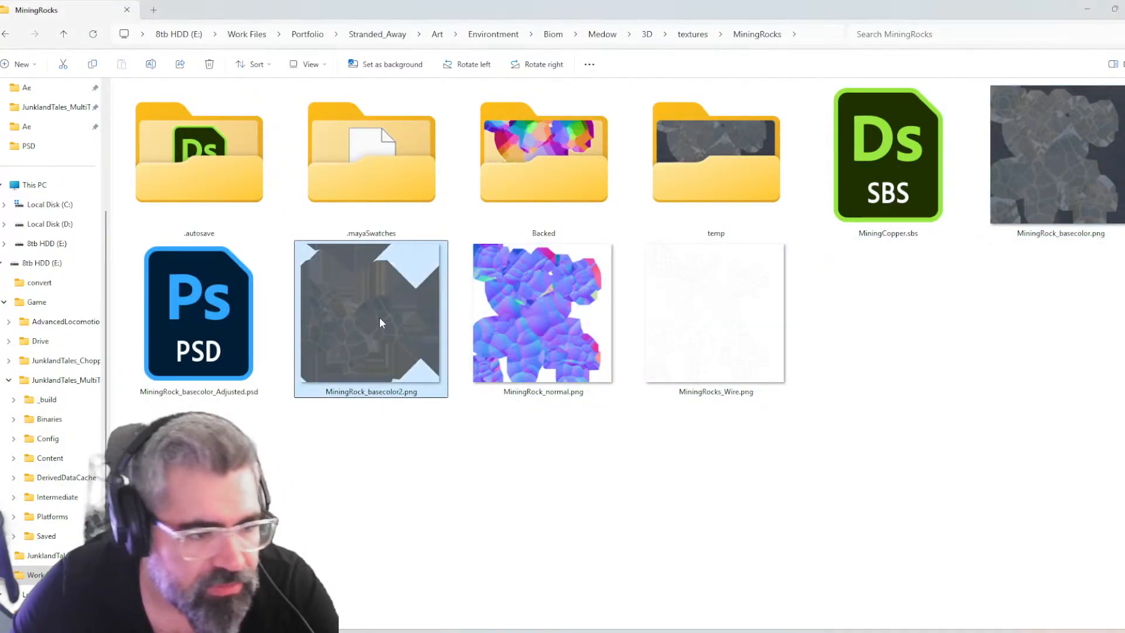
left_click_drag(1, 187, 518, 130)
double_click(518, 130)
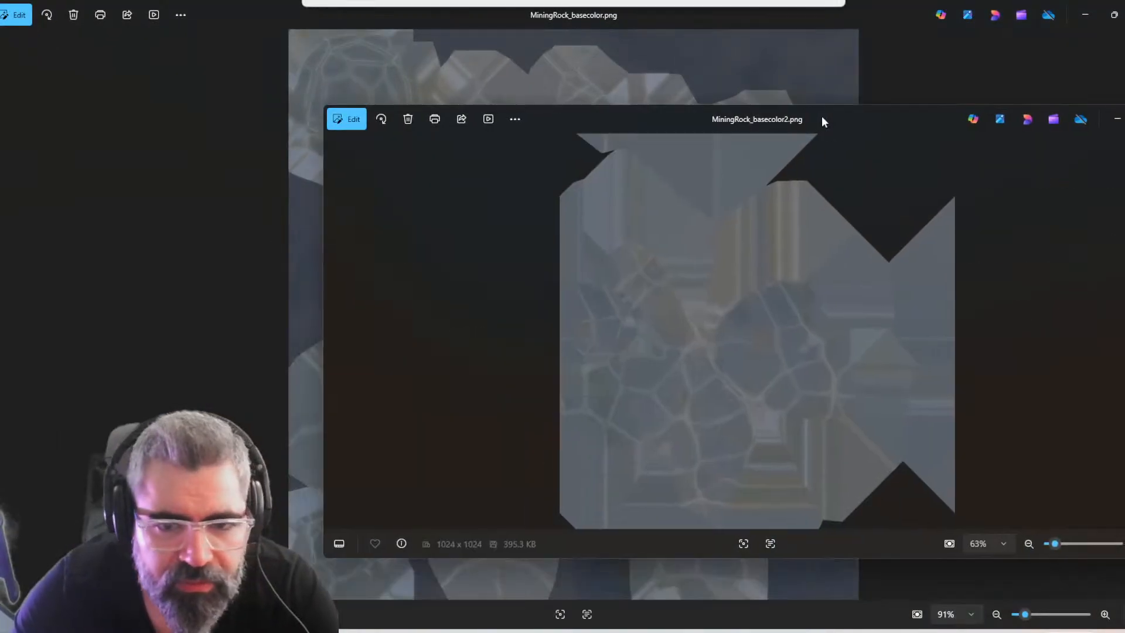
double_click(821, 118)
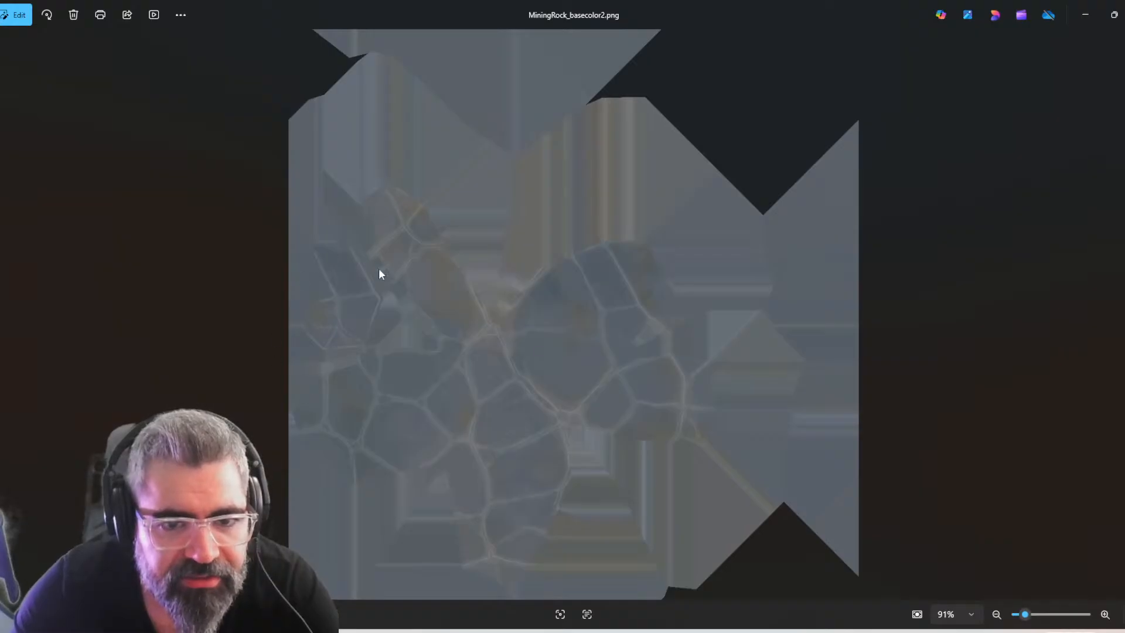
key("alt+Tab")
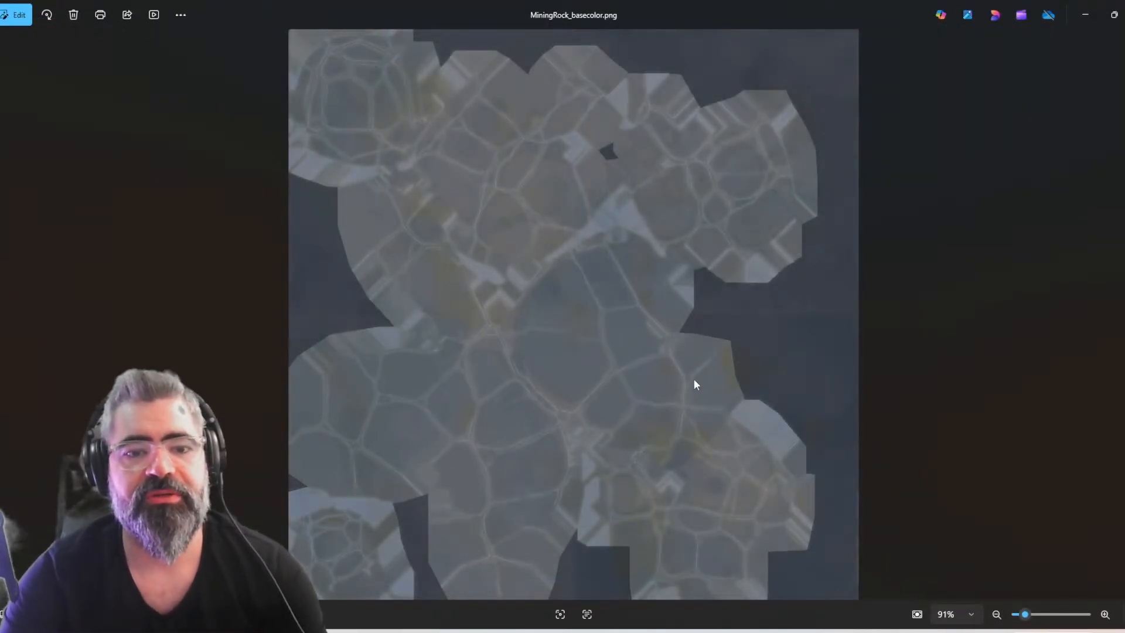
key("alt+Tab")
Look through the baked maps in the Backed folder, return to MiningRocks and select MiningRock_basecolor.png
left_click(538, 319)
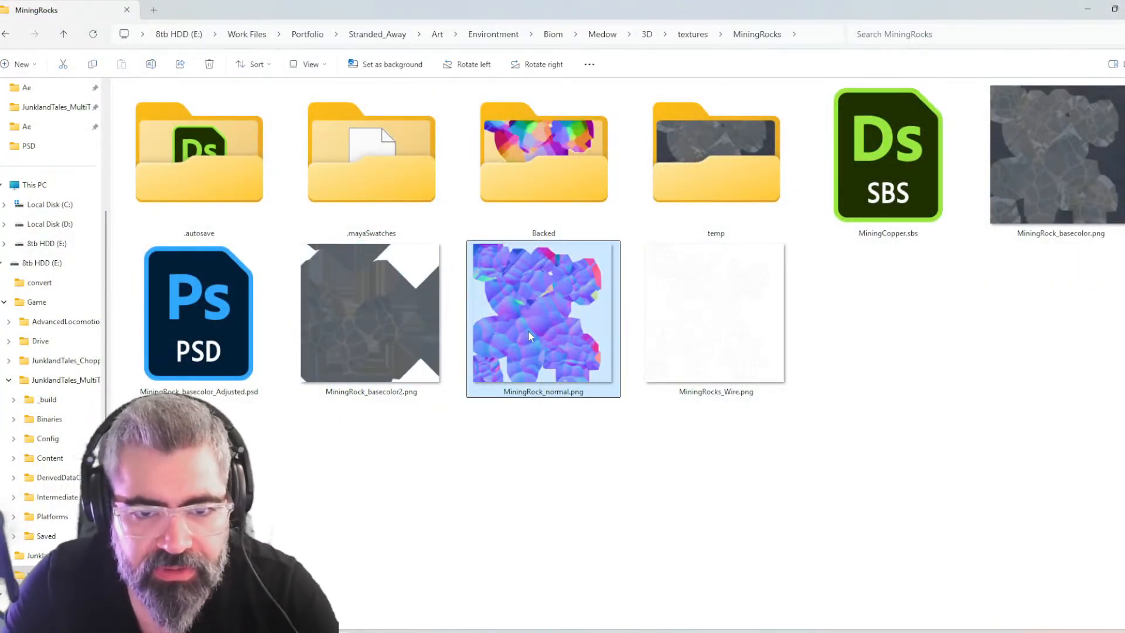
key("Up")
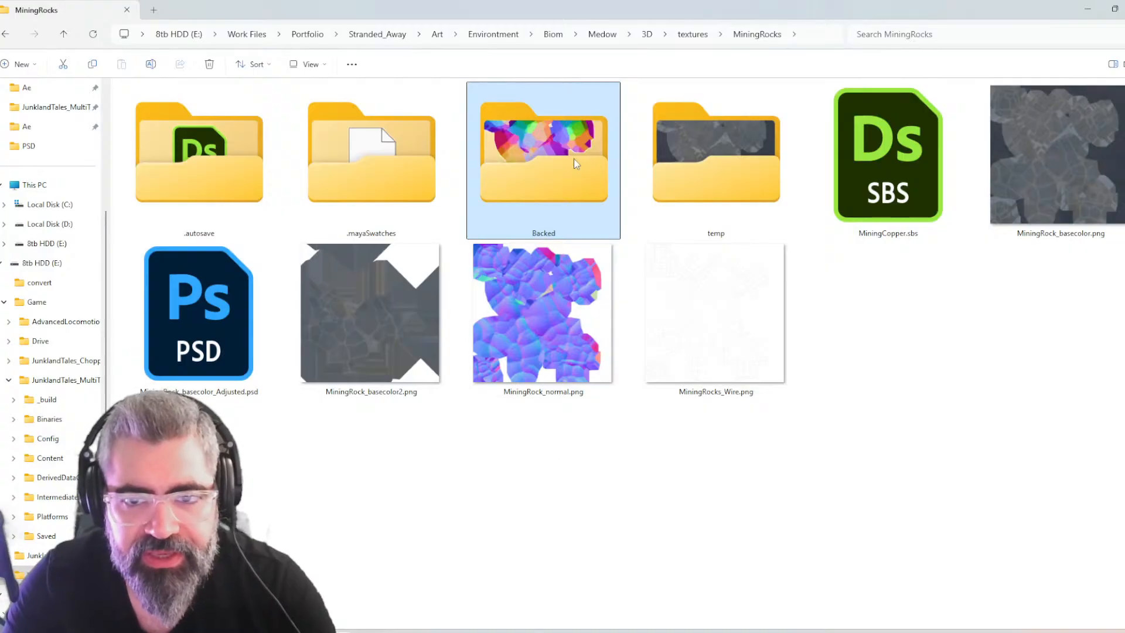
double_click(576, 164)
left_click(391, 103)
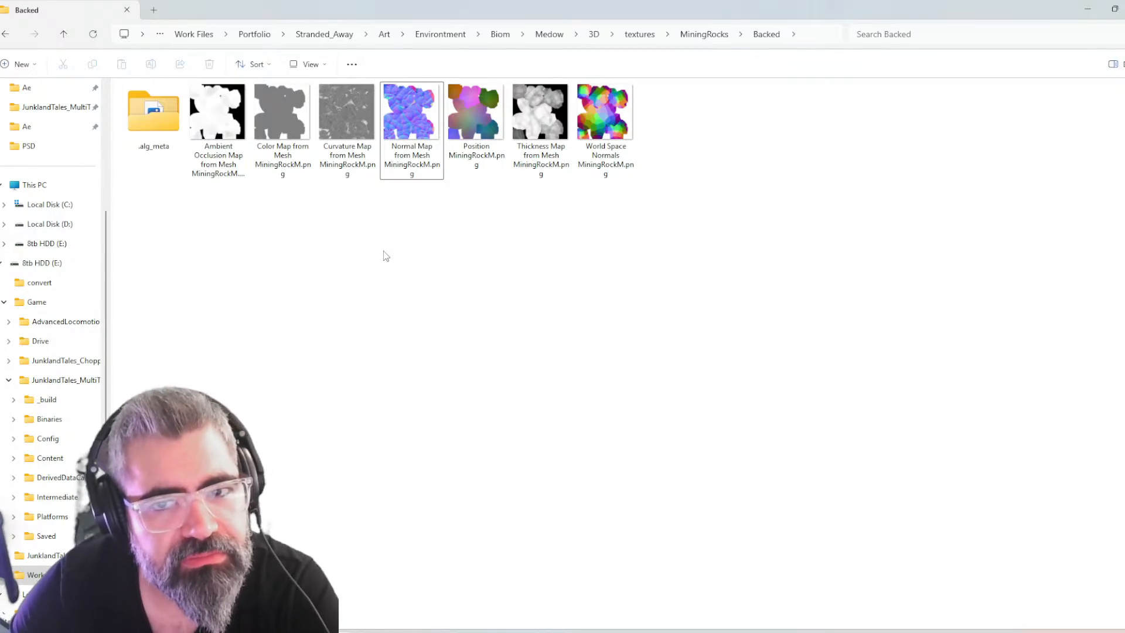
key("alt+Up")
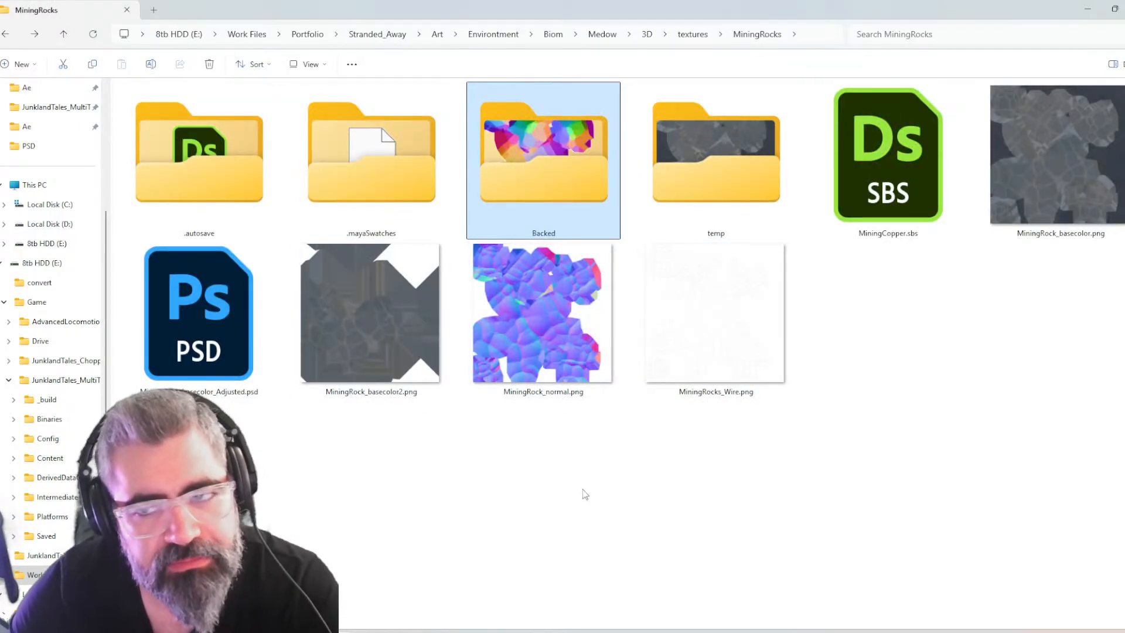
left_click(1034, 195)
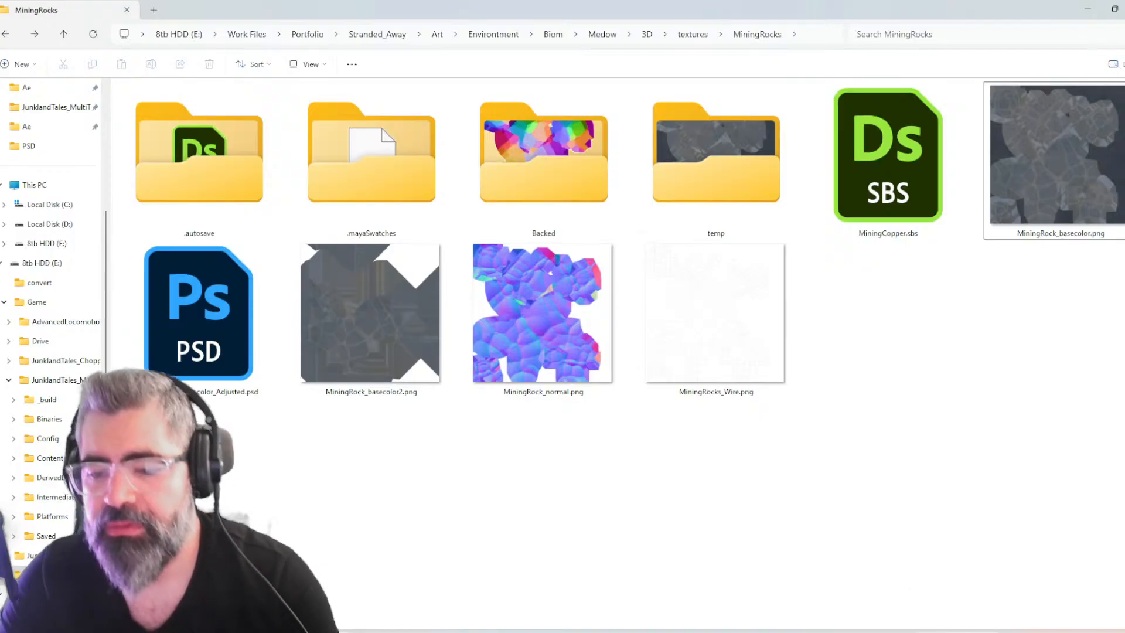
Switch to Maya, change to the UV Editing workspace and bring the UV Editor showing the rock's UVs into view
mouse_move(958, 631)
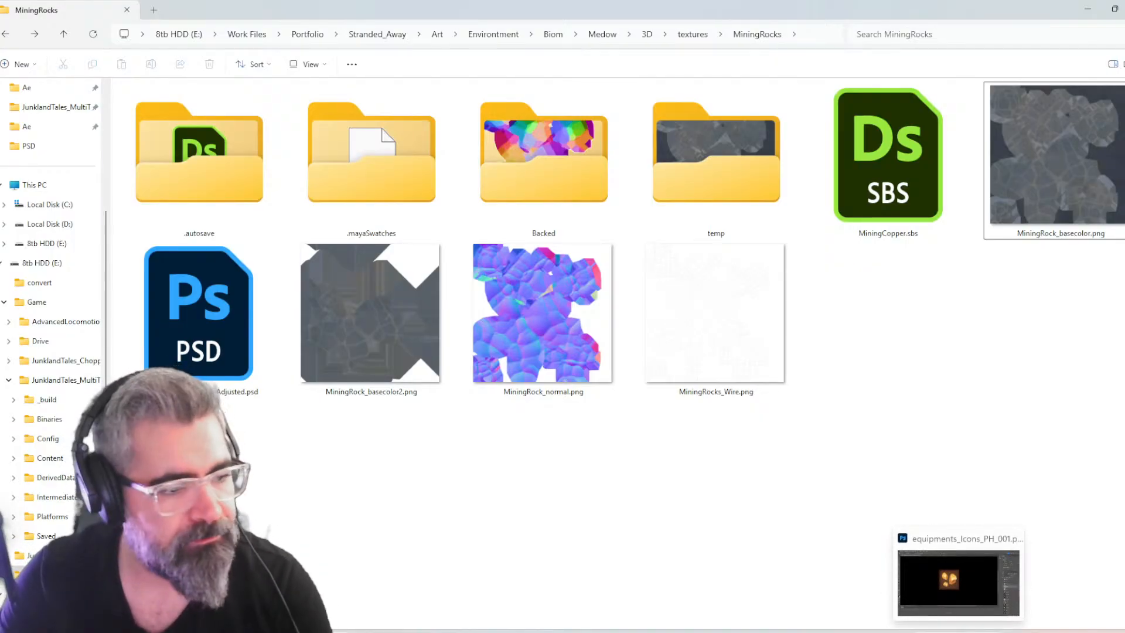
left_click(959, 582)
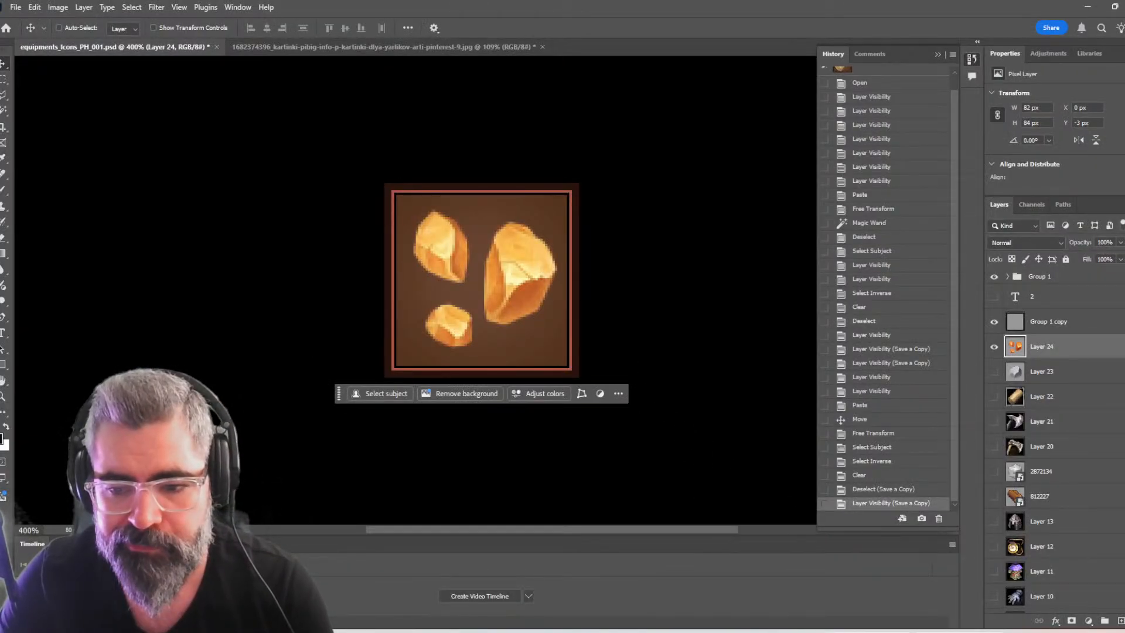
mouse_move(701, 630)
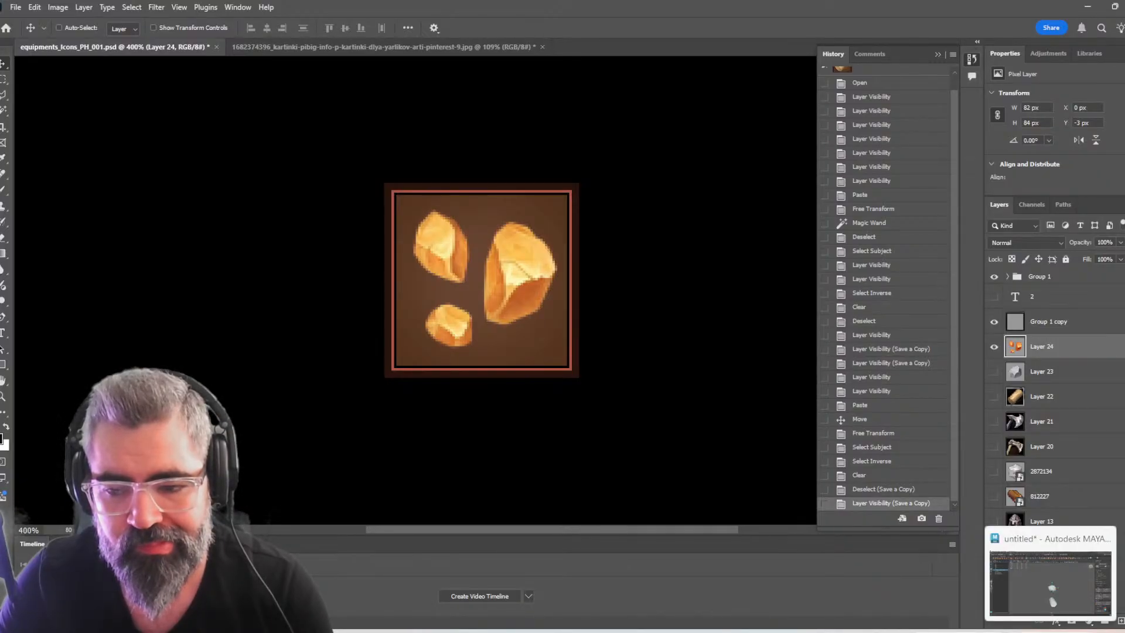
left_click(1052, 592)
left_click(1074, 24)
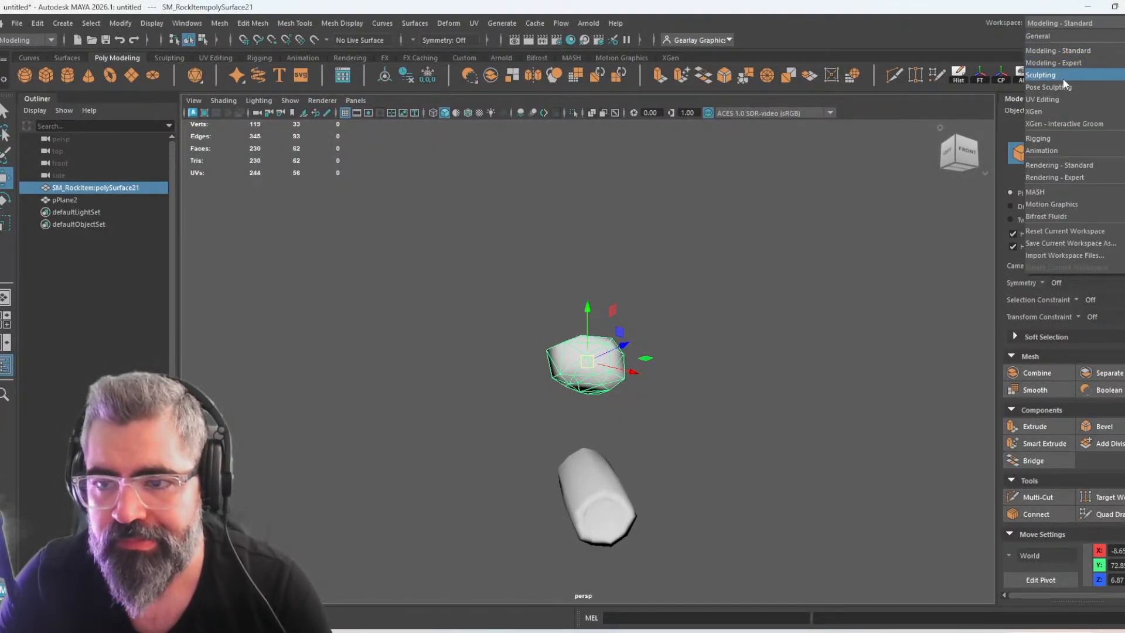
left_click(1055, 100)
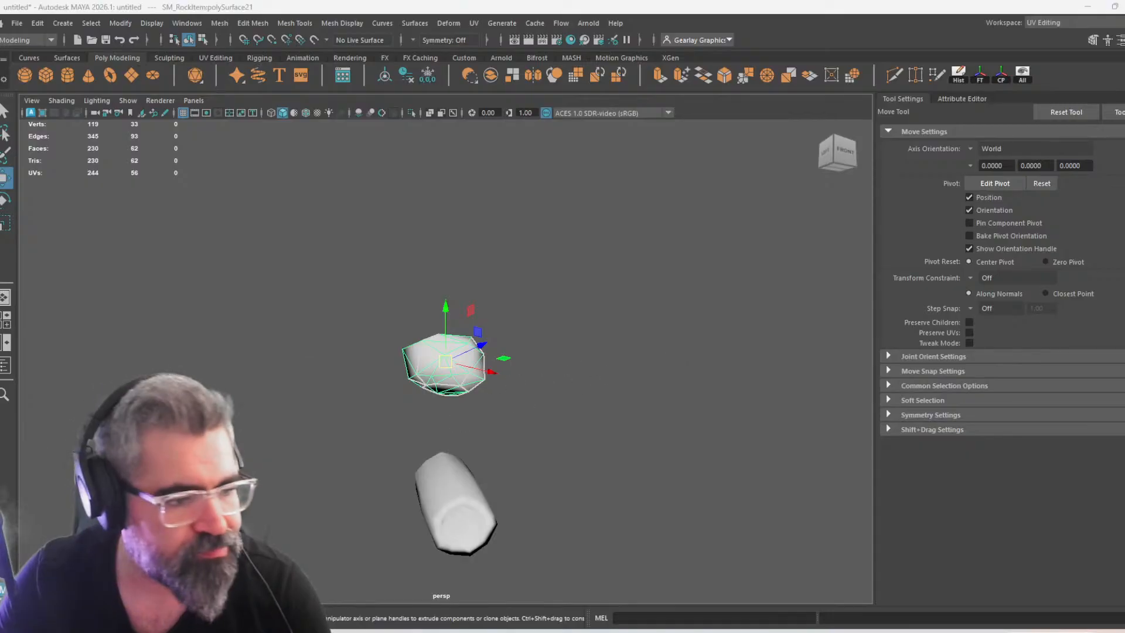
left_click_drag(1124, 76, 599, 31)
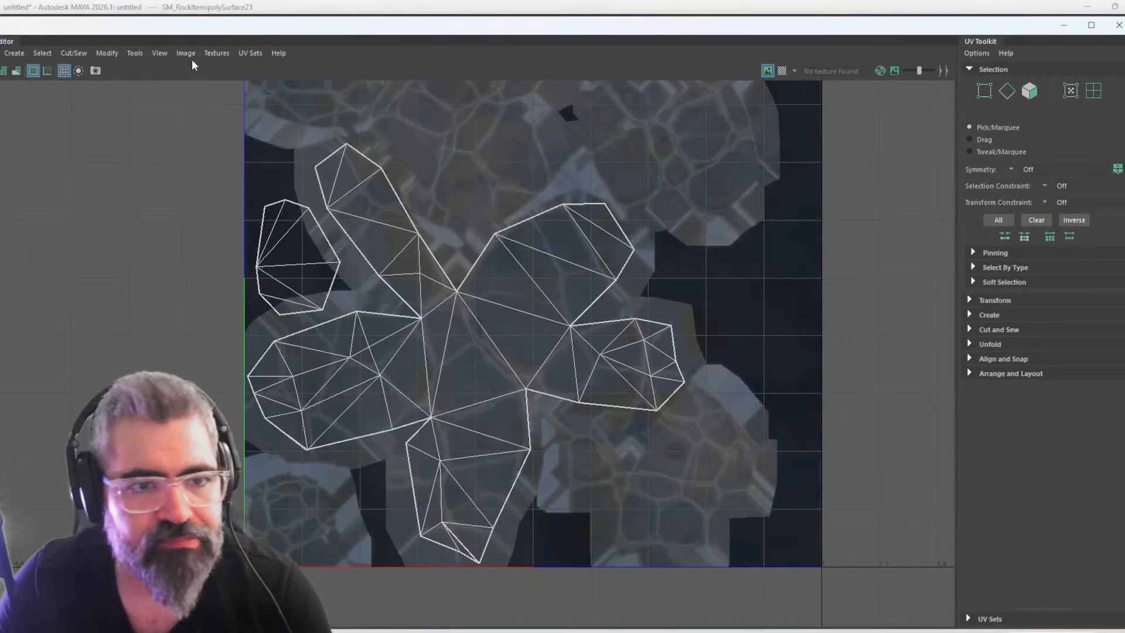
Bring up Hypershade and browse for a new image for the MiningRockM1 material's color file texture
left_click_drag(554, 27, 639, 38)
left_click(569, 39)
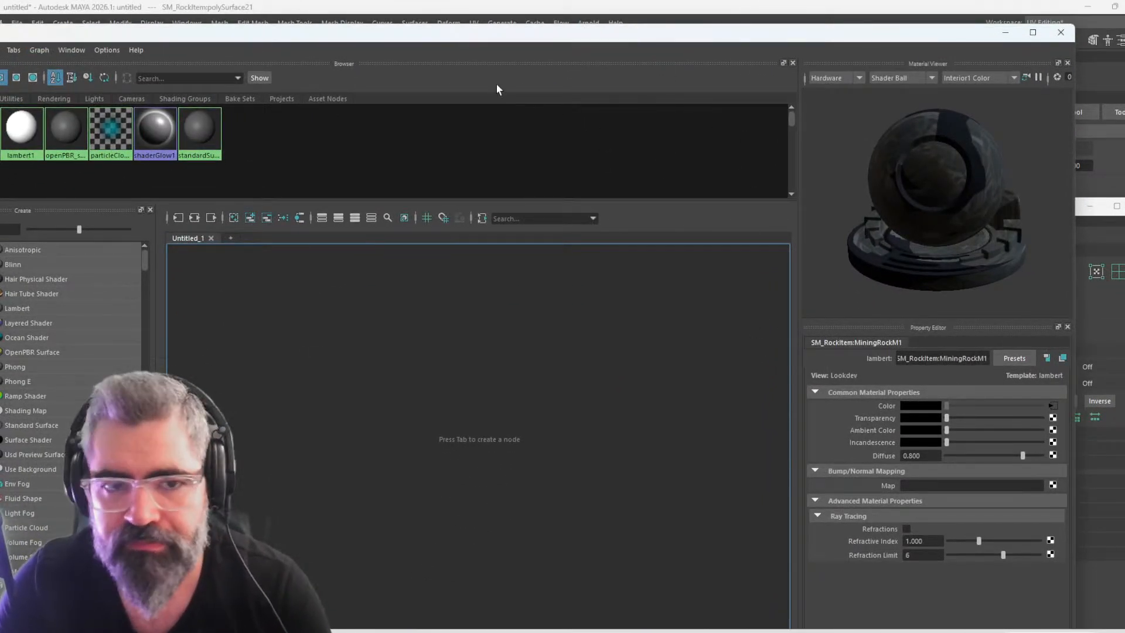
left_click_drag(491, 38, 540, 37)
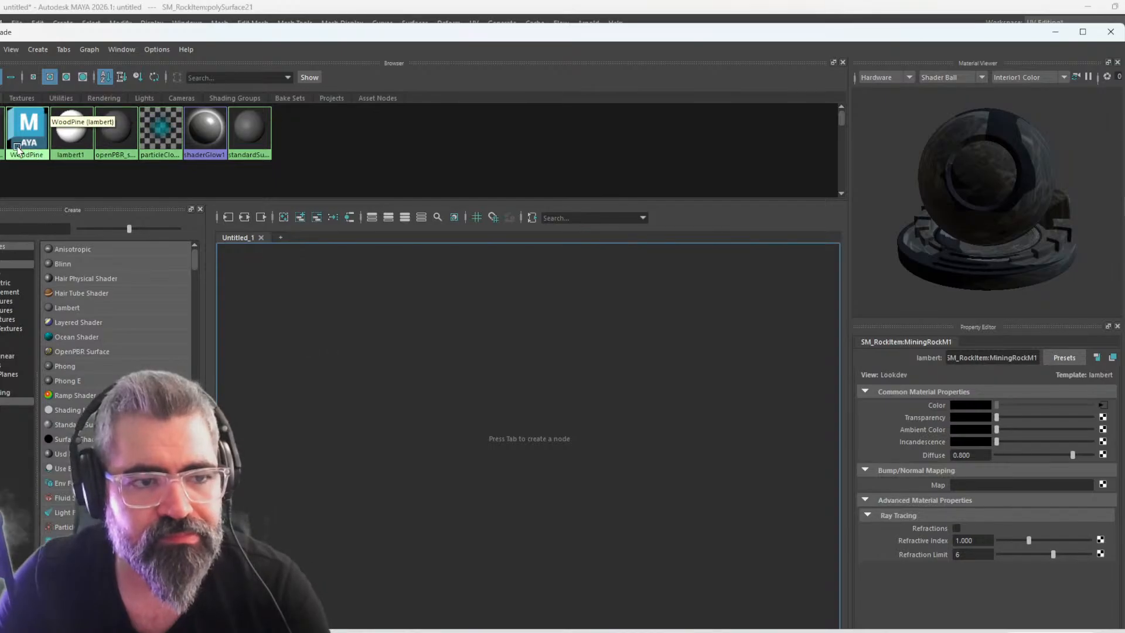
left_click(1102, 404)
left_click(1106, 448)
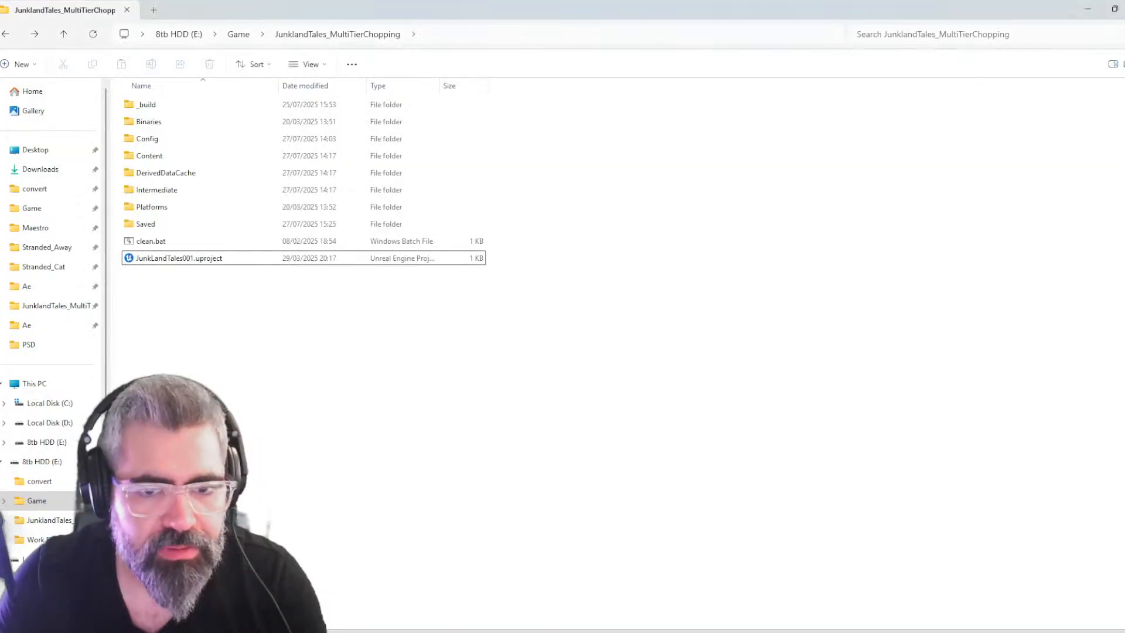
In the textures MiningRocks folder in File Explorer, rename MiningRock_basecolor.png to _MiningRock_basecolor.png
key("alt+Tab")
key("alt+Tab")
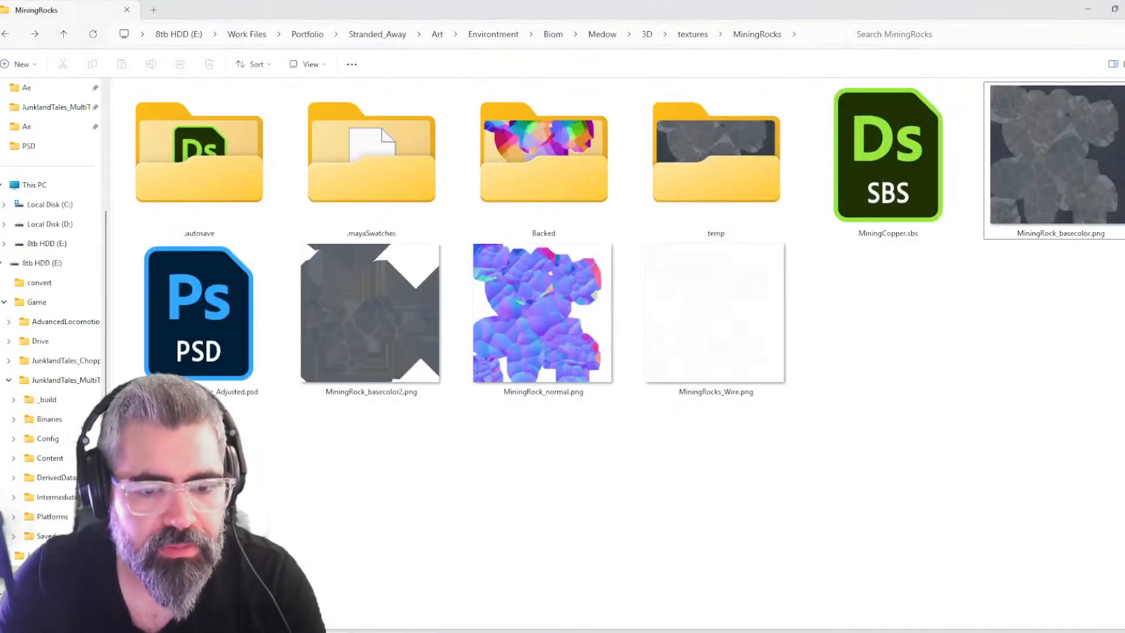
left_click(1043, 168)
key("F2")
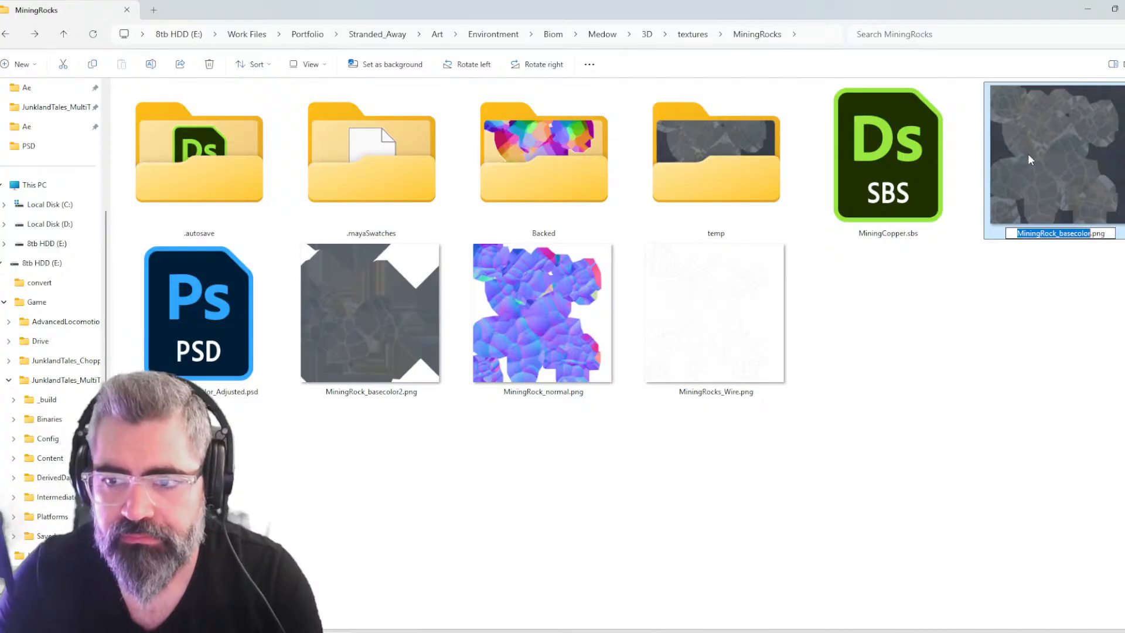
key("Home")
type("_")
key("Return")
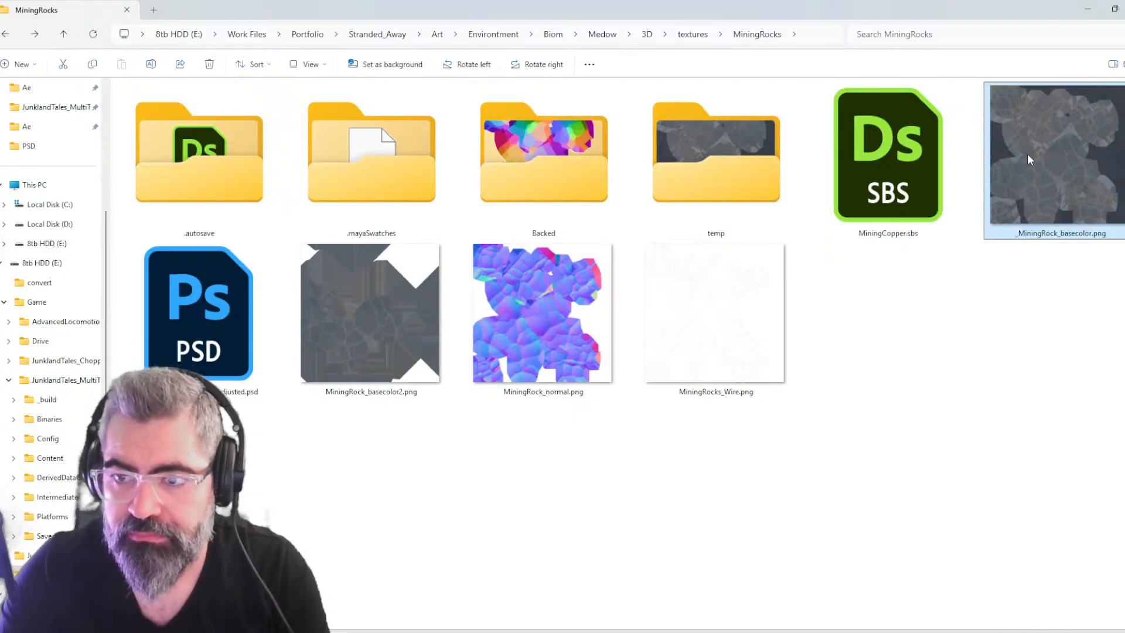
Rename MiningRock_basecolor2.png to MiningRock_basecolor.png
left_click(375, 354)
key("F2")
key("Right")
key("BackSpace")
key("Return")
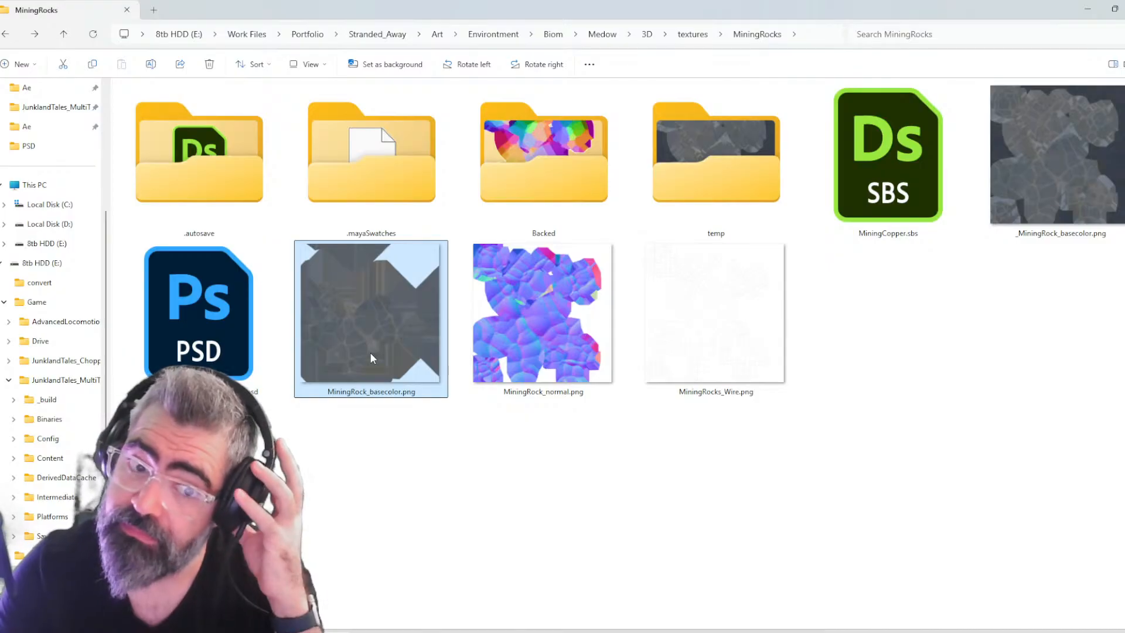
Copy the textures\MiningRocks folder path and open that folder in Maya's image file dialog
key("alt+Tab")
key("alt+Tab")
mouse_move(959, 632)
key("alt+Tab")
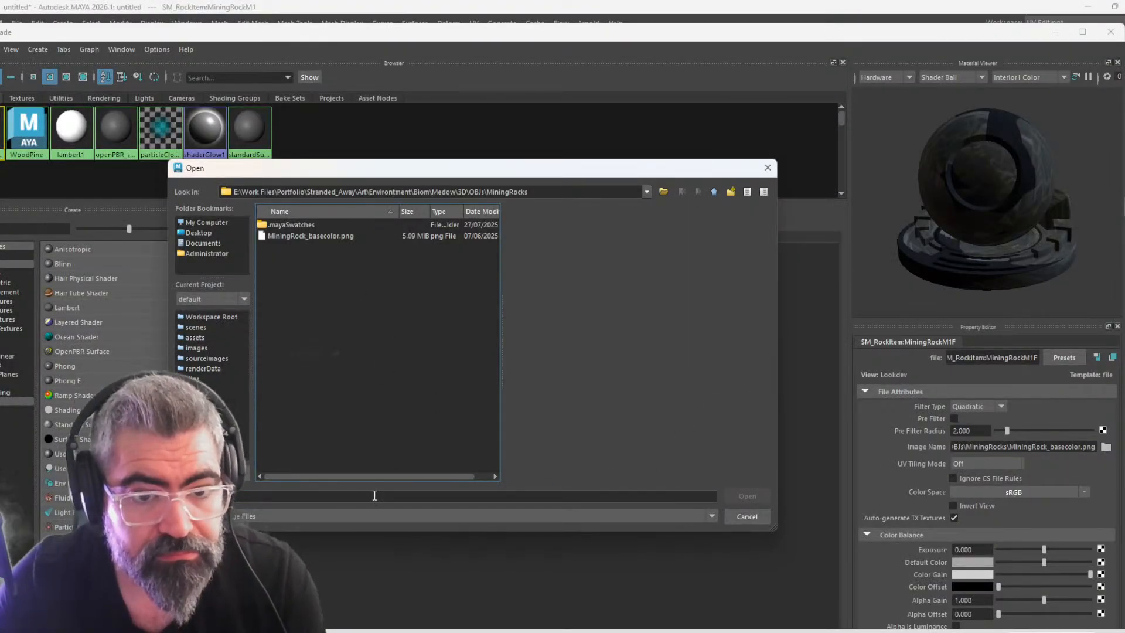
key("alt+Tab")
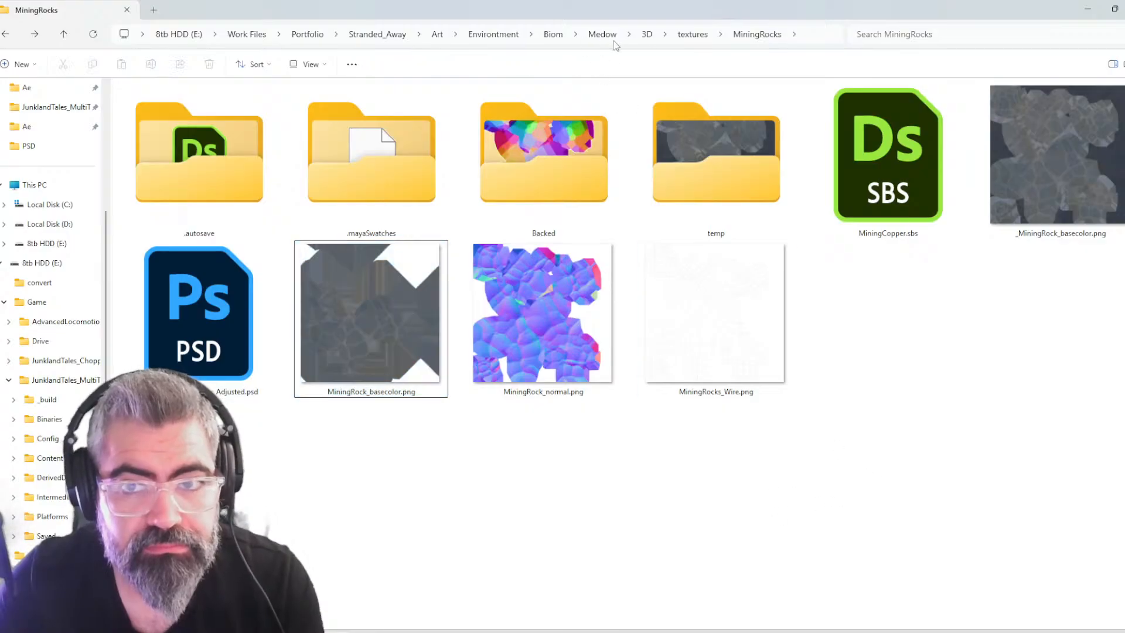
left_click(818, 42)
key("alt+Tab")
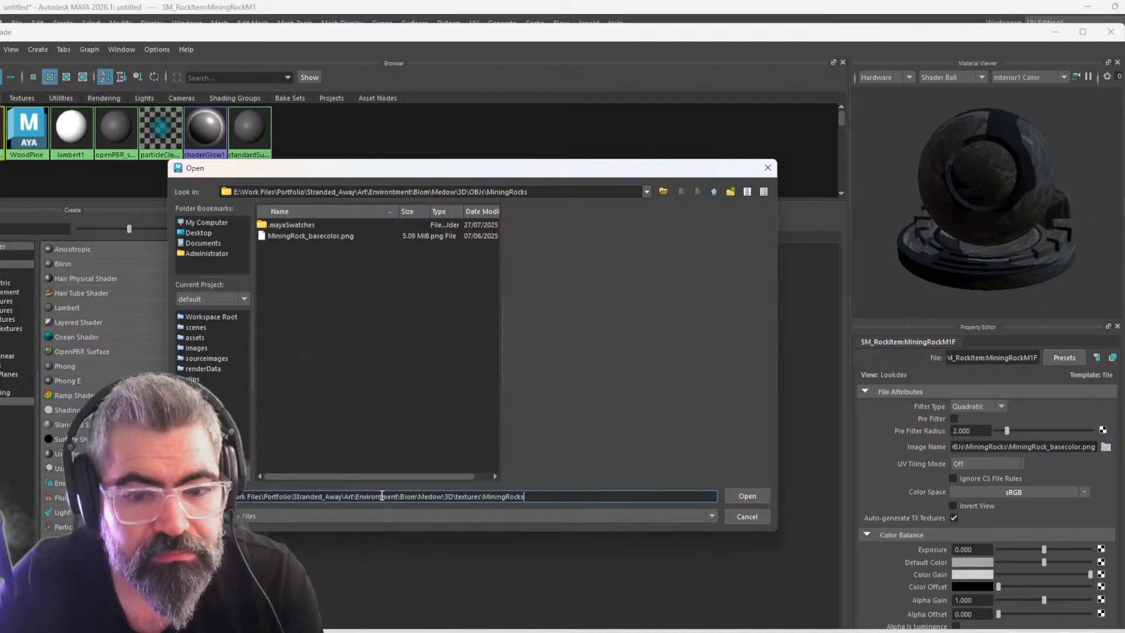
key("Return")
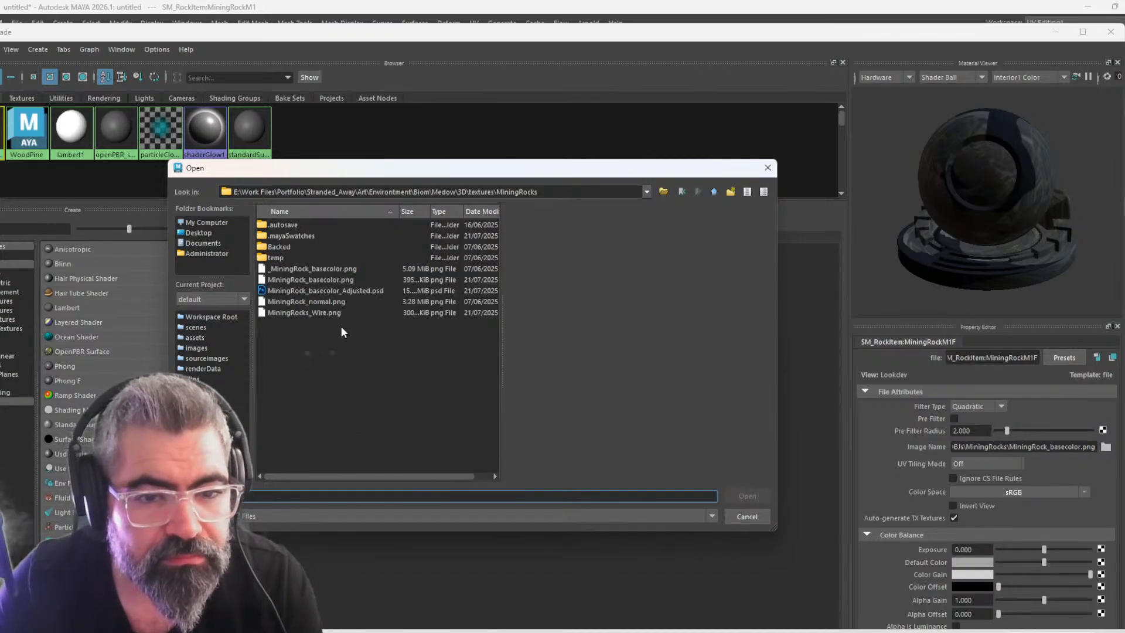
Load MiningRock_basecolor.png as the rock material's image, clear the UV Editor from view and show the scene with textures
double_click(348, 279)
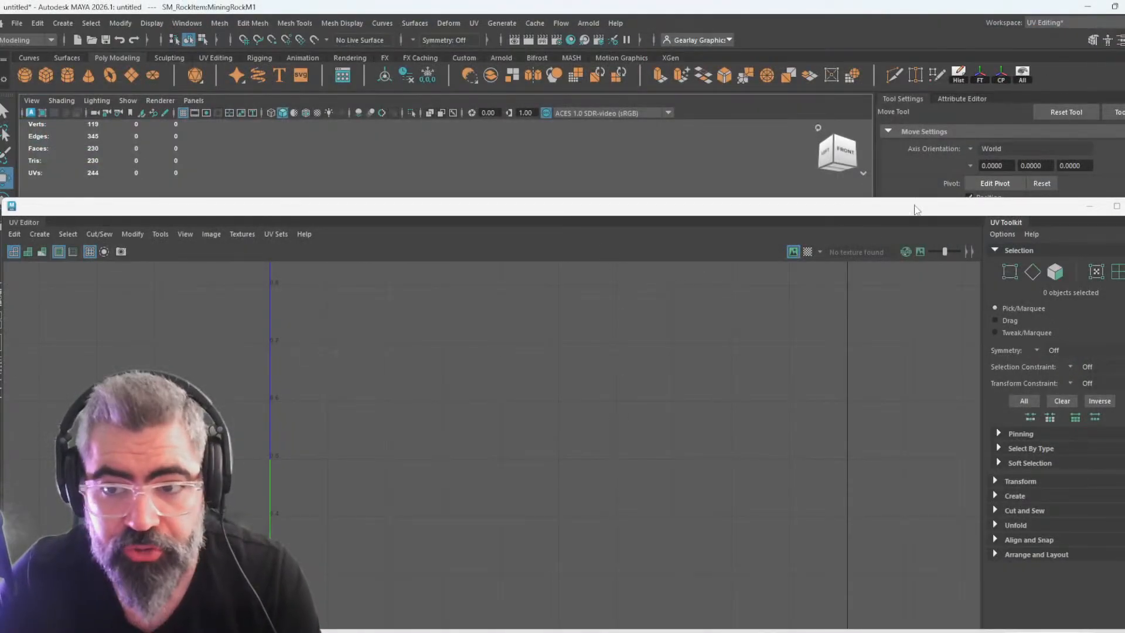
left_click_drag(867, 206, 0, 161)
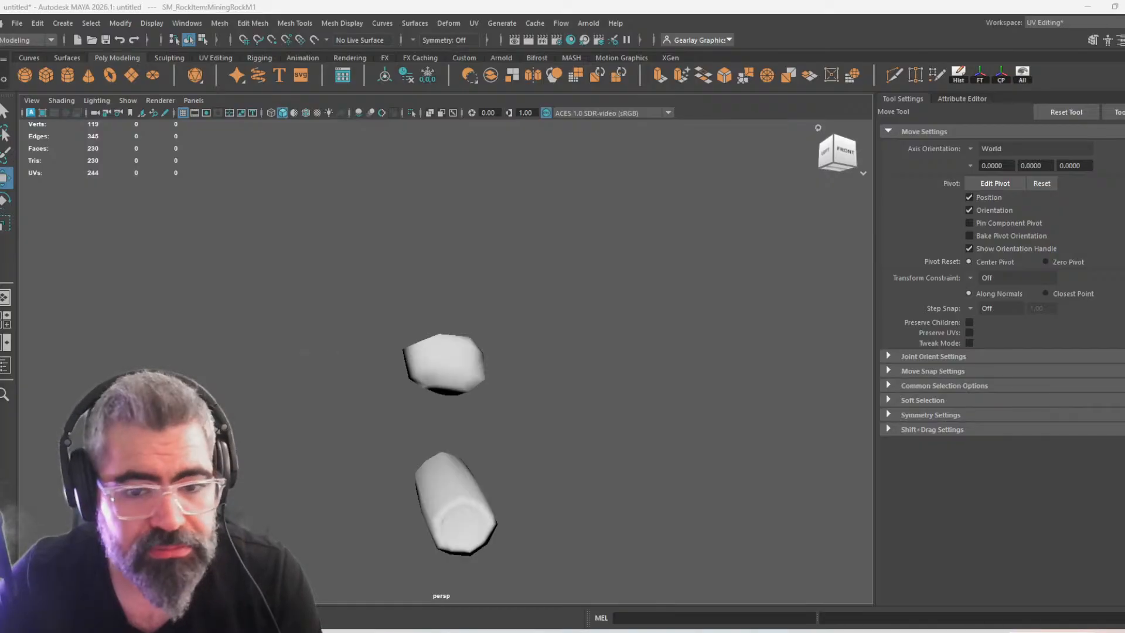
left_click(463, 361)
key("6")
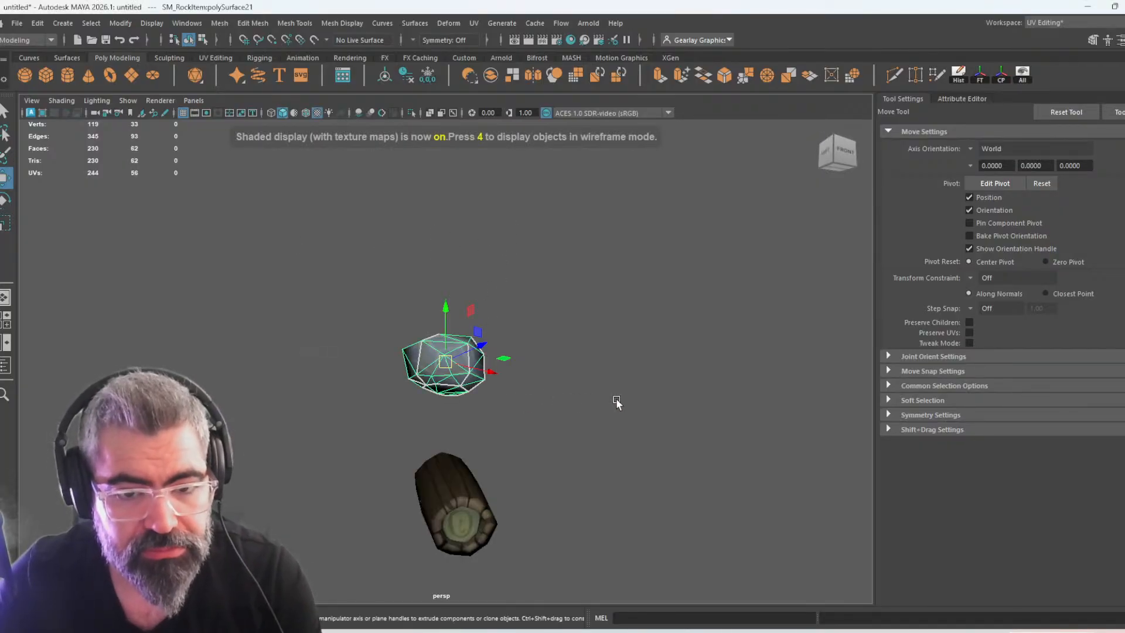
left_click(617, 403)
Move the rock down onto the wood log and rotate it towards the log's tilt
left_click_drag(603, 427, 625, 483, "alt")
scroll(459, 416, "up", 6)
left_click_drag(458, 416, 487, 271, "alt")
left_click(486, 252)
key("e")
key("w")
left_click_drag(470, 197, 519, 470)
key("e")
left_click_drag(505, 397, 378, 446)
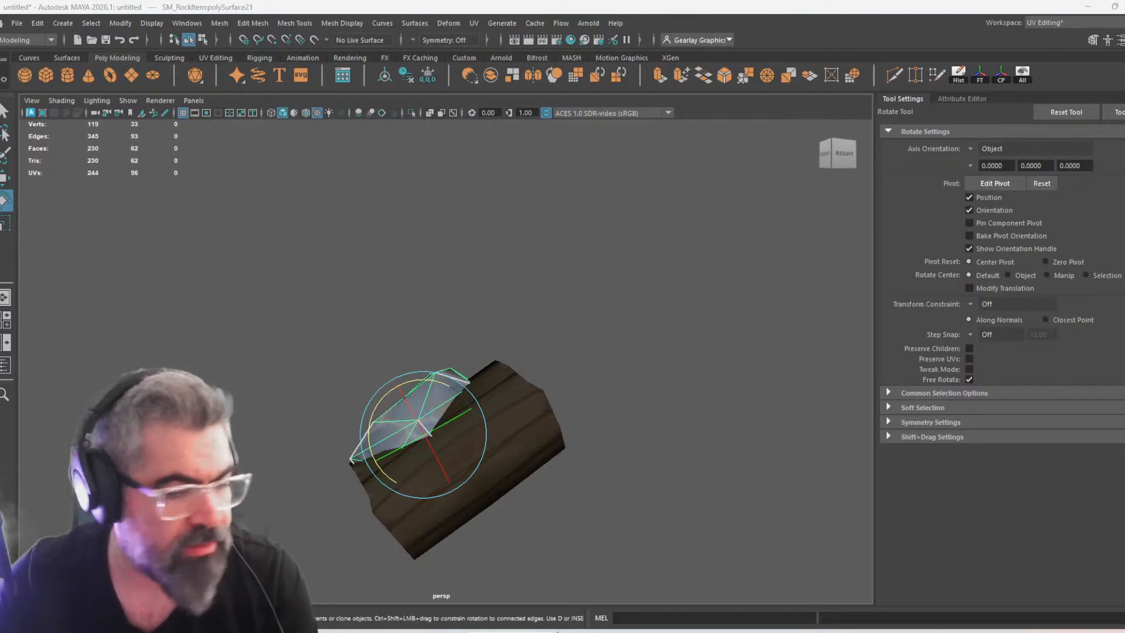
Switch to Unreal Editor, bring up Level_01 and start a play preview
key("alt+Tab")
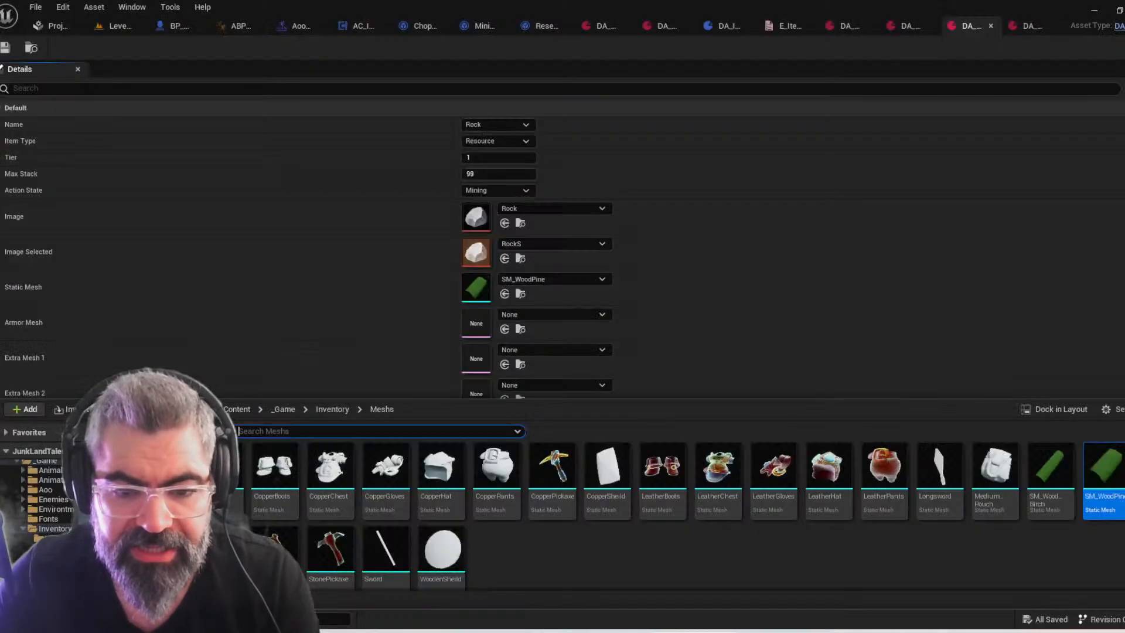
left_click(290, 330)
scroll(289, 314, "down", 2)
scroll(289, 287, "up", 2)
key("ctrl+space")
left_click(78, 410)
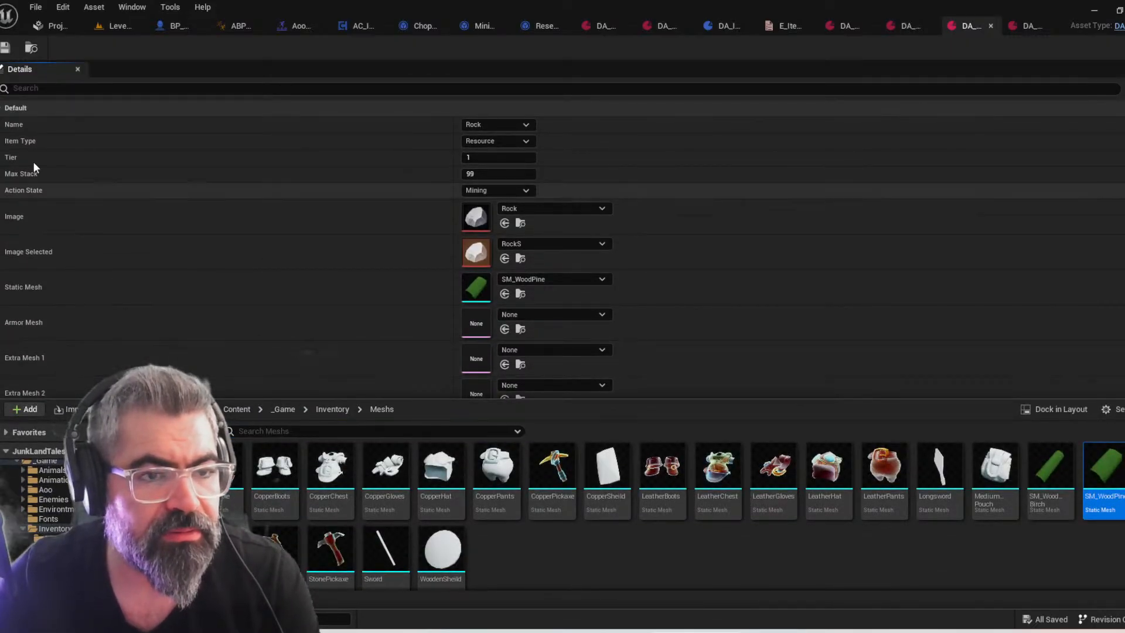
left_click(119, 26)
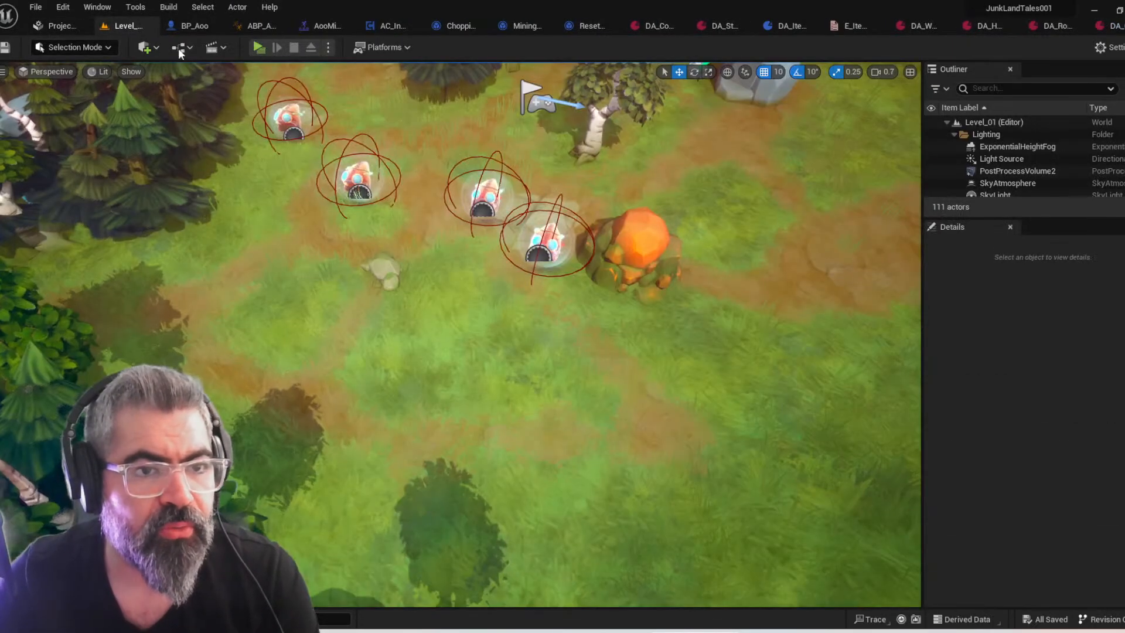
left_click(83, 27)
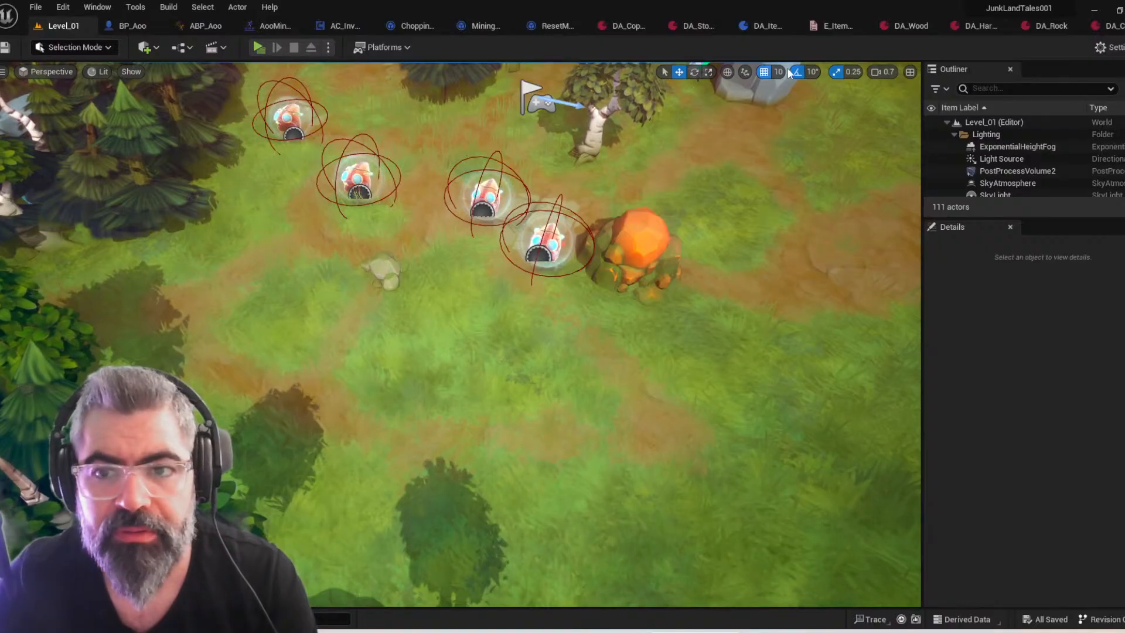
left_click(259, 47)
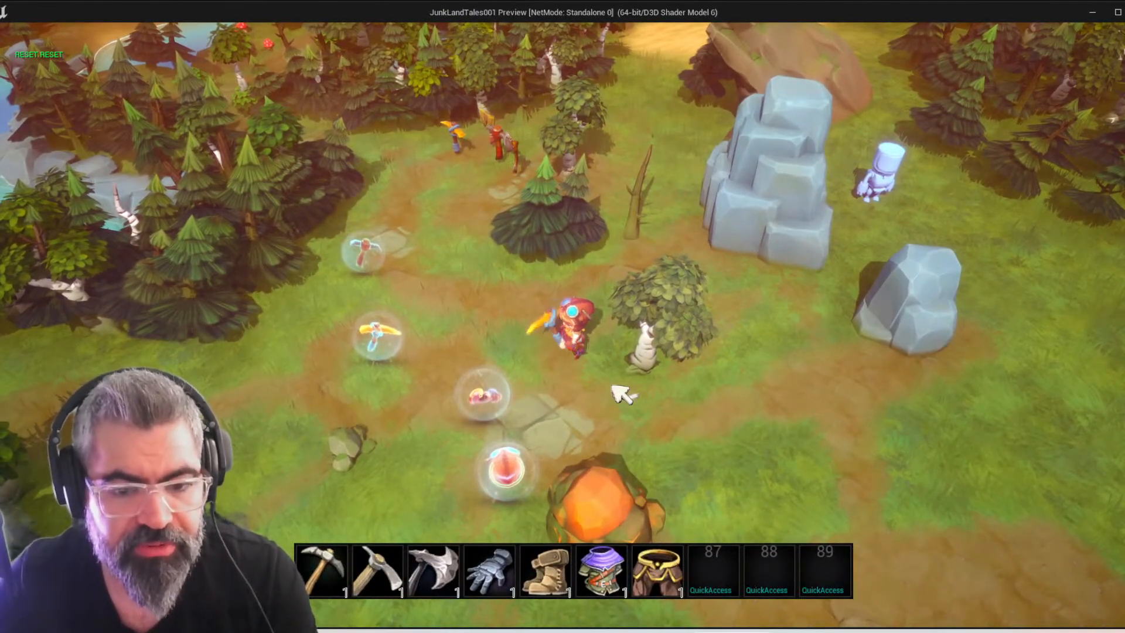
Walk the character around the trees and mining rocks and examine how it carries a wood log
key("a")
key("w")
key("d")
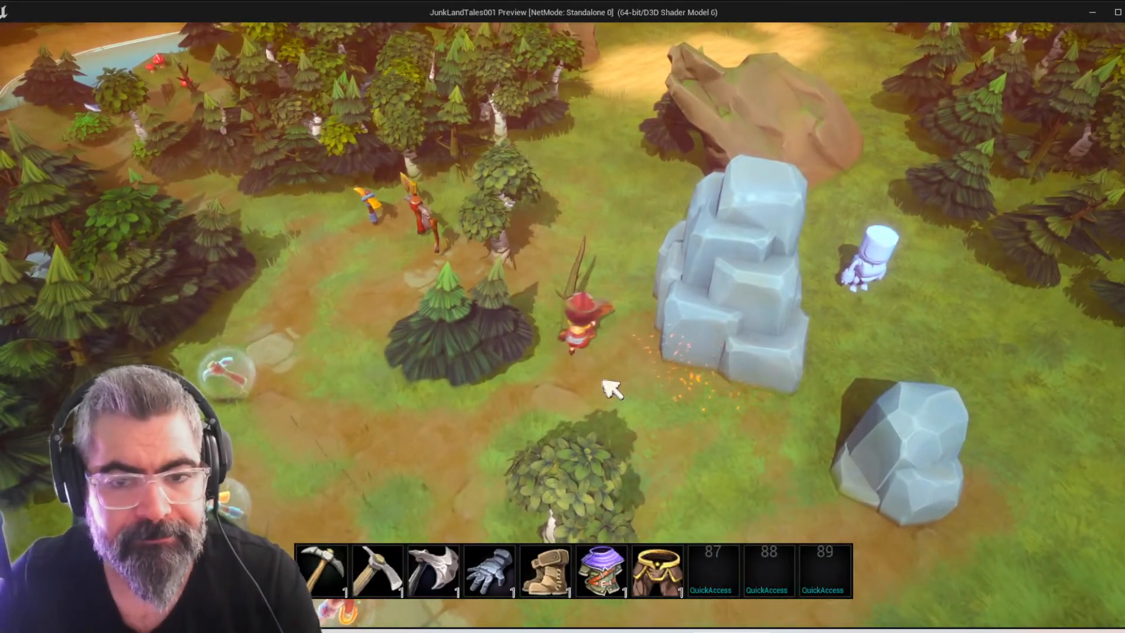
key("s")
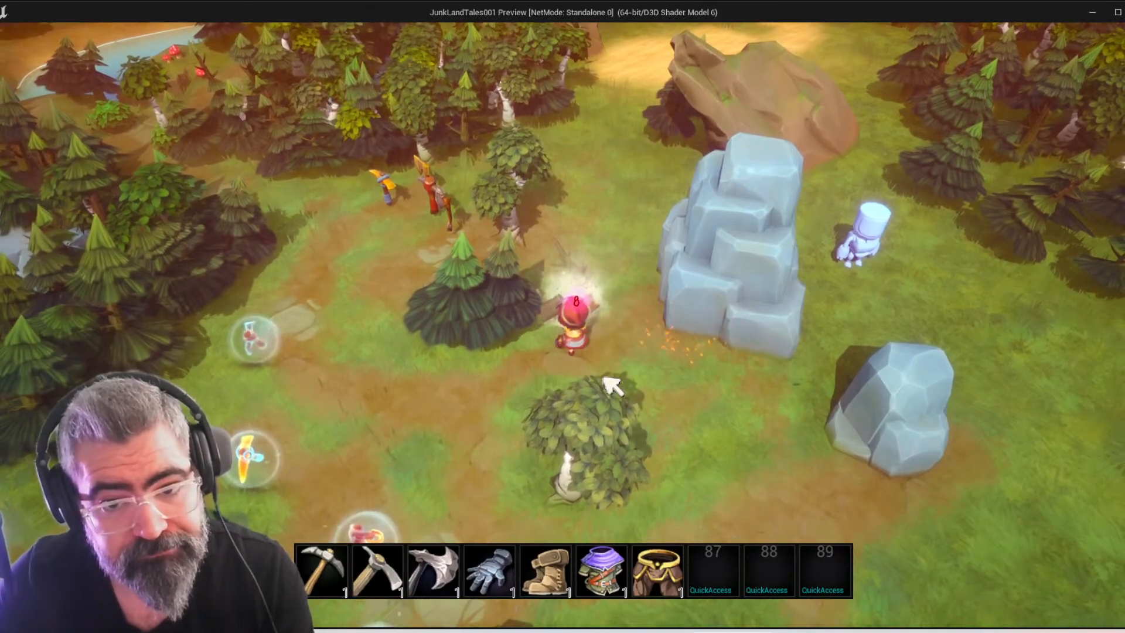
key("s")
key("d")
left_click(469, 352)
scroll(467, 354, "up", 4)
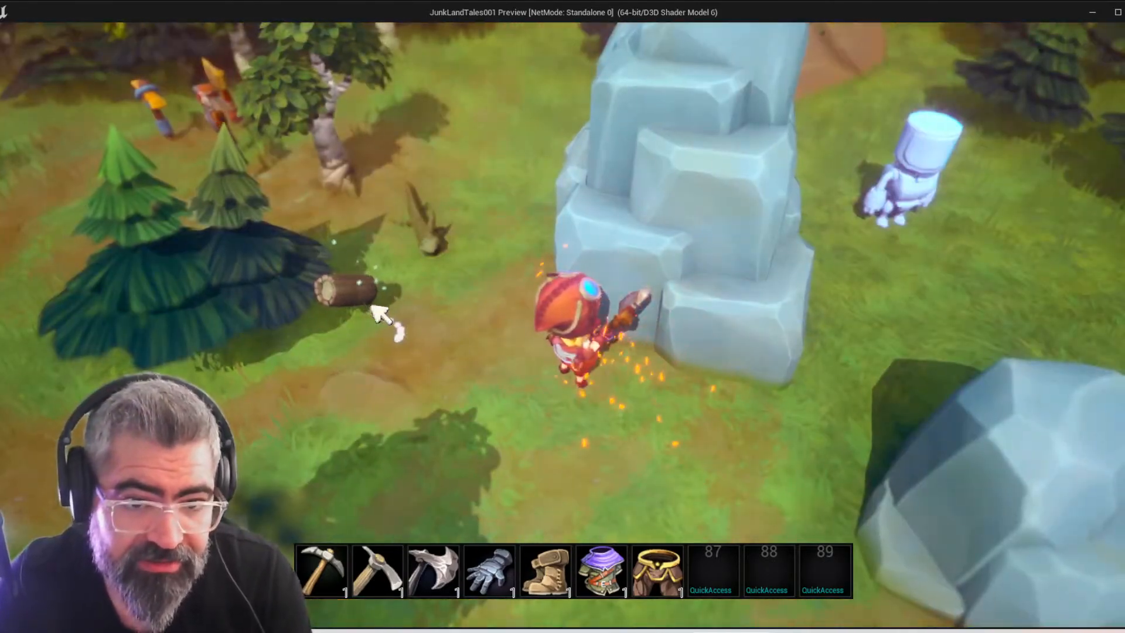
scroll(381, 314, "down", 4)
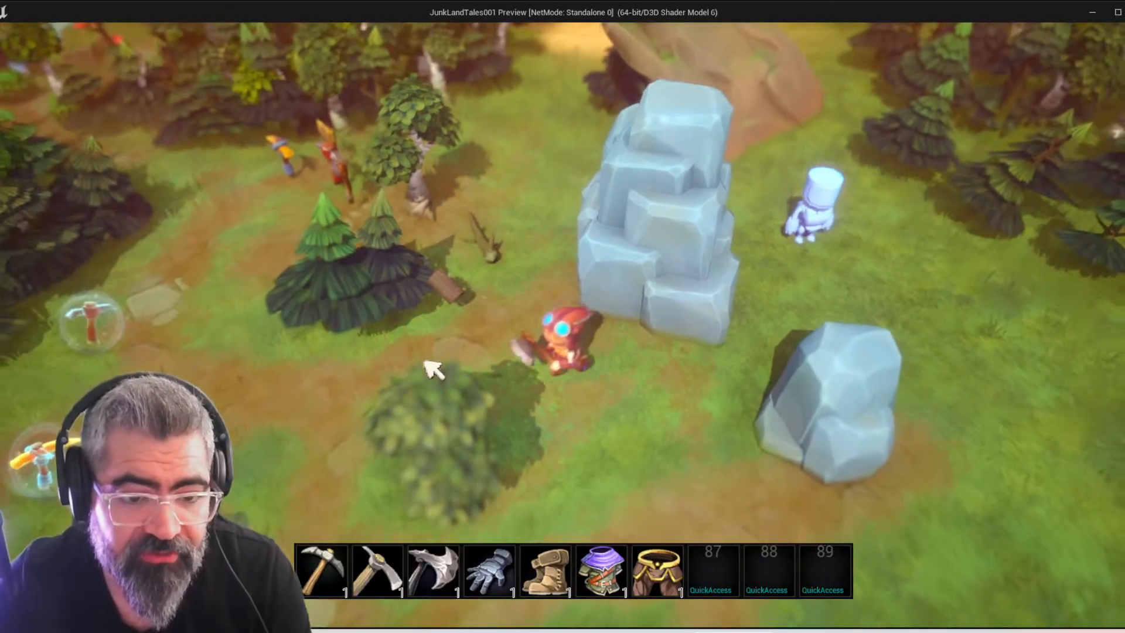
key("a")
key("s")
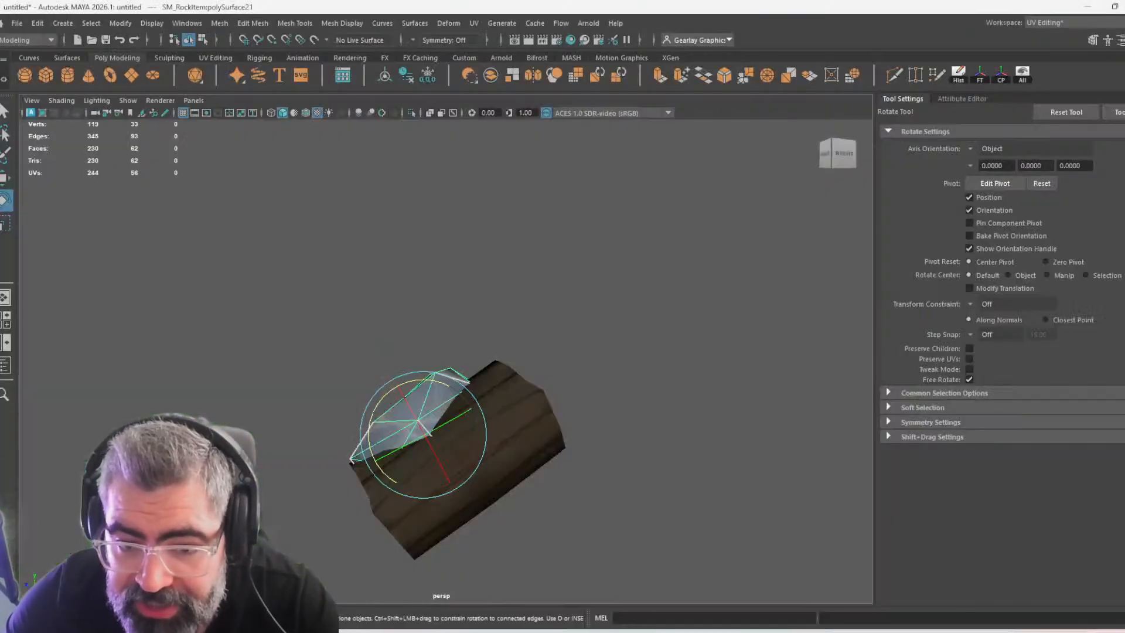
Back in Maya, rotate the rock further so it follows the log's orientation
left_click_drag(655, 526, 905, 532, "alt")
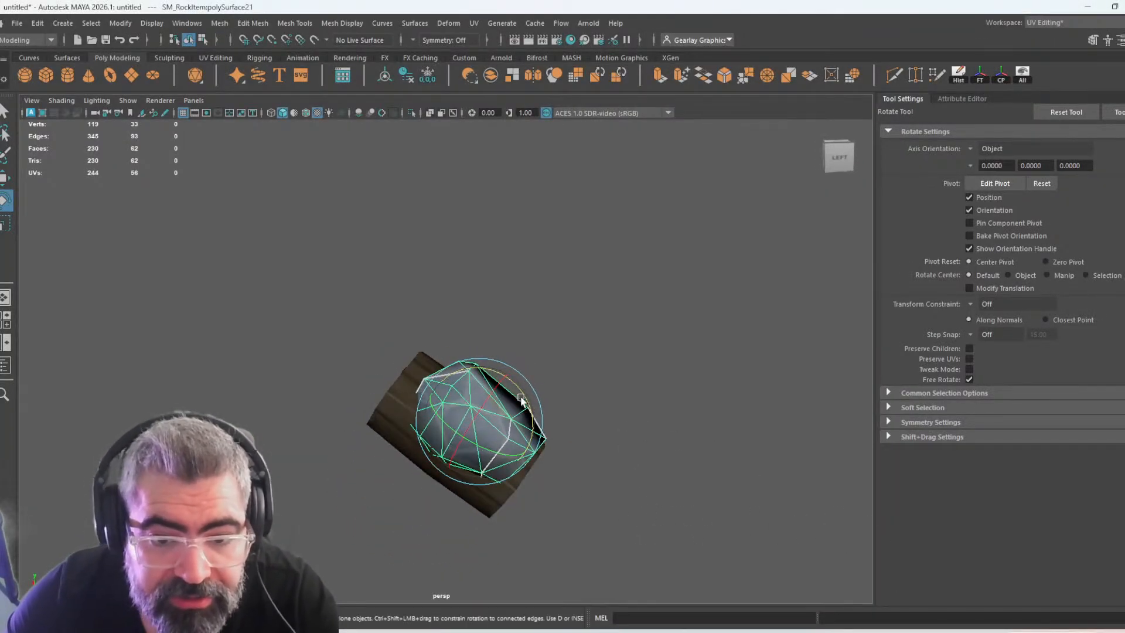
left_click_drag(526, 409, 504, 478, "alt")
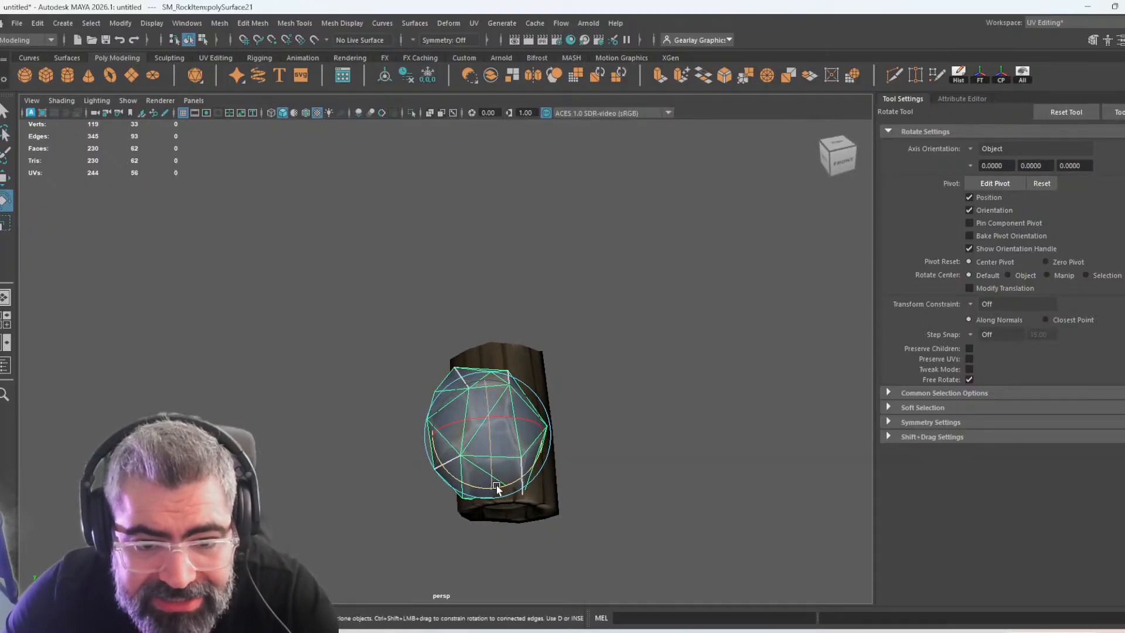
key("space")
Shift the rock sideways to centre it over the log and enlarge it to about the log's width
key("space")
scroll(422, 451, "down", 4)
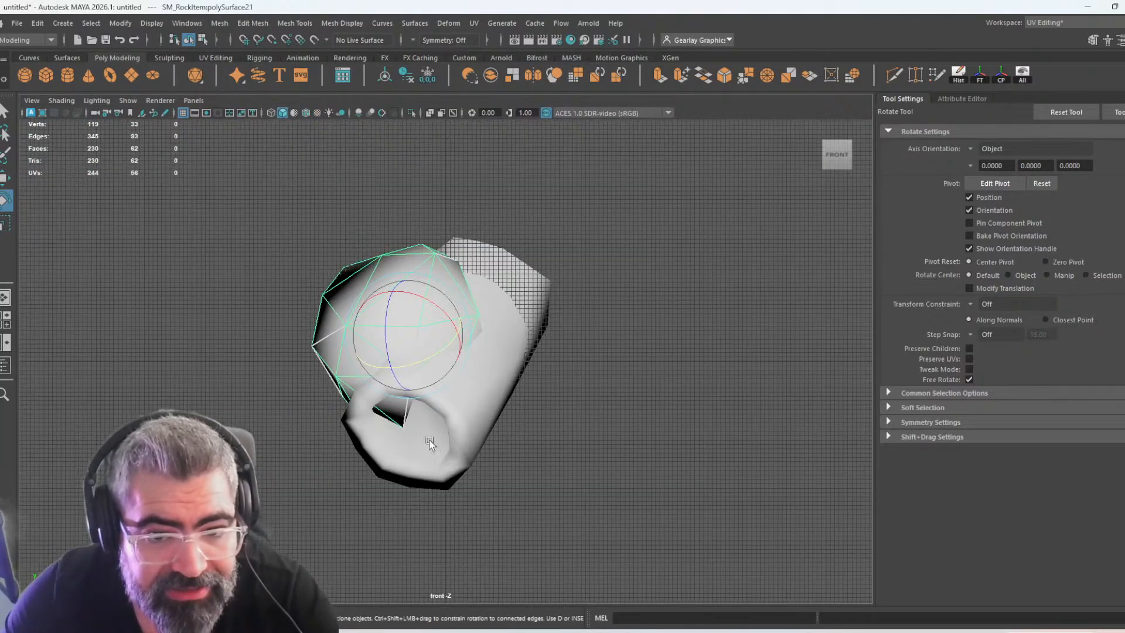
key("space")
scroll(334, 306, "down", 5)
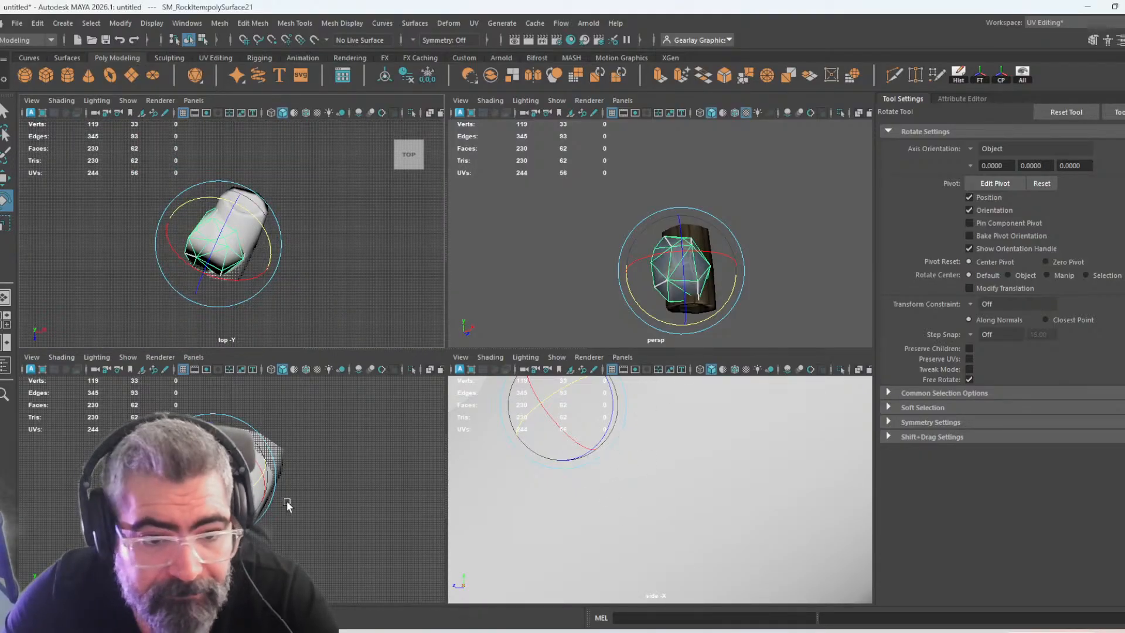
scroll(274, 494, "up", 3)
key("w")
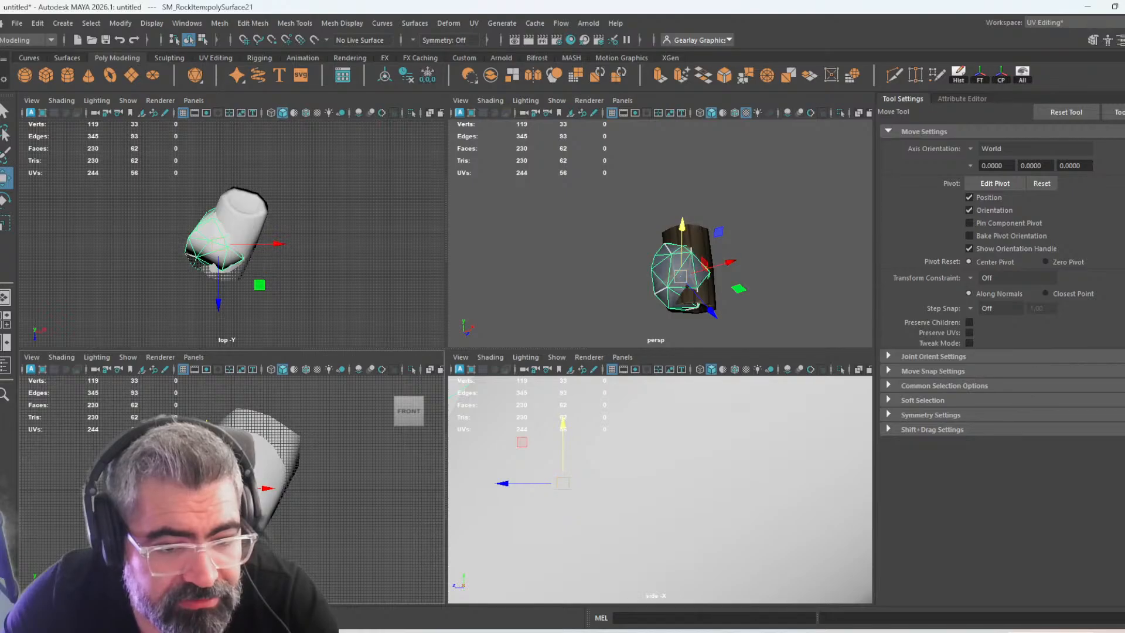
left_click_drag(207, 488, 227, 488)
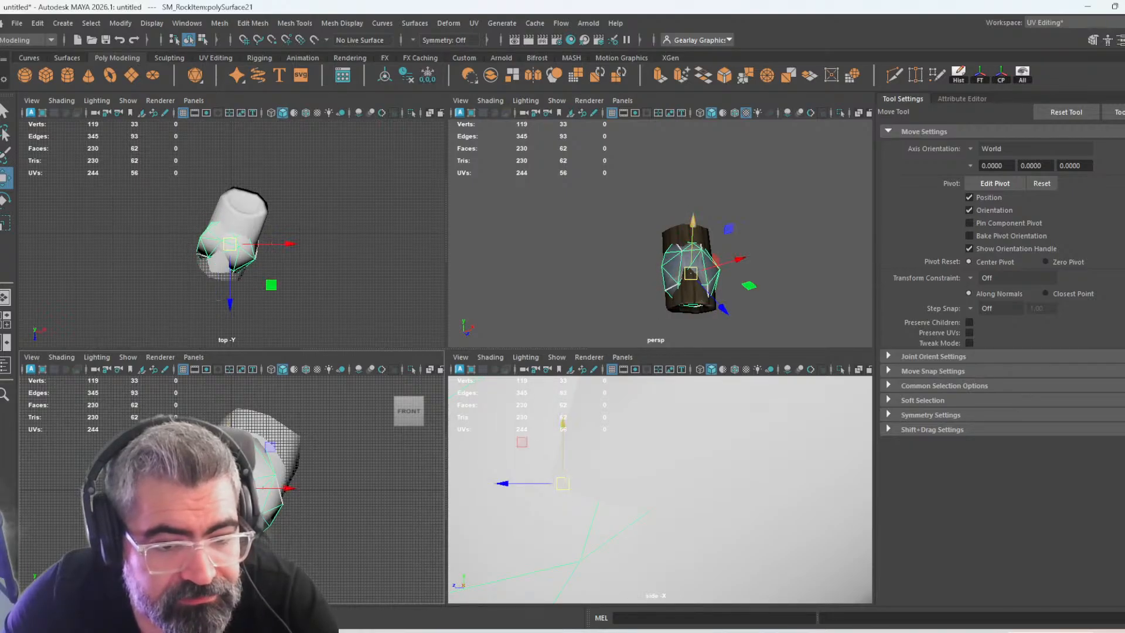
key("r")
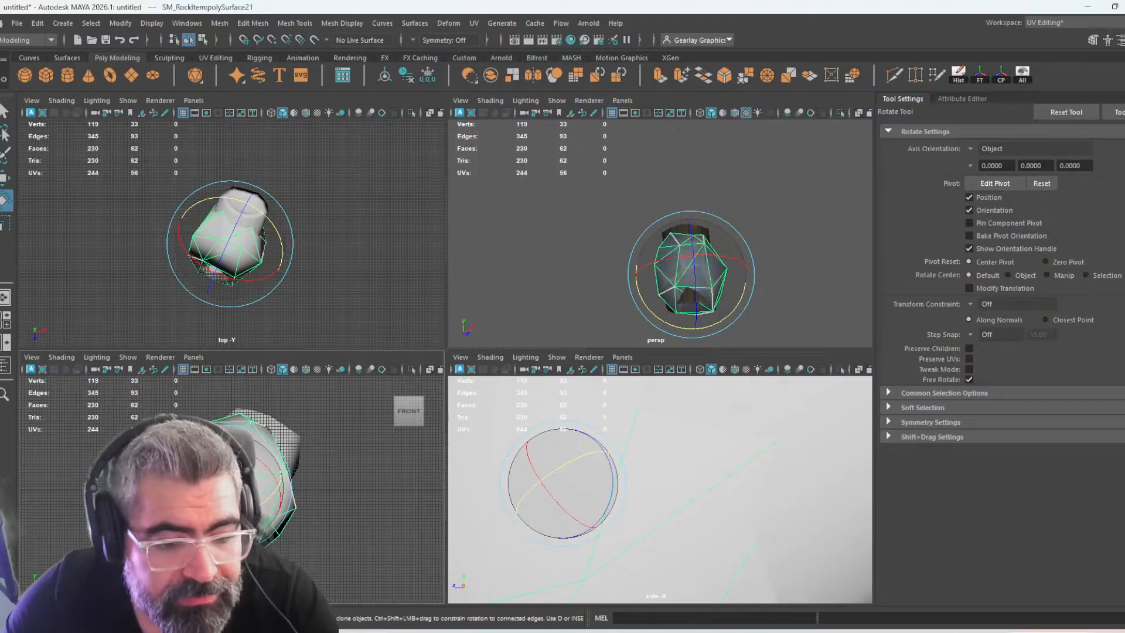
key("r")
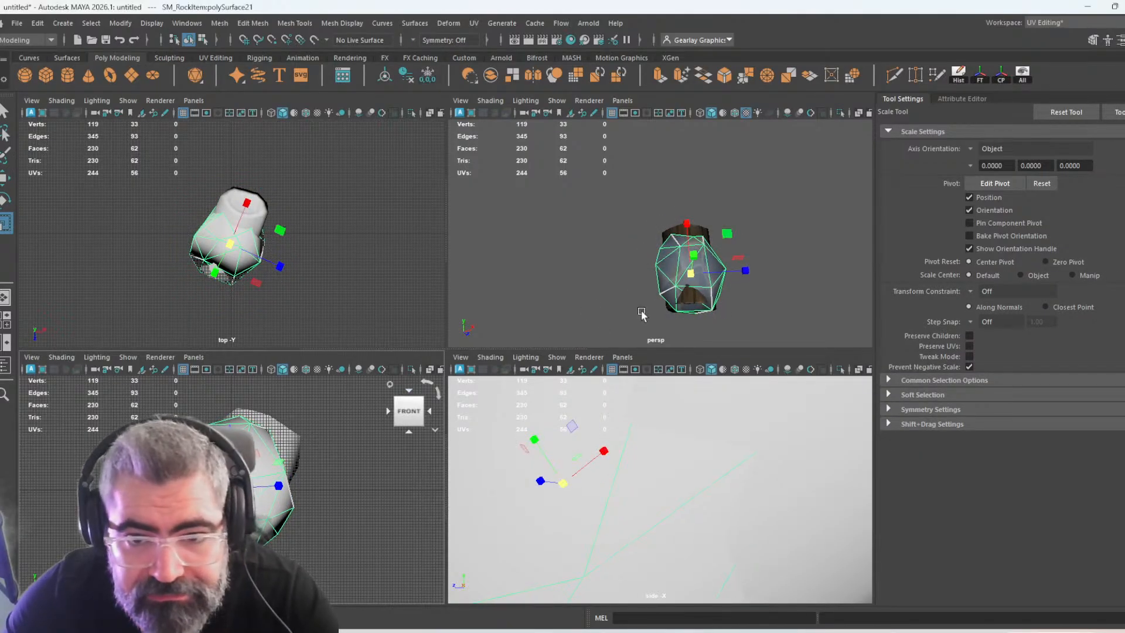
Using the side view, fine-tune the rock's rotation and move it deeper into the log
left_click(597, 299)
scroll(594, 450, "down", 5)
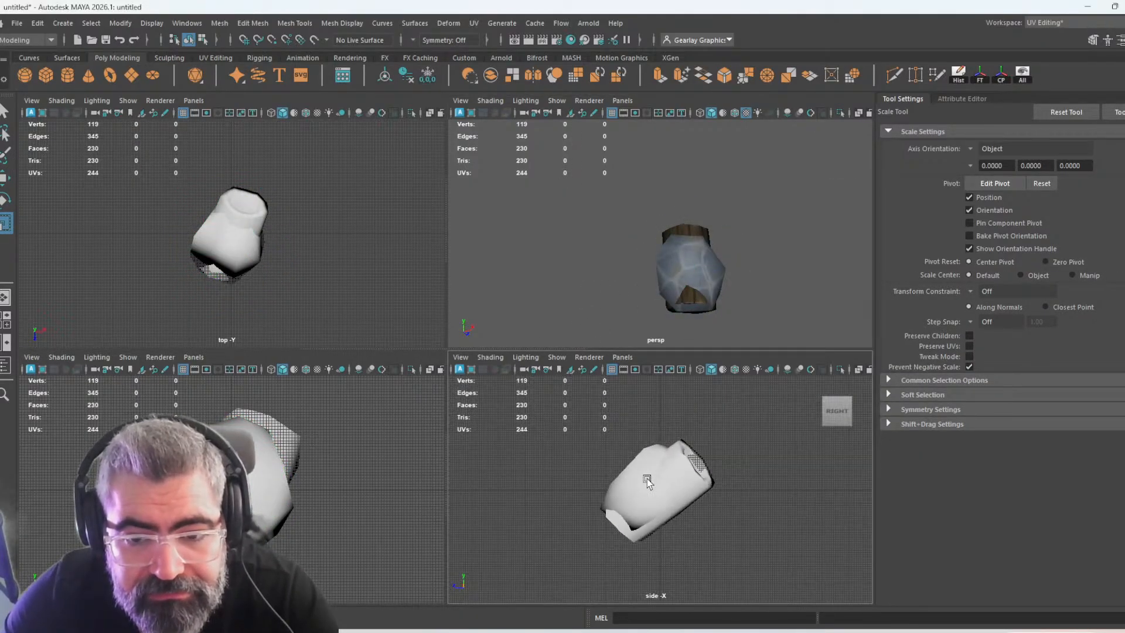
scroll(648, 466, "up", 2)
left_click(648, 467)
key("e")
left_click_drag(689, 456, 692, 458)
key("w")
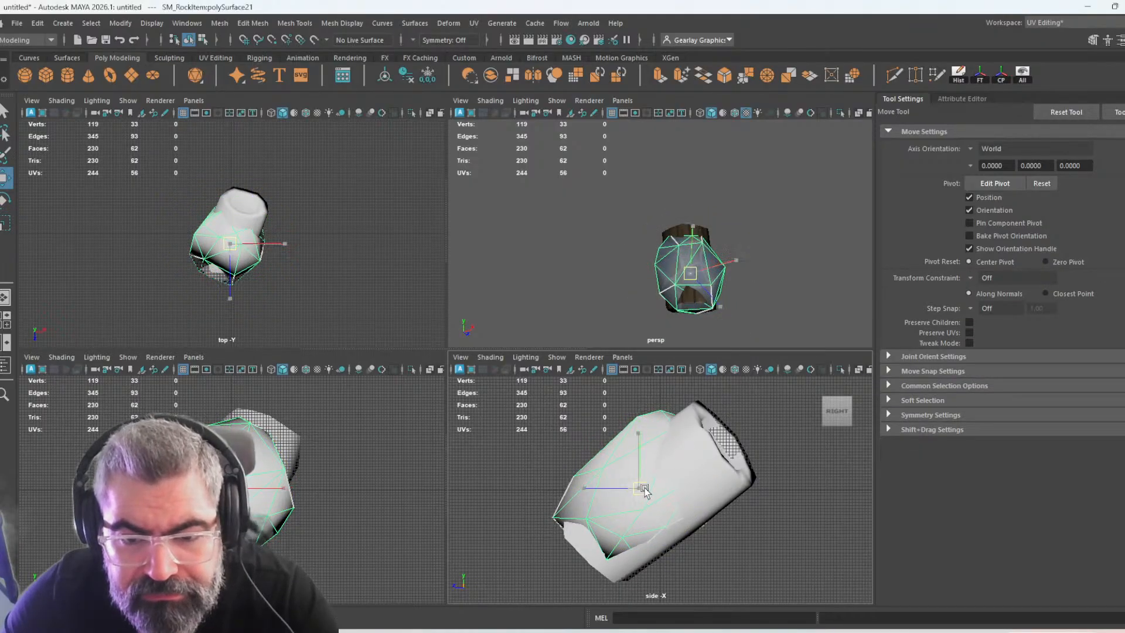
left_click_drag(638, 488, 655, 492)
left_click(323, 279)
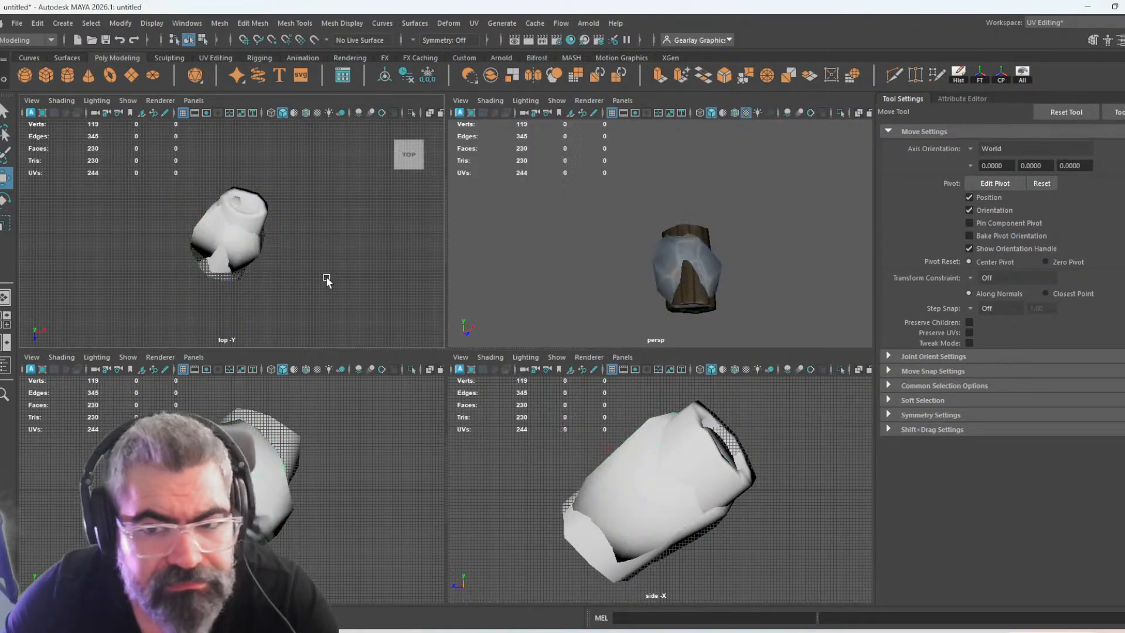
Check the rock against the log in perspective and freeze the rock's transformations
key("space")
left_click_drag(472, 349, 410, 270, "alt")
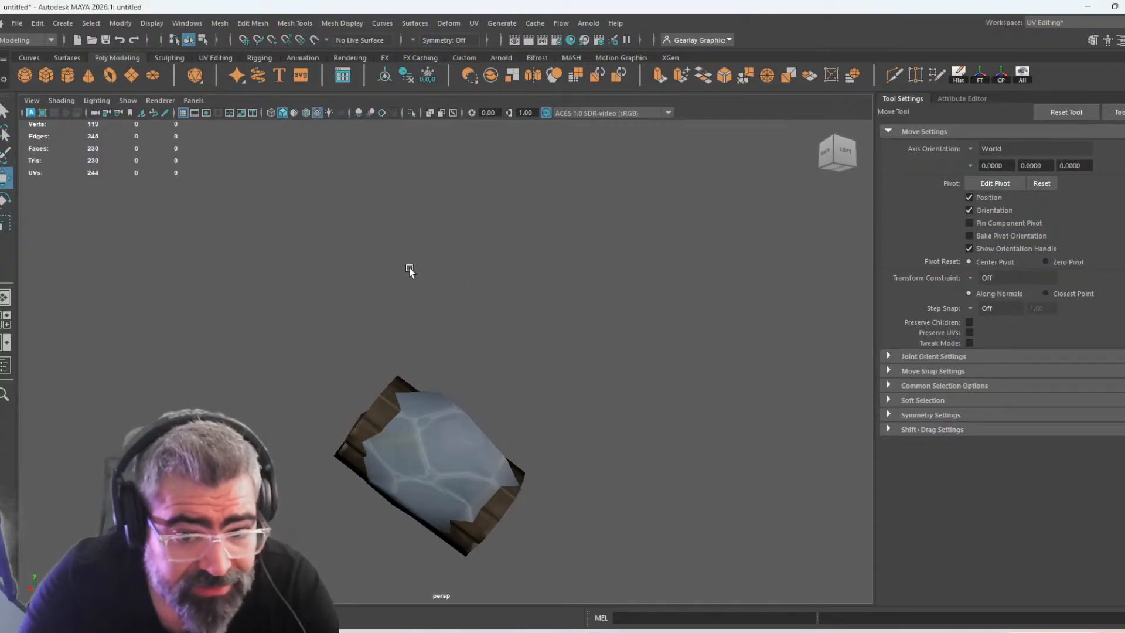
left_click(418, 455)
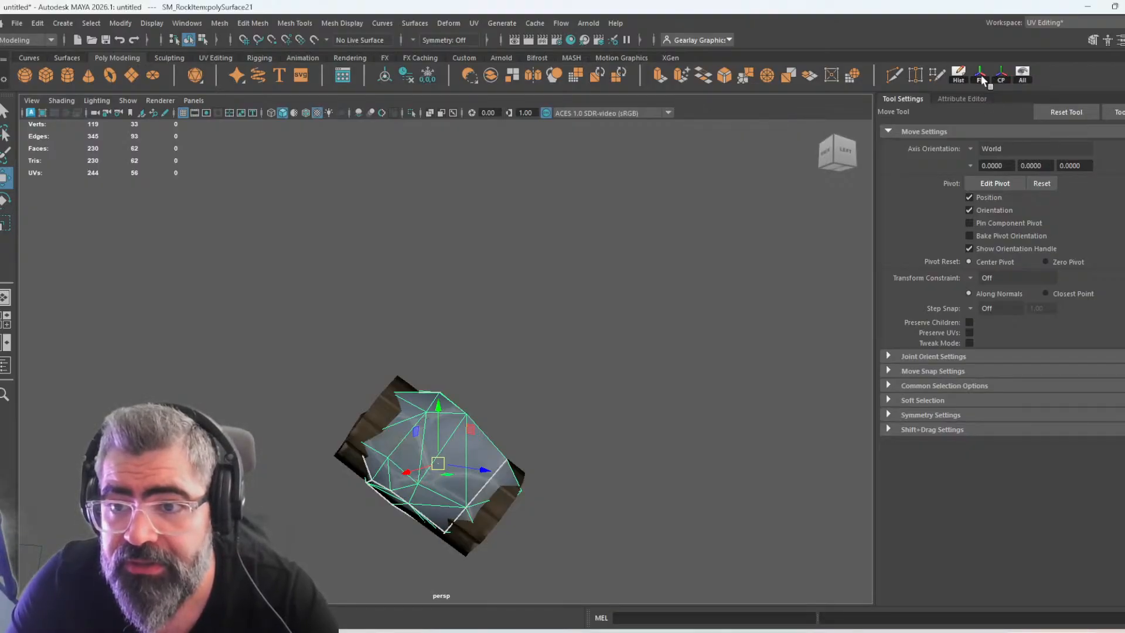
left_click(486, 518)
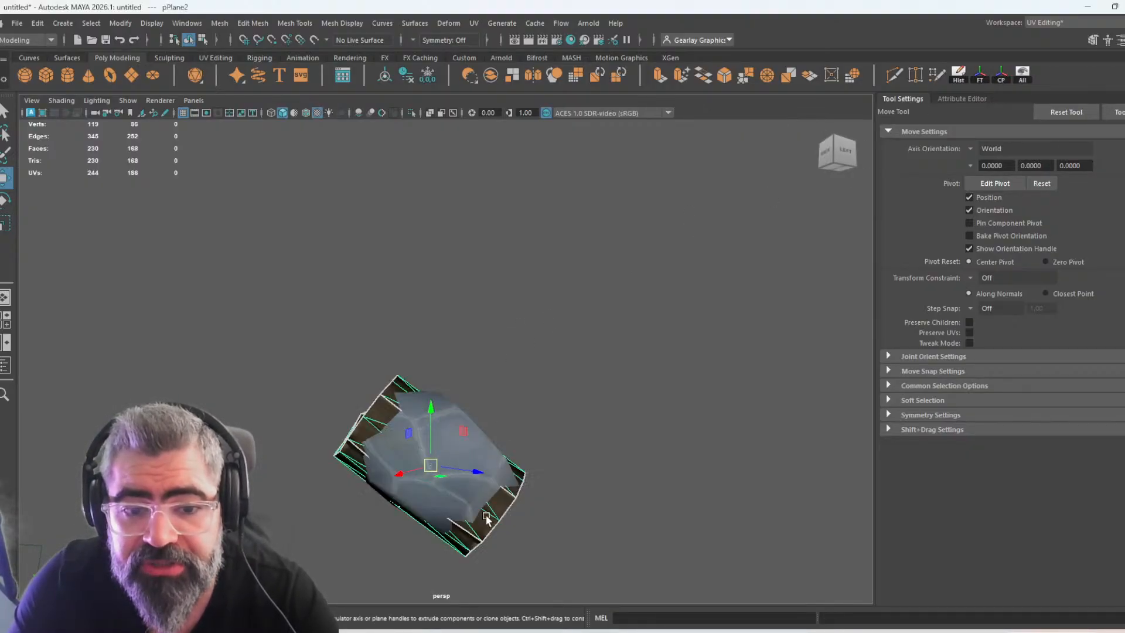
left_click(442, 448)
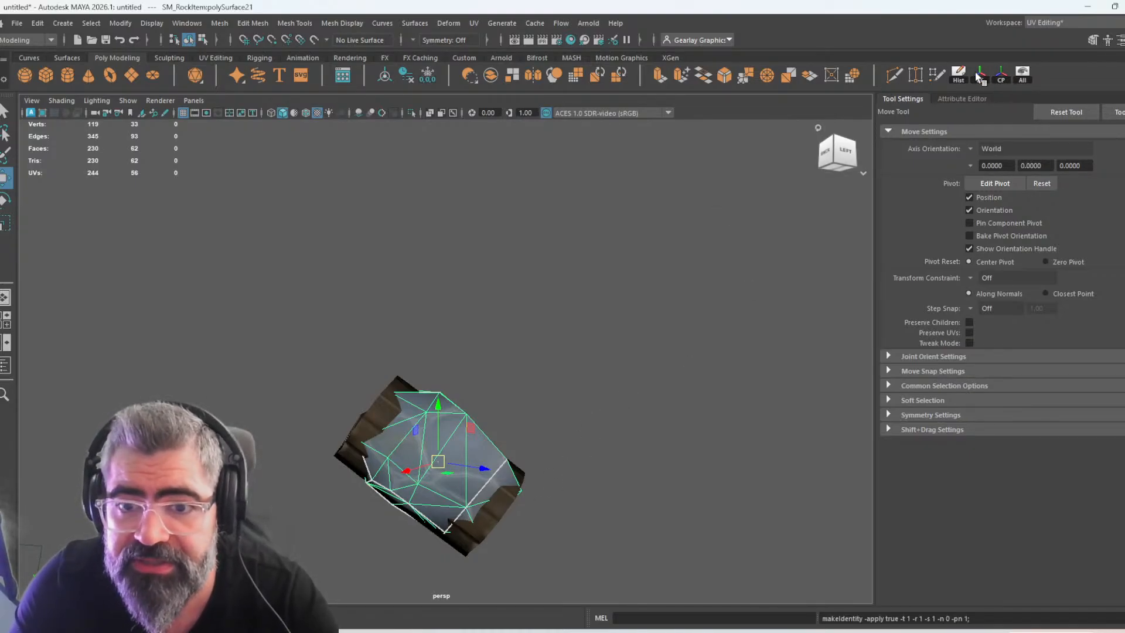
left_click_drag(697, 325, 601, 344, "alt")
left_click(607, 319)
Select the rock mesh and open the Export Selection dialog for it
left_click(452, 417)
key("space")
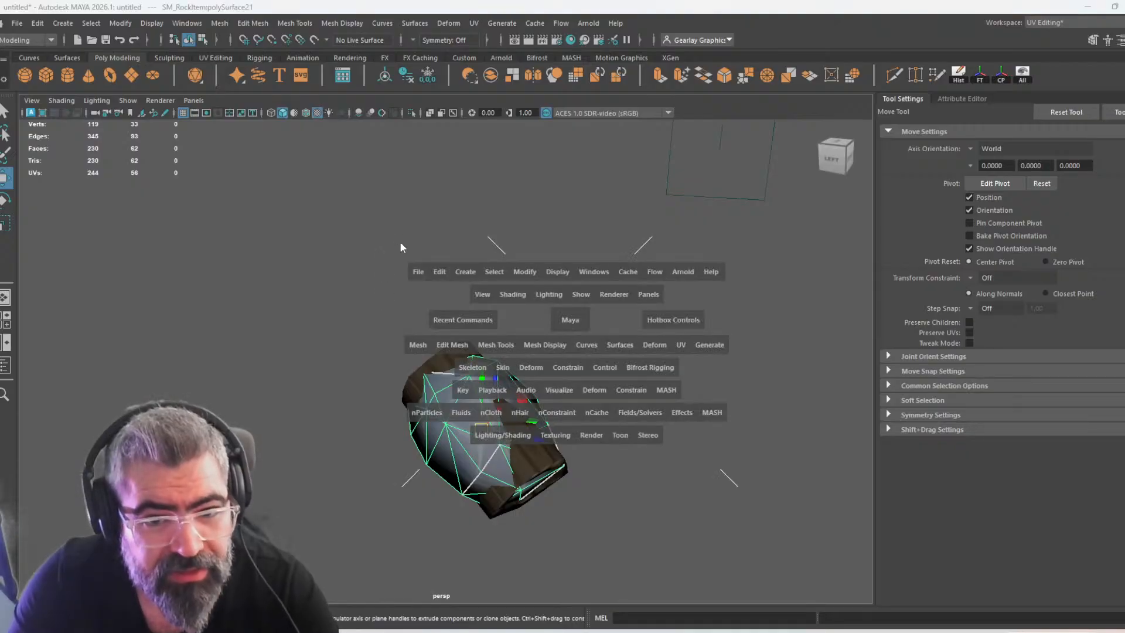
left_click(422, 275)
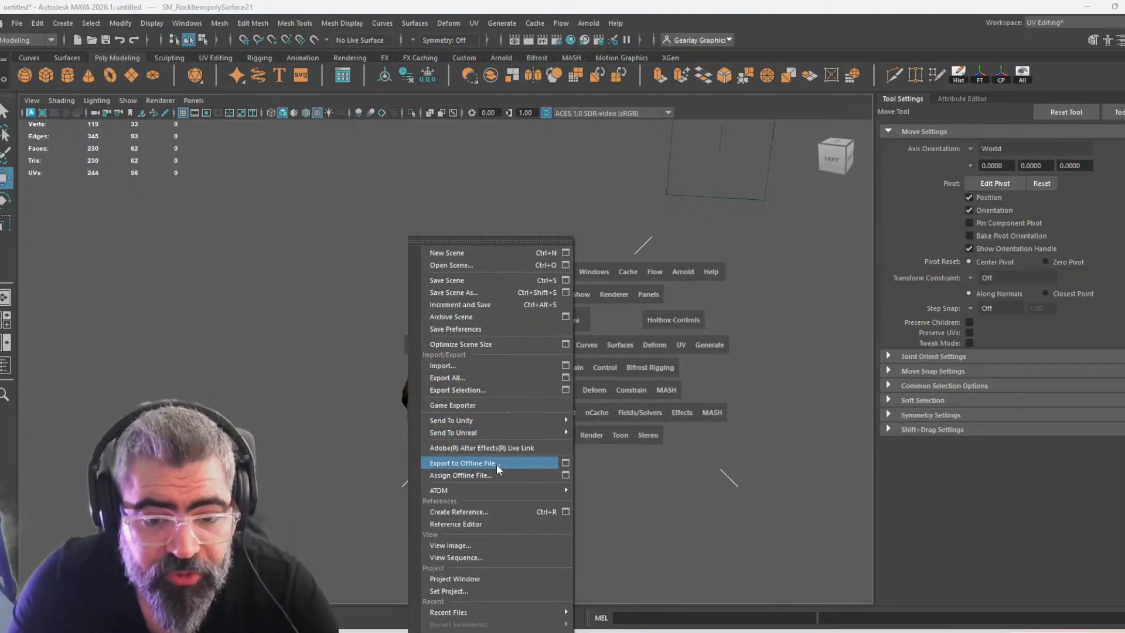
left_click(493, 389)
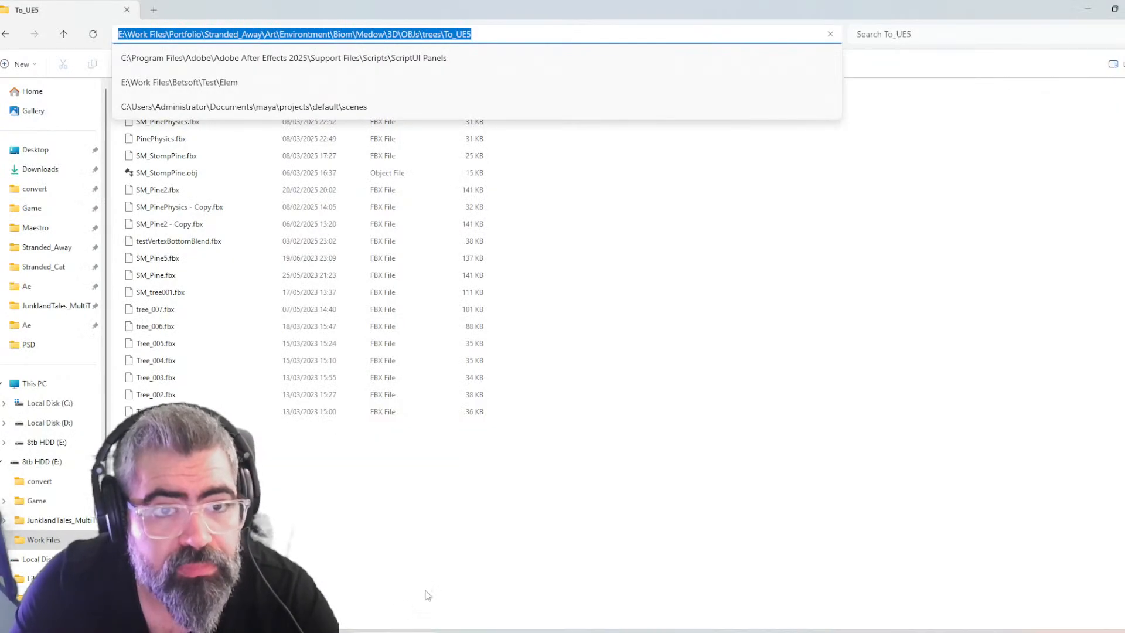
Find the 3D\OBJs\MiningRocks folder in File Explorer and set it as the export dialog's destination in Maya
left_click(639, 314)
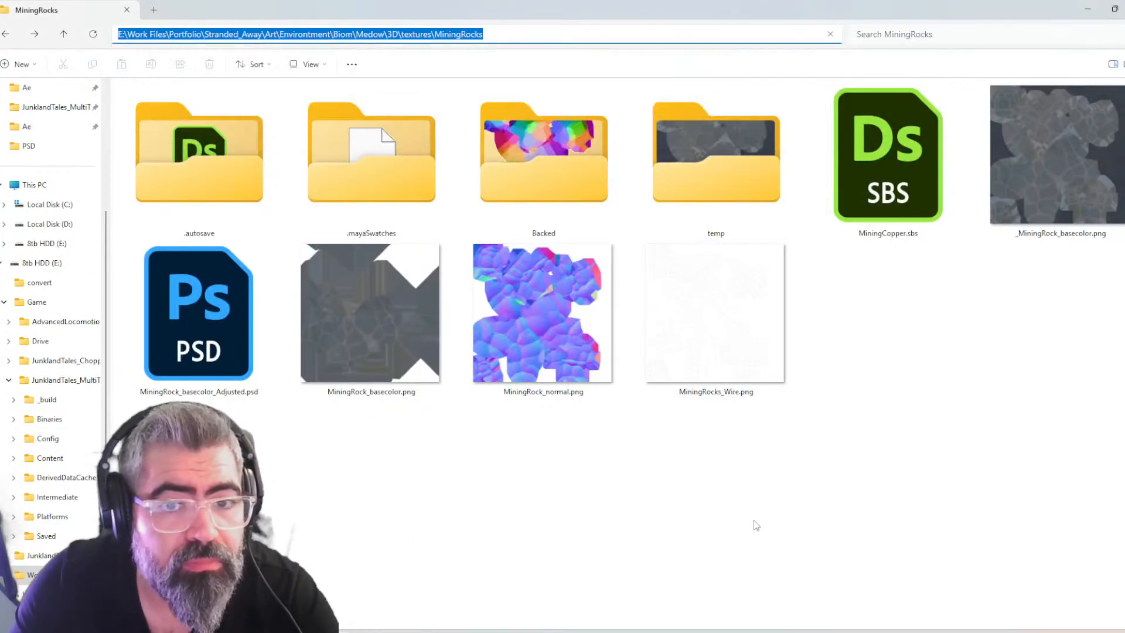
left_click(647, 34)
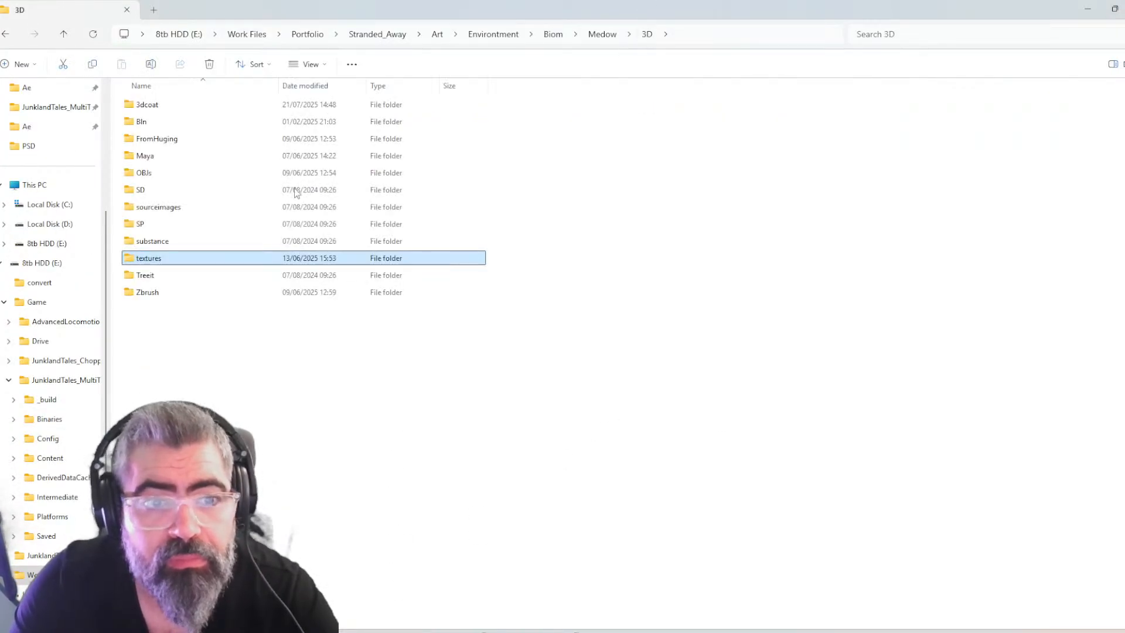
double_click(146, 174)
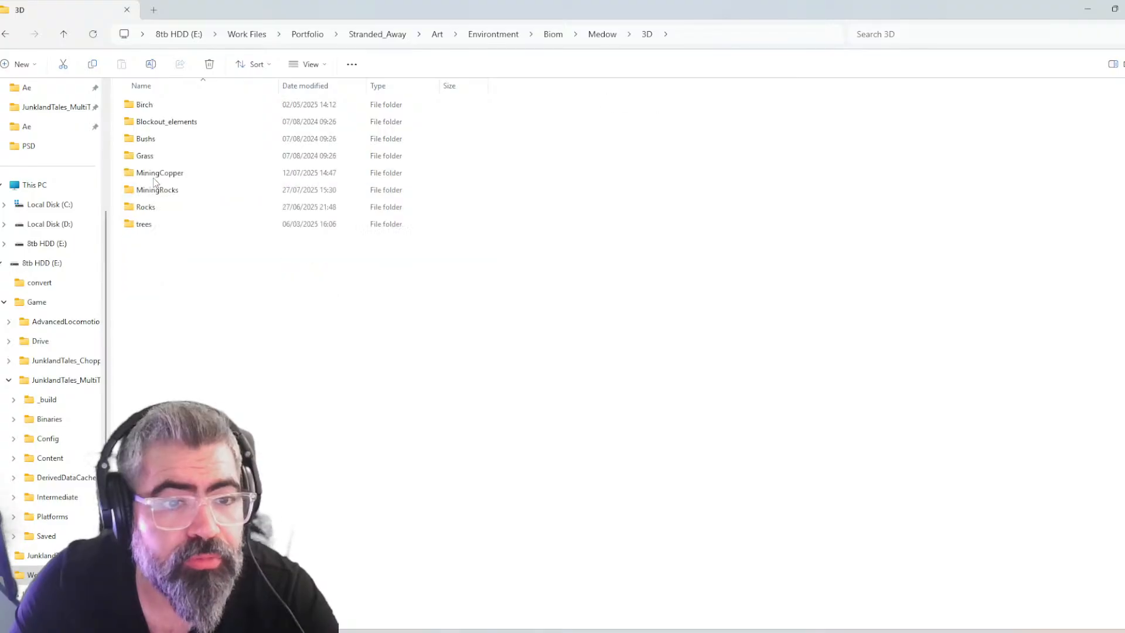
double_click(158, 190)
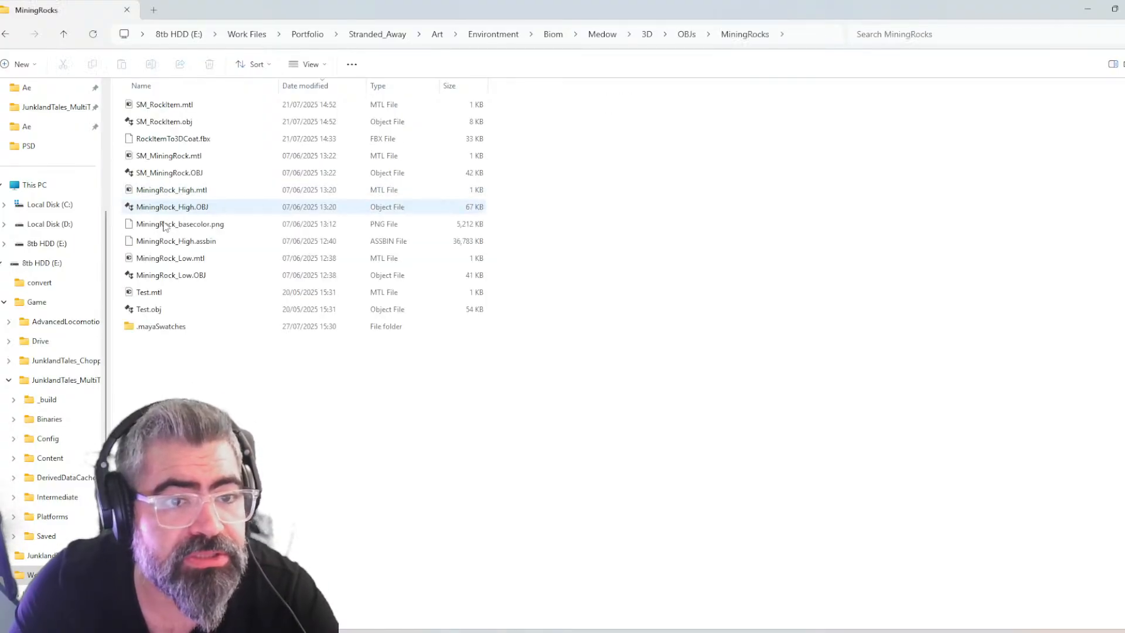
left_click(801, 279)
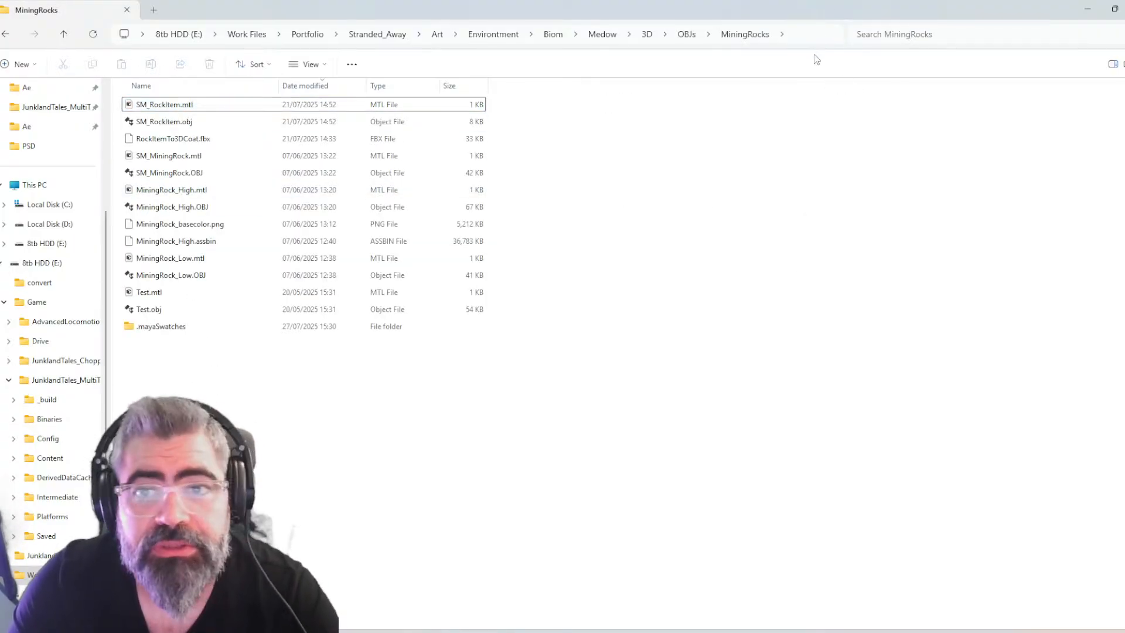
left_click(762, 34)
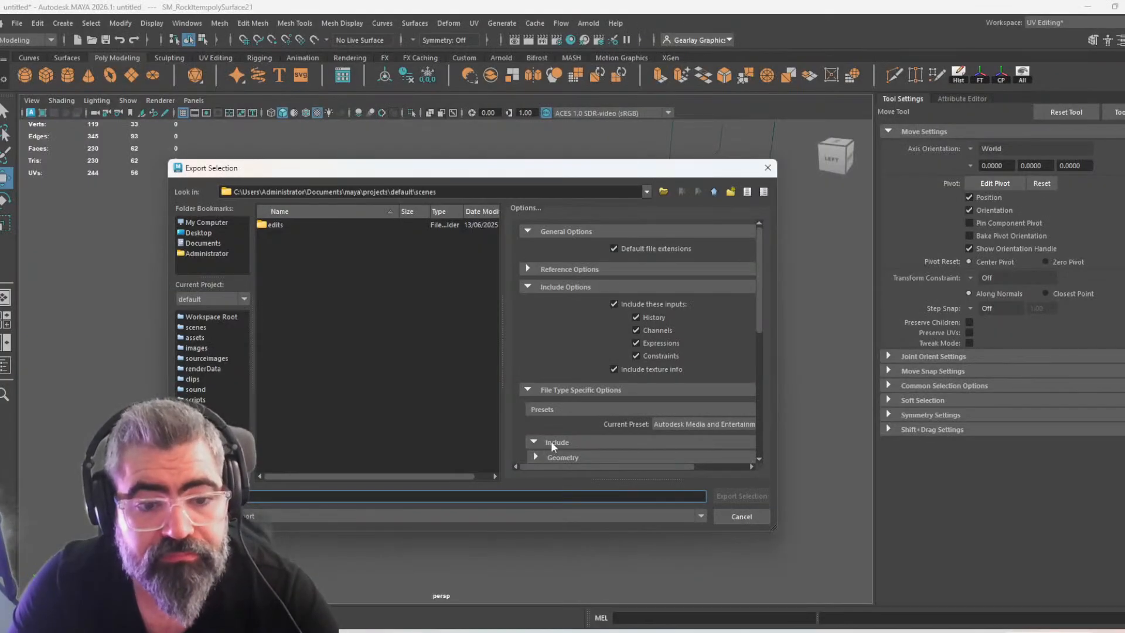
type("E:\\Work Files\\Portfolio\\Stranded_Away\\Art\\Environment\\Biom\\Medow\\3D\\OBJs\\MiningRocks")
key("Return")
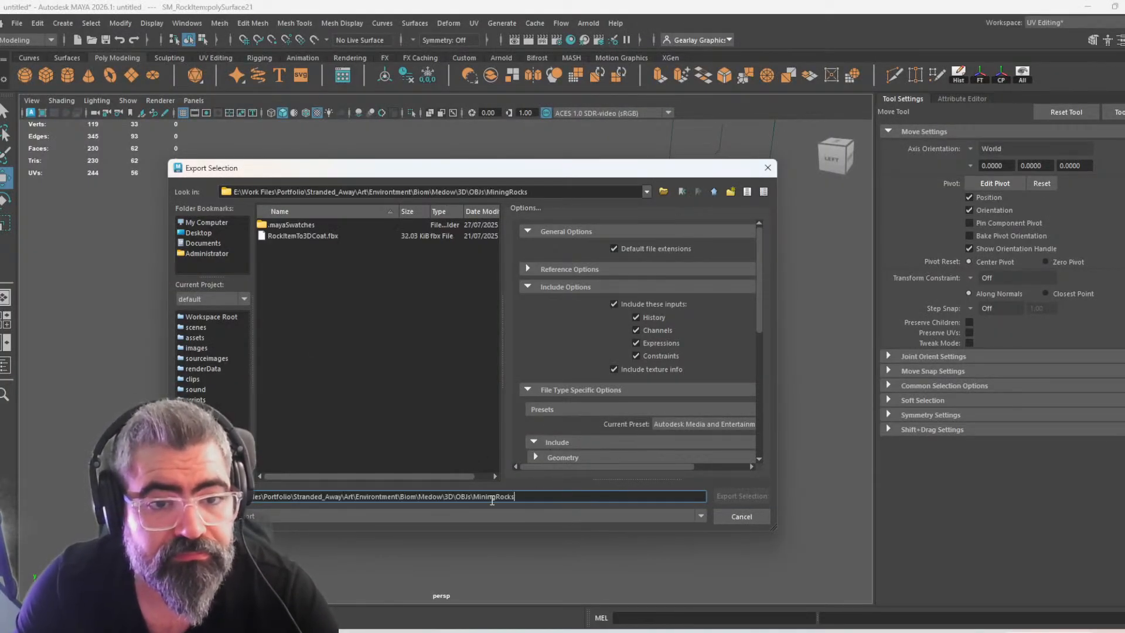
Check the existing rock file names in the MiningRocks folder for the naming to use, and return to the export dialog
left_click(329, 238)
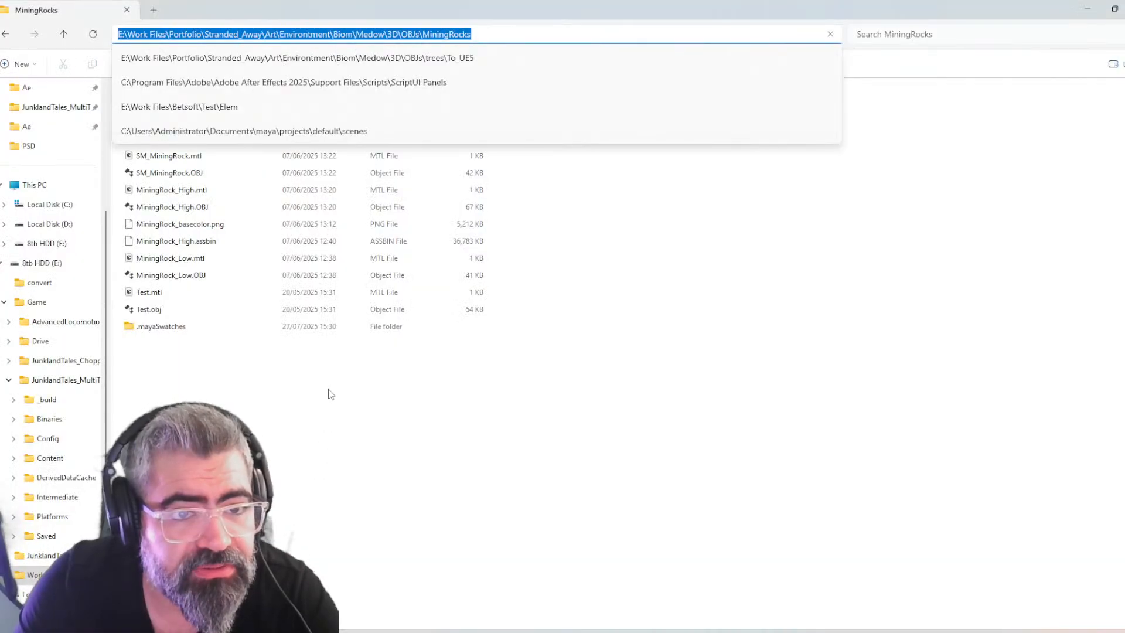
left_click(331, 393)
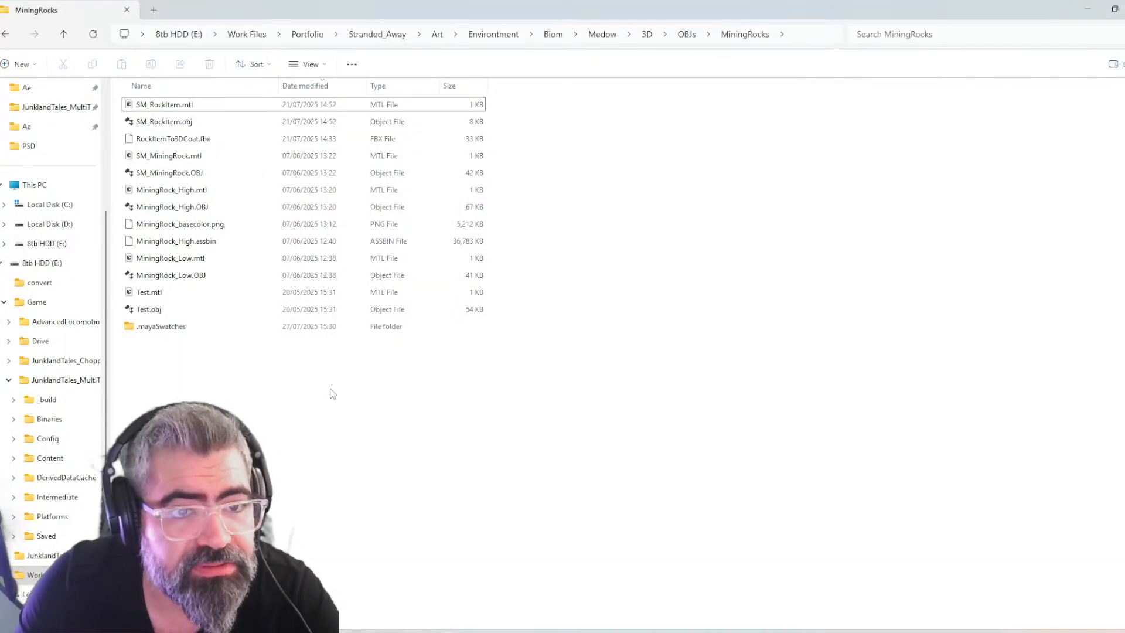
key("alt+Tab")
left_click(317, 496)
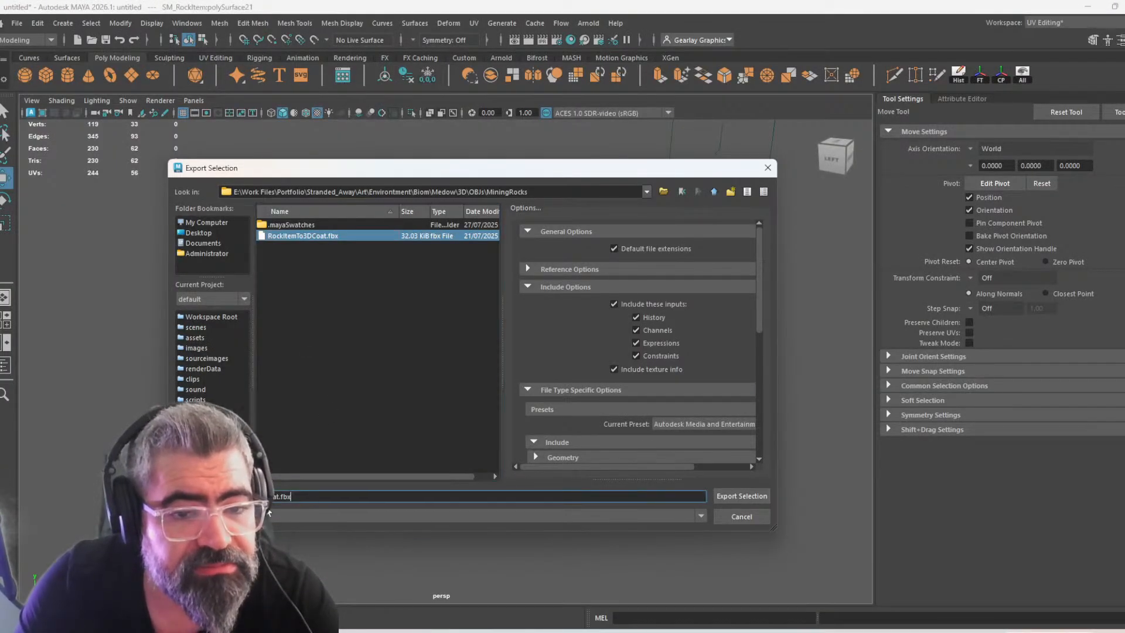
key("alt+Tab")
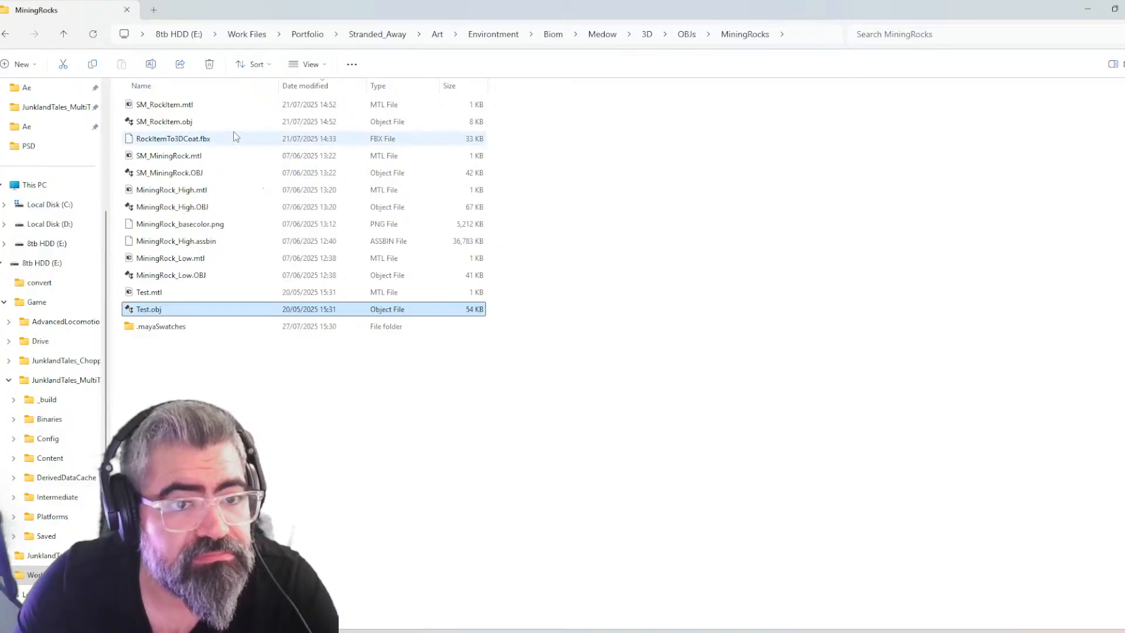
left_click(234, 123)
key("F2")
left_click(668, 538)
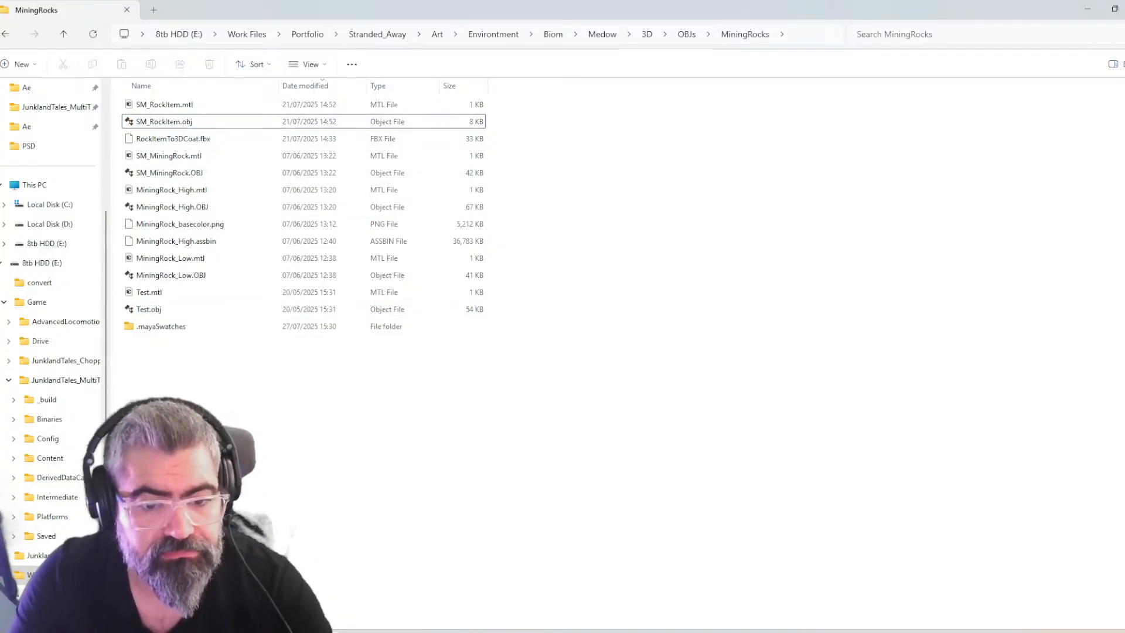
key("alt+Tab")
left_click(574, 632)
left_click(574, 632)
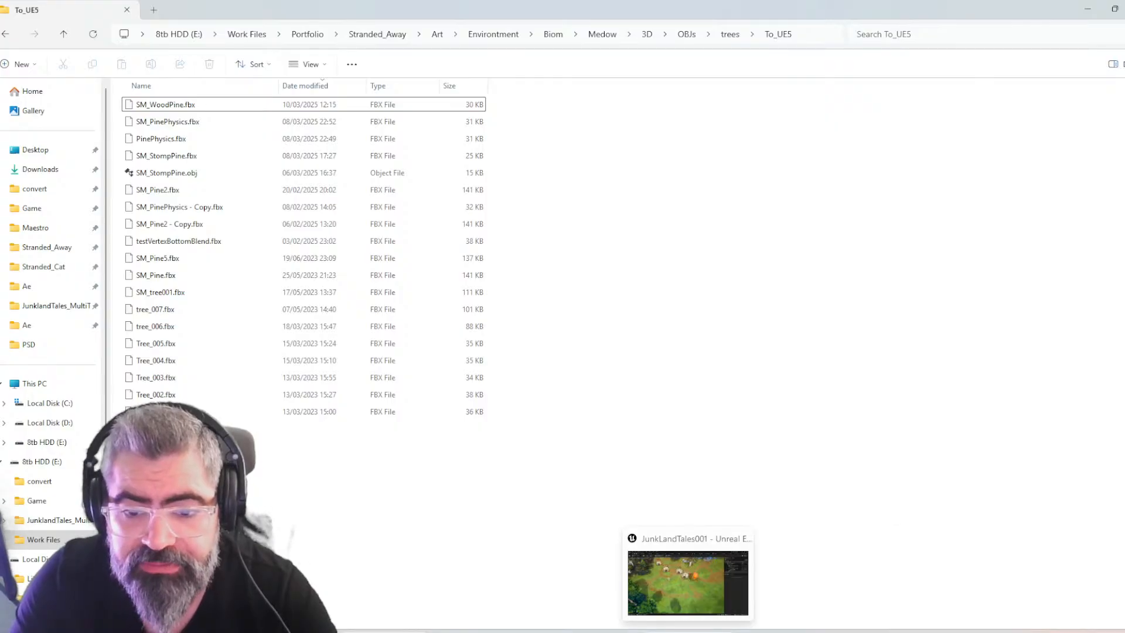
left_click(689, 580)
left_click(1048, 632)
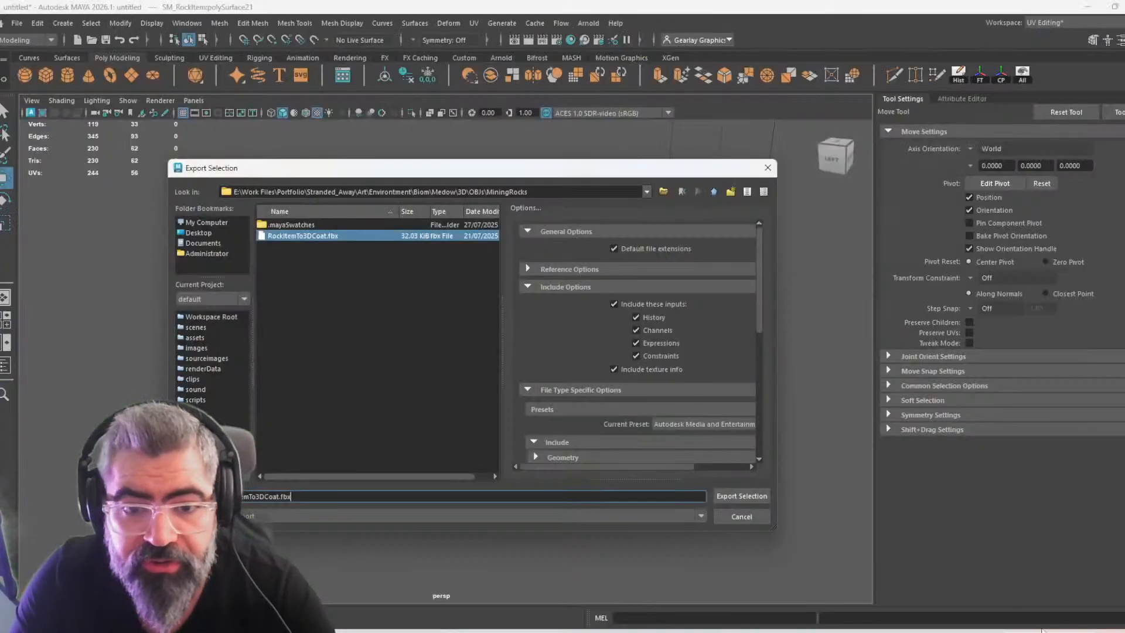
Name the export SM_RockItem and export the selected rock as an FBX to the MiningRocks folder
key("ctrl+a")
type("RockItem")
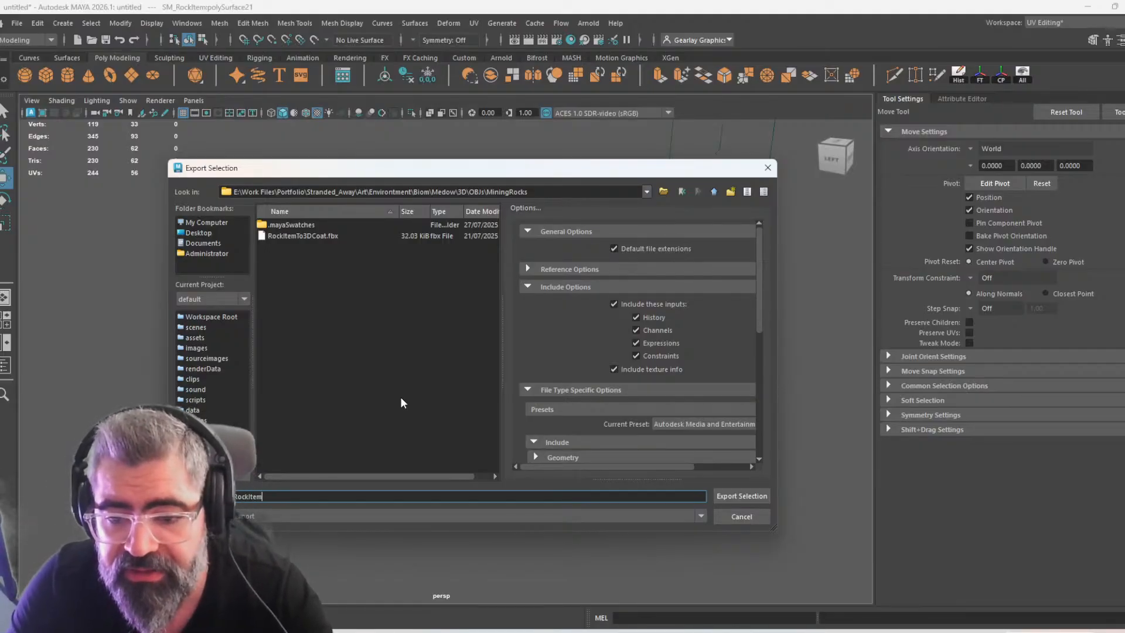
left_click(398, 356)
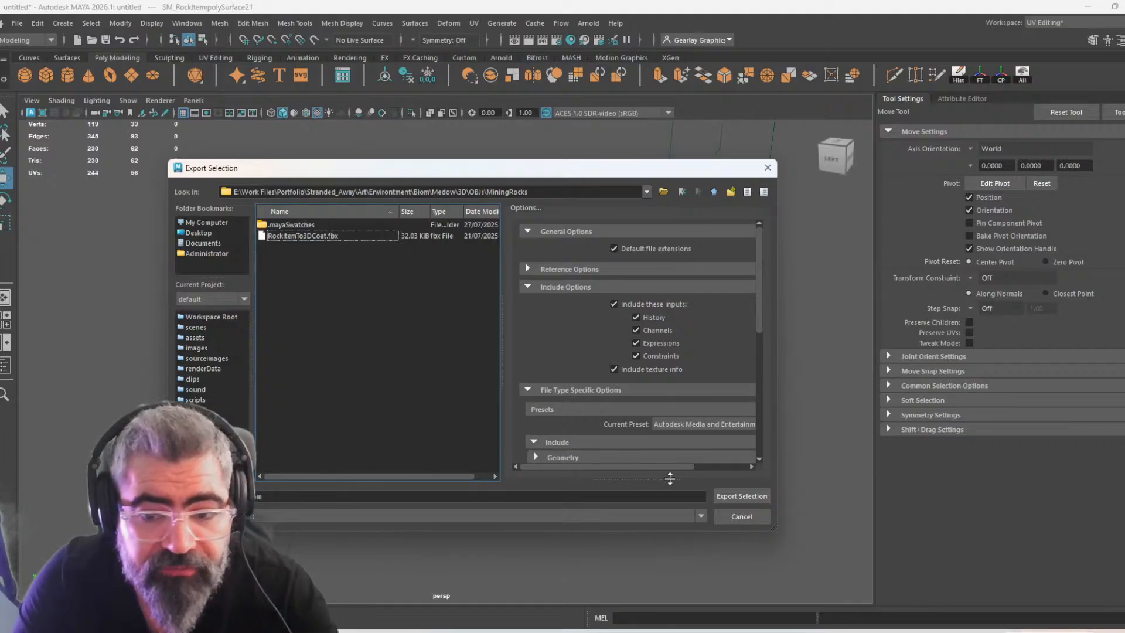
left_click(740, 501)
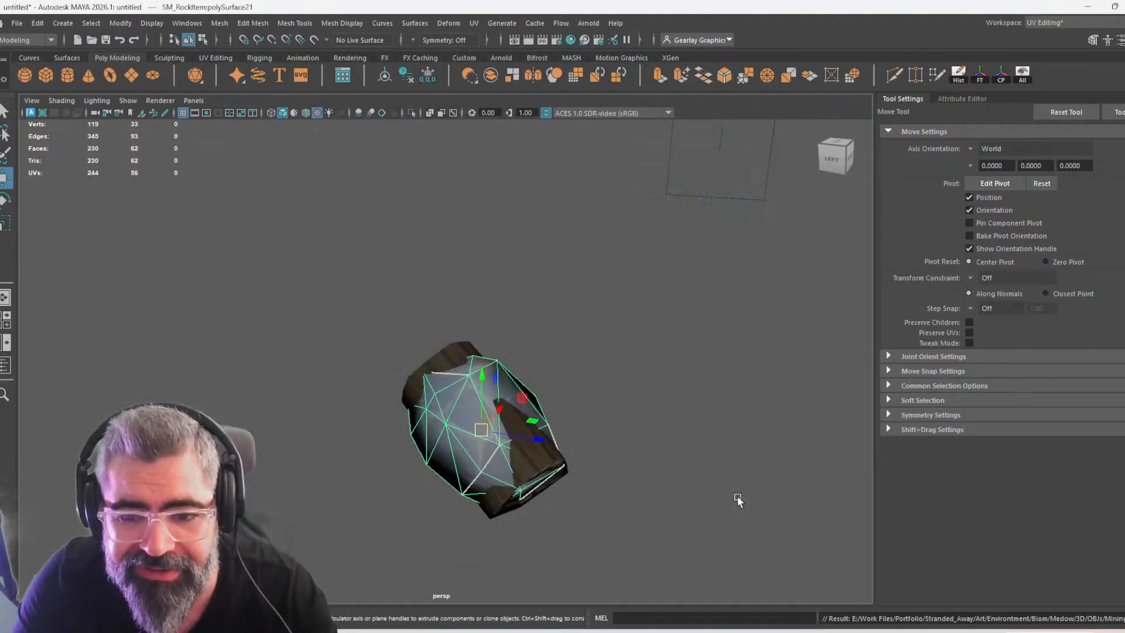
Deselect the rock and switch to Unreal with the Inventory Meshs folder open as the import destination
left_click(653, 380)
left_click_drag(653, 380, 668, 433, "alt")
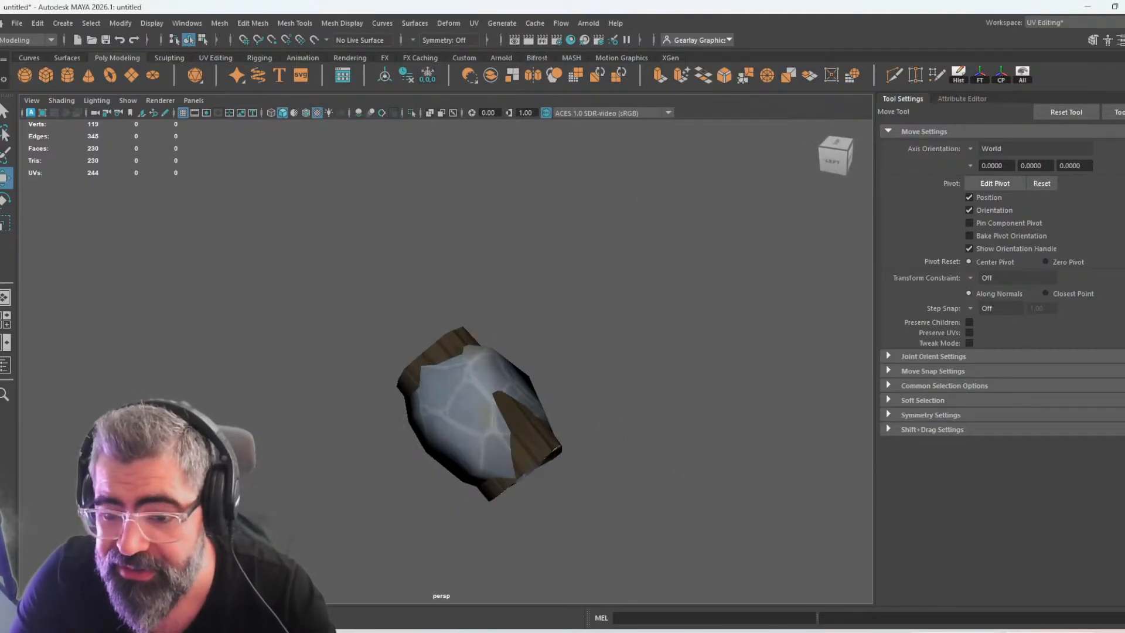
left_click(688, 631)
right_click_drag(656, 410, 679, 399)
key("ctrl+space")
left_click(684, 568)
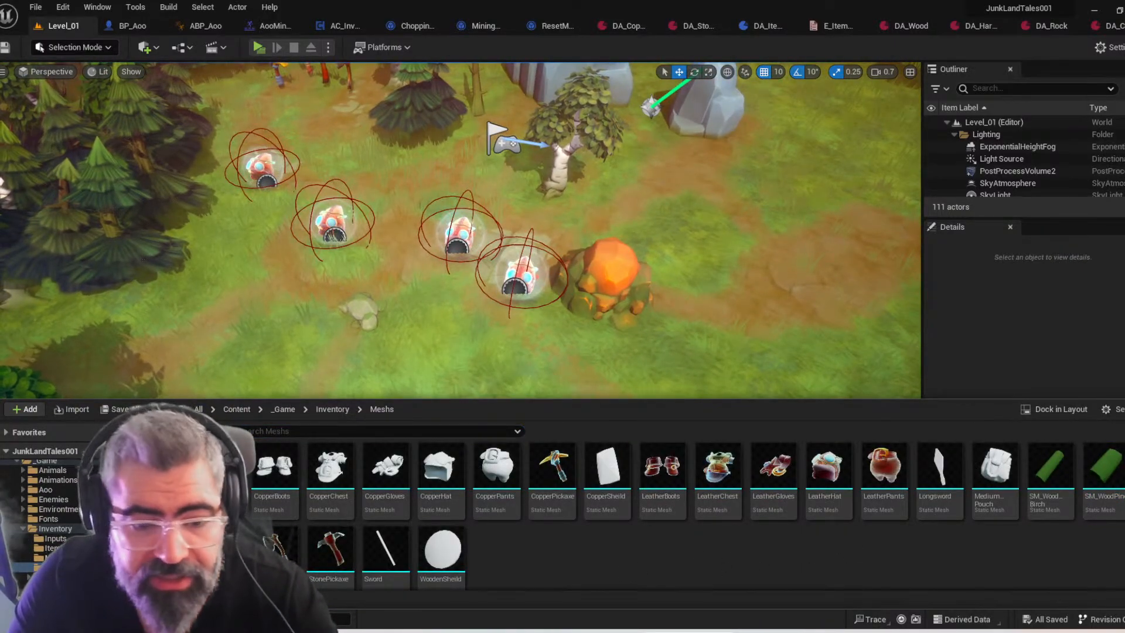
Sort the MiningRocks files by newest modified date and import SM_RockItem.fbx into Unreal's Inventory Meshs folder
key("alt+Tab")
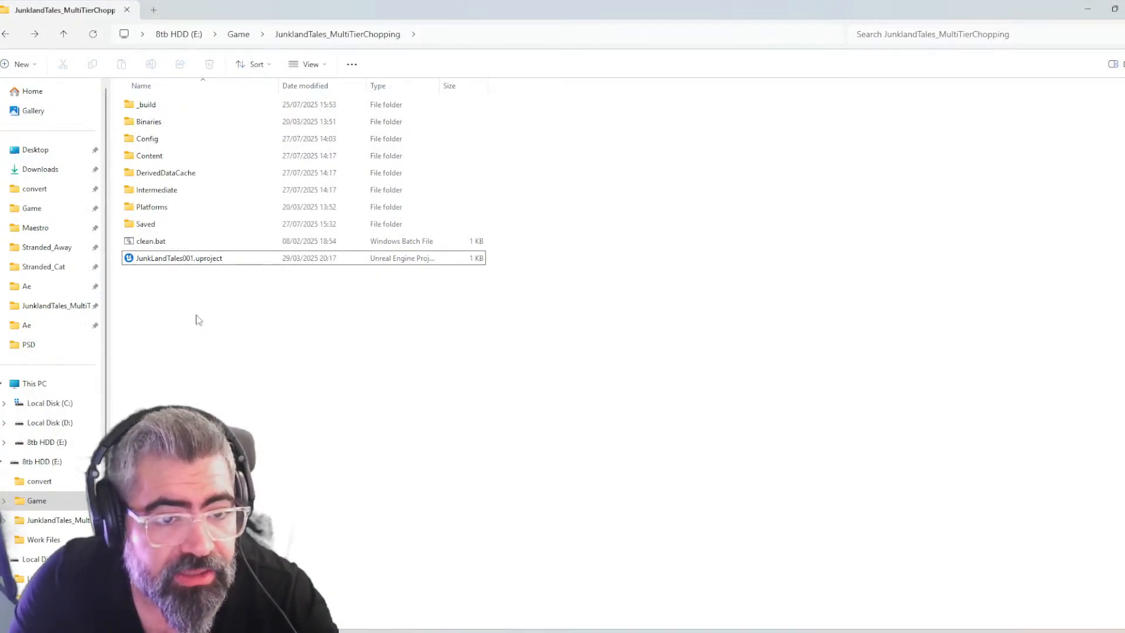
key("alt+Tab")
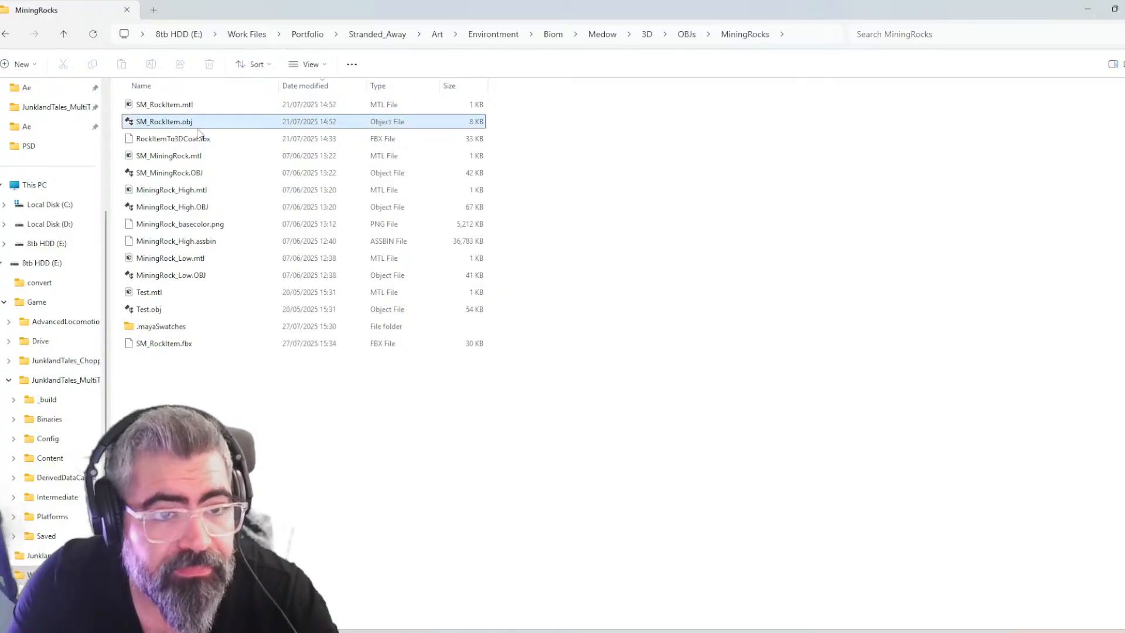
left_click(308, 85)
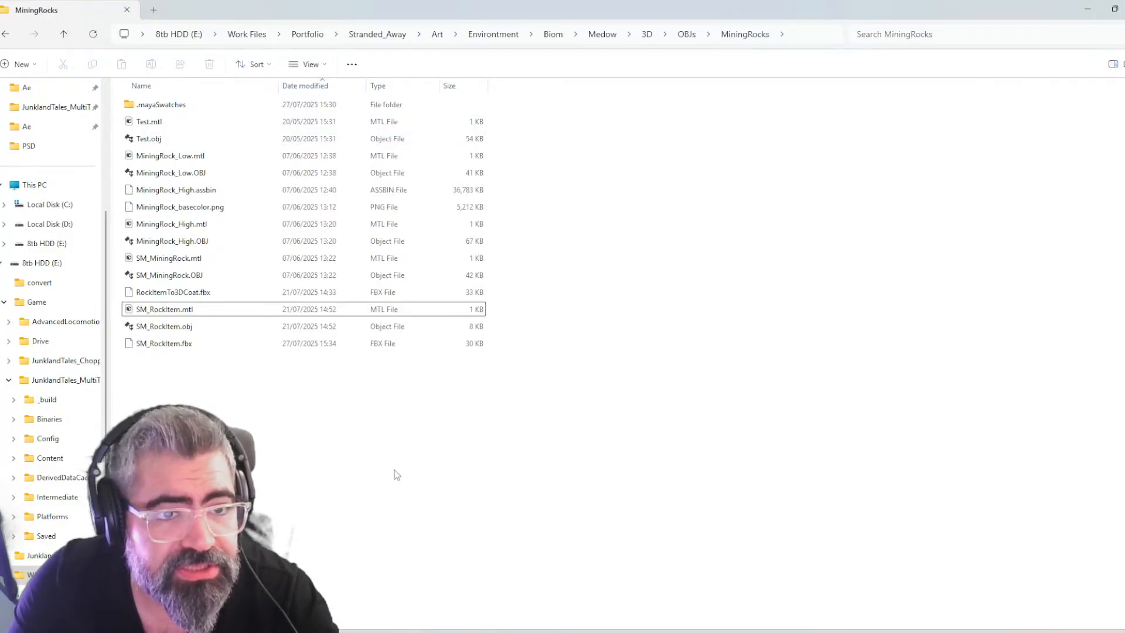
left_click(320, 88)
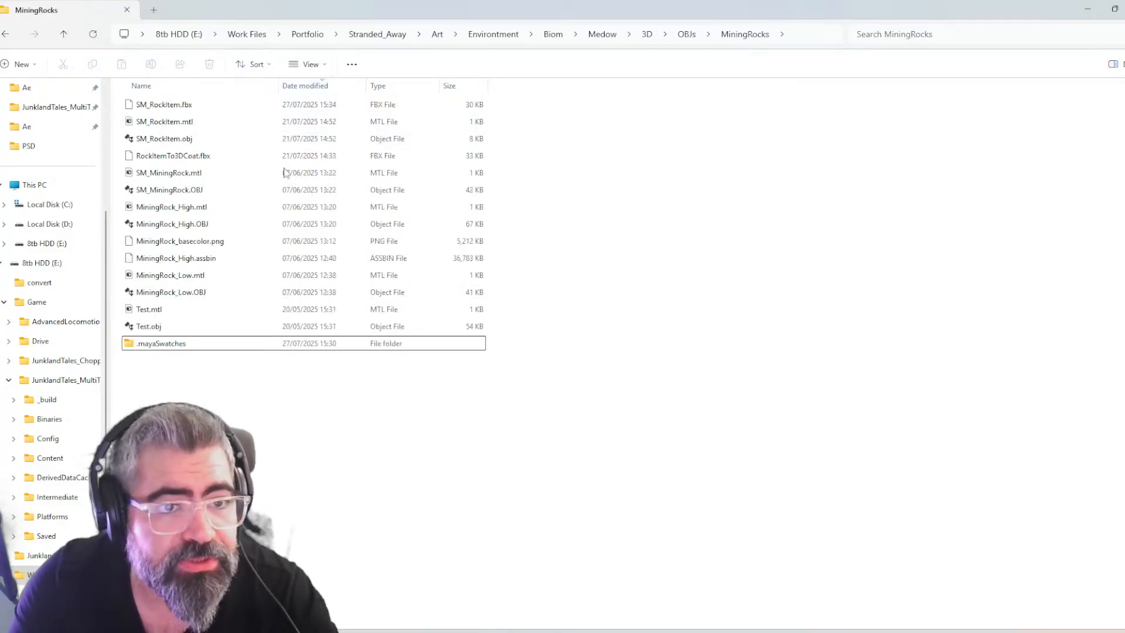
left_click(202, 107)
left_click_drag(174, 106, 557, 556)
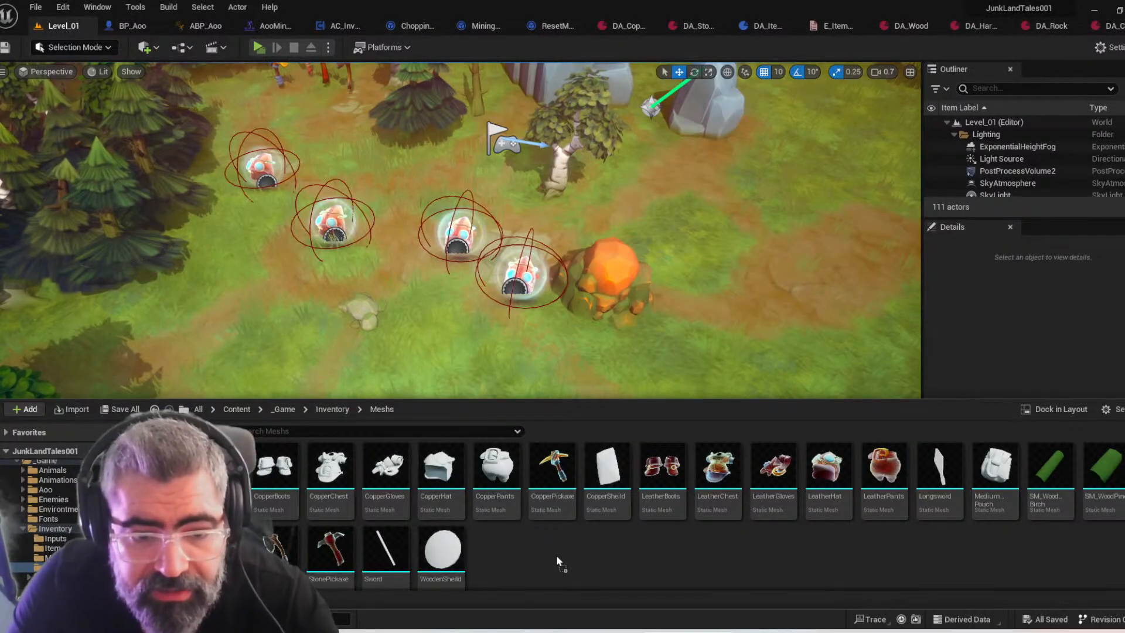
left_click(532, 548)
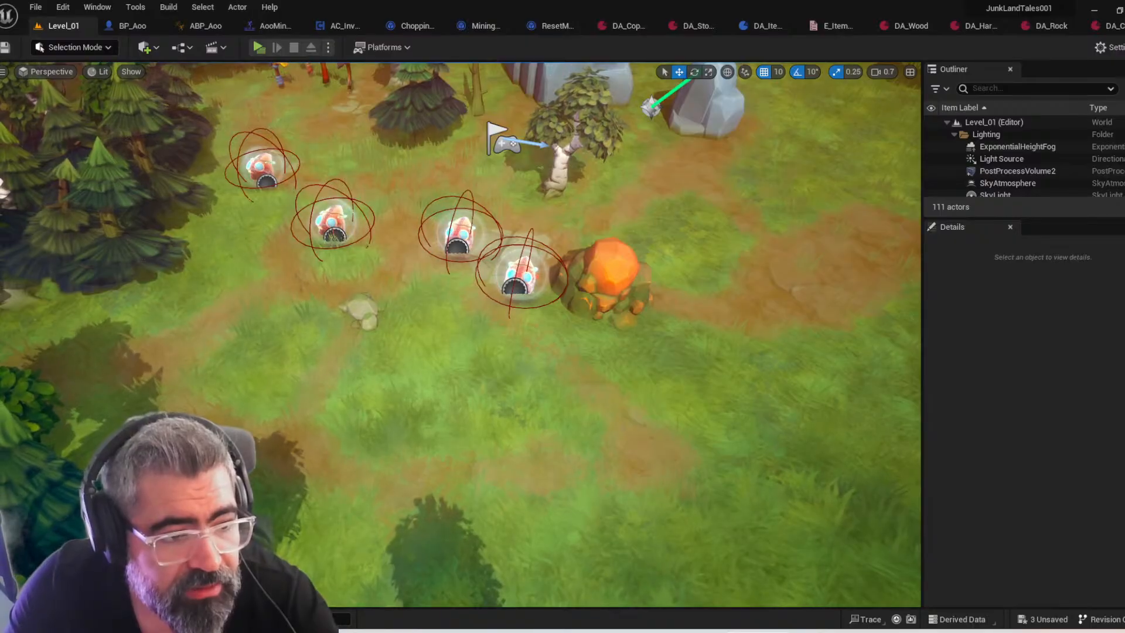
Open the imported rock static mesh to examine its material, and view the SM_WoodPine mesh's asset details for comparison
right_click_drag(163, 316, 117, 317)
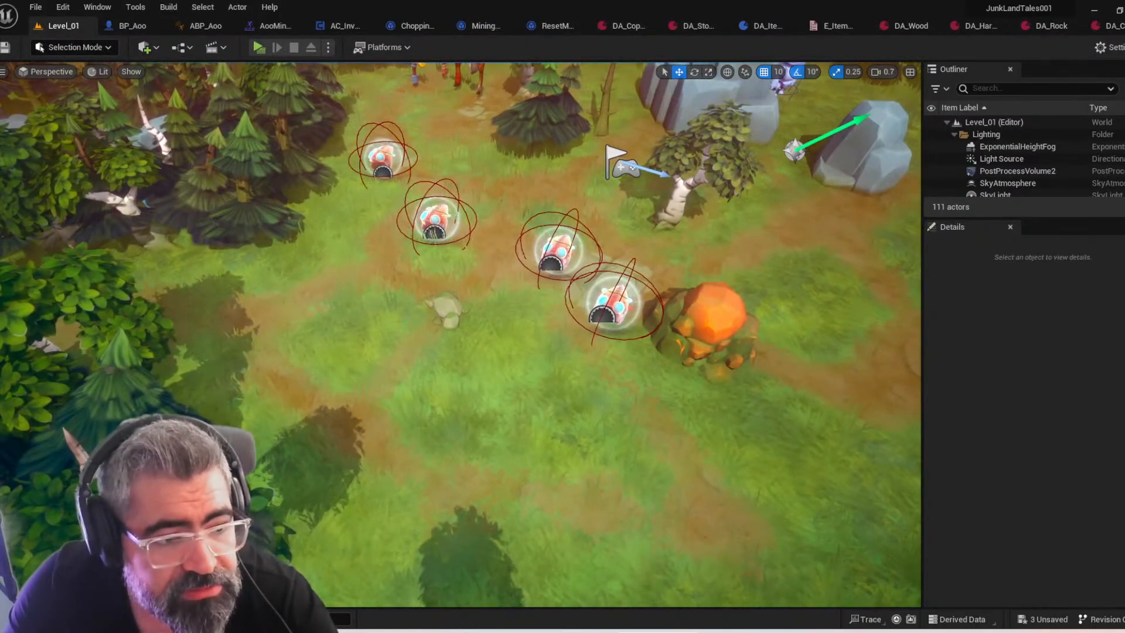
right_click_drag(562, 445, 604, 357)
key("ctrl+space")
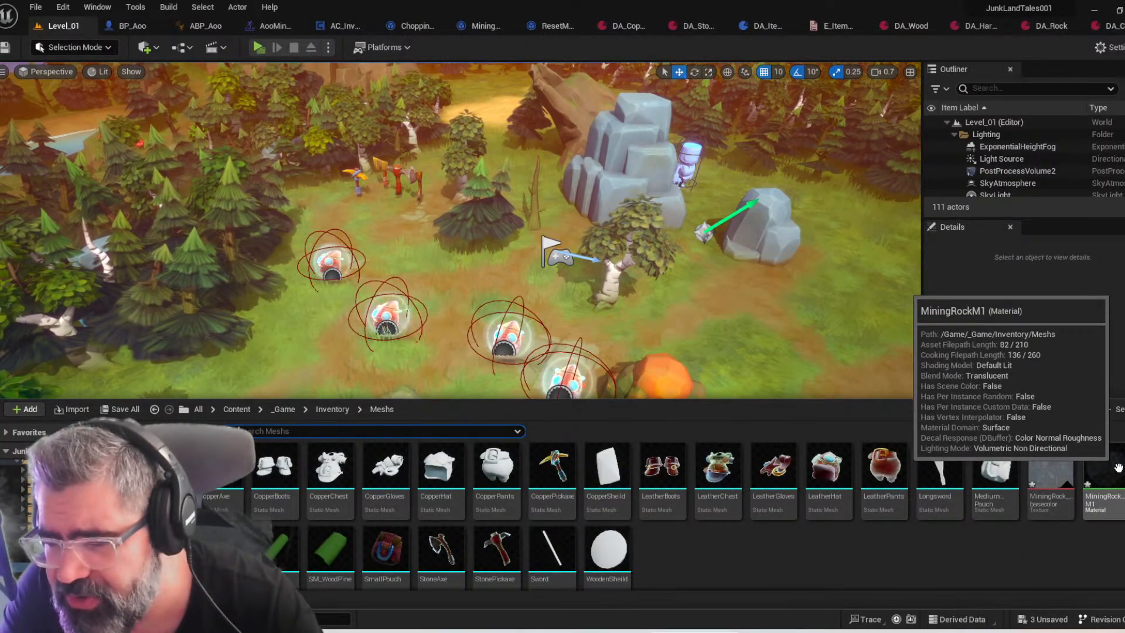
double_click(216, 551)
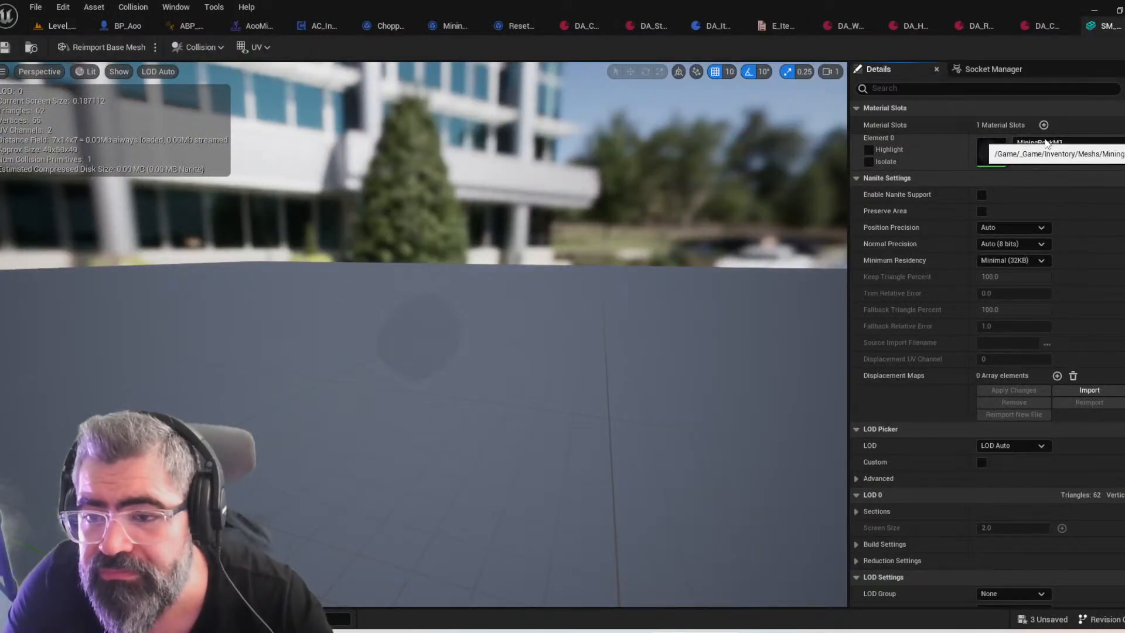
mouse_move(701, 342)
right_mouse_down()
mouse_move(644, 358)
mouse_move(711, 355)
right_mouse_up()
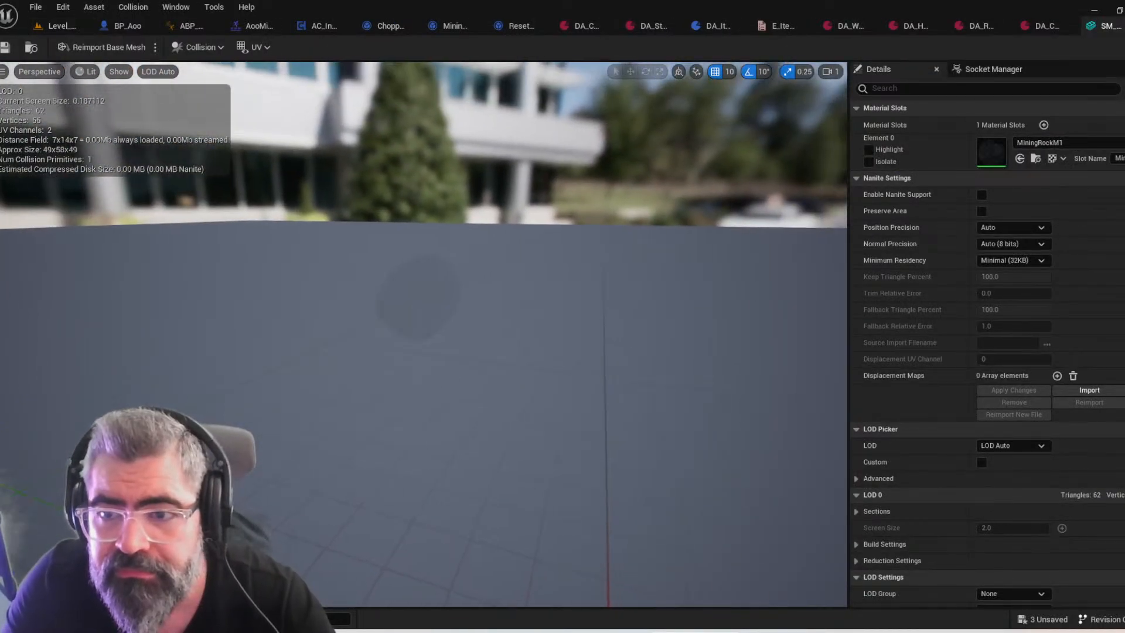
key("ctrl+space")
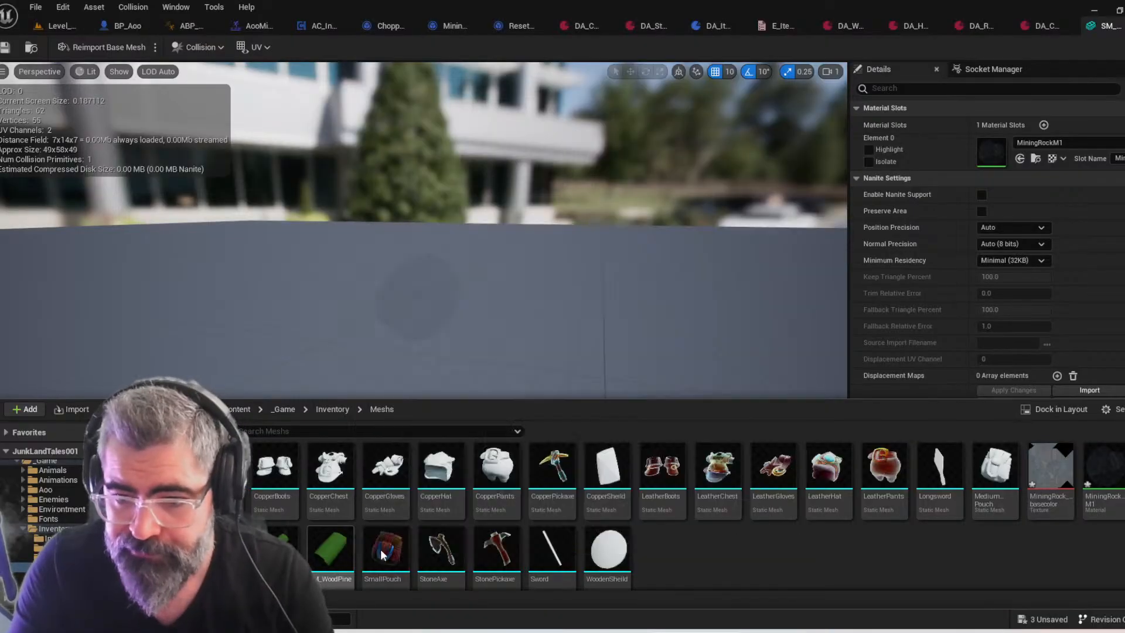
left_click(337, 561)
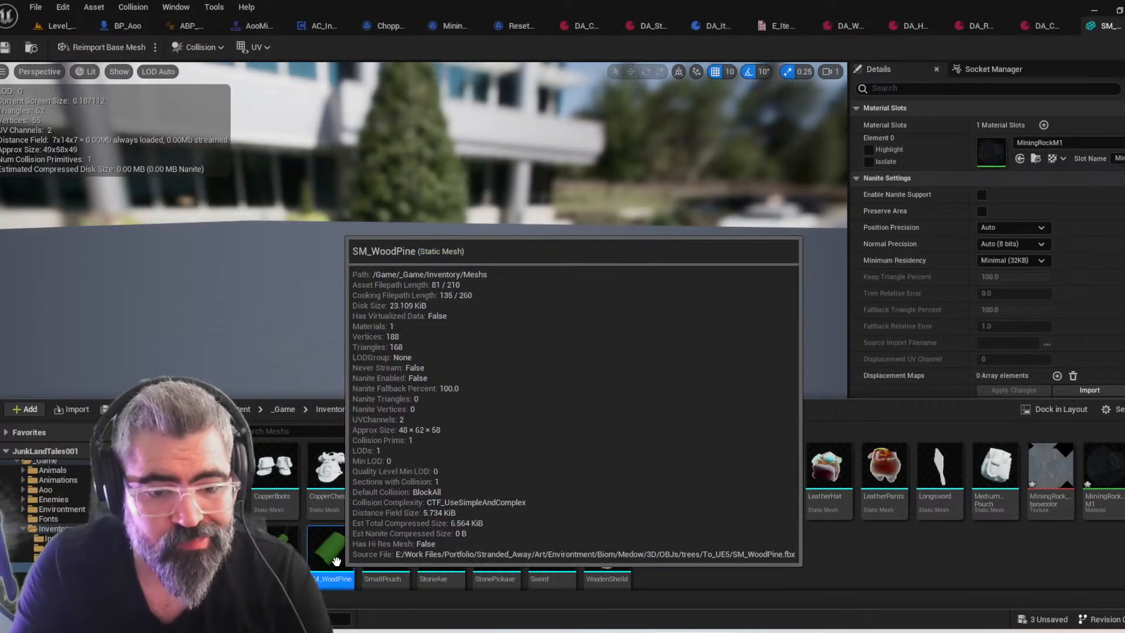
Return to Level_01 in the reopened Unreal project, frame the mining rocks and open the Inventory Meshs folder
key("alt+Tab")
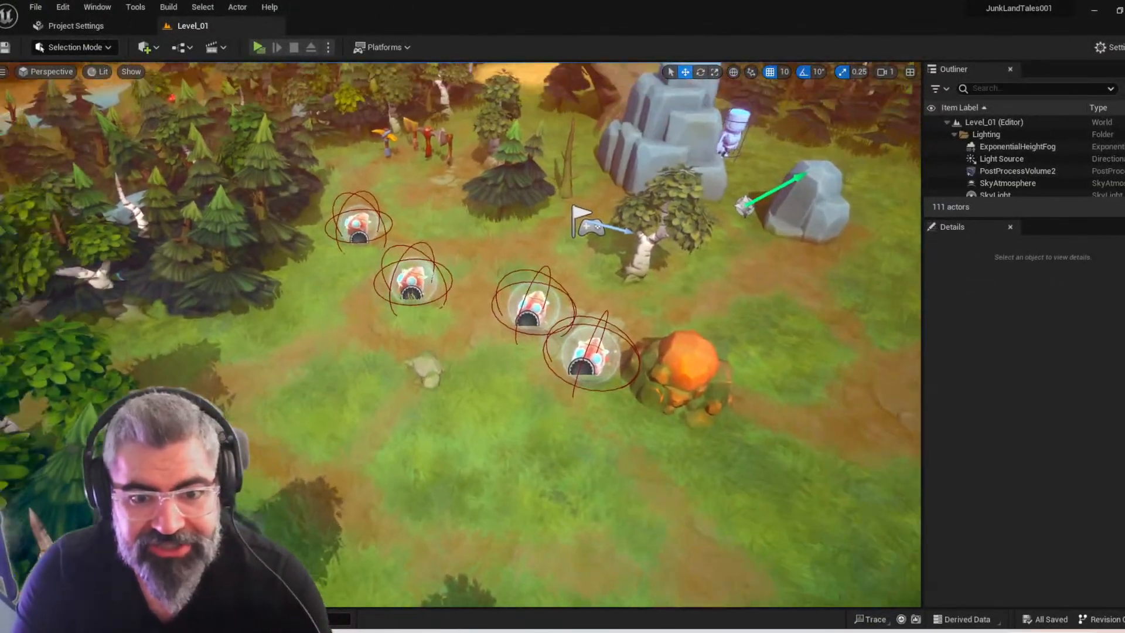
right_click_drag(484, 347, 454, 351)
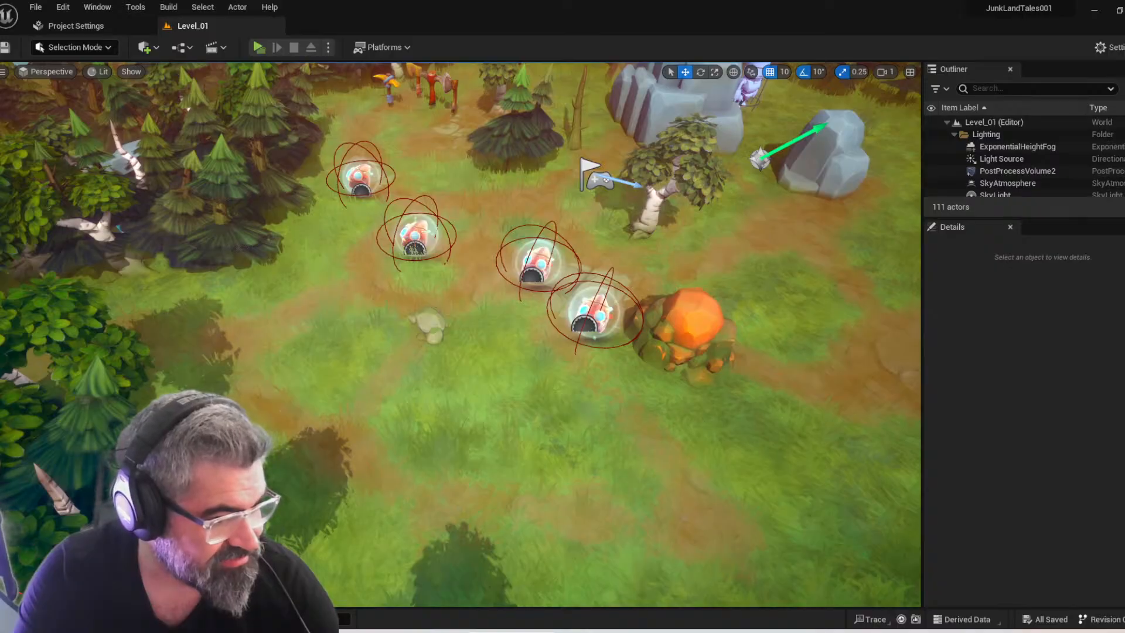
right_click_drag(440, 385, 490, 405)
key("ctrl+space")
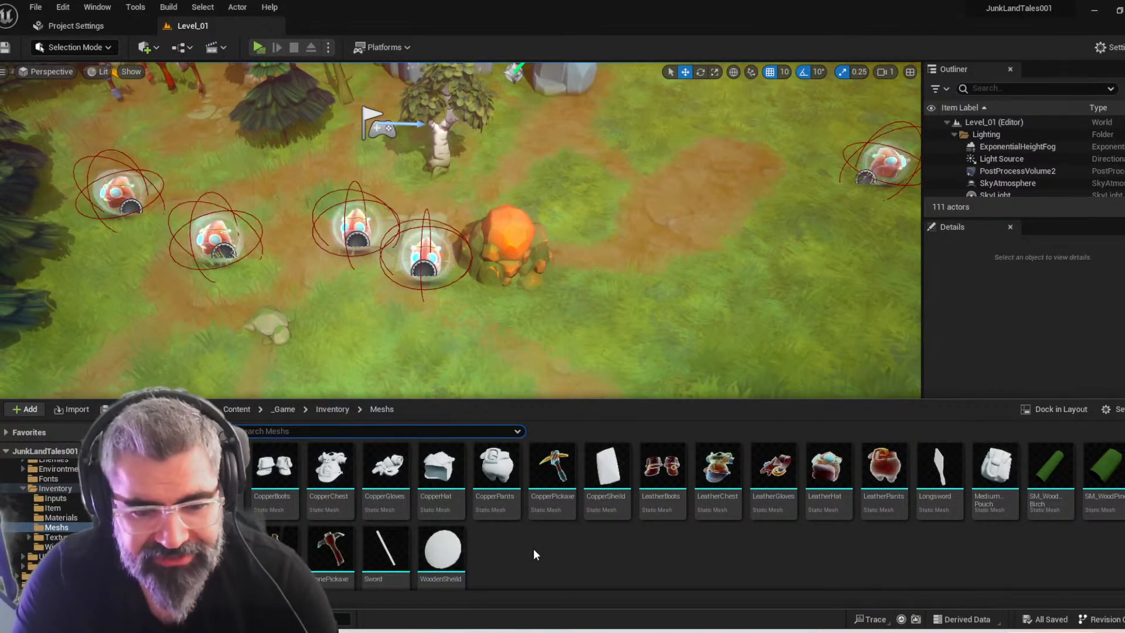
right_click_drag(474, 261, 483, 224)
key("ctrl+space")
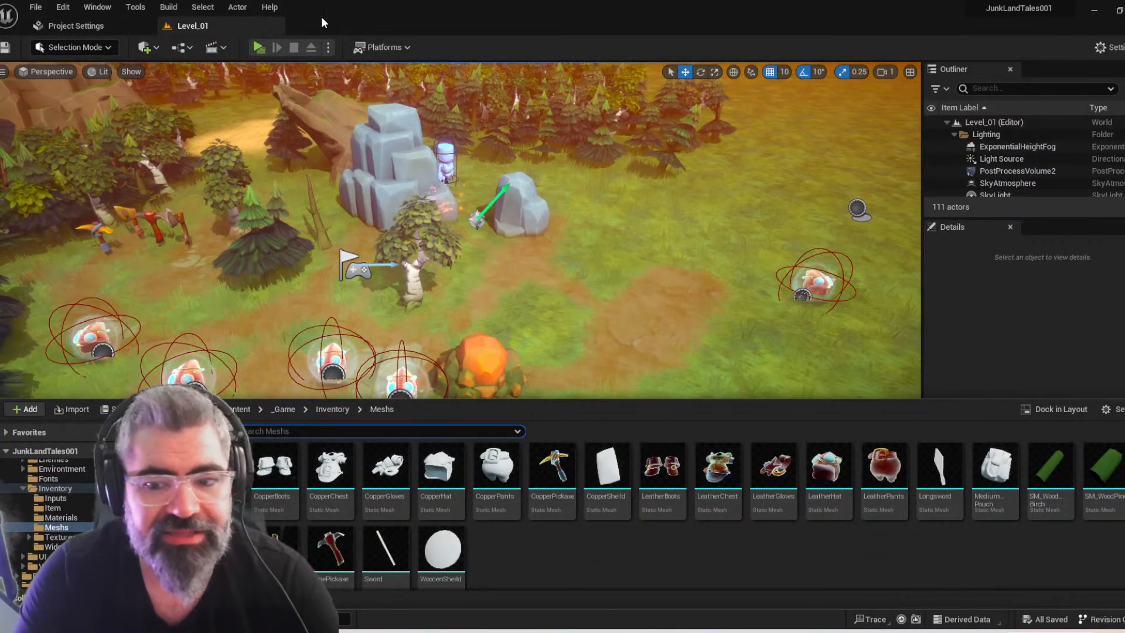
Open the SM_WoodPine mesh from the Inventory Meshs folder, inspect it and locate its MI_WoodPine material in the content browser
right_click_drag(387, 199, 379, 123)
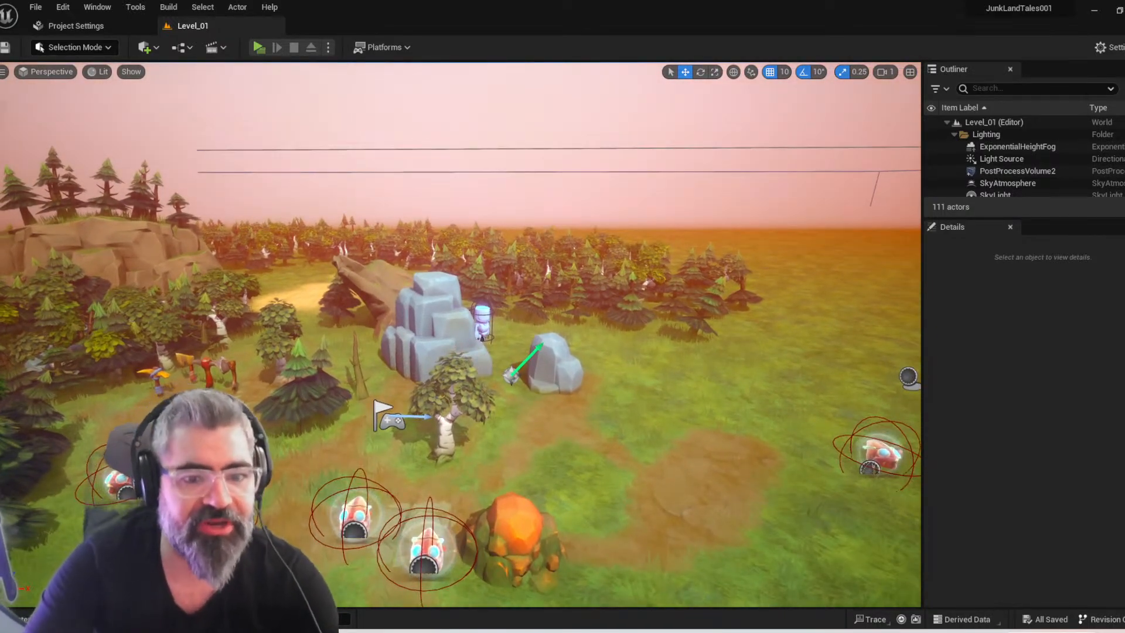
key("ctrl+space")
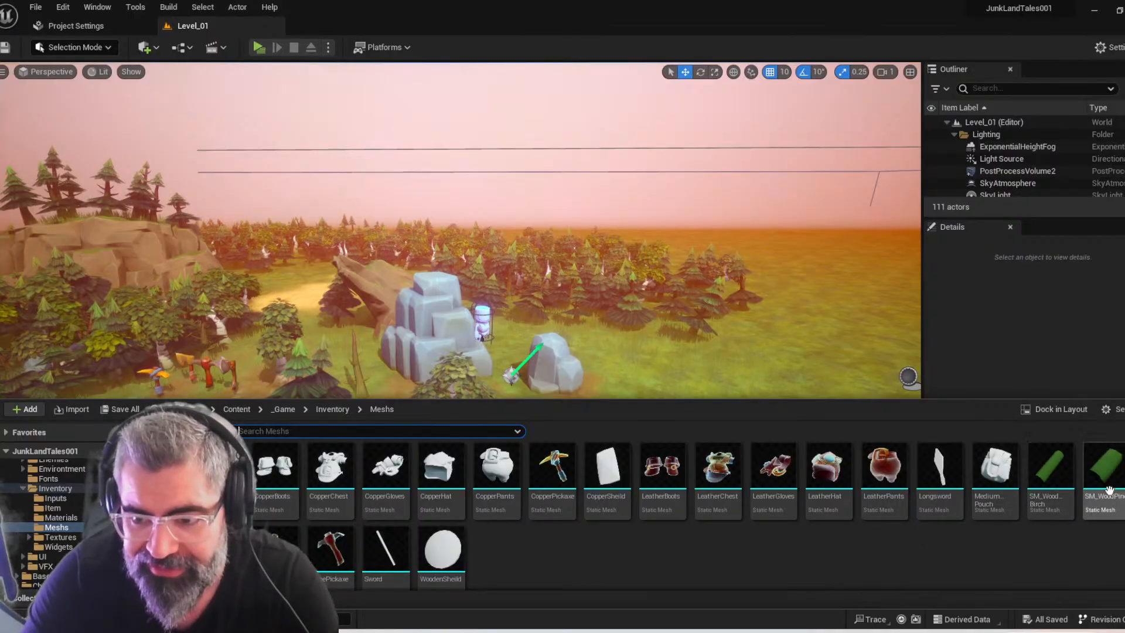
key("ctrl+space")
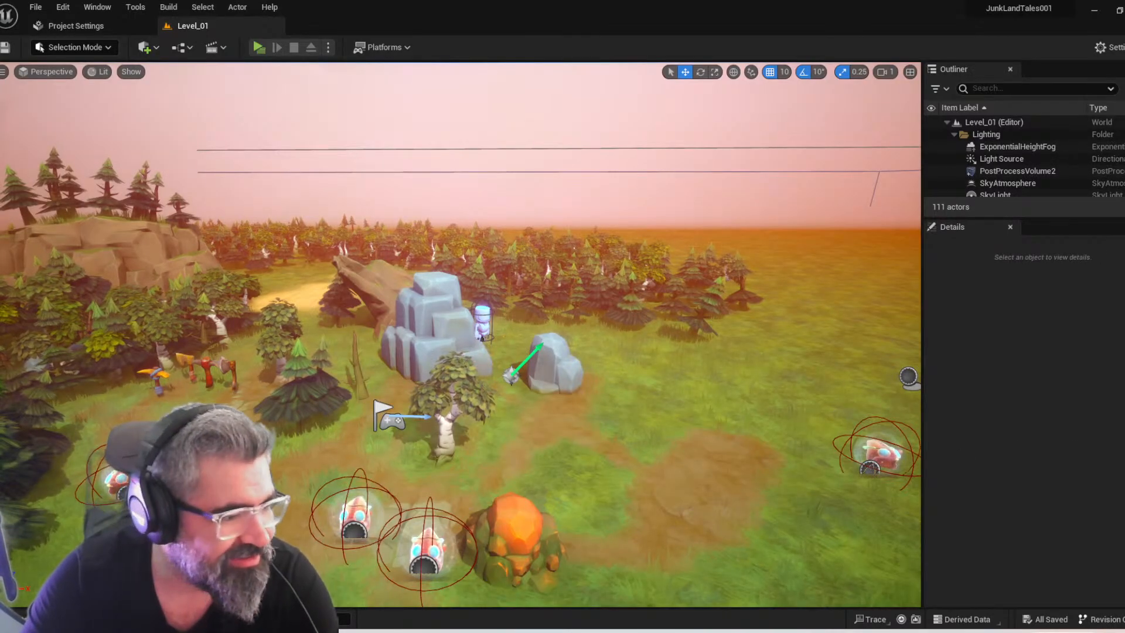
left_click_drag(375, 76, 357, 26)
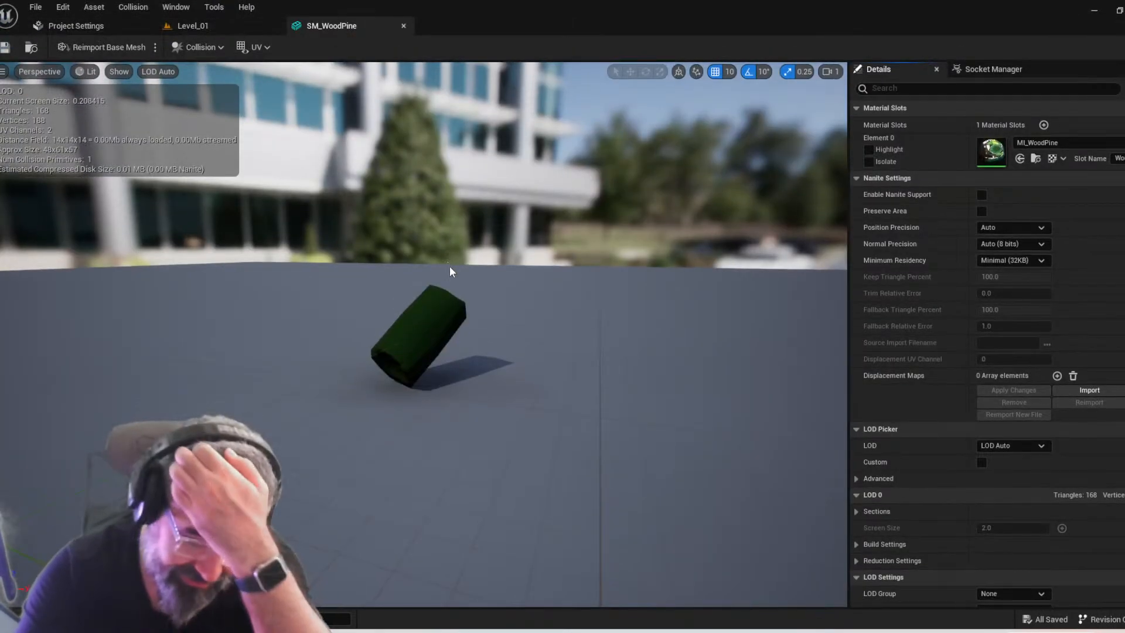
right_click_drag(361, 456, 554, 435)
key("a")
scroll(361, 456, "down", 2)
key("w")
key("d")
scroll(527, 475, "down", 1)
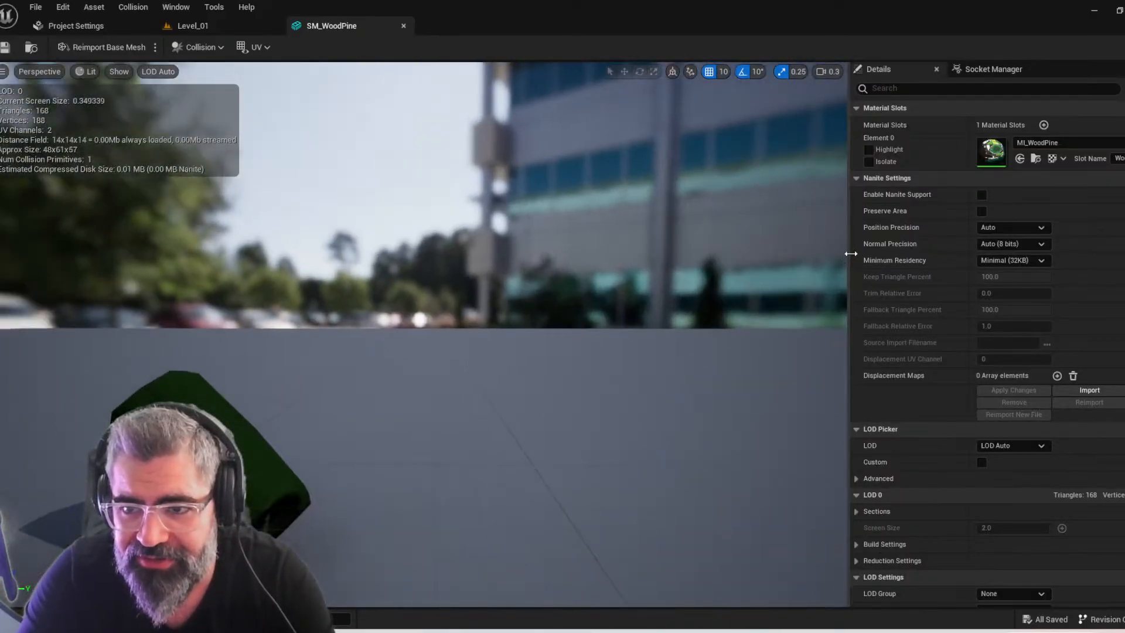
left_click(1037, 158)
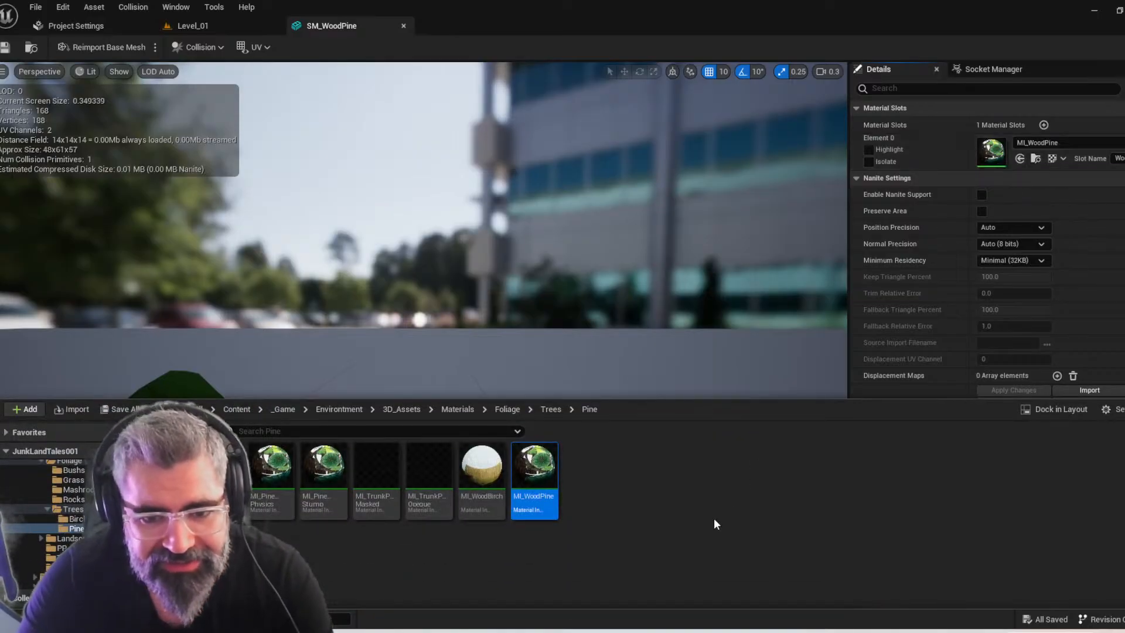
Duplicate the MI_WoodPine material instance and name the copy MI_Rock
key("ctrl+d")
key("Right")
key("shift+Left")
key("shift+Left")
key("shift+Left")
key("shift+Left")
key("shift+Left")
key("shift+Left")
key("shift+Left")
key("shift+Left")
key("shift+Left")
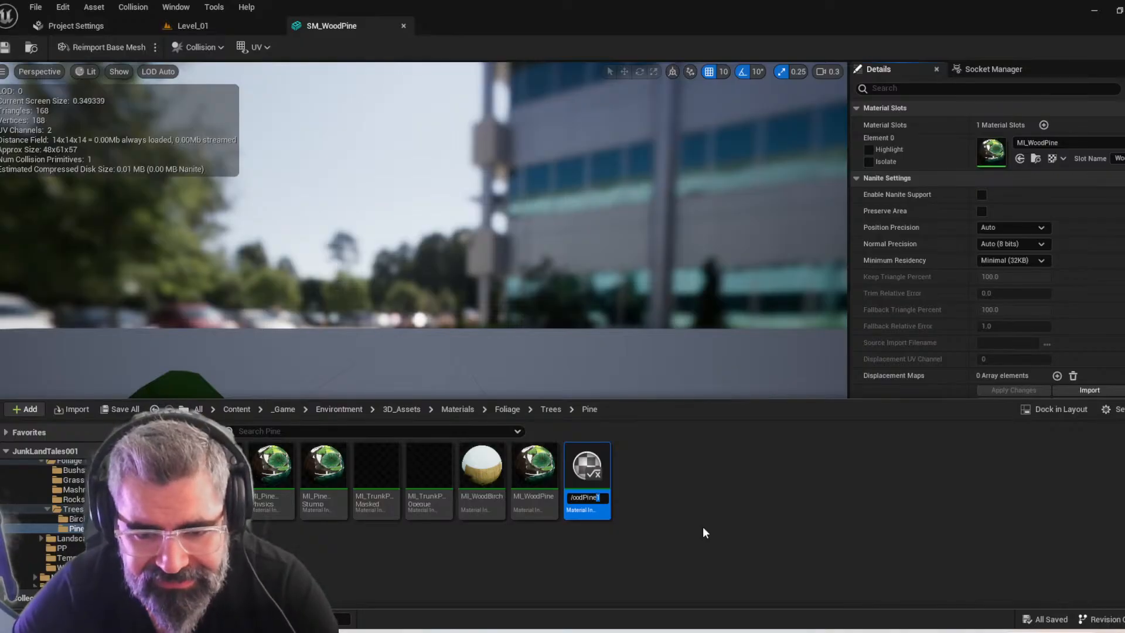
key("shift+Left")
key("shift+Left")
type("MI_Rock")
key("Return")
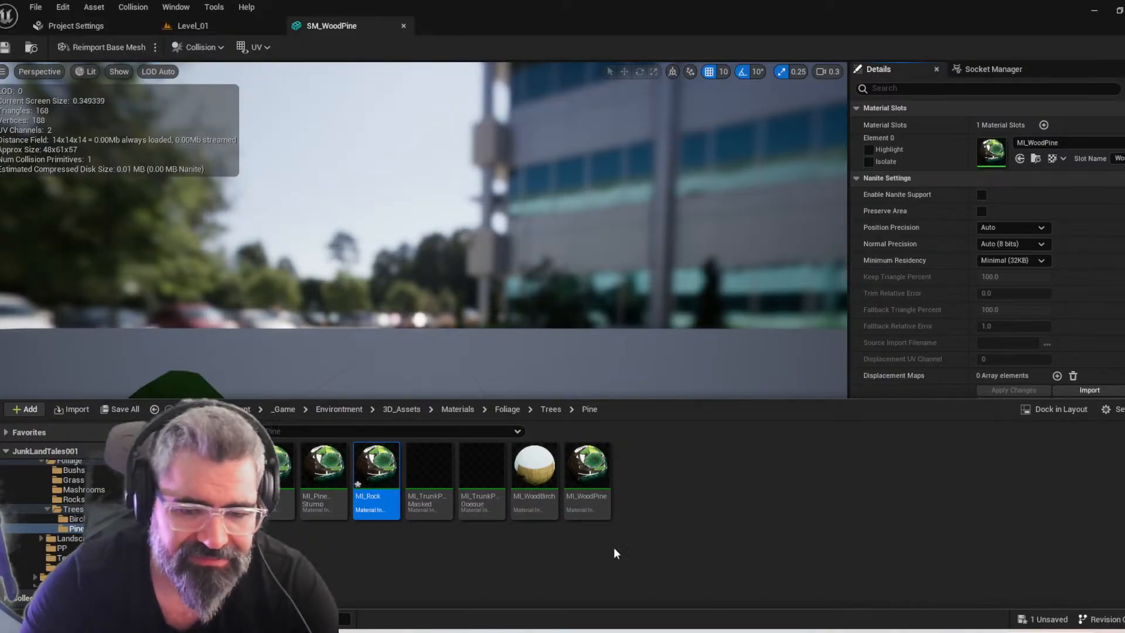
Open the MI_Rock material instance for editing
double_click(358, 489)
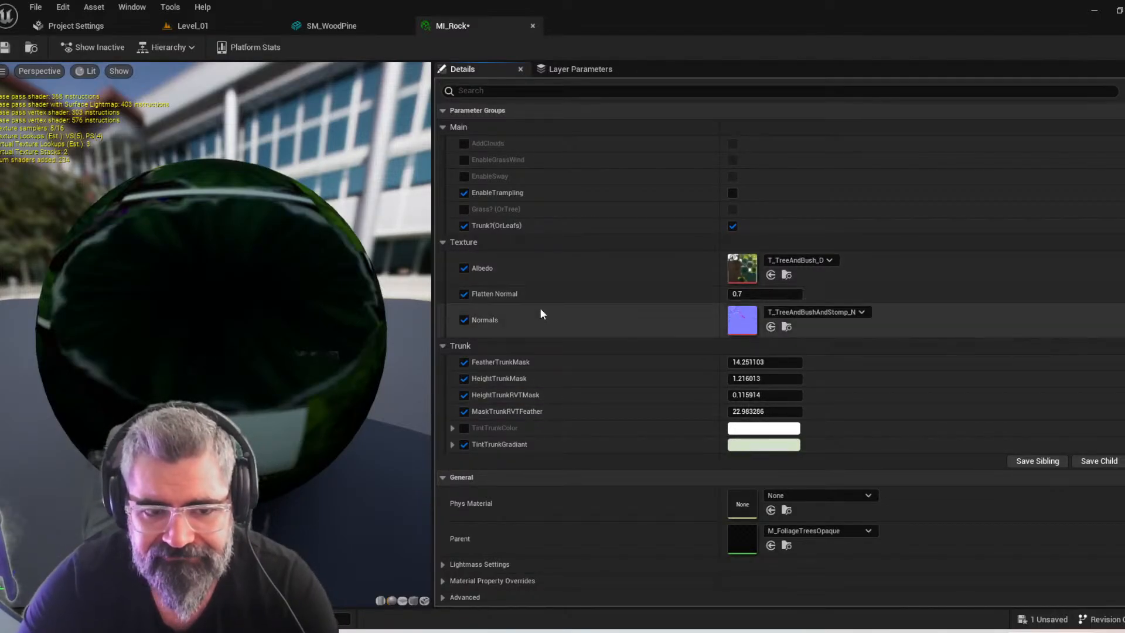
left_click(789, 262)
left_click(638, 311)
key("ctrl+space")
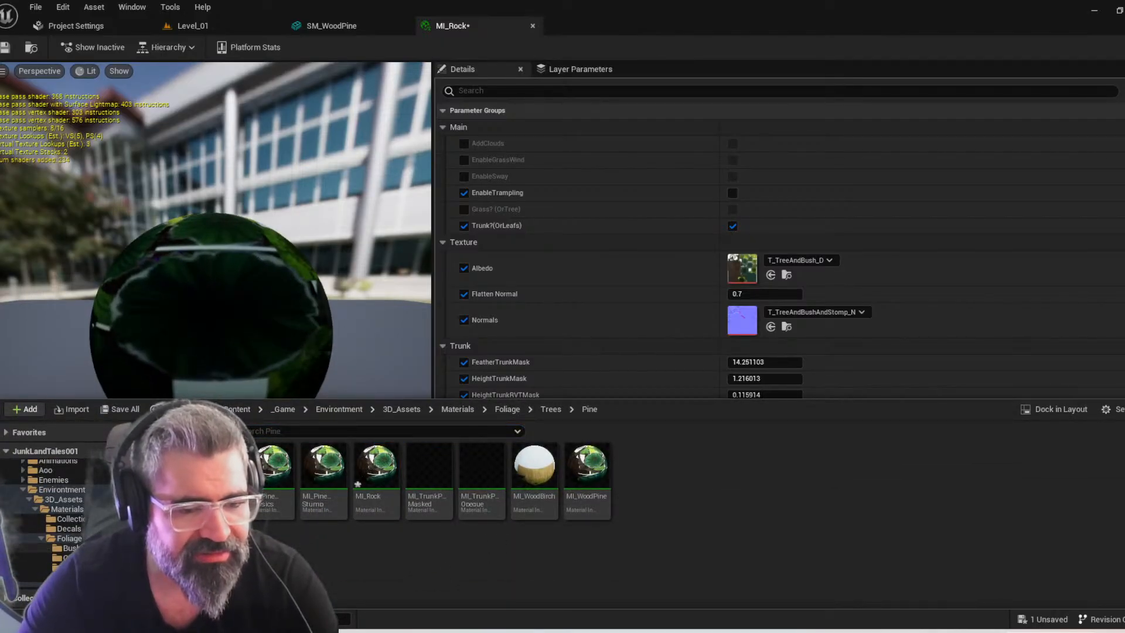
Search the albedo texture choices for T_rock and leave the current texture assigned
left_click(801, 262)
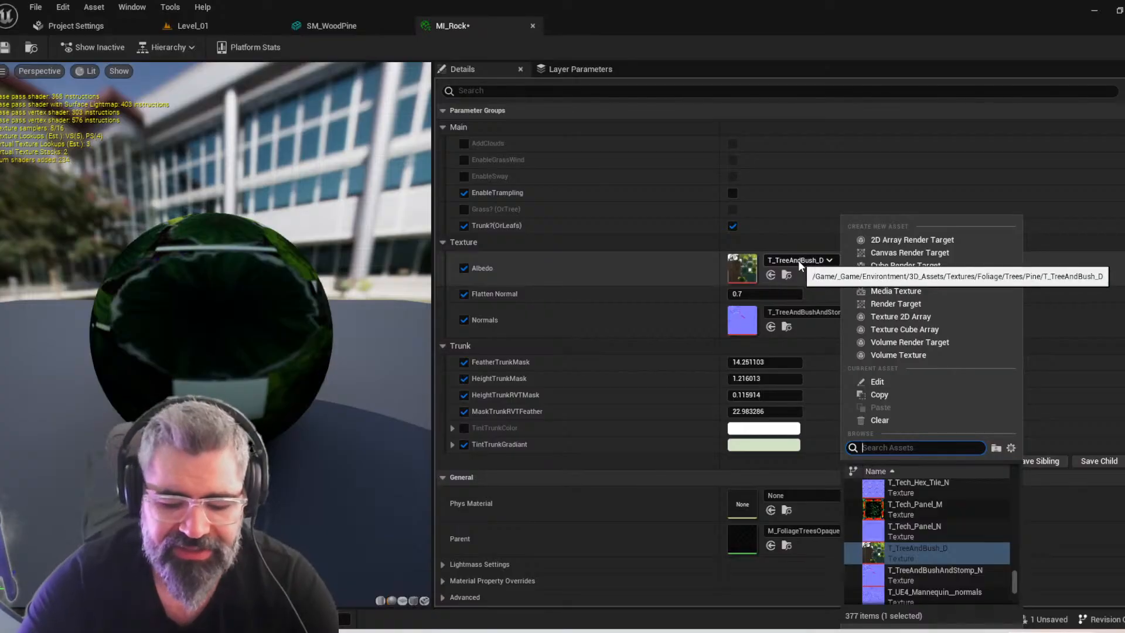
type("T_r")
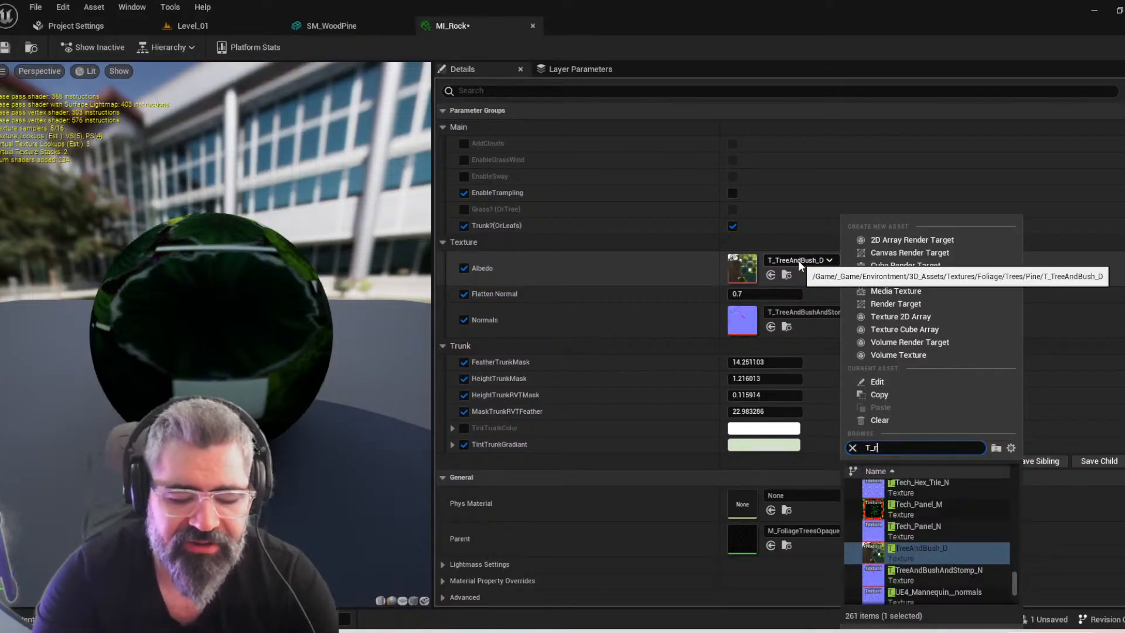
type("ock")
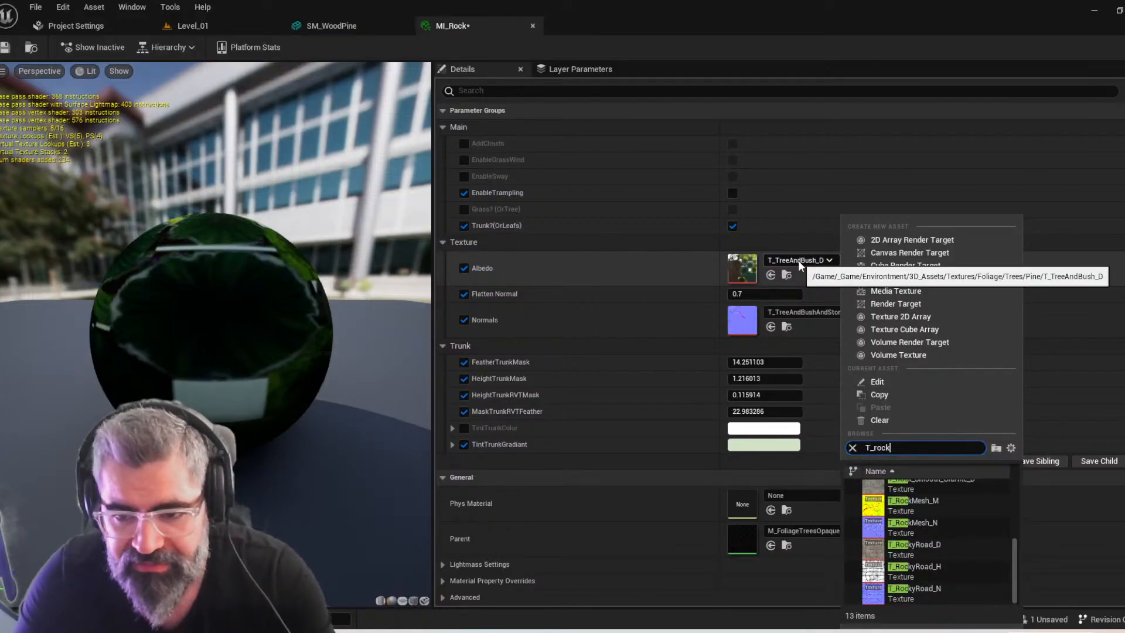
scroll(952, 528, "up", 3)
scroll(958, 555, "down", 5)
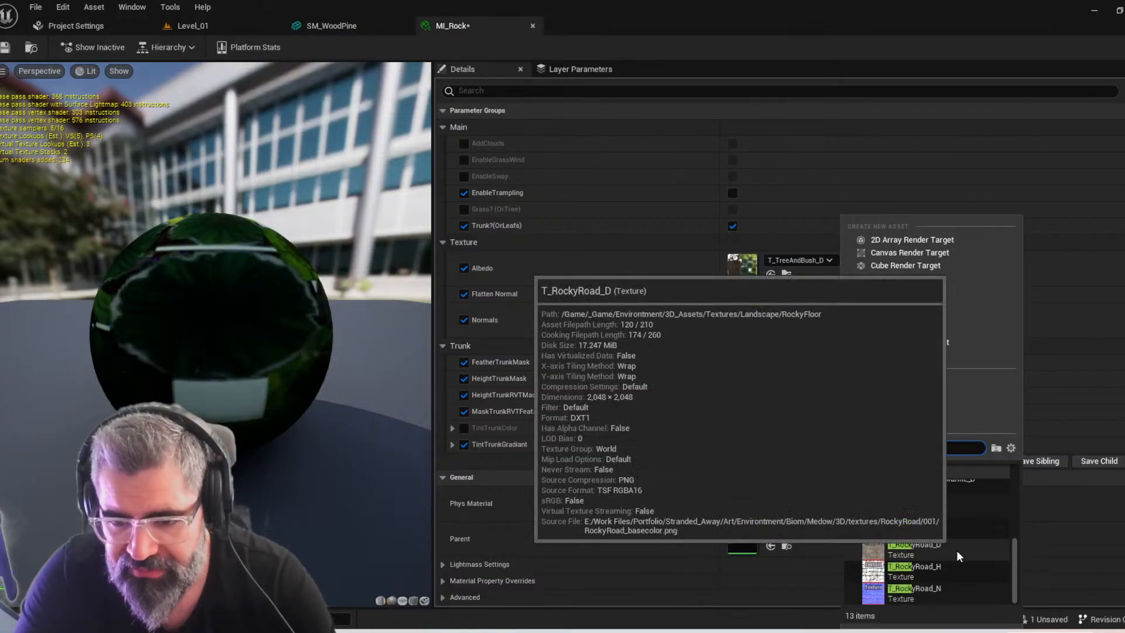
key("Escape")
right_click_drag(625, 413, 595, 309)
key("ctrl+space")
left_click(406, 581)
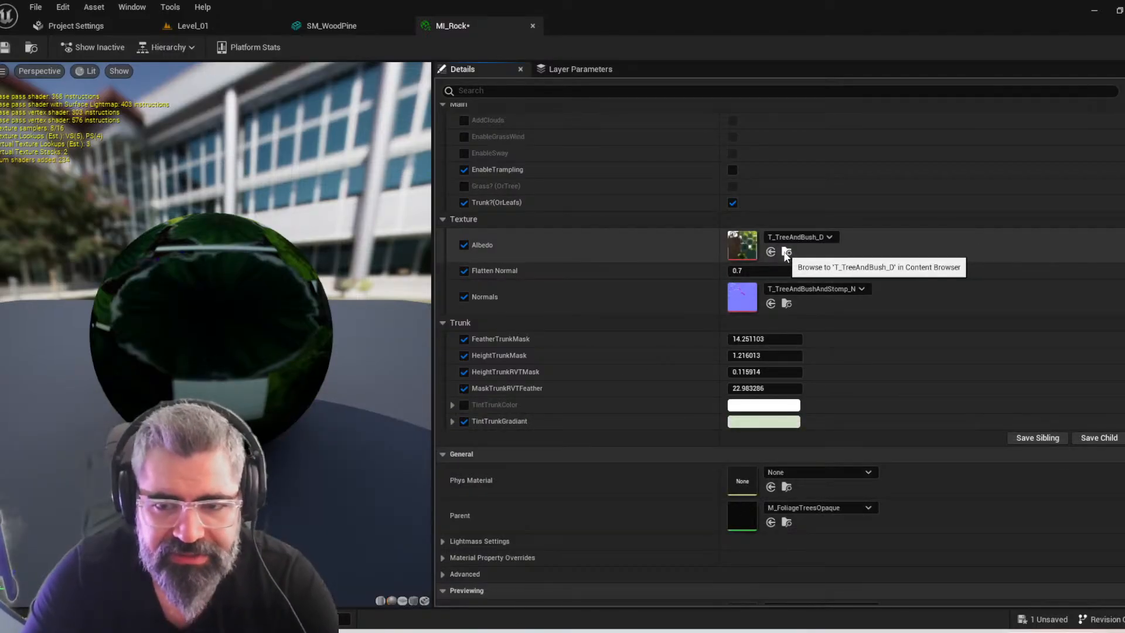
Browse from the albedo texture's folder to the Foliage Rocks textures and select T_MiningRock_D
left_click(781, 257)
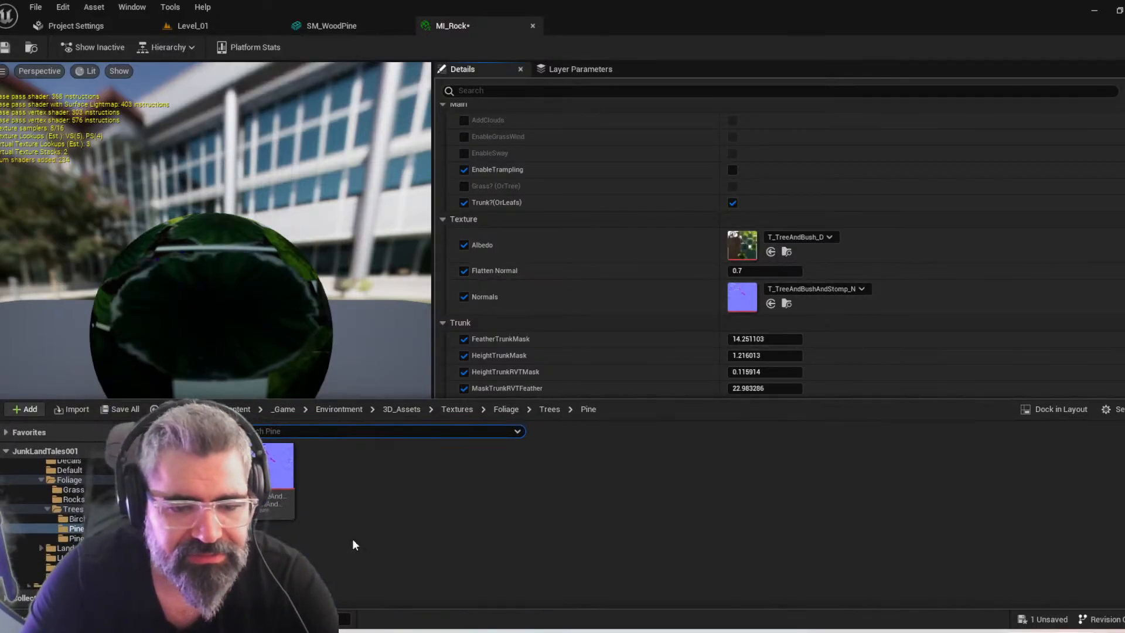
left_click(551, 410)
left_click(508, 410)
double_click(273, 469)
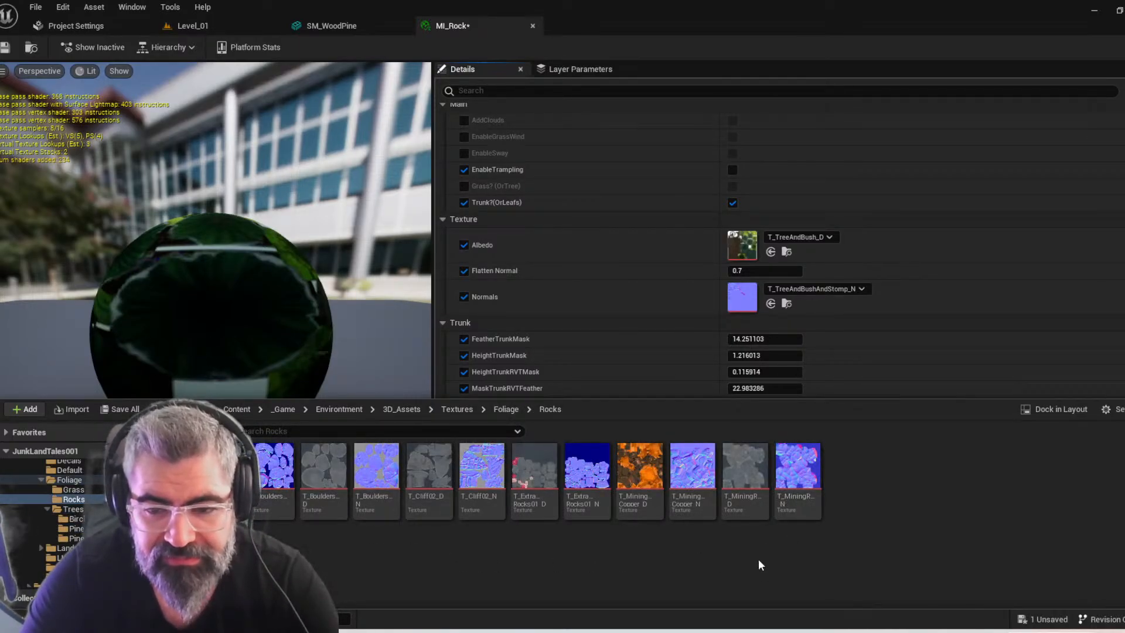
left_click(744, 480)
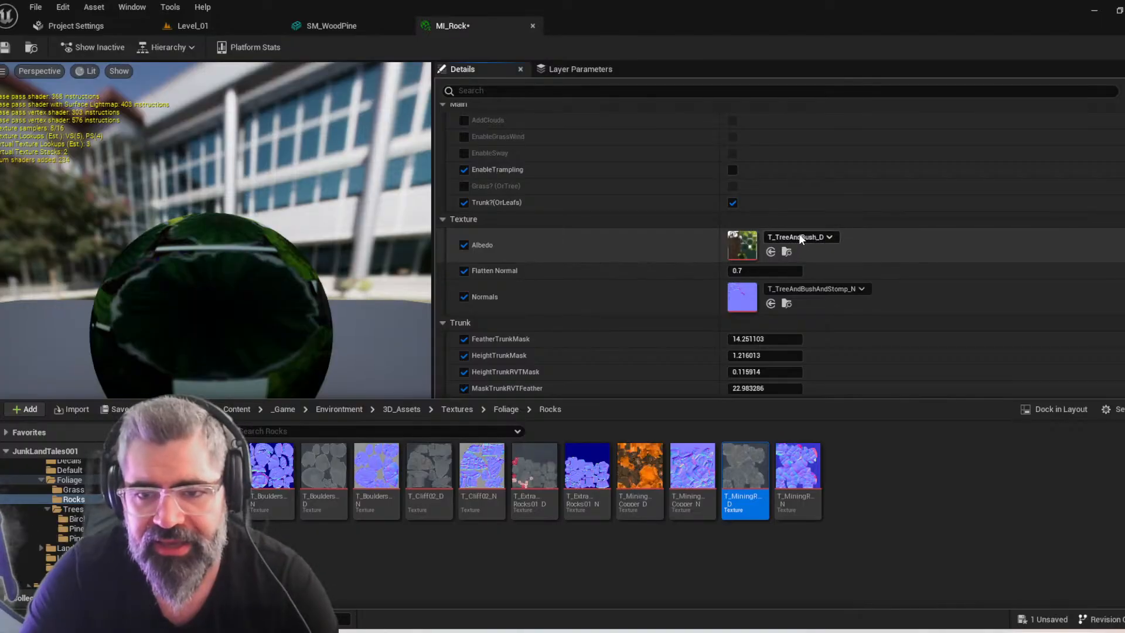
Assign T_MiningRock_D as the Albedo and T_MiningRock_N as the Normals texture of MI_Rock
left_click(799, 237)
left_click(591, 307)
key("ctrl+space")
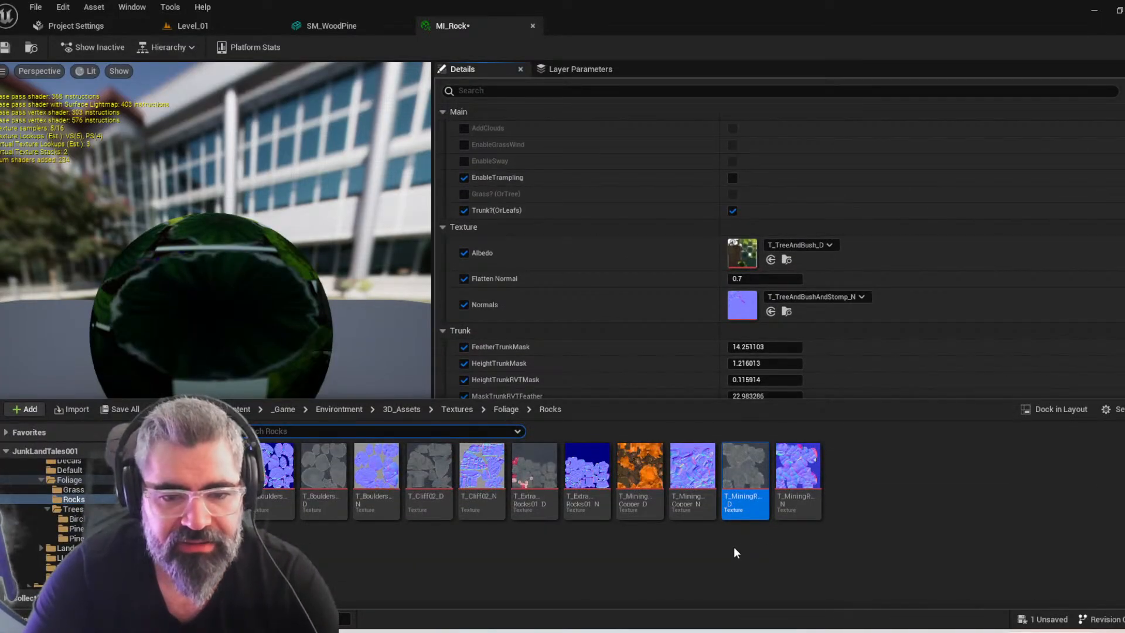
left_click(771, 260)
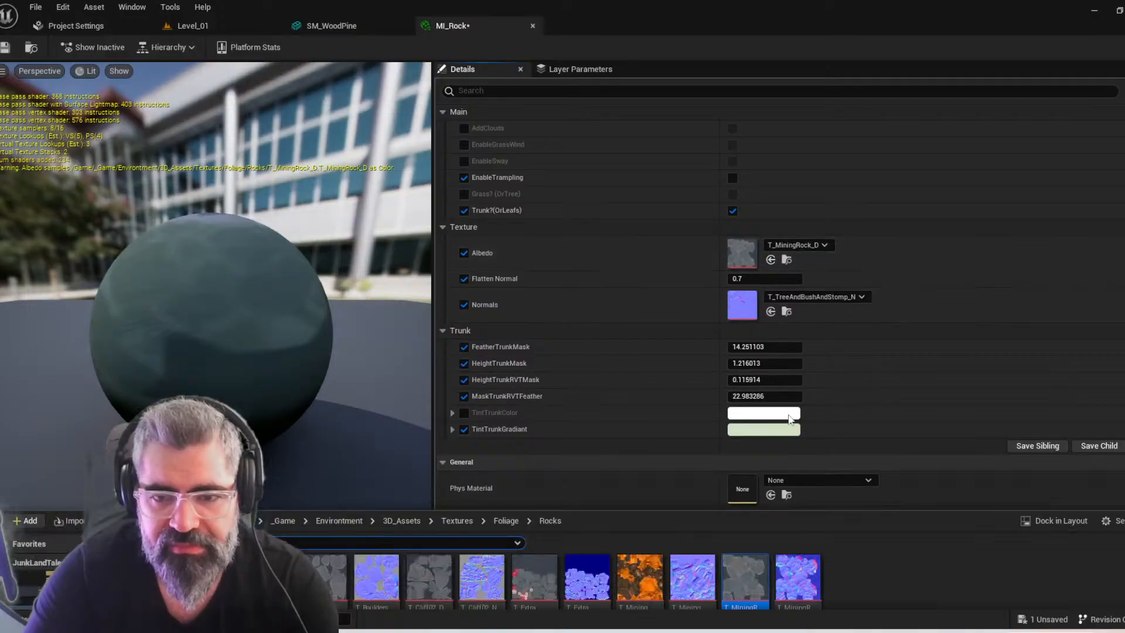
key("ctrl+space")
left_click(771, 311)
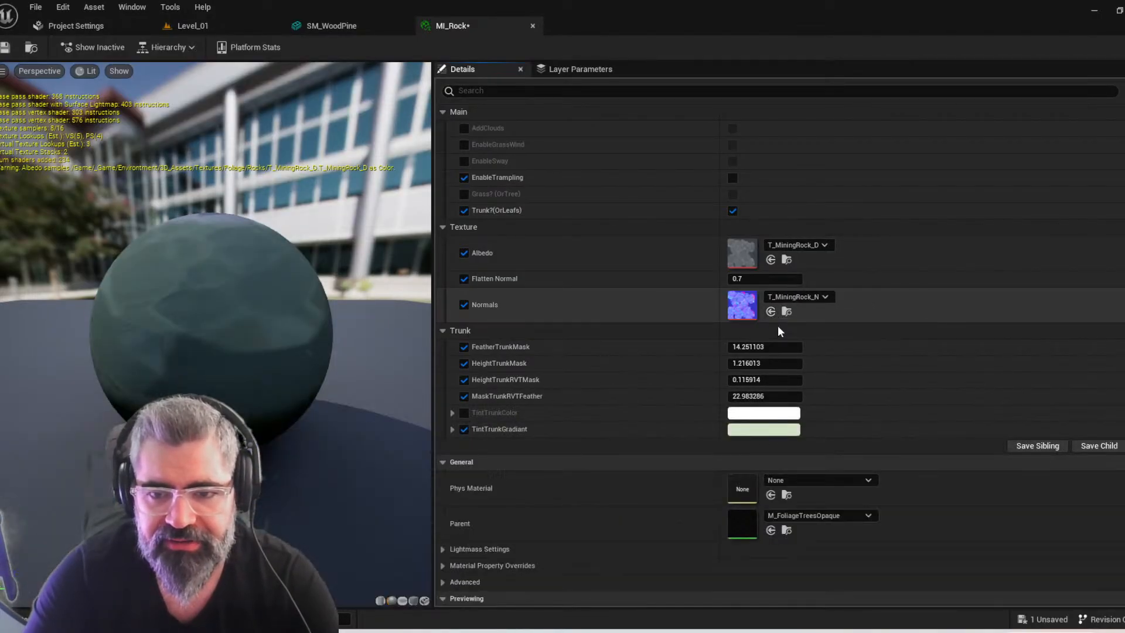
scroll(328, 389, "up", 6)
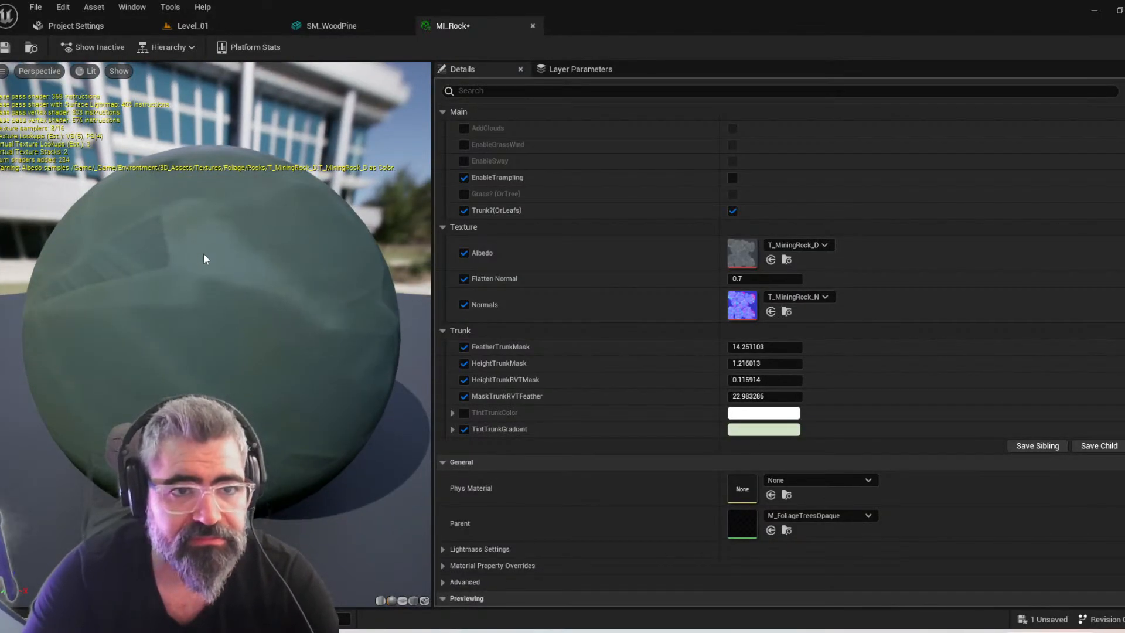
Save all modified assets, including MI_Rock, and take a closer look at the preview sphere
key("ctrl+space")
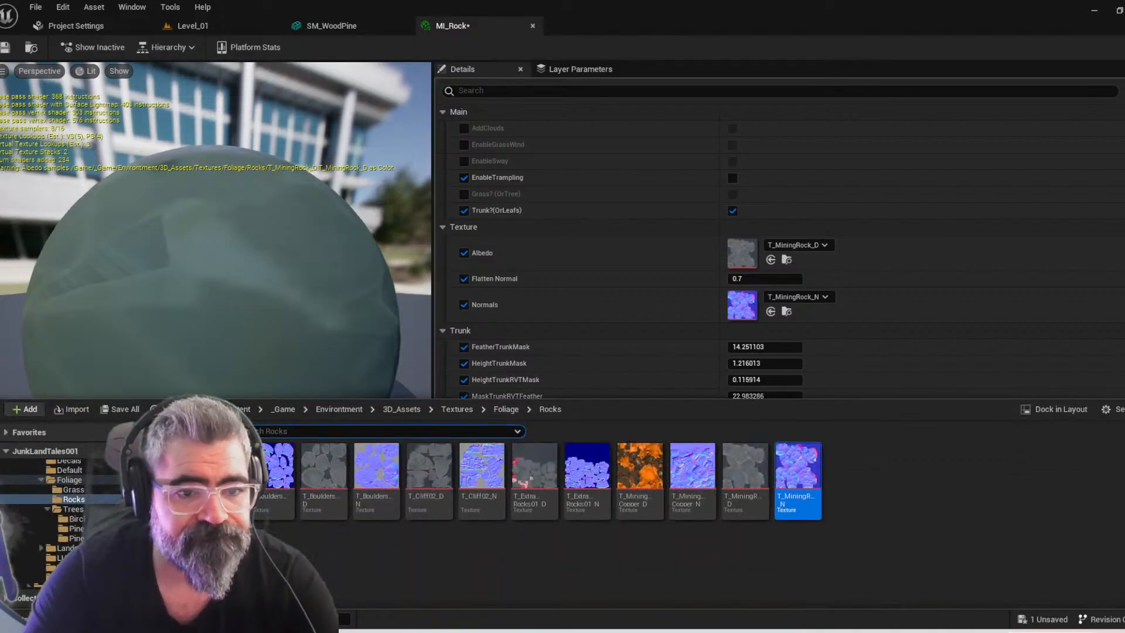
left_click(120, 409)
left_click(669, 457)
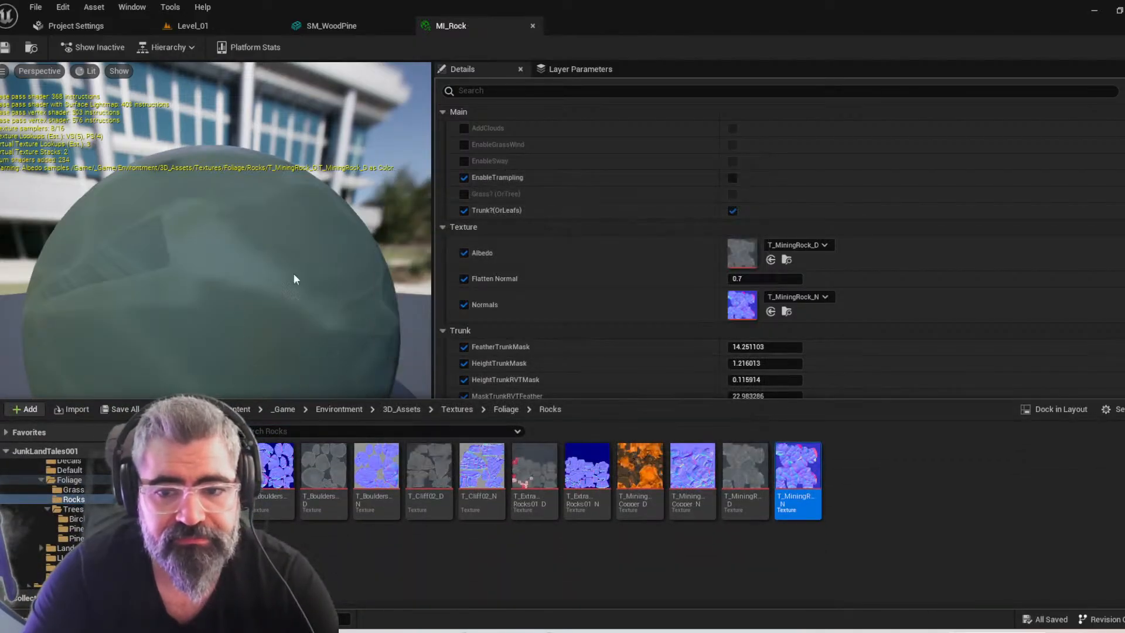
scroll(211, 328, "up", 2)
Open the Foliage Rocks materials folder, select the existing mining rock material instance and examine the MI_Rock preview from another angle
key("ctrl+space")
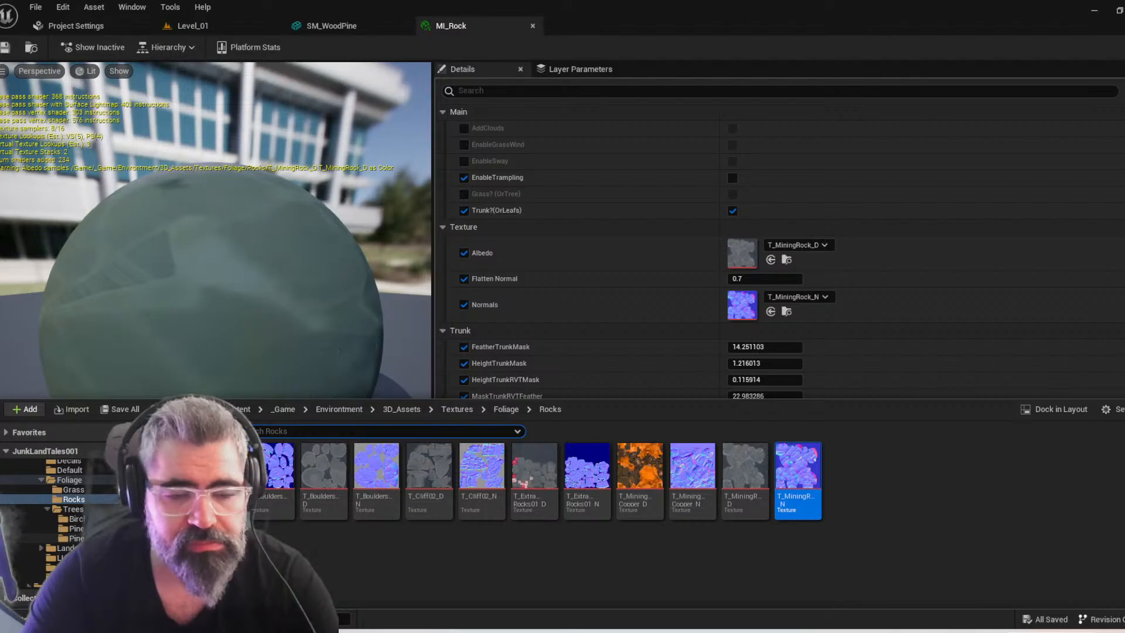
scroll(59, 510, "up", 3)
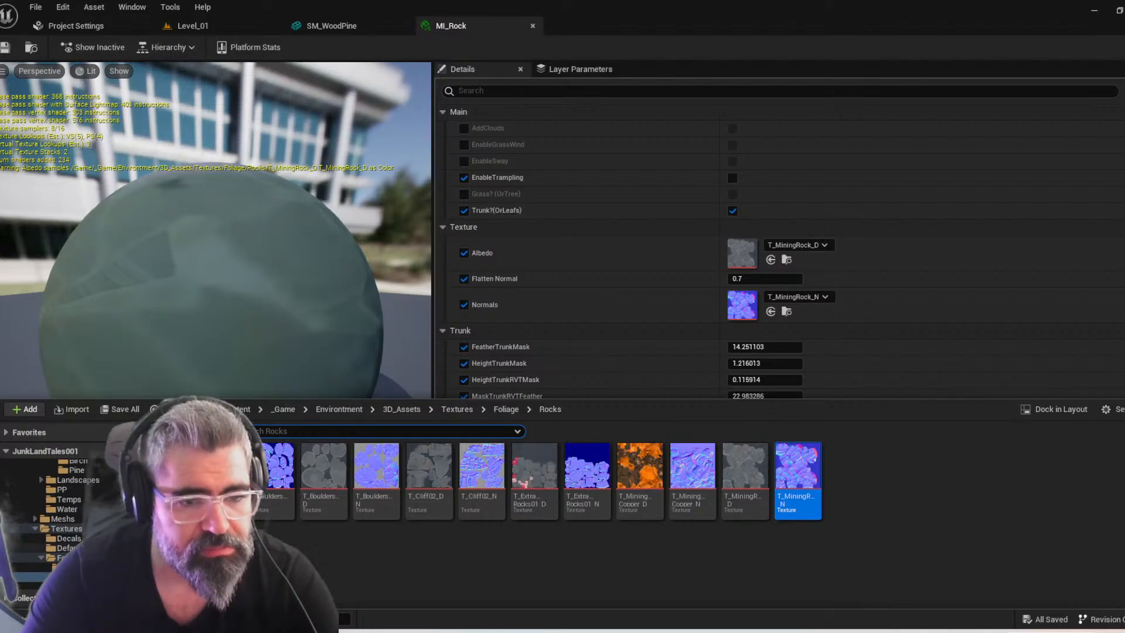
scroll(58, 504, "up", 2)
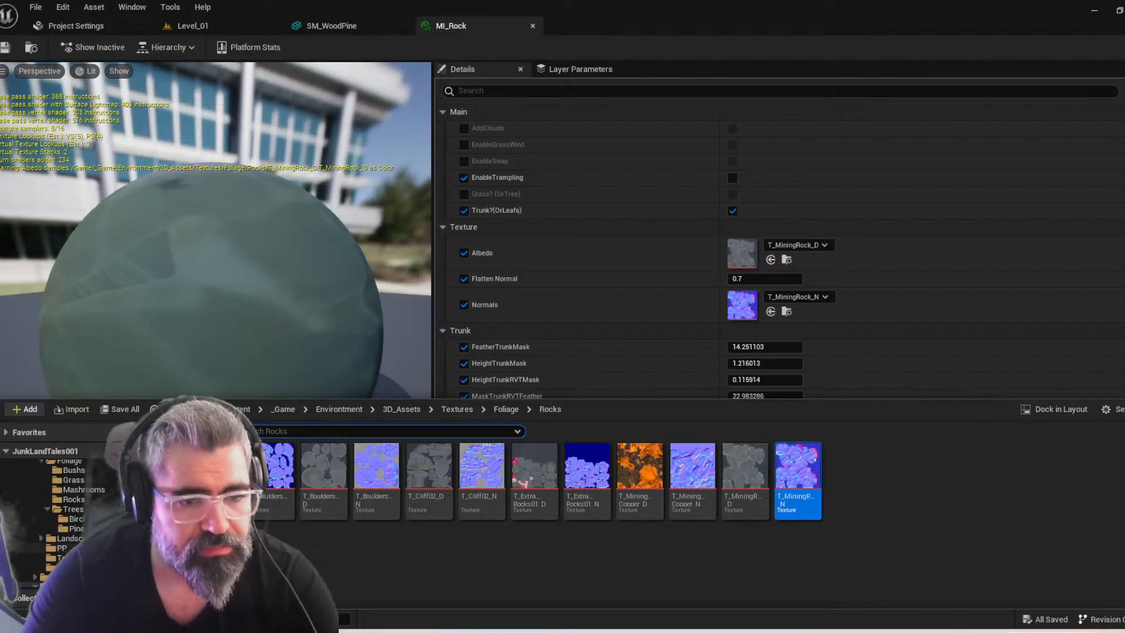
left_click(96, 496)
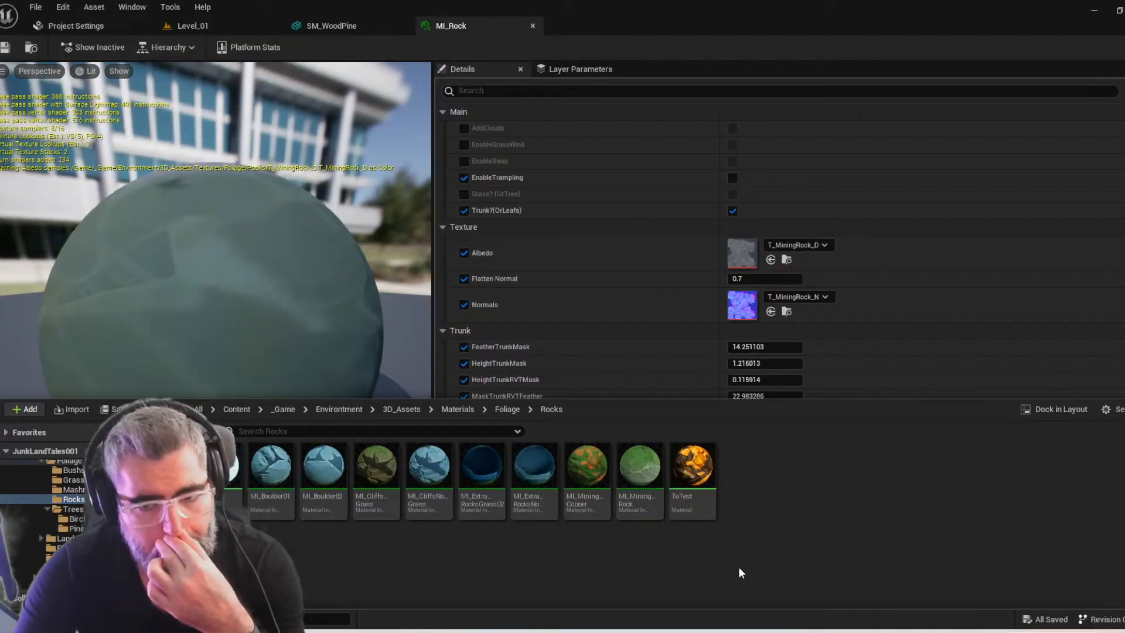
left_click(640, 469)
mouse_move(233, 322)
right_mouse_down()
mouse_move(233, 287)
mouse_move(232, 322)
right_mouse_up()
left_click_drag(233, 322, 225, 322)
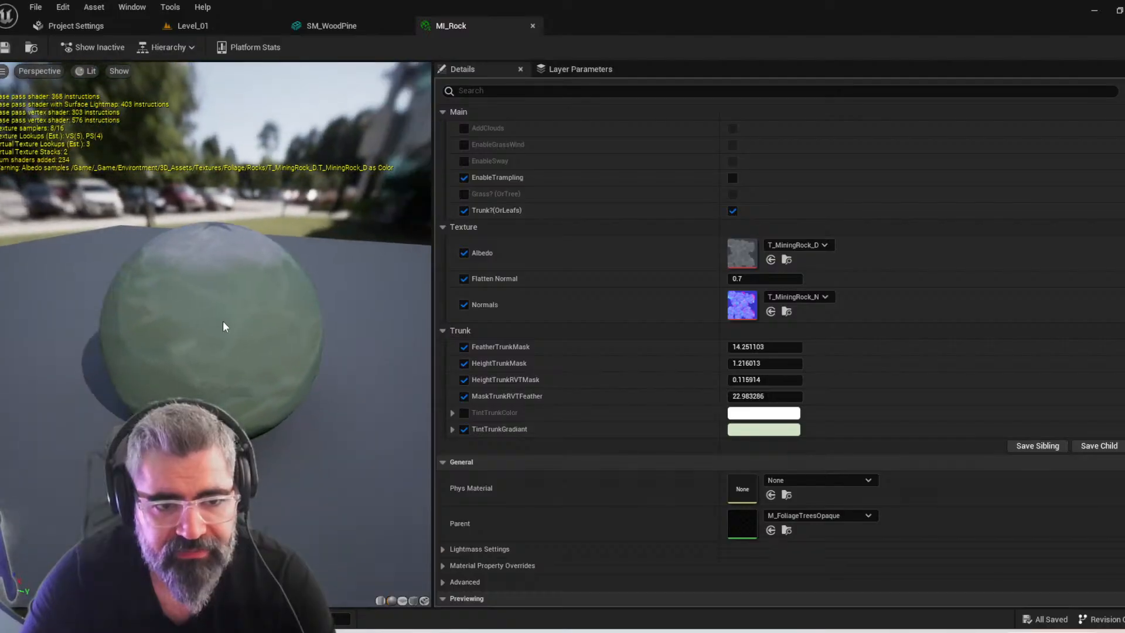
Check the Inventory Item folder and open the Inventory Meshs folder to look for the rock mesh
key("ctrl+space")
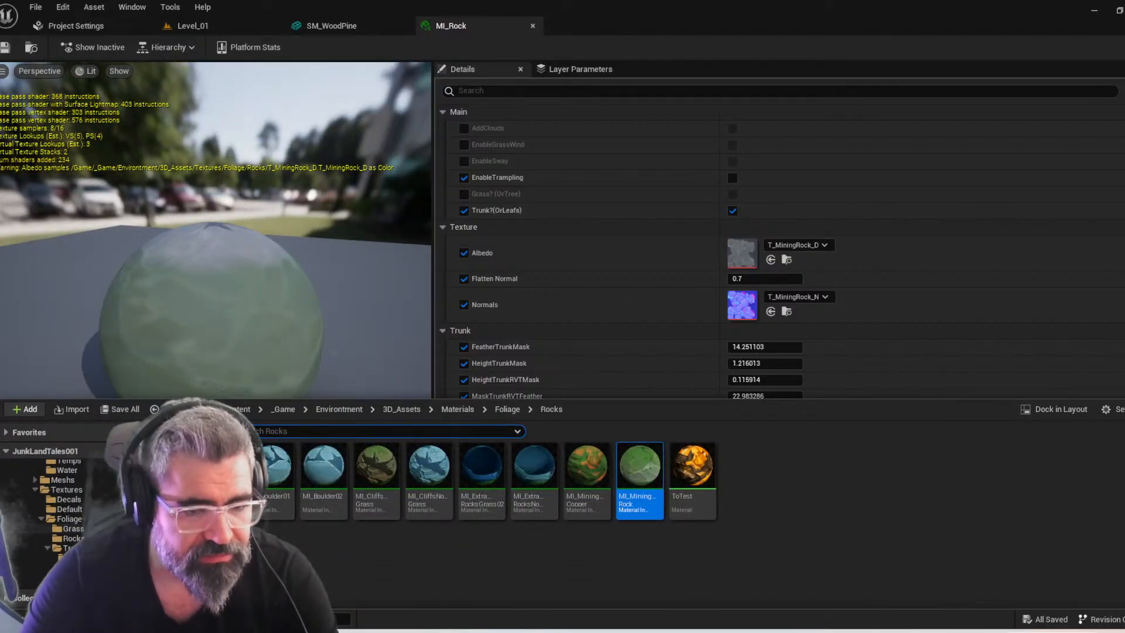
scroll(44, 521, "down", 2)
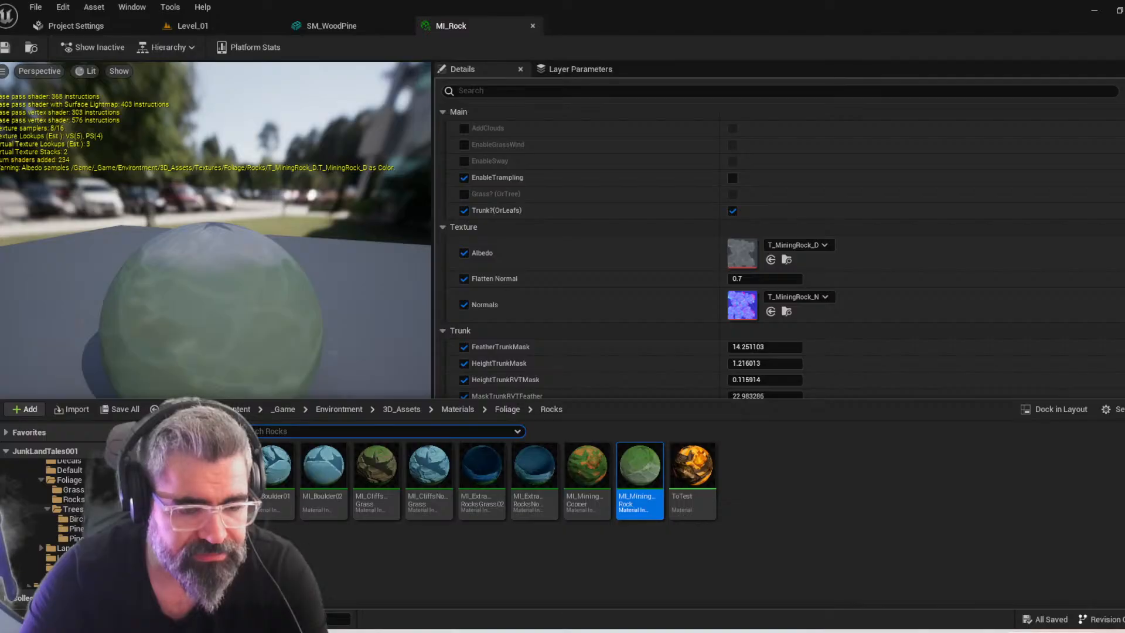
scroll(45, 509, "up", 3)
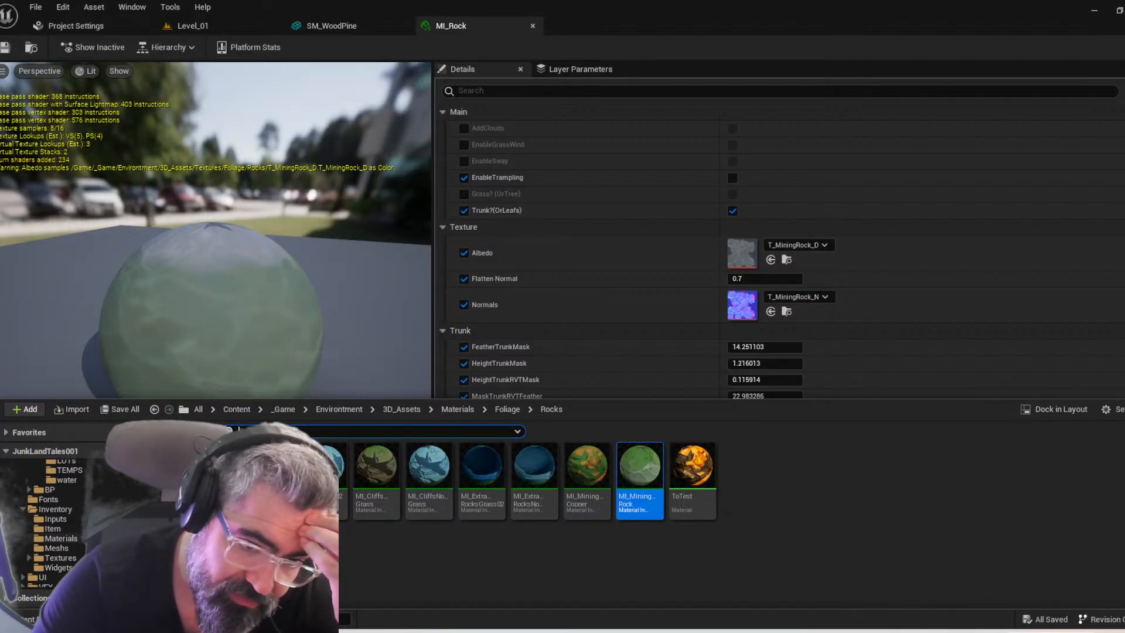
left_click(53, 529)
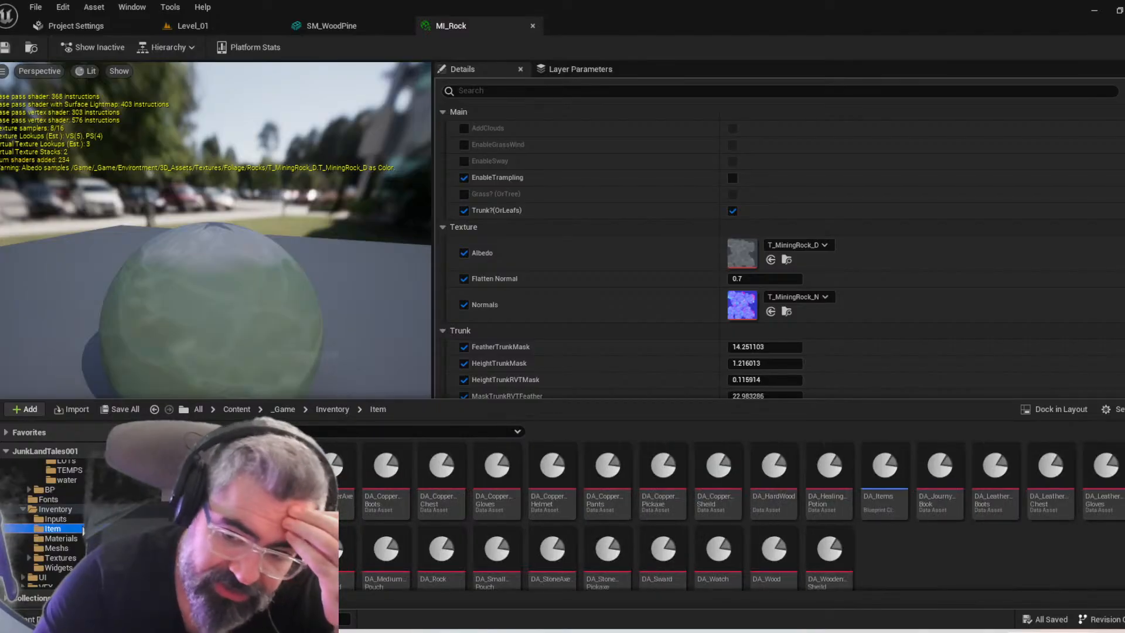
left_click(331, 410)
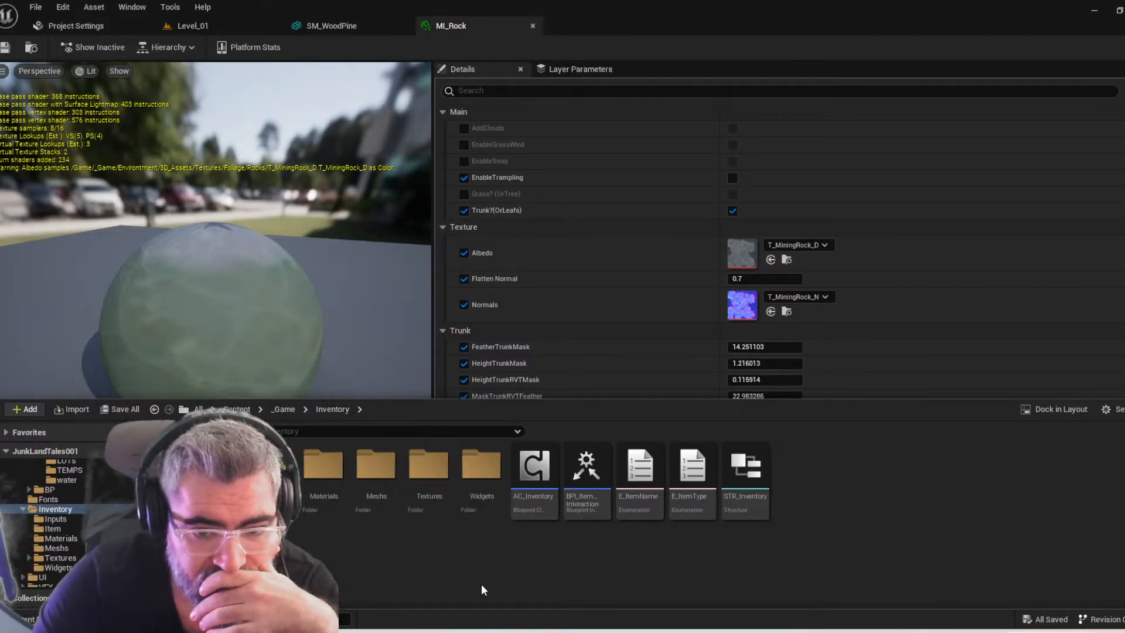
double_click(376, 466)
left_click(1116, 472)
left_click(938, 531)
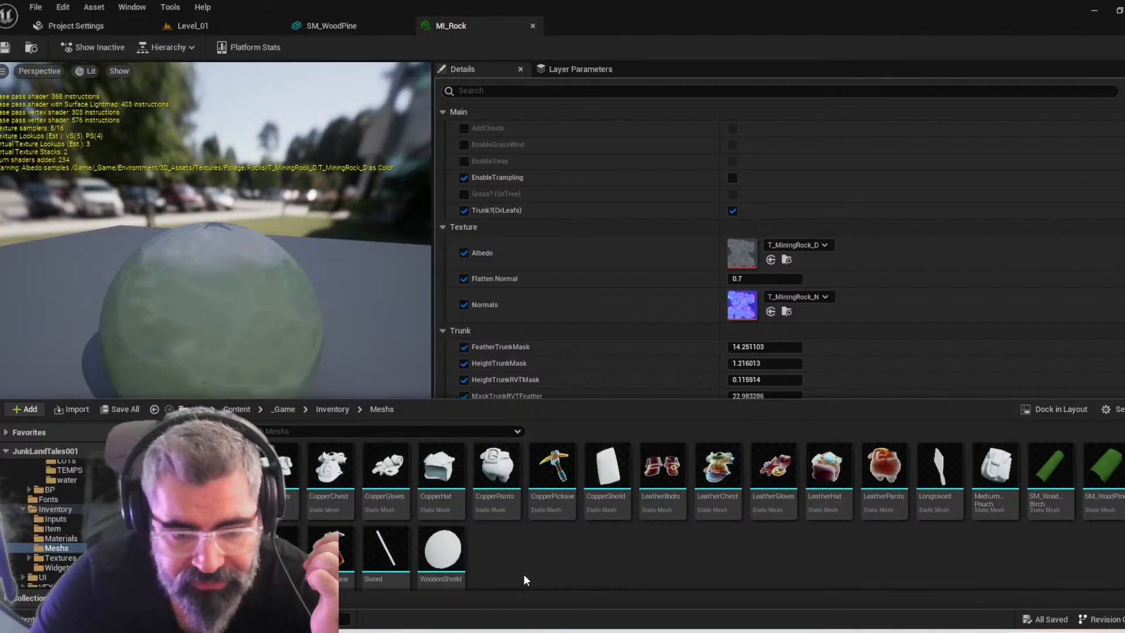
right_click_drag(602, 561, 674, 582)
key("ctrl+space")
key("ctrl+space")
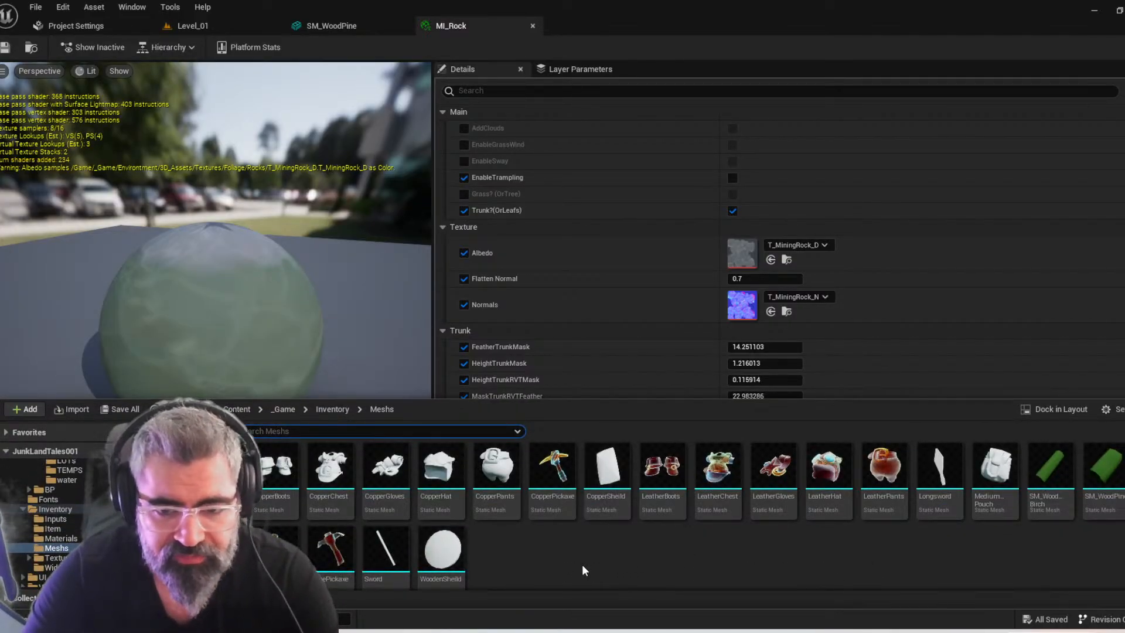
key("ctrl+space")
key("ctrl+space")
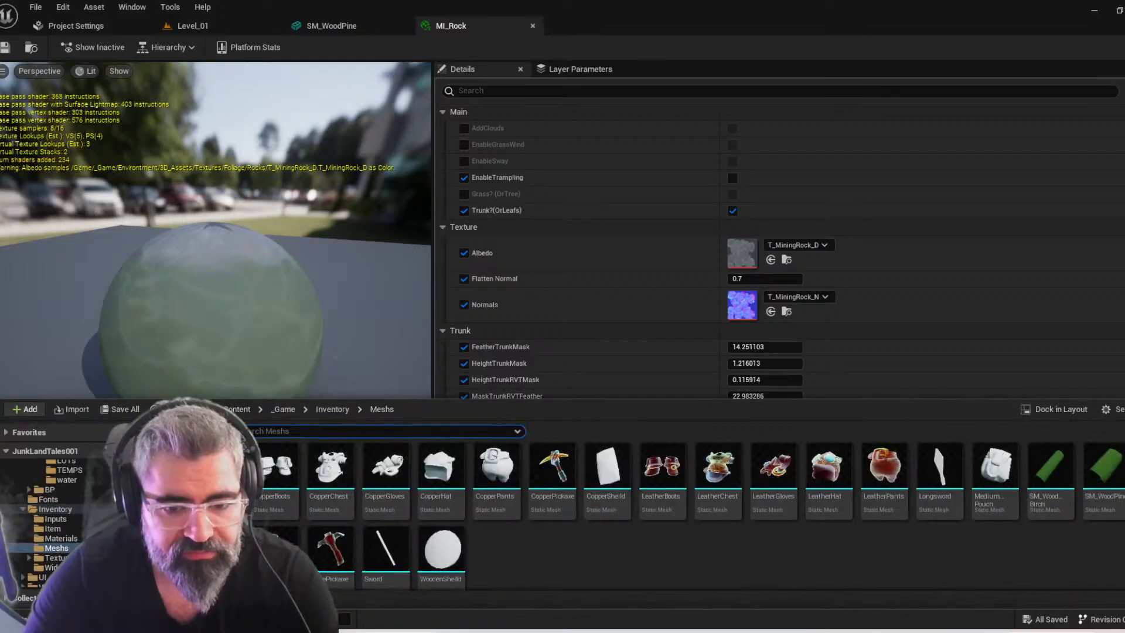
Import SM_RockItem.fbx from the MiningRocks folder into the Inventory Meshs folder with the default FBX import options
left_click(378, 632)
left_click(214, 107)
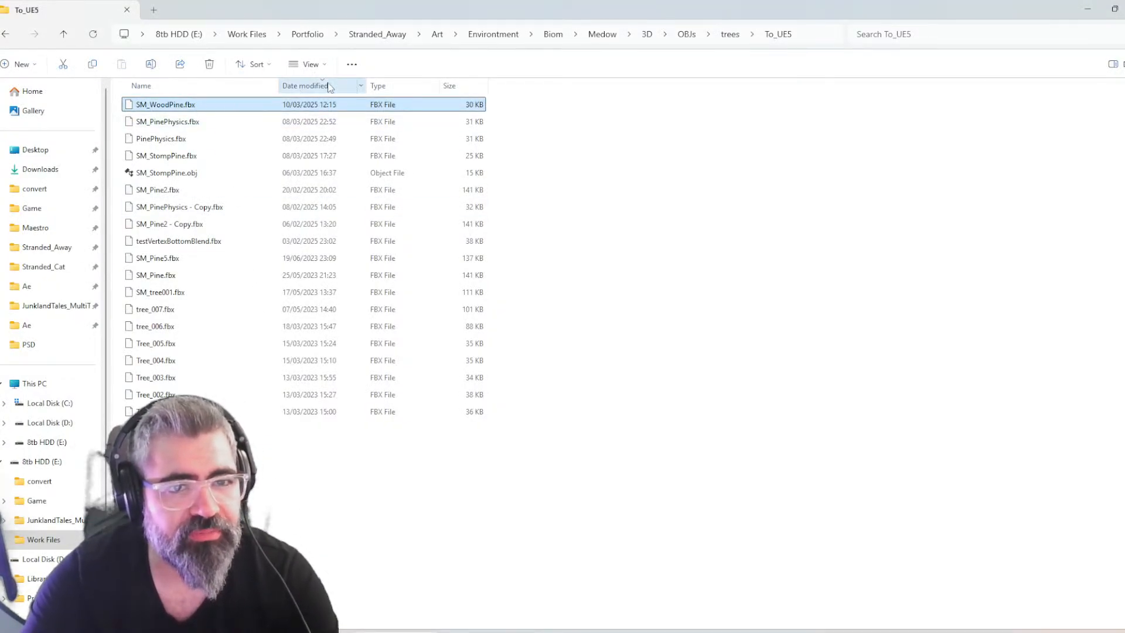
key("alt+Tab")
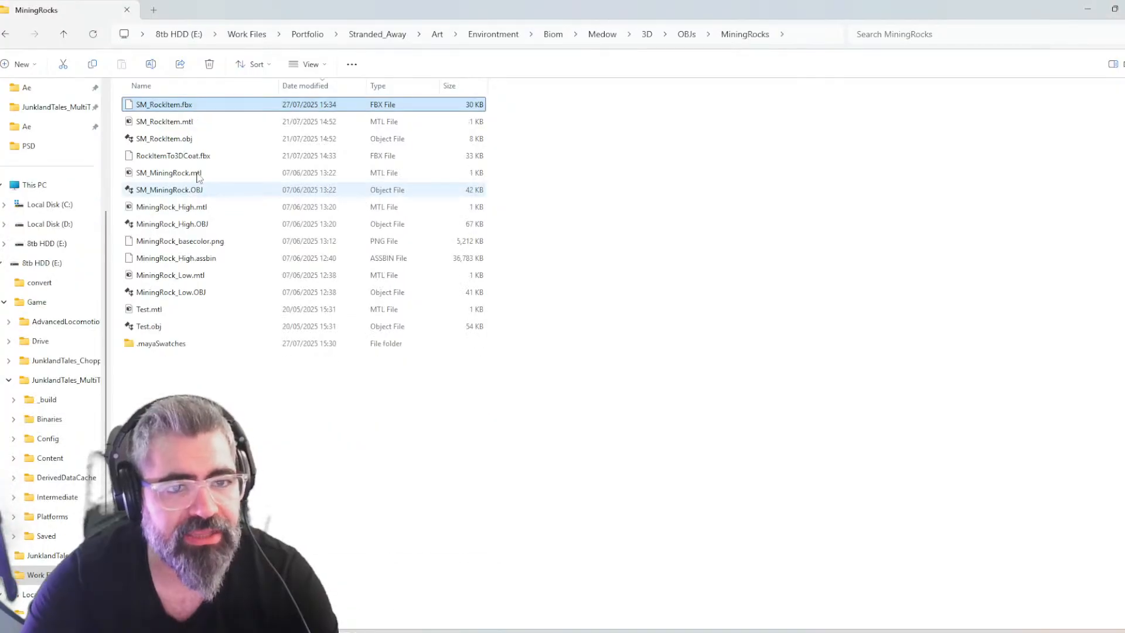
key("alt+Tab")
left_click_drag(198, 104, 659, 545)
key("alt+Tab")
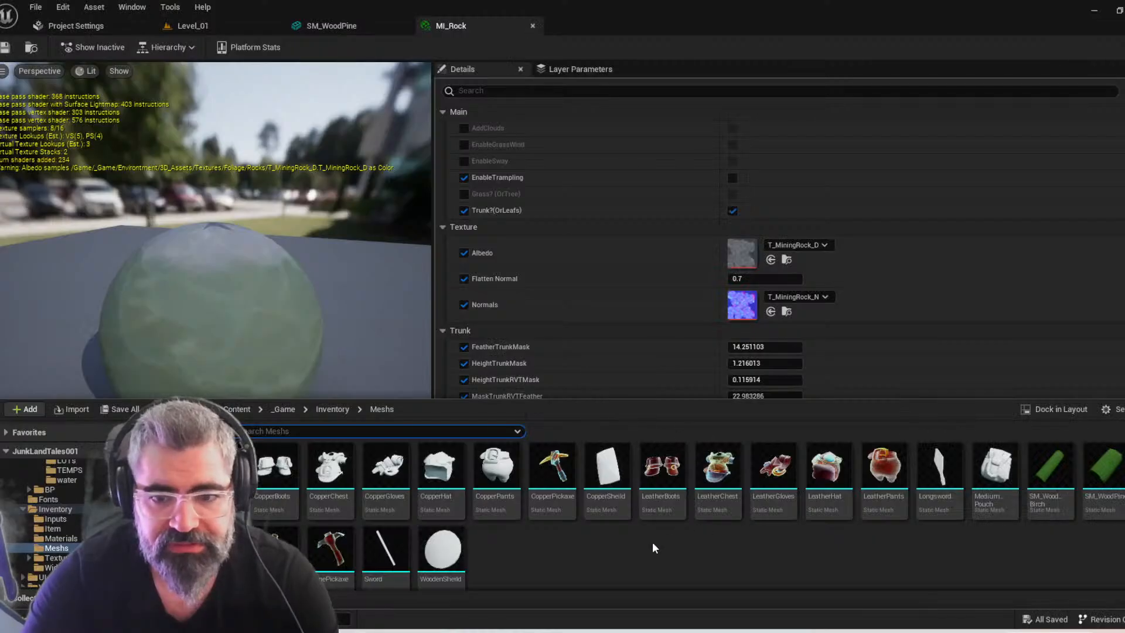
left_click_drag(560, 586, 560, 586)
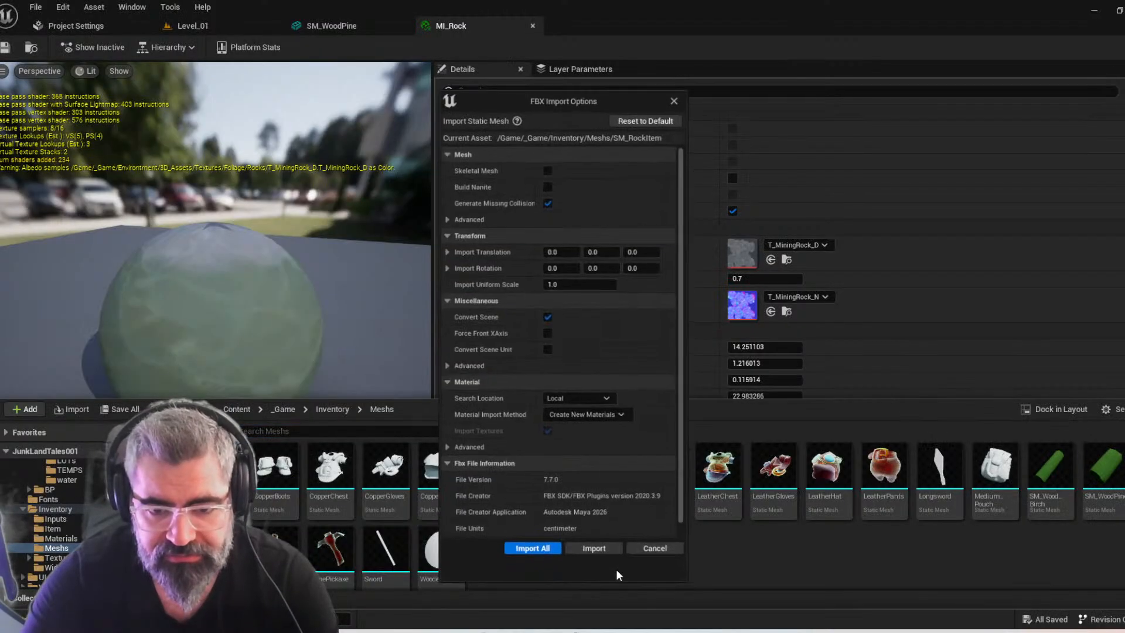
left_click(544, 552)
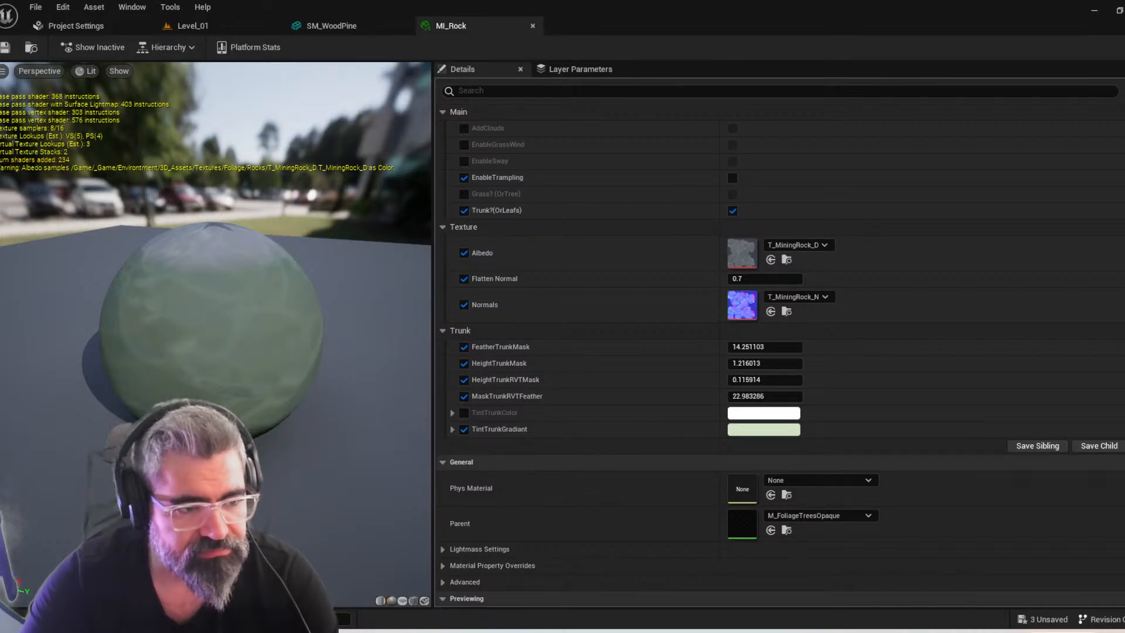
Save all of the newly imported rock item assets
scroll(586, 340, "up", 1)
key("ctrl+space")
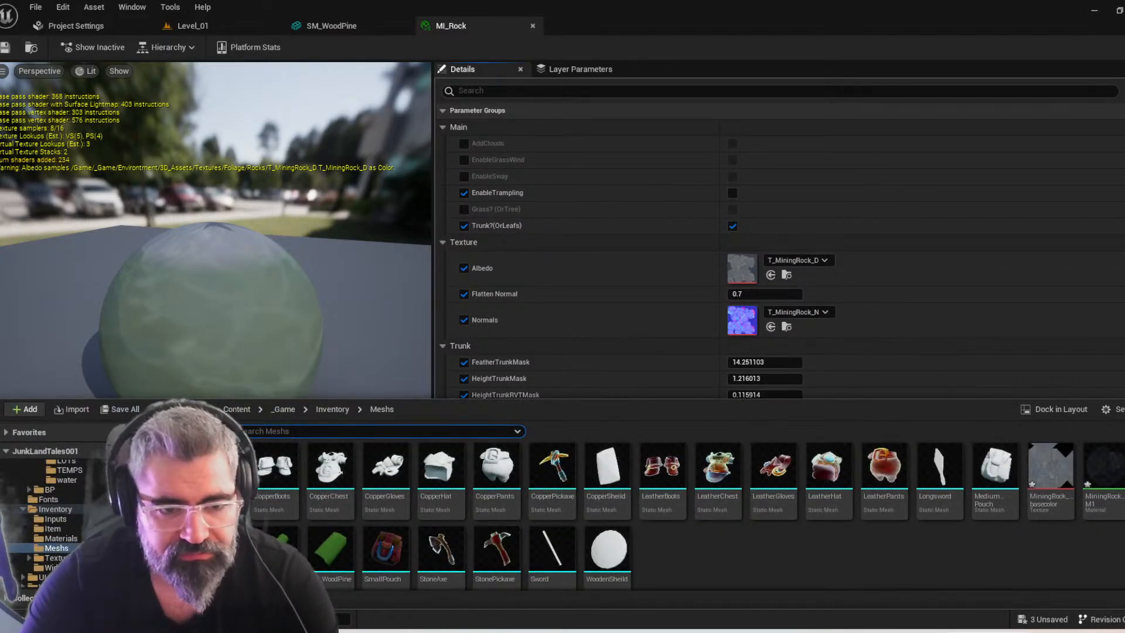
left_click(105, 409)
left_click(672, 457)
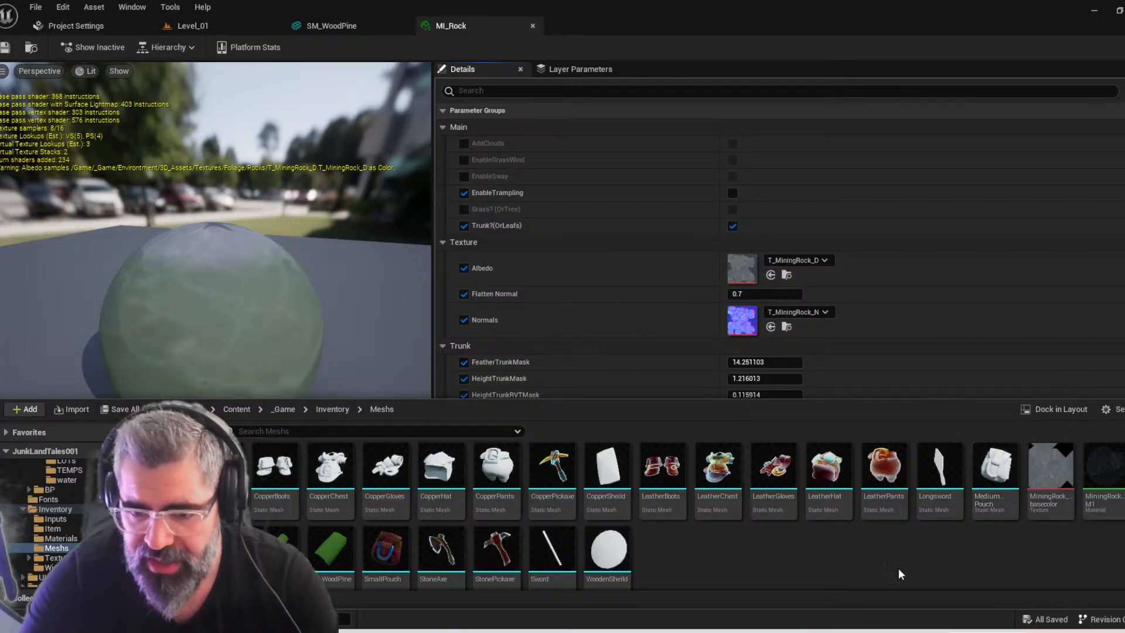
Open the SM_RockItem mesh and assign MI_Rock to its Element 0 material slot
double_click(220, 557)
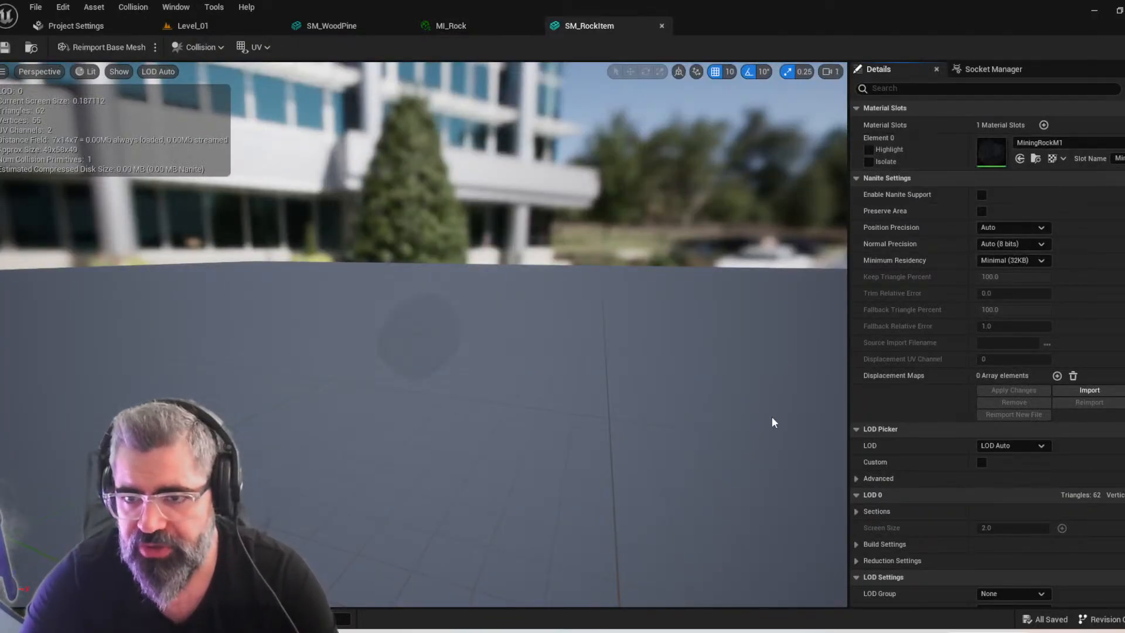
left_click(1056, 142)
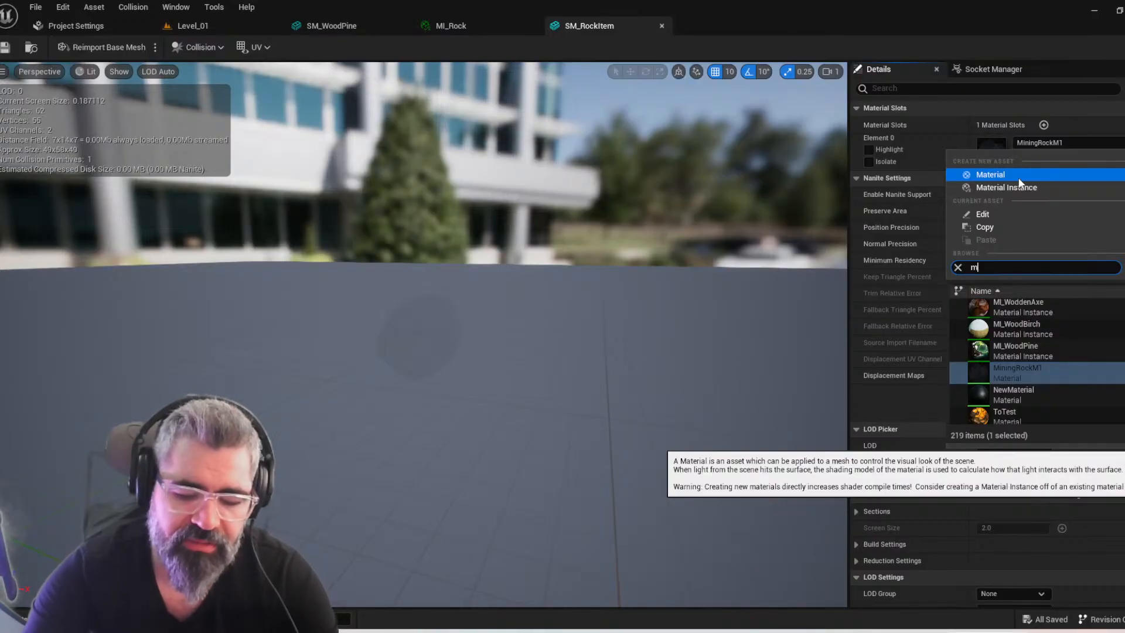
type("mi_roc")
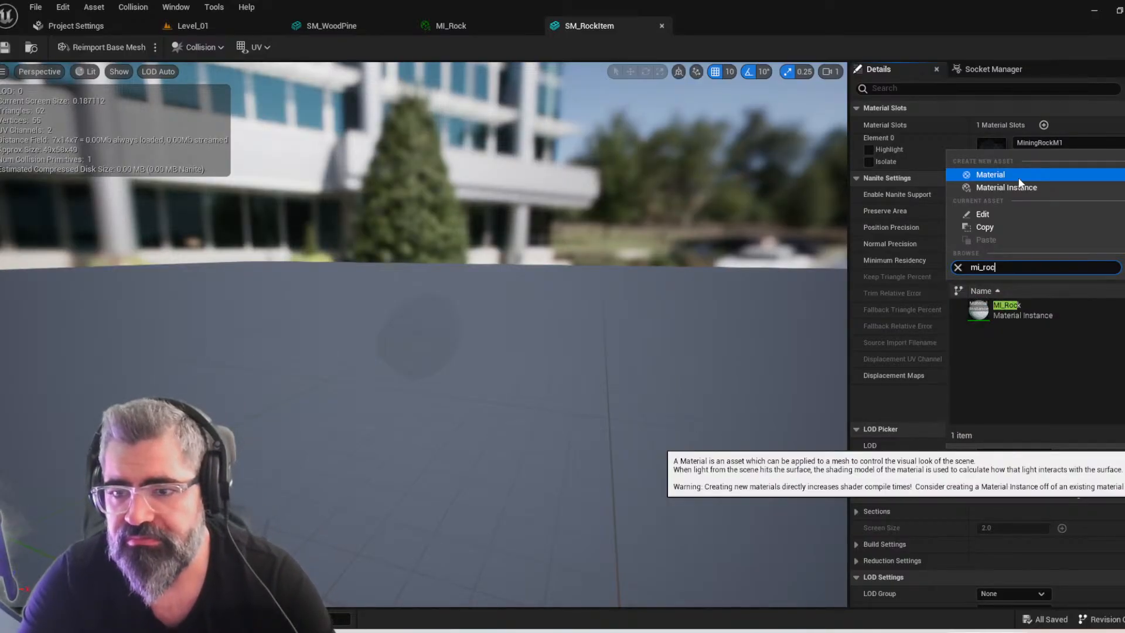
left_click(1035, 314)
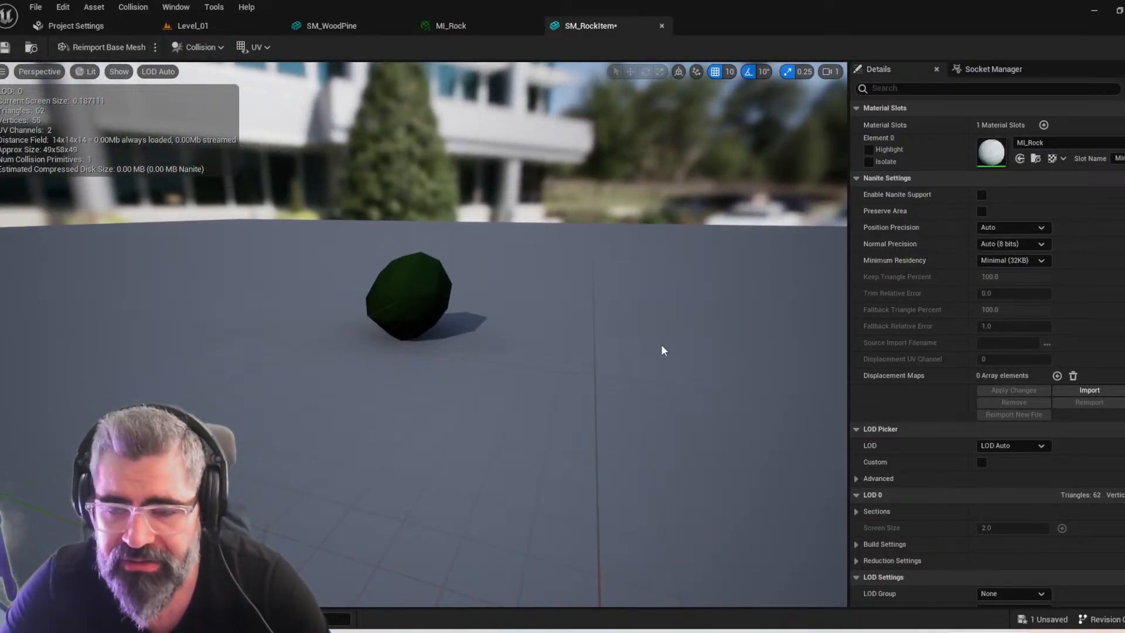
Locate the MI_Rock material instance used by the rock mesh, open it and examine its preview sphere and parameters
key("ctrl+space")
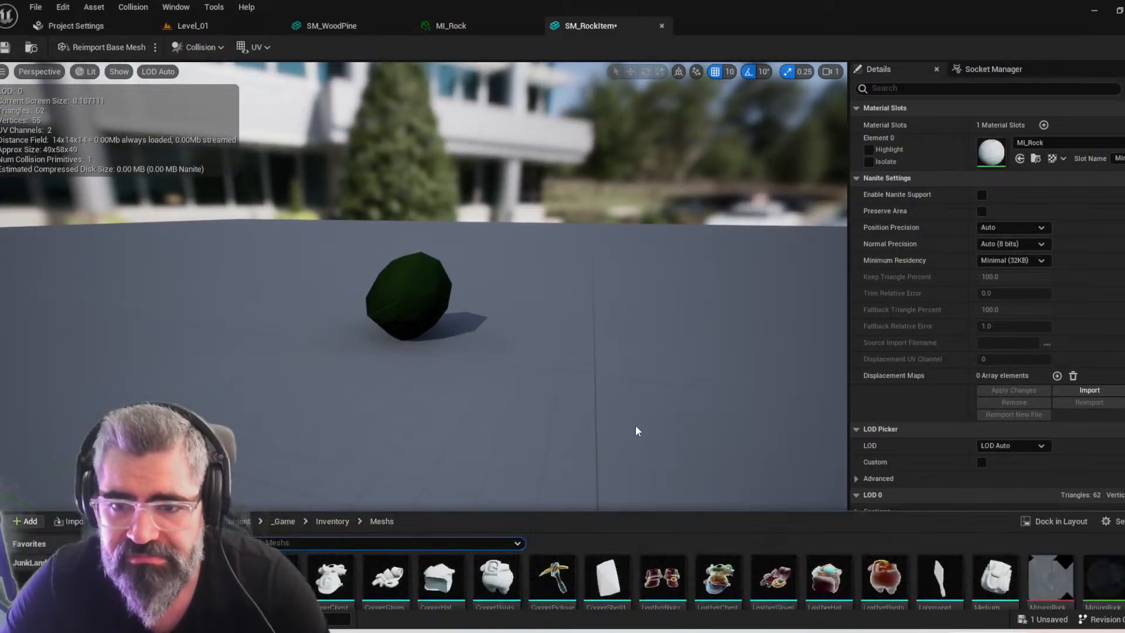
key("ctrl+space")
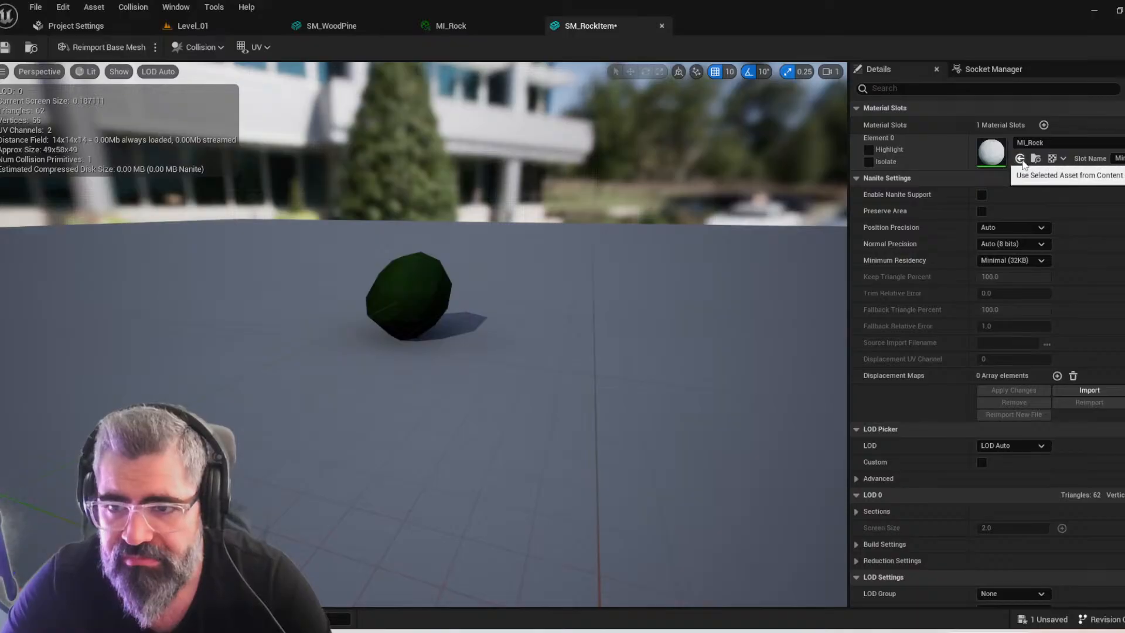
left_click(1036, 159)
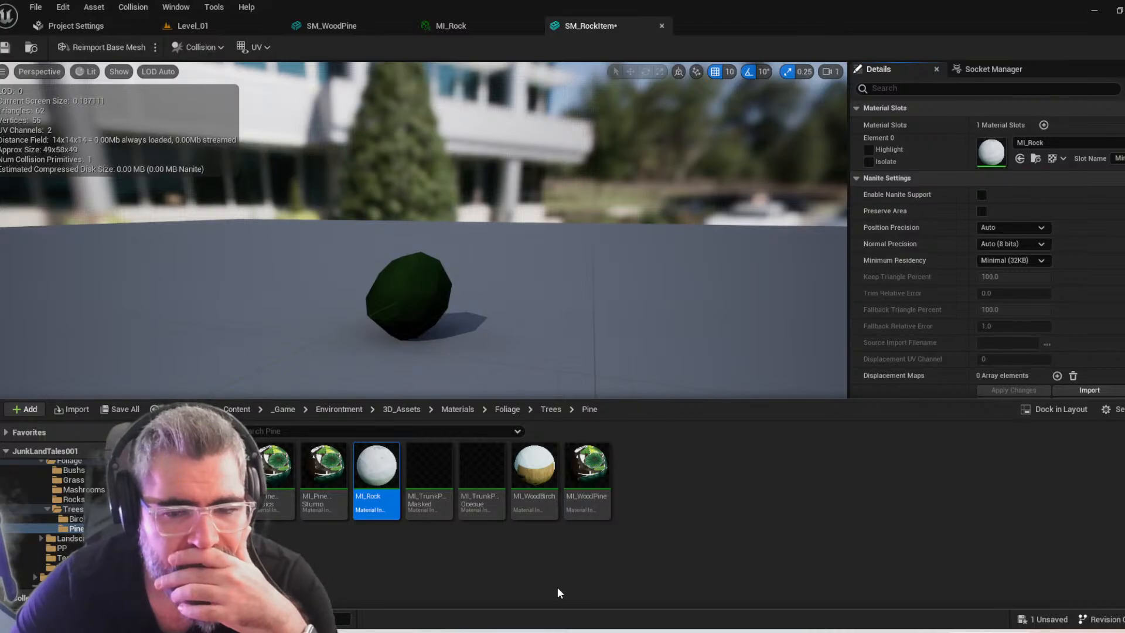
double_click(376, 468)
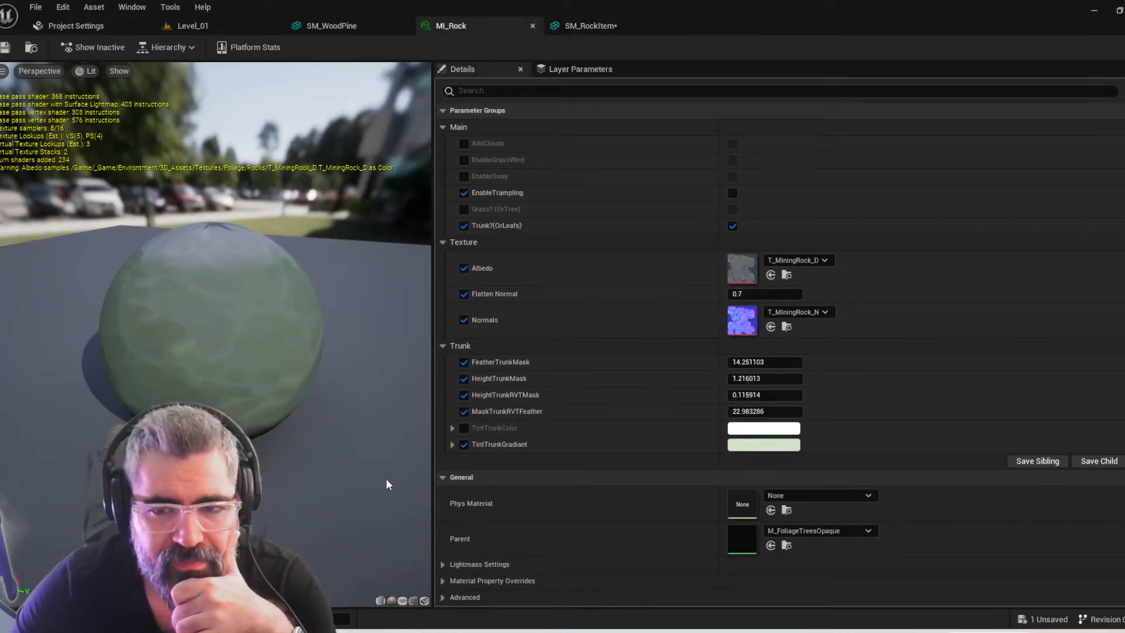
right_click_drag(385, 480, 339, 480)
key("ctrl+space")
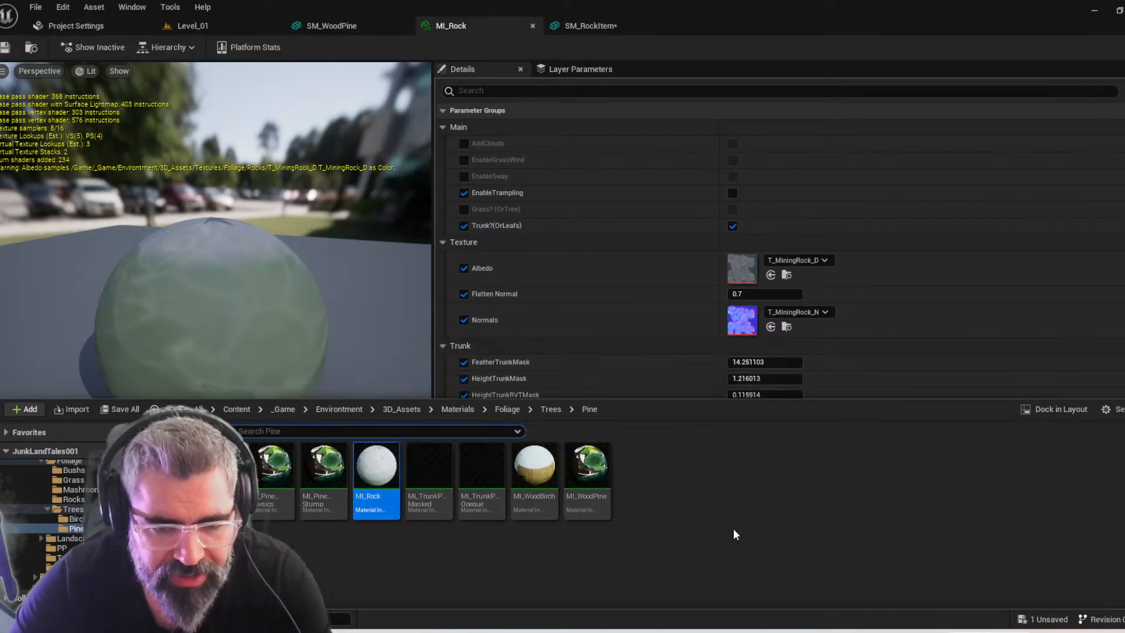
key("ctrl+space")
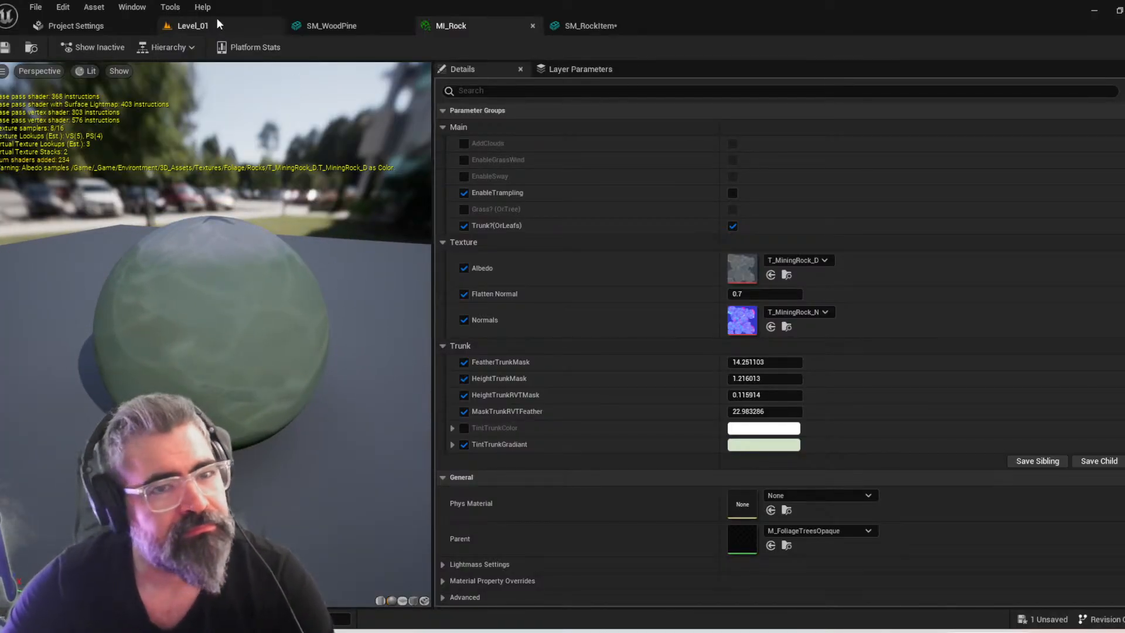
key("ctrl+space")
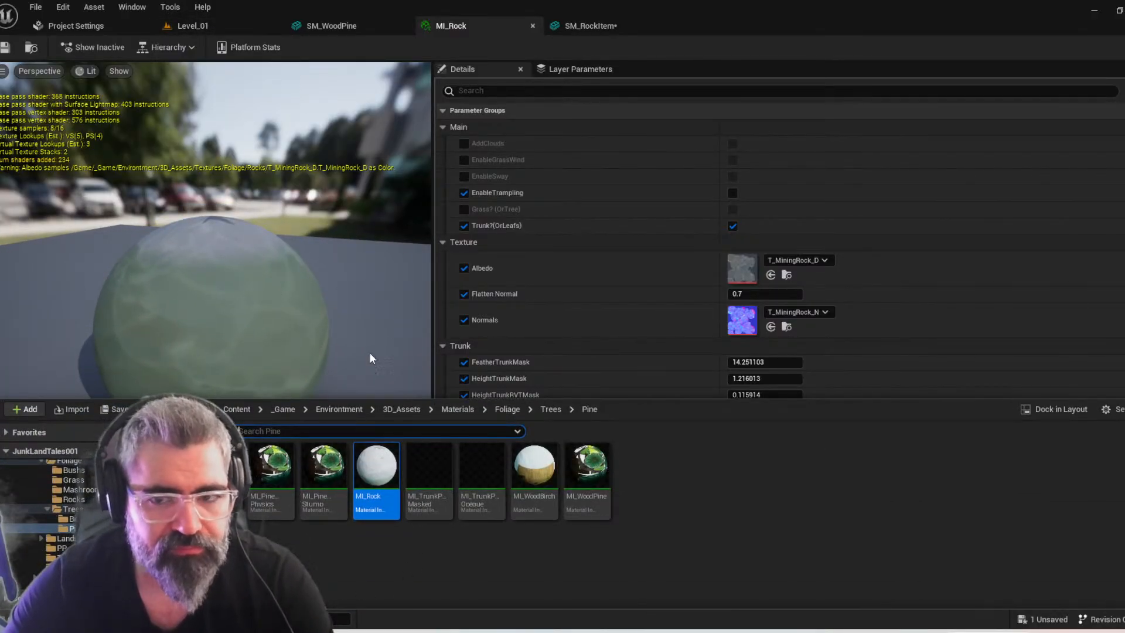
Browse back to the Inventory Meshs folder and save the modified SM_RockItem mesh
scroll(112, 510, "down", 5)
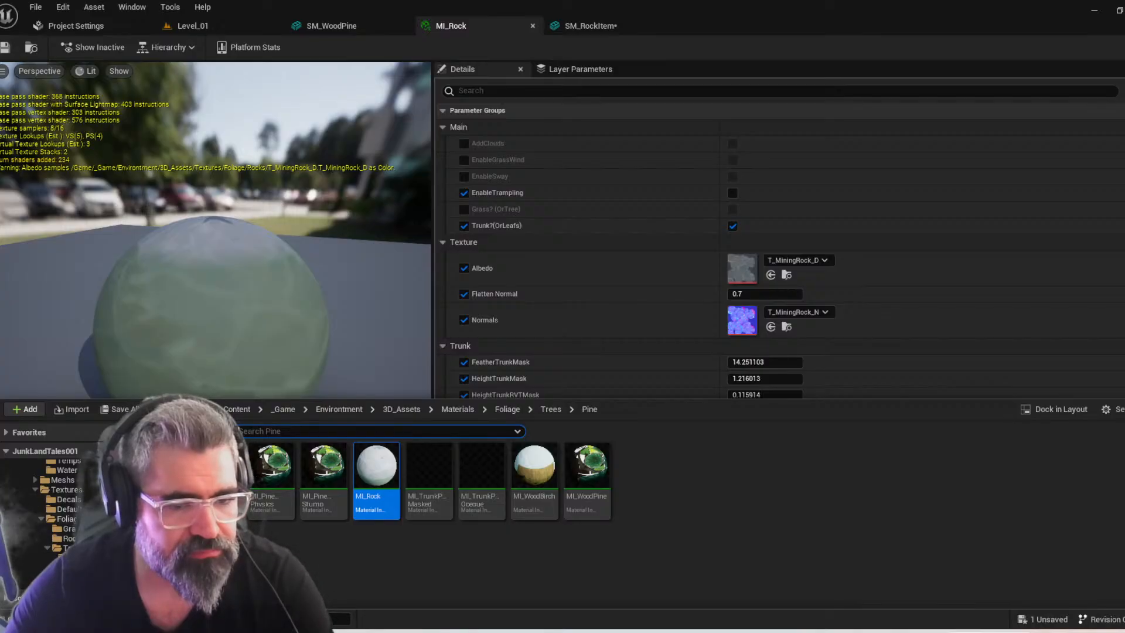
scroll(50, 510, "up", 10)
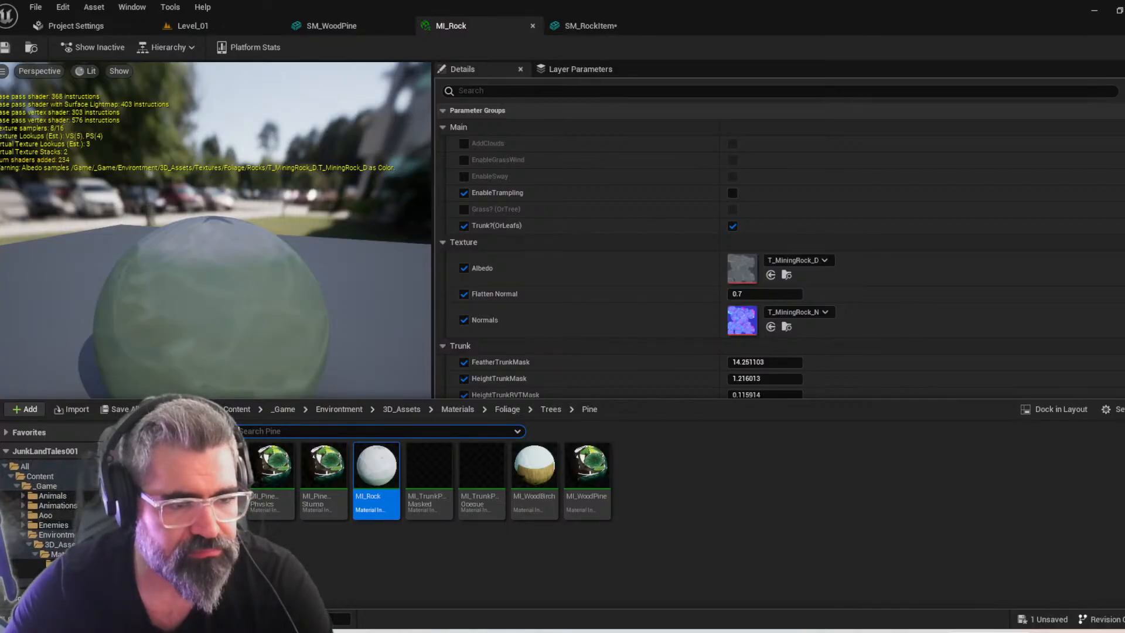
left_click(414, 410)
double_click(283, 474)
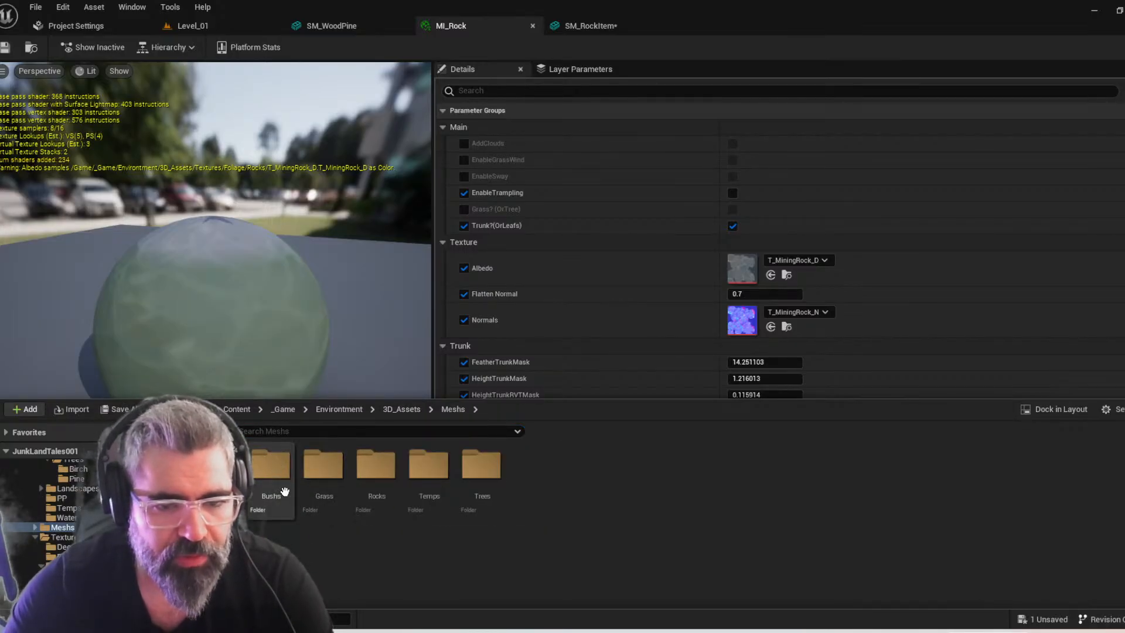
scroll(60, 548, "down", 10)
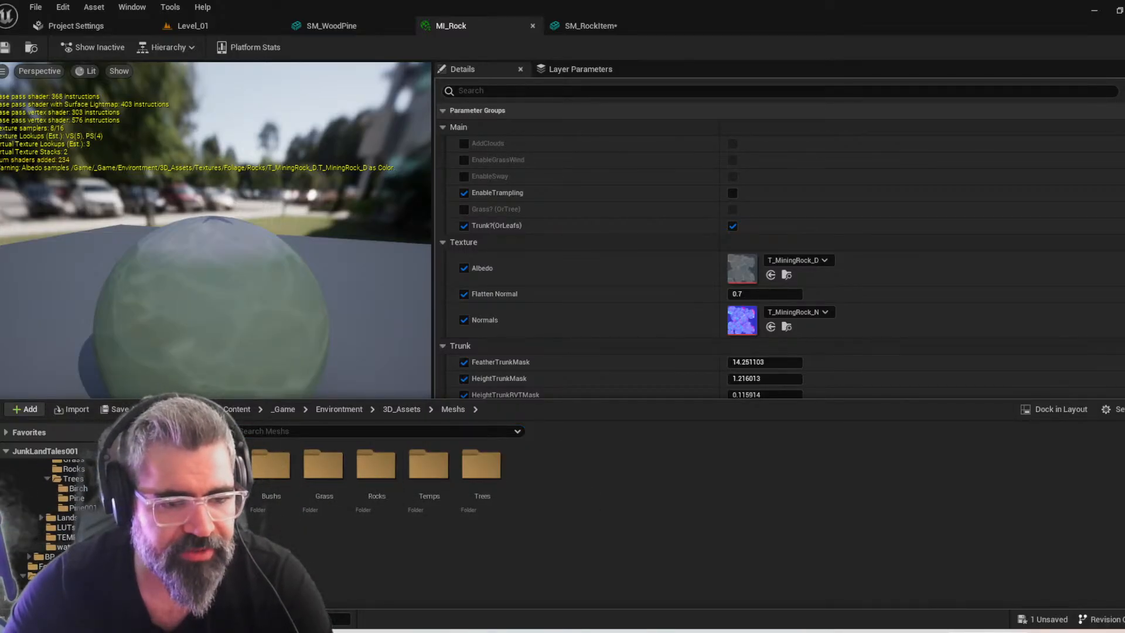
left_click(53, 517)
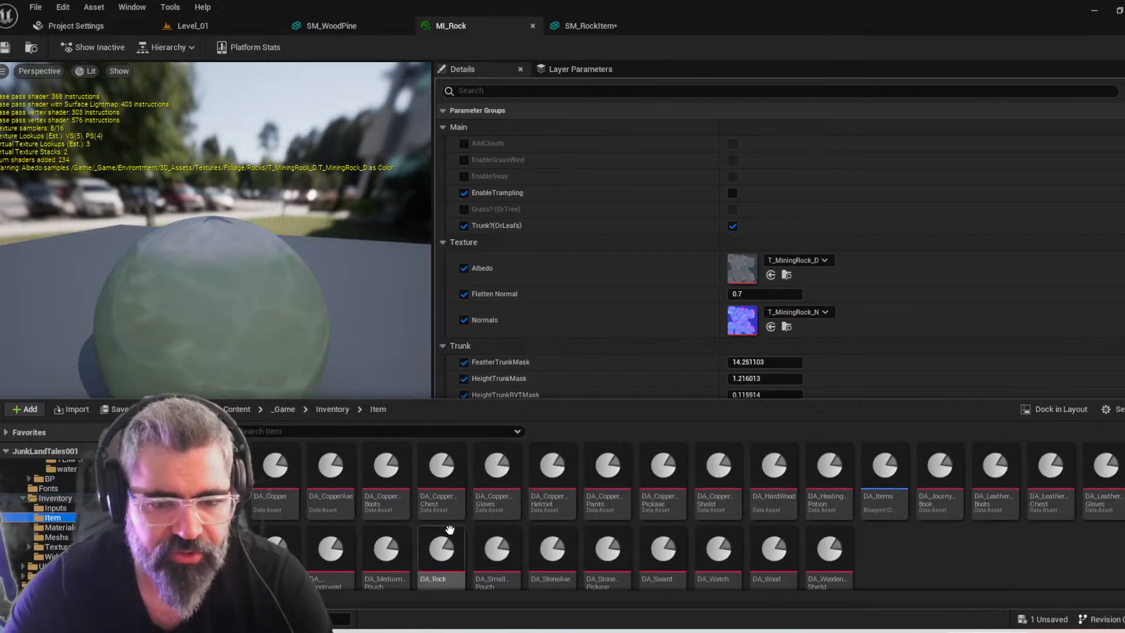
left_click(344, 411)
double_click(377, 472)
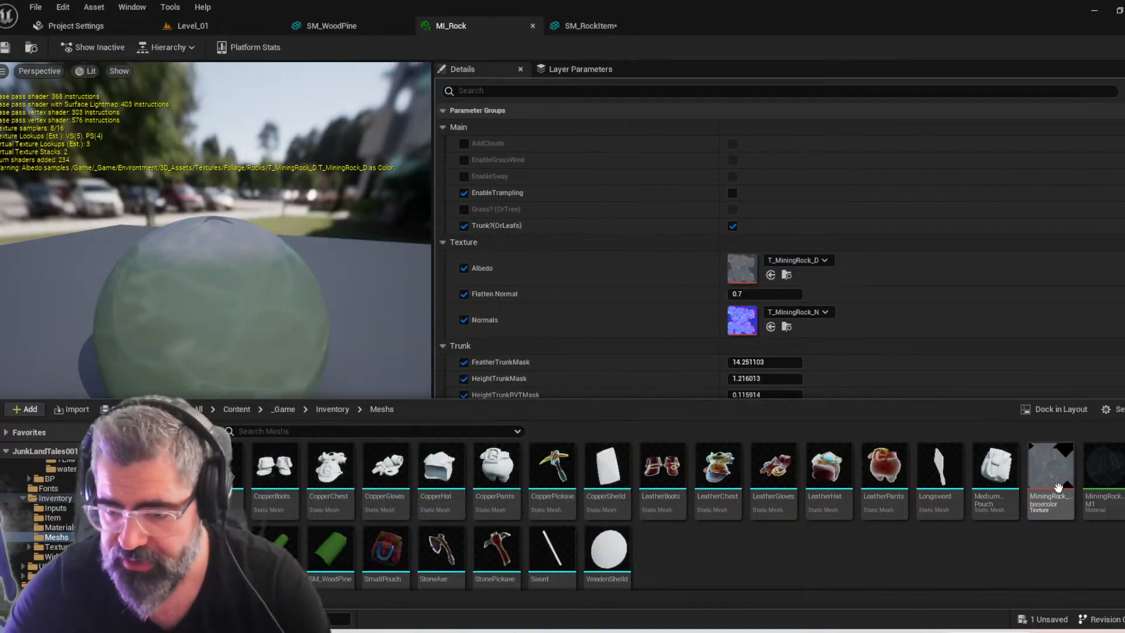
left_click(120, 410)
left_click(670, 465)
Delete the imported MiningRock_basecolor texture and MiningRockM1 material from the Inventory Meshs folder
left_click(1052, 478)
left_click(1104, 469, "ctrl")
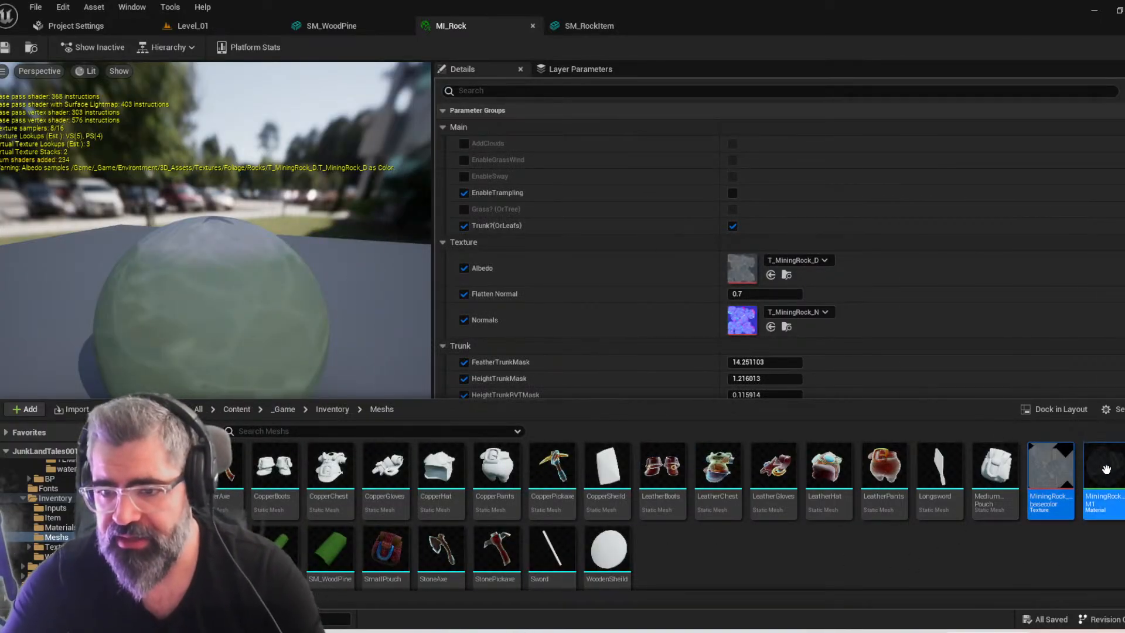
key("Delete")
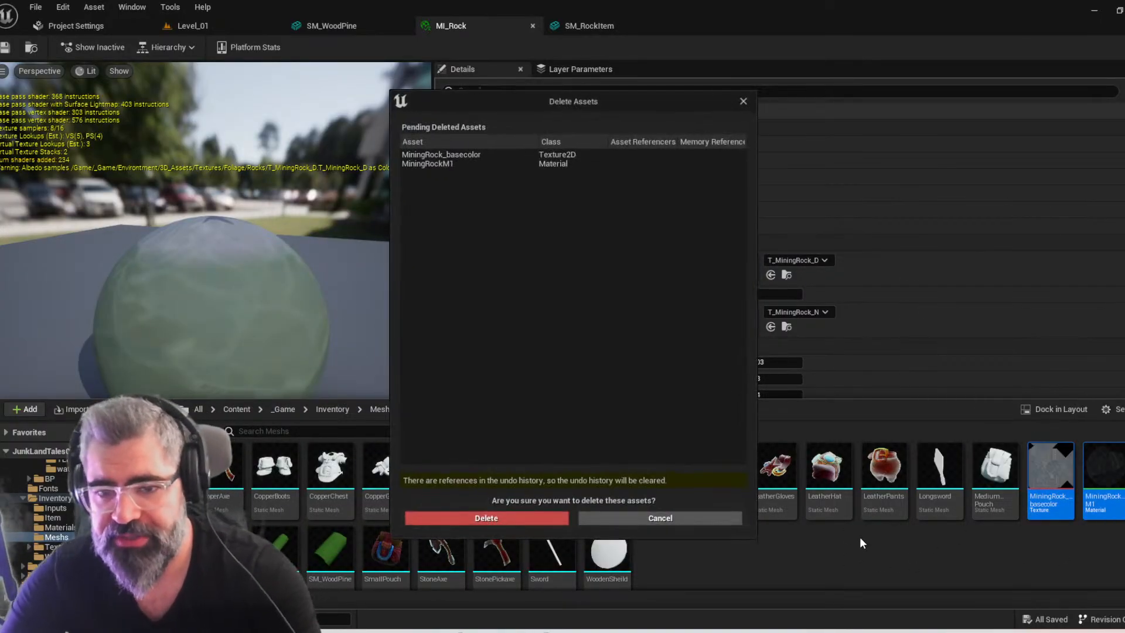
left_click(531, 515)
Place the SM_RockItem mesh in Level_01 on the grass near the orange copper rock
left_click(76, 26)
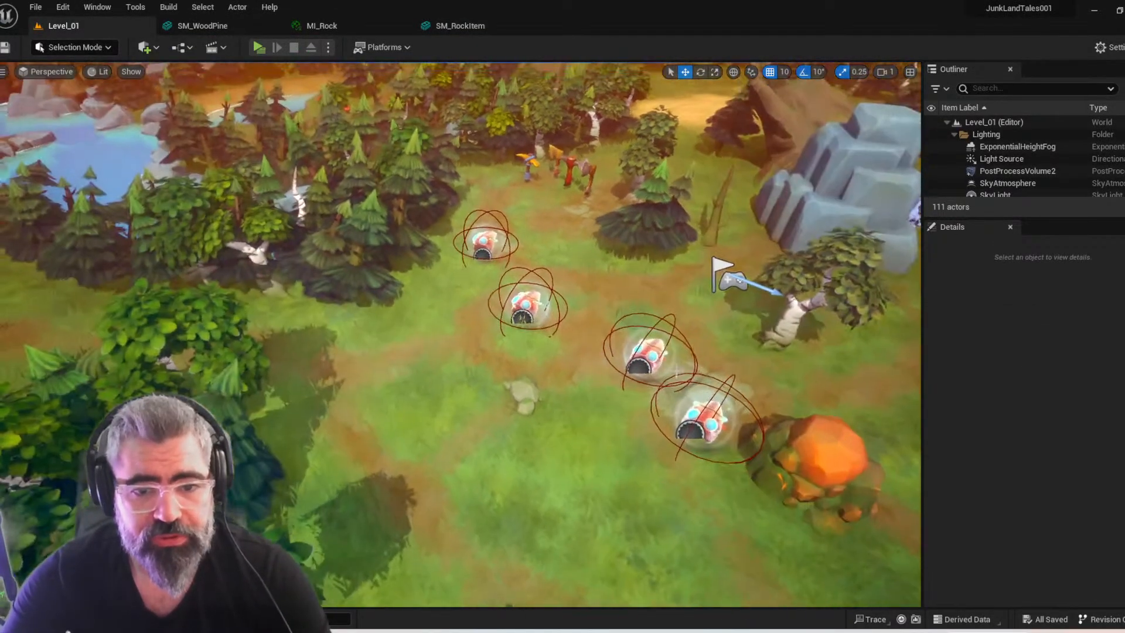
key("ctrl+space")
left_click_drag(1052, 468, 812, 463)
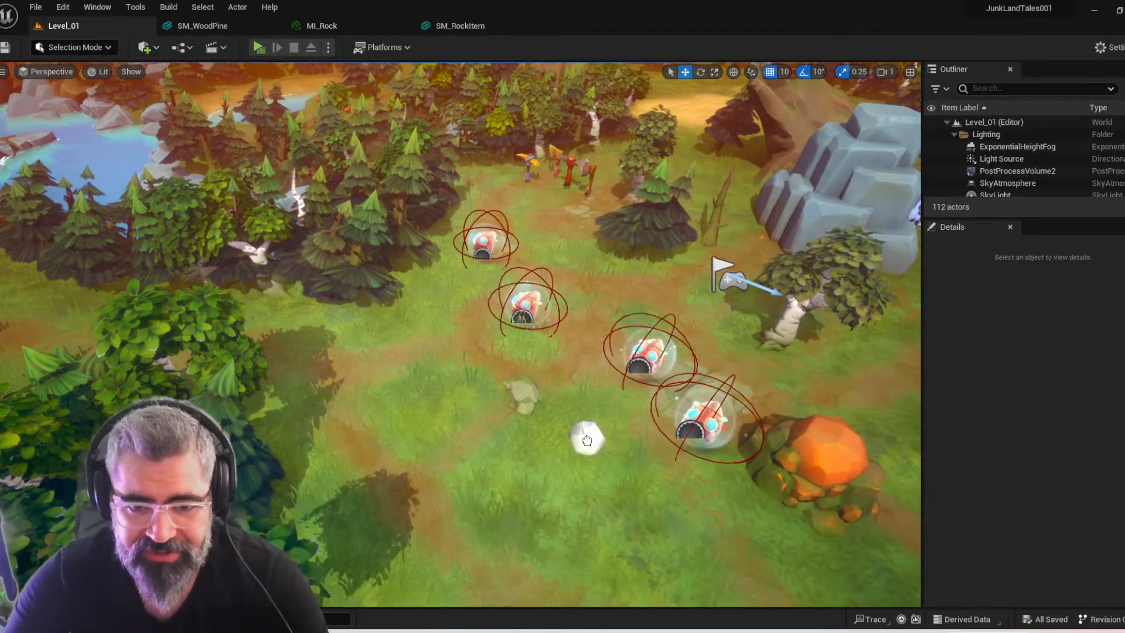
Select the placed SM_RockItem, frame it and examine its surface closely from several angles in the level
left_click(586, 439)
key("f")
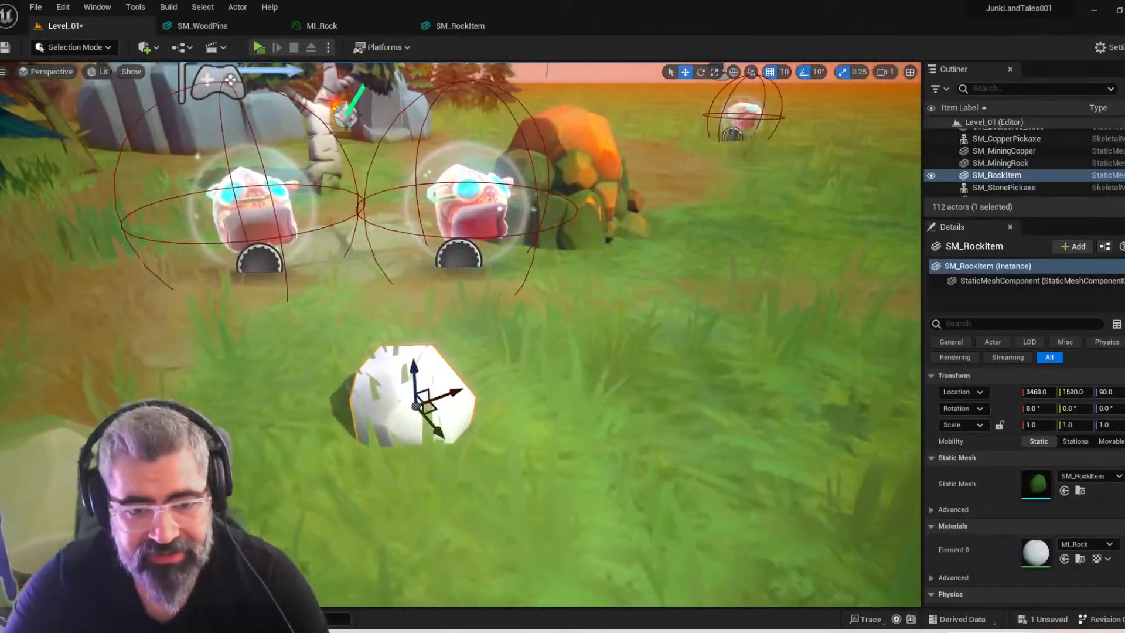
right_click_drag(587, 440, 451, 450)
key("w")
scroll(621, 457, "down", 1)
key("s")
key("w")
scroll(601, 352, "down", 3)
key("d")
key("s")
key("a")
key("w")
key("d")
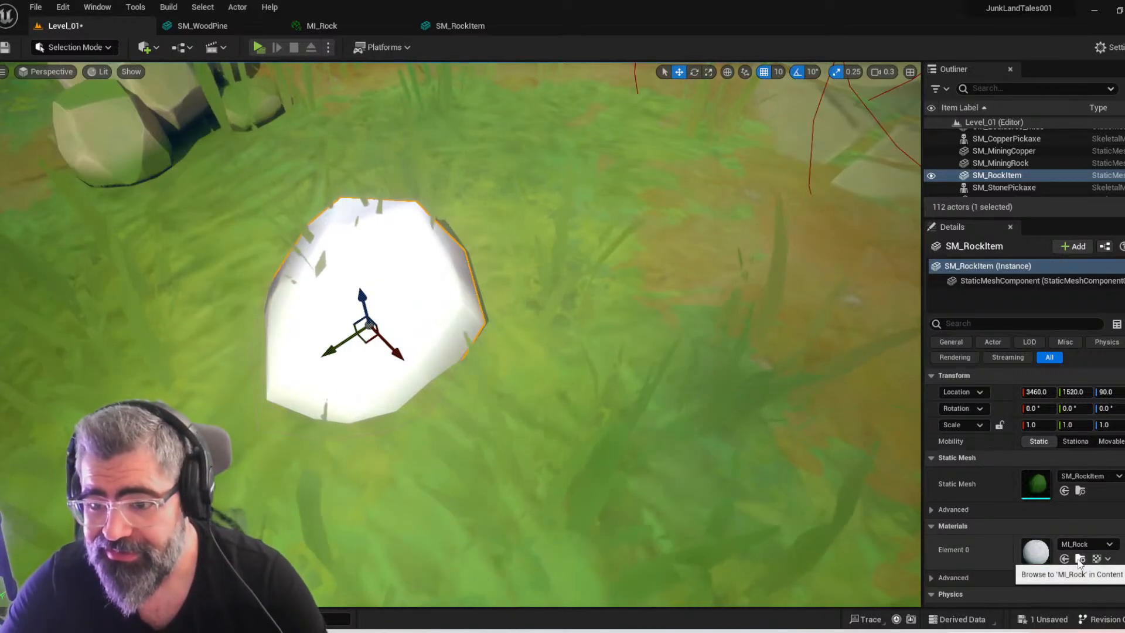
Open MI_Rock from the placed rock's material slot in a separate, taller floating window beside the level view
left_click(1080, 559)
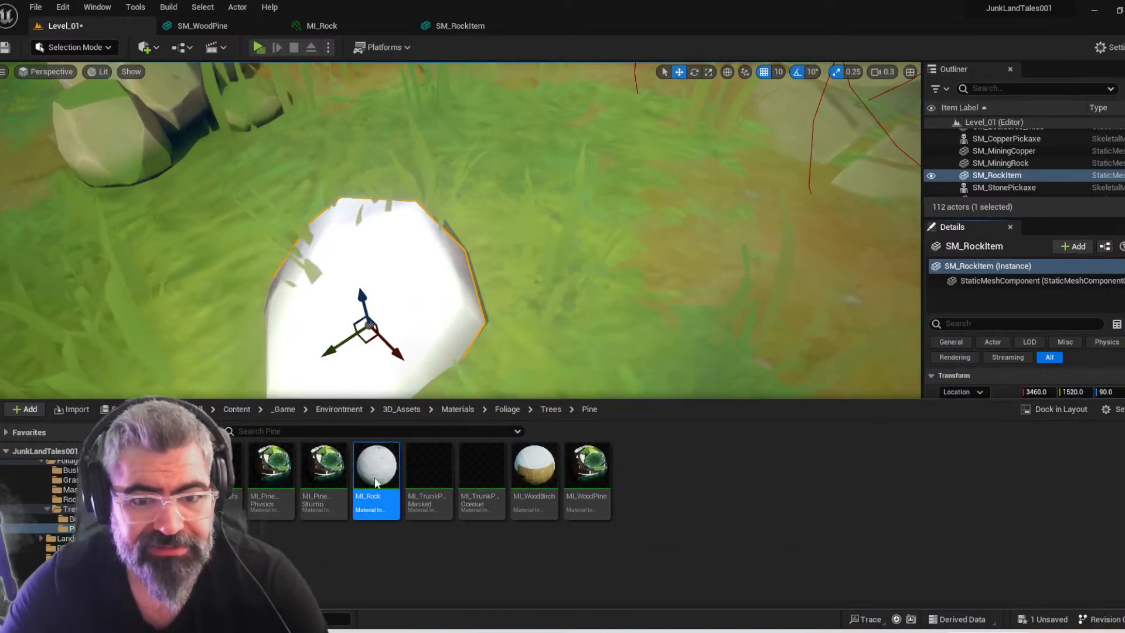
double_click(374, 475)
left_click_drag(314, 26, 566, 165)
left_click(90, 28)
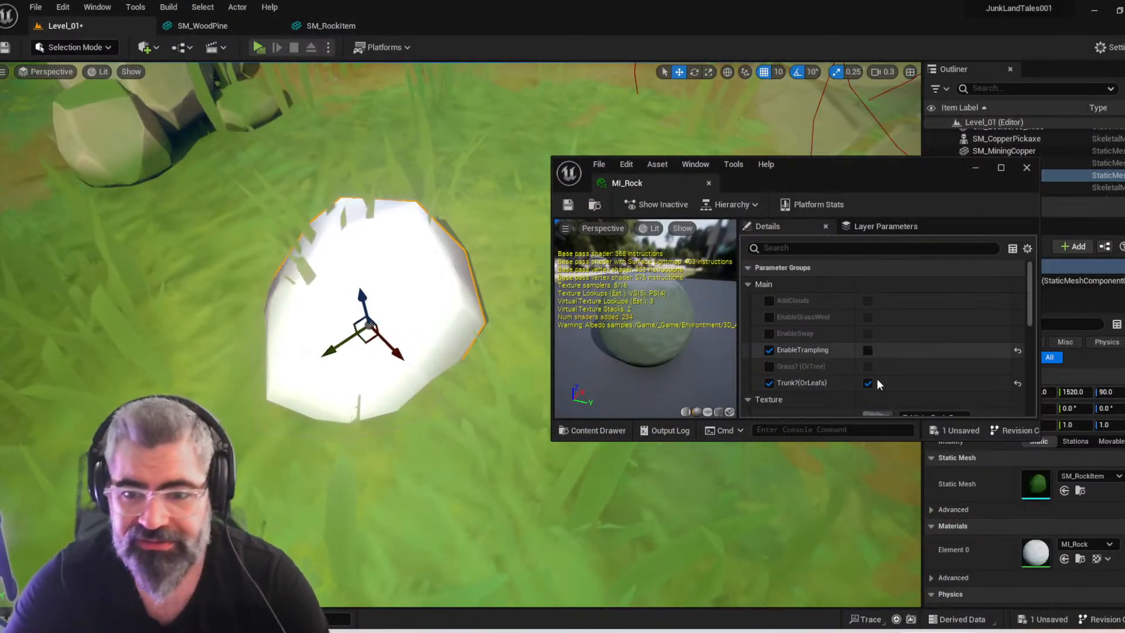
left_click_drag(853, 441, 849, 629)
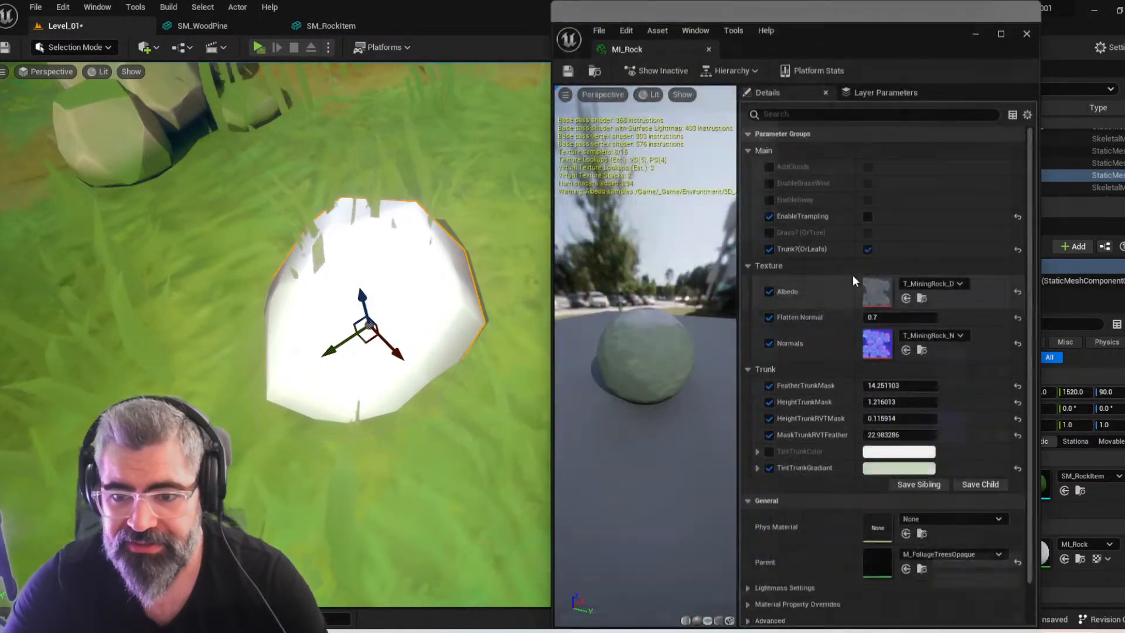
Toggle the TintTrunkColor override on and back off in MI_Rock, and disable the TintTrunkGradiant override
left_click(769, 432)
left_click(770, 431)
left_click(770, 446)
left_click(769, 446)
left_click(769, 446)
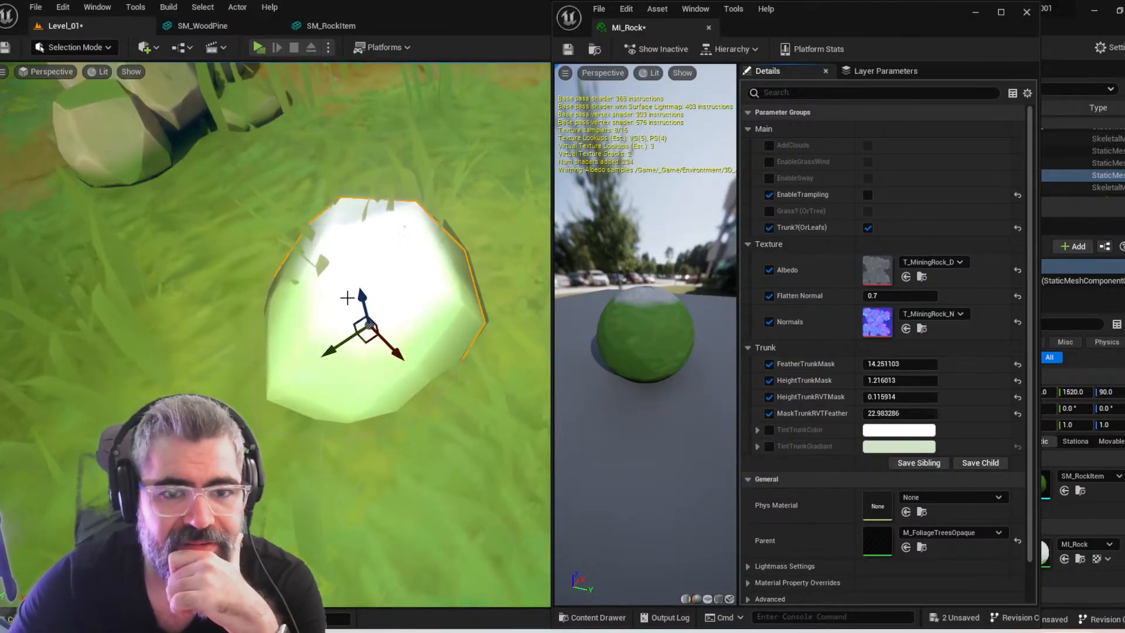
Raise the placed rock item to a height of 110 and lower SM_MiningRock to a height of 100 in the level
left_click_drag(361, 297, 354, 212)
scroll(294, 237, "down", 6)
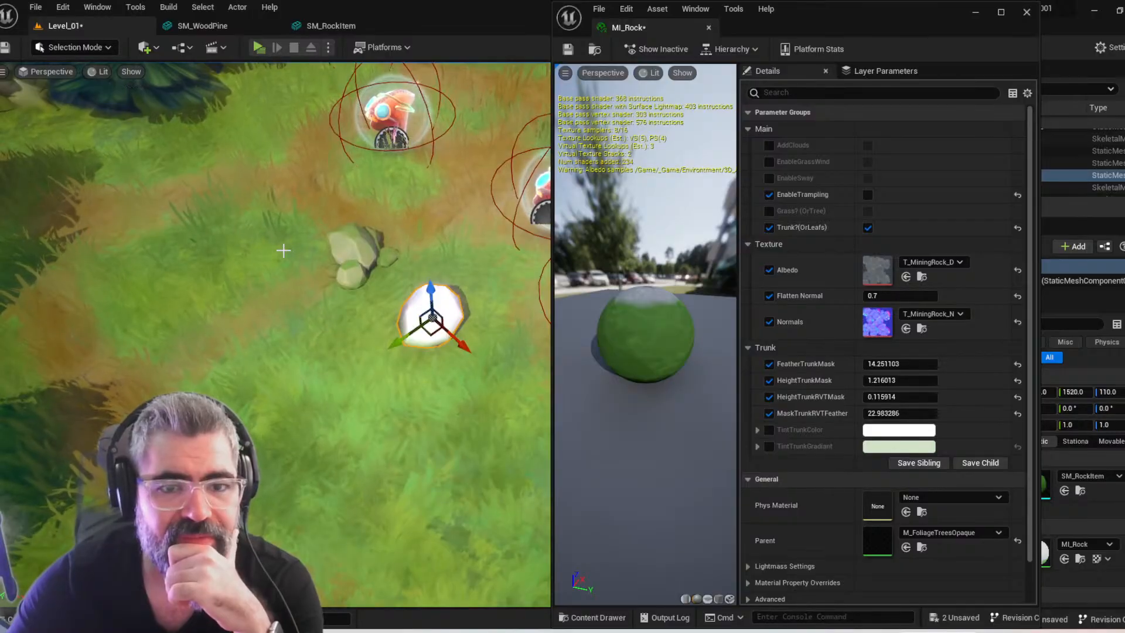
scroll(277, 248, "up", 2)
left_click(324, 234)
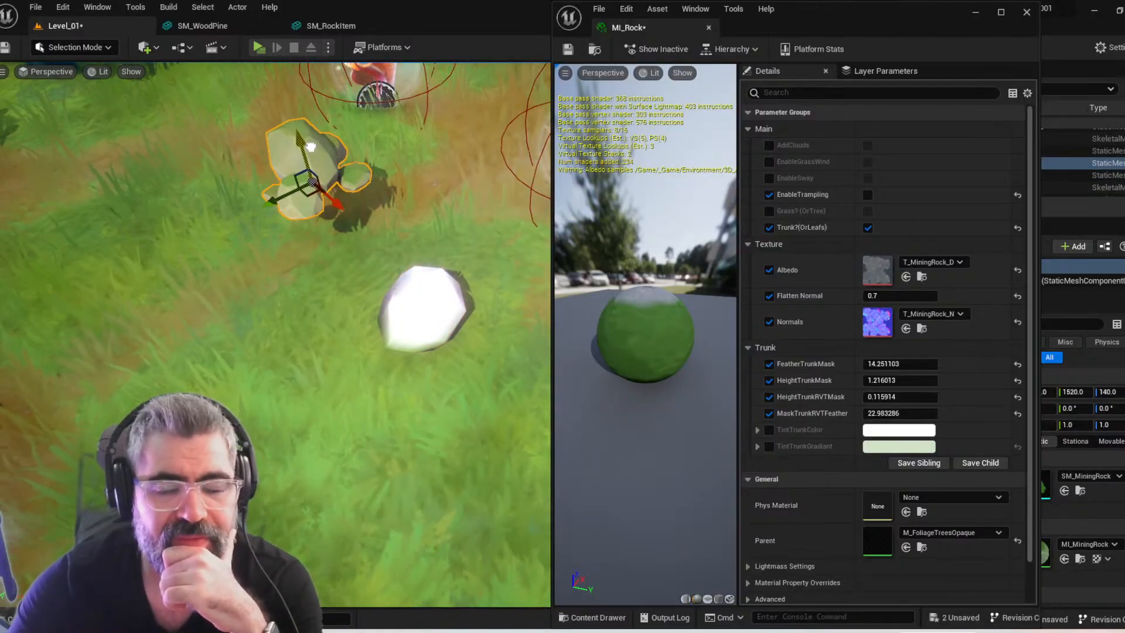
left_click_drag(311, 192, 311, 205)
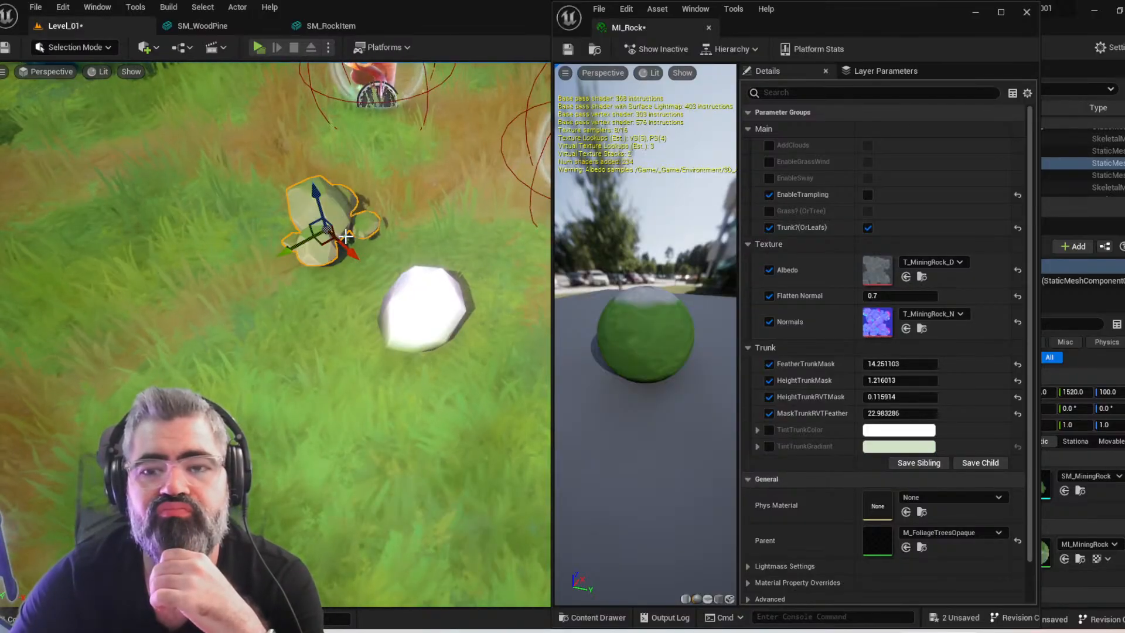
Locate the SM_MiningRock mesh and its MI_MiningRock material in the project's content folders
left_click(1080, 491)
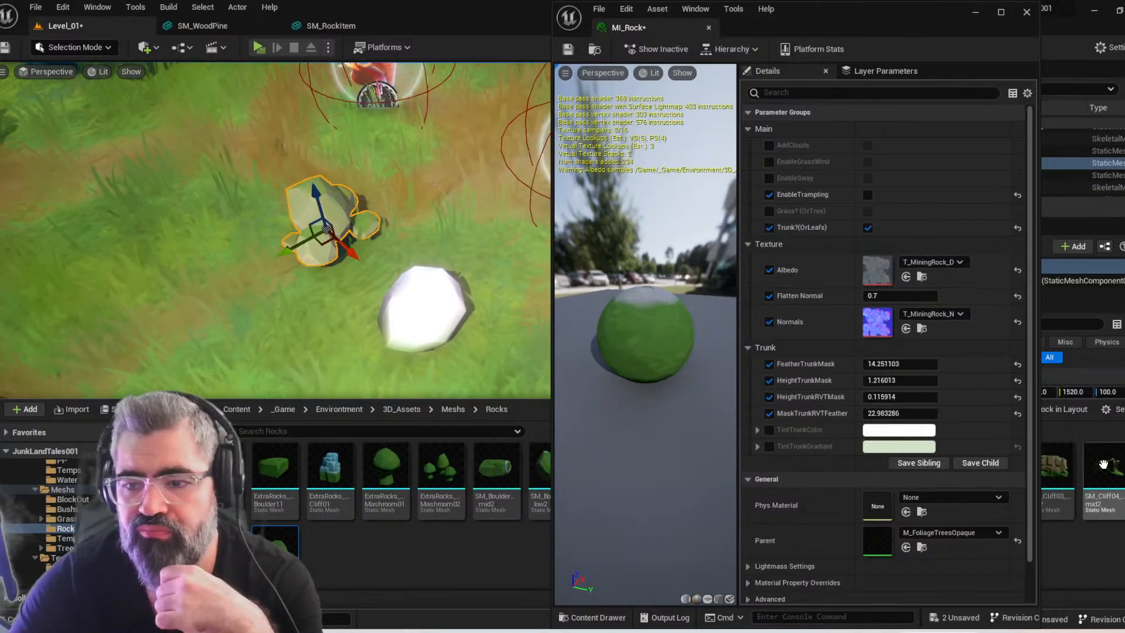
right_click_drag(525, 344, 528, 276)
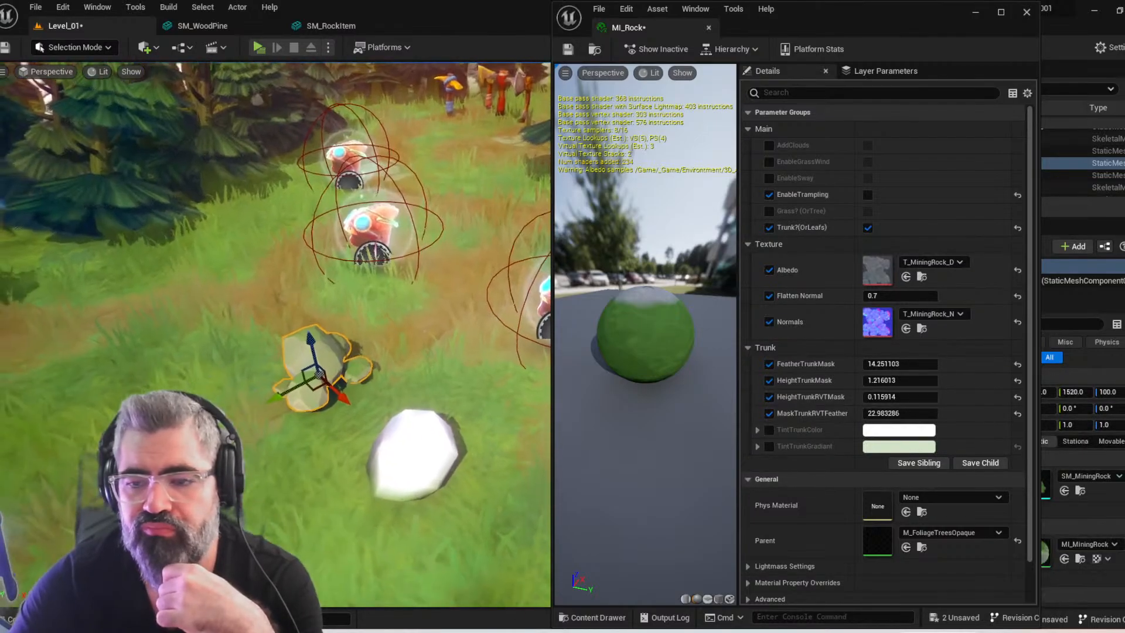
left_click(1080, 559)
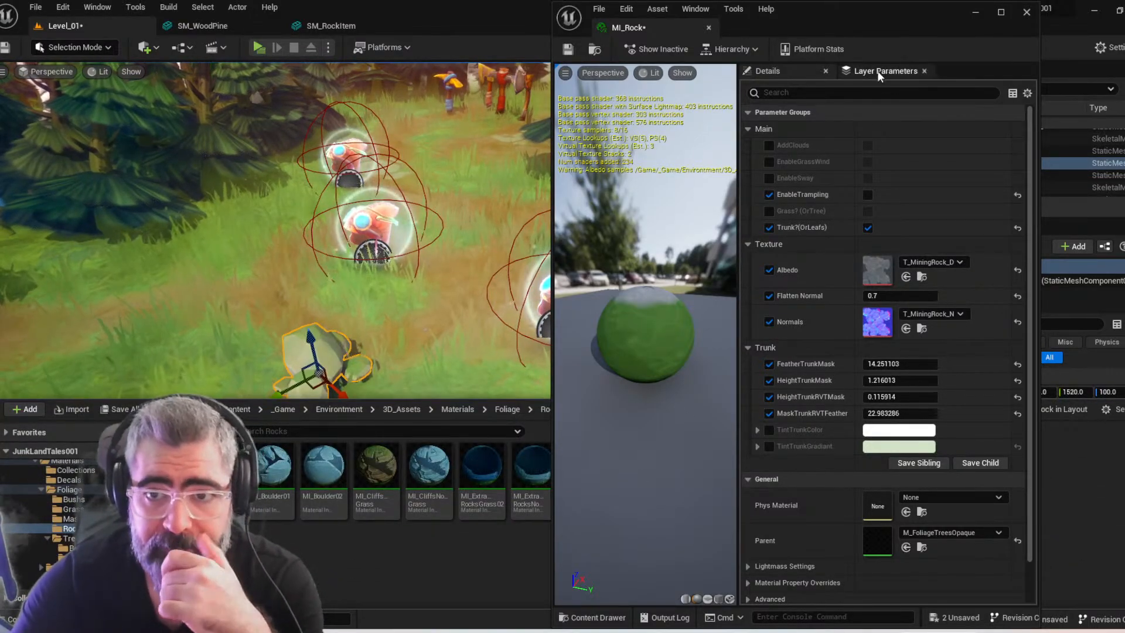
Move the floating MI_Rock window off the content listing and save Level_01 and MI_Rock
left_click_drag(913, 22, 438, 127)
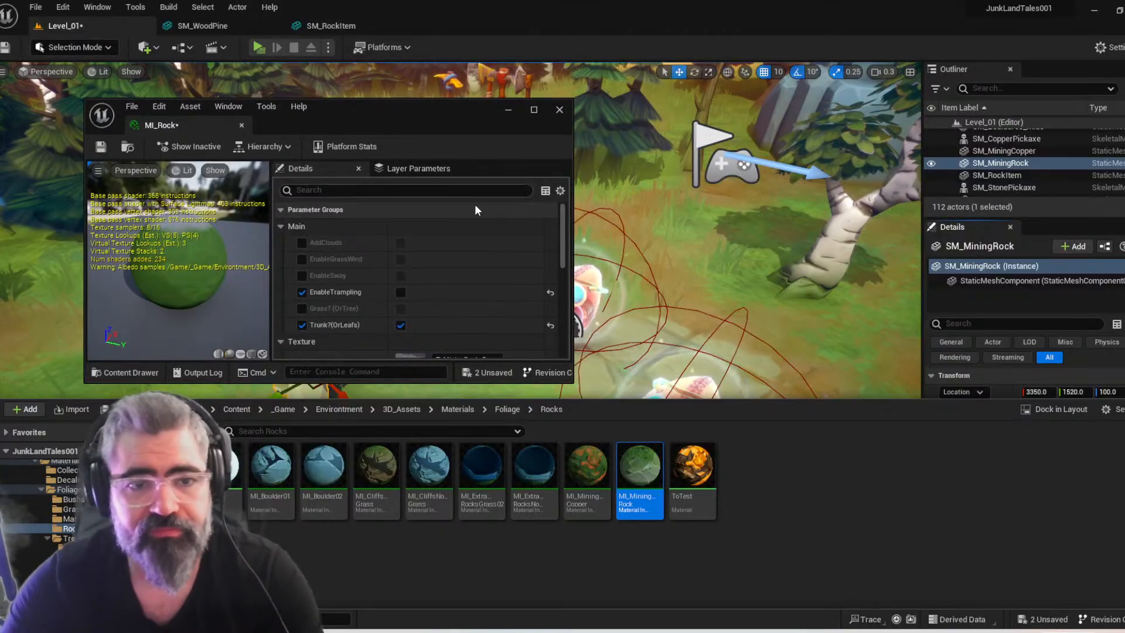
left_click(120, 410)
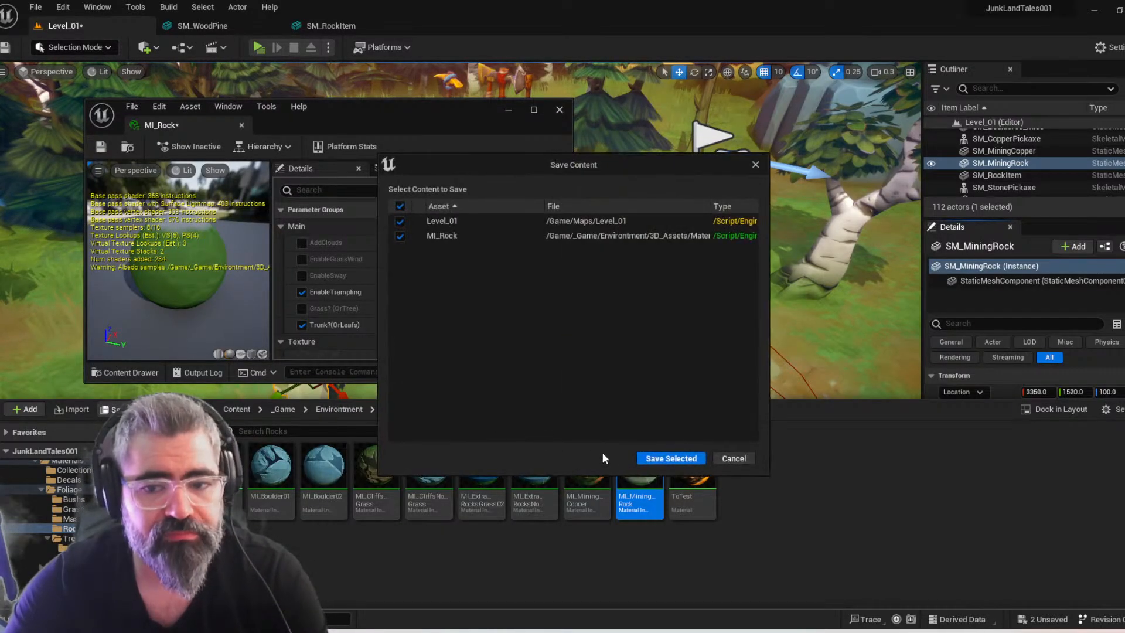
left_click(683, 459)
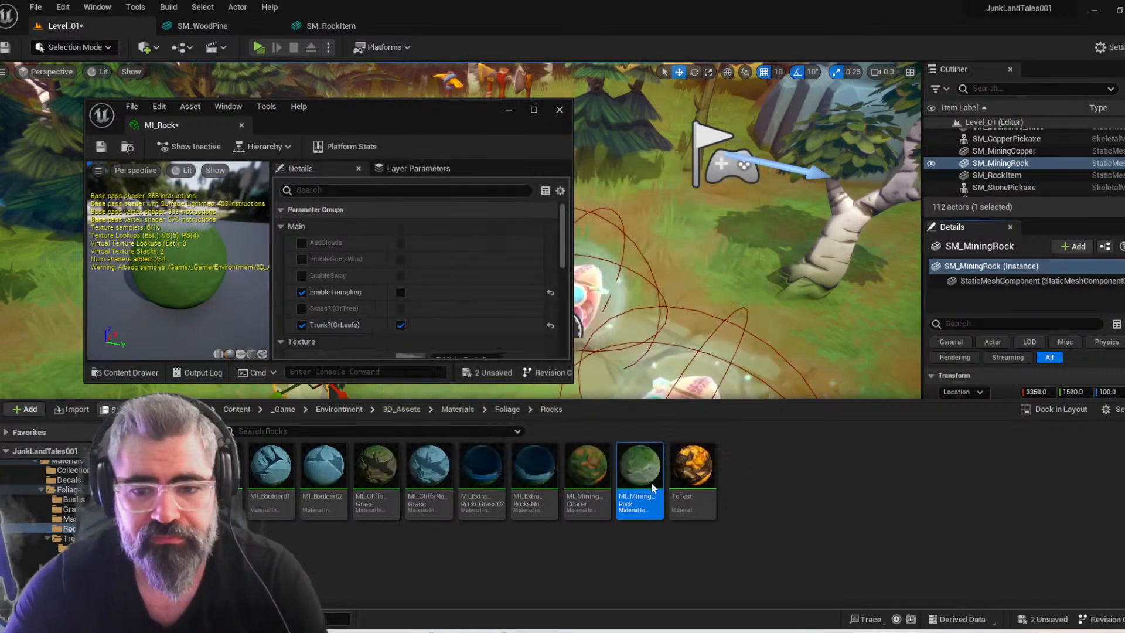
Open MI_MiningRock beside MI_Rock in taller floating windows and compare the parameters of the two materials
double_click(646, 474)
left_click_drag(425, 29, 609, 205)
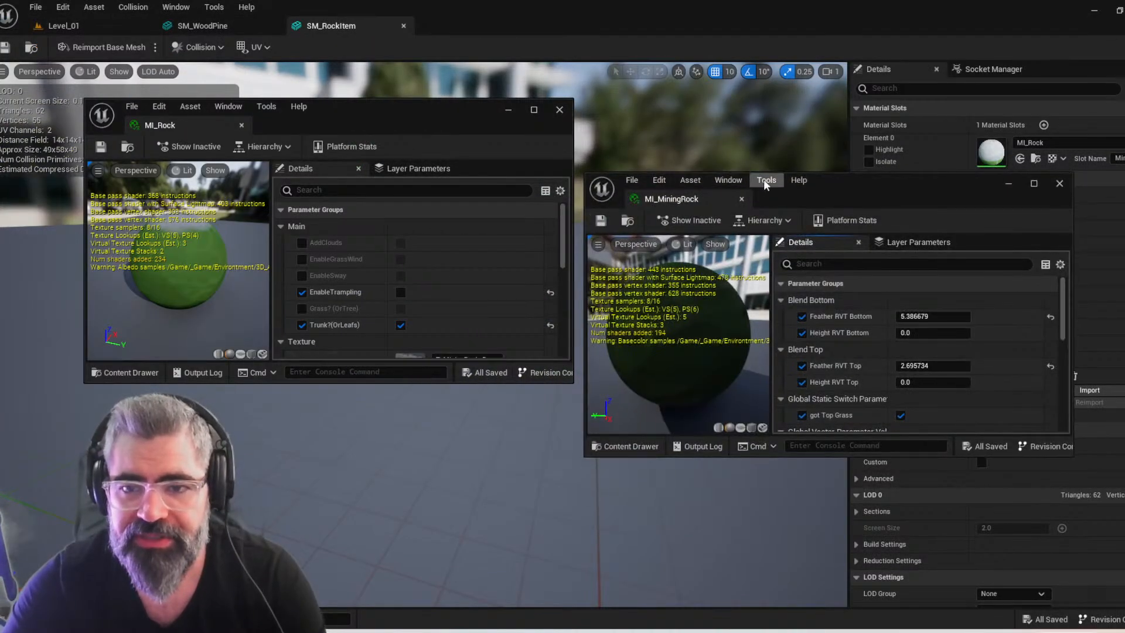
left_click_drag(860, 191, 822, 79)
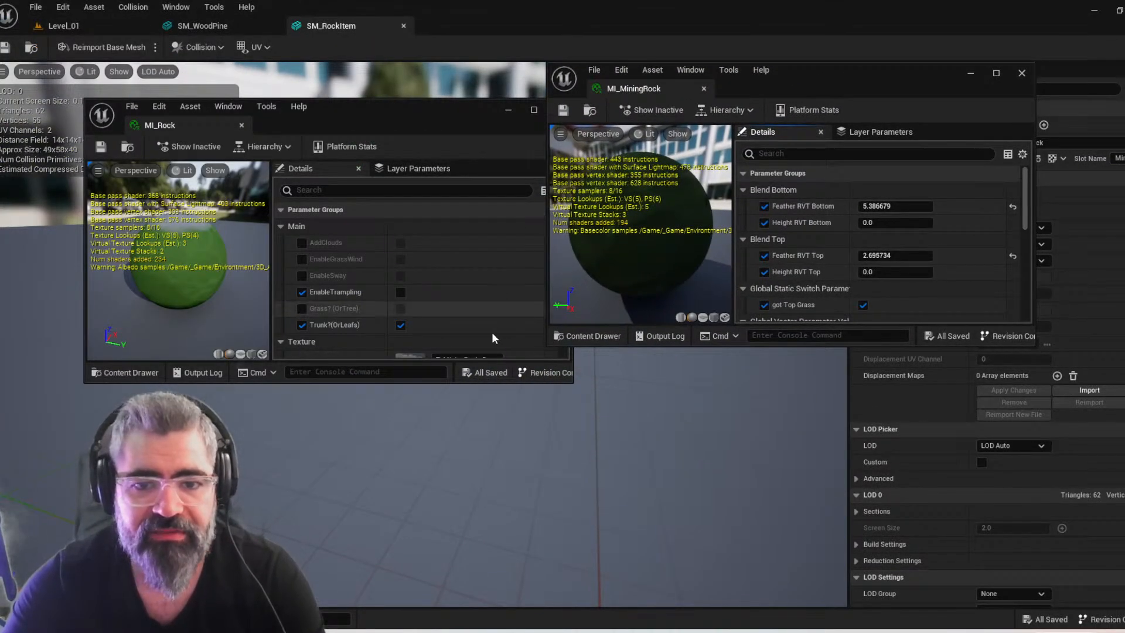
left_click_drag(511, 382, 513, 623)
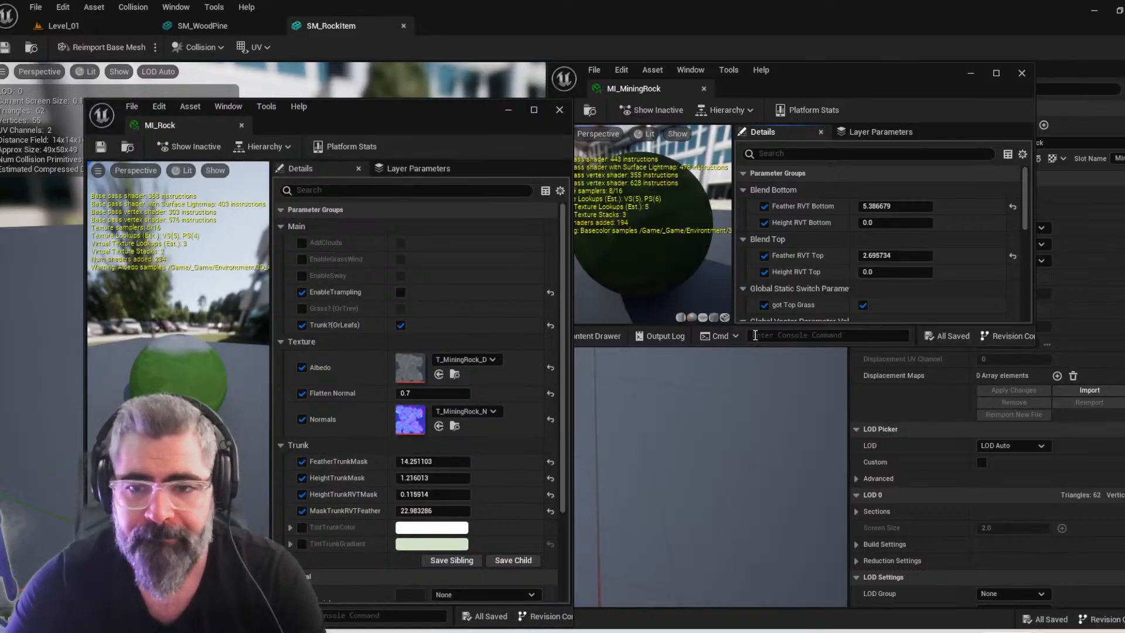
left_click_drag(762, 345, 802, 603)
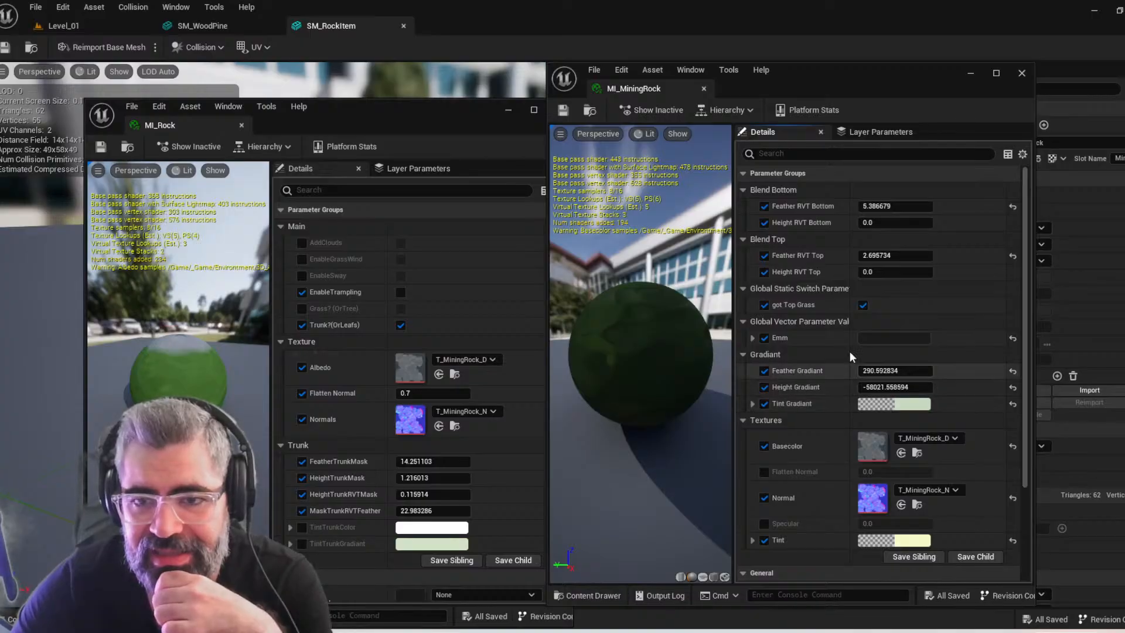
Close MI_MiningRock, return to Level_01 and place the MI_Rock window beside the rocks to review its parameters
left_click(704, 87)
left_click(58, 25)
left_click_drag(313, 114, 860, 73)
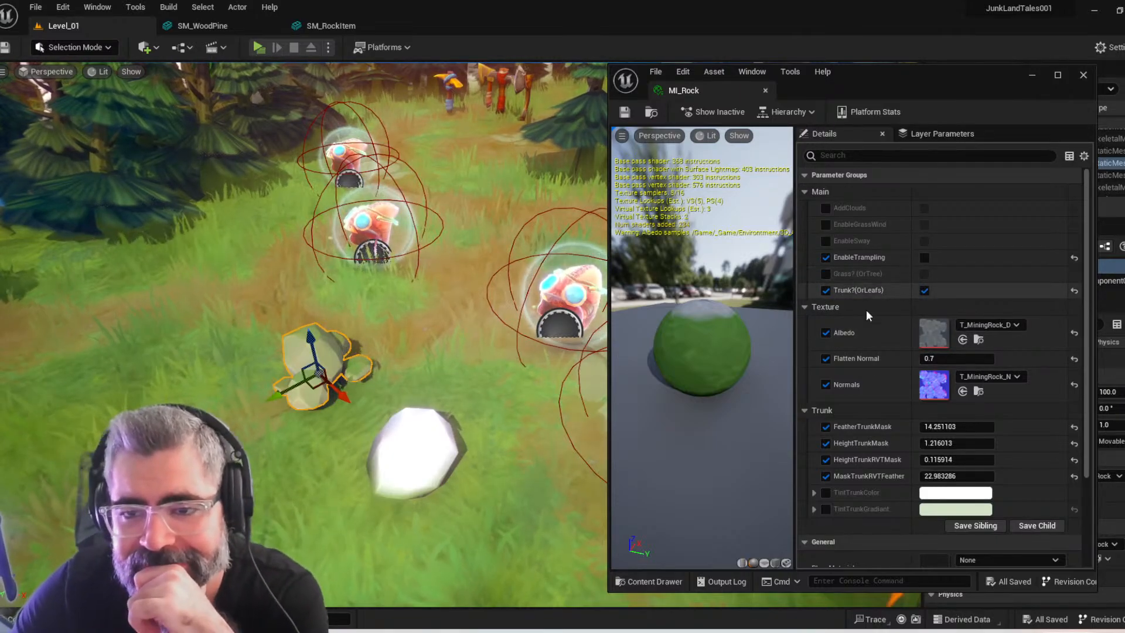
scroll(874, 342, "down", 5)
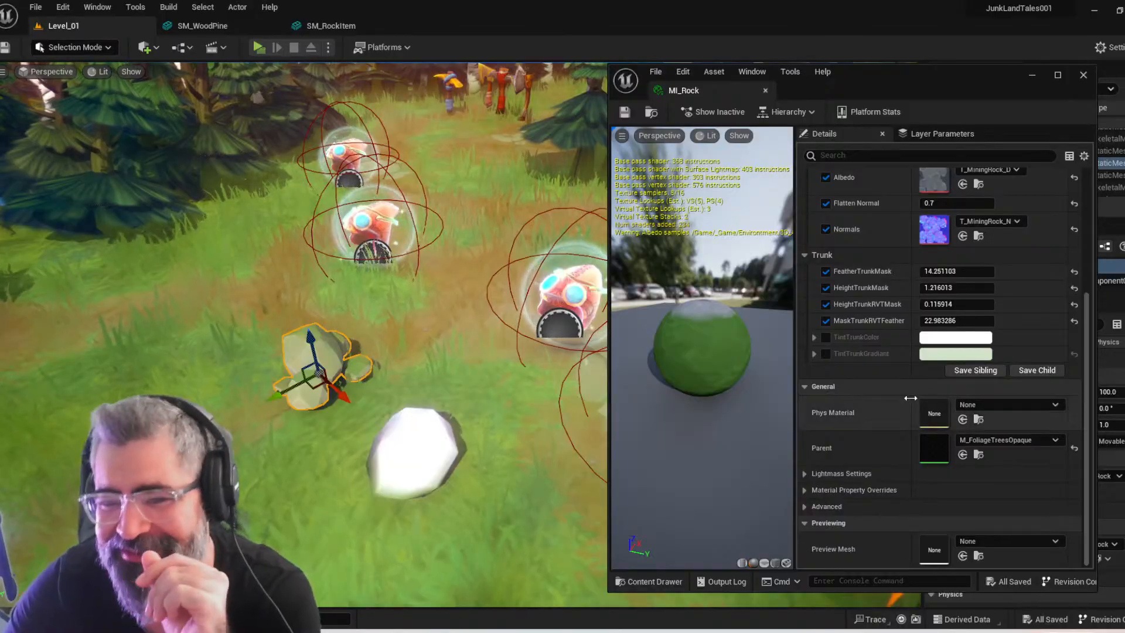
scroll(912, 403, "up", 2)
scroll(912, 403, "up", 3)
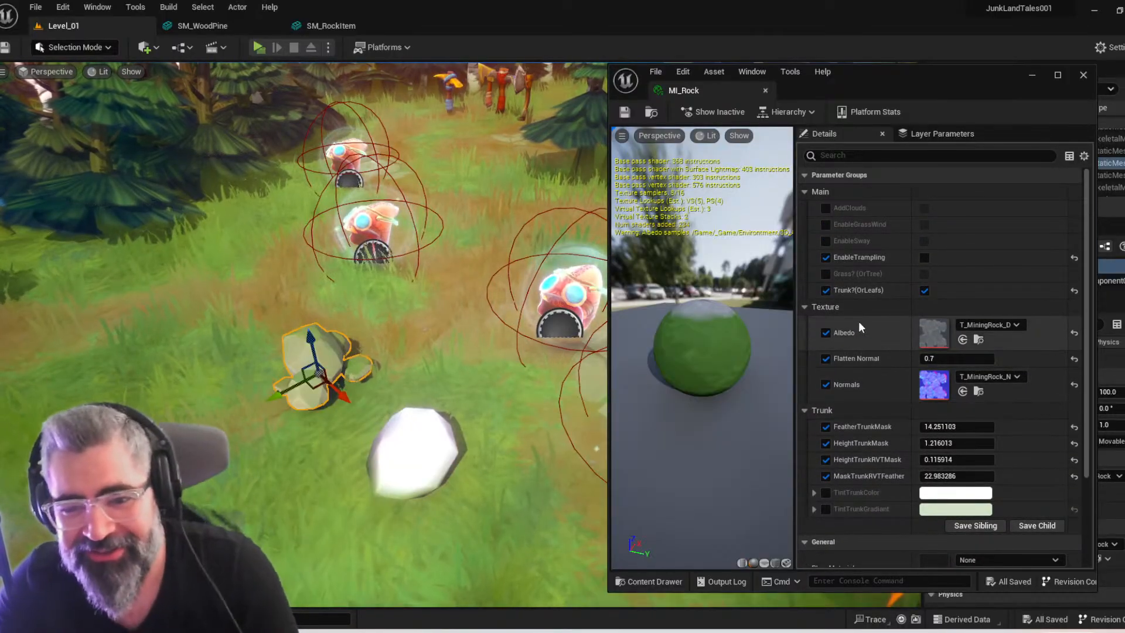
Toggle the Grass? (OrTree) override on and off in MI_Rock, and try the Trunk?(OrLeafs) switch off and back on
left_click(825, 275)
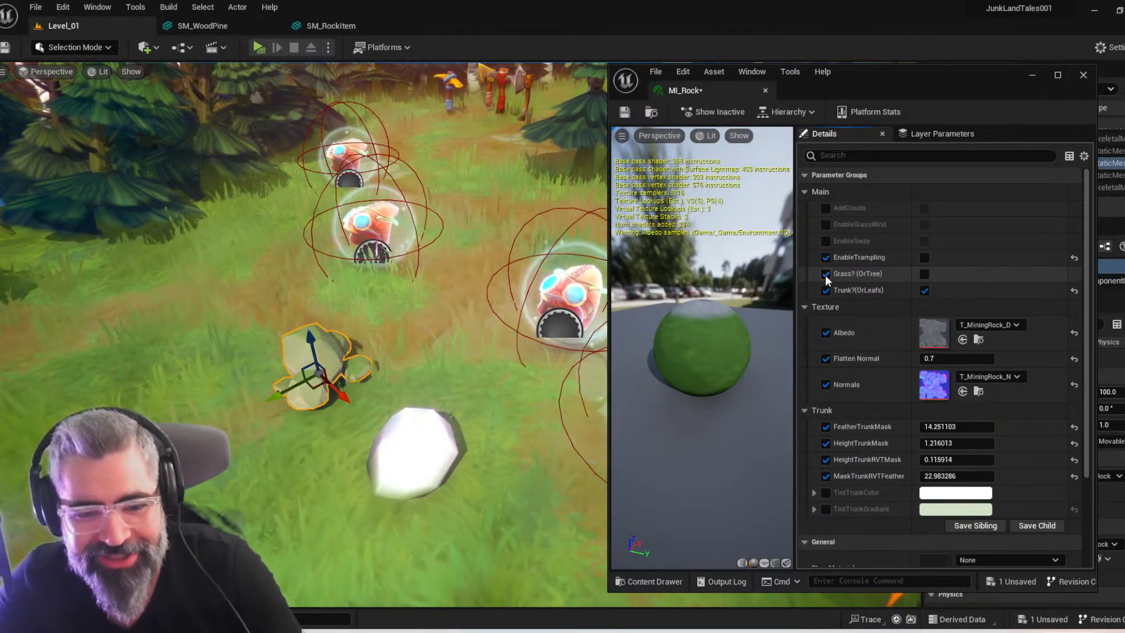
left_click(825, 275)
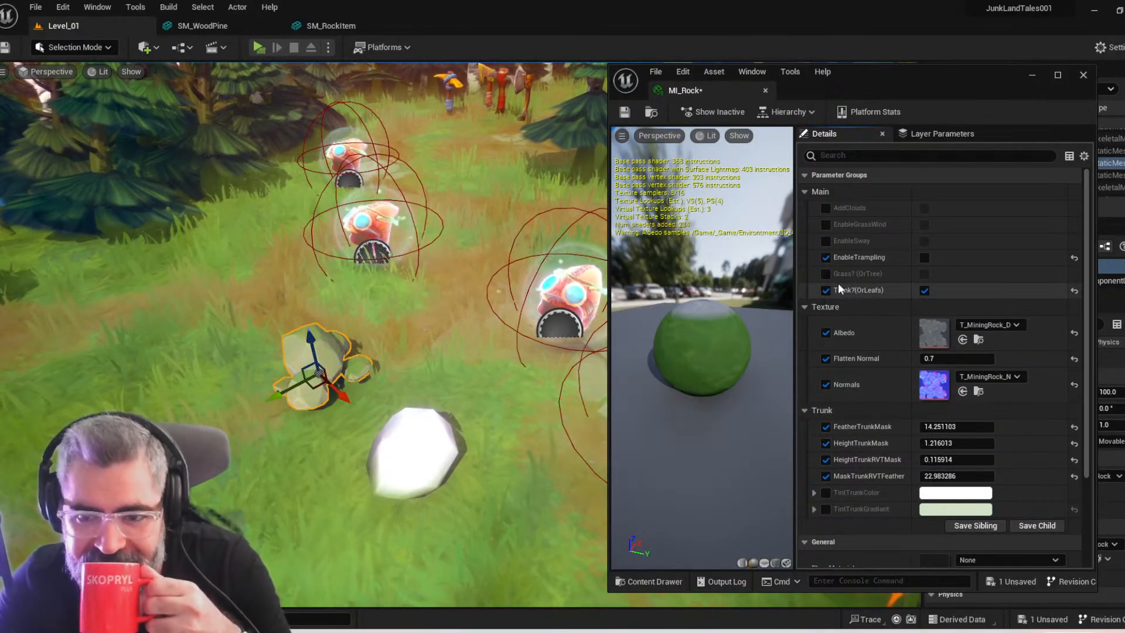
left_click(924, 291)
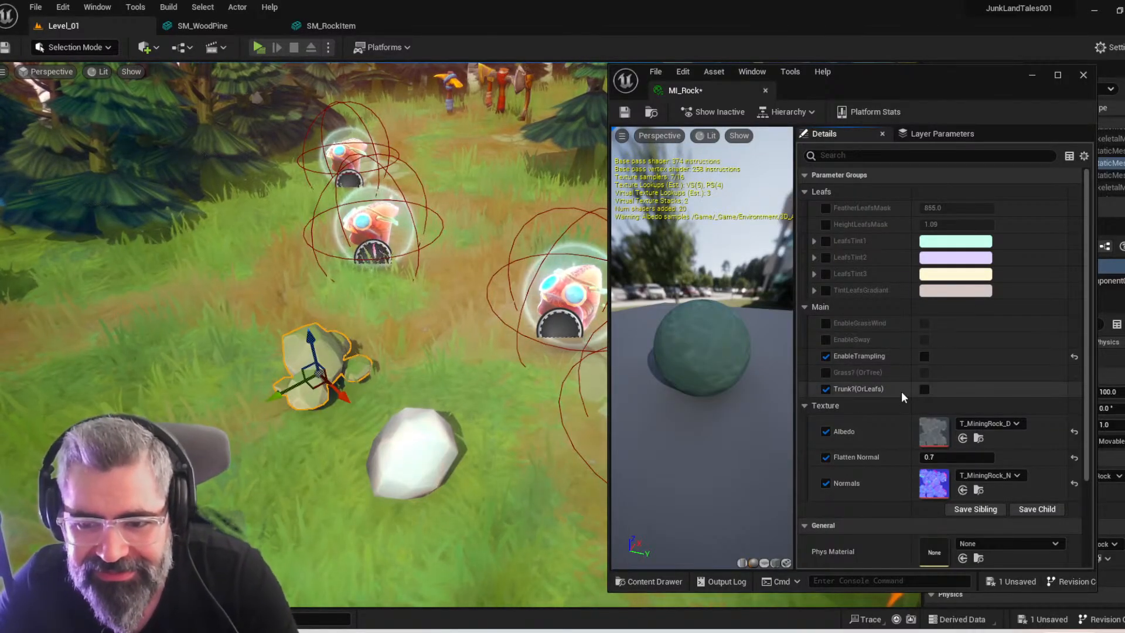
left_click(922, 389)
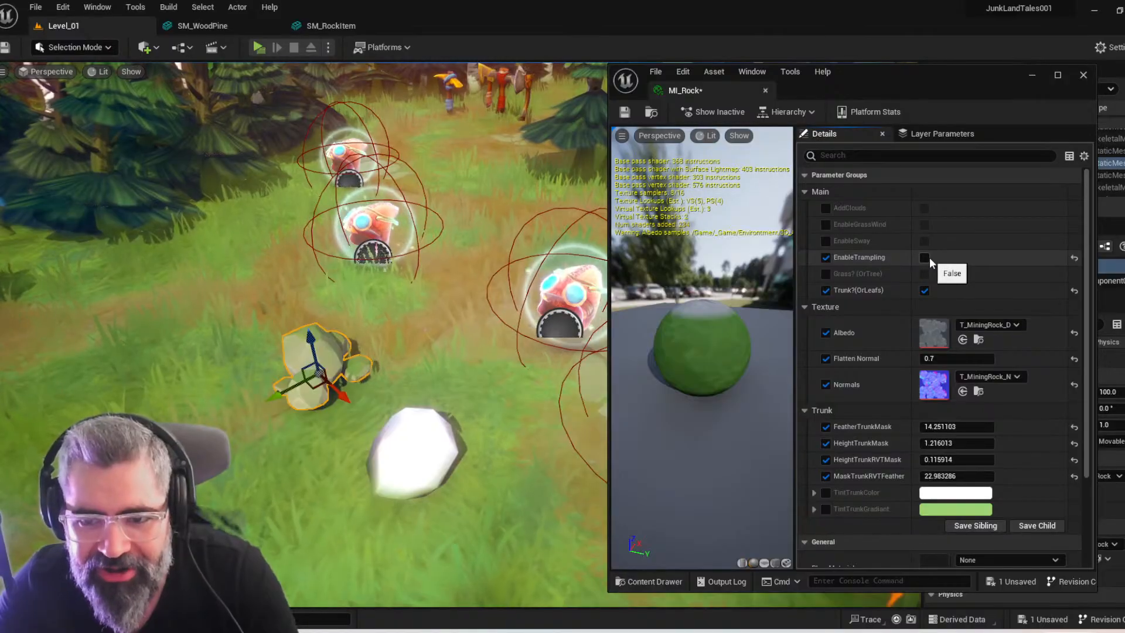
Enable the Grass? (OrTree) override, try its switch on and back off, and raise the rock item to a height of 140
left_click(826, 275)
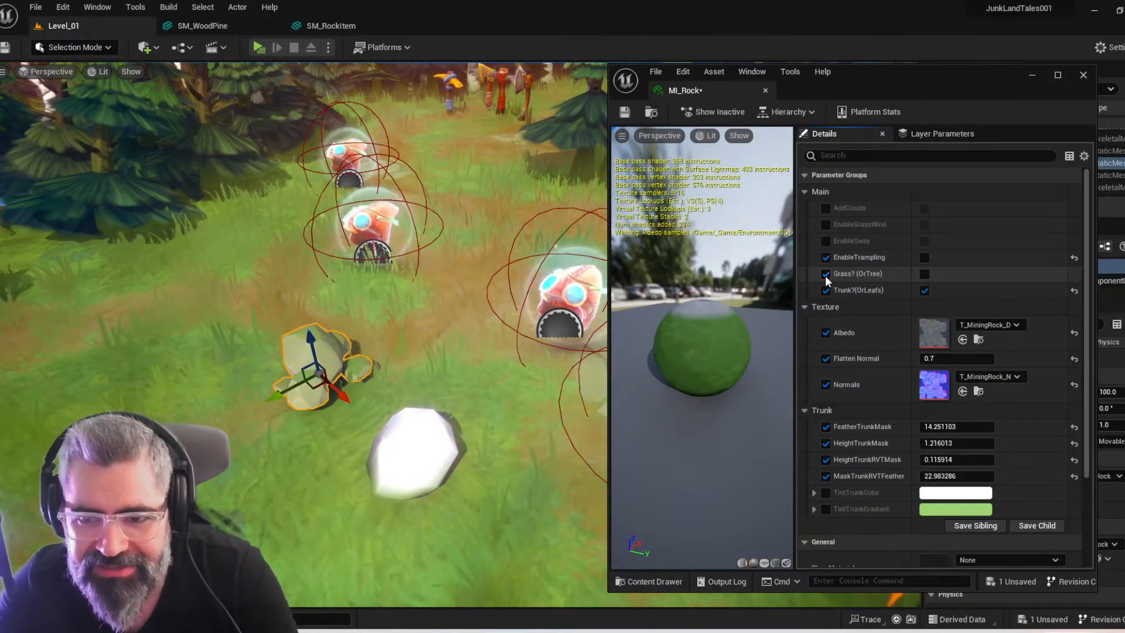
left_click(925, 274)
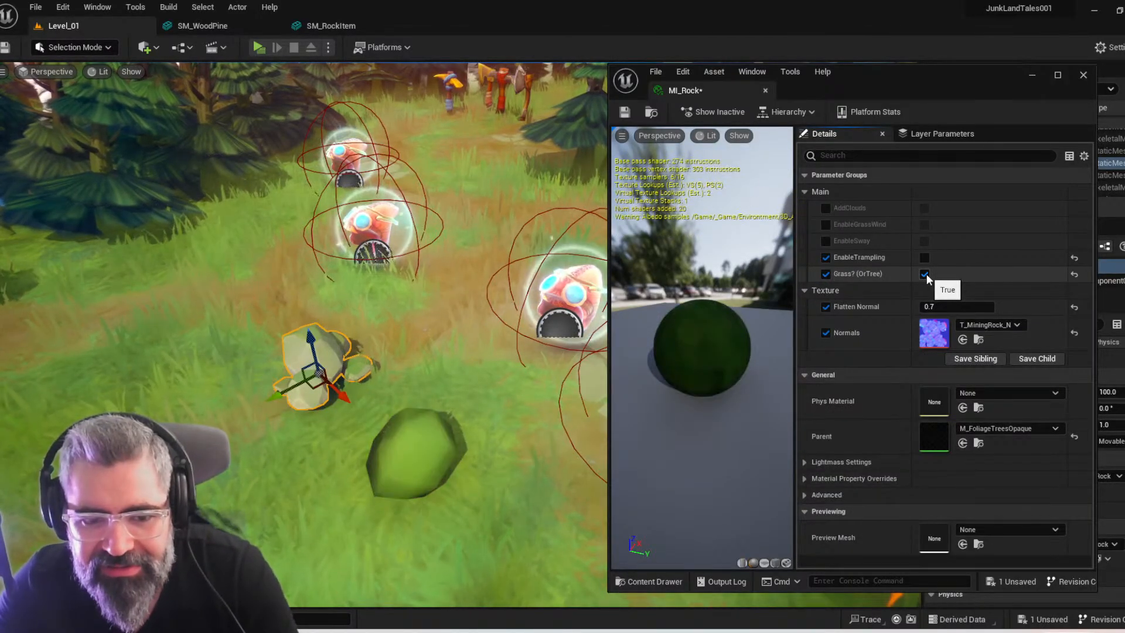
left_click_drag(413, 423, 444, 357)
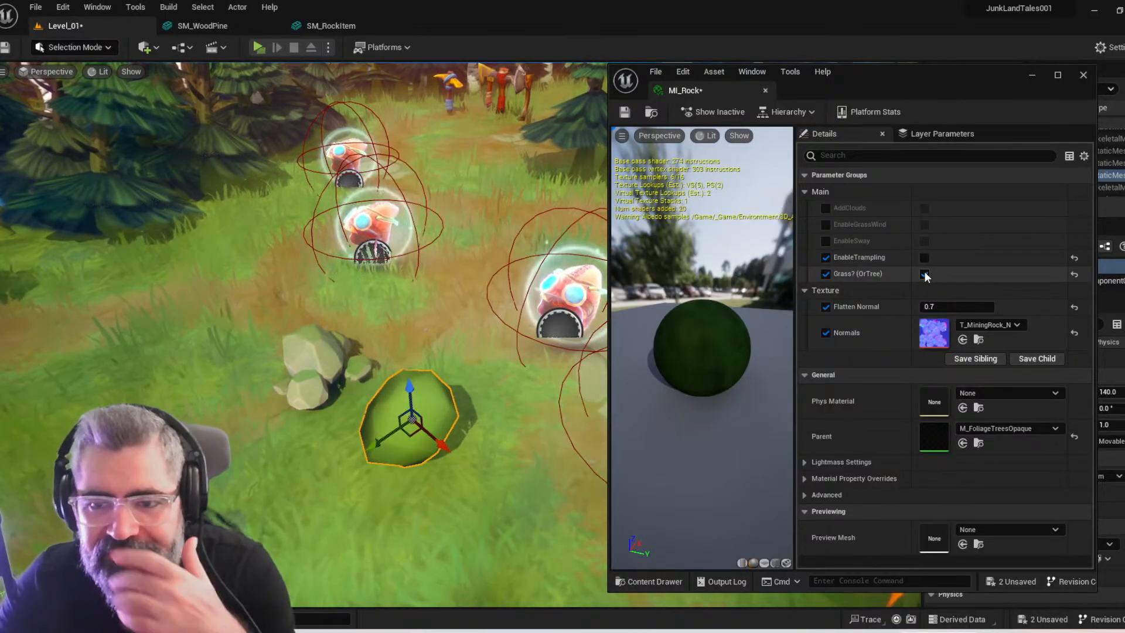
left_click(925, 274)
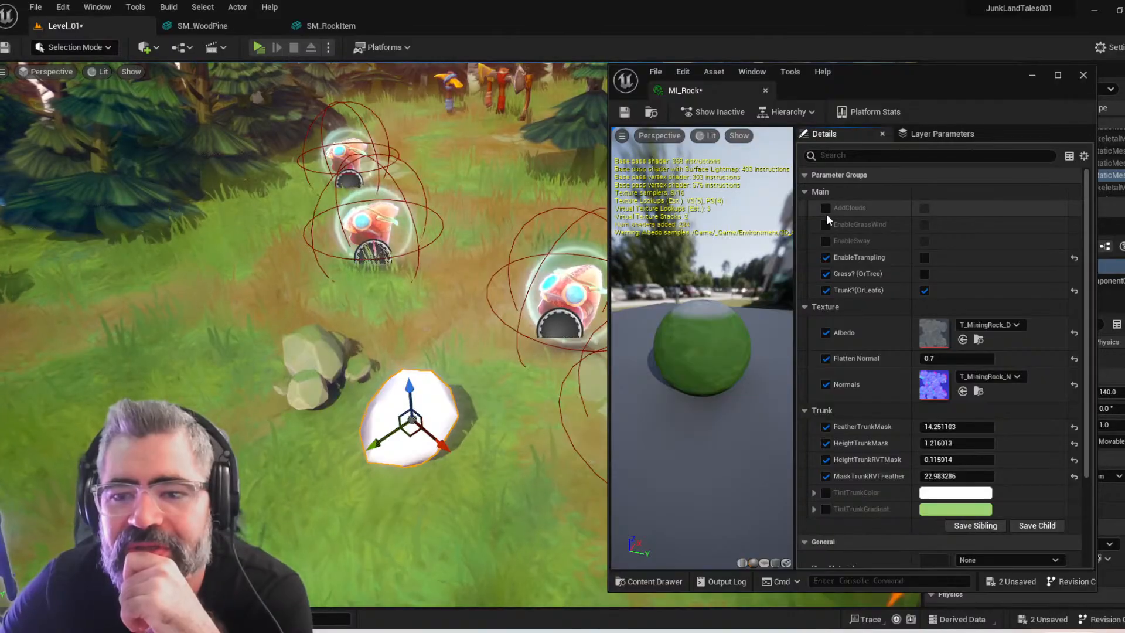
Enable the TintTrunkColor override in MI_Rock and set it to a grey-green with hue 93, saturation 0.354779 and value 0.245
scroll(866, 355, "down", 5)
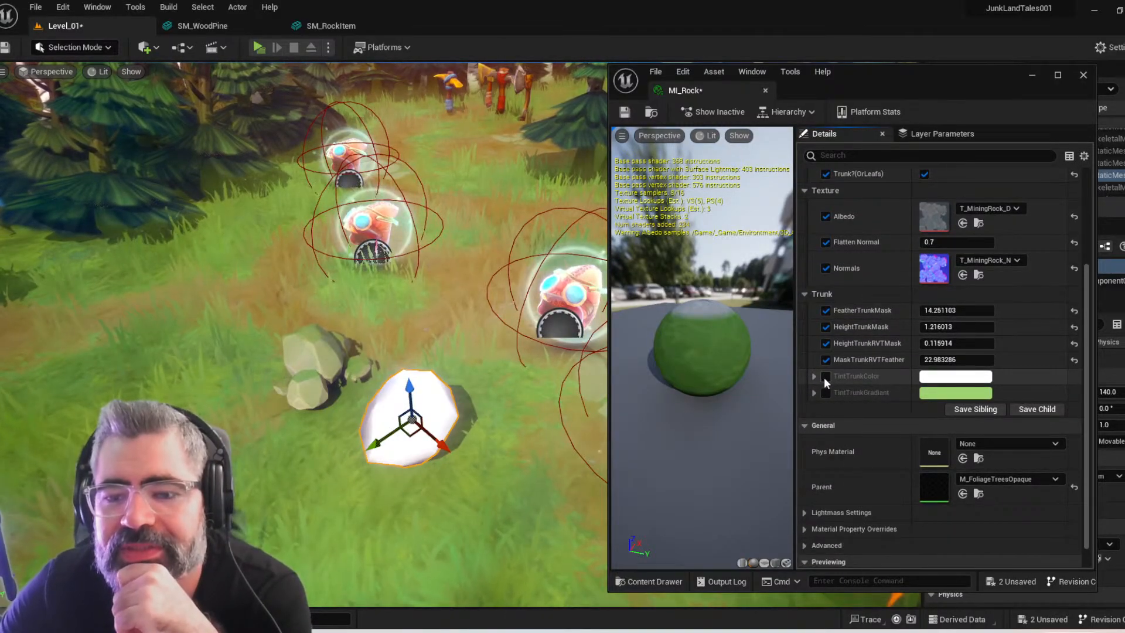
left_click(825, 377)
left_click(813, 377)
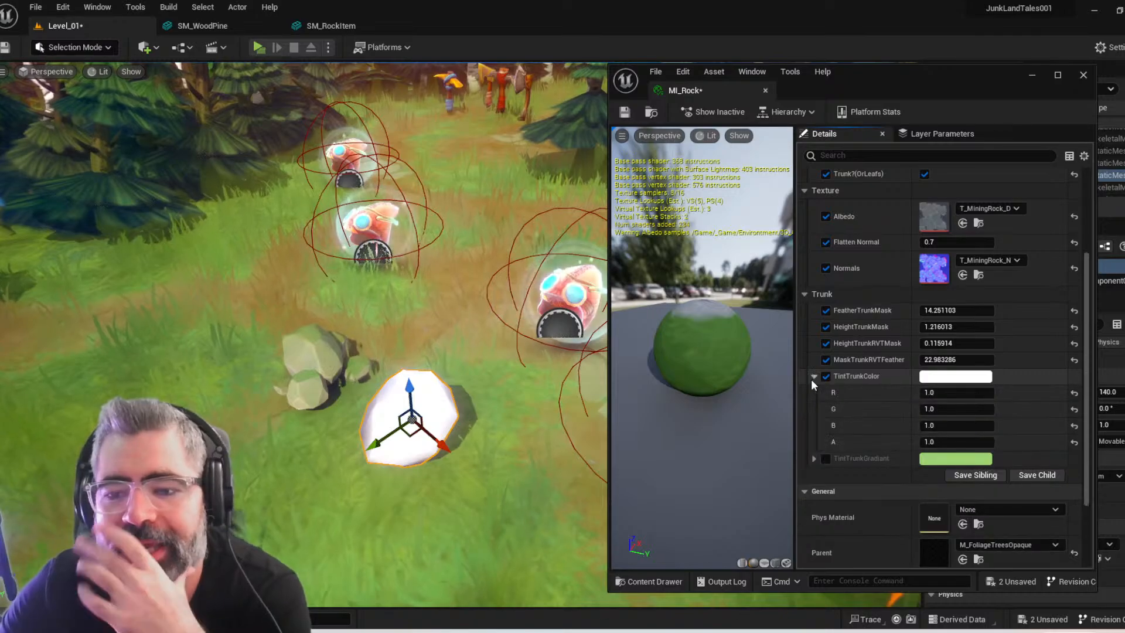
left_click(946, 377)
left_click_drag(753, 419, 783, 459)
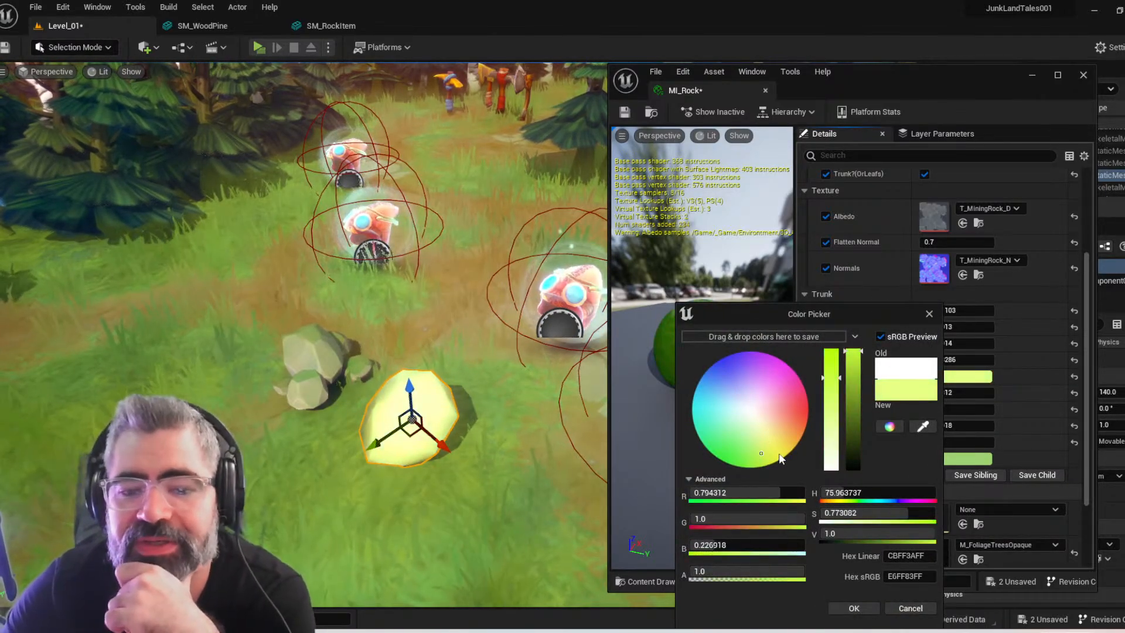
left_click_drag(932, 534, 847, 534)
mouse_move(756, 440)
left_mouse_down()
mouse_move(706, 387)
mouse_move(709, 426)
mouse_move(734, 415)
mouse_move(720, 418)
mouse_move(743, 433)
left_mouse_up()
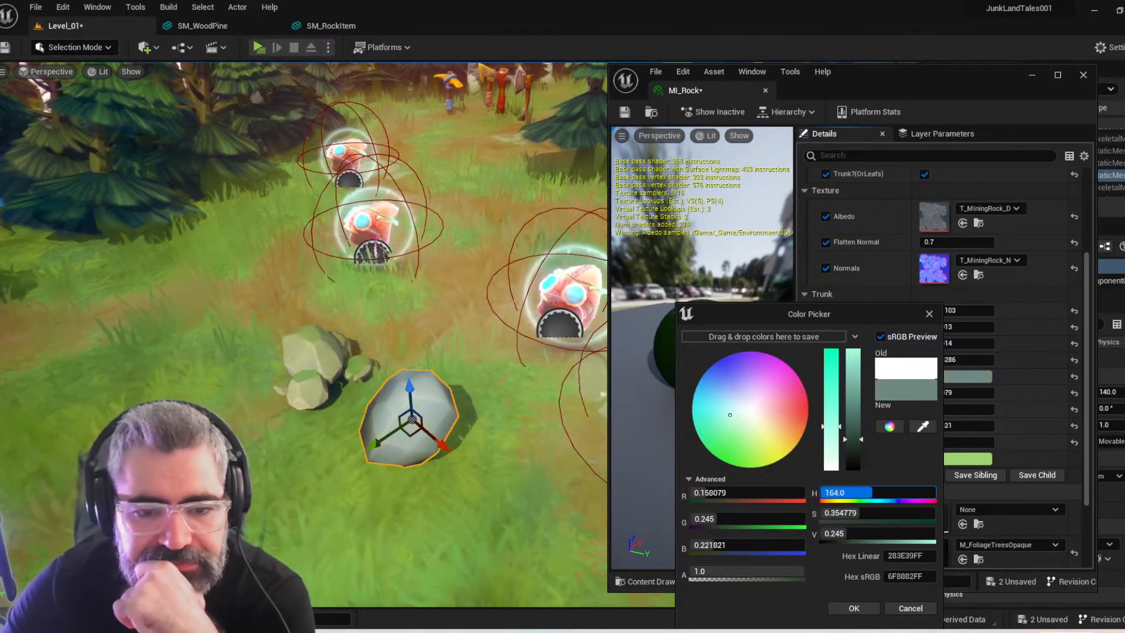
left_click_drag(859, 492, 855, 493)
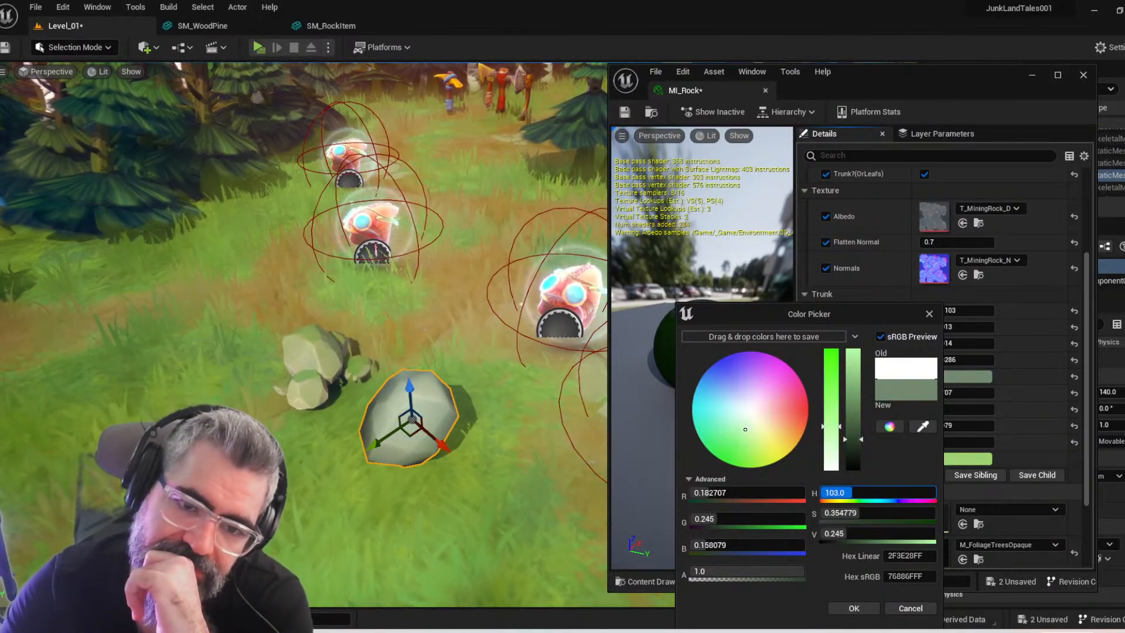
left_click(866, 604)
mouse_move(559, 521)
right_mouse_down()
mouse_move(639, 515)
mouse_move(558, 522)
right_mouse_up()
Enable the TintTrunkGradiant override in MI_Rock, try a red tint and cancel it, and toggle the override off and back on
scroll(918, 426, "up", 4)
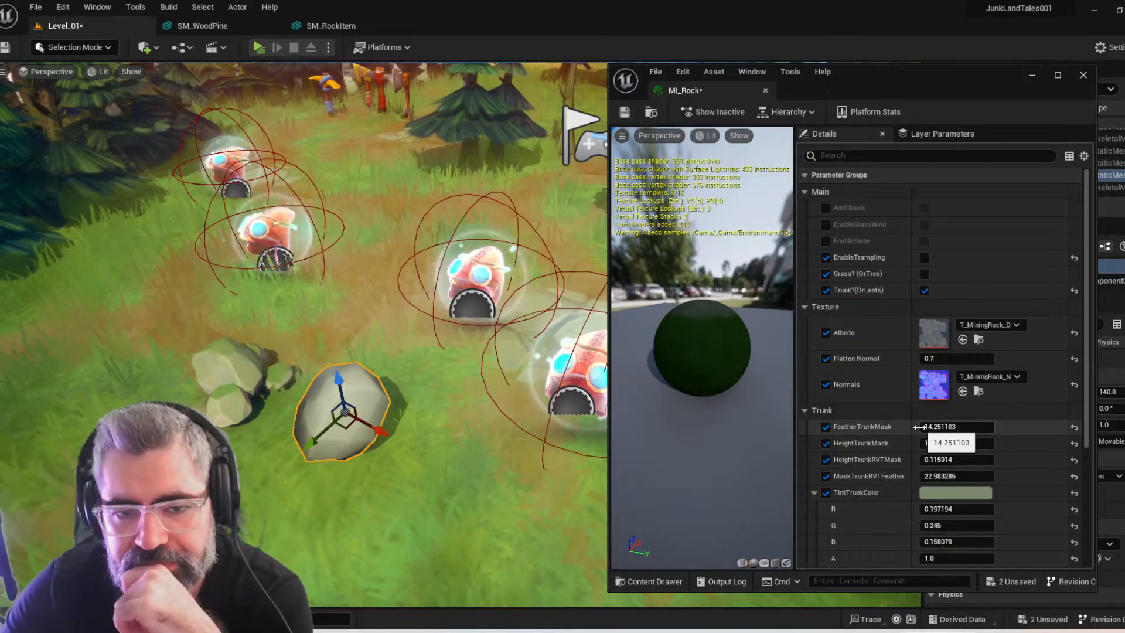
scroll(919, 427, "down", 3)
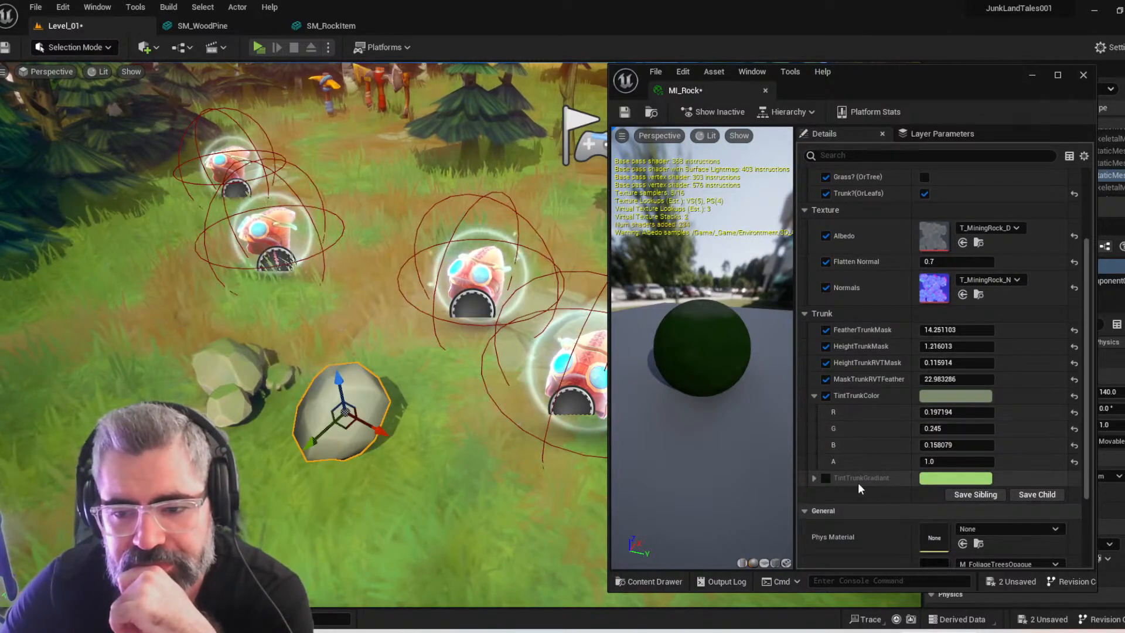
left_click(826, 478)
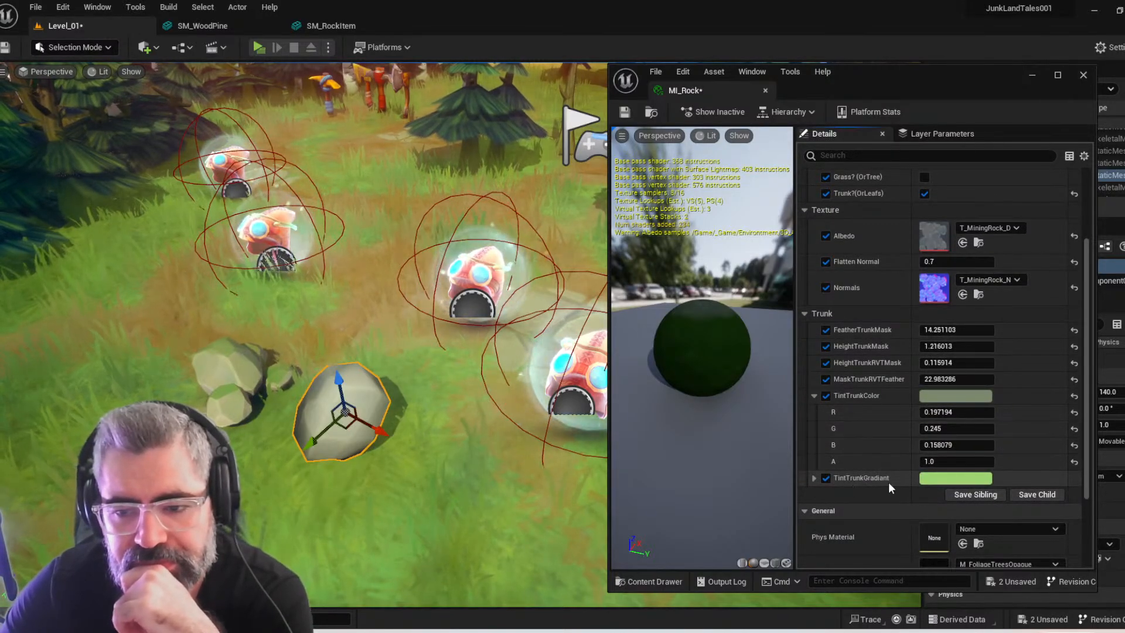
left_click(959, 479)
left_click(814, 410)
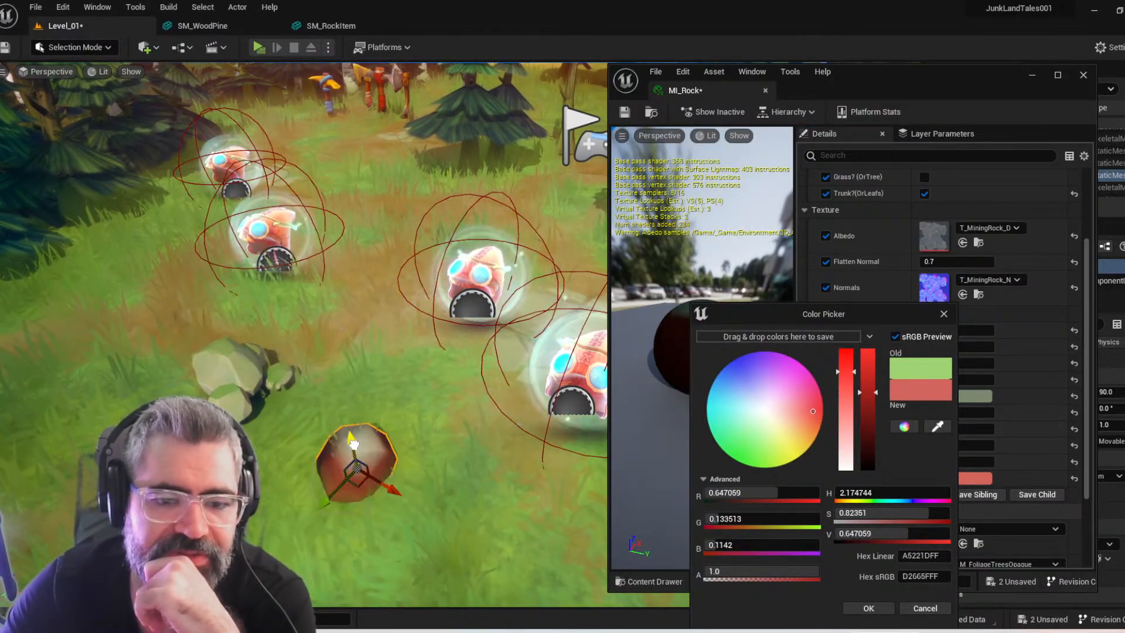
left_click(942, 610)
left_click(825, 479)
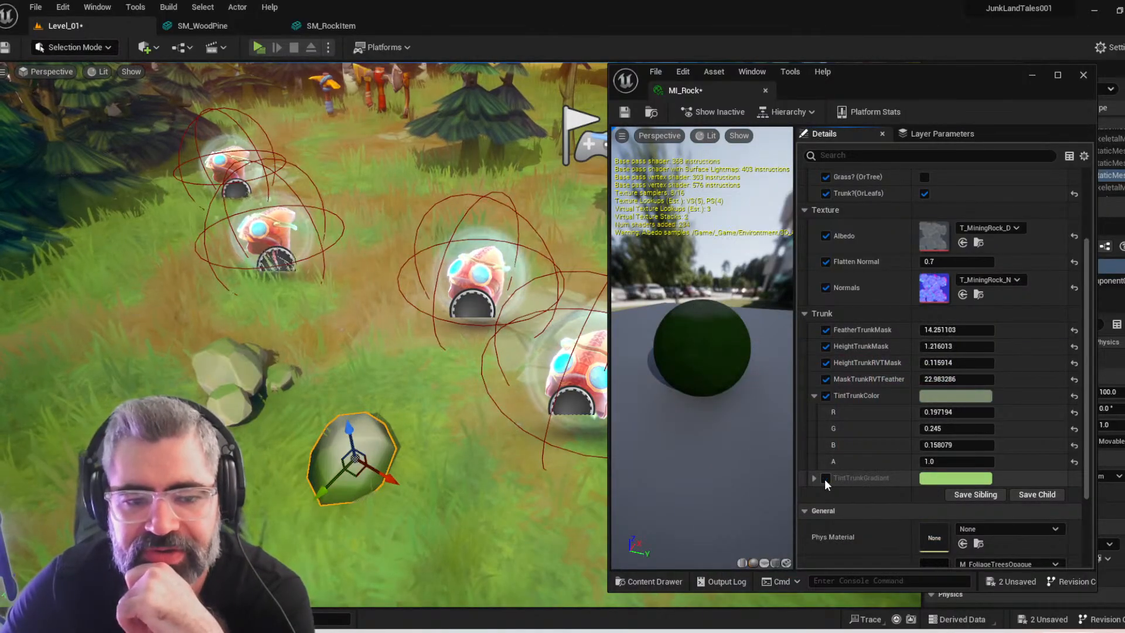
left_click(825, 480)
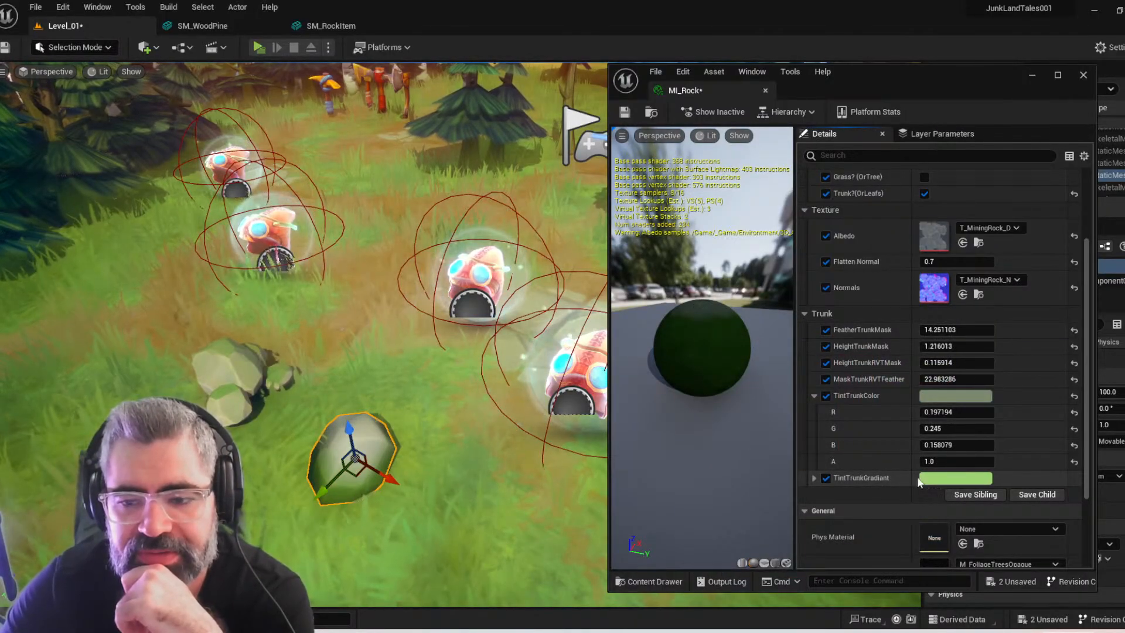
Re-enable the TintTrunkGradiant override in MI_Rock and set its tint to white
key("ctrl+z")
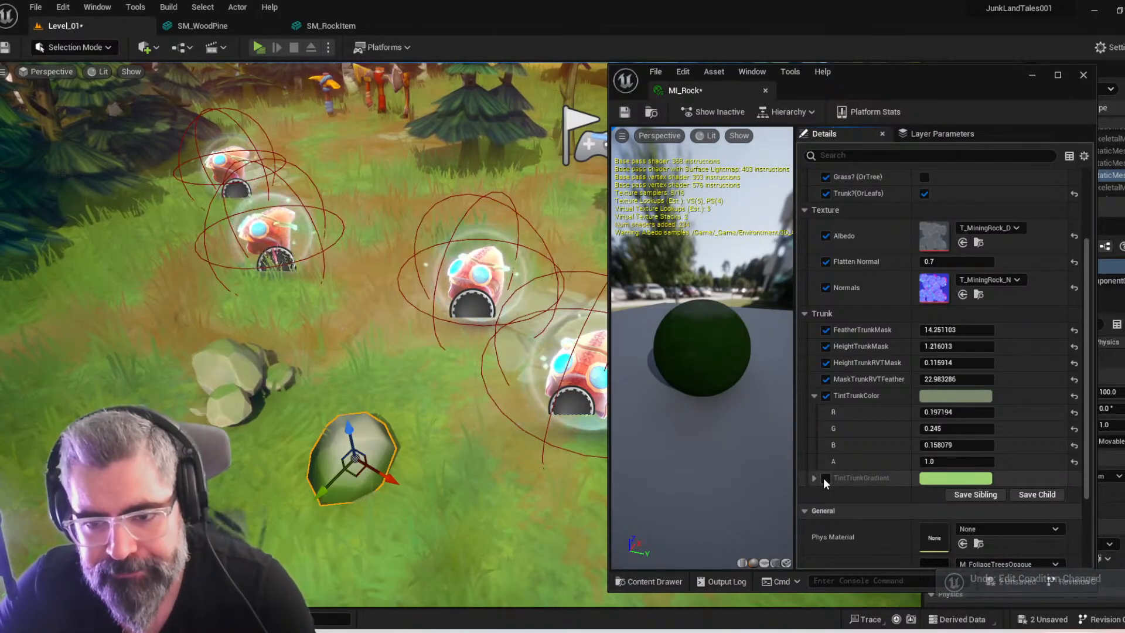
left_click(825, 478)
left_click(958, 483)
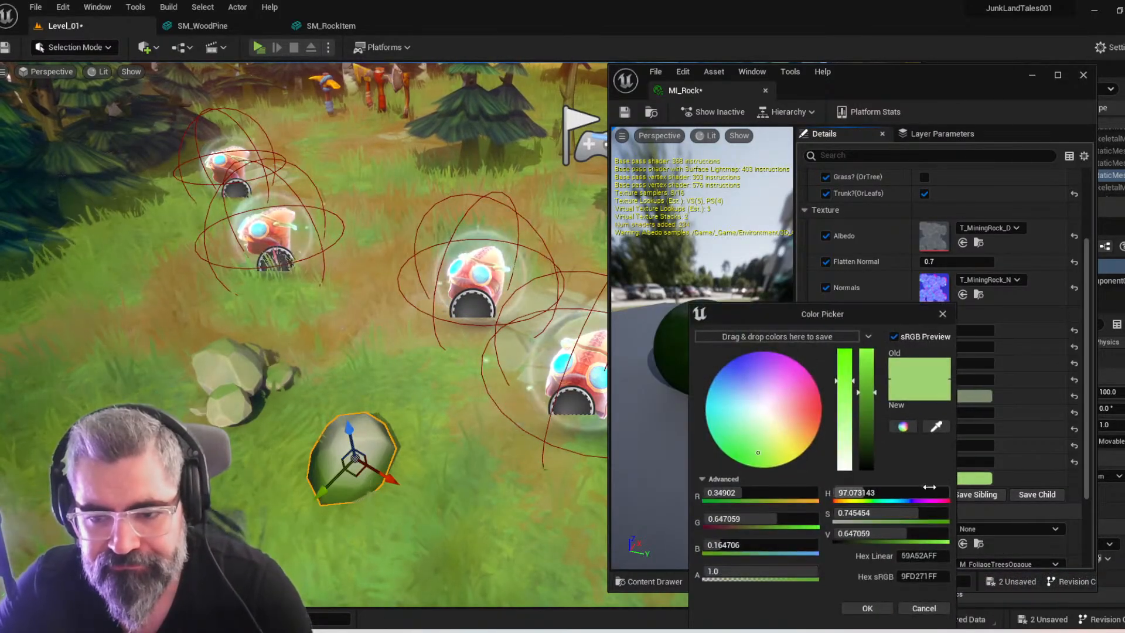
left_click_drag(764, 432, 762, 415)
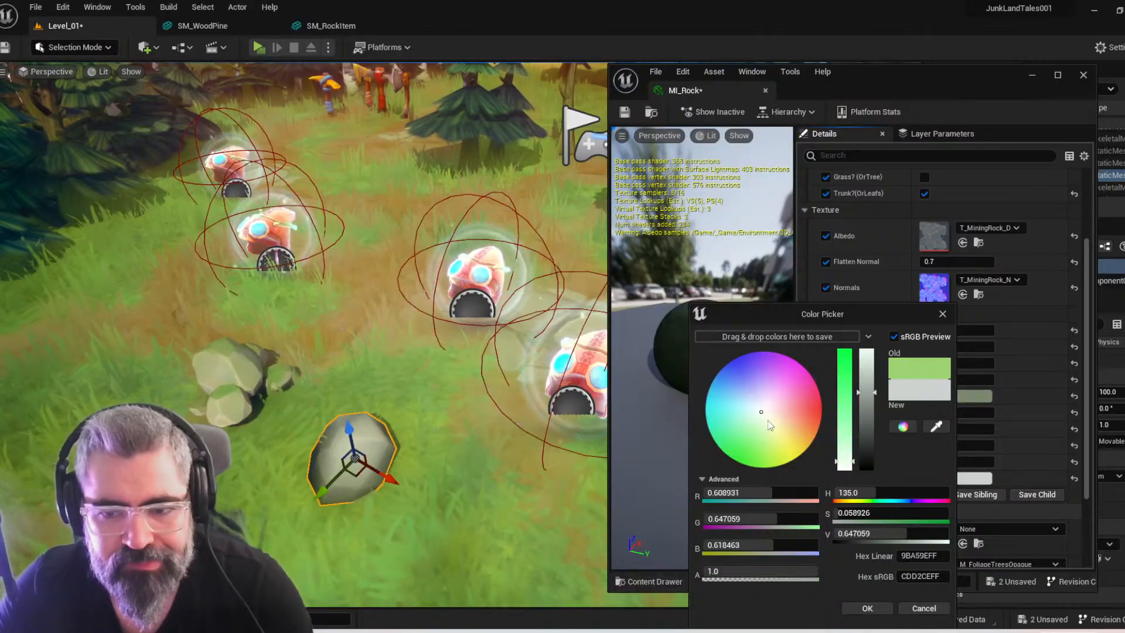
left_click_drag(867, 391, 881, 289)
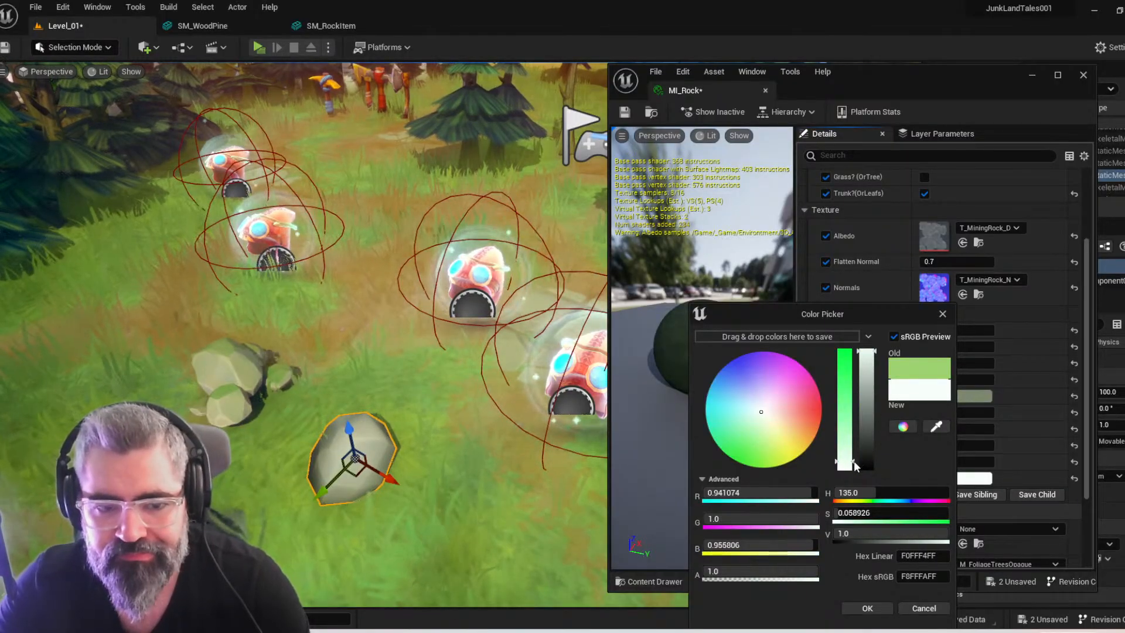
left_click(868, 609)
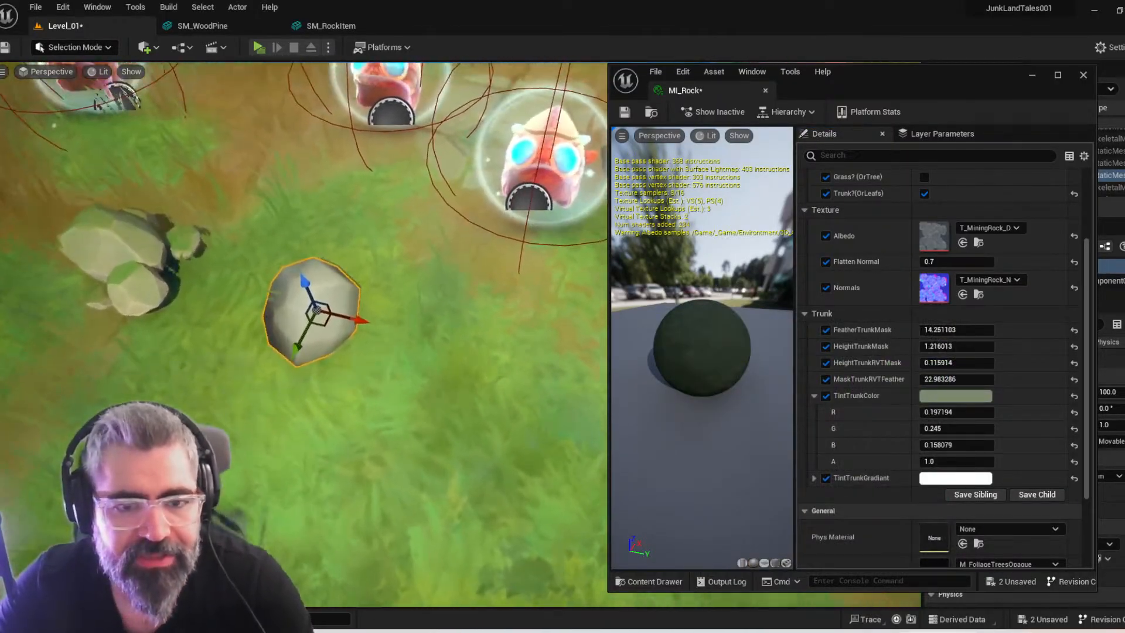
Set MaskTrunkRVTFeather to 38.220261, and try HeightTrunkMask at 2.061488 and FeatherTrunkMask at 23.208197 before undoing those two changes
mouse_move(375, 305)
right_mouse_down()
mouse_move(357, 275)
mouse_move(355, 228)
mouse_move(366, 255)
mouse_move(404, 278)
mouse_move(358, 296)
mouse_move(369, 293)
right_mouse_up()
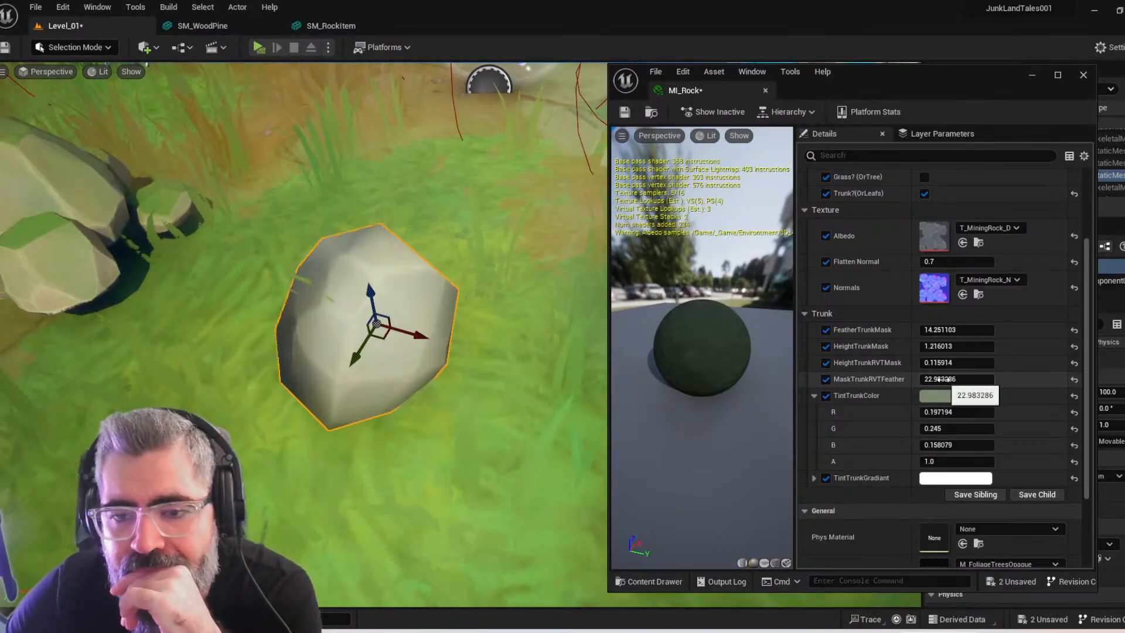
left_click_drag(942, 380, 985, 380)
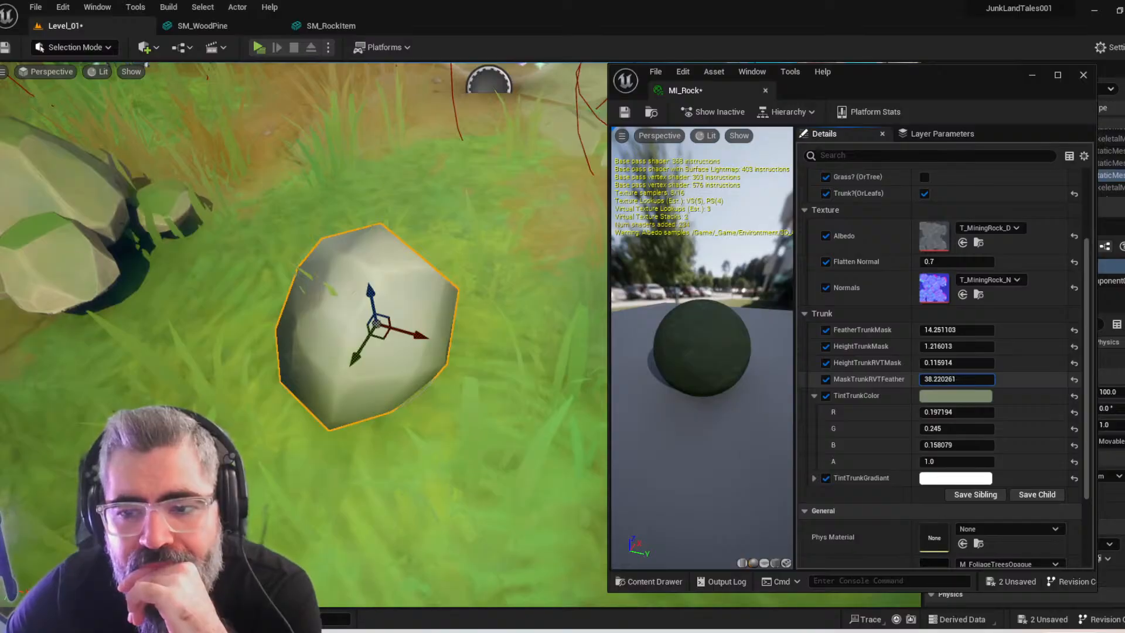
left_click_drag(941, 347, 967, 329)
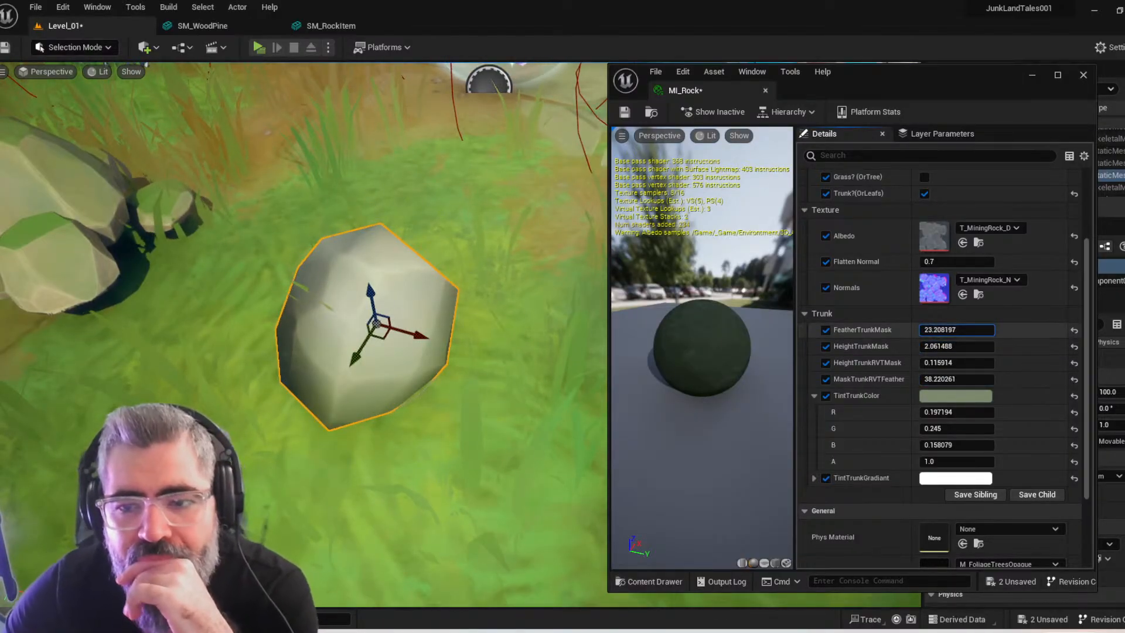
key("ctrl+z")
key("ctrl+z")
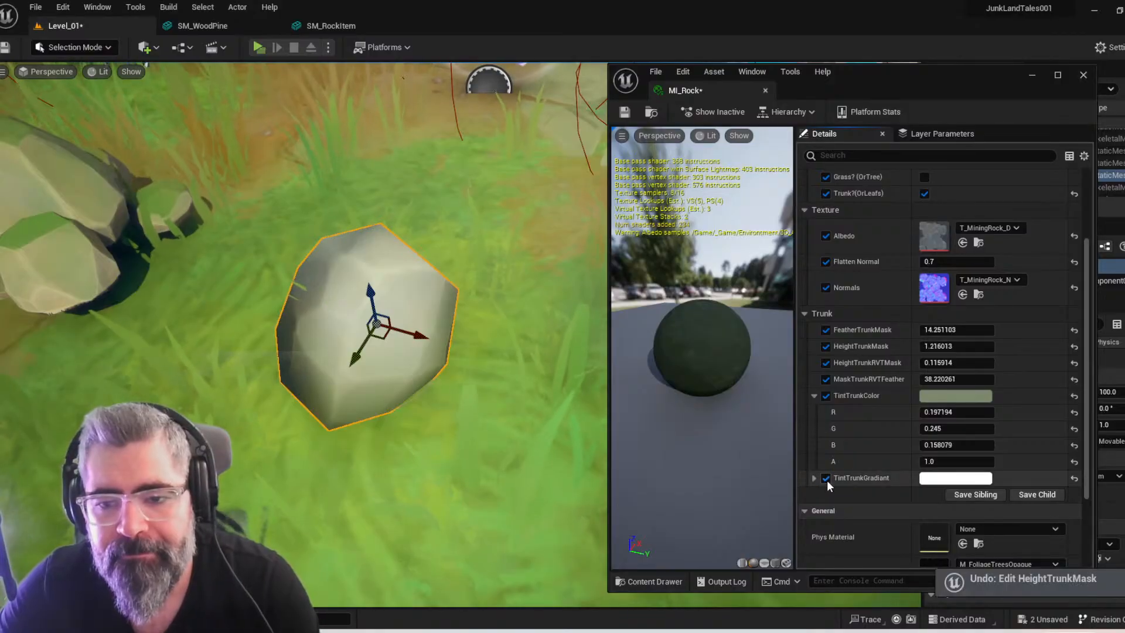
Toggle the TintTrunkGradiant override off and back on, and raise the rock item to a height of 150
left_click(827, 478)
left_click(826, 478)
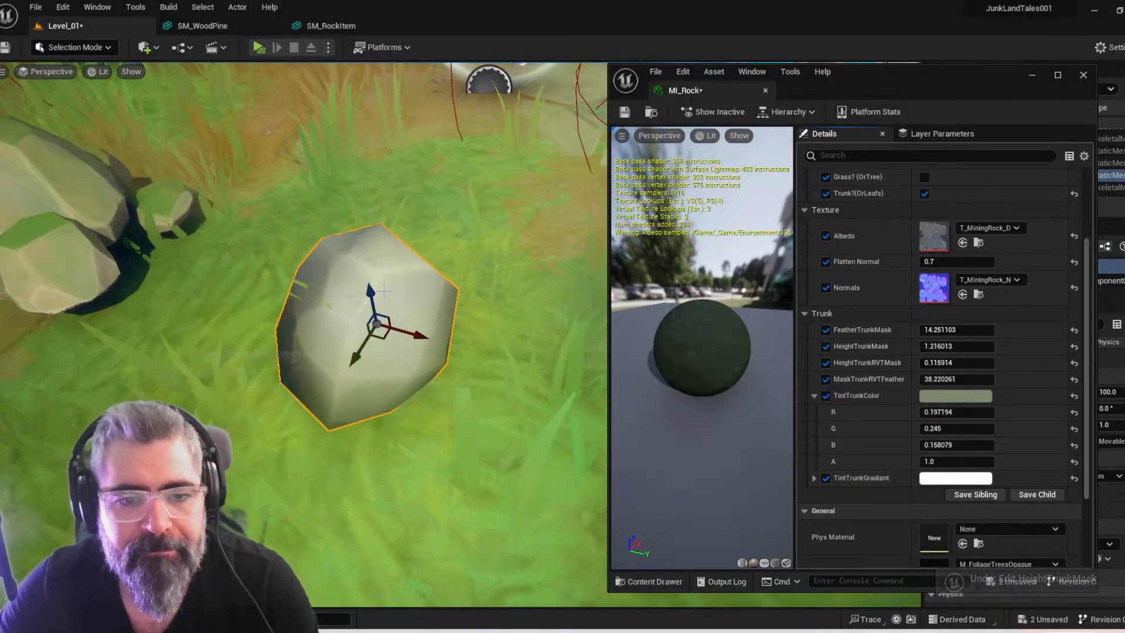
right_click_drag(351, 328, 363, 331)
left_click_drag(362, 333, 362, 153)
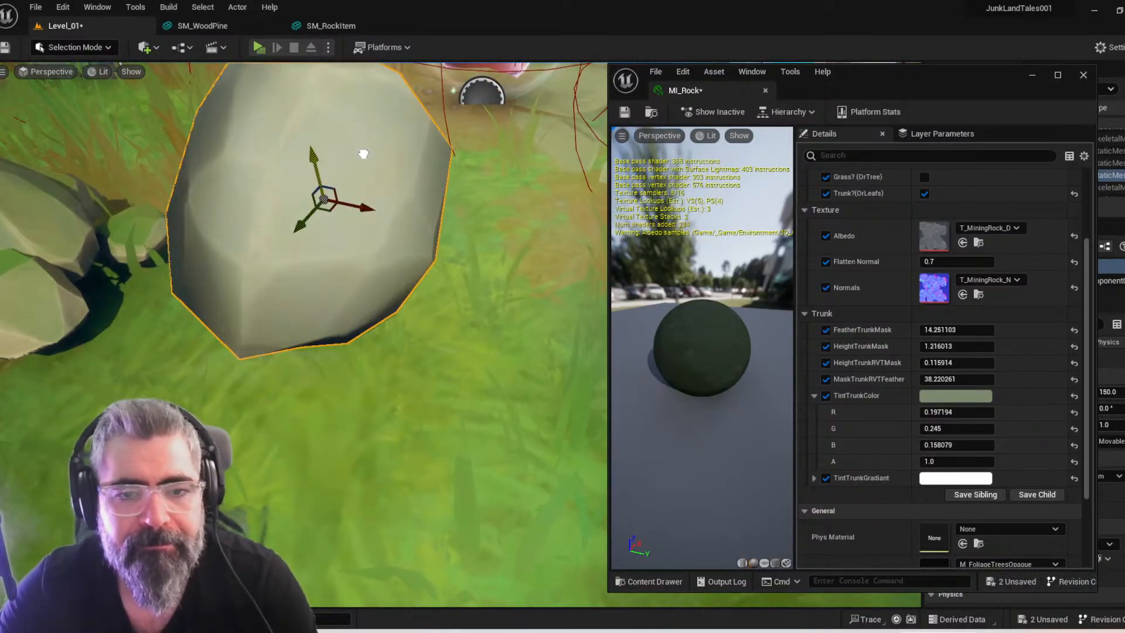
Disable the FeatherTrunkMask, HeightTrunkMask, HeightTrunkRVTMask, MaskTrunkRVTFeather and TintTrunkGradiant overrides in MI_Rock
left_click(826, 379)
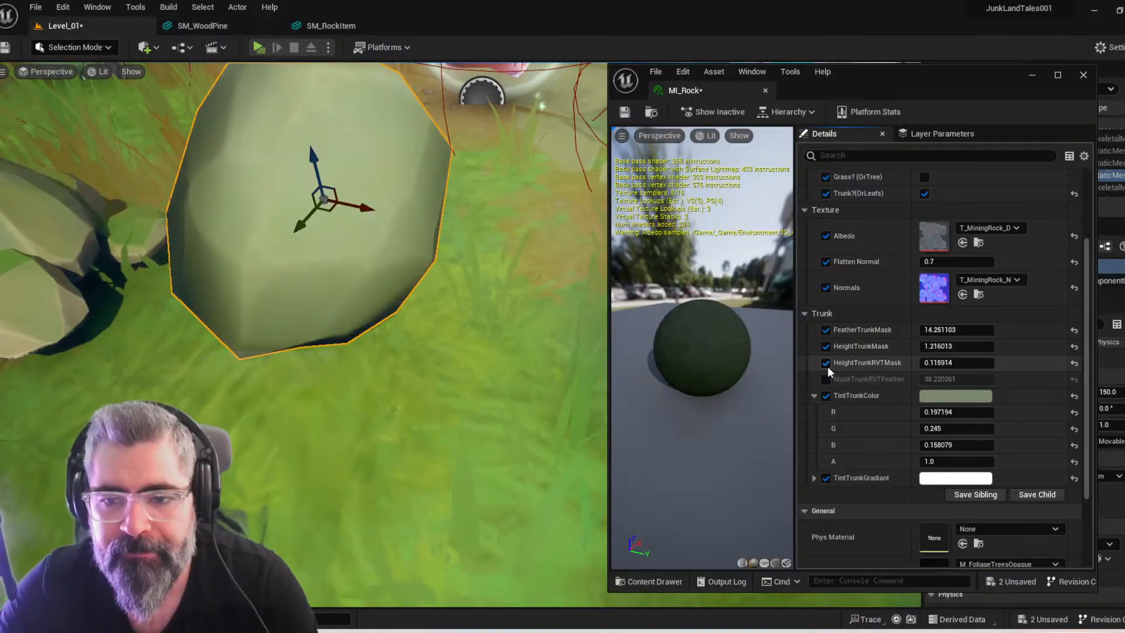
left_click(826, 364)
left_click(826, 346)
left_click(826, 330)
Lower the rock item to a height of 90, enabling the TintTrunkGradiant override and disabling TintTrunkColor in MI_Rock
right_click_drag(375, 363, 398, 325)
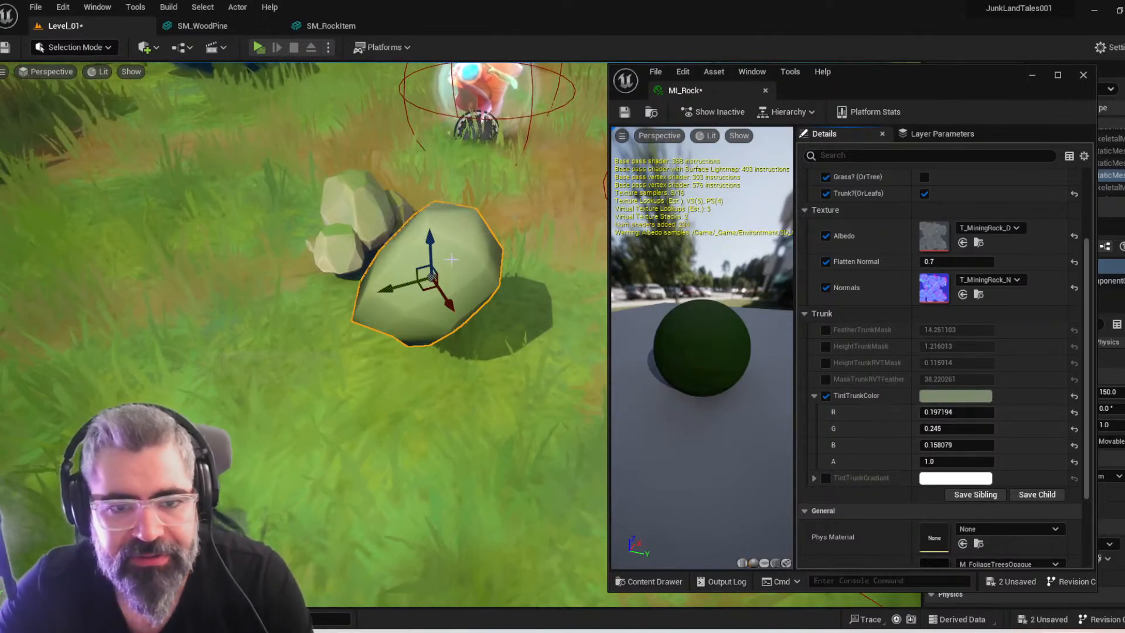
left_click_drag(430, 250, 432, 331)
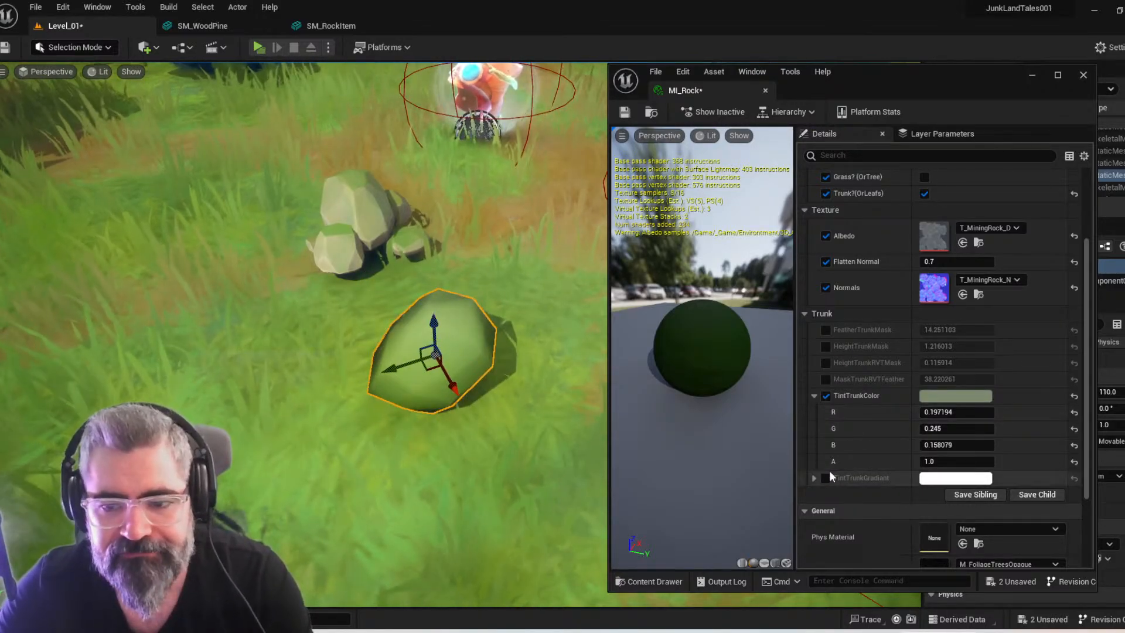
left_click(825, 478)
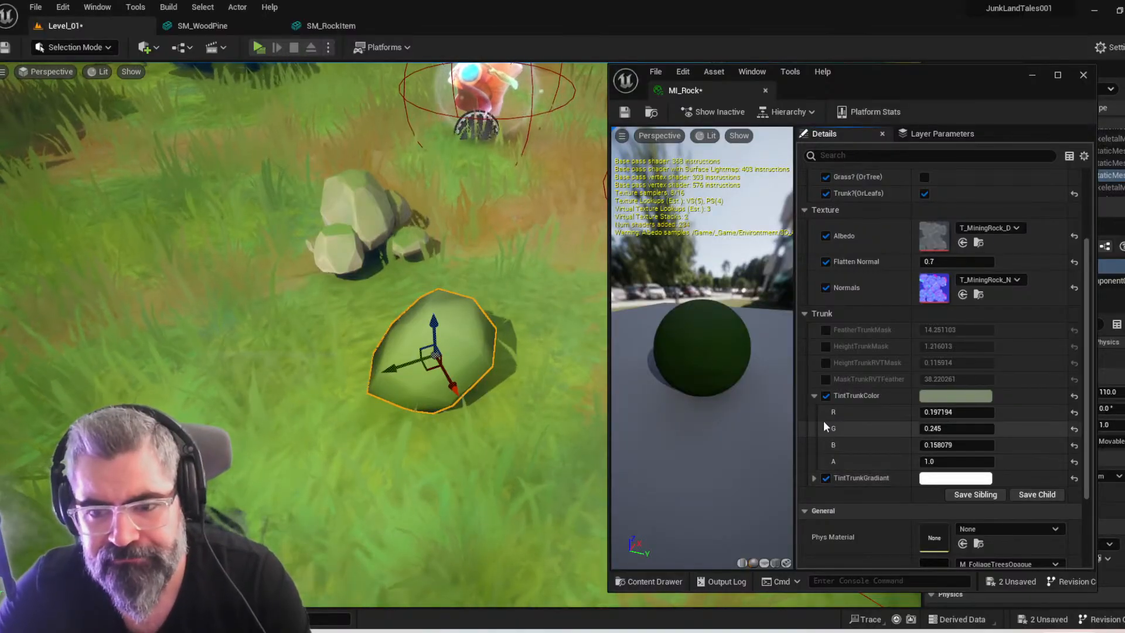
left_click(826, 396)
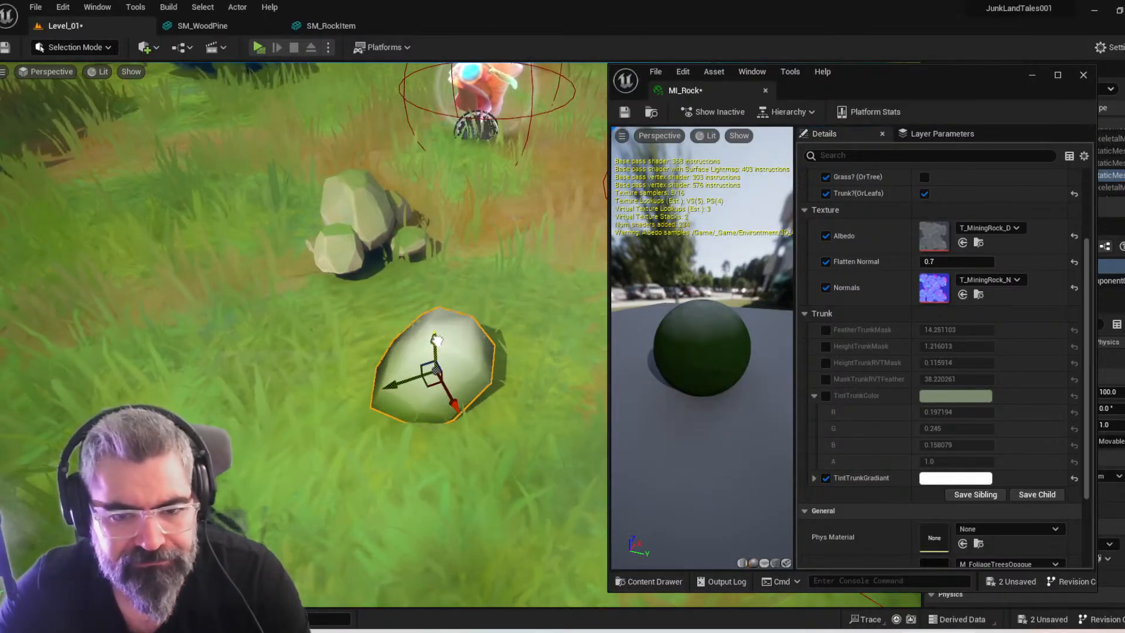
Disable the Grass? (OrTree) and EnableTrampling overrides in MI_Rock, and toggle the Trunk?(OrLeafs) override off and back on
scroll(917, 266, "up", 3)
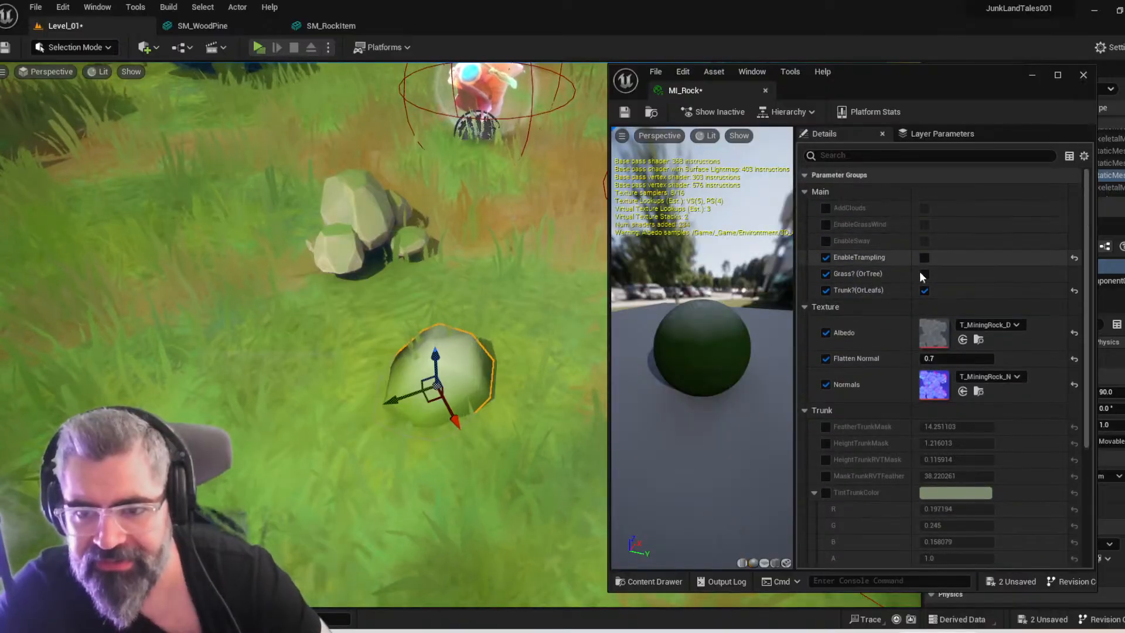
left_click(826, 274)
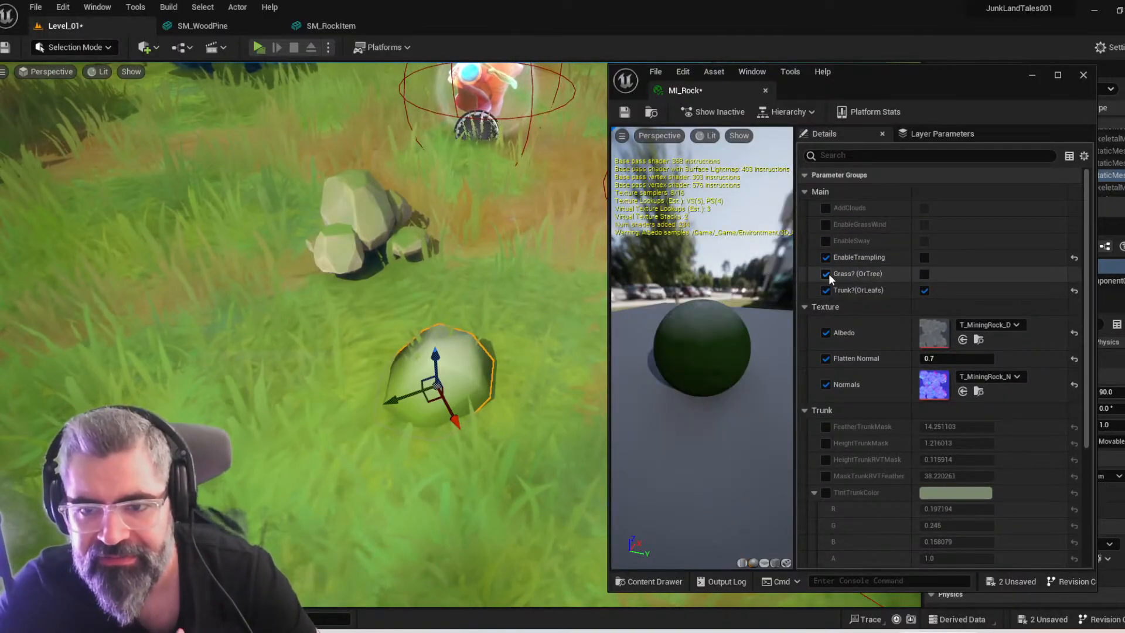
left_click(826, 258)
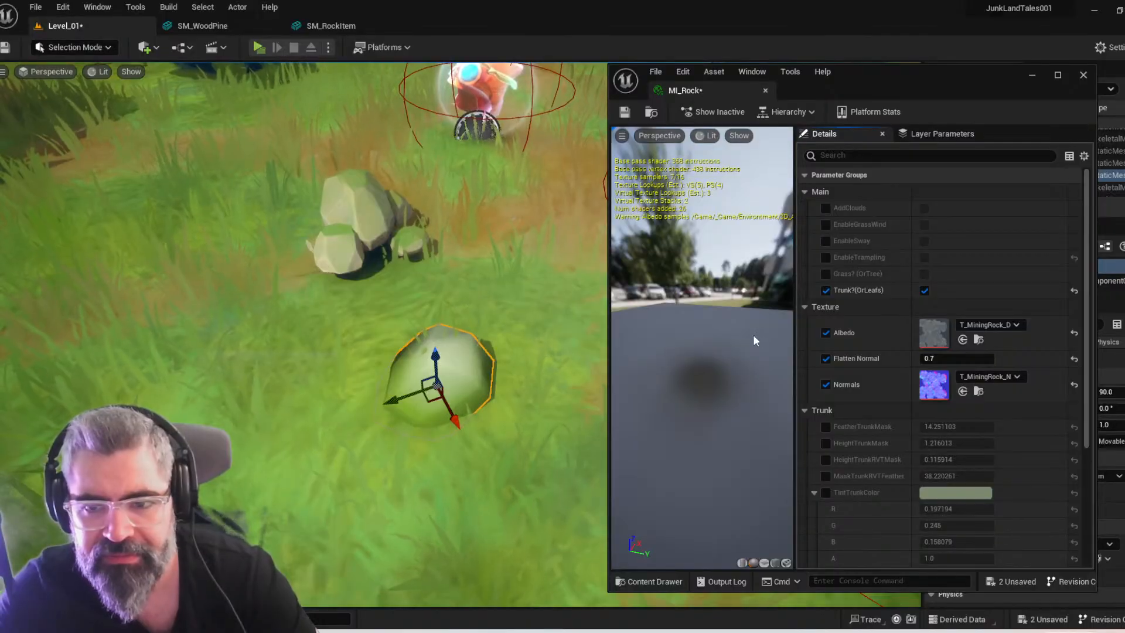
left_click(826, 290)
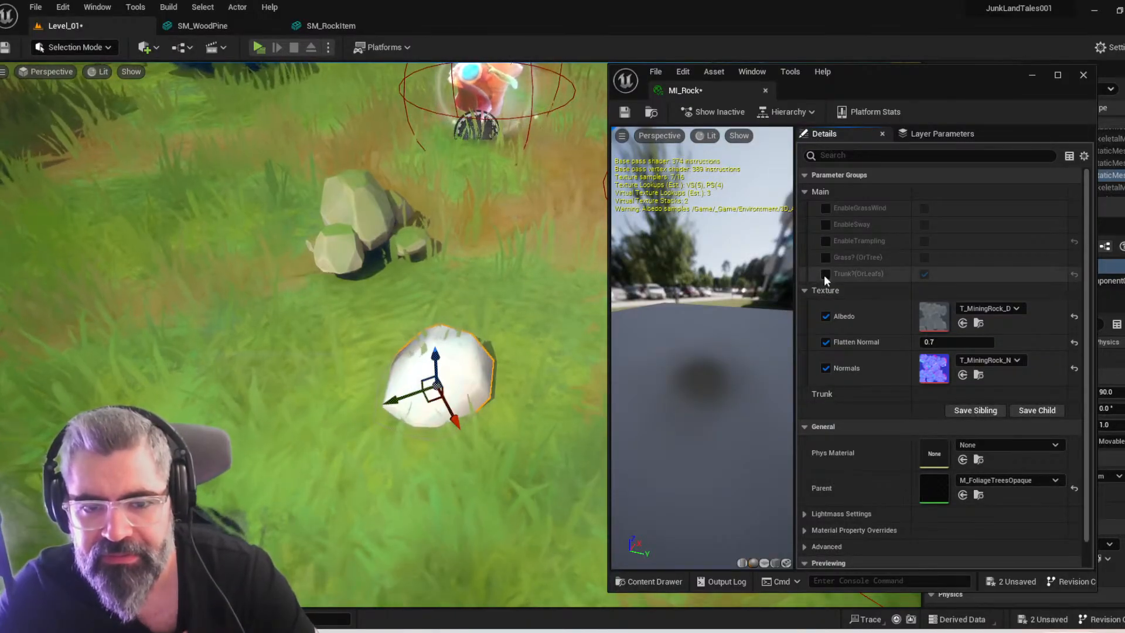
scroll(828, 416, "down", 2)
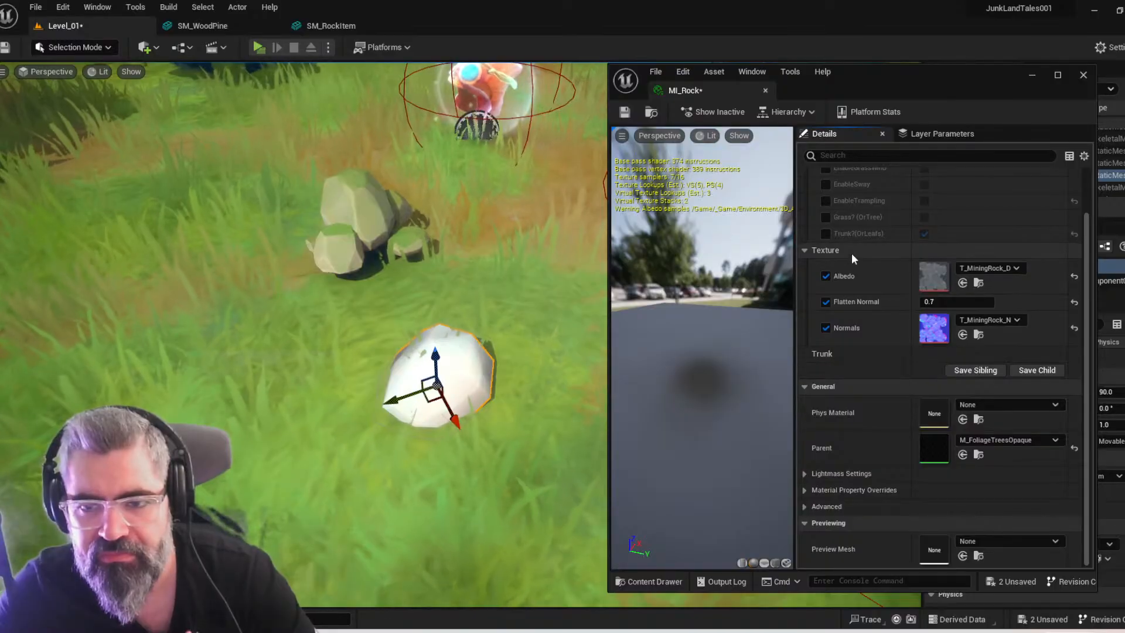
left_click(825, 233)
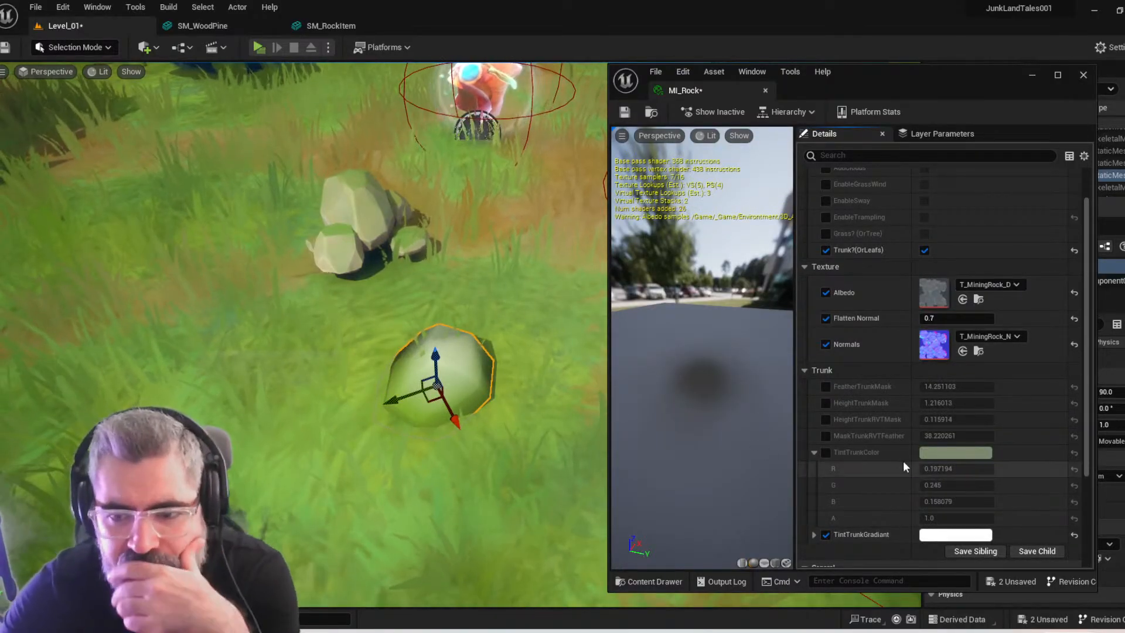
Change the TintTrunkGradiant tint to black with saturation 1.0 and value 0.0, and check the rock item in the level
scroll(891, 457, "down", 3)
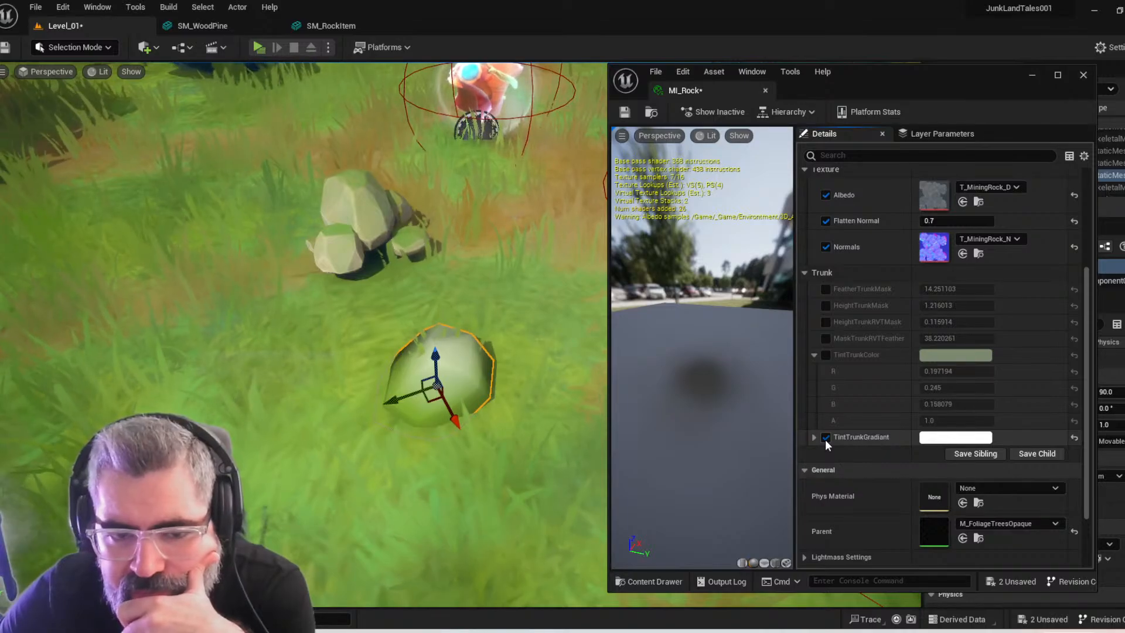
left_click(958, 440)
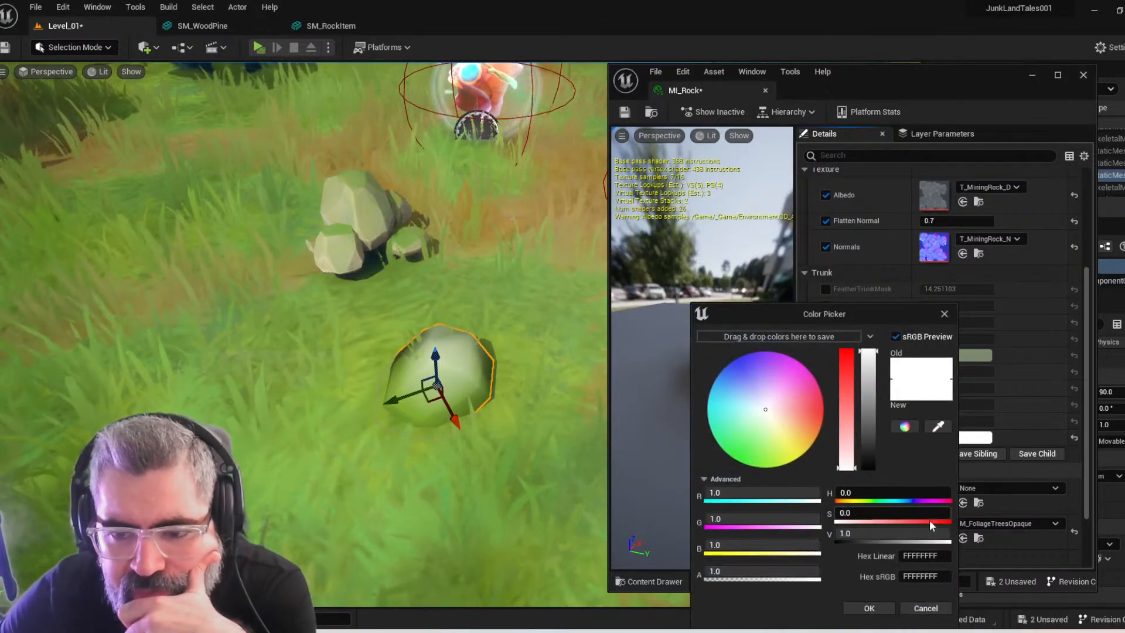
mouse_move(869, 436)
left_mouse_down()
mouse_move(870, 476)
mouse_move(845, 351)
left_mouse_up()
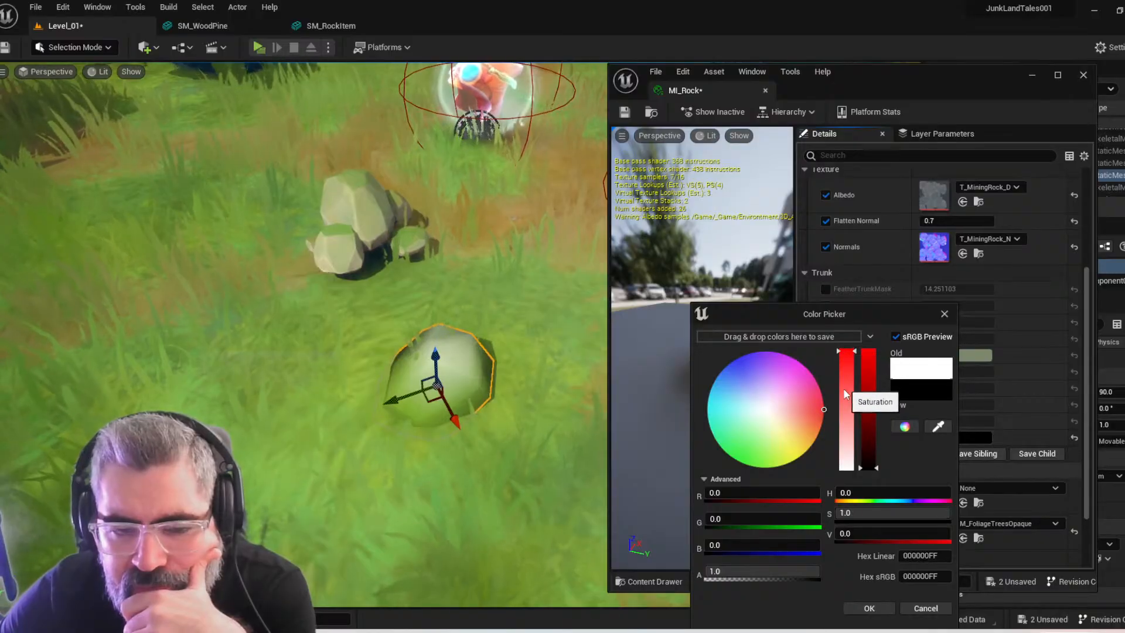
mouse_move(574, 497)
right_mouse_down()
mouse_move(581, 451)
mouse_move(692, 463)
mouse_move(574, 477)
right_mouse_up()
right_click_drag(381, 399, 378, 369)
Close the Color Picker, and move and shrink the MI_Rock editor window to uncover the level view
key("ctrl+space")
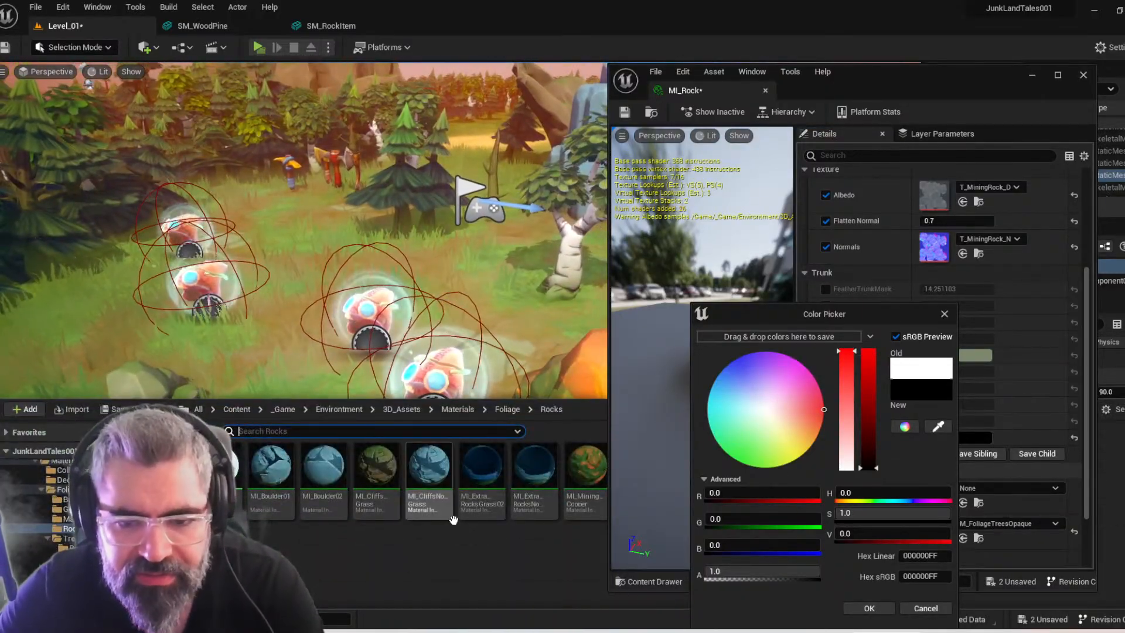
left_click_drag(769, 91, 814, 63)
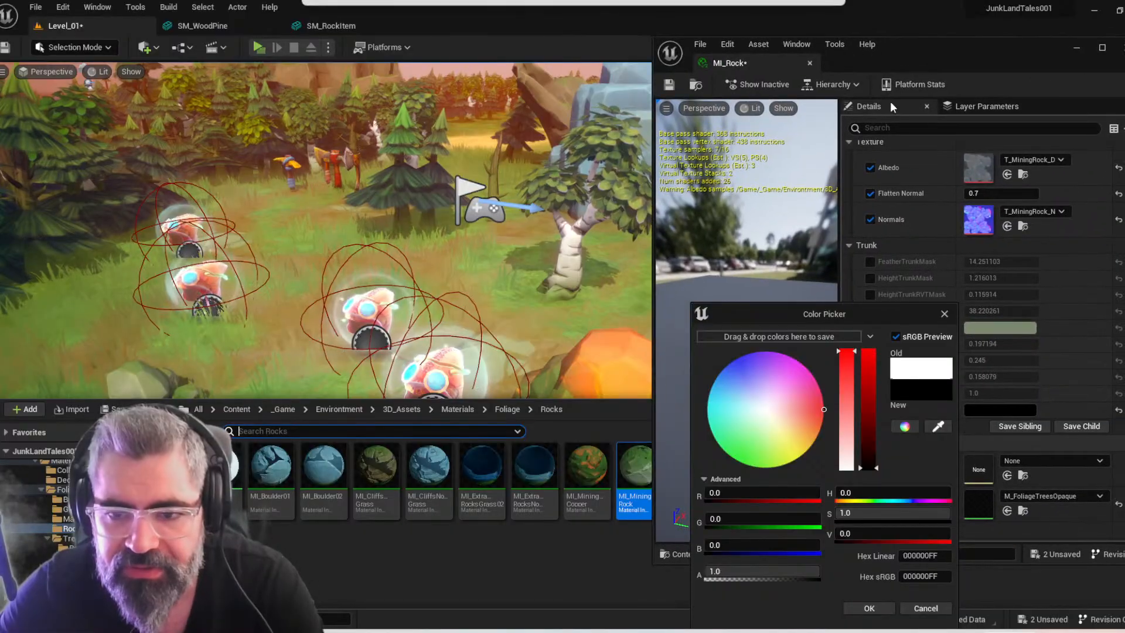
left_click(945, 314)
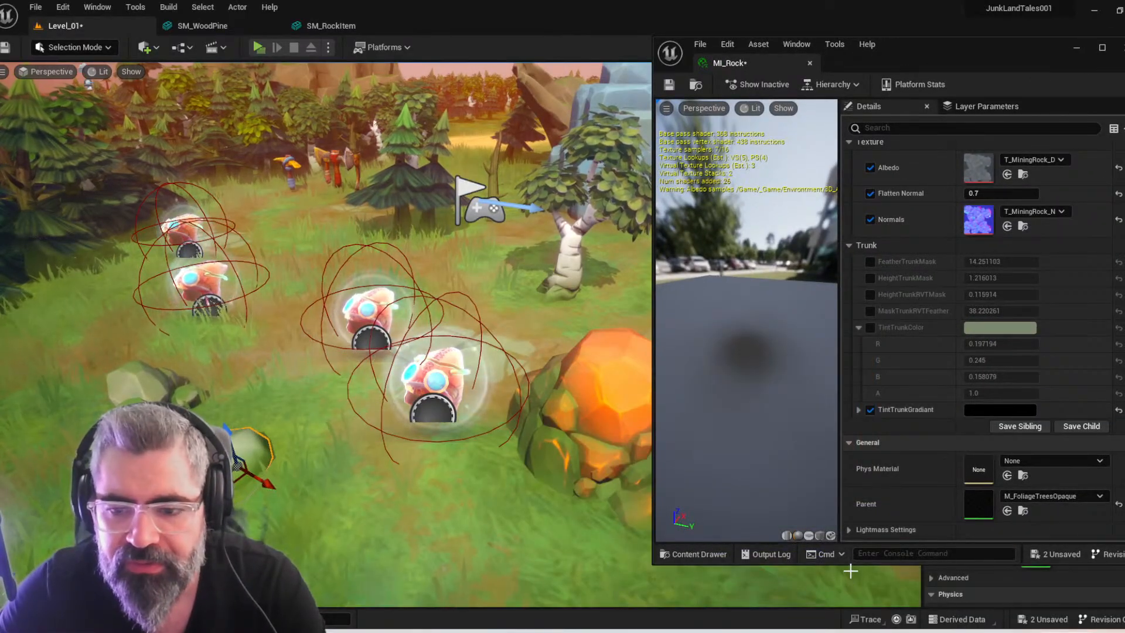
left_click_drag(852, 564, 842, 397)
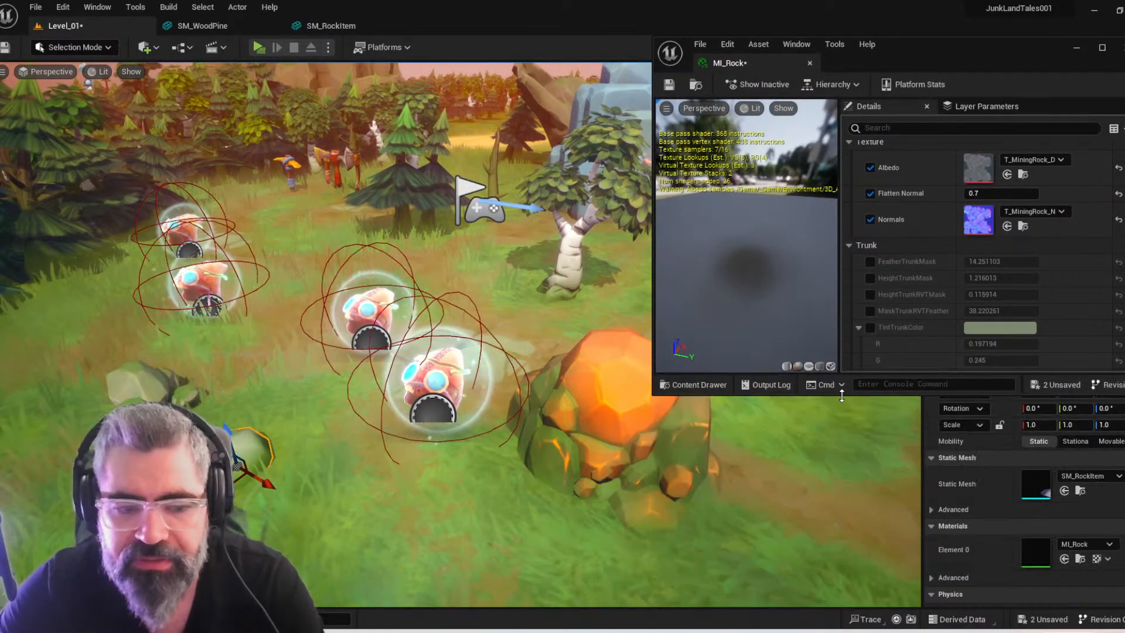
right_click_drag(521, 420, 523, 433)
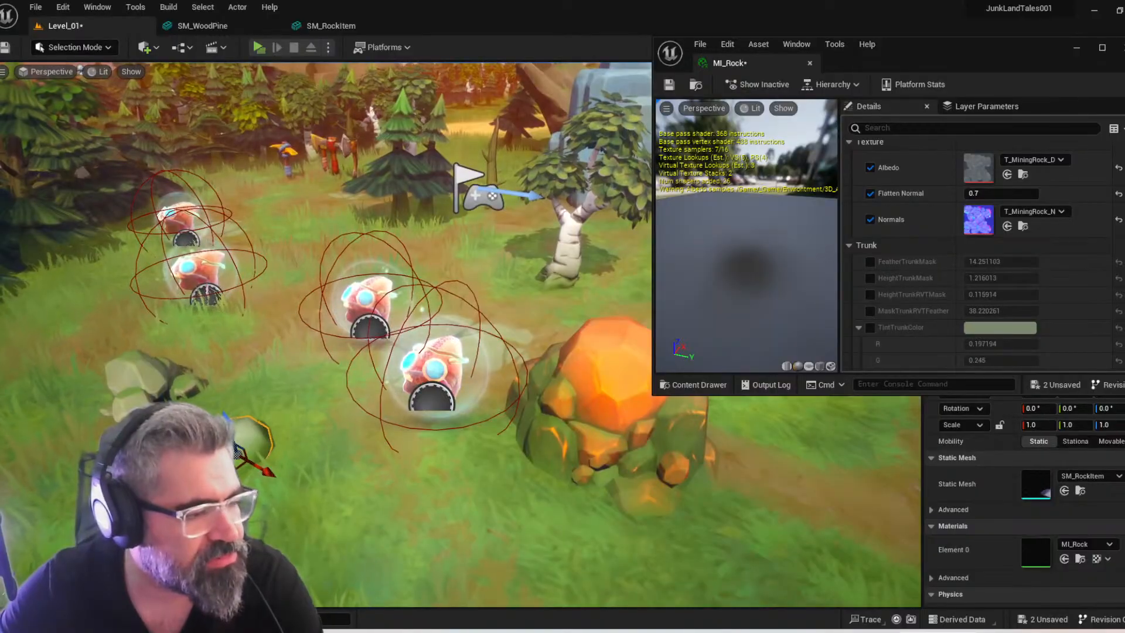
Place the SM_WoodPine mesh from the Inventory Meshes folder on the grass in front of the copper rock and inspect it closely
key("ctrl+space")
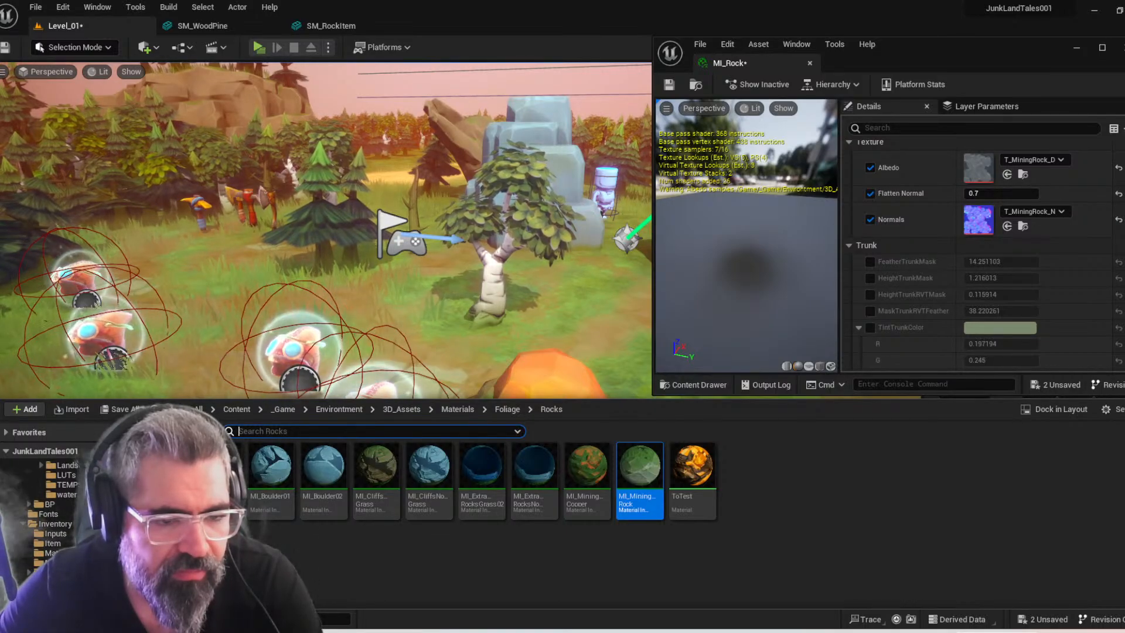
left_click(53, 563)
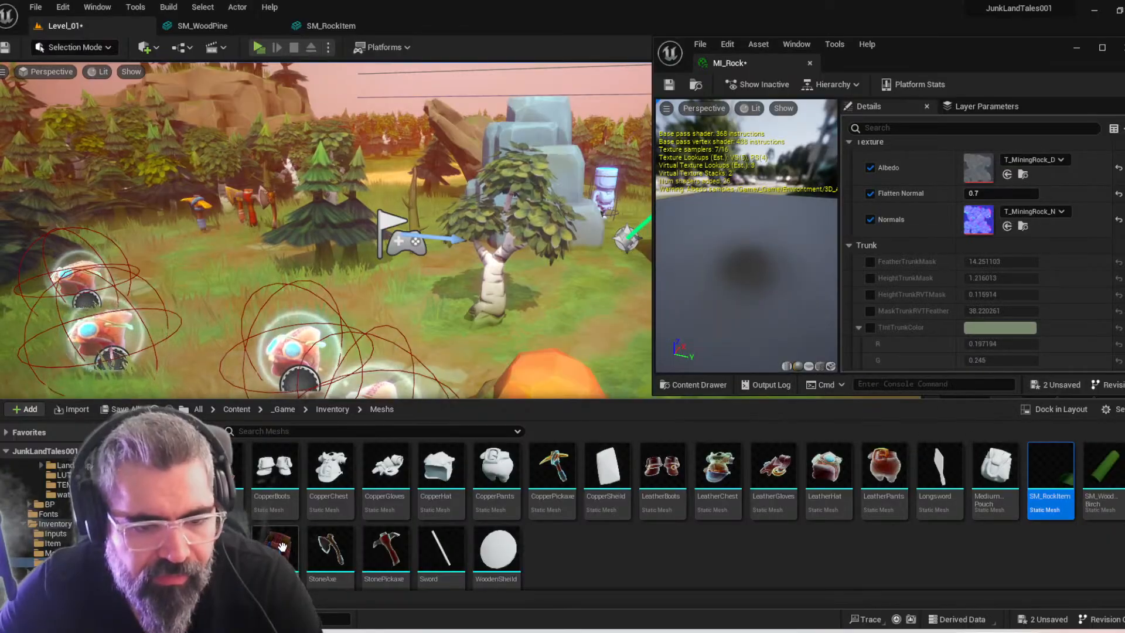
left_click_drag(220, 549, 366, 541)
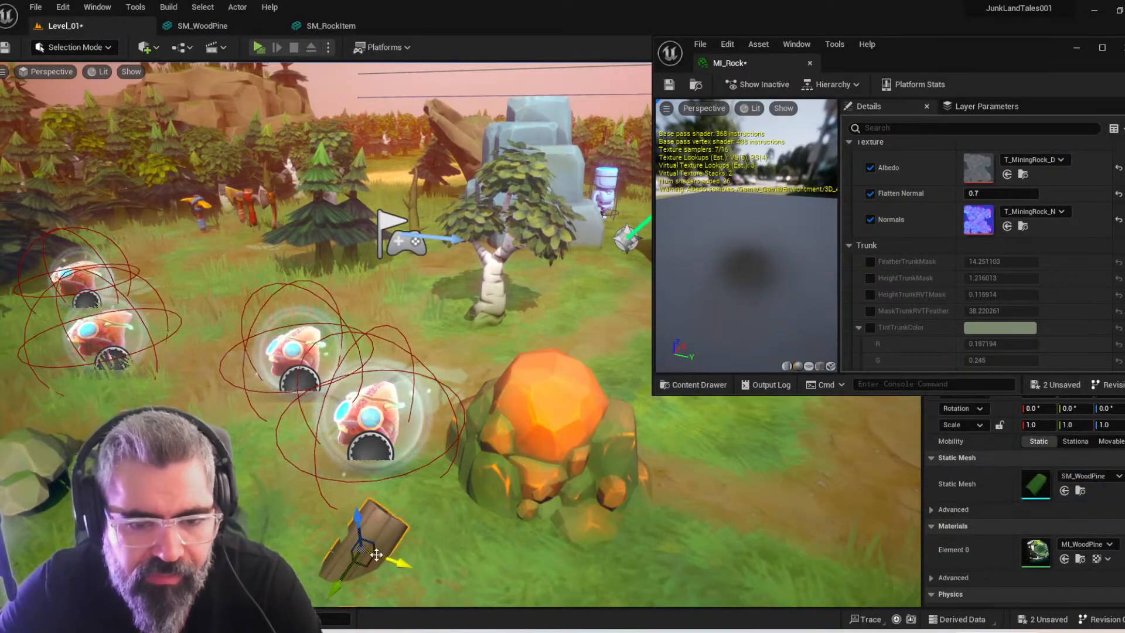
right_click_drag(381, 550, 386, 586)
key("w")
mouse_move(361, 393)
right_mouse_down()
mouse_move(367, 430)
mouse_move(351, 428)
mouse_move(350, 440)
mouse_move(360, 393)
mouse_move(375, 410)
right_mouse_up()
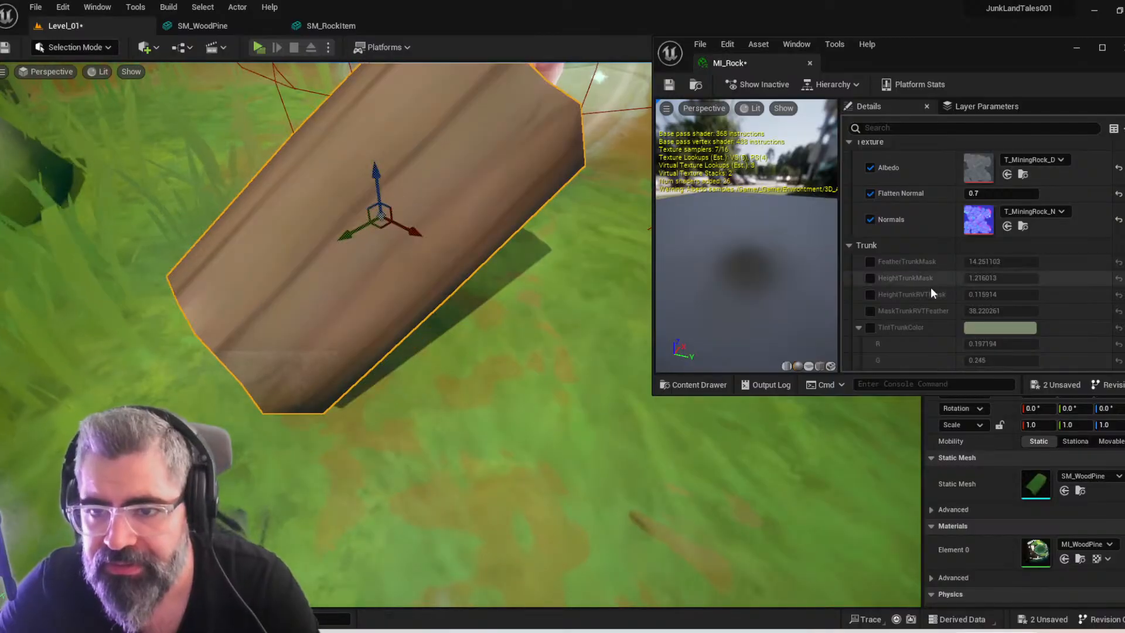
Review the texture, trunk and general parameters of MI_Rock, and close its editor window
scroll(935, 290, "down", 4)
scroll(940, 293, "down", 3)
scroll(941, 293, "up", 10)
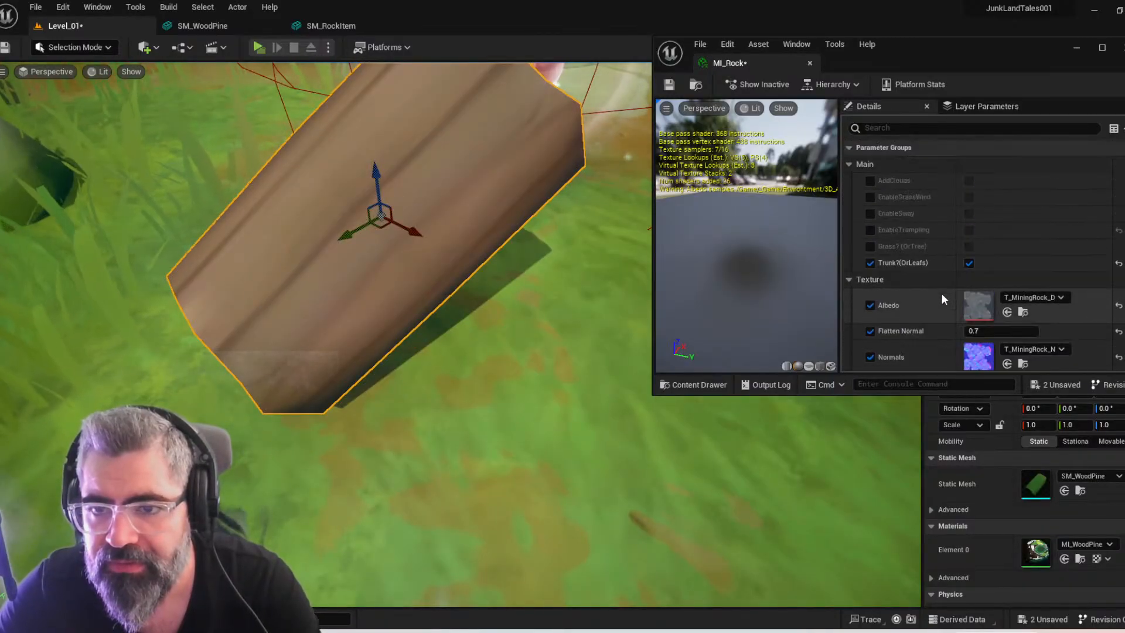
scroll(941, 293, "down", 7)
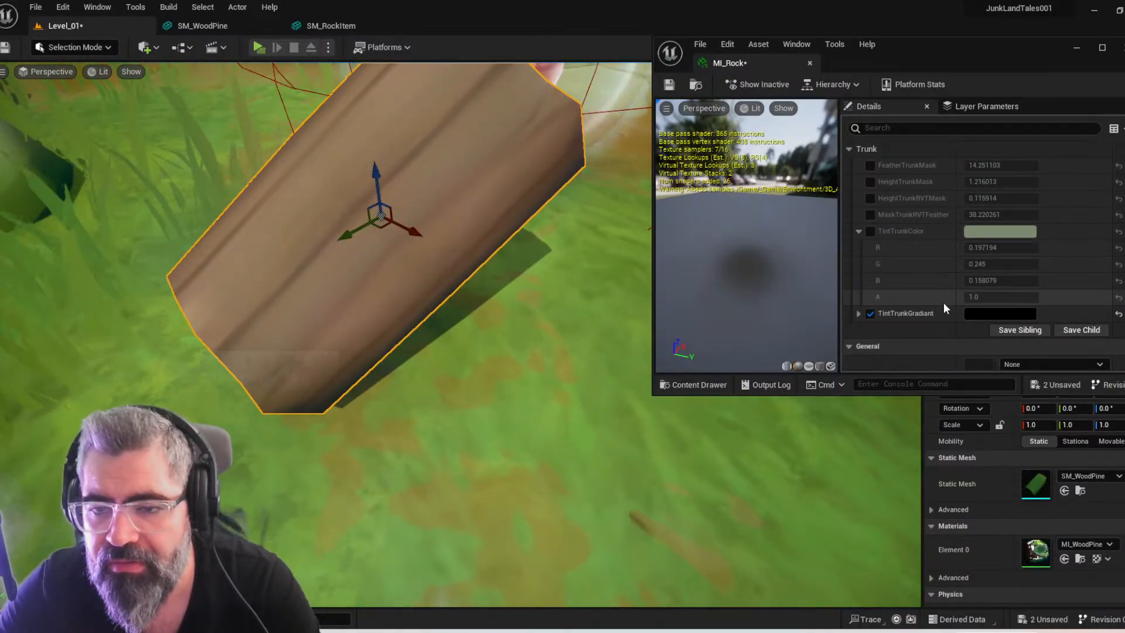
scroll(482, 318, "down", 6)
scroll(481, 321, "up", 2)
scroll(481, 322, "down", 2)
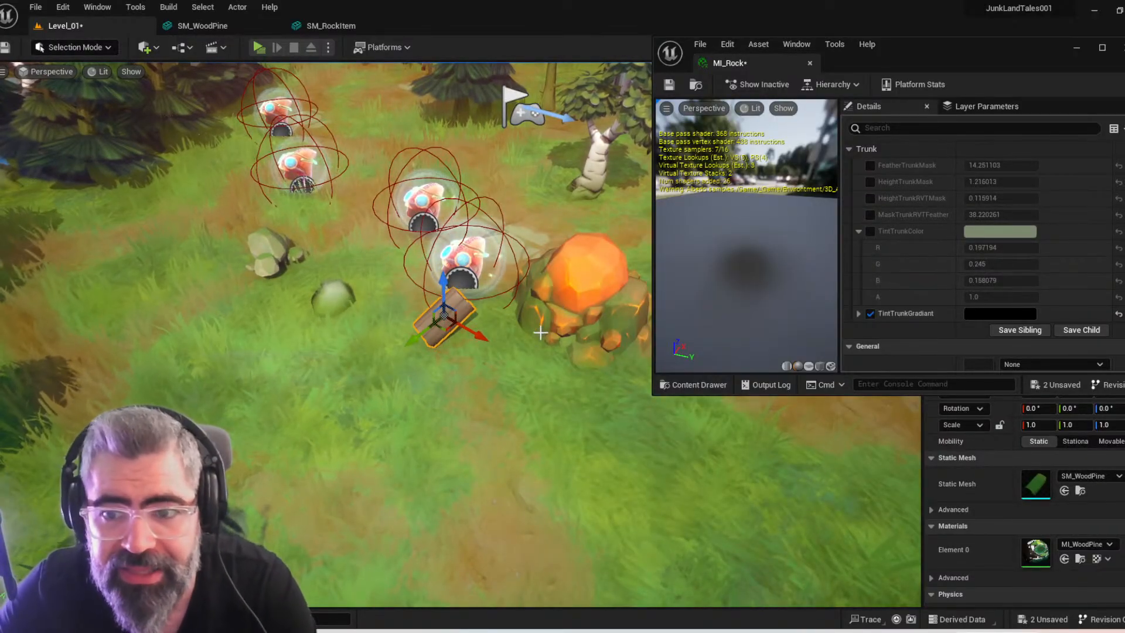
left_click(1123, 49)
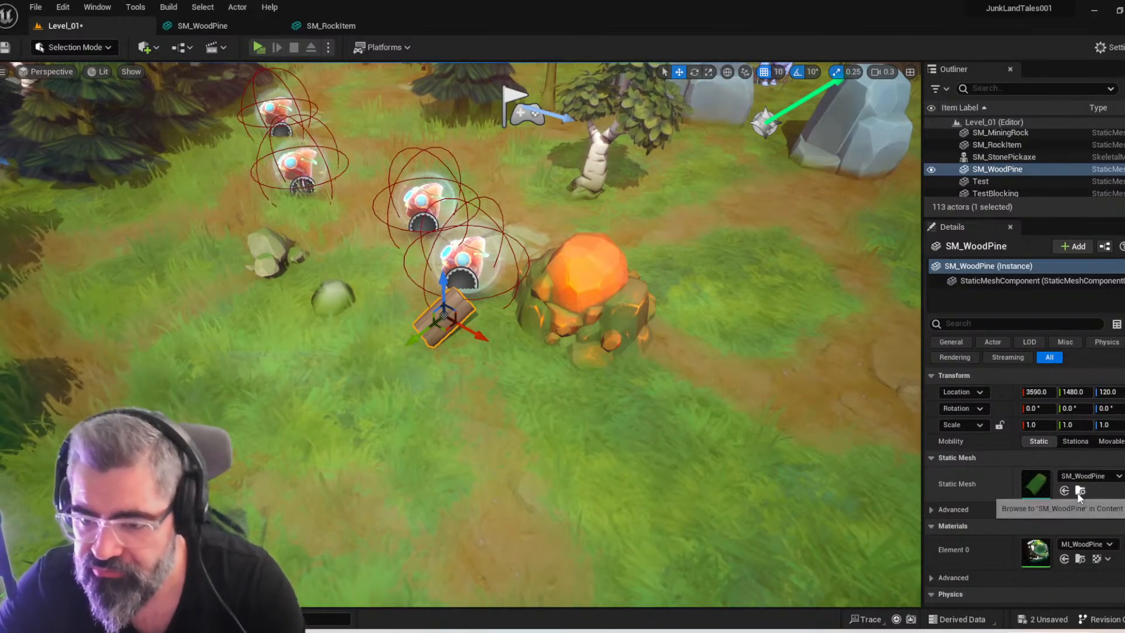
Locate the wood mesh's MI_WoodPine material, open it to examine its parameter overrides, and return to Level_01
left_click(1080, 558)
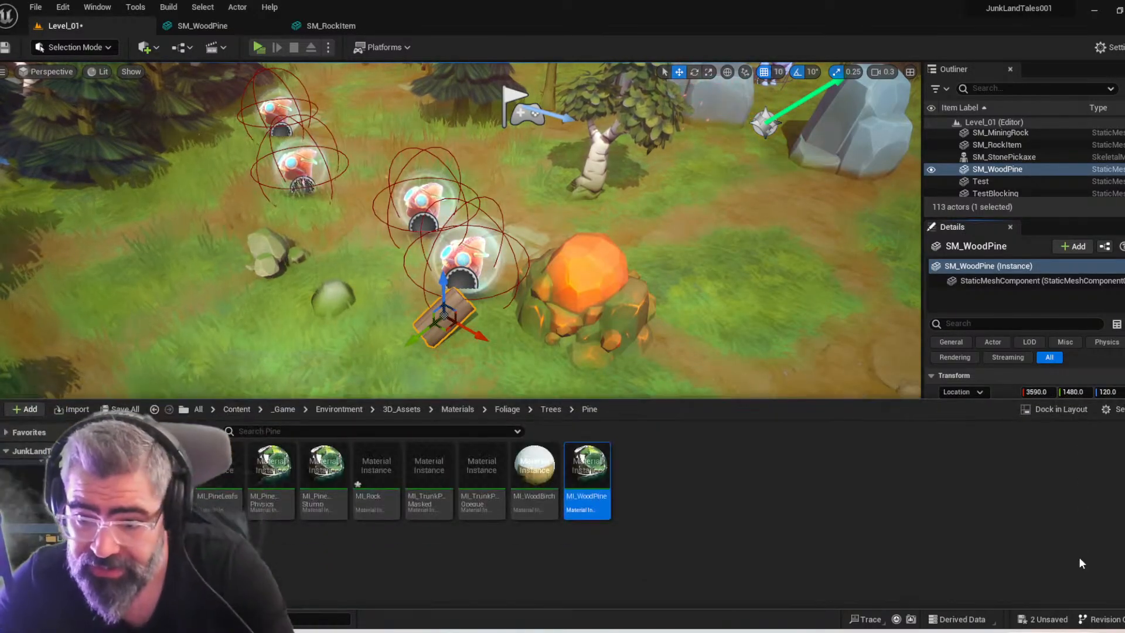
double_click(586, 472)
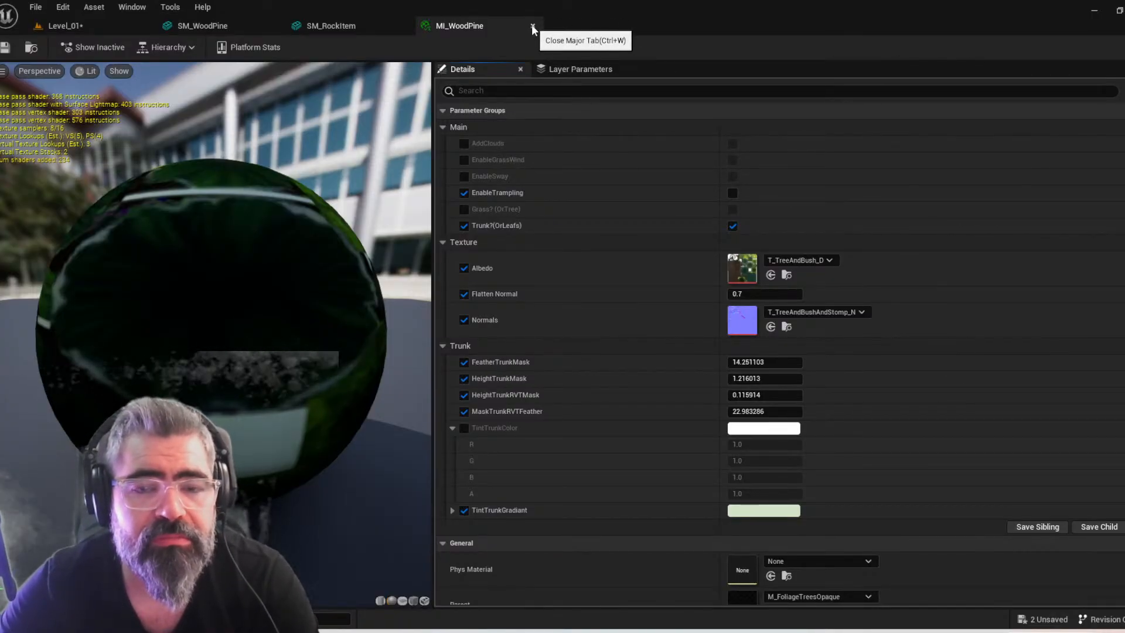
left_click(212, 26)
left_click(320, 26)
left_click(109, 29)
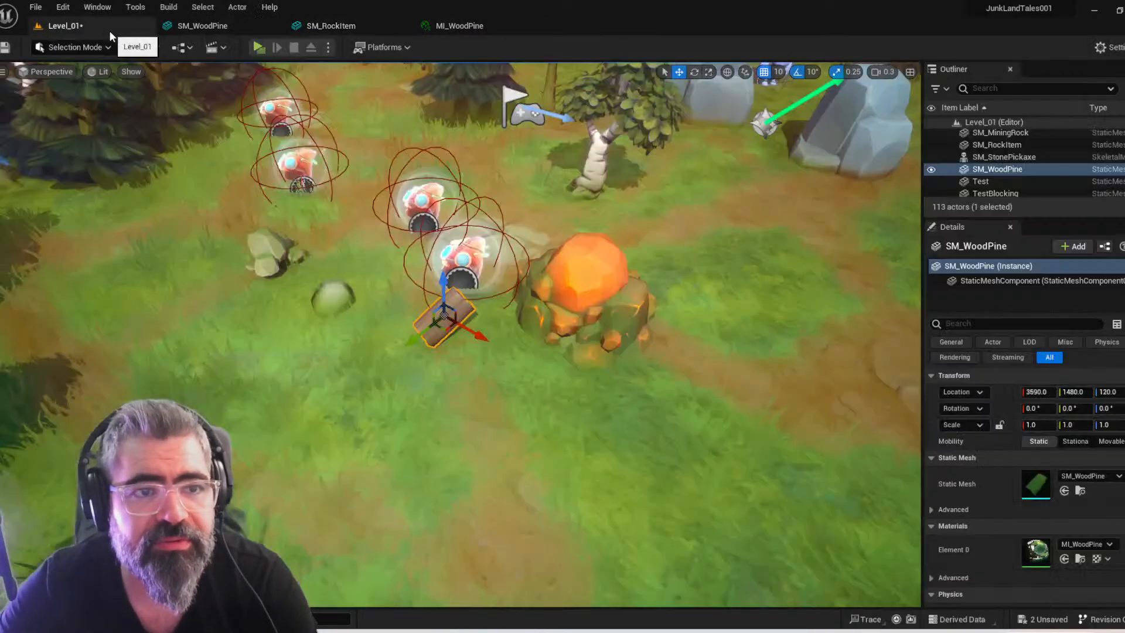
Select SM_RockItem in the level and locate its MI_Rock material in the Content Browser
right_click_drag(556, 344, 553, 365)
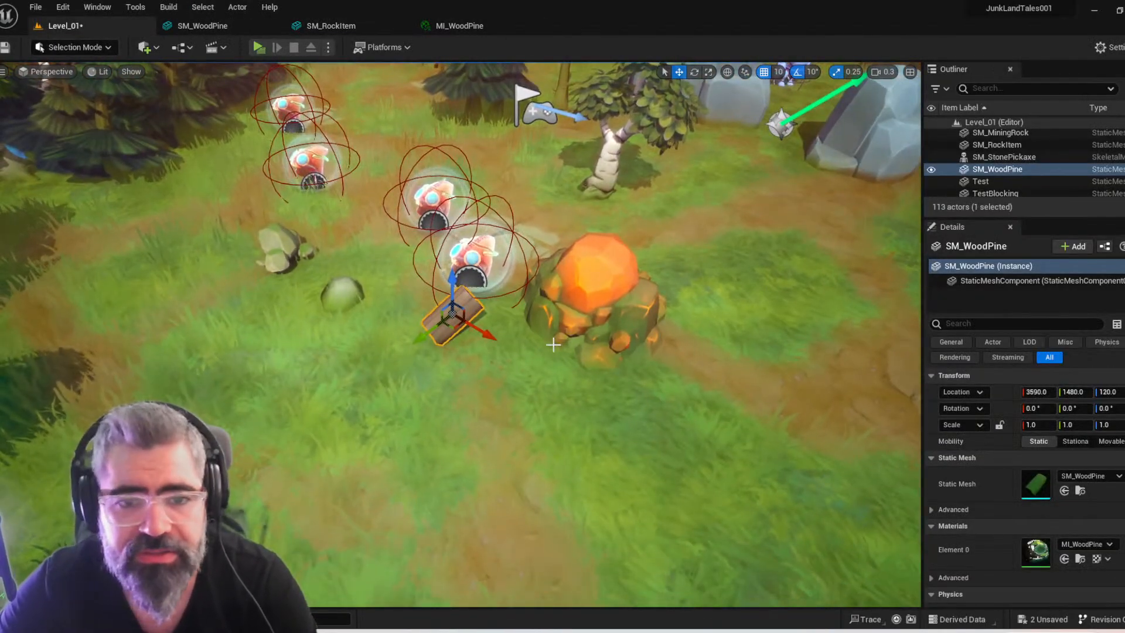
left_click(343, 294)
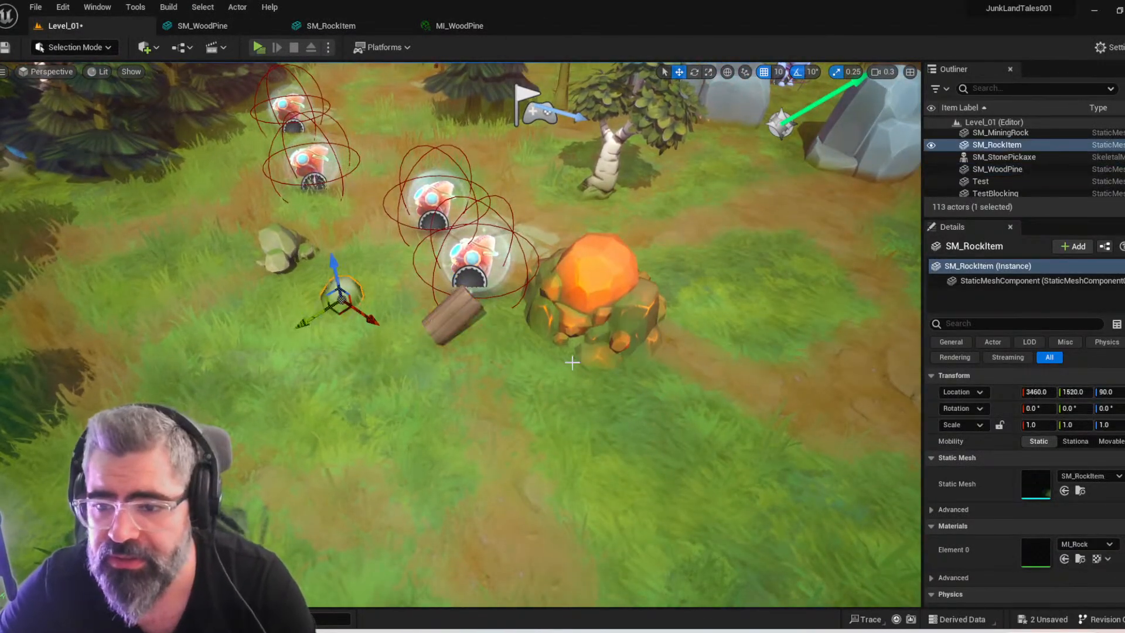
left_click(1081, 559)
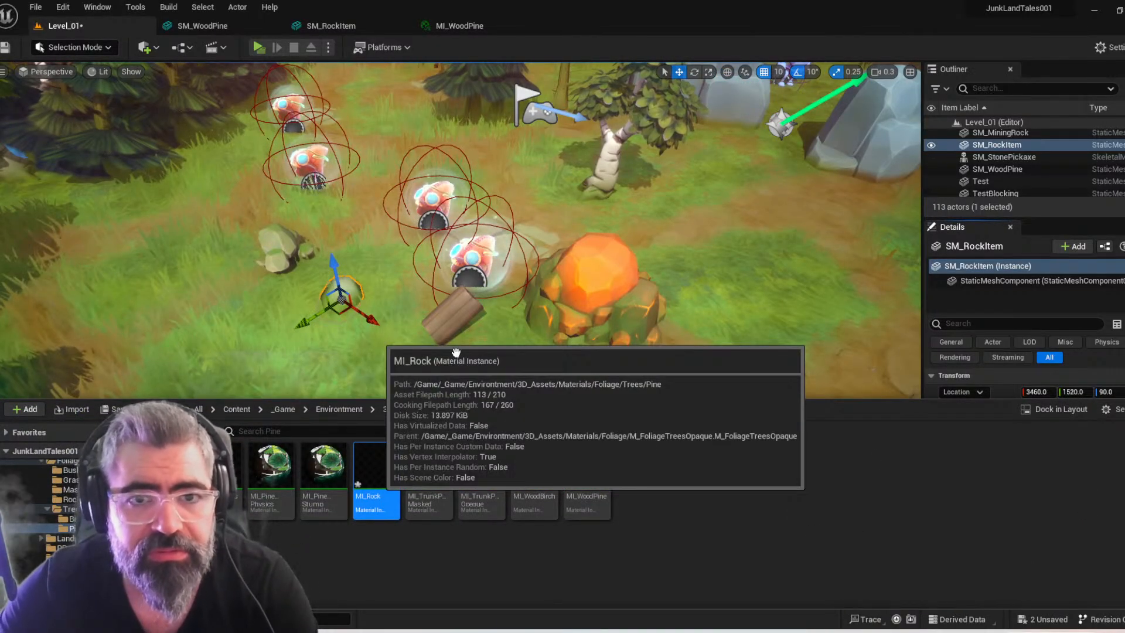
Switch to Photoshop, save equipments_Icons_PH_001.psd, and quit without saving the resource reference JPG
key("alt+Tab")
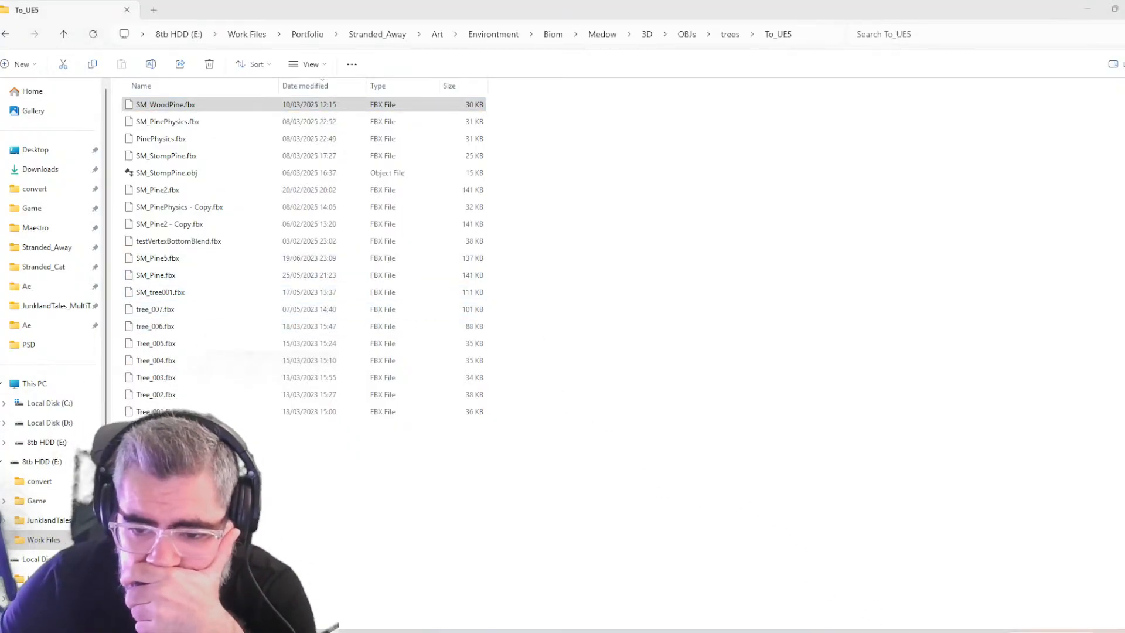
left_click(867, 592)
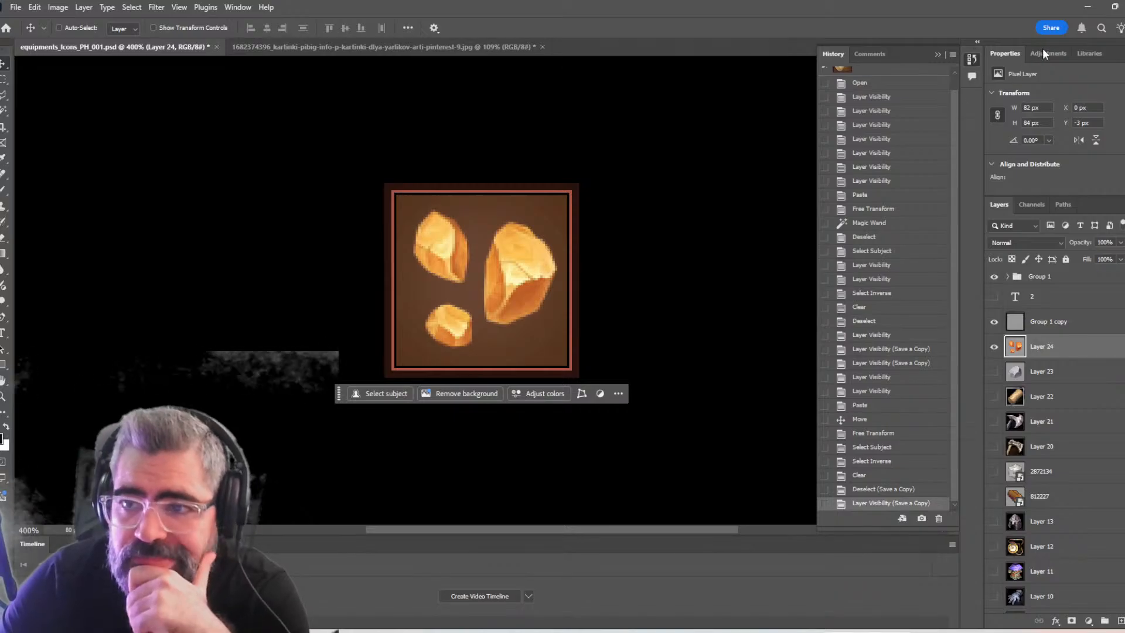
key("z")
left_click_drag(564, 303, 555, 311)
key("ctrl+s")
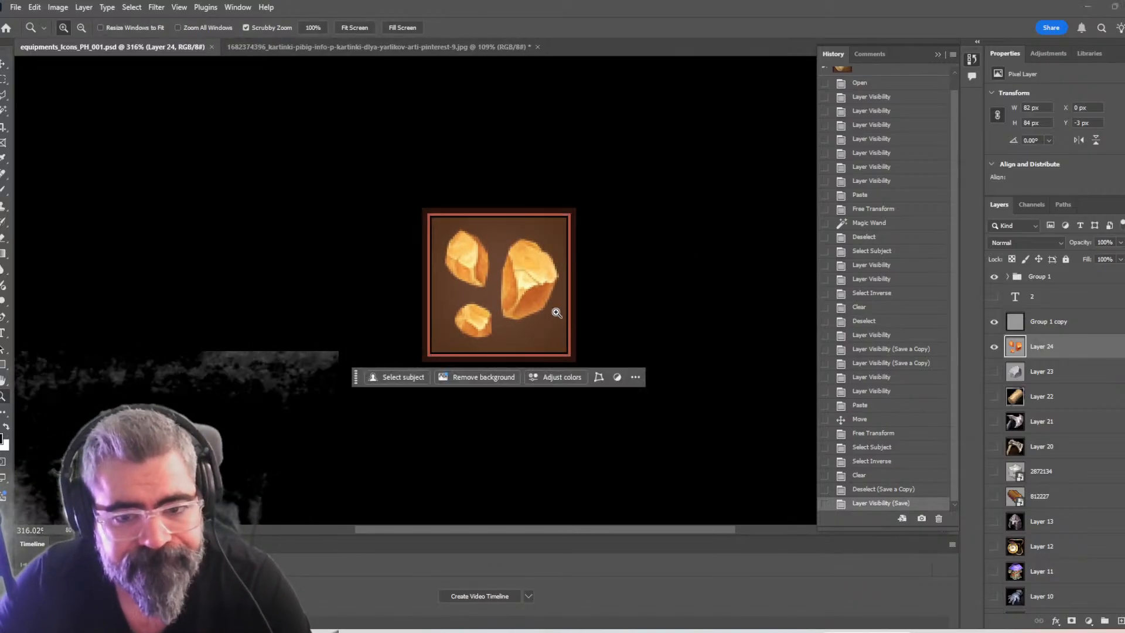
key("ctrl+q")
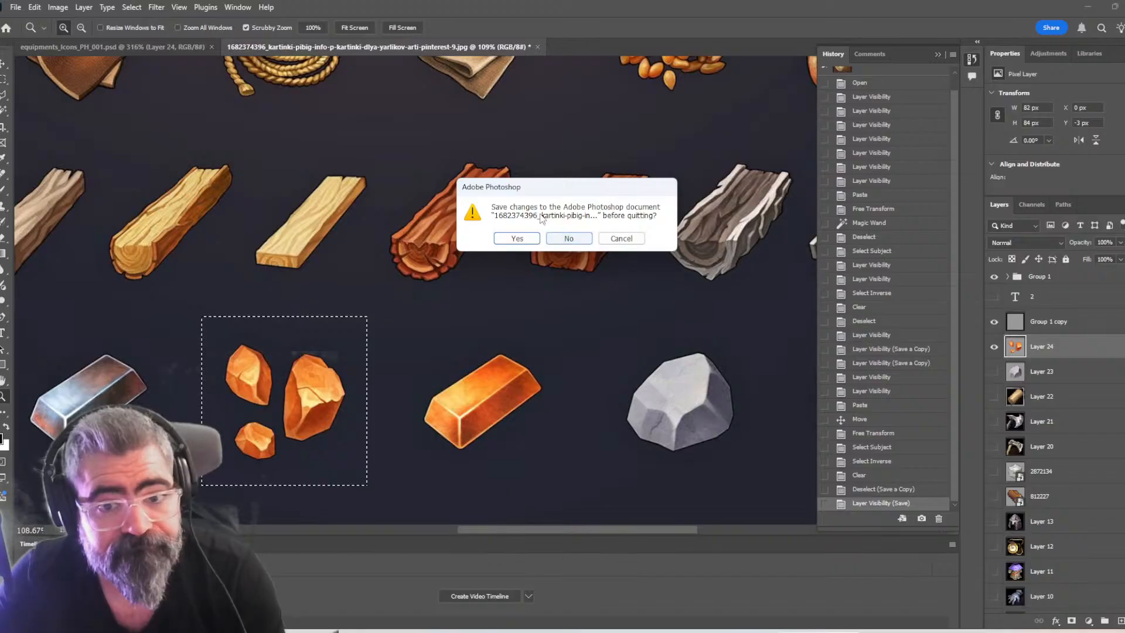
left_click(568, 239)
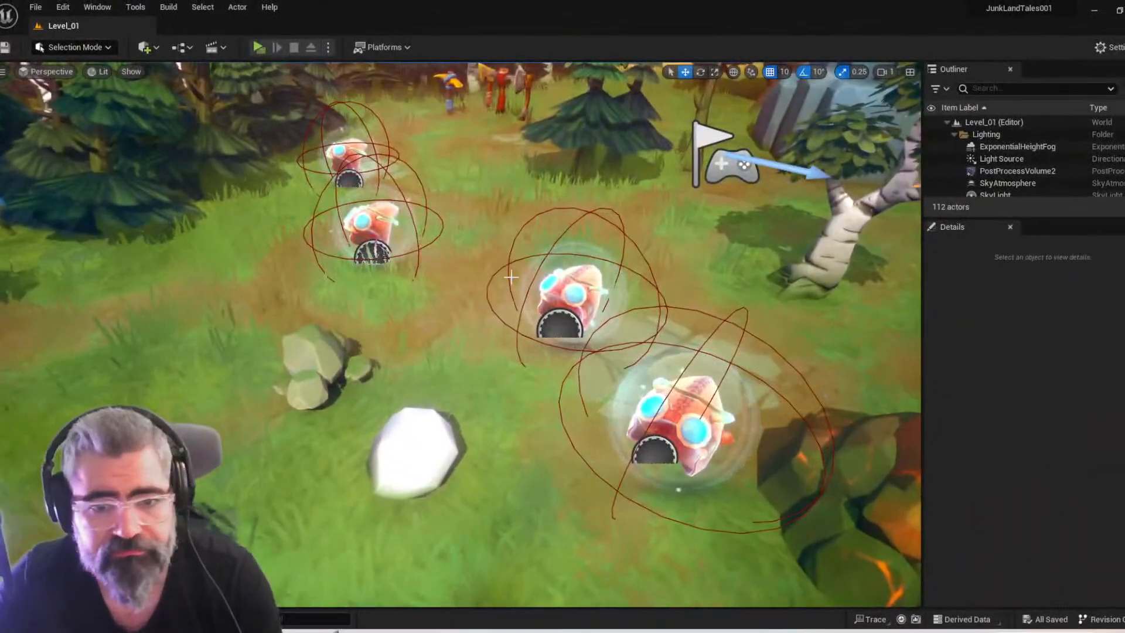
In the relaunched Unreal Editor, select the white SM_RockItem in the level and locate its MI_Rock material in the Content Browser
scroll(460, 334, "up", 4)
right_click_drag(460, 334, 515, 405)
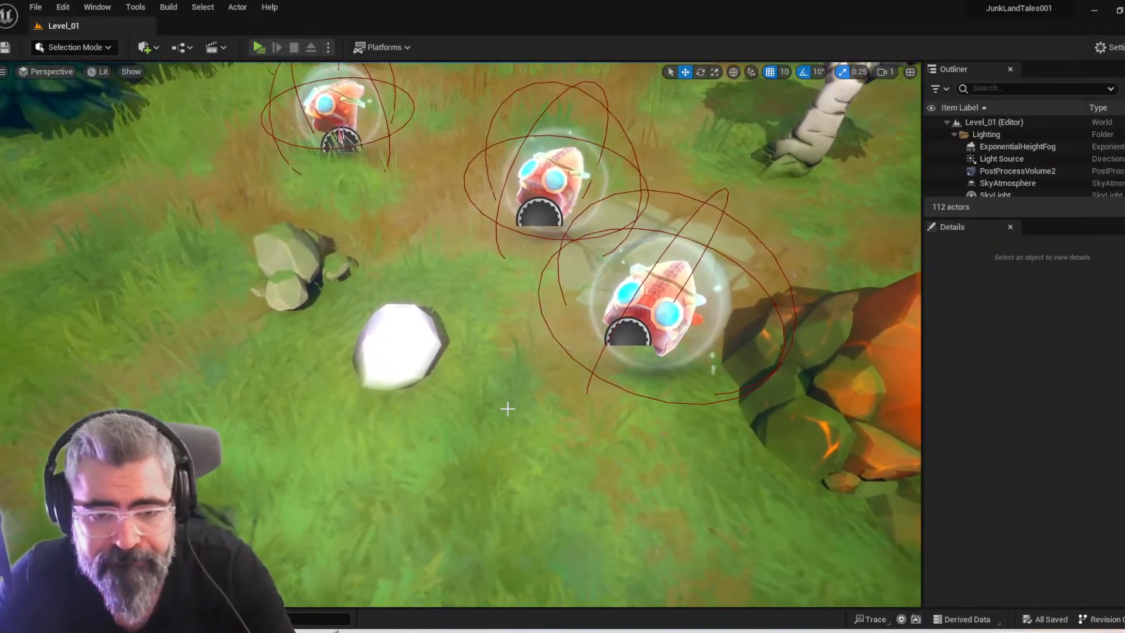
left_click(389, 344)
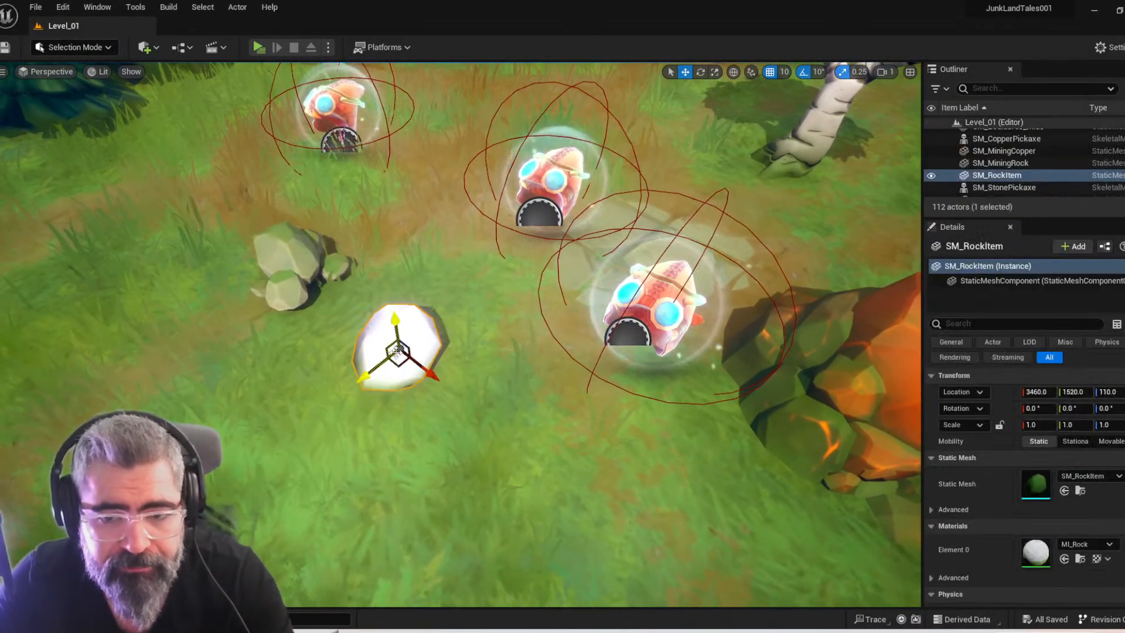
left_click(1079, 559)
right_click(1077, 560)
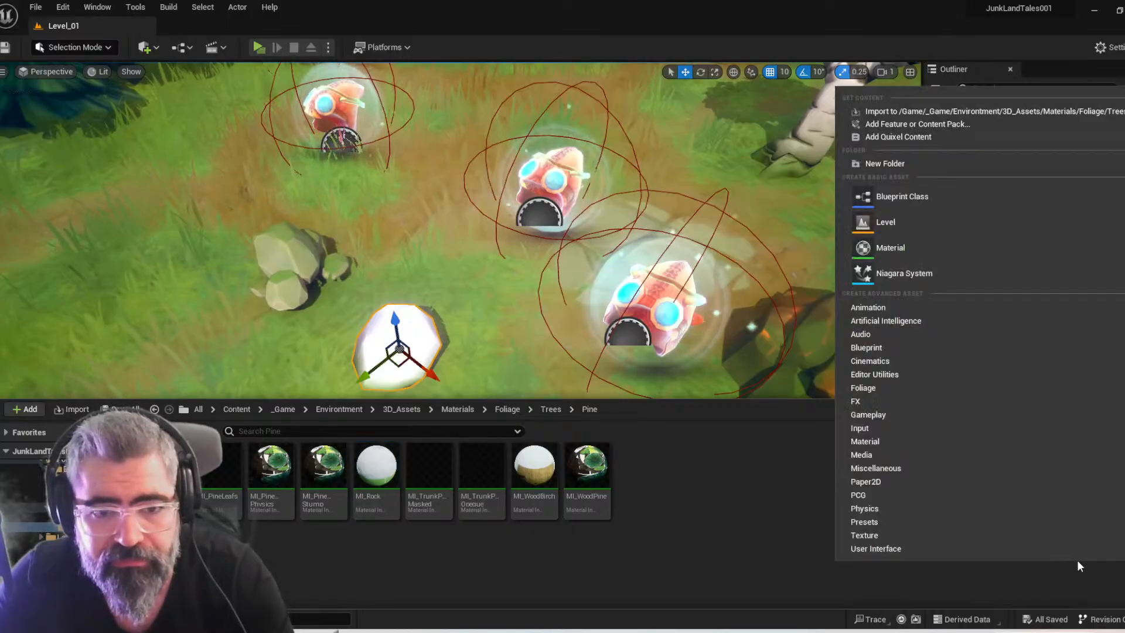
mouse_move(876, 469)
right_click_drag(570, 295, 567, 280)
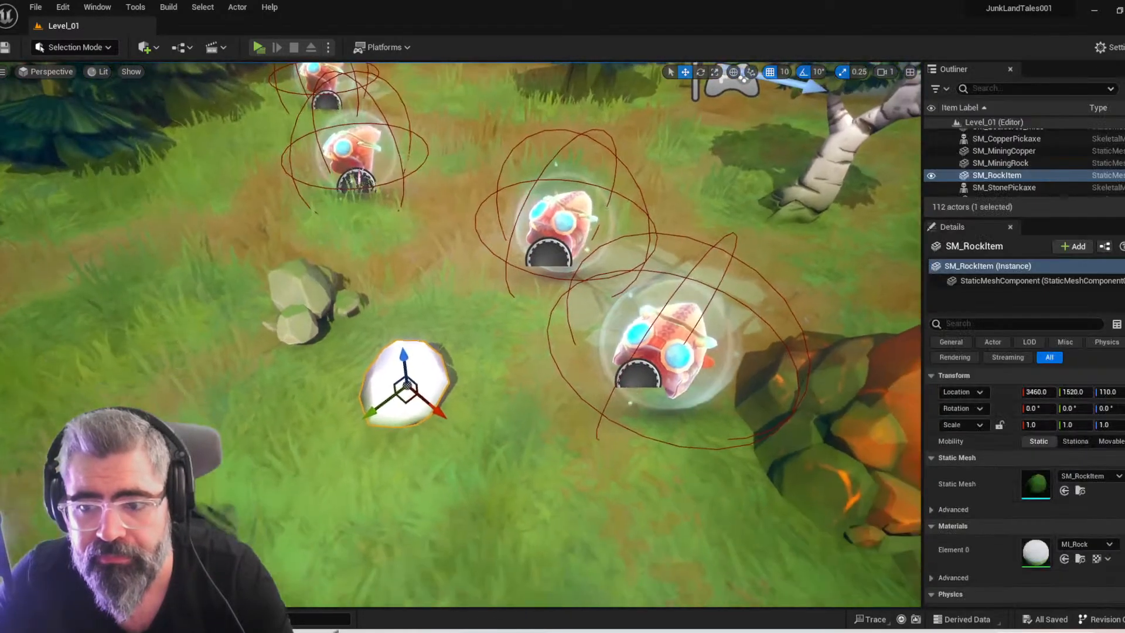
Open MI_Rock in its own editor window, and resize and move it so the rock item stays in view
double_click(1037, 556)
left_click_drag(130, 287, 535, 126)
left_click_drag(777, 395, 777, 553)
scroll(777, 326, "down", 3)
left_click_drag(846, 143, 898, 54)
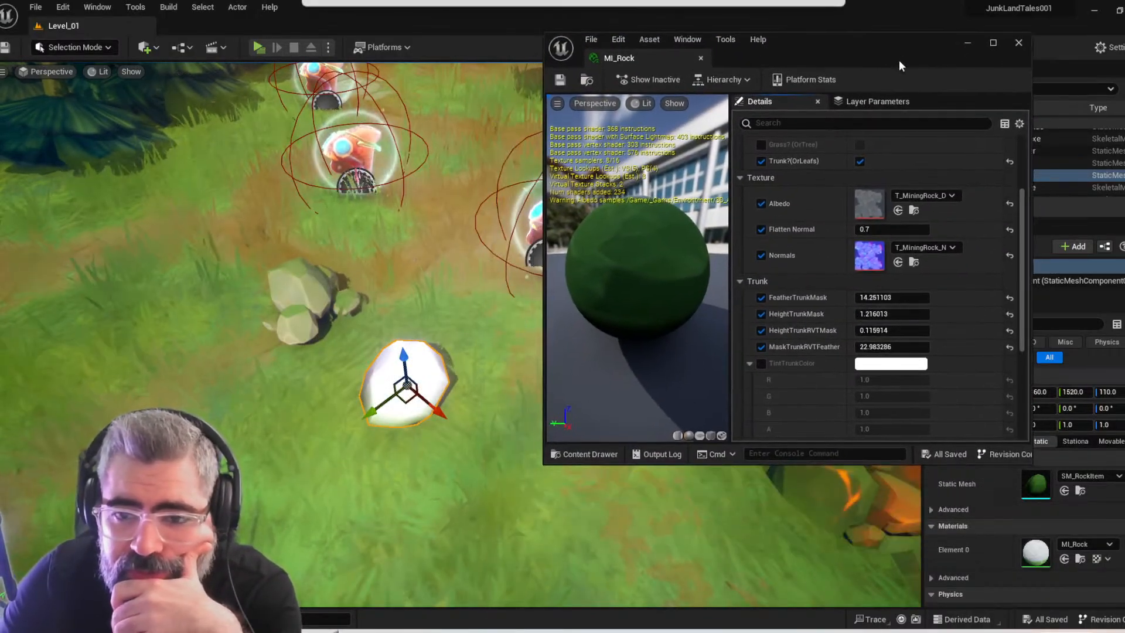
Enable the TintTrunkColor override in MI_Rock, try a red value of 1.48889, and undo that change
scroll(838, 317, "down", 3)
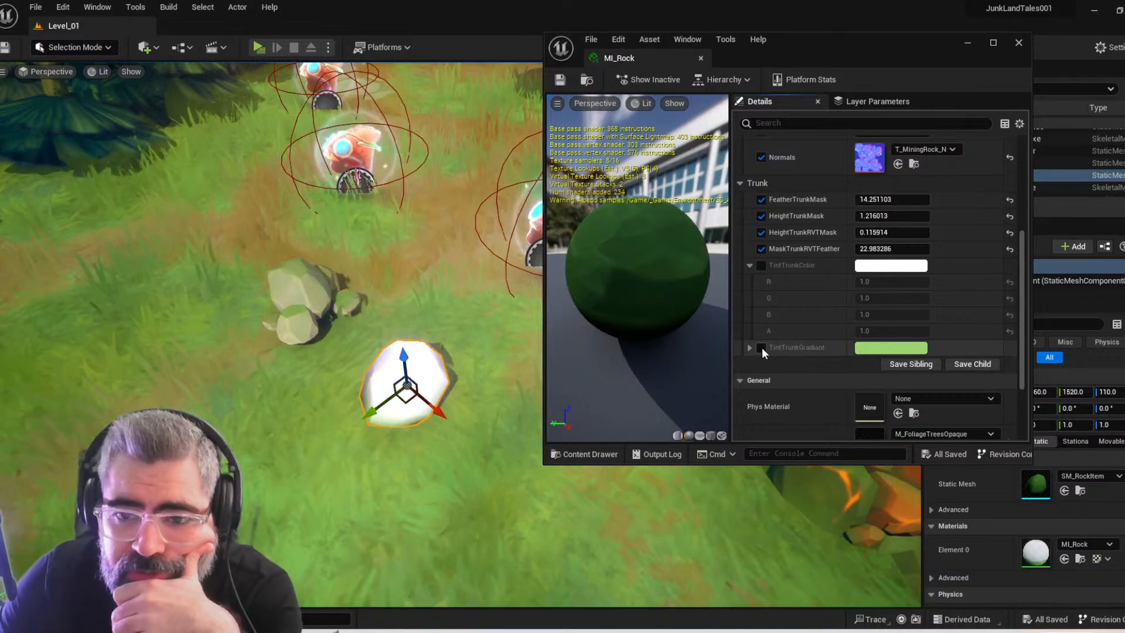
left_click(761, 265)
left_click(762, 265)
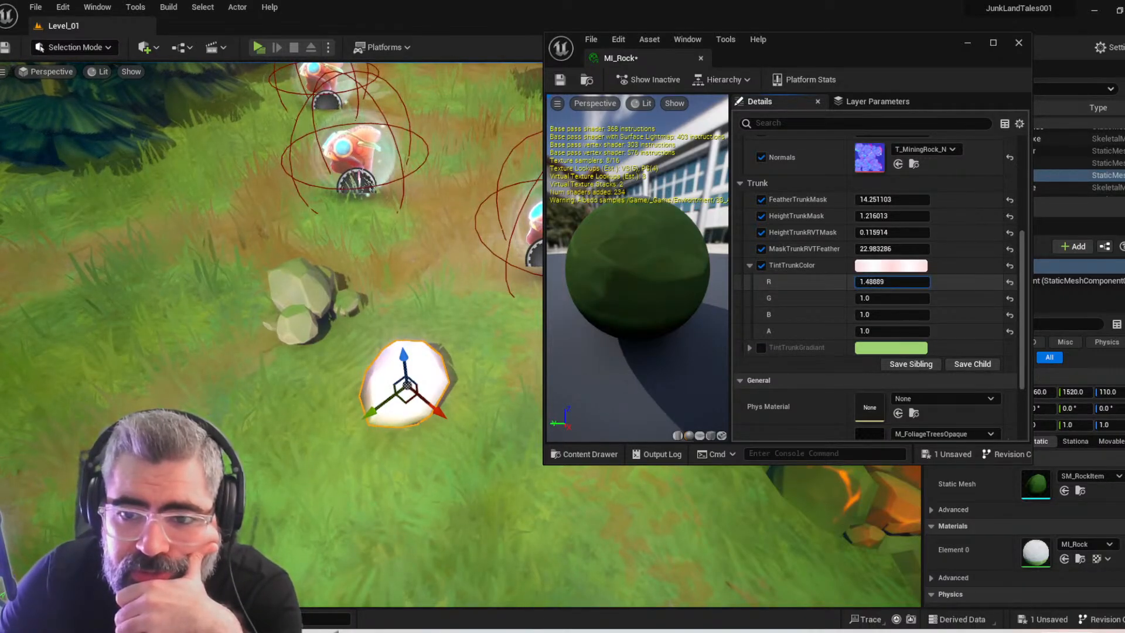
left_click_drag(892, 281, 892, 281)
key("ctrl+z")
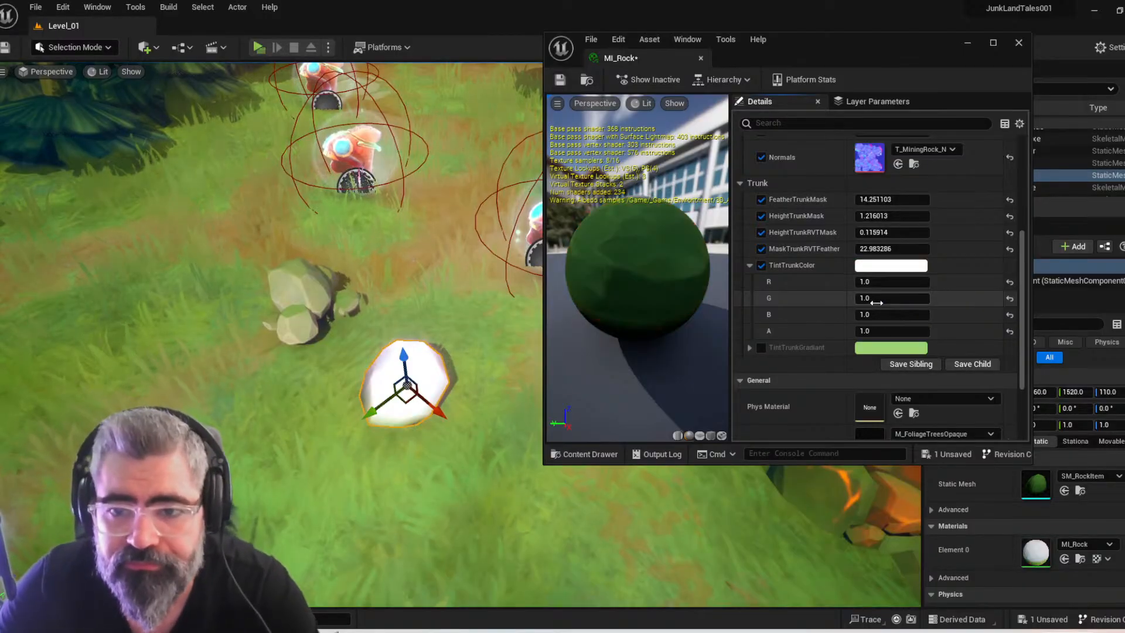
mouse_move(869, 298)
left_mouse_down()
mouse_move(890, 298)
mouse_move(870, 299)
left_mouse_up()
Tint TintTrunkColor cyan with the colour picker and lower its value to 0.245
left_click(879, 270)
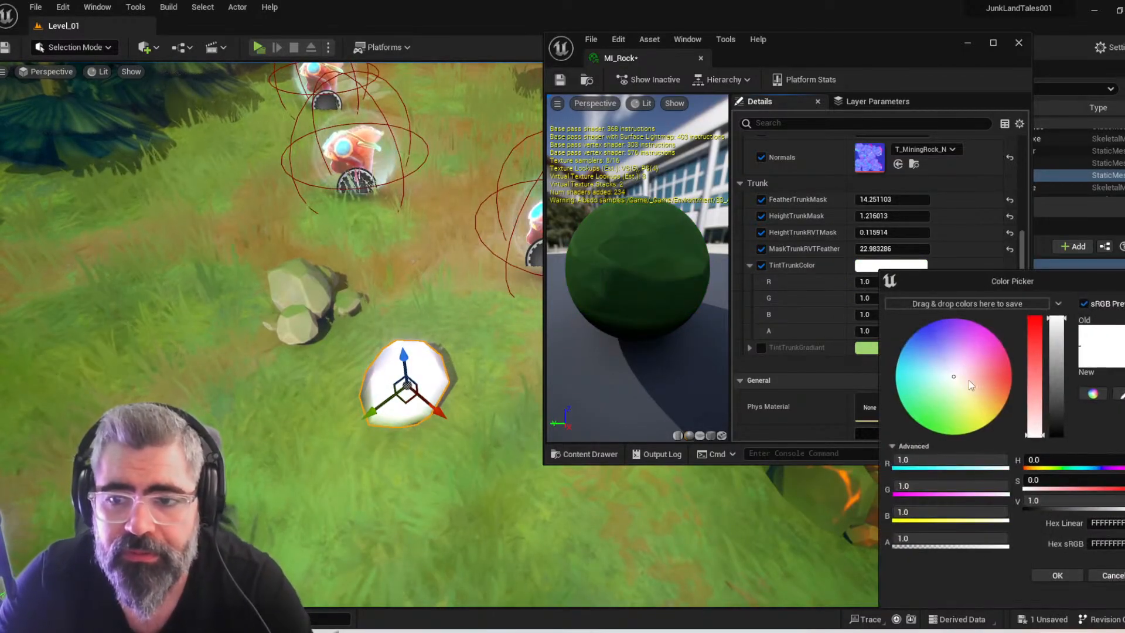
left_click_drag(1040, 421, 1043, 329)
mouse_move(980, 378)
left_mouse_down()
mouse_move(941, 395)
mouse_move(927, 364)
mouse_move(918, 379)
left_mouse_up()
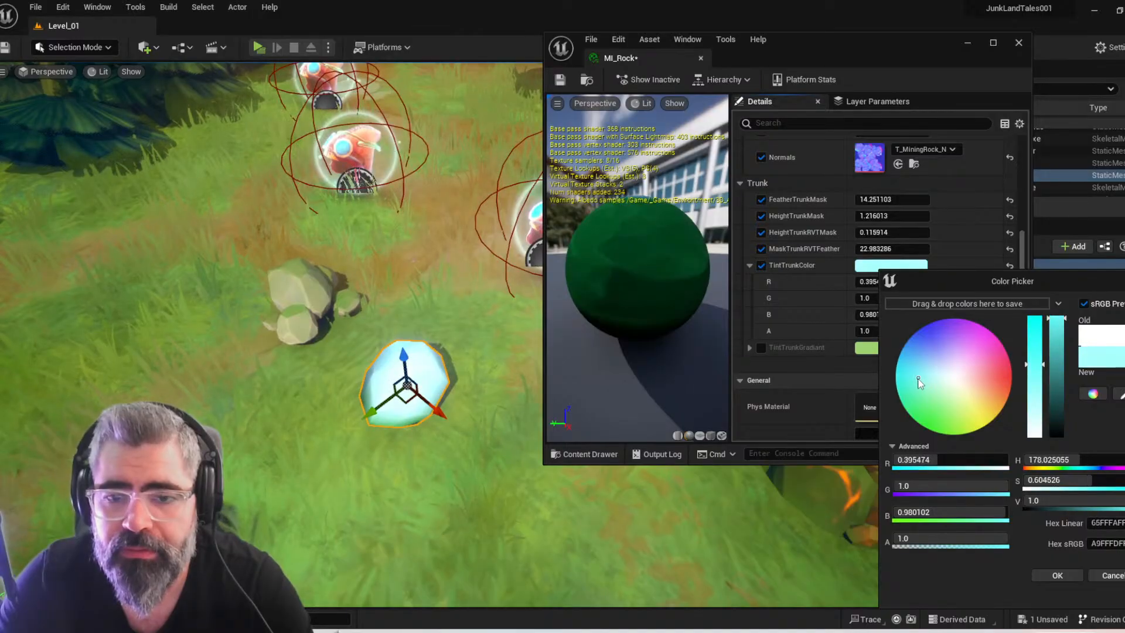
left_click(1034, 501)
type("0.26")
key("Return")
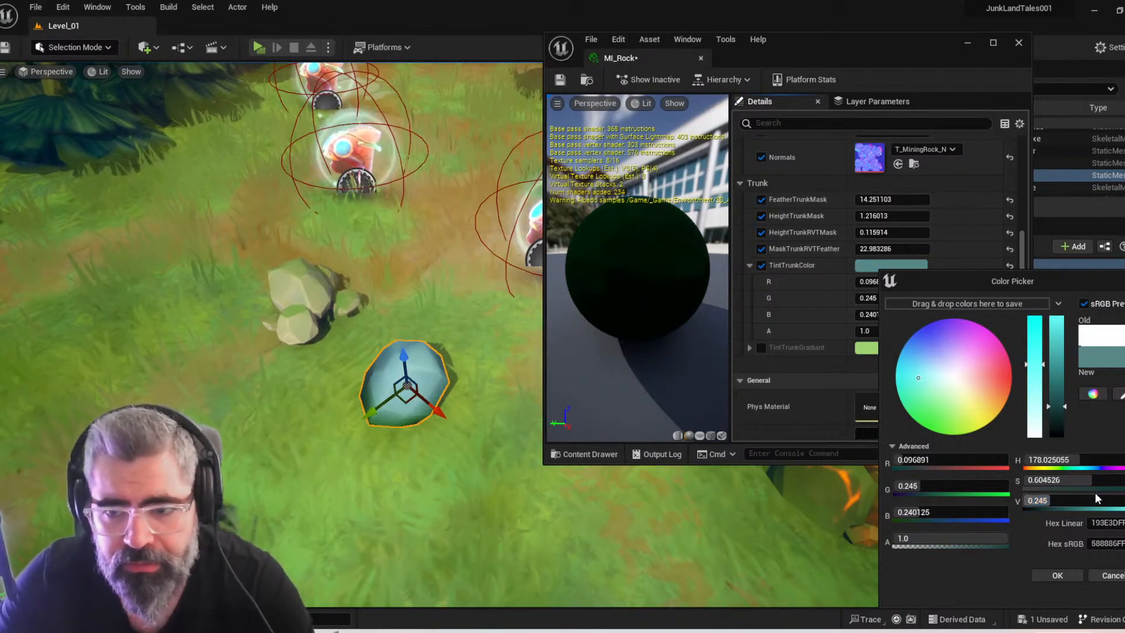
Shift TintTrunkColor to a muted grey-green of R 0.183952, G 0.245, B 0.137539 and accept it
mouse_move(920, 379)
left_mouse_down()
mouse_move(922, 367)
mouse_move(921, 381)
left_mouse_up()
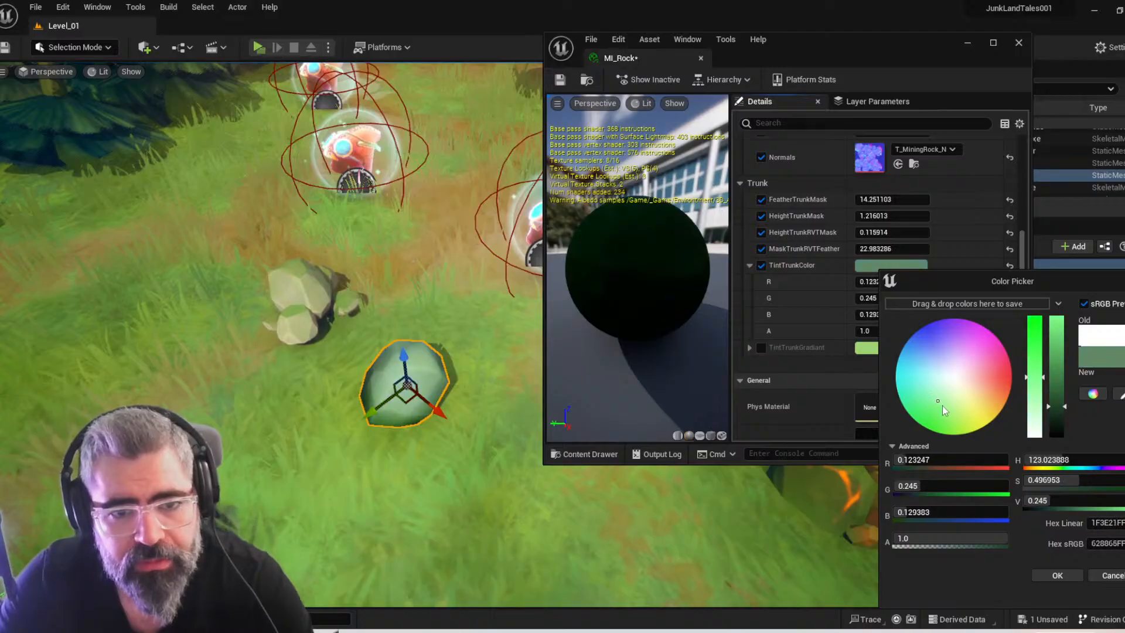
left_click_drag(950, 416, 940, 419)
mouse_move(947, 403)
left_mouse_down()
mouse_move(969, 396)
mouse_move(952, 403)
left_mouse_up()
left_click(1058, 576)
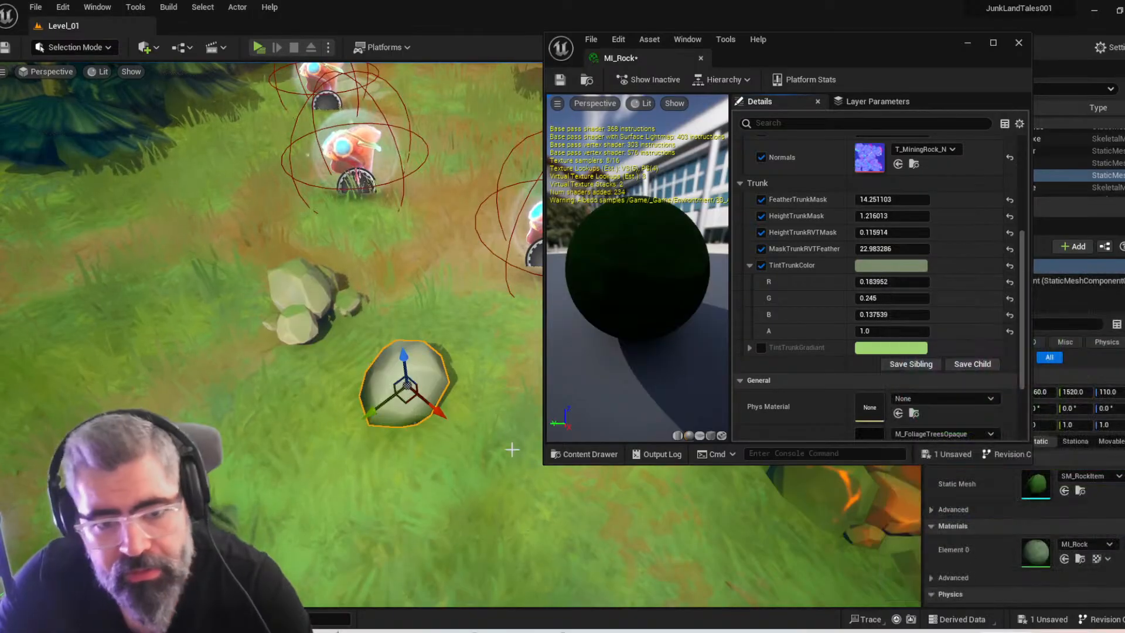
Check the tinted rock item up close and raise it to a Z location of 130
right_click_drag(375, 352, 386, 317)
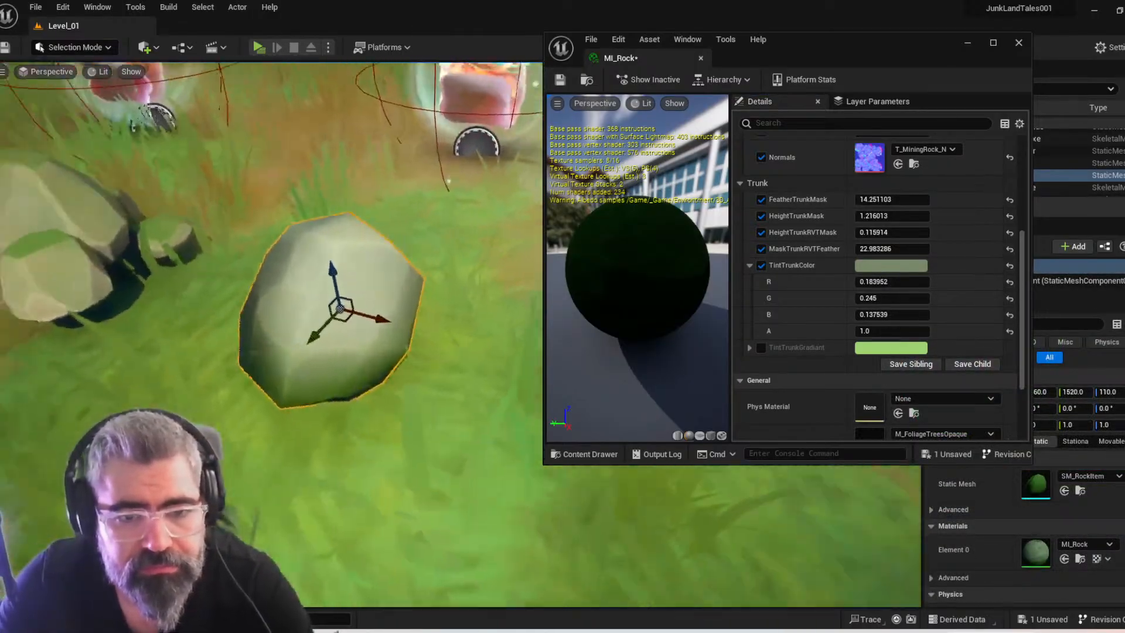
mouse_move(422, 407)
right_mouse_down()
mouse_move(420, 381)
mouse_move(422, 407)
right_mouse_up()
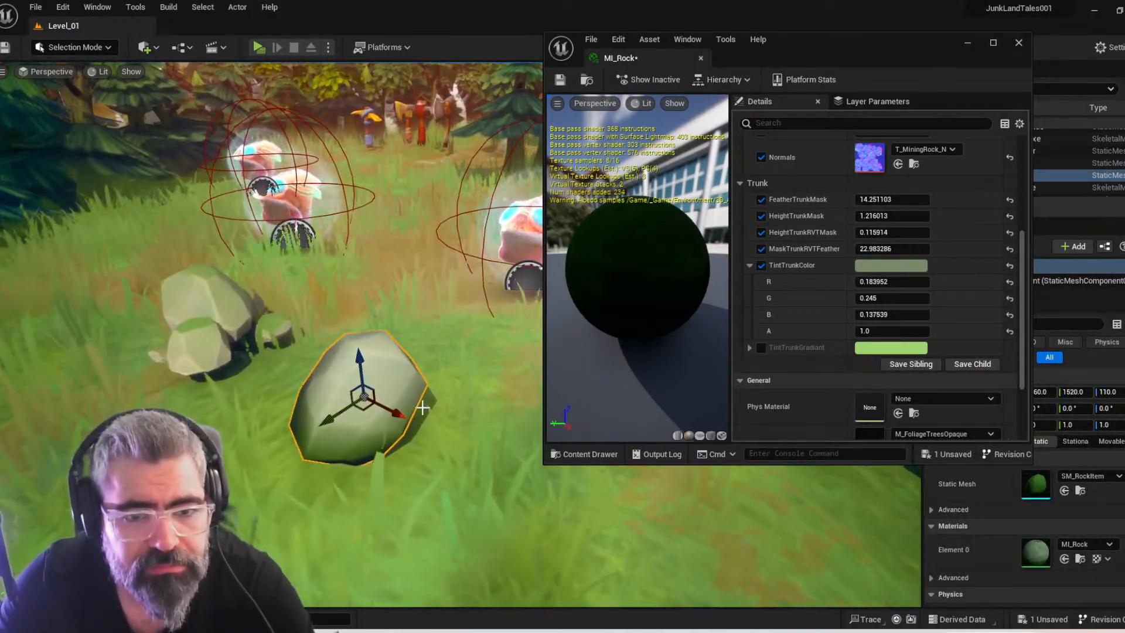
right_click_drag(368, 320, 433, 346)
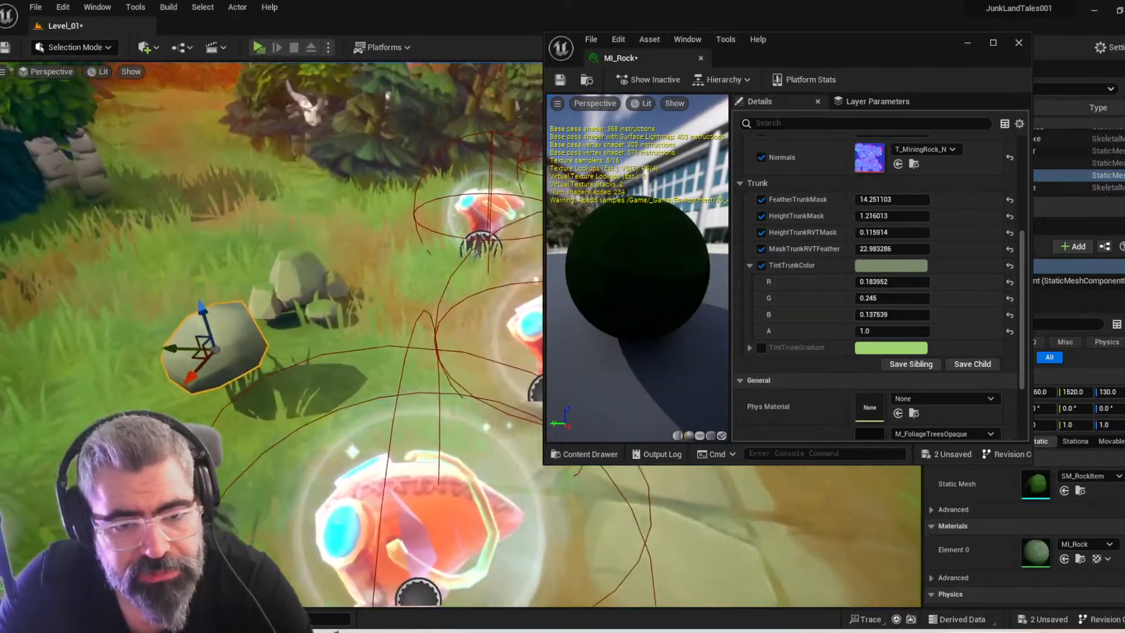
Compare the rock item's colour and shading closely with the mossy rocks beside it
right_click_drag(387, 293, 469, 334)
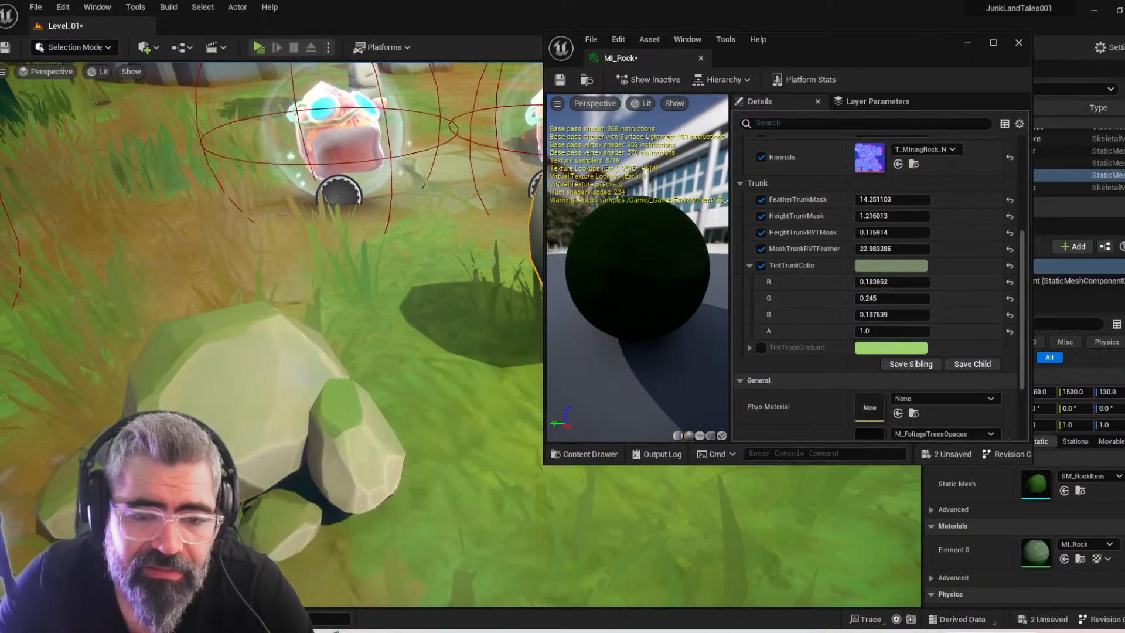
right_click_drag(410, 363, 448, 269)
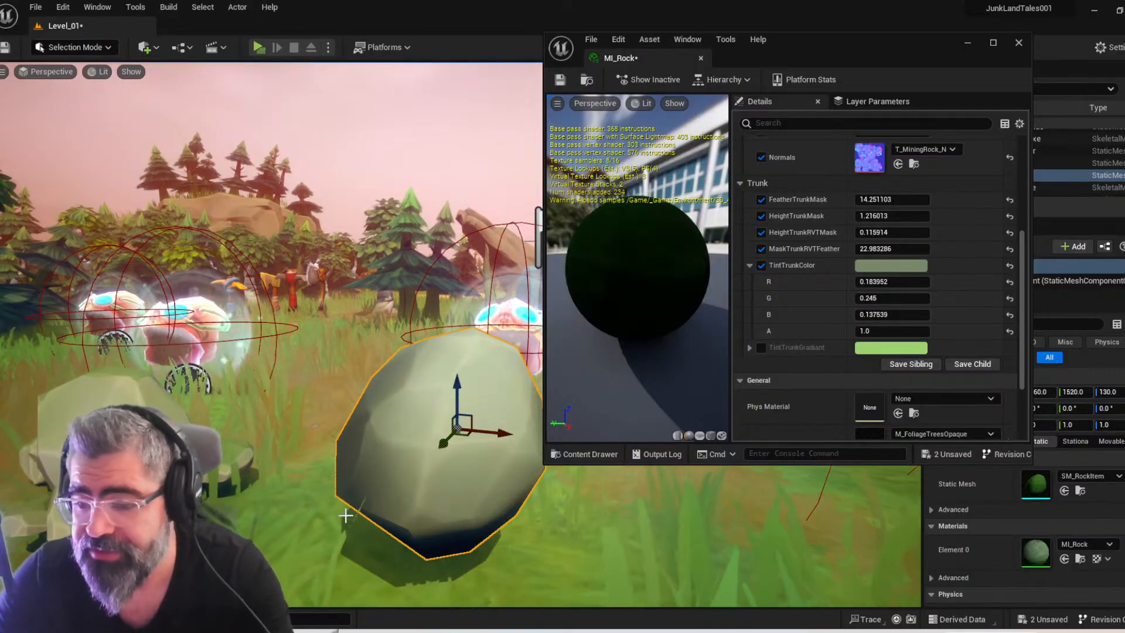
right_click_drag(382, 502, 341, 536)
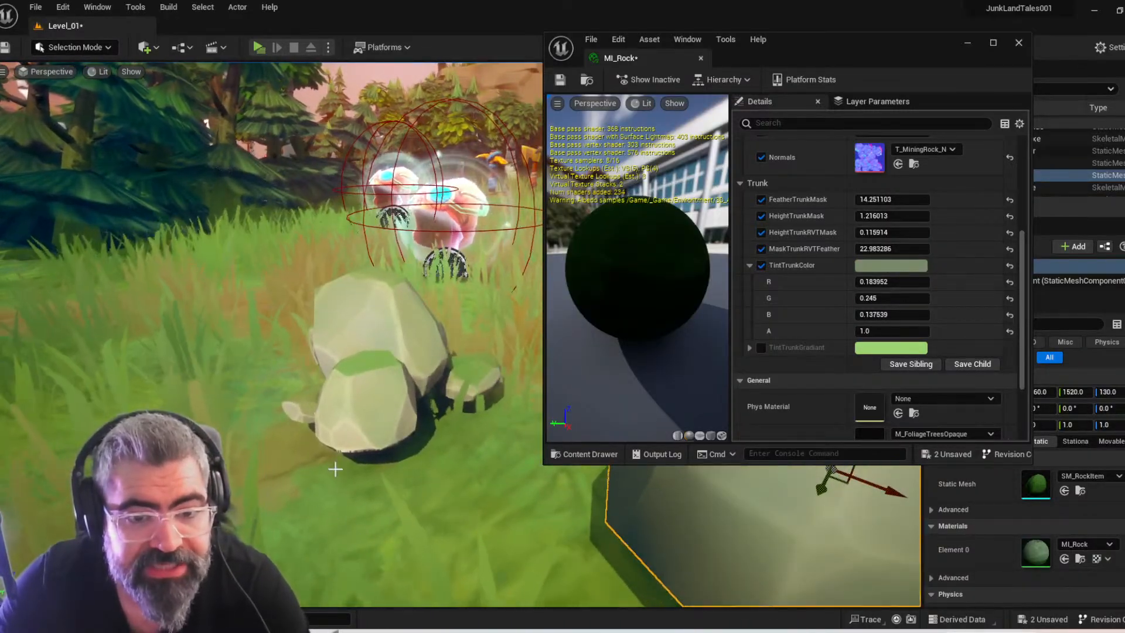
key("f")
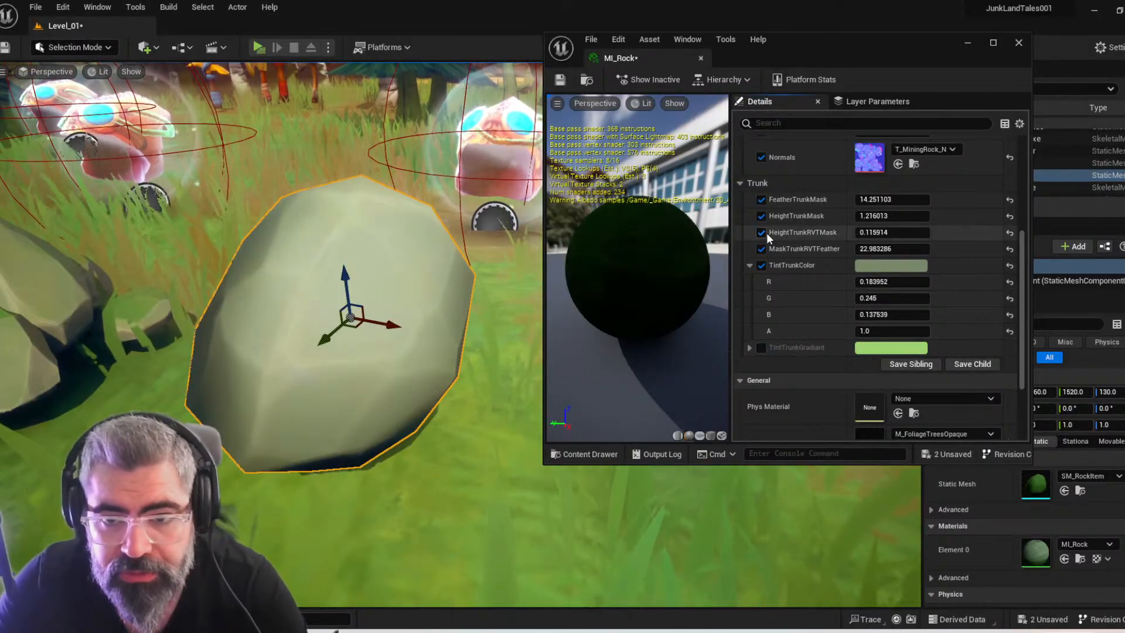
Toggle MaskTrunkRVTFeather off and on, try lowering it to 0.134747, and undo that change
left_click(759, 248)
left_click(760, 248)
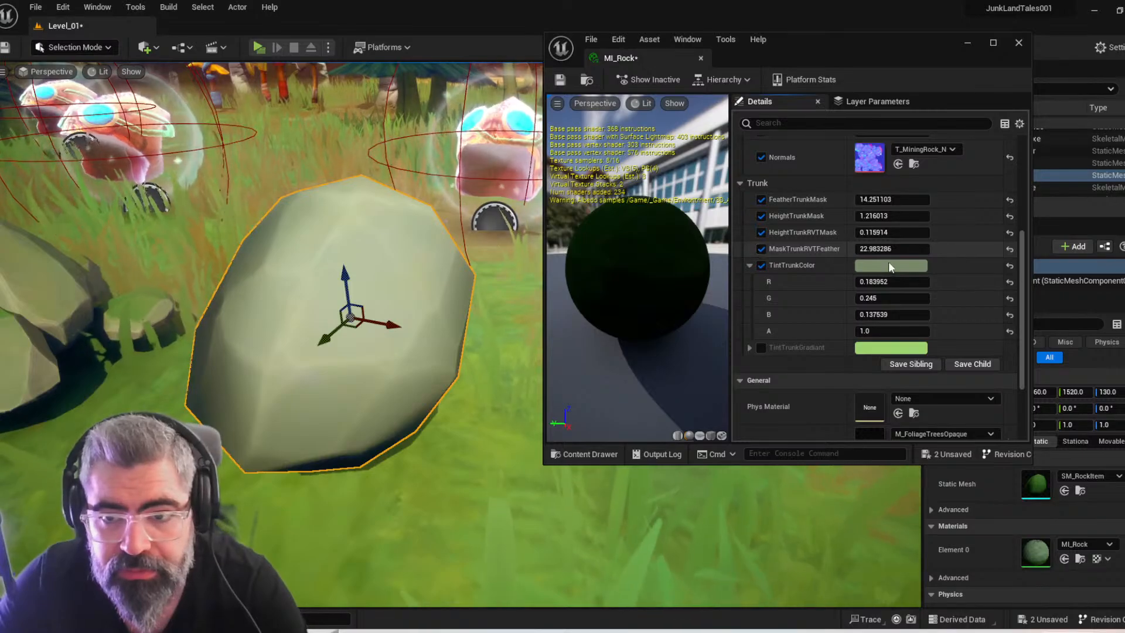
mouse_move(892, 249)
left_mouse_down()
mouse_move(909, 249)
mouse_move(863, 249)
left_mouse_up()
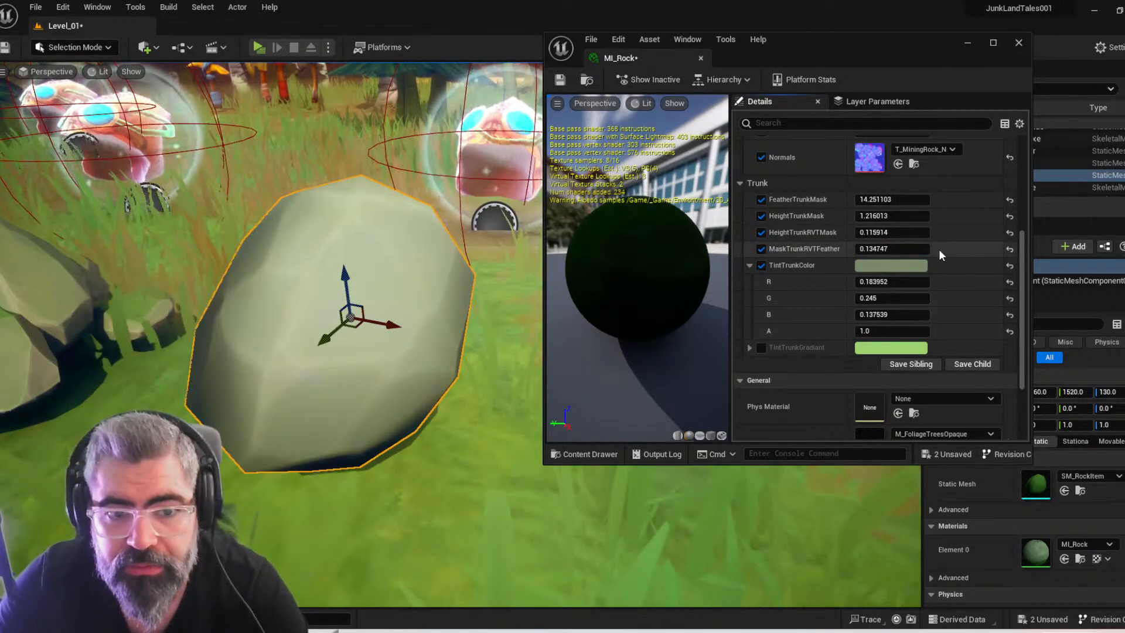
key("ctrl+z")
Set MaskTrunkRVTFeather, HeightTrunkRVTMask, HeightTrunkMask and FeatherTrunkMask to 0 and check the rock item in the level
left_click(897, 247)
type("0")
left_click(877, 233)
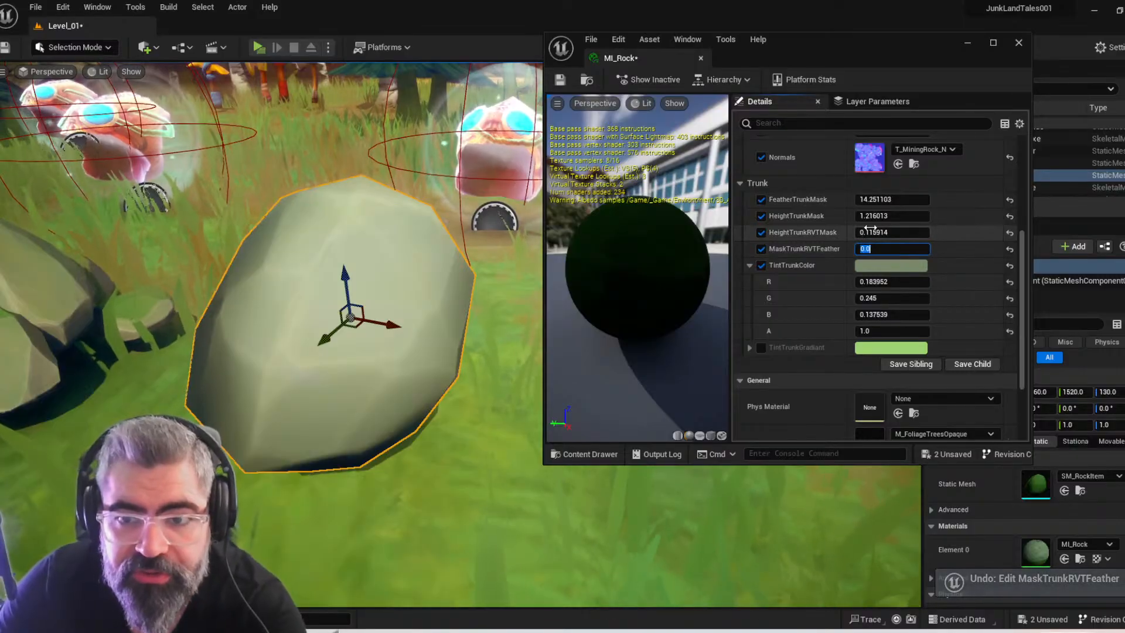
type("0")
left_click(884, 215)
type("0")
left_click(885, 199)
type("0")
key("Return")
left_click_drag(345, 284, 314, 289)
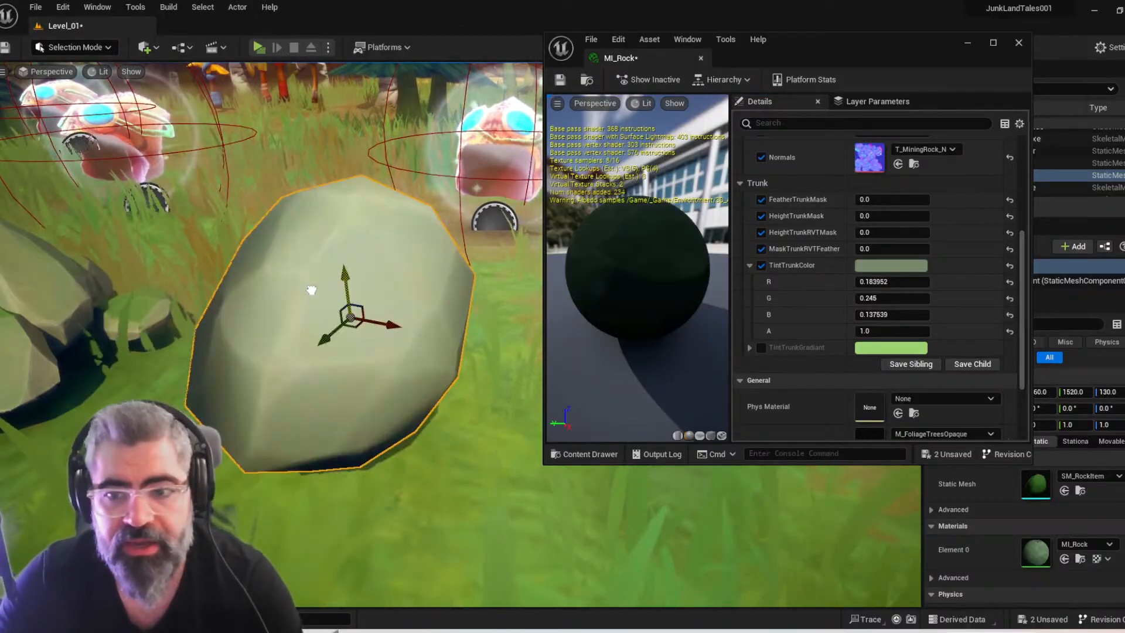
right_click_drag(280, 382, 278, 387)
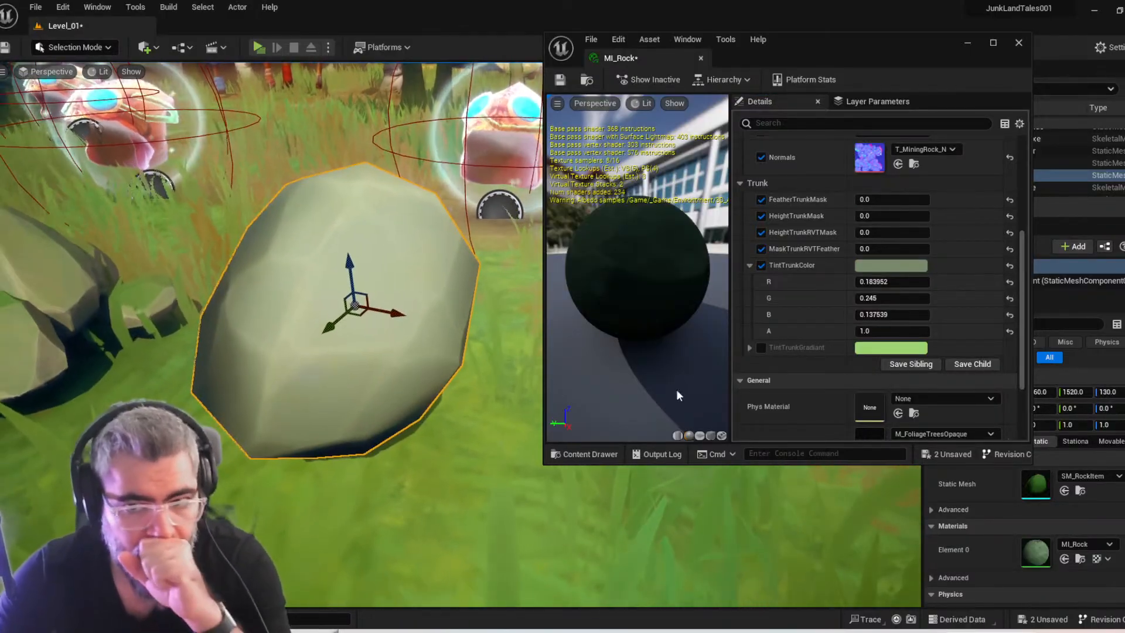
Try different R and G values for TintTrunkColor and undo the edits
mouse_move(897, 281)
left_mouse_down()
mouse_move(861, 281)
mouse_move(903, 283)
mouse_move(883, 299)
mouse_move(903, 298)
left_mouse_up()
key("ctrl+z")
key("ctrl+z")
key("ctrl+z")
Test TintTrunkColor hues of 120, 100, 77 and 85 in the colour picker and settle on a hue of 87
left_click(887, 266)
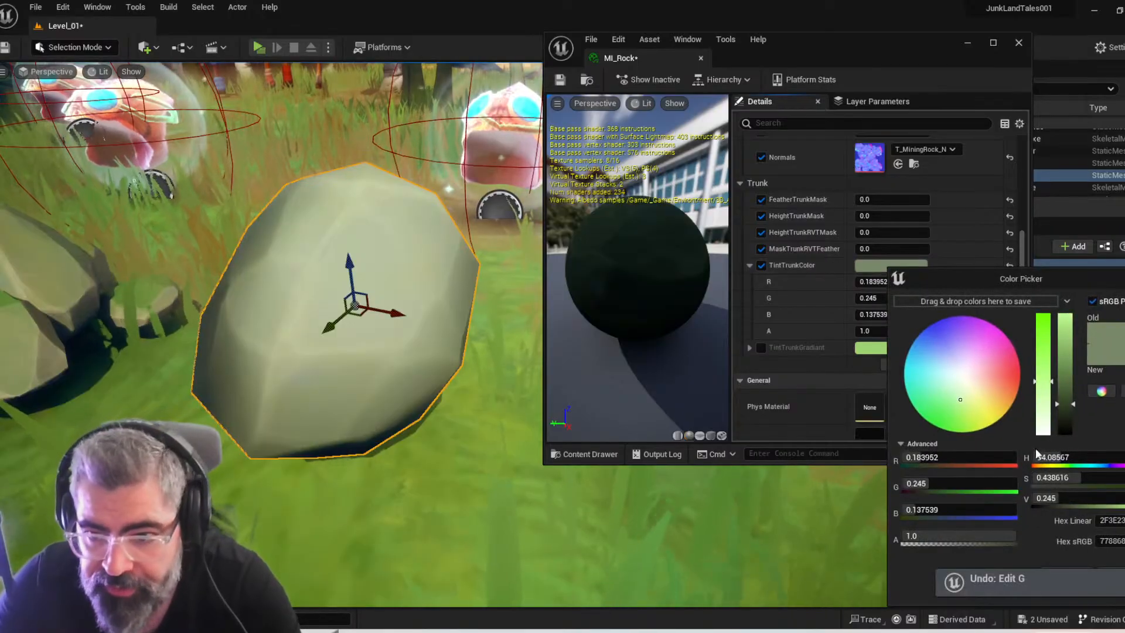
left_click(1058, 458)
type("120")
key("Return")
type("100")
key("Return")
type("77")
key("Return")
type("85")
key("Return")
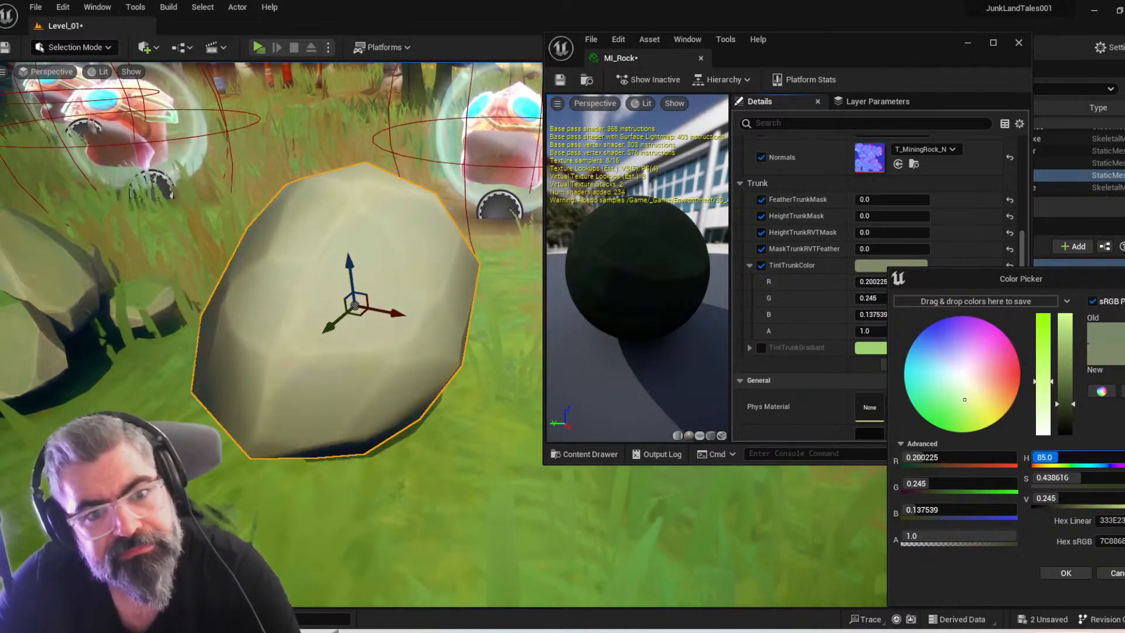
type("87")
key("Return")
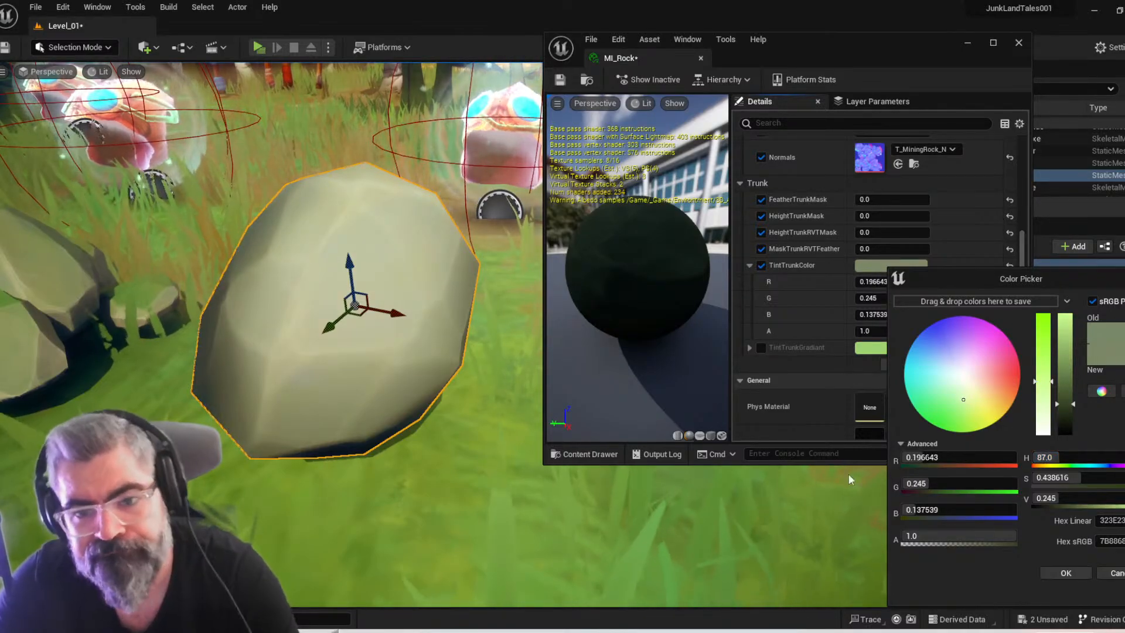
Inspect the retinted rock item from close up and from a distance, and accept the new trunk colour
mouse_move(420, 401)
right_mouse_down()
mouse_move(421, 421)
mouse_move(434, 410)
mouse_move(504, 410)
mouse_move(381, 416)
mouse_move(421, 446)
mouse_move(428, 419)
right_mouse_up()
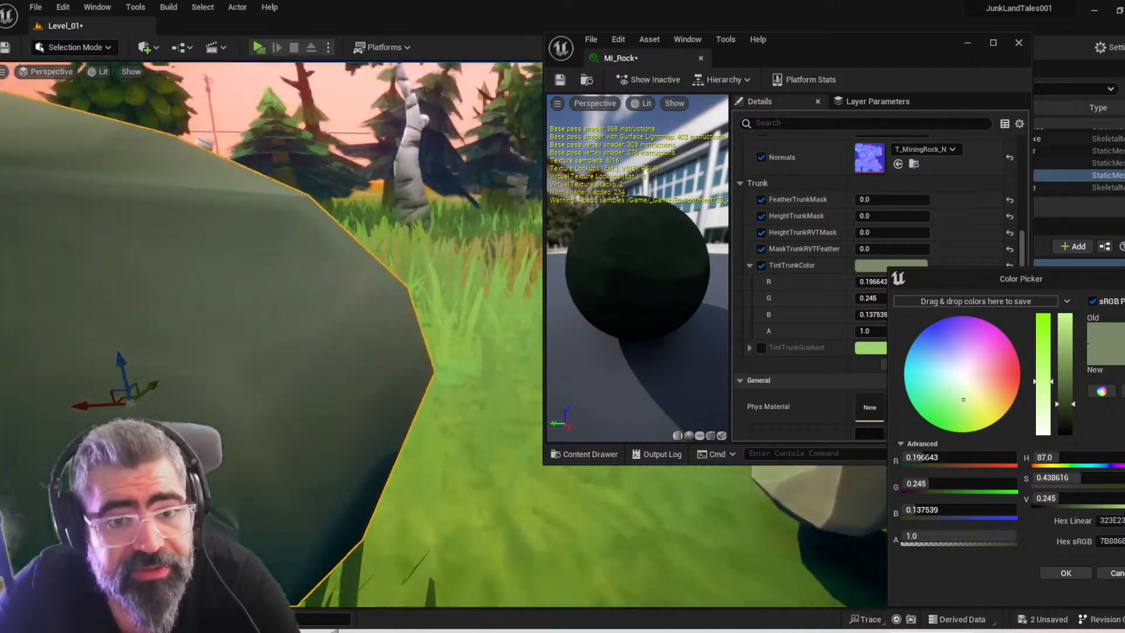
right_click_drag(410, 340, 439, 430)
right_click_drag(203, 309, 422, 378)
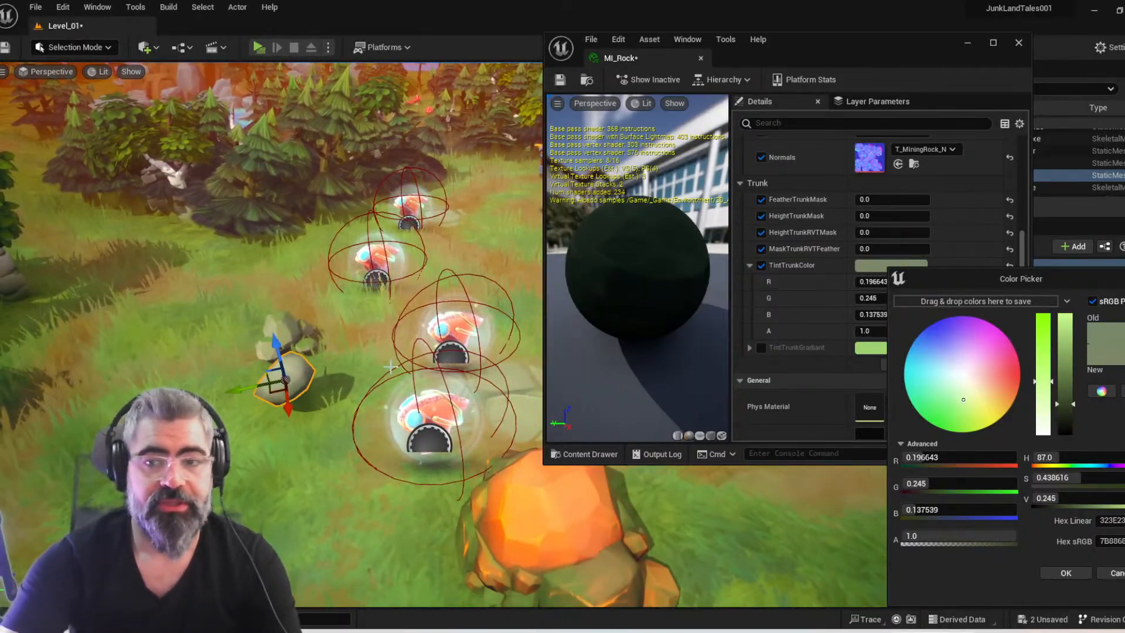
left_click(1052, 571)
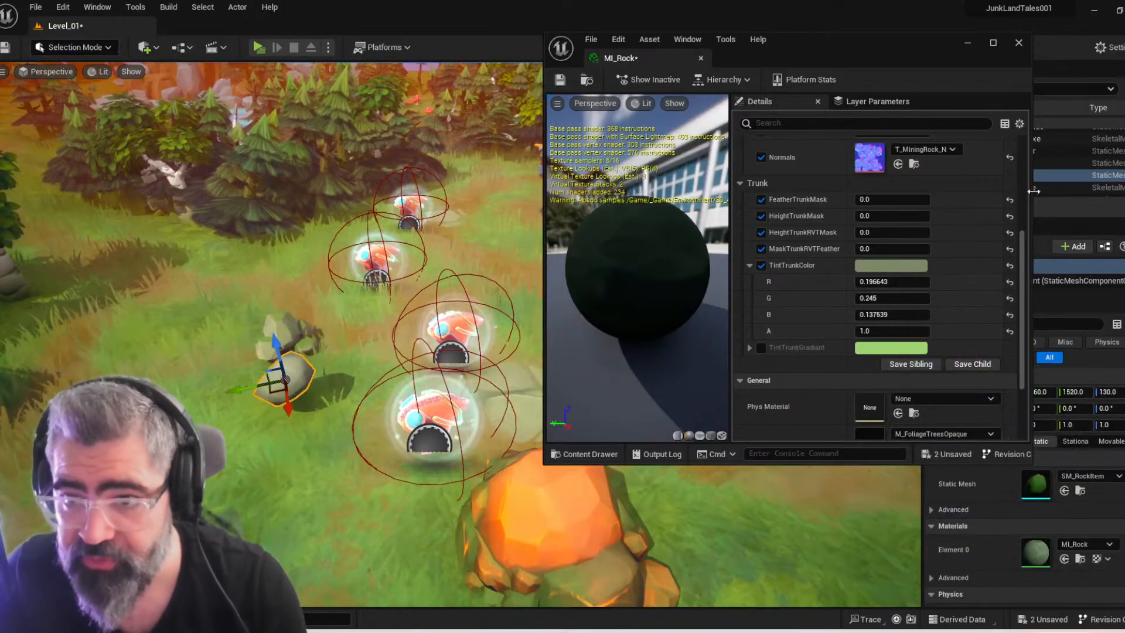
Close the MI_Rock material instance and save both Level_01 and MI_Rock
left_click(1018, 42)
key("ctrl+space")
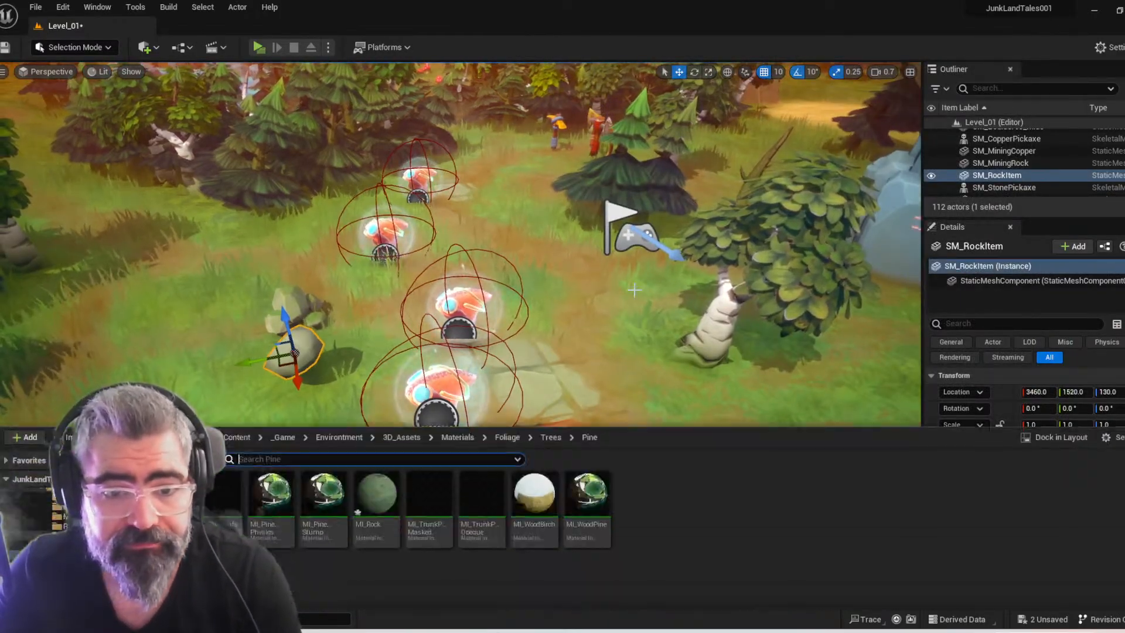
key("ctrl+shift+s")
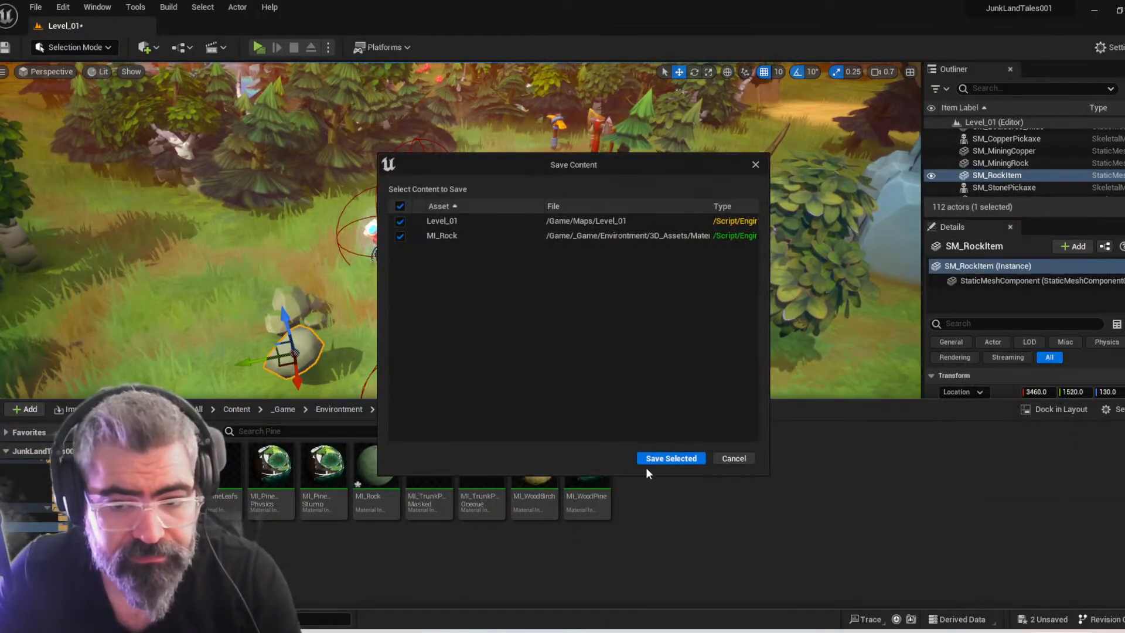
left_click(656, 462)
Delete the SM_RockItem instance from the level and bring up the Content Drawer
right_click_drag(627, 317, 673, 317)
key("Delete")
mouse_move(399, 433)
right_mouse_down()
mouse_move(410, 469)
mouse_move(363, 475)
mouse_move(370, 435)
mouse_move(381, 435)
right_mouse_up()
key("ctrl+space")
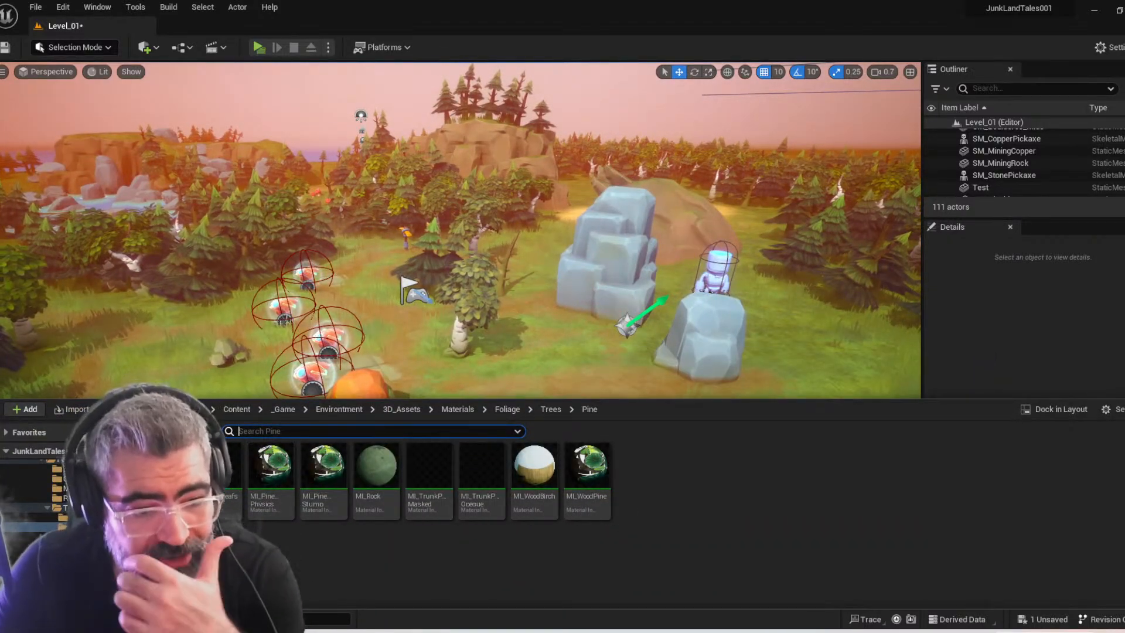
mouse_move(436, 254)
right_mouse_down()
mouse_move(436, 239)
mouse_move(436, 254)
right_mouse_up()
key("ctrl+space")
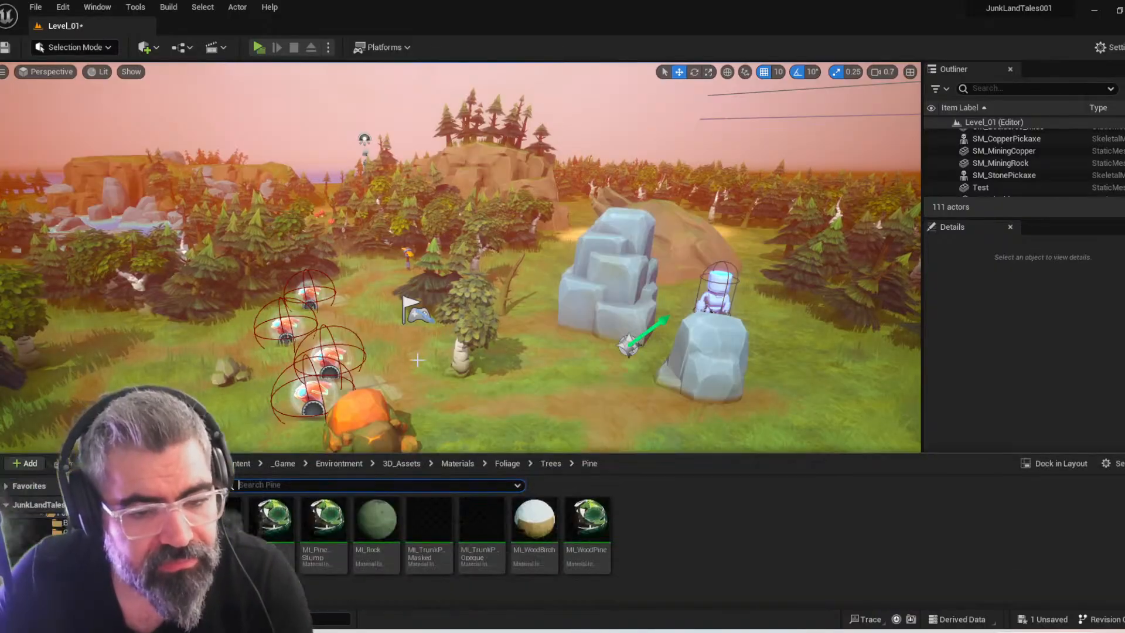
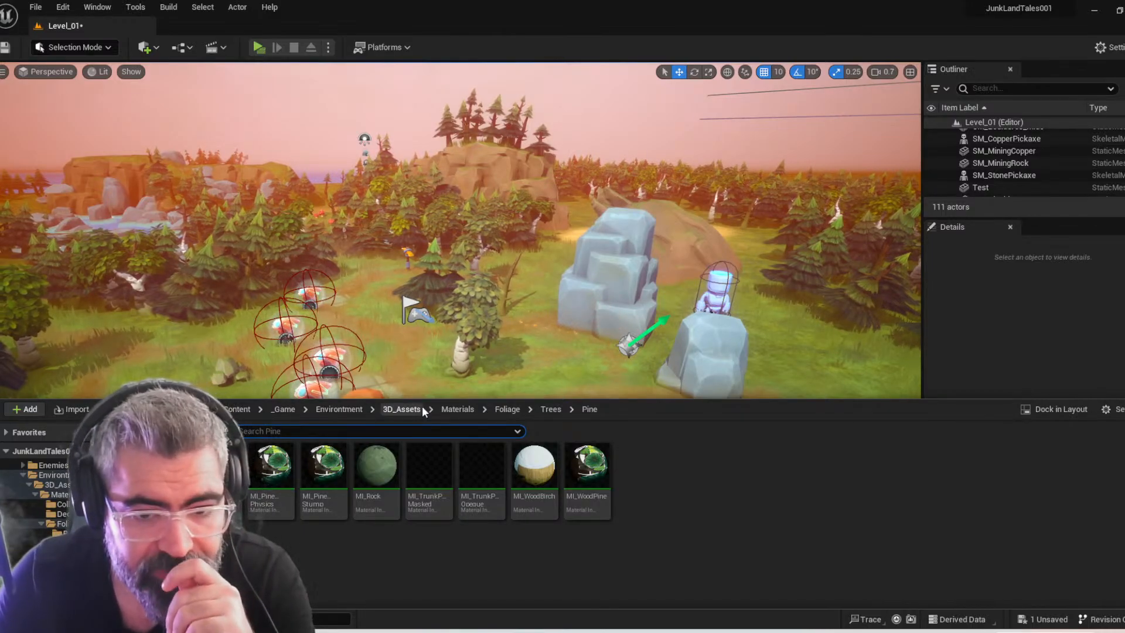
Open the DA_Rock data asset from the _Game/Inventory/Item folder and dock its editor beside the level
left_click(285, 410)
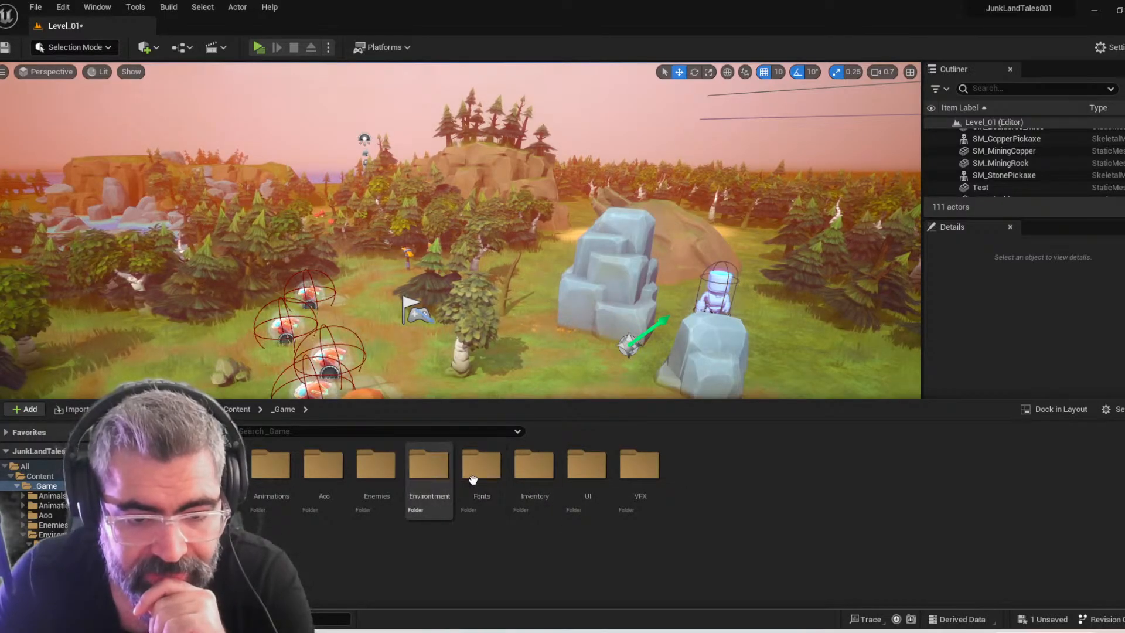
double_click(525, 496)
double_click(276, 480)
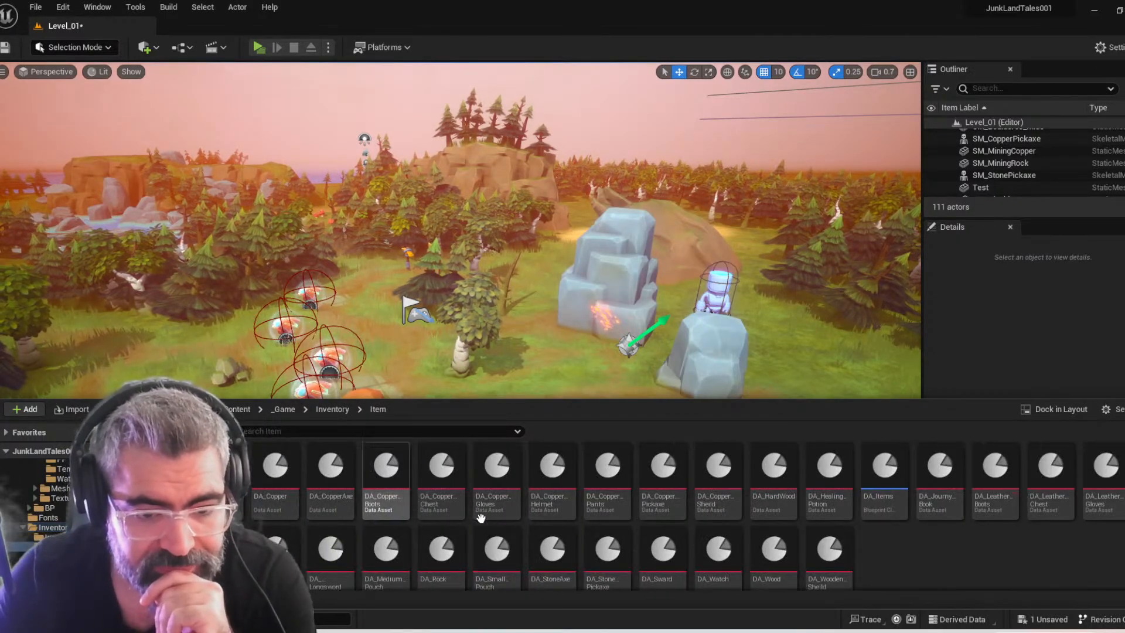
scroll(886, 555, "down", 1)
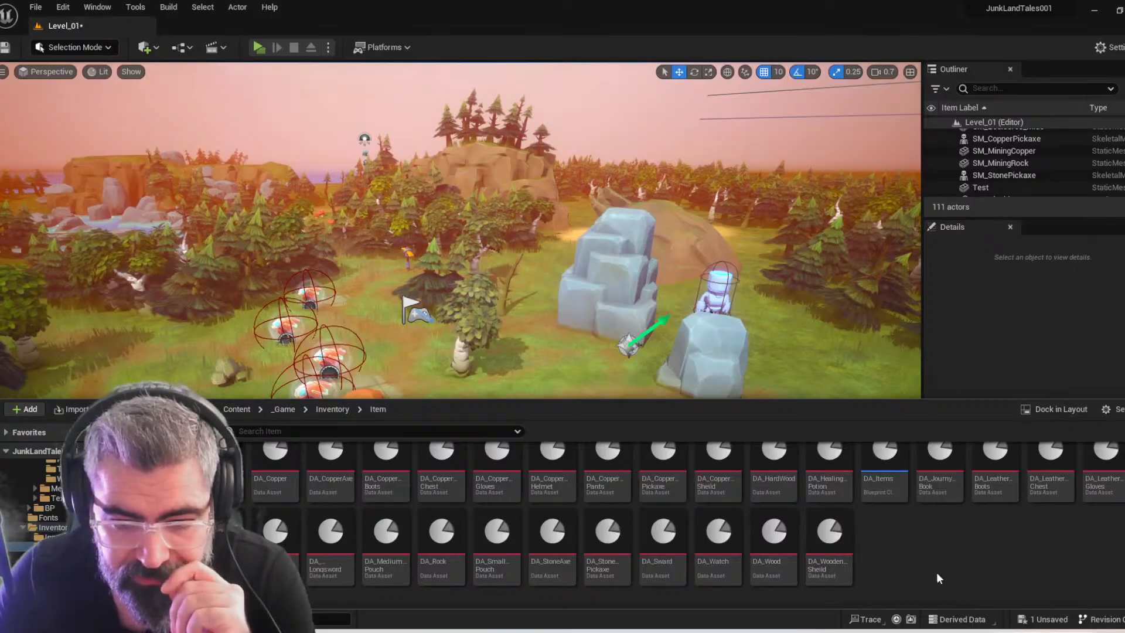
double_click(439, 548)
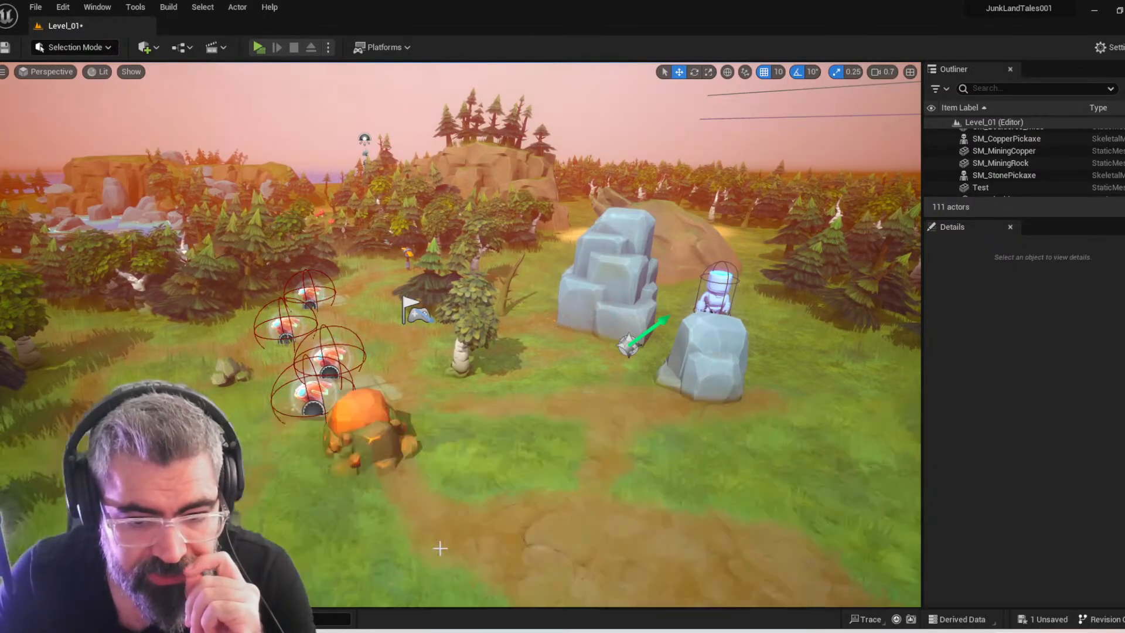
mouse_move(264, 3)
left_mouse_down()
mouse_move(252, 12)
mouse_move(272, 23)
left_mouse_up()
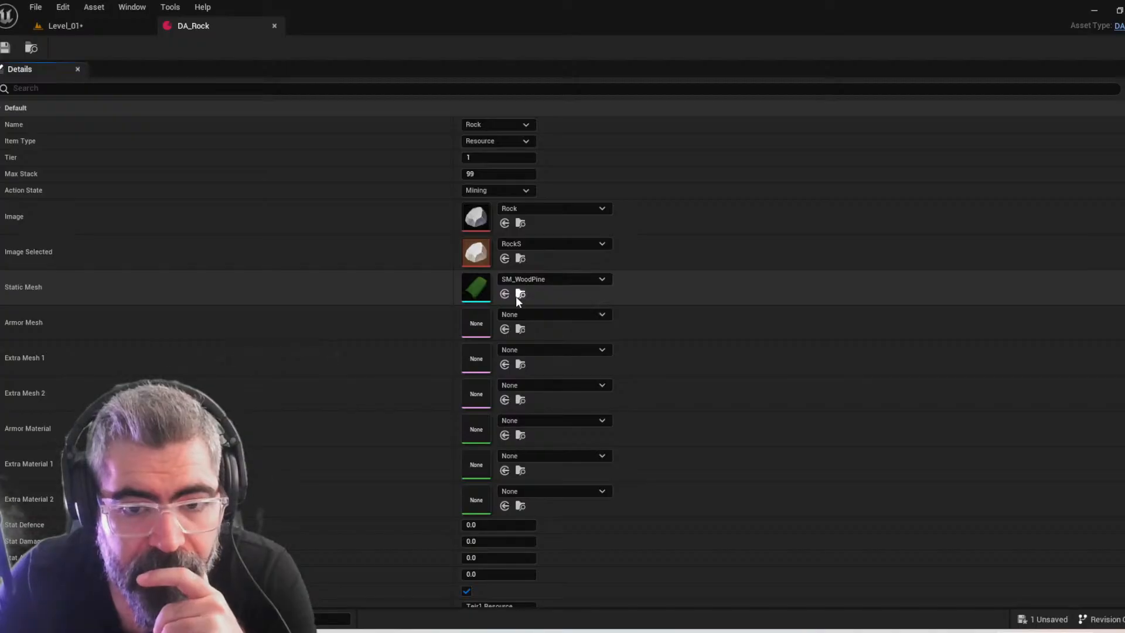
Assign SM_RockItem from the Inventory Meshs folder as the Static Mesh of DA_Rock
left_click(521, 295)
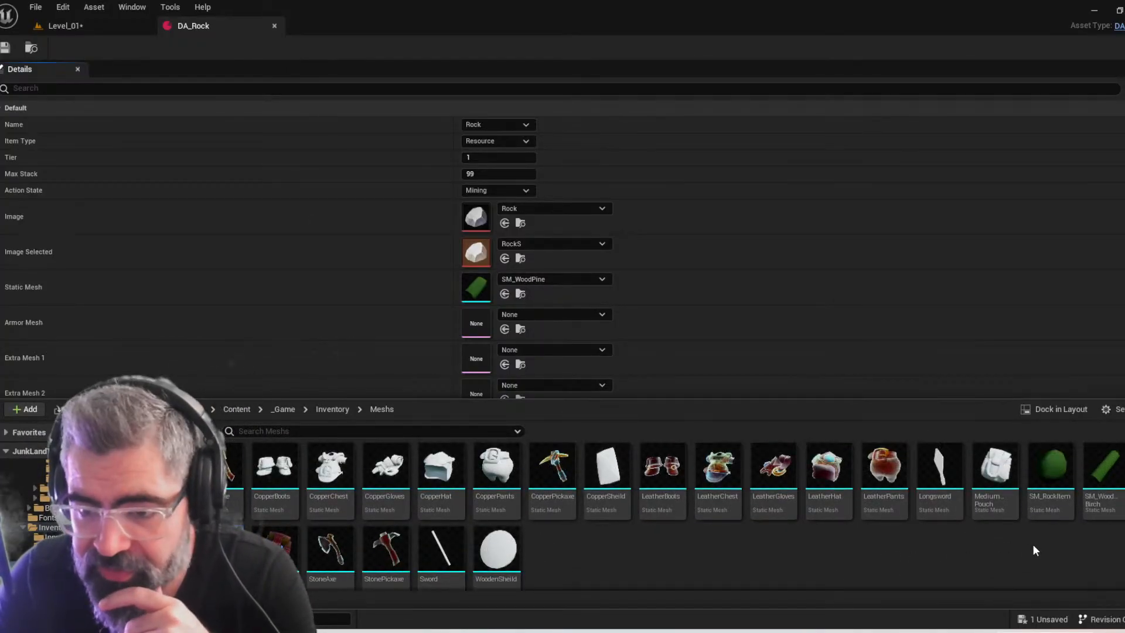
left_click(1053, 472)
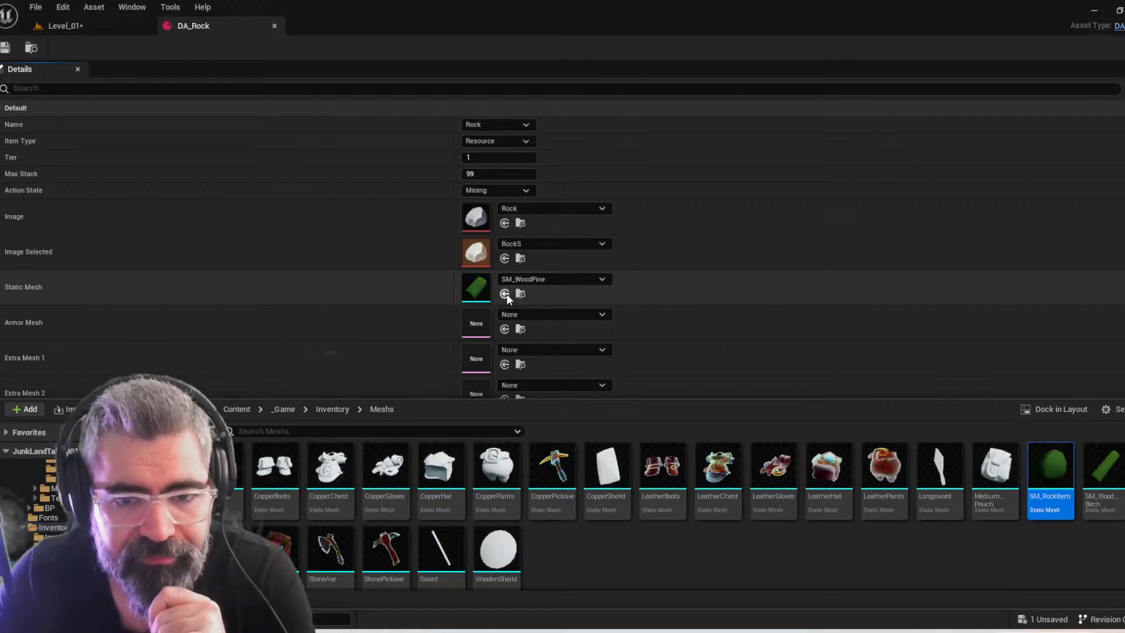
left_click(504, 294)
scroll(645, 369, "down", 2)
scroll(727, 170, "up", 2)
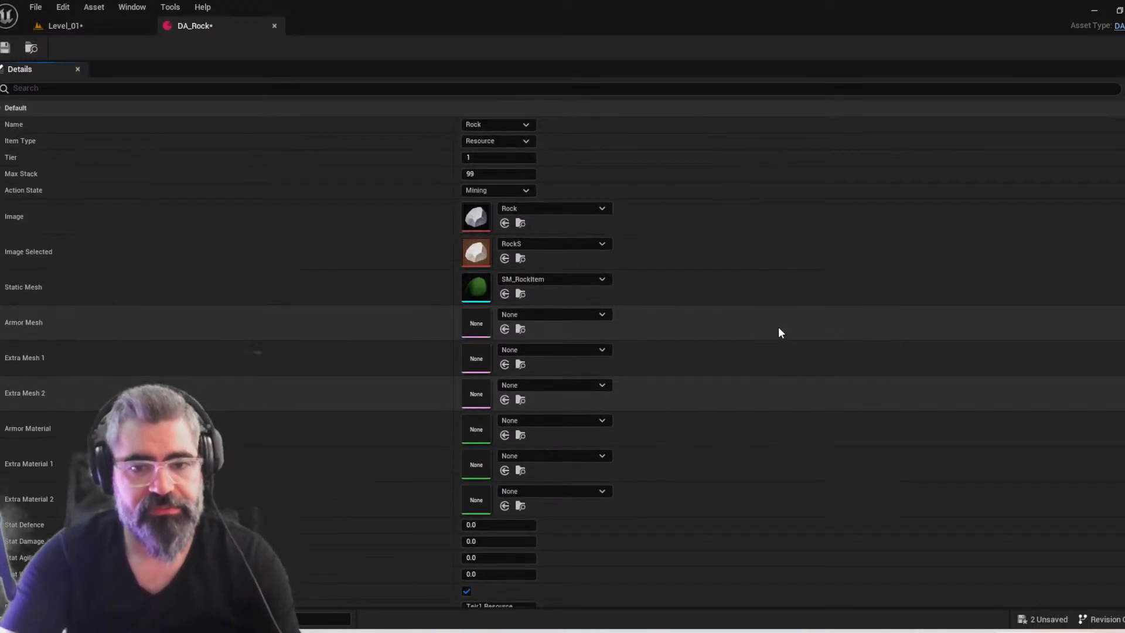
Save all modified assets, including Level_01 and DA_Rock
key("ctrl+space")
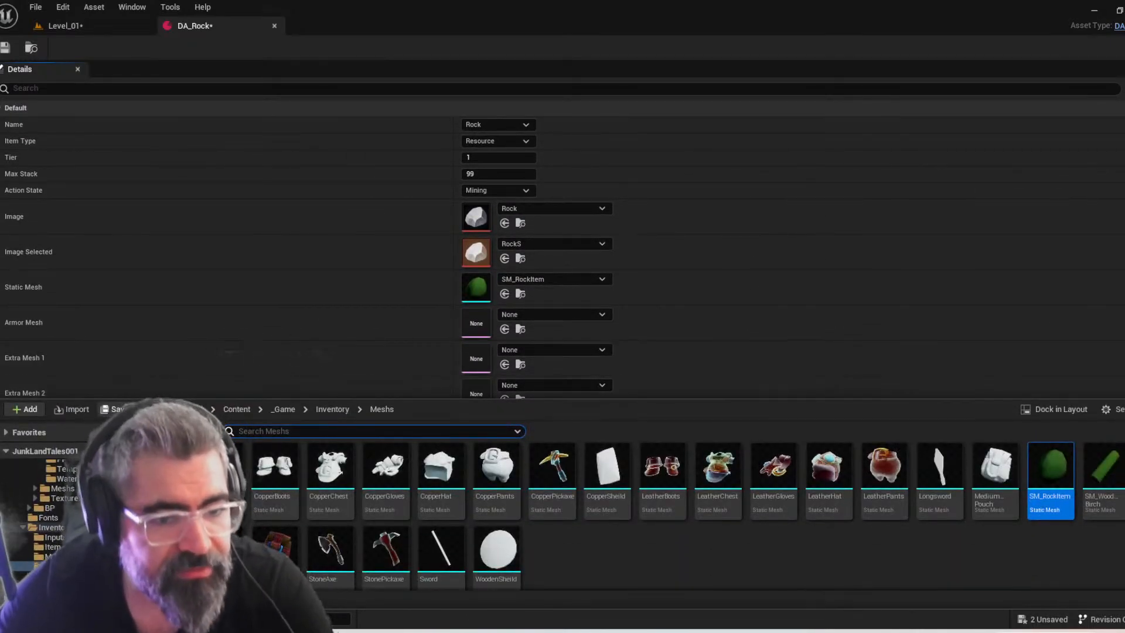
left_click(122, 409)
left_click(669, 458)
right_click_drag(753, 320, 718, 392)
right_click_drag(666, 359, 619, 420)
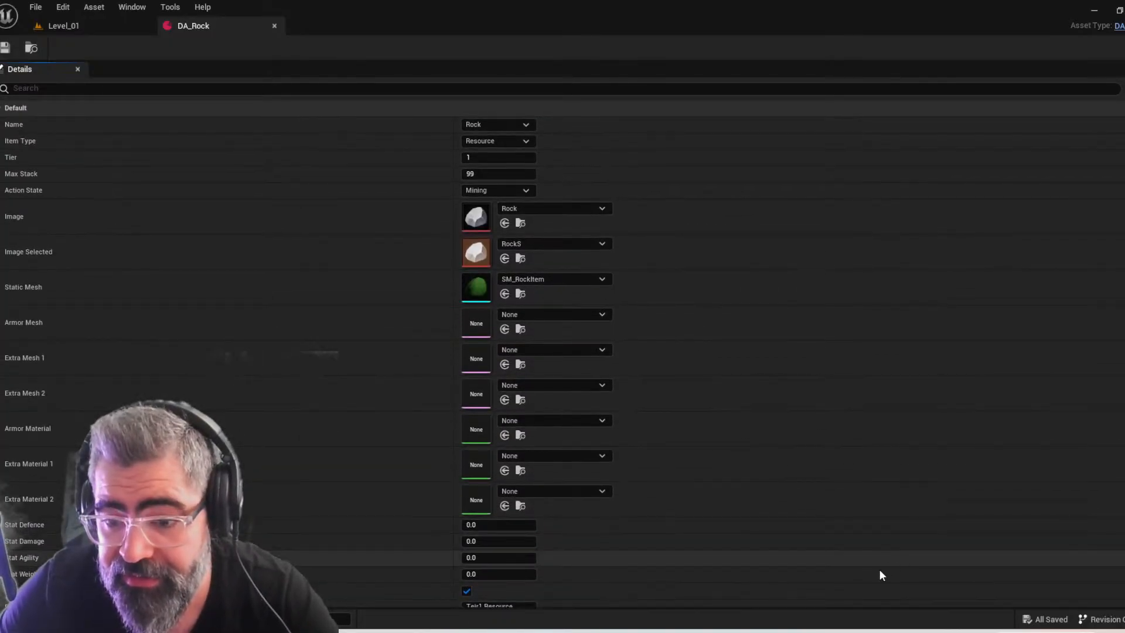
Search the Inventory/Item folder for copper, open the DA_Copper data asset and review its properties
key("ctrl+space")
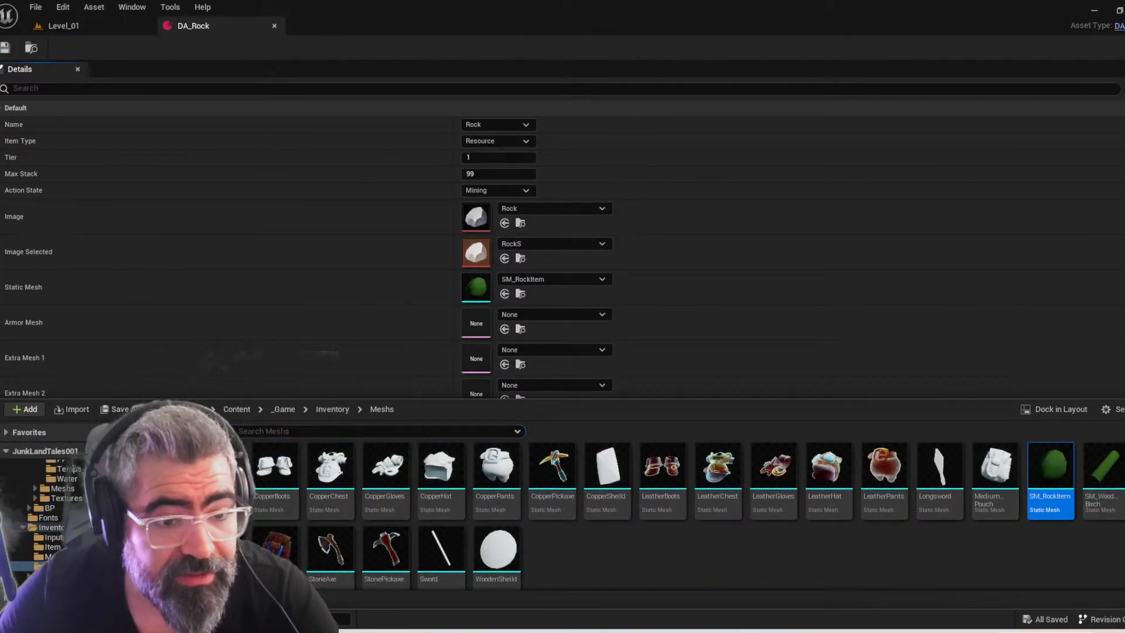
right_click_drag(869, 354, 869, 346)
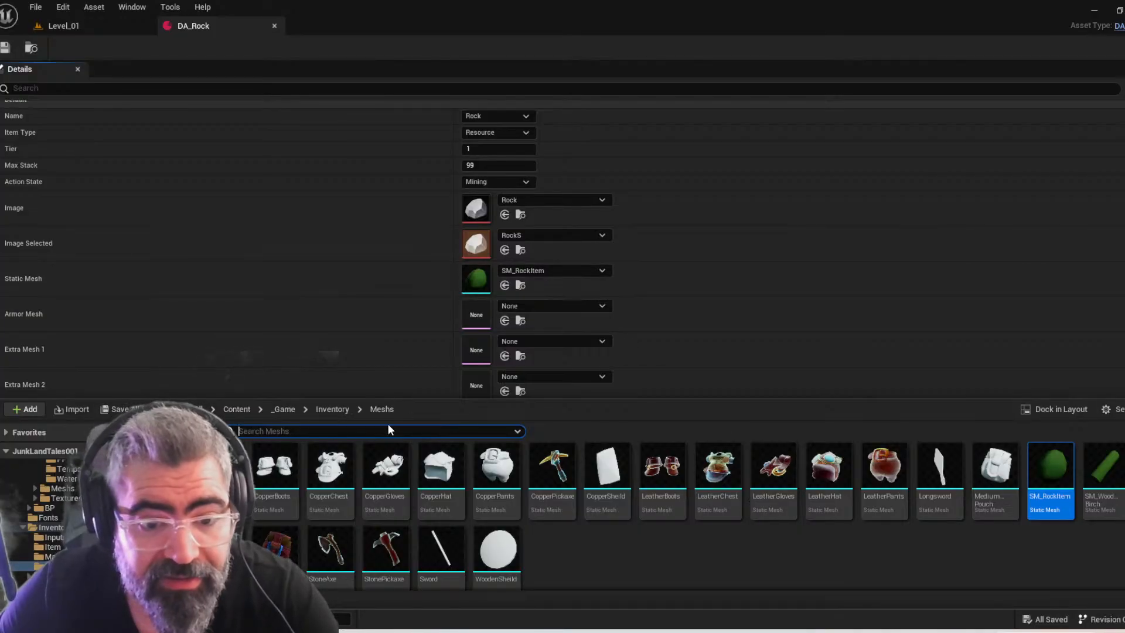
left_click(327, 408)
double_click(270, 486)
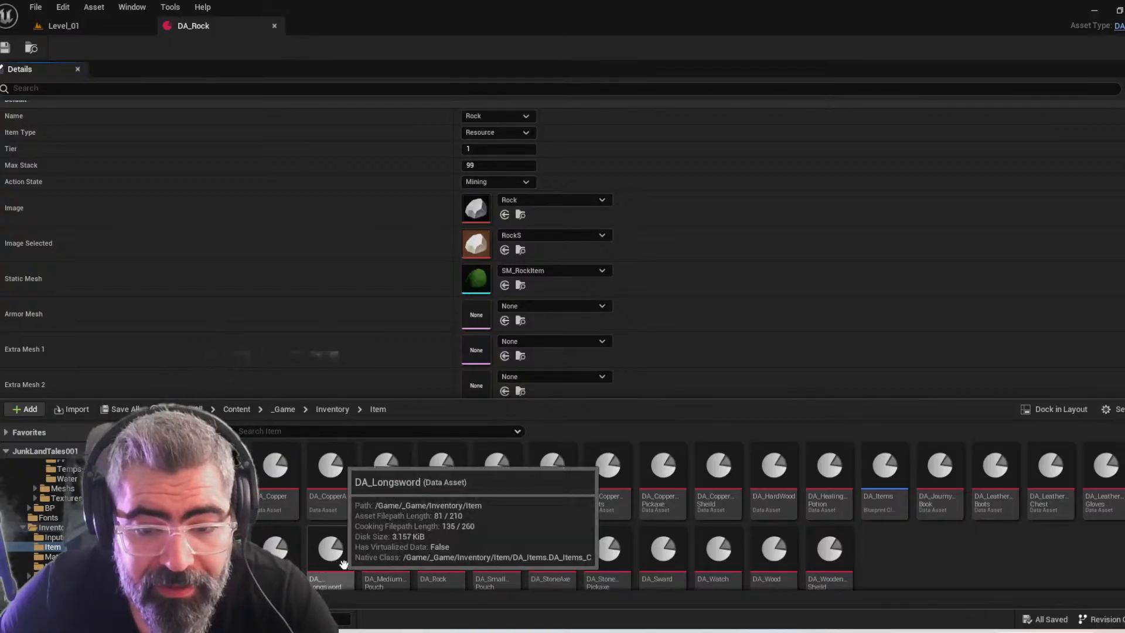
left_click(354, 432)
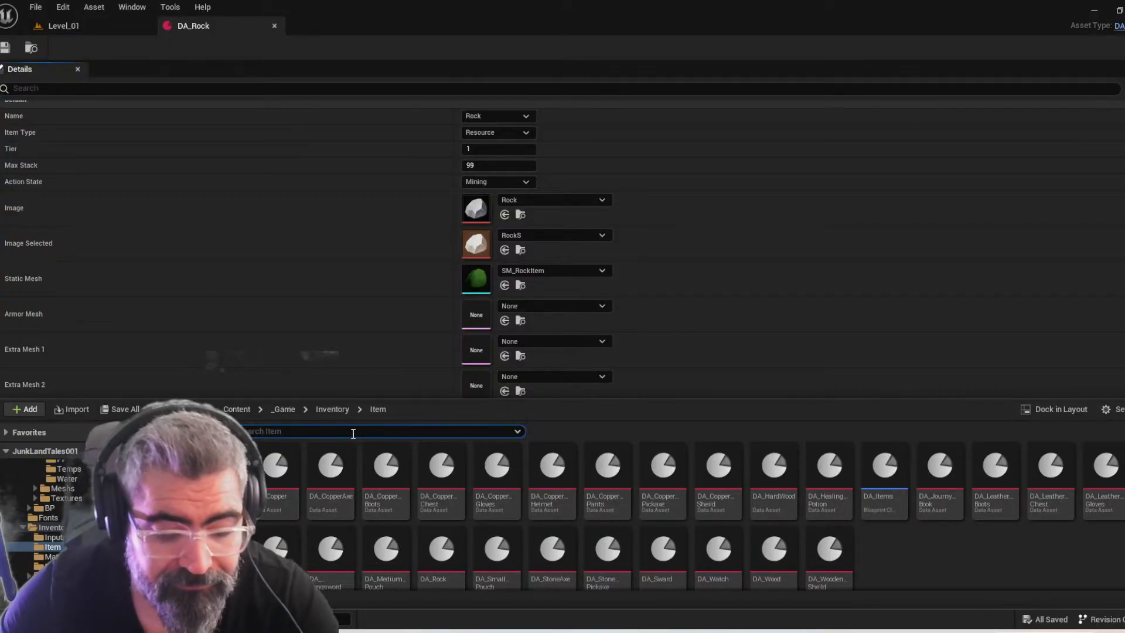
type("copper")
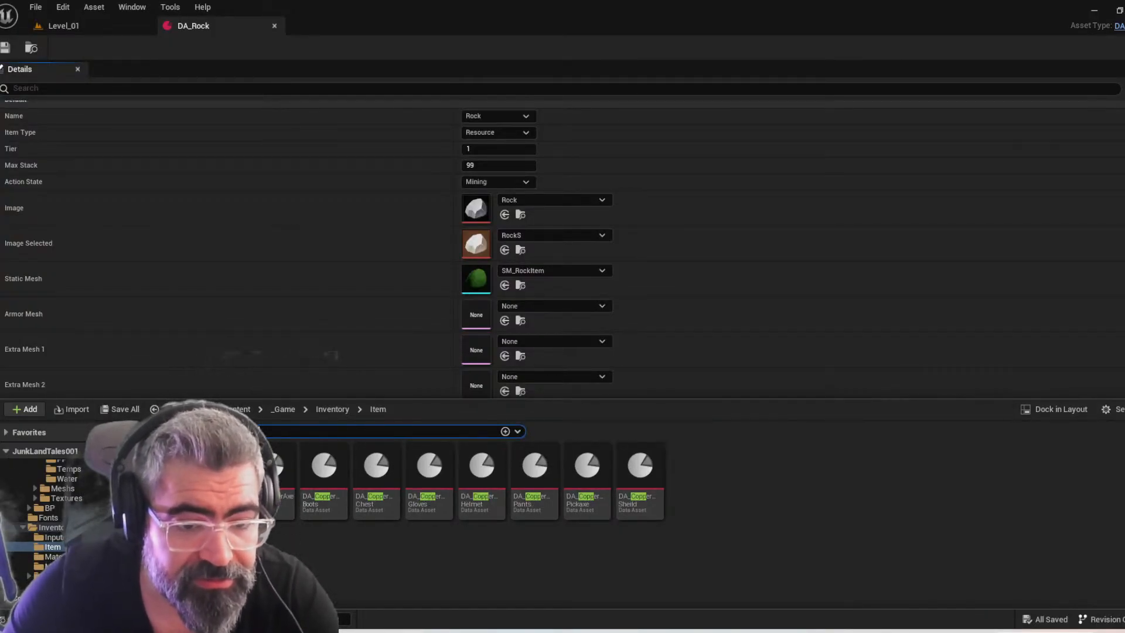
double_click(277, 475)
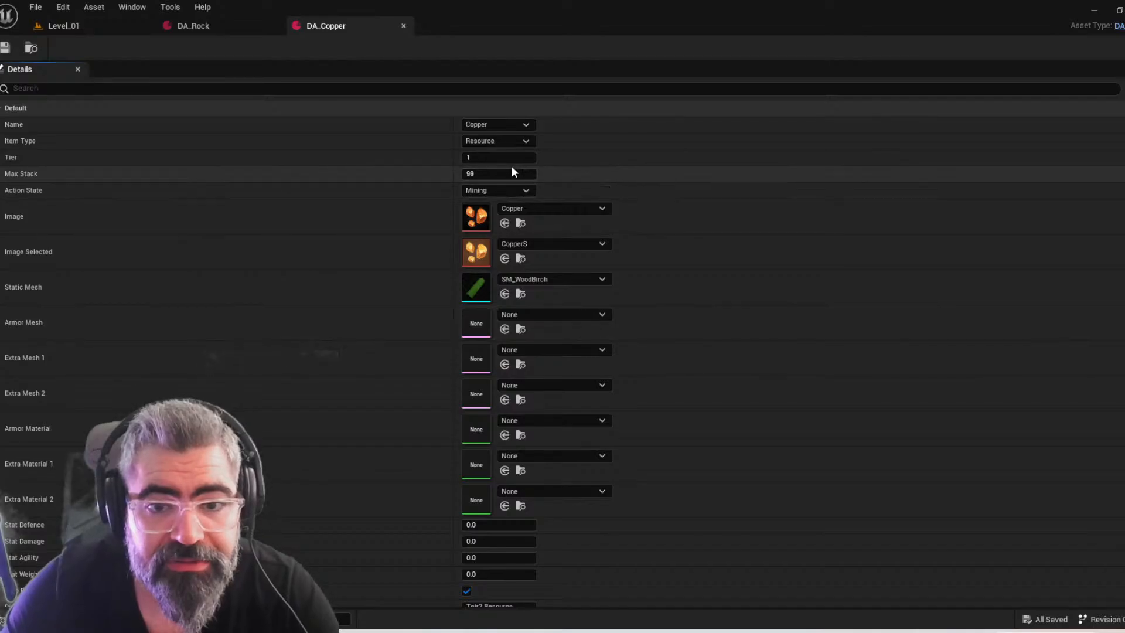
scroll(566, 461, "down", 1)
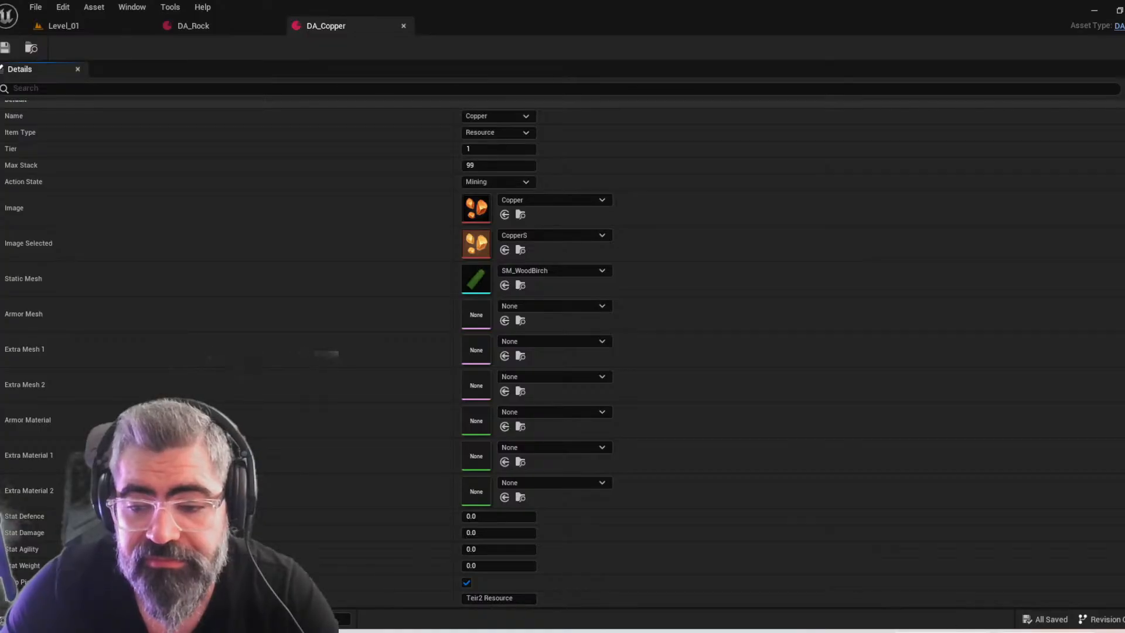
Switch to Maya and set the workspace to Modeling - Standard
left_click(977, 631)
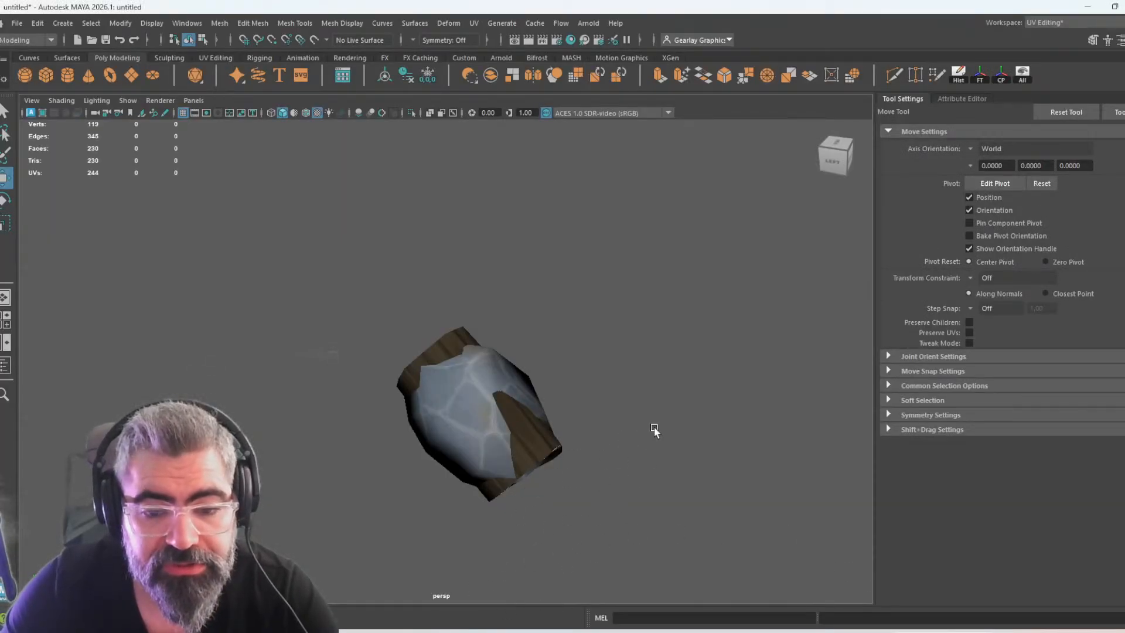
key("ctrl+space")
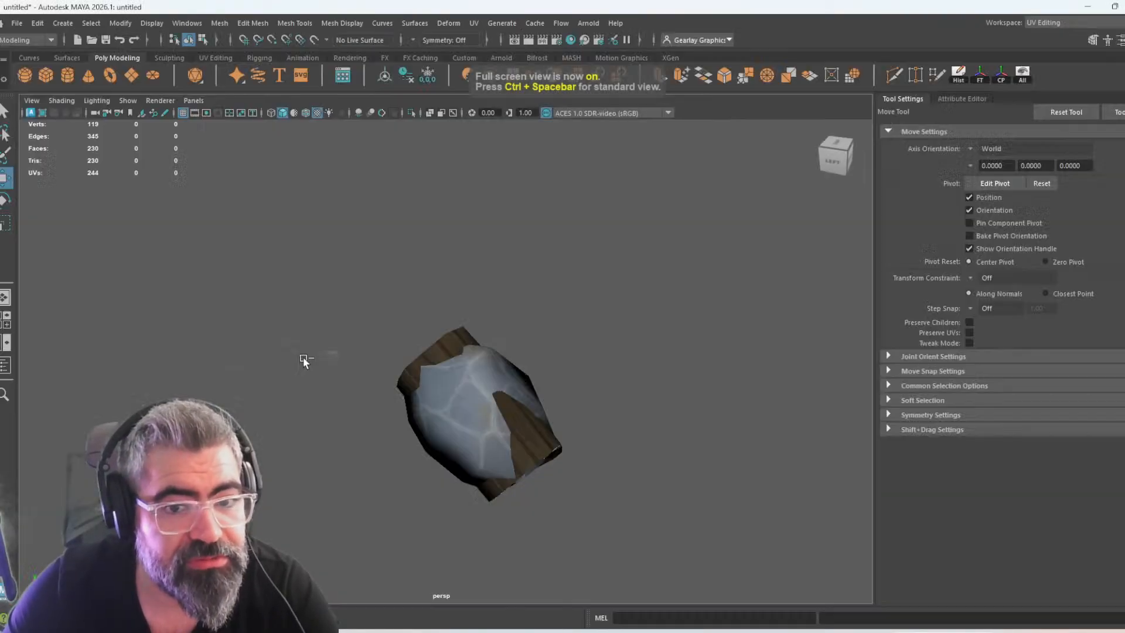
left_click(1088, 23)
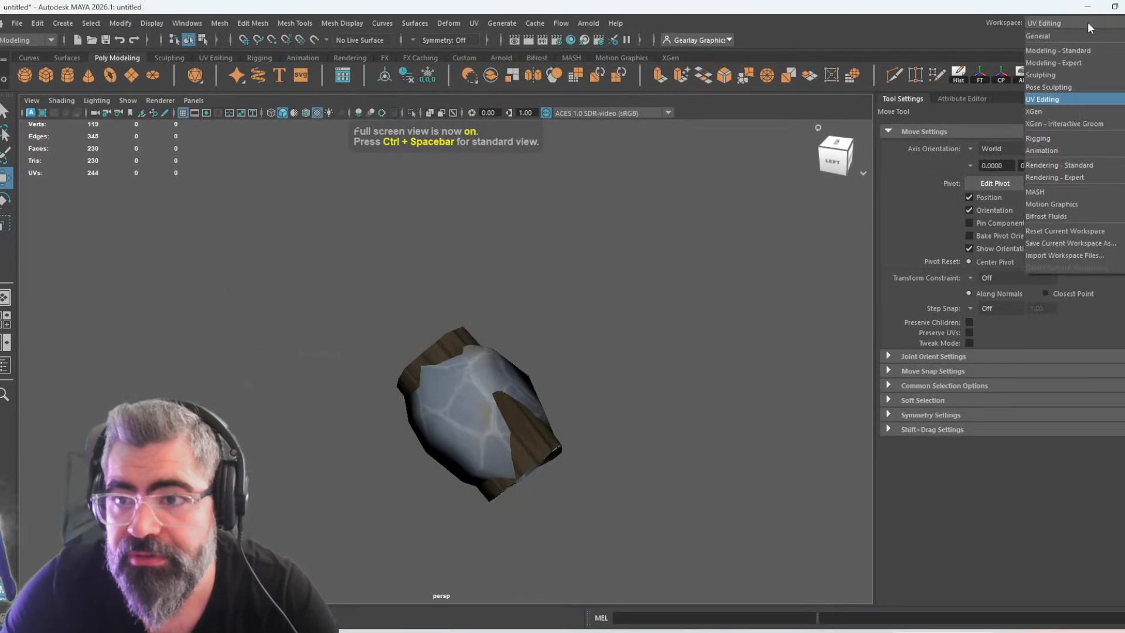
left_click(1066, 51)
Rename the pPlane2 object in the Outliner as pPlane2ss_
left_click(76, 187)
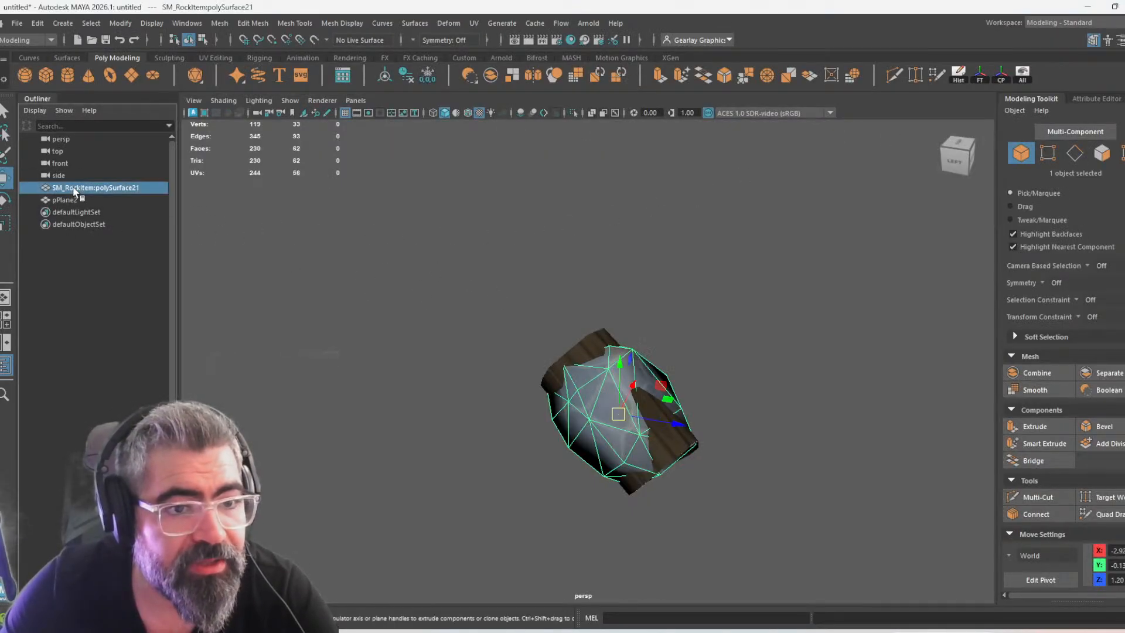
left_click(76, 200)
double_click(88, 200)
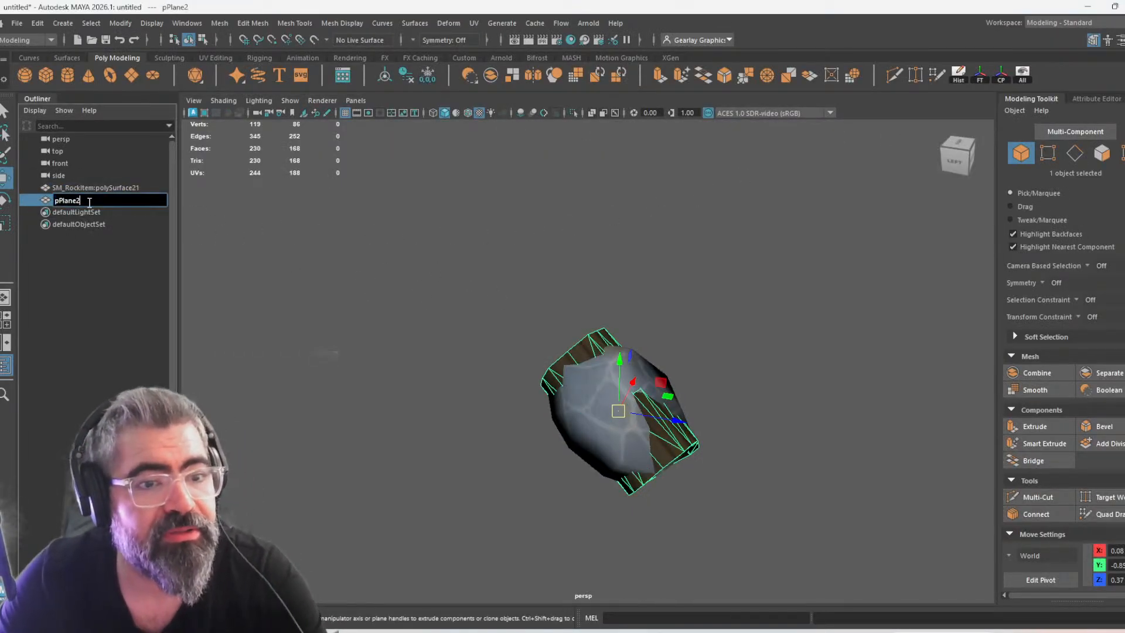
type("ss_")
key("Return")
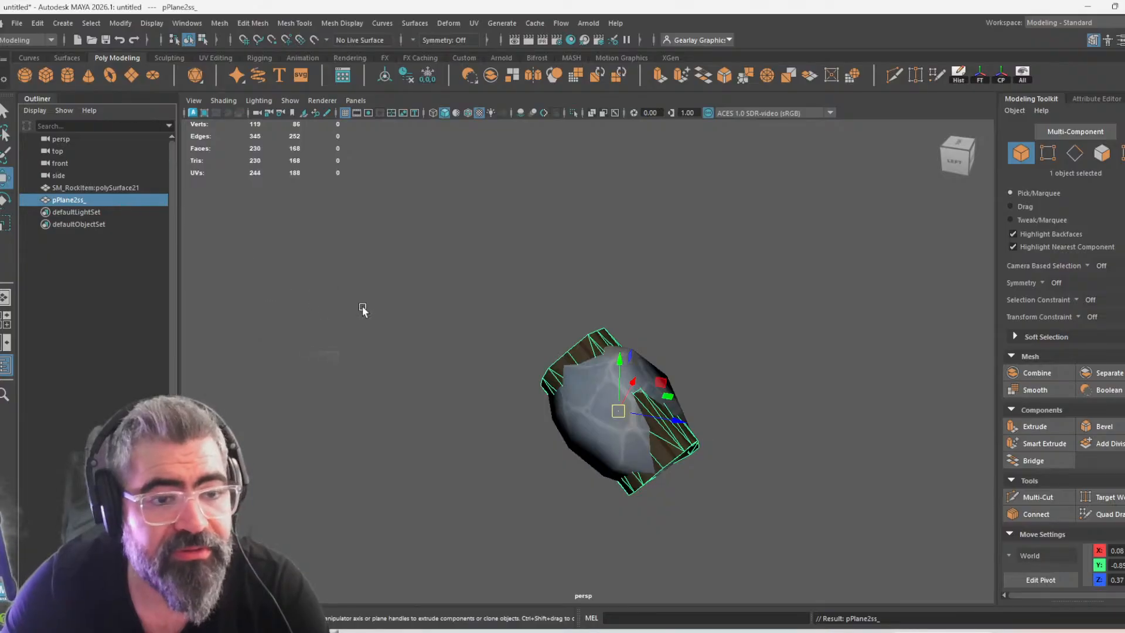
Switch to File Explorer and open the MiningCopper folder inside OBJs
key("alt+Tab")
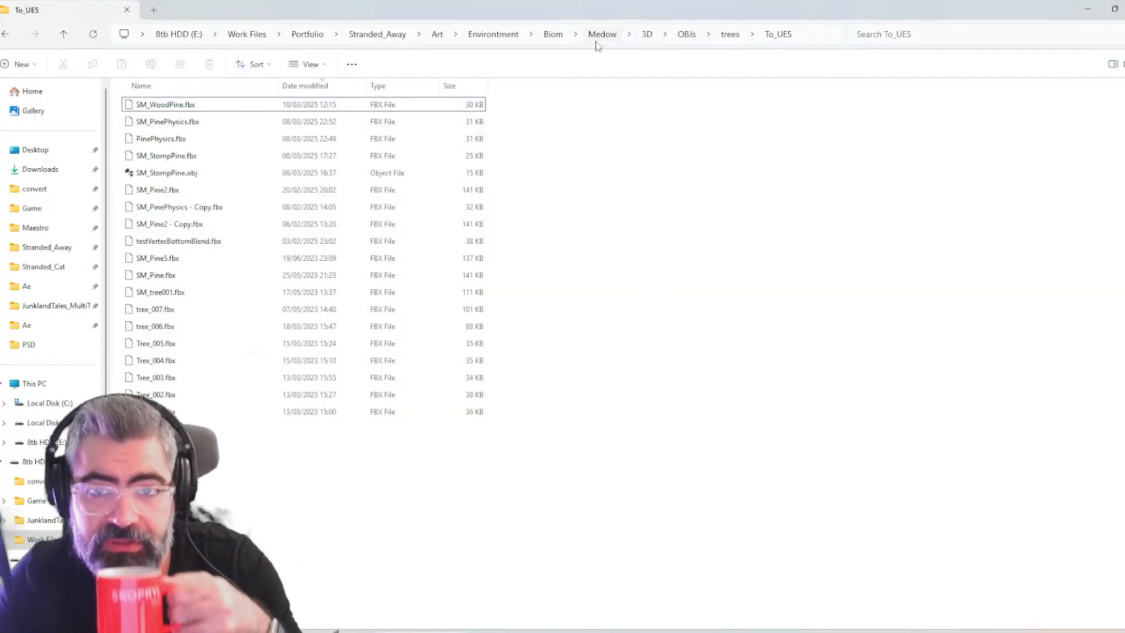
left_click(686, 34)
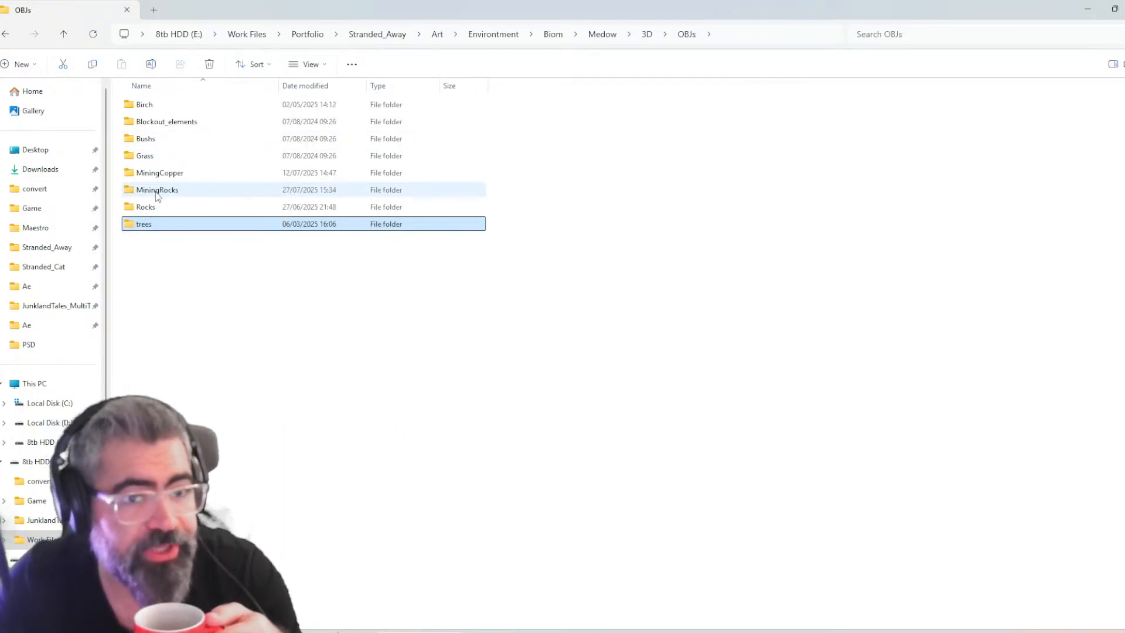
left_click(689, 35)
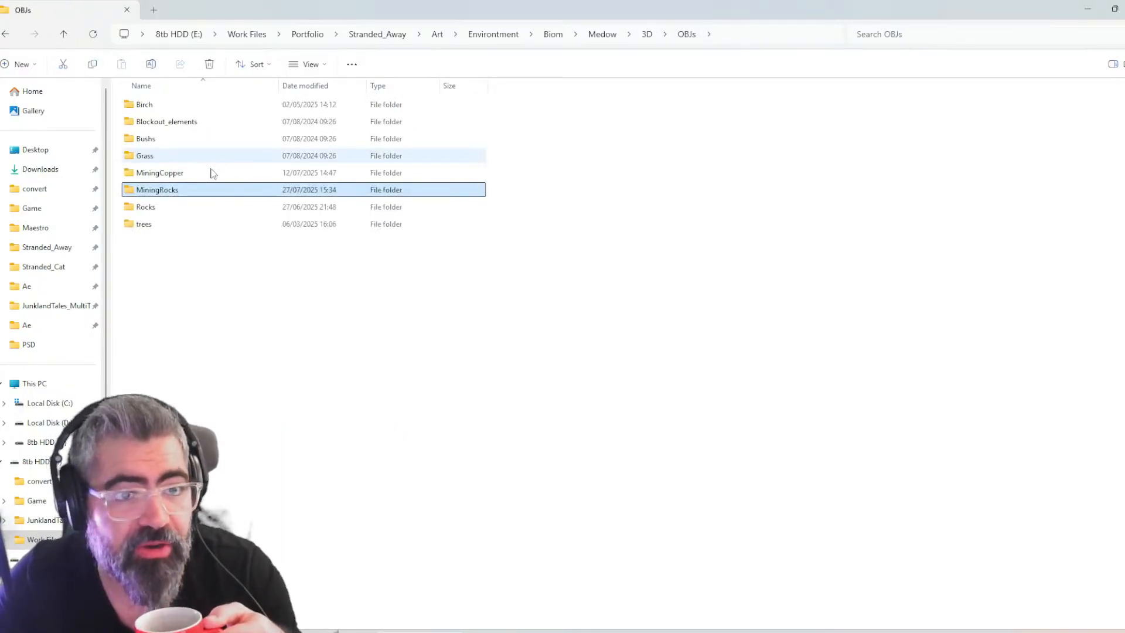
double_click(218, 170)
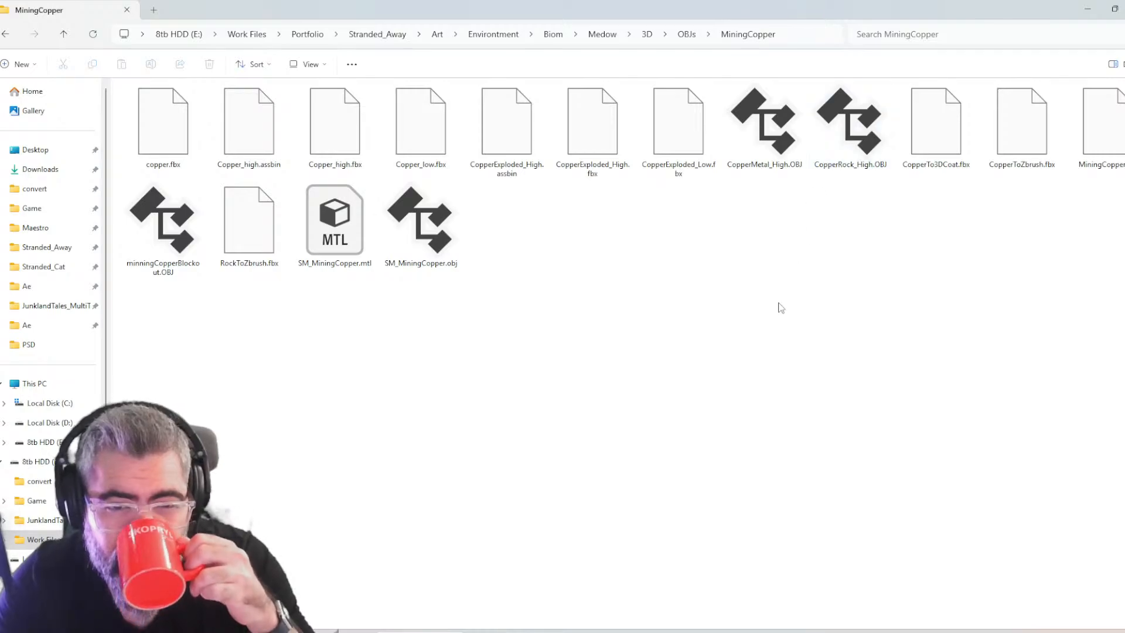
Show the MiningCopper files in Details view and sort them by date modified, newest first
right_click(754, 275)
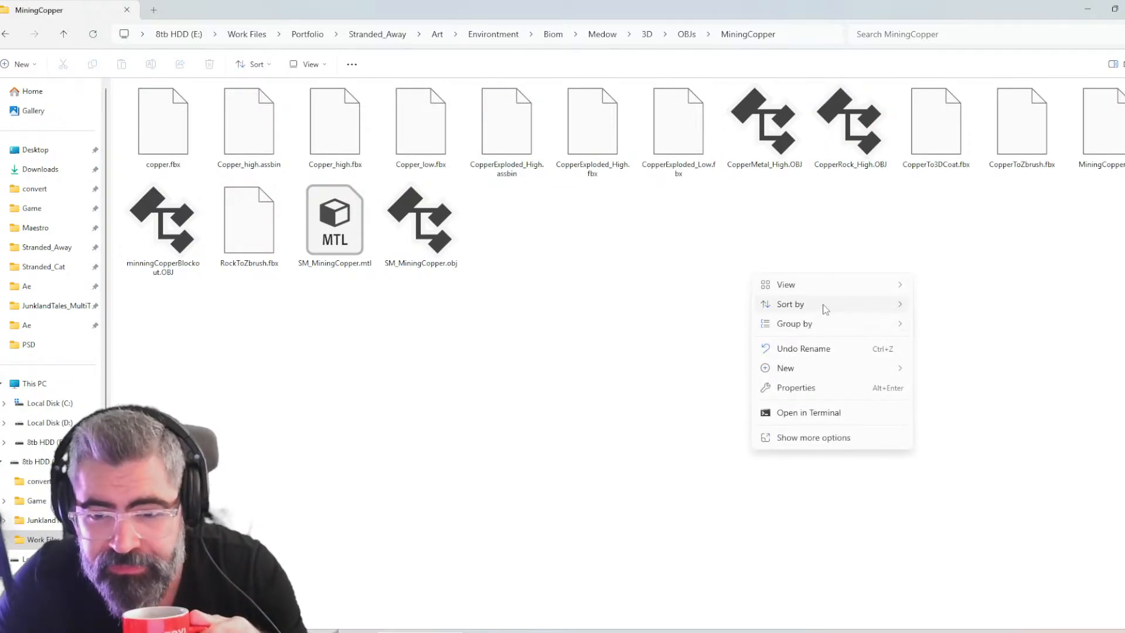
mouse_move(826, 292)
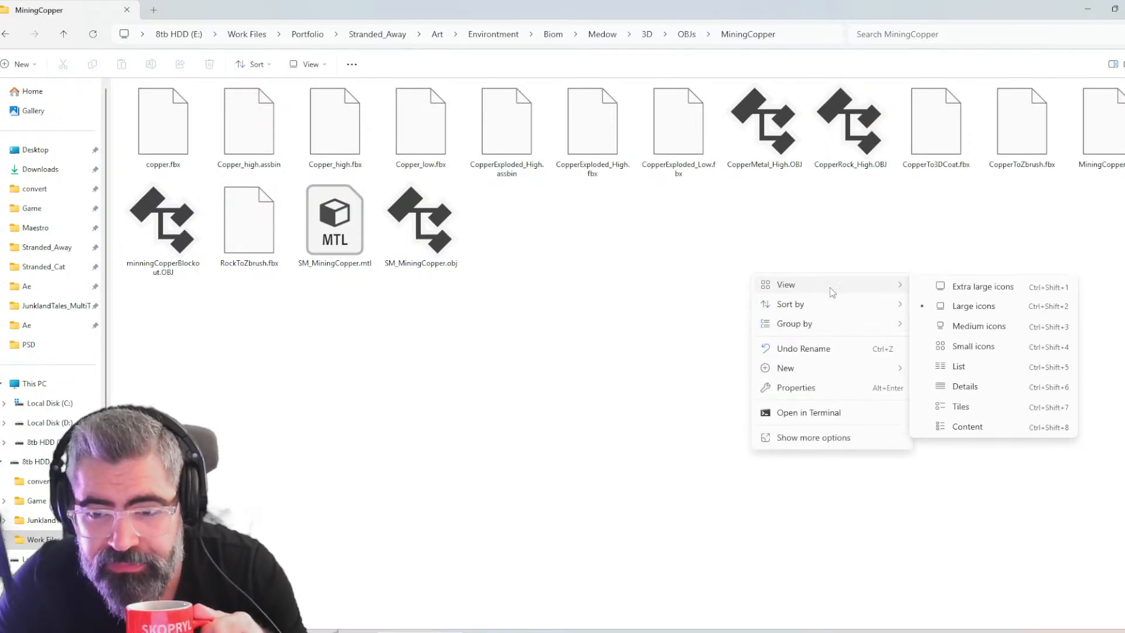
left_click(977, 389)
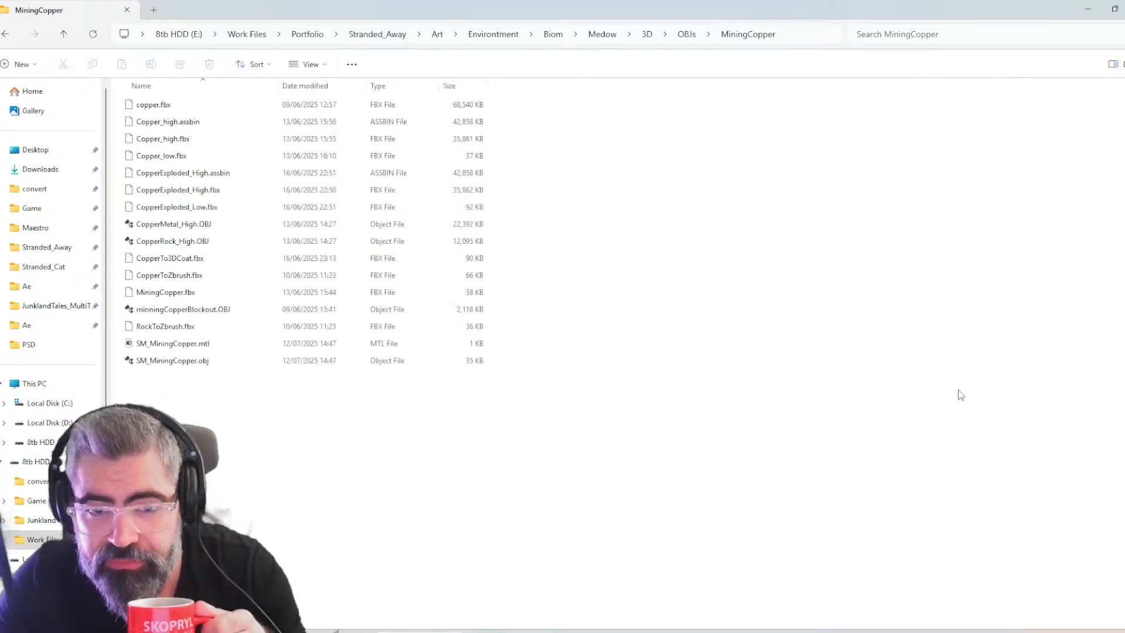
left_click(308, 87)
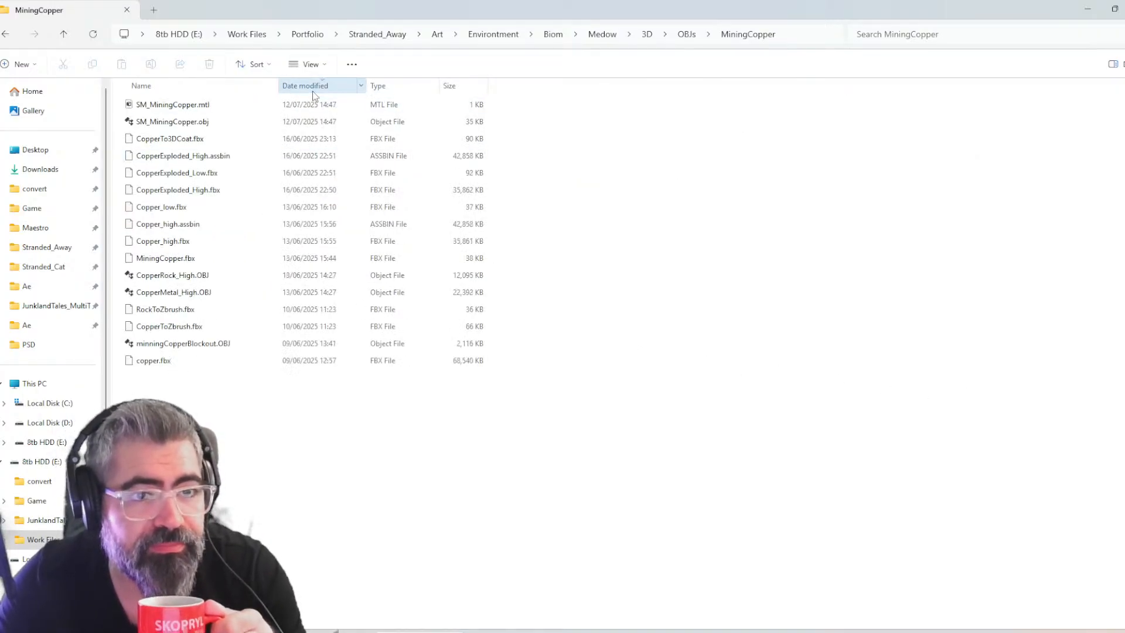
Import SM_MiningCopper.obj from the MiningCopper folder into the open Maya scene and check the model
left_click(200, 122)
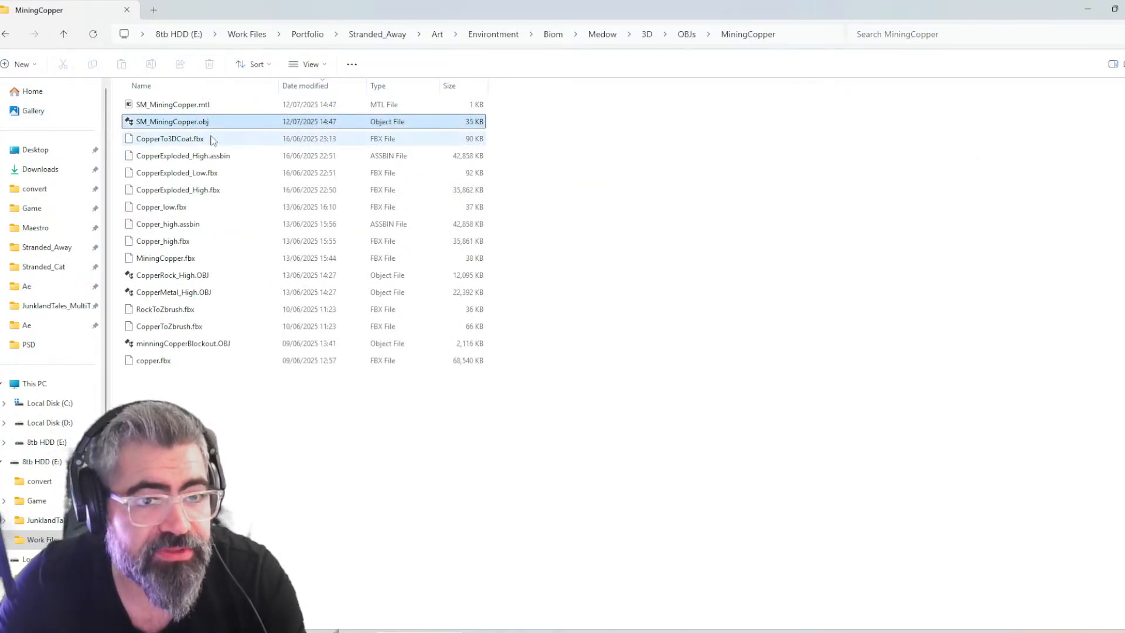
left_click_drag(203, 126, 665, 302)
scroll(648, 358, "down", 5)
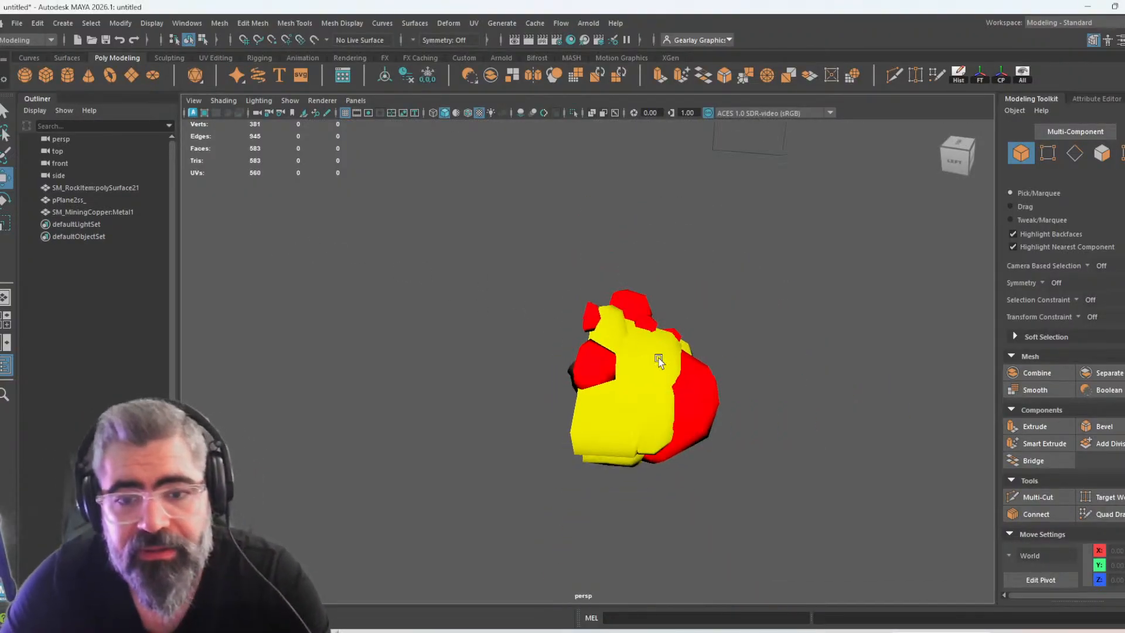
left_click_drag(810, 417, 802, 387, "alt")
left_click_drag(68, 200, 67, 214)
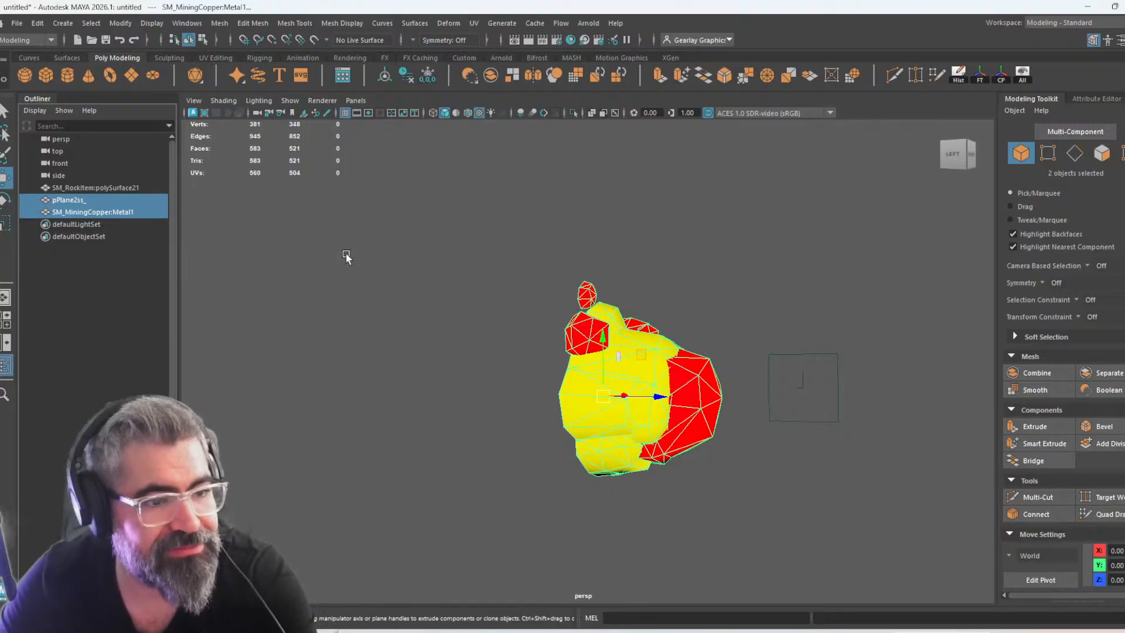
key("Delete")
key("ctrl+z")
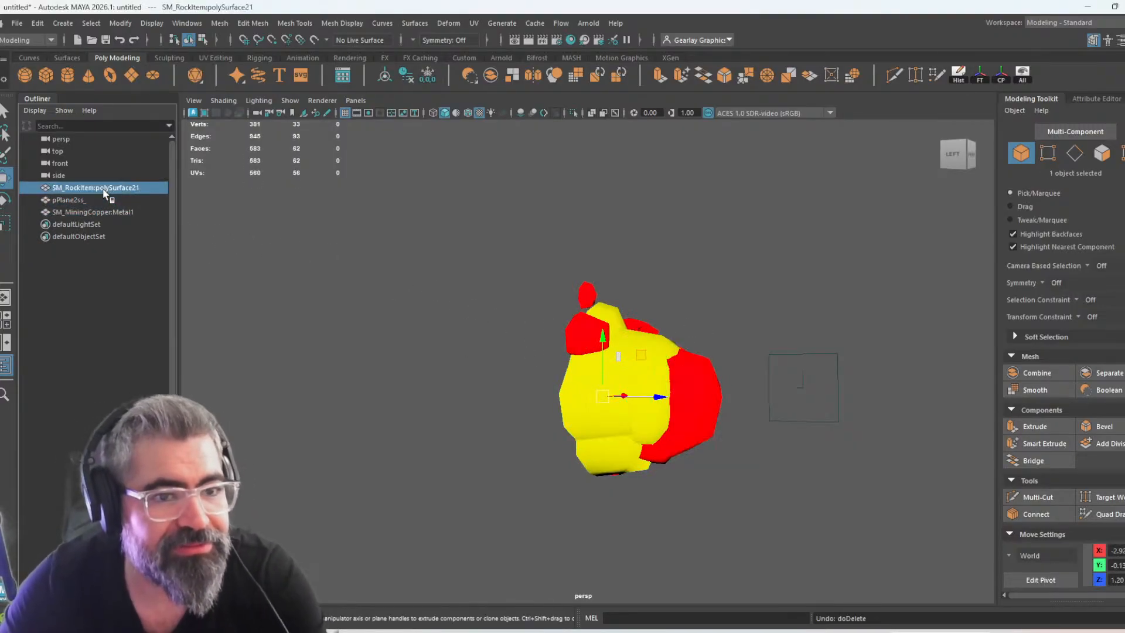
Delete the SM_RockItem:polySurface21 and pPlane2ss_ objects, then select SM_MiningCopper:Metal1 and view it from the front
left_click(93, 189)
key("Delete")
left_click(620, 328)
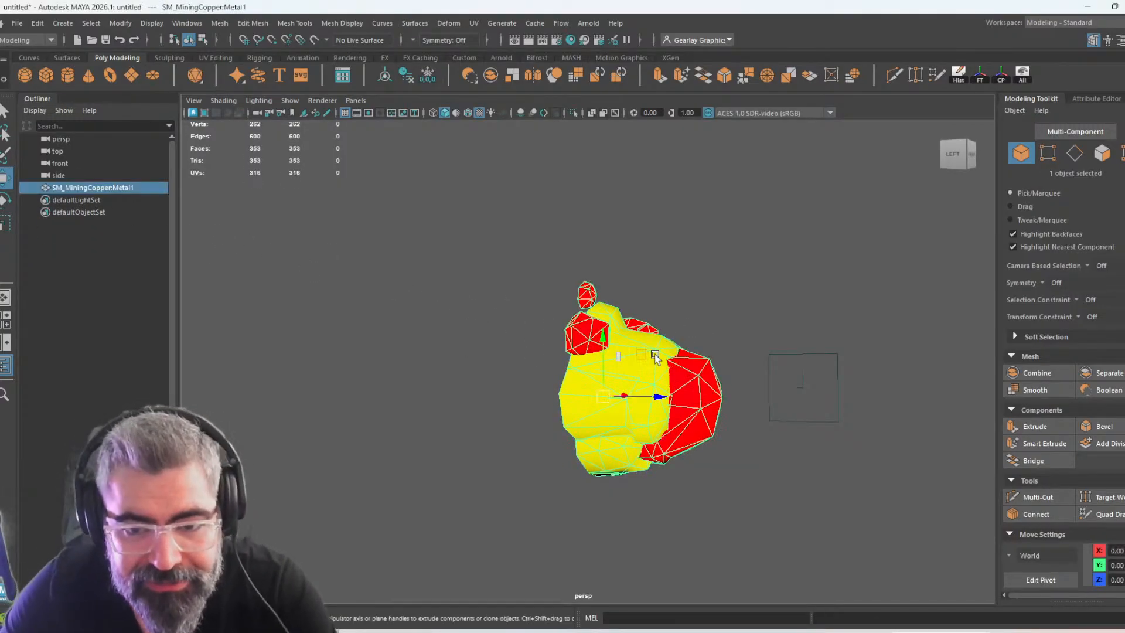
key("e")
left_click_drag(637, 356, 535, 321)
left_click_drag(823, 373, 881, 369, "alt")
key("w")
key("ctrl+space")
key("ctrl+space")
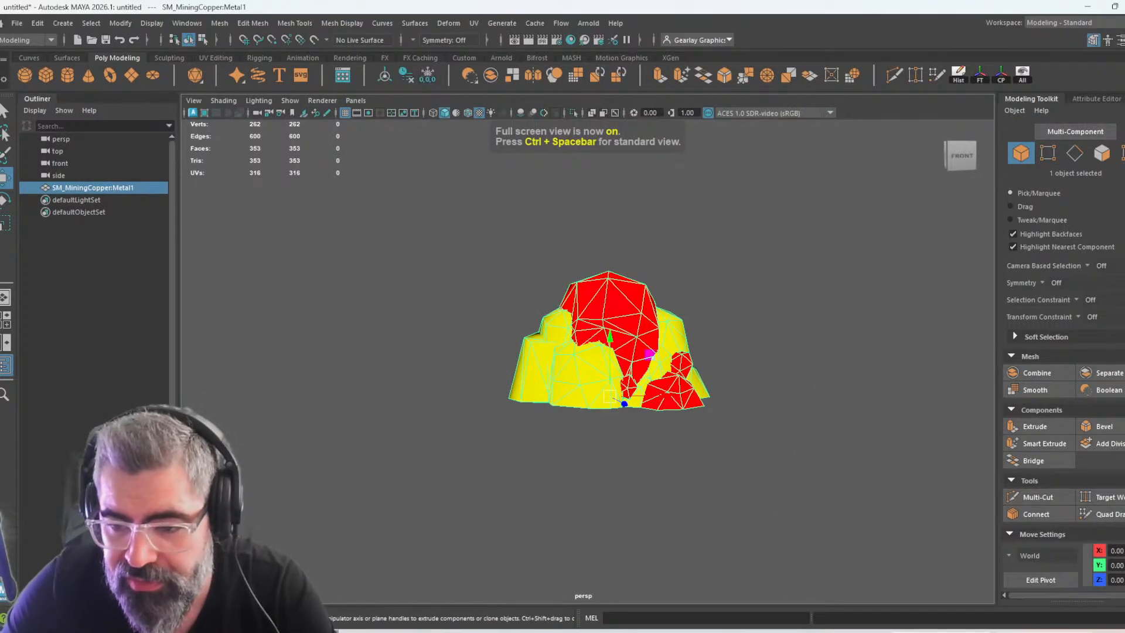
Switch to the Unreal Editor, return to Level_01 and select the SM_MiningCopper rock in the level
left_click(1044, 632)
key("ctrl+space")
scroll(117, 521, "up", 6)
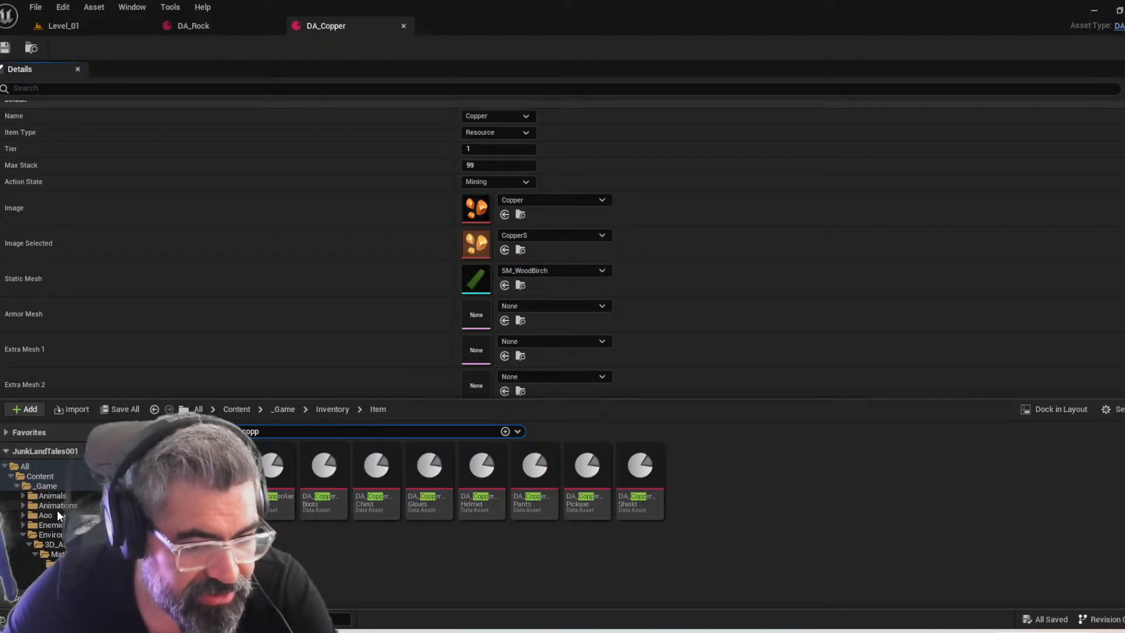
scroll(55, 515, "down", 3)
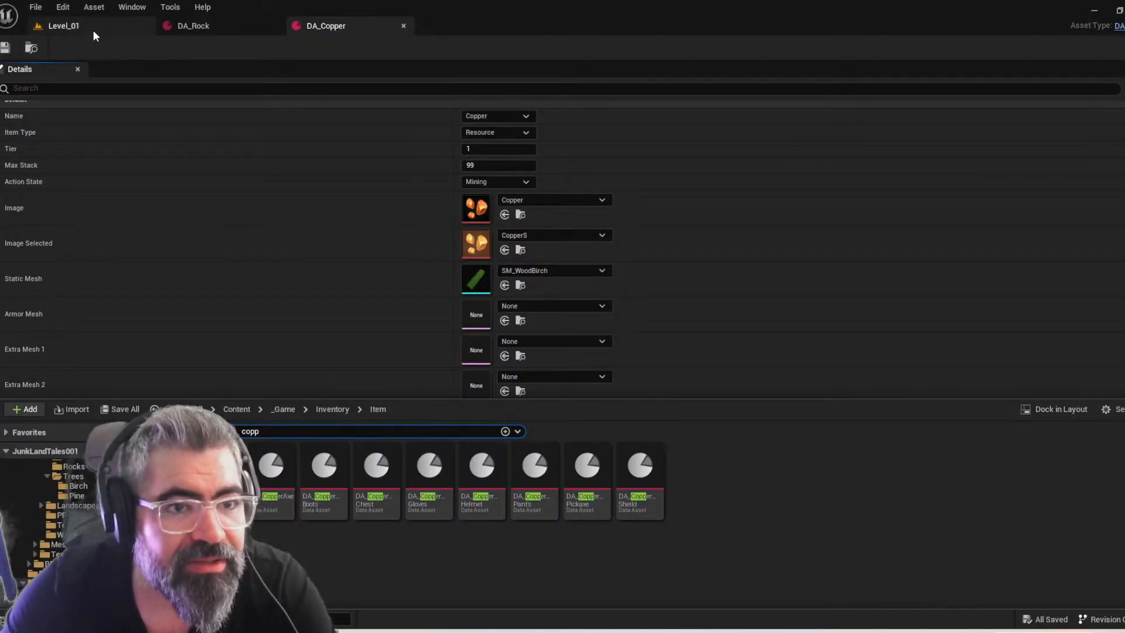
left_click(94, 29)
left_click(375, 425)
right_click_drag(375, 425, 571, 507)
scroll(469, 410, "down", 3)
scroll(527, 451, "down", 1)
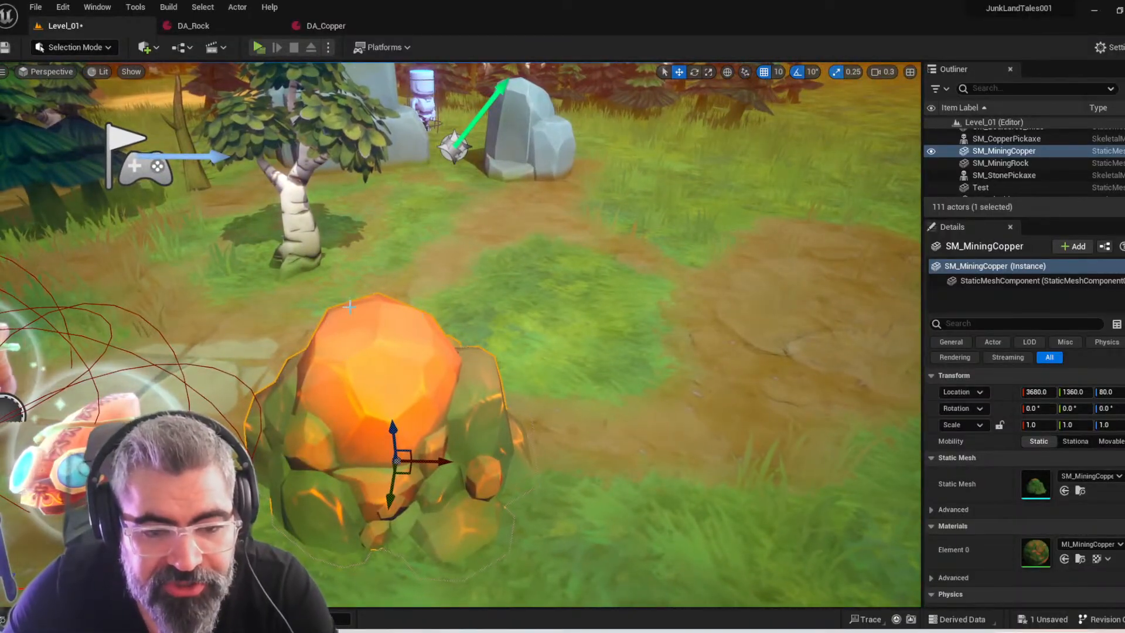
Examine the SM_MiningCopper rock from several sides and locate its static mesh asset in the Content Browser
right_click_drag(414, 369, 381, 413)
scroll(307, 381, "up", 2)
right_click_drag(533, 362, 536, 381)
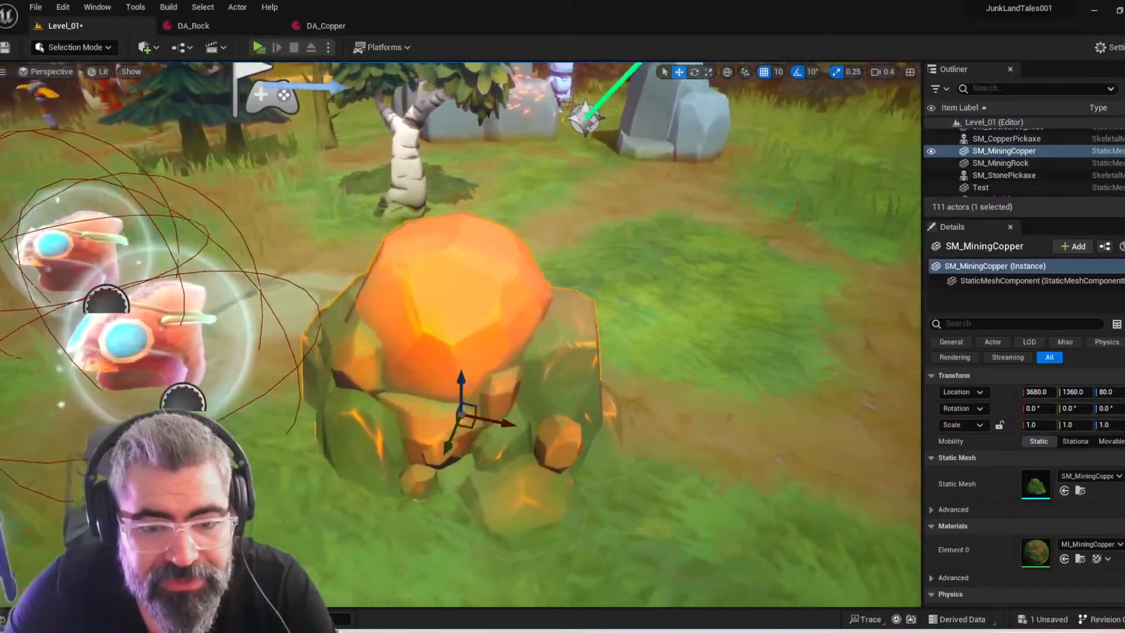
left_click_drag(461, 352, 439, 332, "alt")
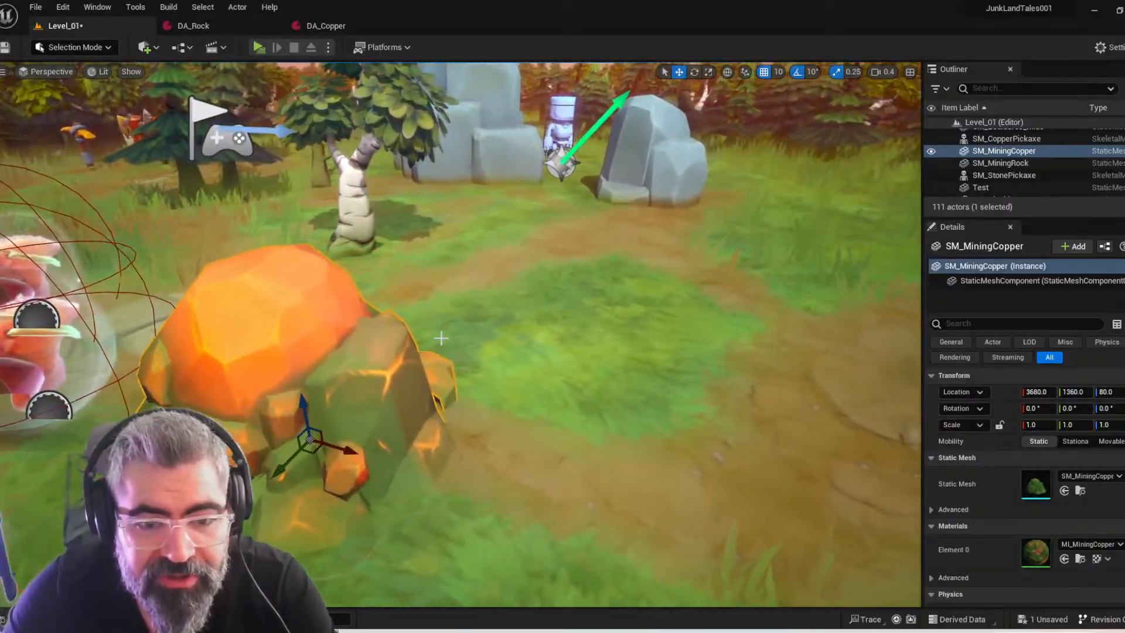
left_click_drag(420, 381, 364, 375, "alt")
right_click_drag(445, 375, 481, 404)
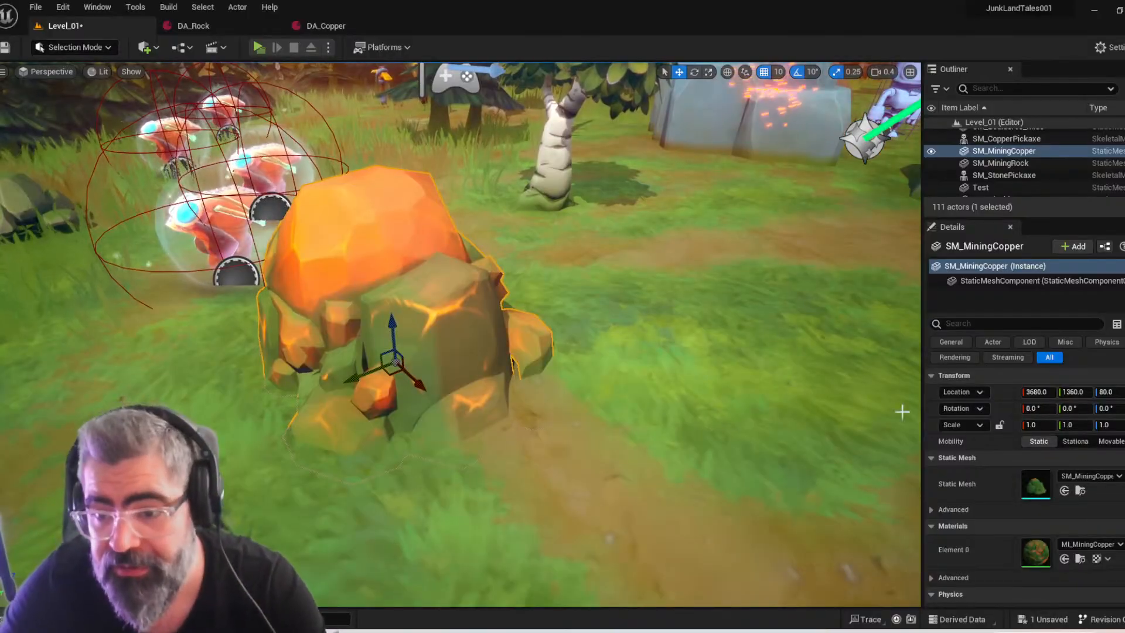
left_click(1080, 491)
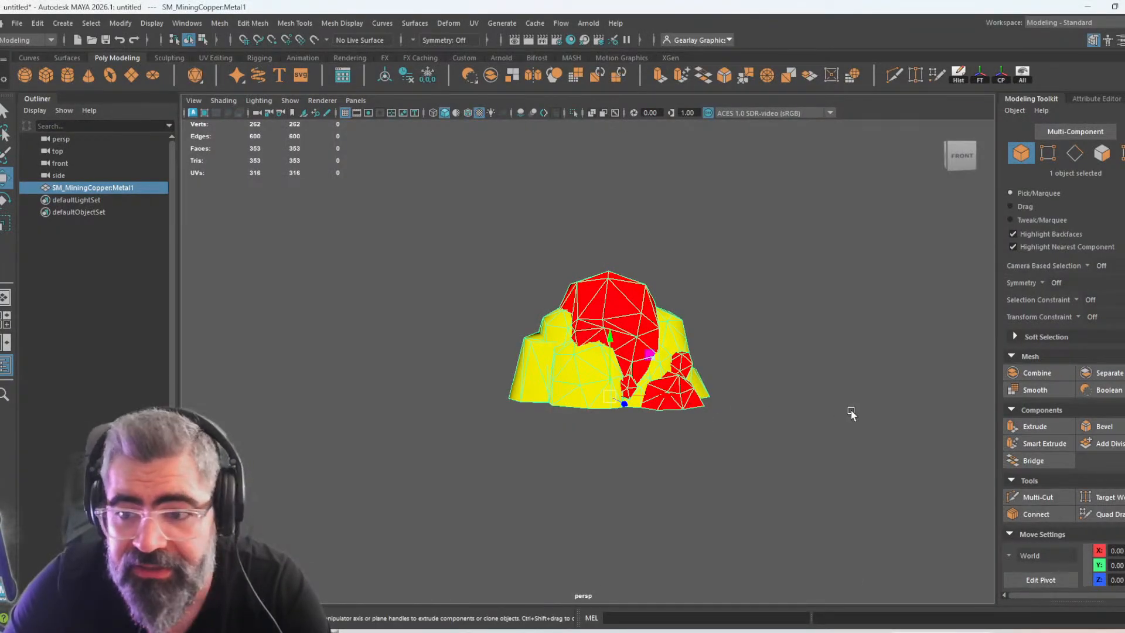
key("ctrl+space")
key("ctrl+space")
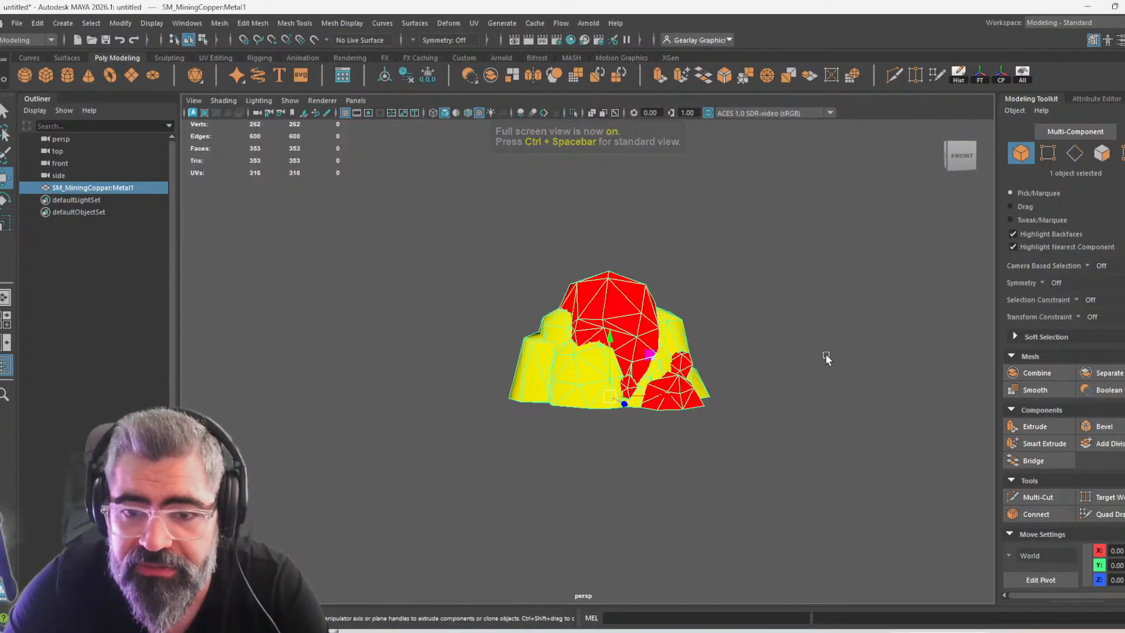
middle_click_drag(846, 340, 743, 367)
key("ctrl+z")
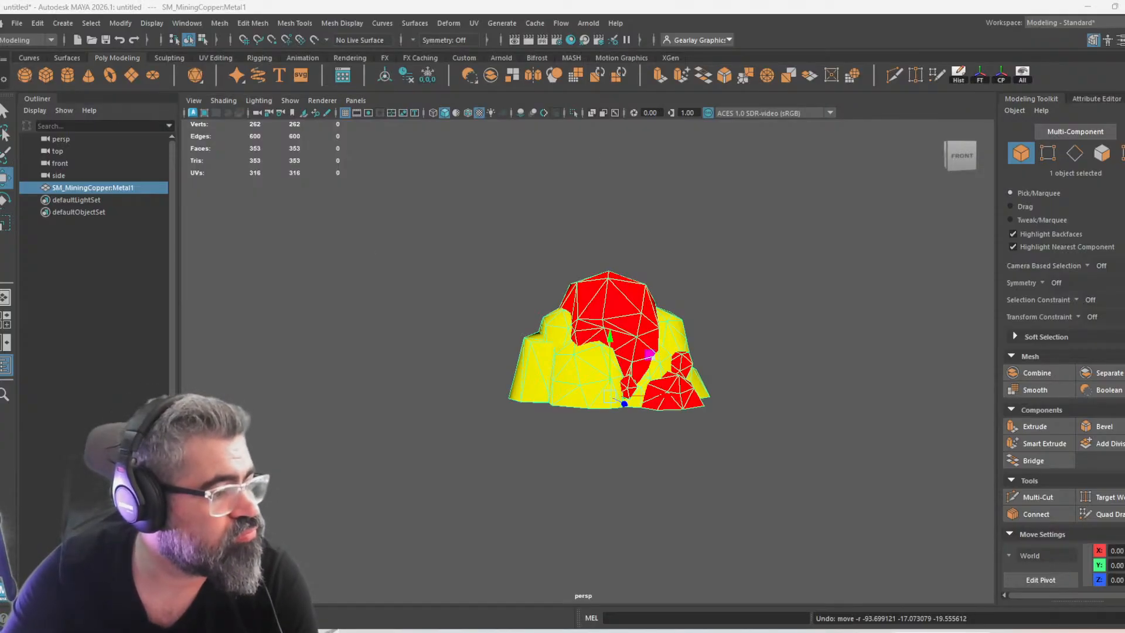
Start a new Maya scene, import SM_MiningCopper.obj from the MiningCopper folder and frame the mesh
left_click_drag(0, 176, 602, 78)
double_click(603, 79)
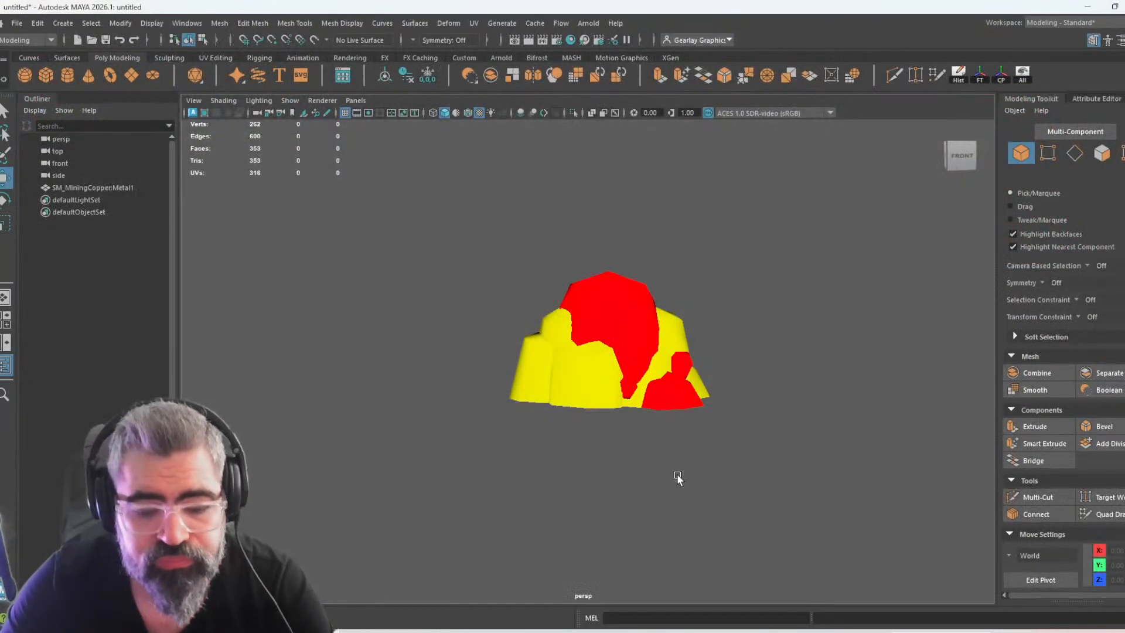
key("ctrl+n")
left_click(567, 321)
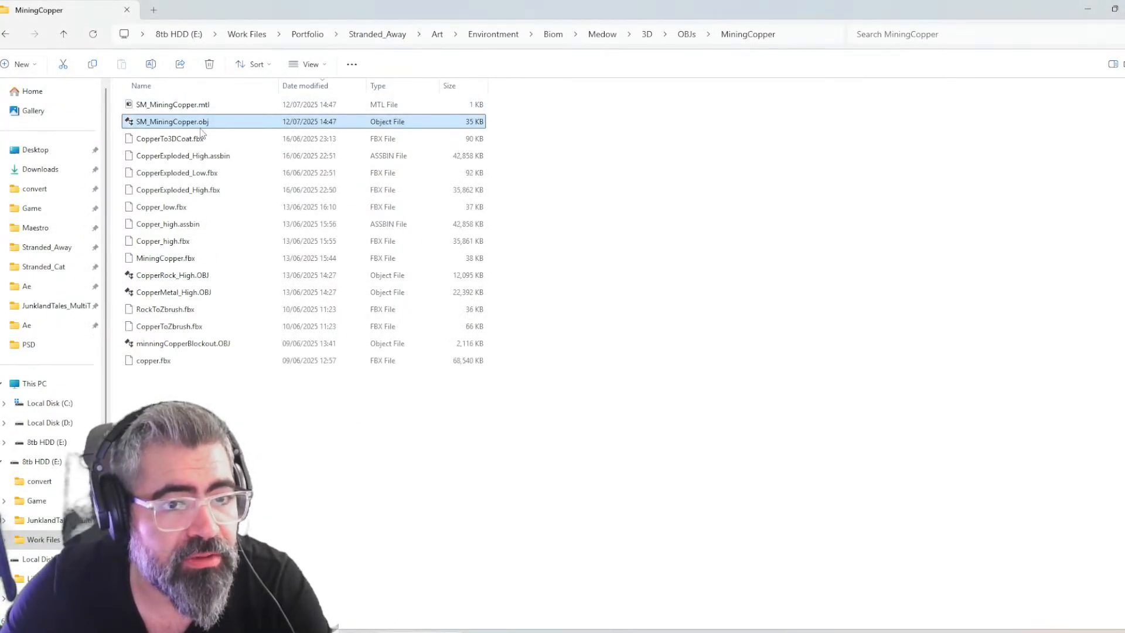
left_click_drag(201, 126, 607, 305)
key("alt+Tab")
key("alt+Tab")
key("alt+Tab")
key("f")
key("e")
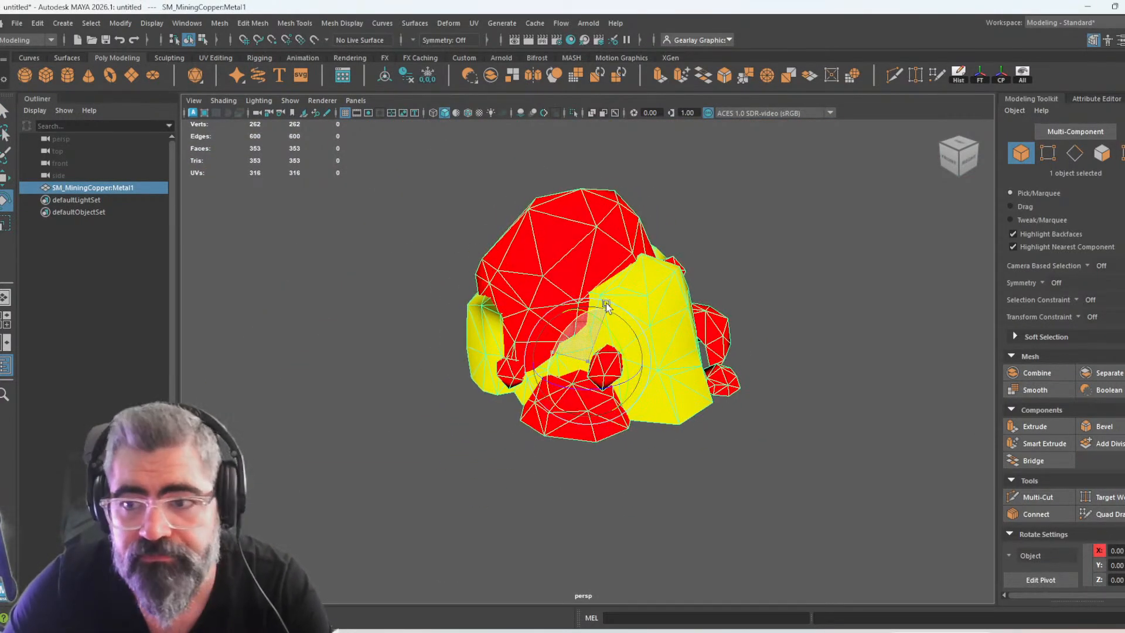
Switch the Maya workspace to General and show the copper mesh's transform channels
left_click(1096, 98)
left_click(926, 100)
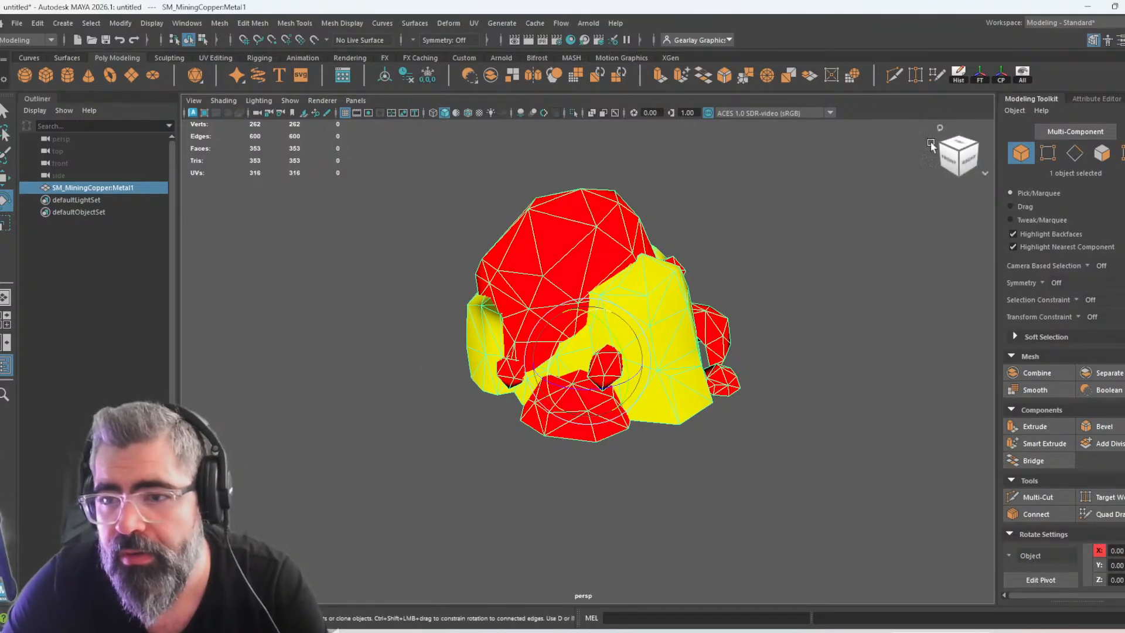
left_click(1101, 23)
left_click(1080, 36)
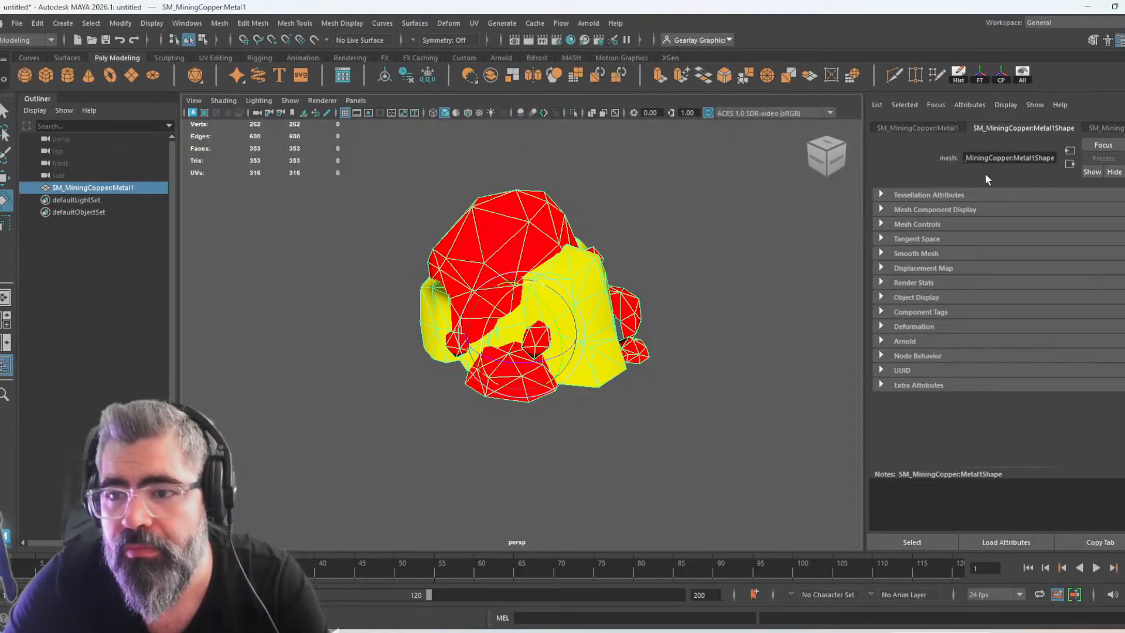
key("ctrl+a")
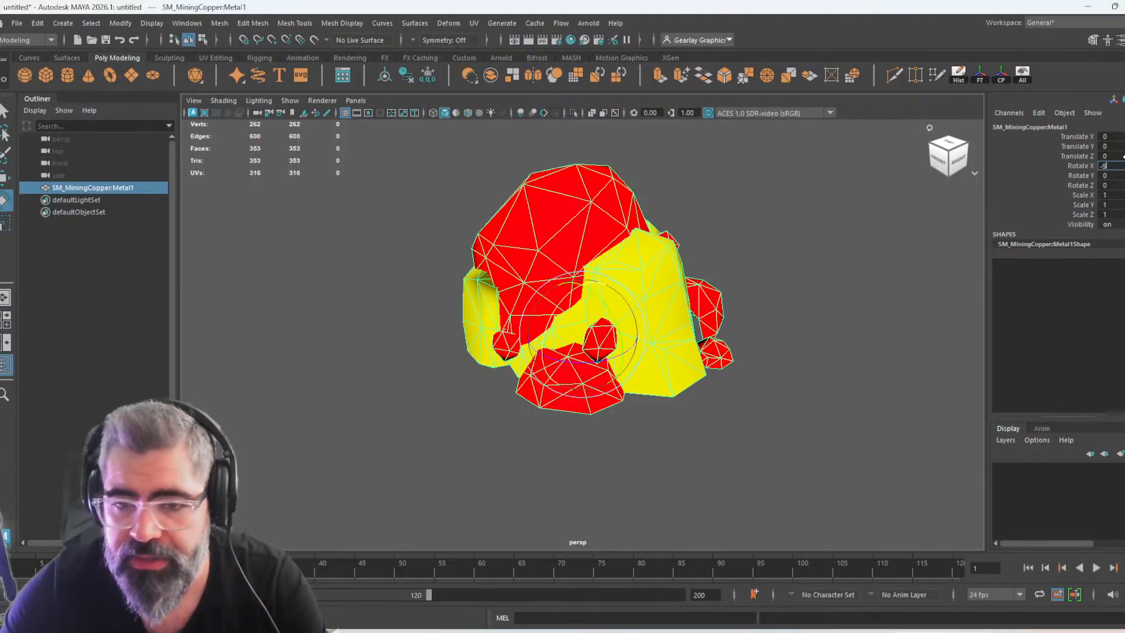
Try to set the copper mesh's Rotate X to -90
type("0")
key("Return")
left_click(773, 301)
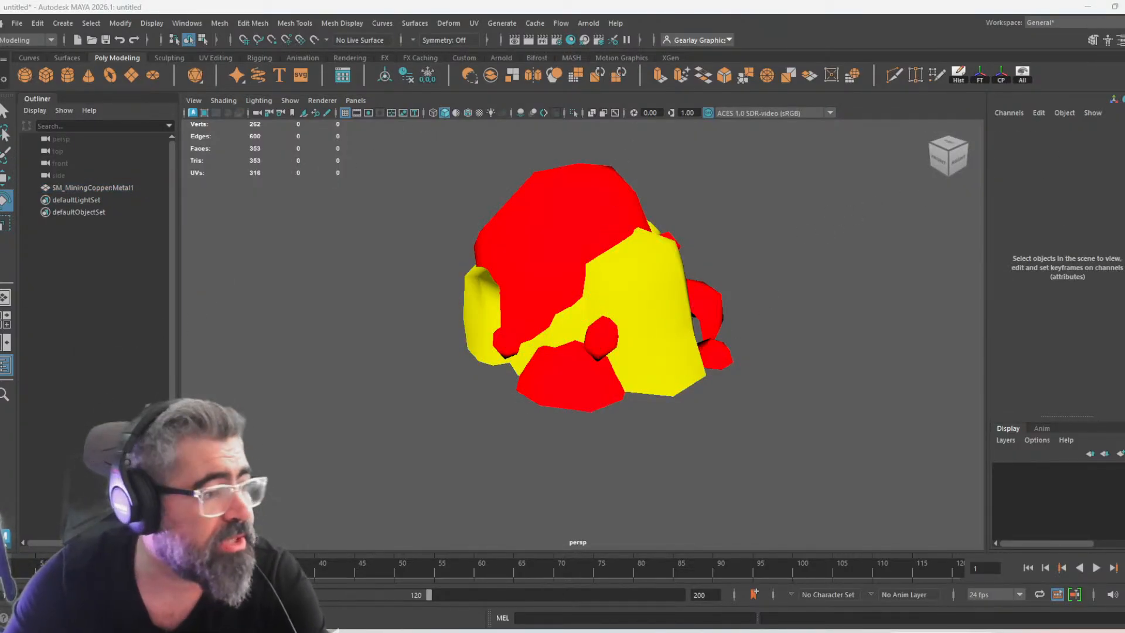
Maximize the Hypershade and delete the yellow SM_MiningCopper:rockM1 material
left_click_drag(1124, 88, 501, 61)
double_click(500, 61)
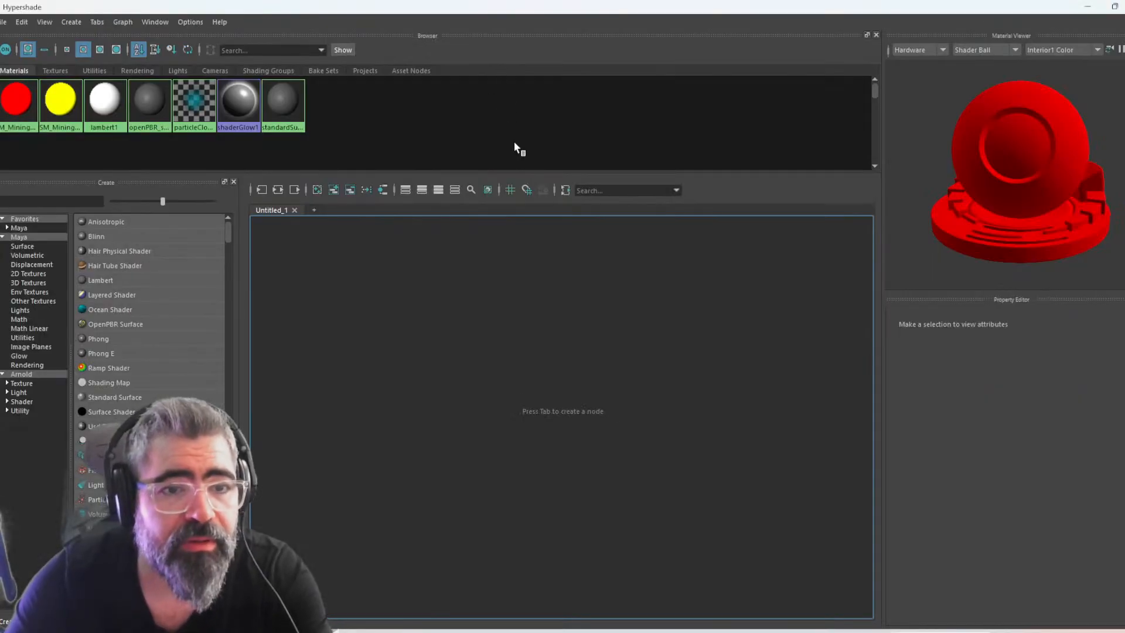
left_click(147, 101)
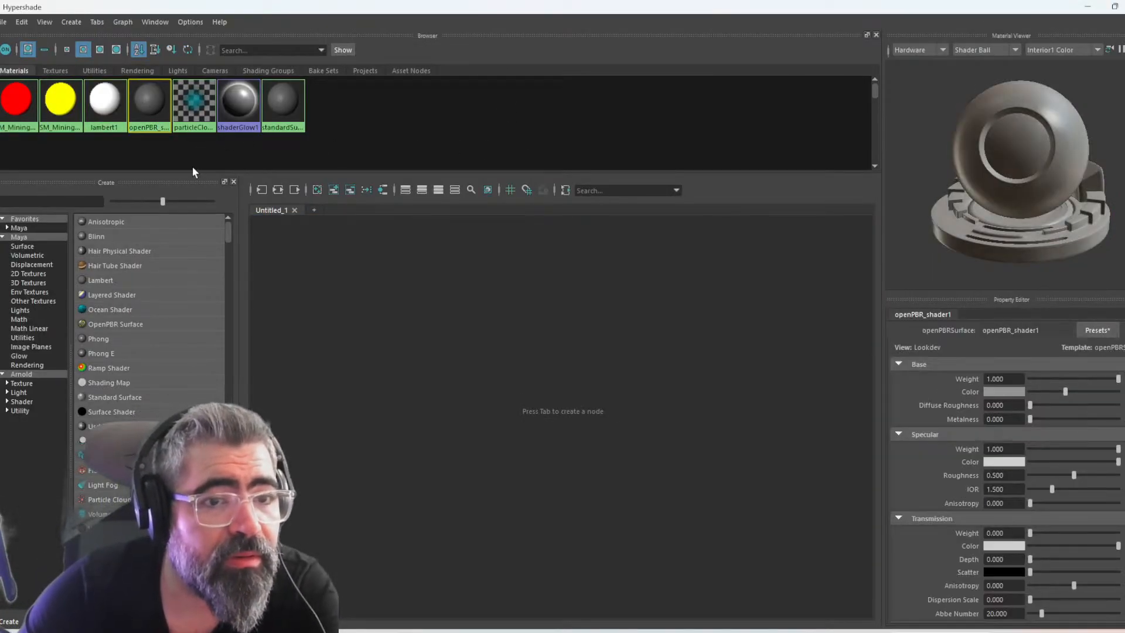
left_click(61, 100)
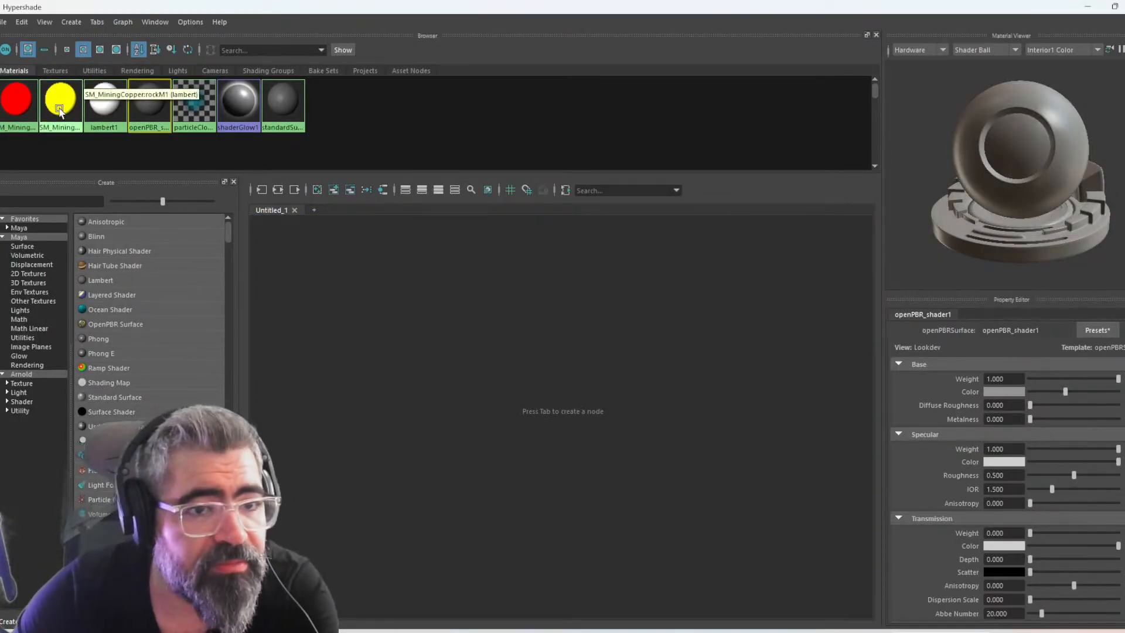
key("Delete")
Connect a File texture to the Color of the red SM_MiningCopper:metalM1 material and open its image file selection
left_click(16, 119)
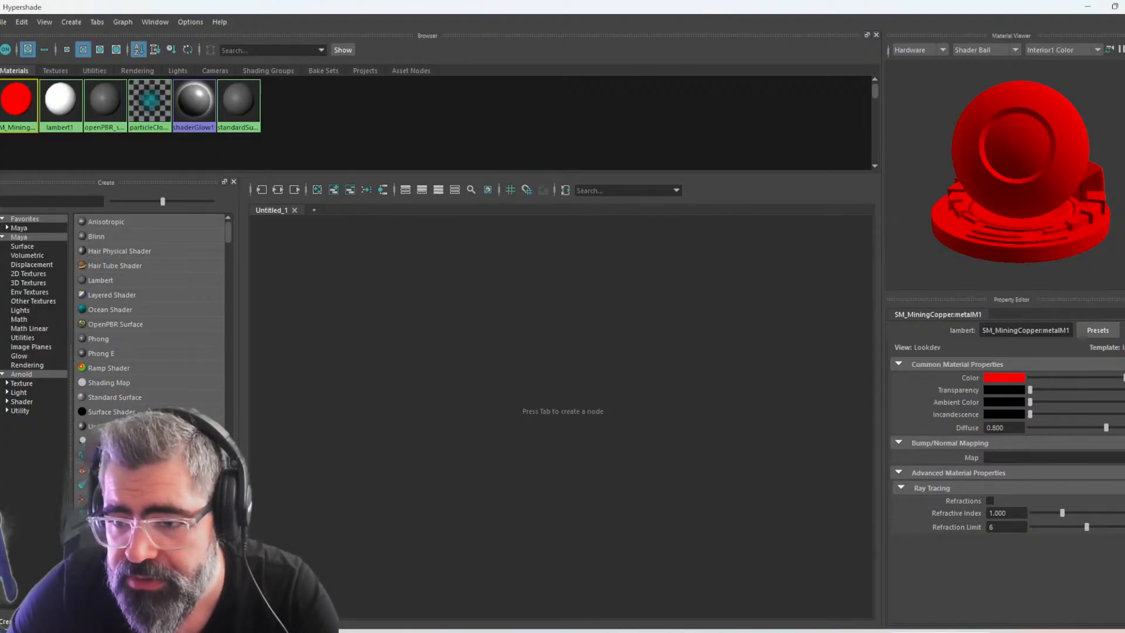
left_click(1124, 377)
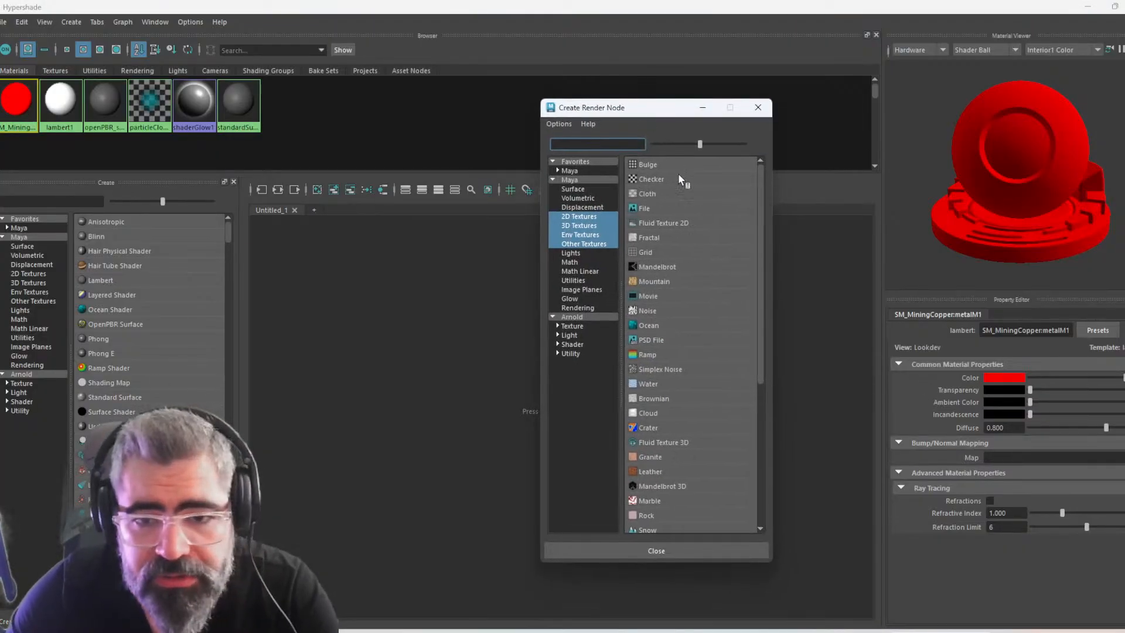
left_click(649, 206)
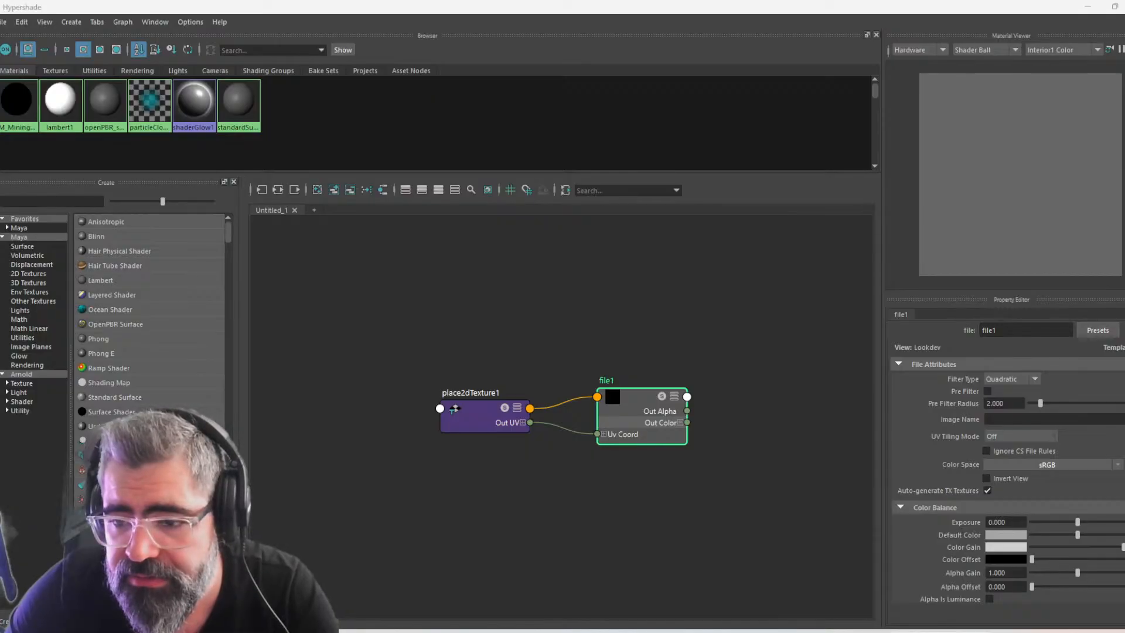
left_click(1124, 419)
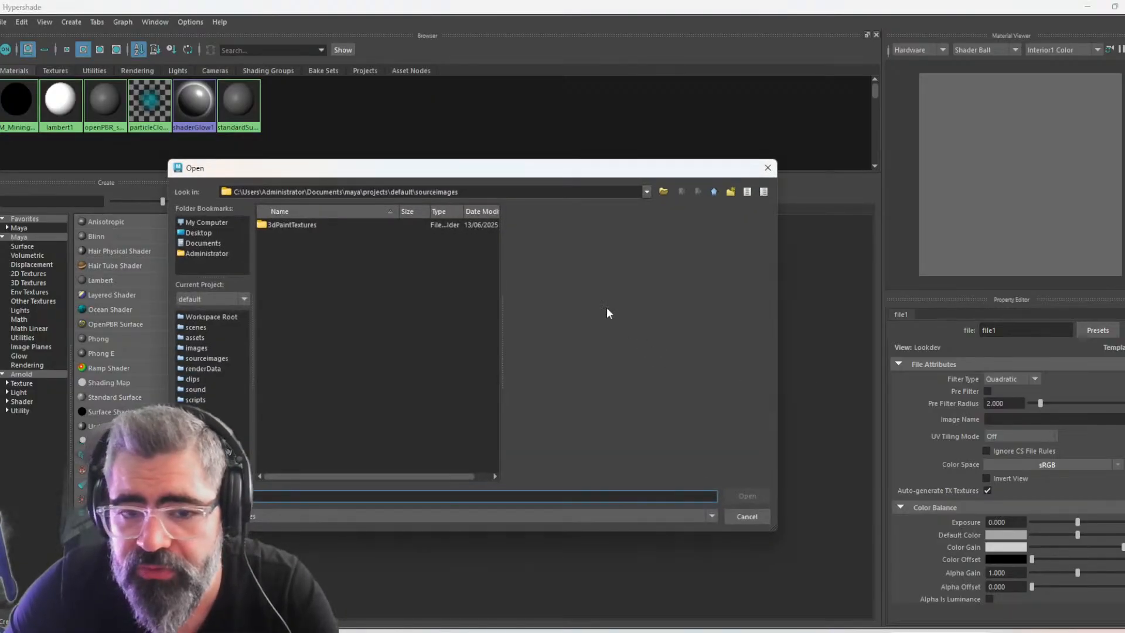
left_click(379, 322)
Switch to File Explorer and open the MiningCopper folder inside the 3D textures folder
key("alt+Tab")
left_click(562, 344)
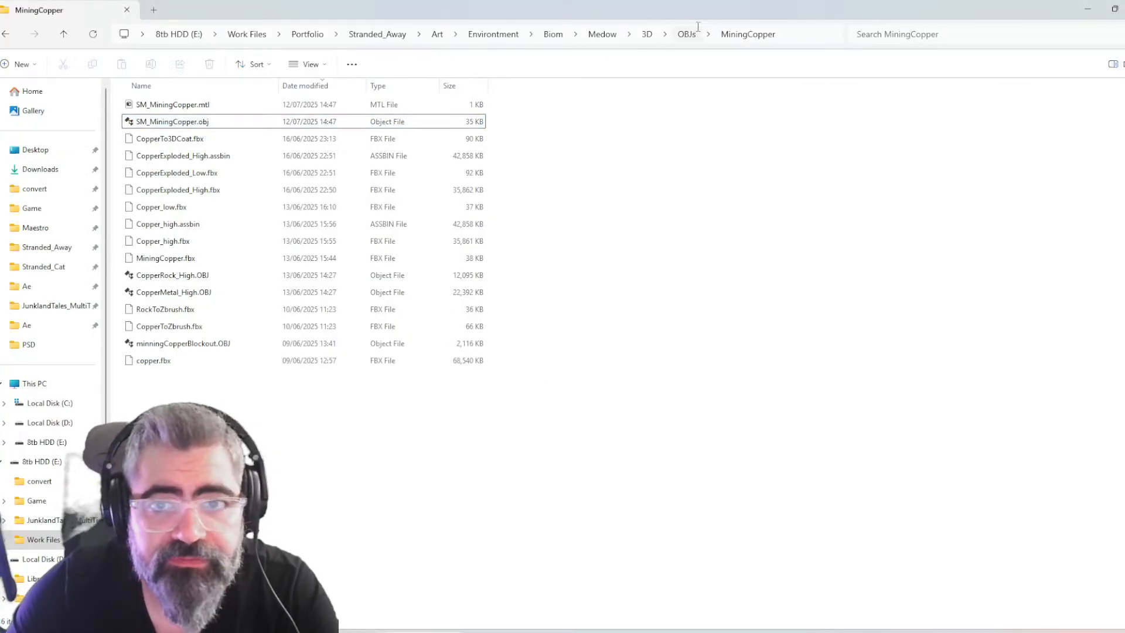
left_click(686, 36)
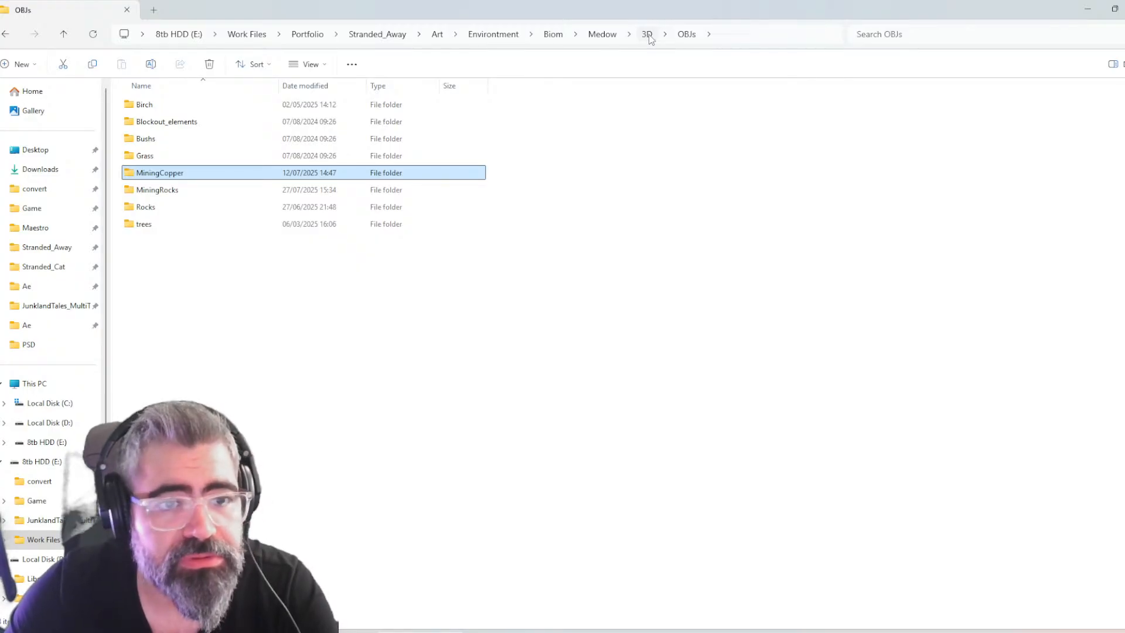
left_click(647, 35)
double_click(164, 257)
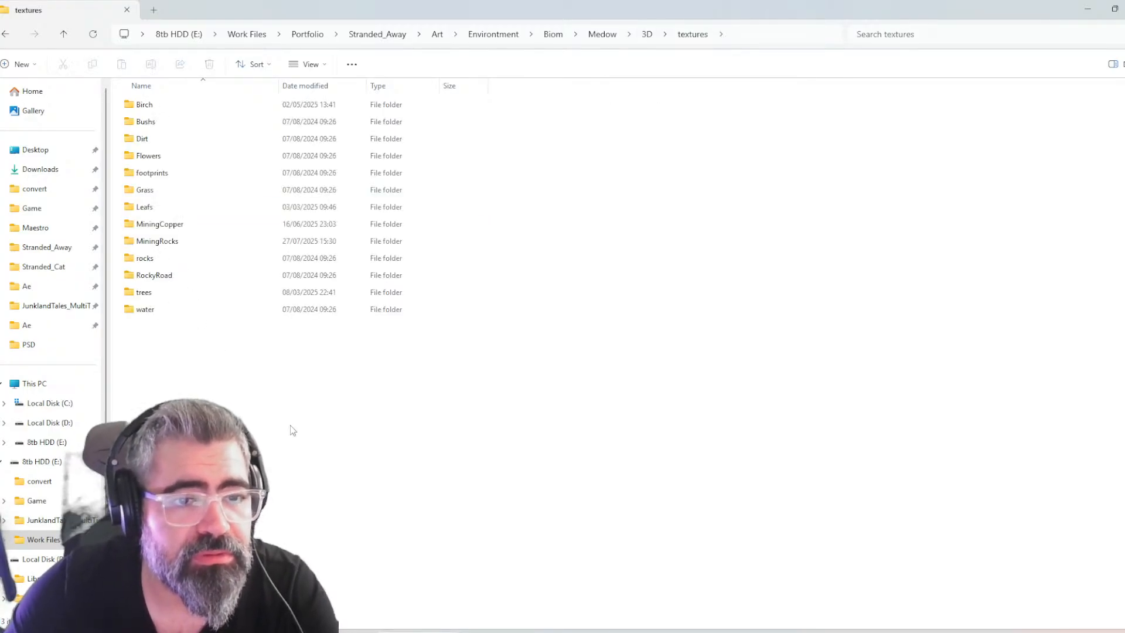
double_click(178, 224)
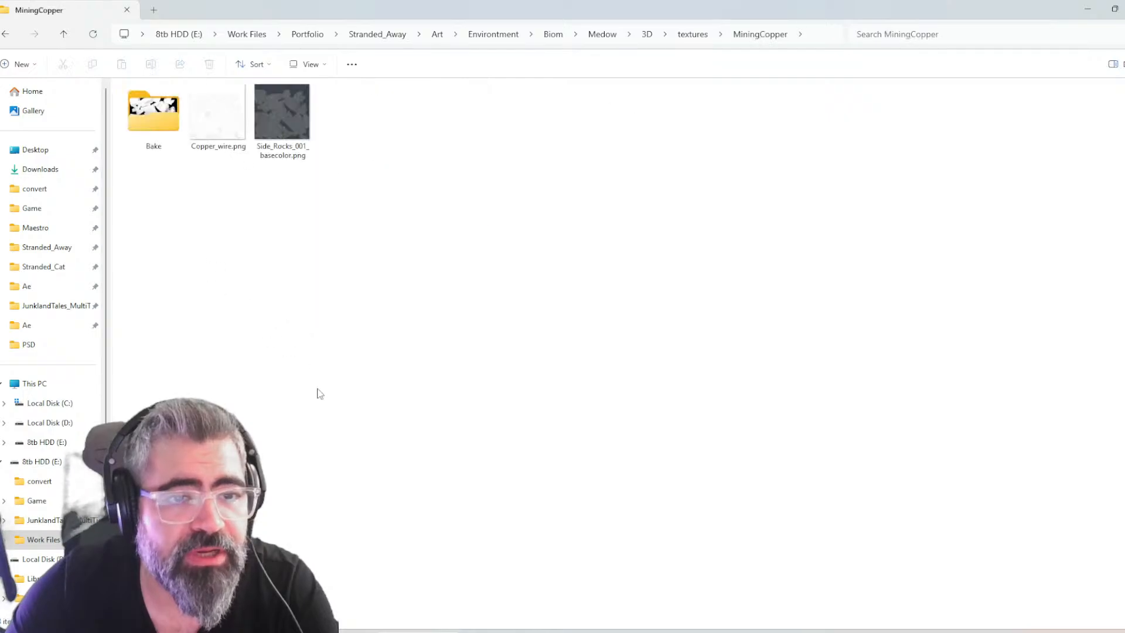
Select Albido.png in the Combined folder inside Bake, then switch to the Unreal Editor
left_click(281, 117)
left_click(306, 251)
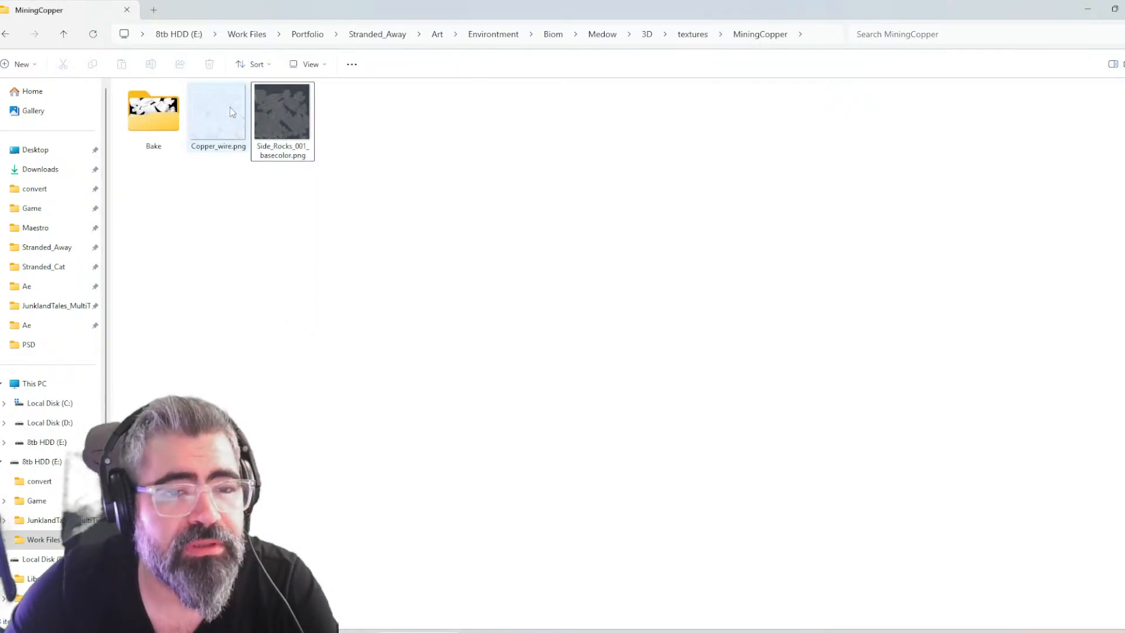
left_click(274, 136)
left_click(133, 95)
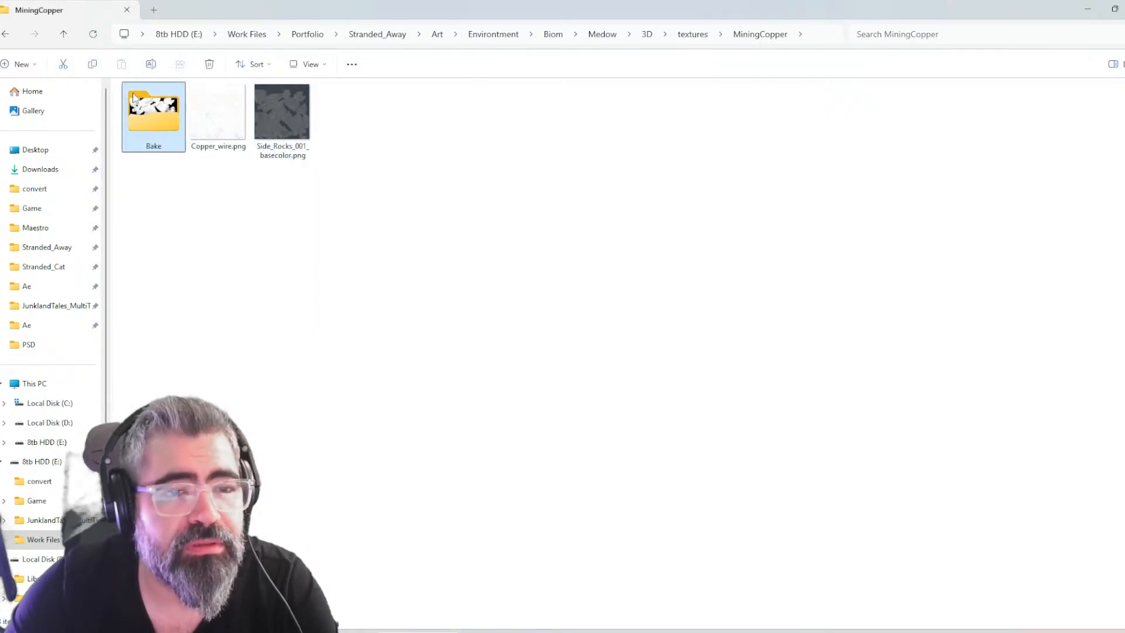
double_click(148, 119)
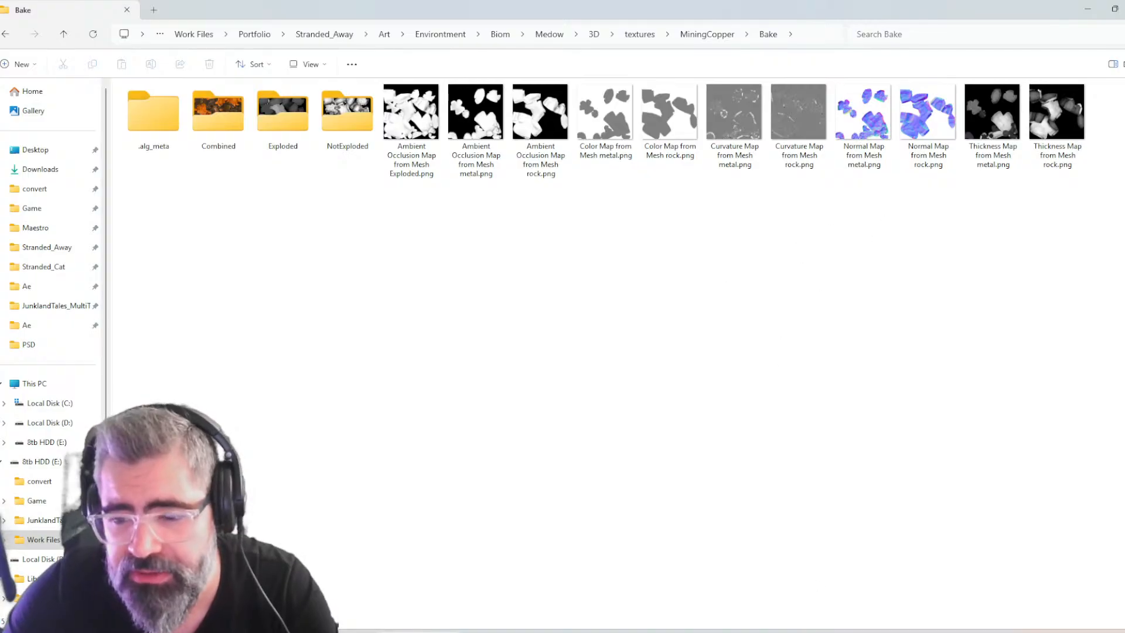
double_click(218, 114)
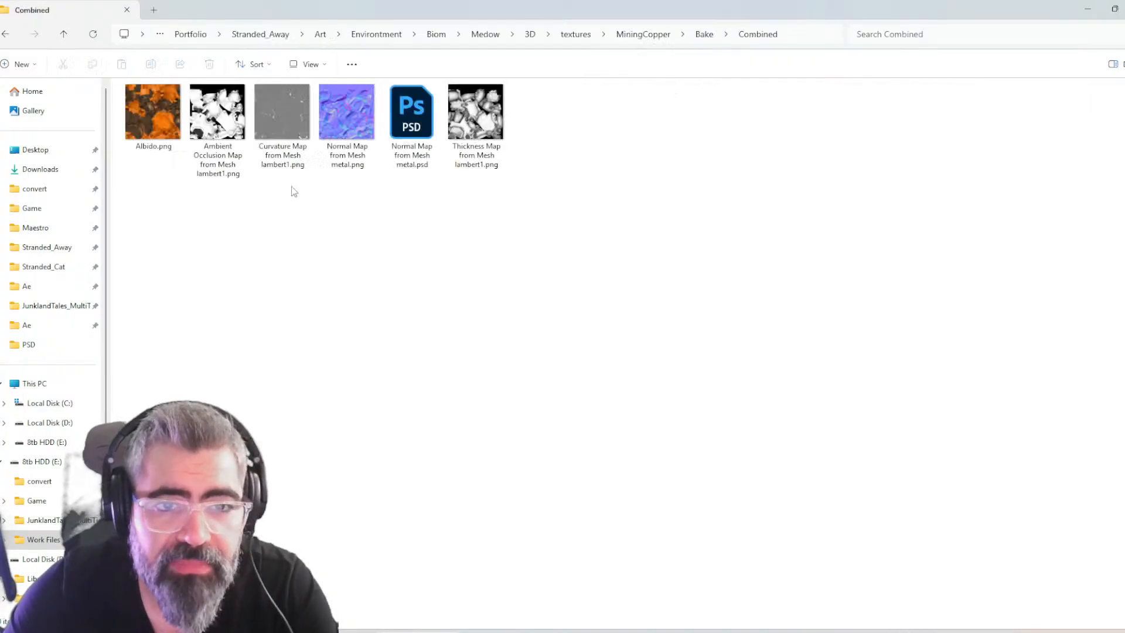
left_click(151, 95)
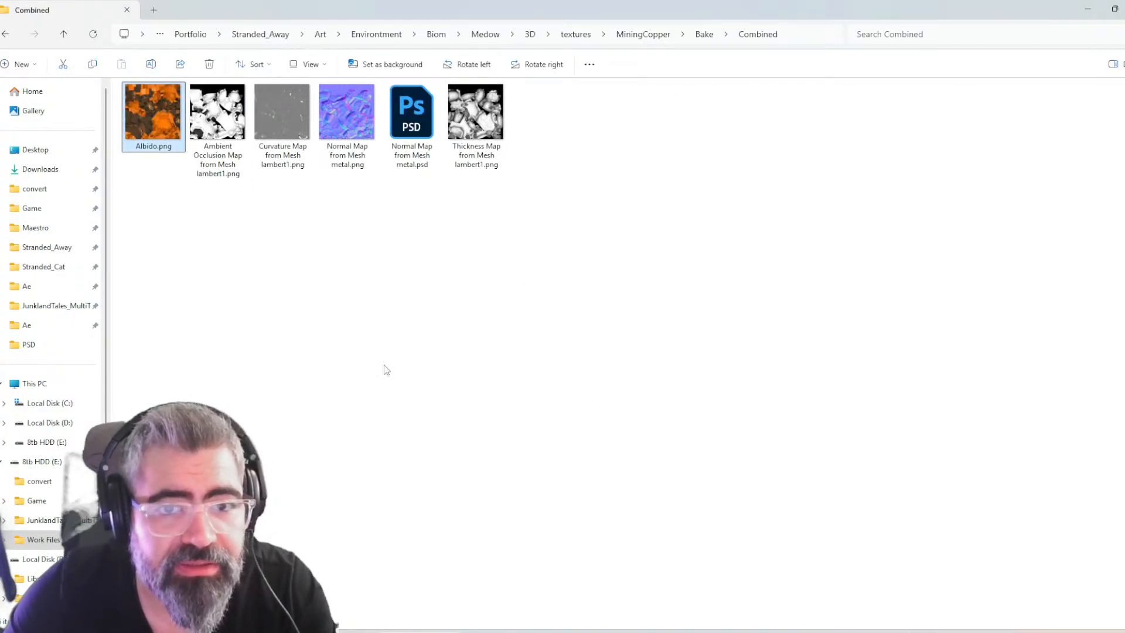
key("alt+Tab")
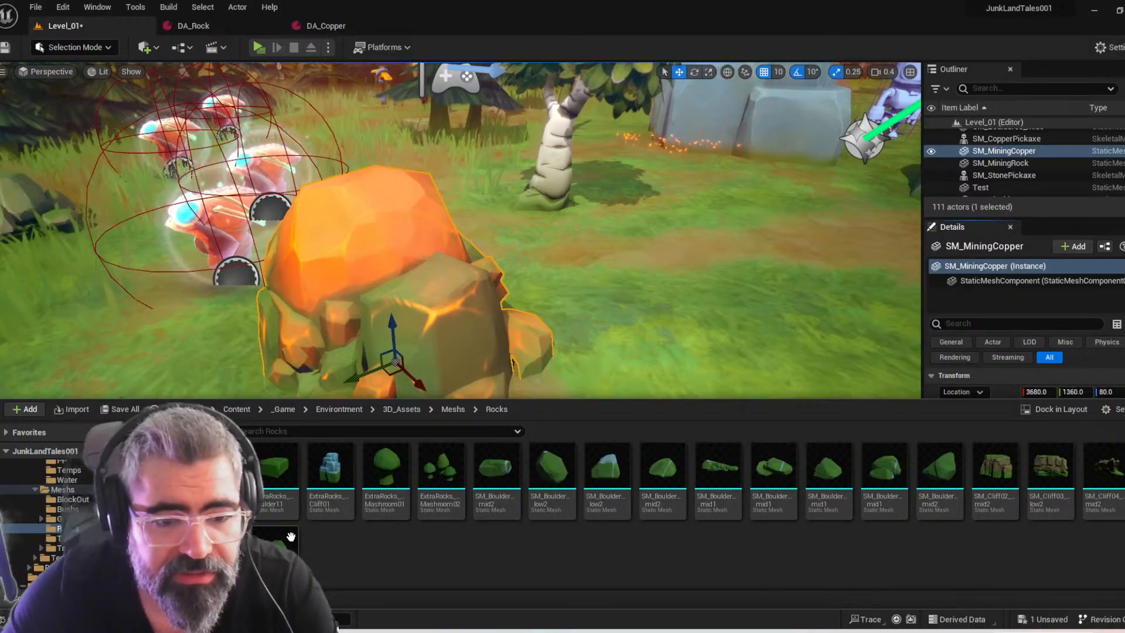
Open the selected mesh's MI_MiningCopper material instance in Unreal and locate its Basecolor texture in the project
left_click(964, 238)
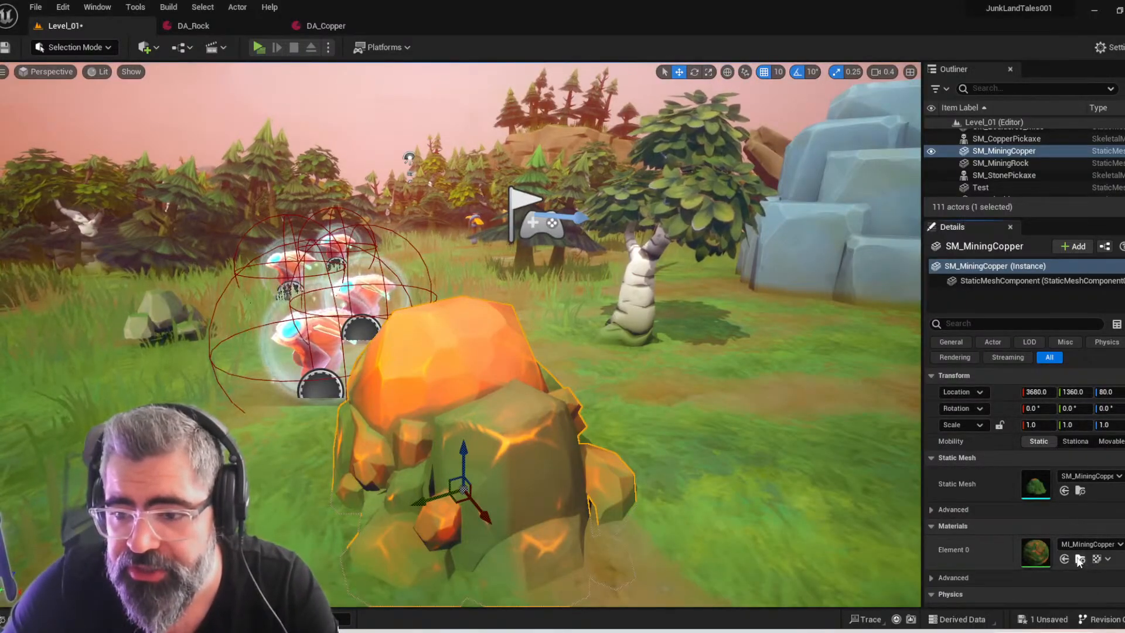
left_click(1080, 559)
double_click(592, 481)
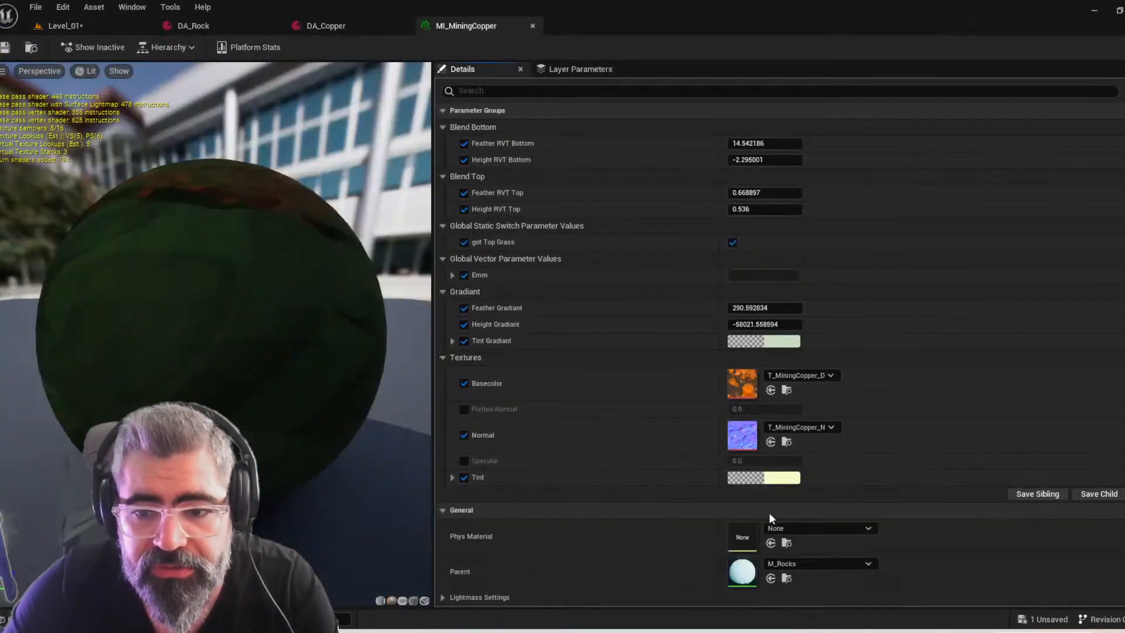
left_click(784, 390)
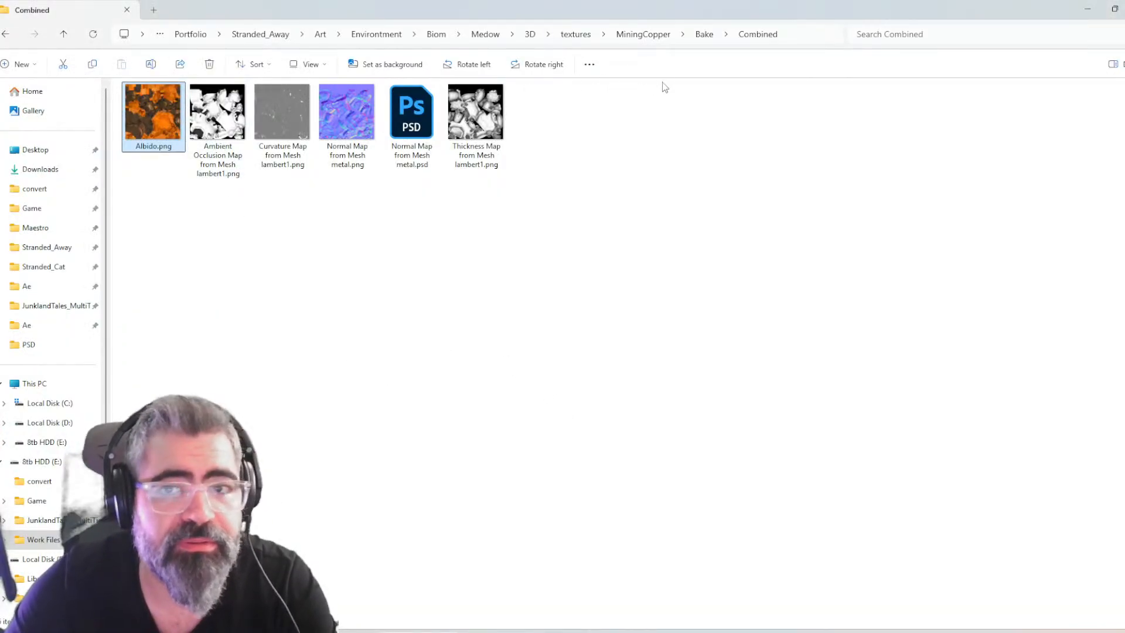
Load Albido.png from the MiningCopper Bake Combined folder as the Maya file texture's image and preview it closely
left_click(802, 36)
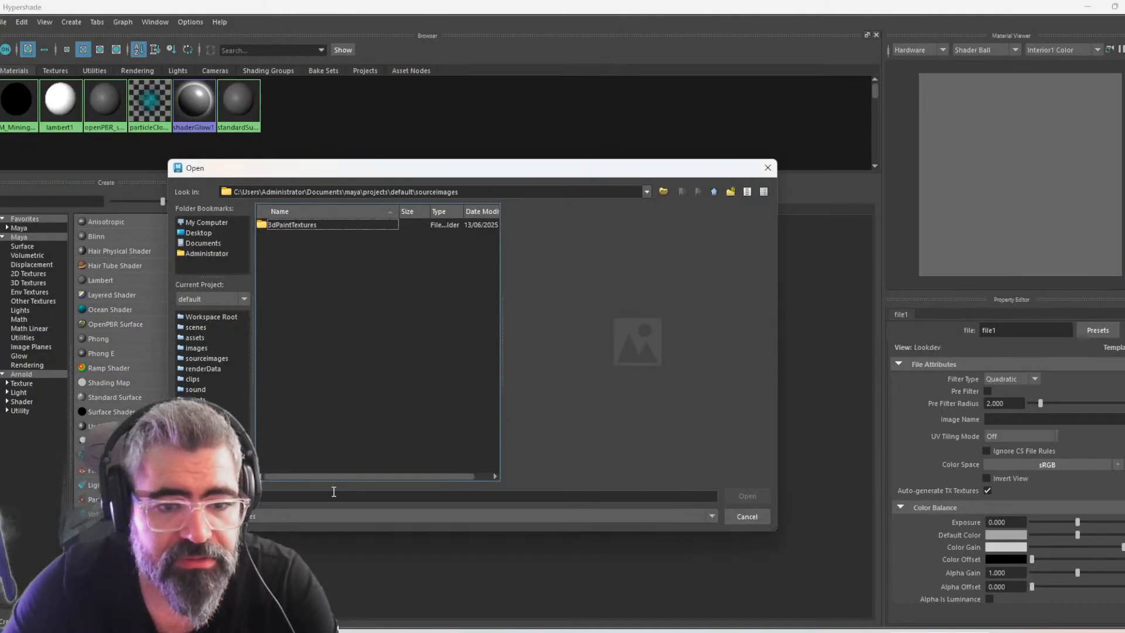
left_click(334, 496)
key("ctrl+v")
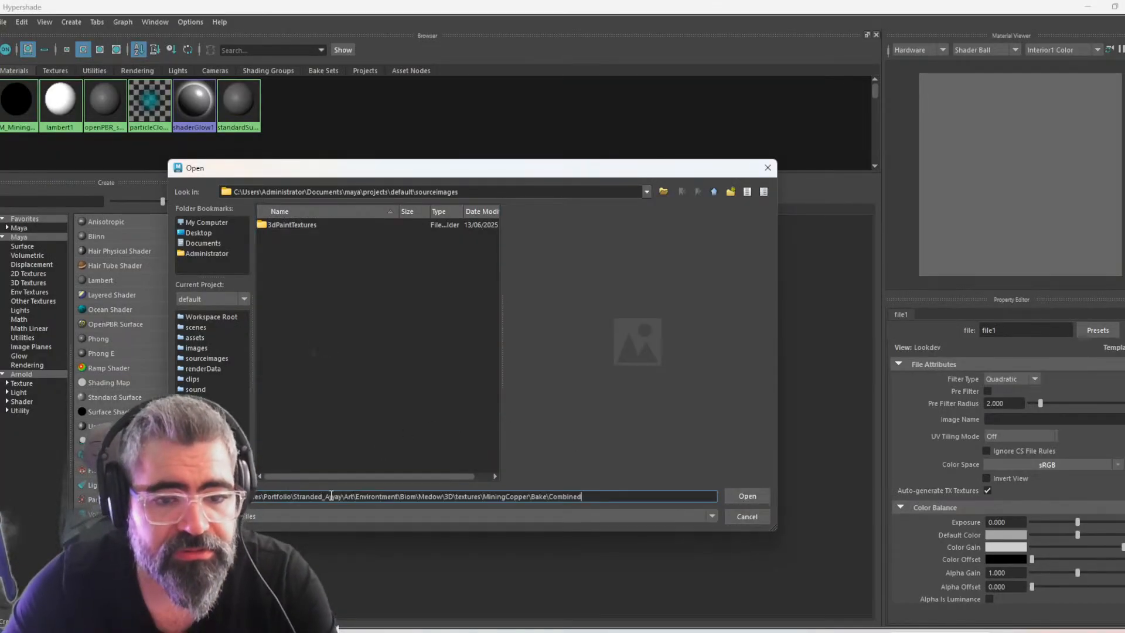
key("Return")
double_click(285, 225)
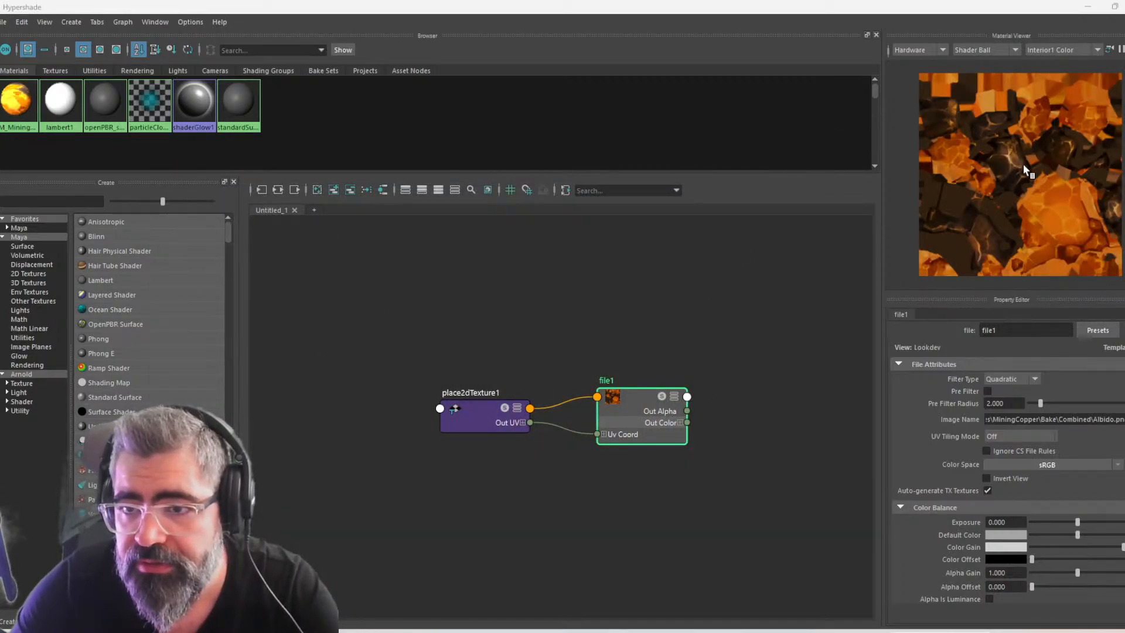
scroll(1021, 162, "up", 6)
scroll(981, 131, "down", 10)
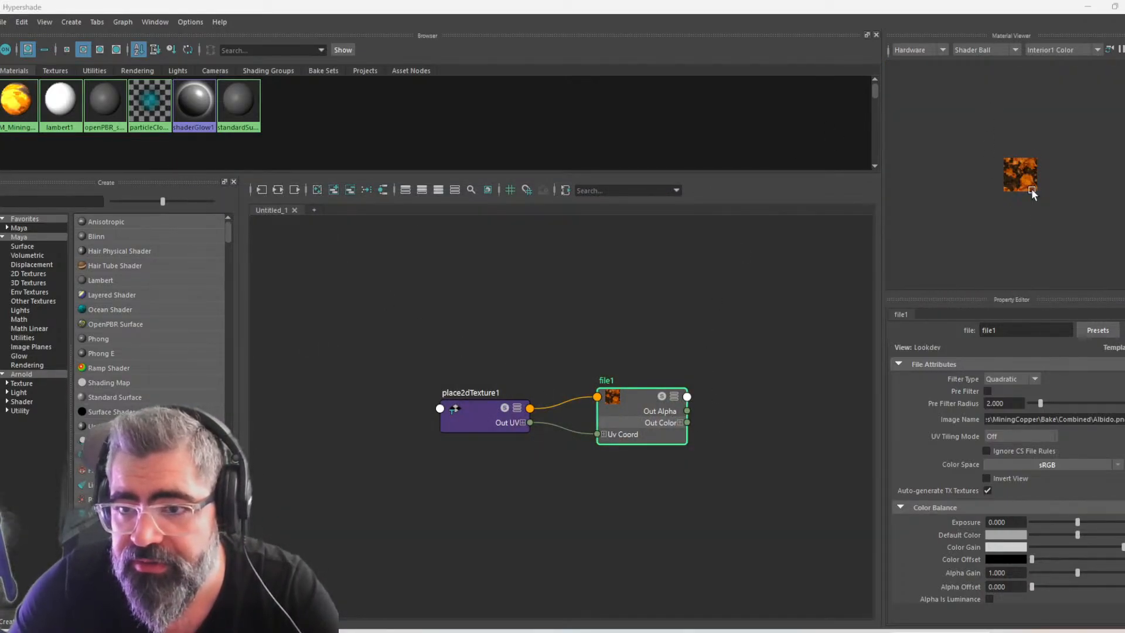
scroll(1035, 198, "up", 6)
scroll(1007, 150, "up", 3)
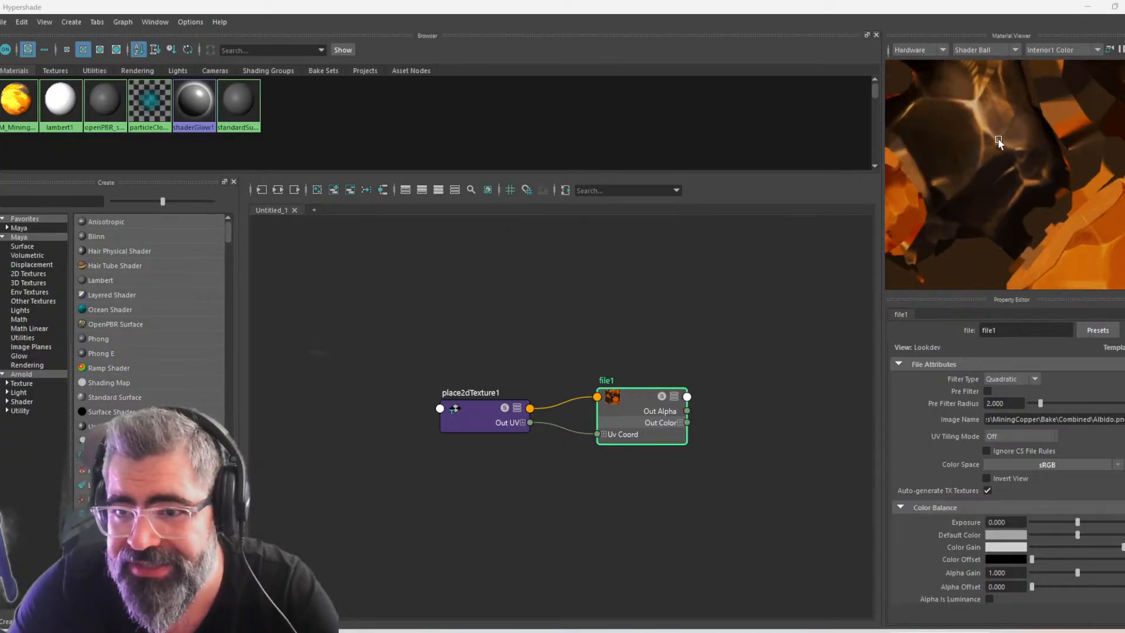
scroll(996, 140, "down", 10)
scroll(1020, 164, "up", 8)
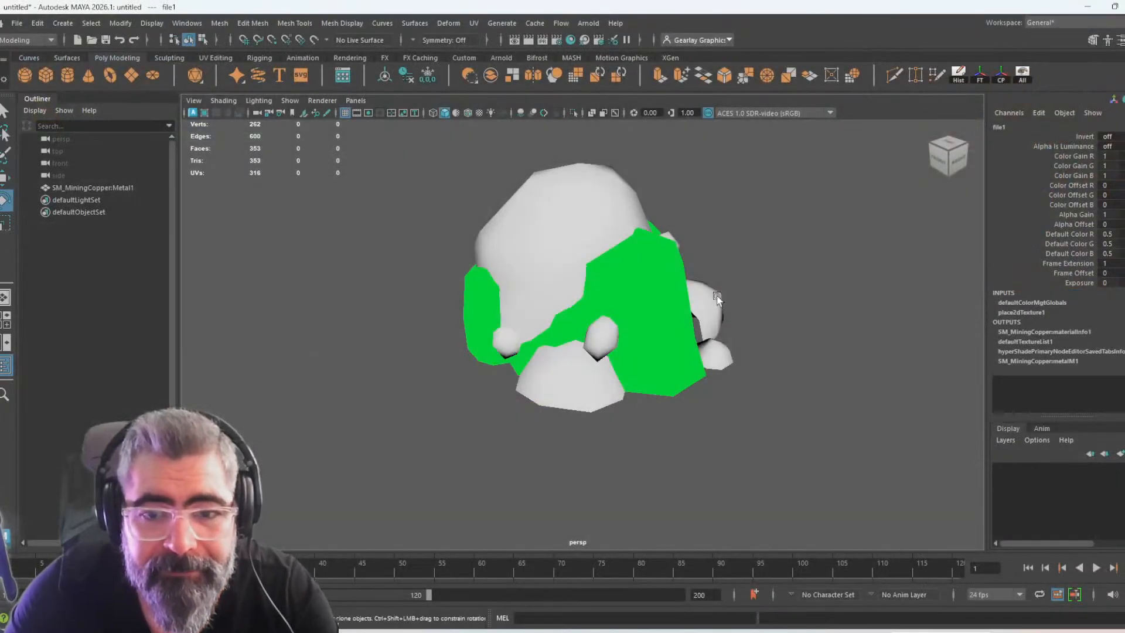
Display textures in the viewport and assign the existing SM_MiningCopper:metalM1 material to the whole mesh
left_click(606, 255)
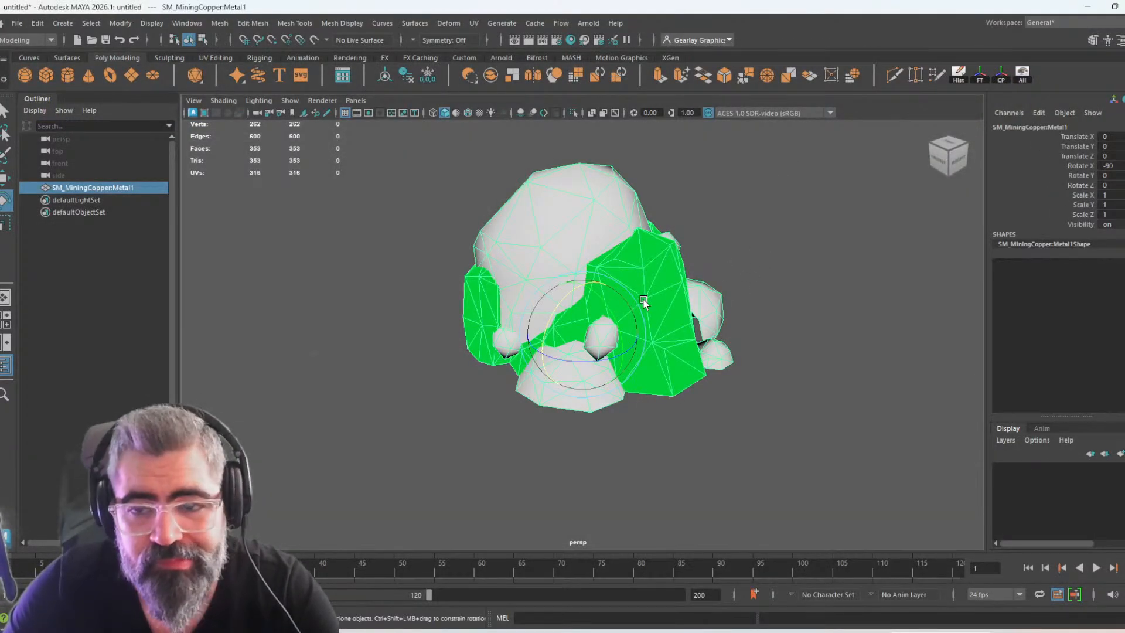
key("6")
left_click_drag(740, 204, 594, 265, "alt")
right_click_drag(596, 267, 605, 592)
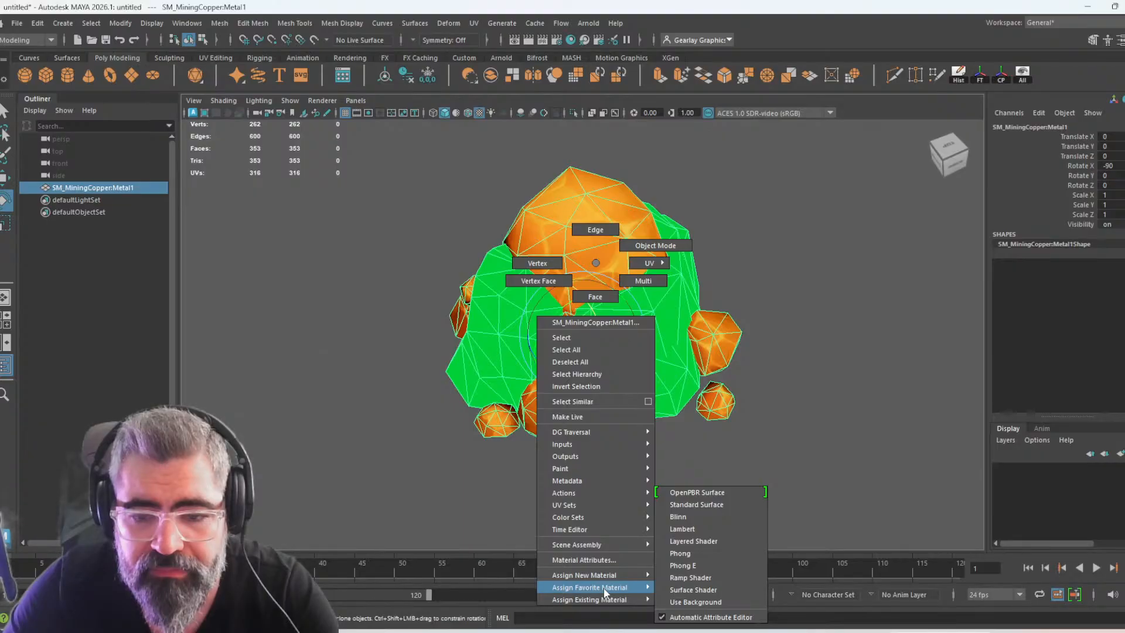
right_click_drag(604, 588, 741, 567)
left_click(814, 432)
left_click_drag(828, 452, 407, 446, "alt")
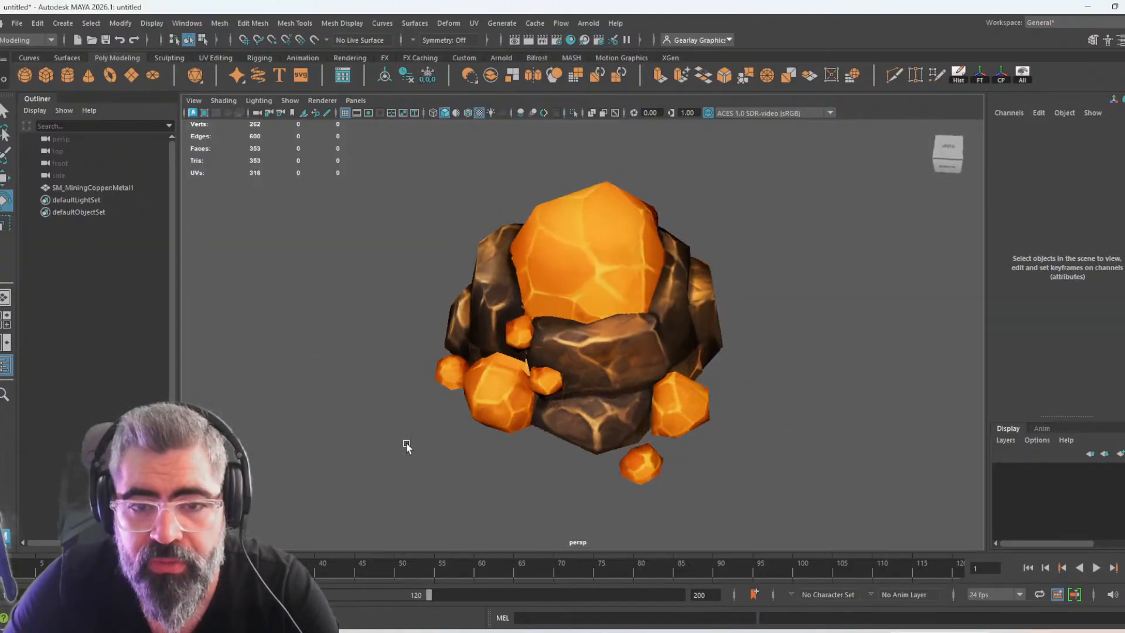
Separate the mining copper mesh into its individual rock and copper pieces
left_click(558, 275)
right_click_drag(607, 283, 602, 533, "shift")
left_click(673, 477)
left_click_drag(673, 474, 680, 470, "alt")
left_click(692, 478)
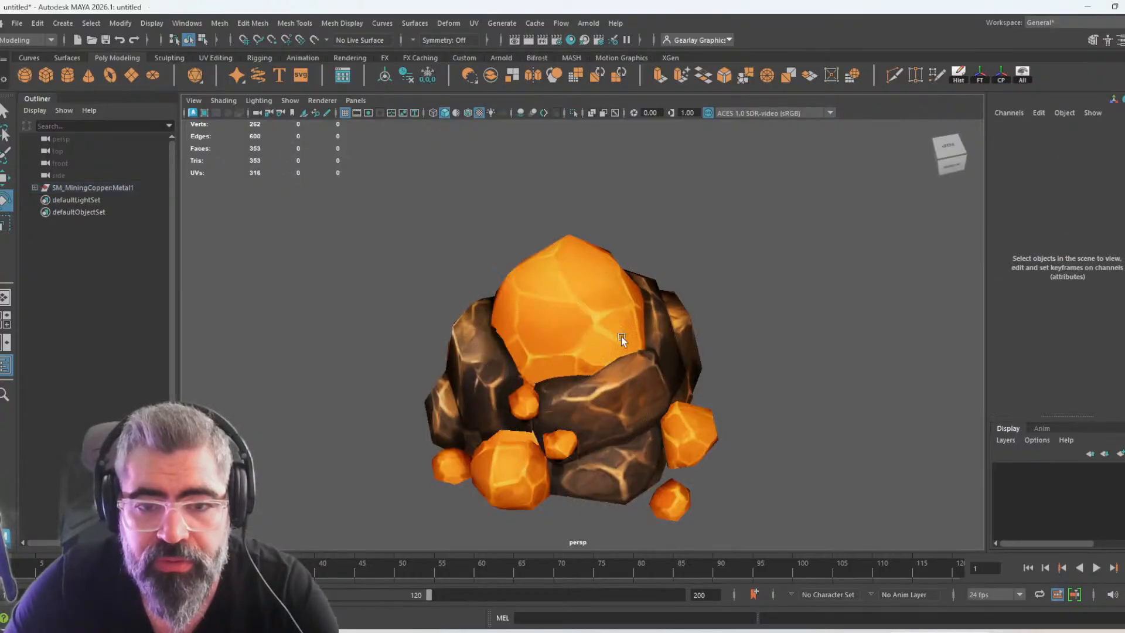
Move the large copper chunk on top off the rock, to about -132 along X
left_click(623, 351)
key("w")
left_click_drag(532, 397, 651, 360)
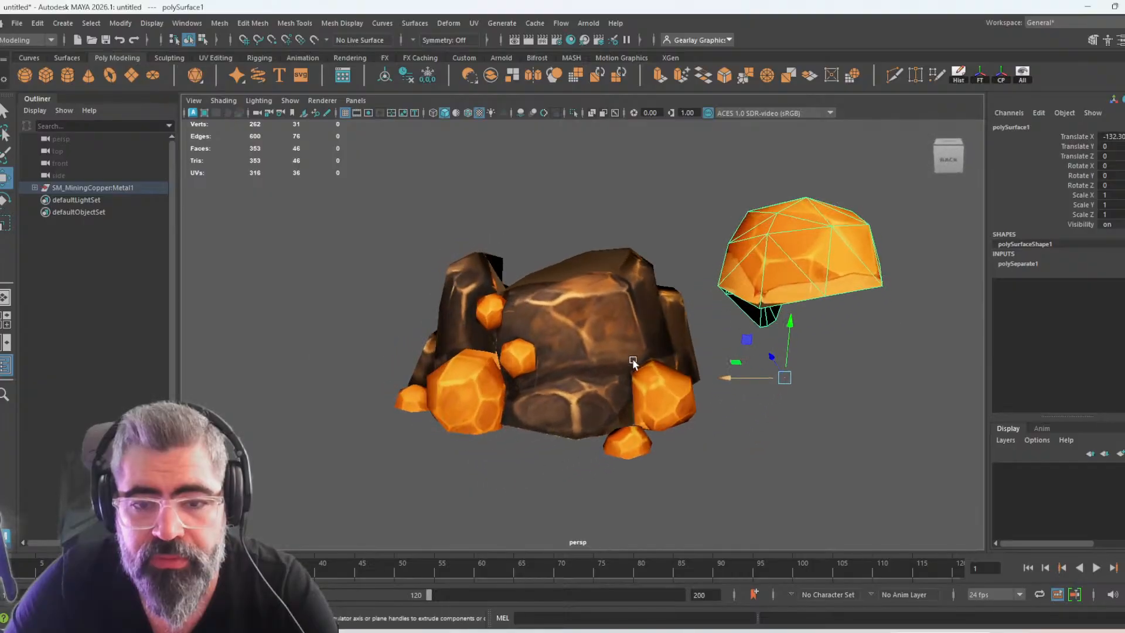
Examine the separated rock and copper pieces from several sides to find nuggets usable for the item mesh
scroll(585, 361, "up", 5)
mouse_move(569, 395)
left_mouse_down("alt")
mouse_move(593, 378)
mouse_move(590, 395)
left_mouse_up("alt")
right_click_drag(590, 395, 469, 375, "alt")
left_click_drag(611, 375, 610, 400, "alt")
scroll(652, 393, "up", 6)
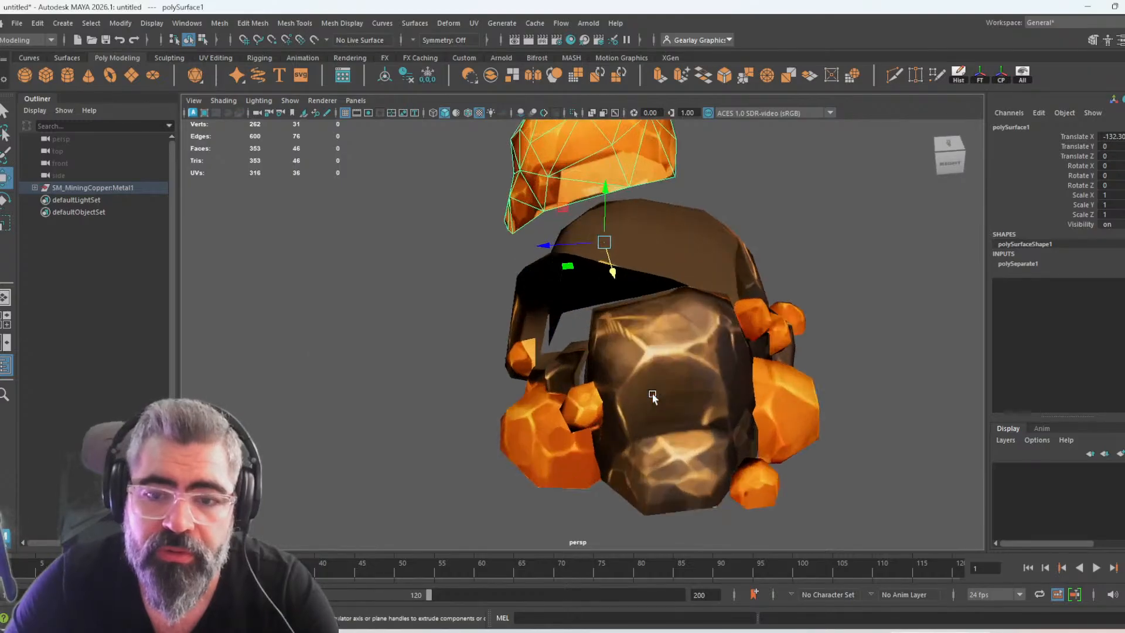
left_click_drag(710, 432, 520, 393, "alt")
left_click(627, 399)
key("f")
scroll(631, 396, "down", 4)
left_click(519, 392)
left_click_drag(639, 431, 494, 355, "alt")
left_click(495, 311)
left_click_drag(637, 417, 610, 415, "alt")
left_click_drag(683, 344, 655, 345, "alt")
left_click(629, 344)
scroll(686, 400, "down", 5)
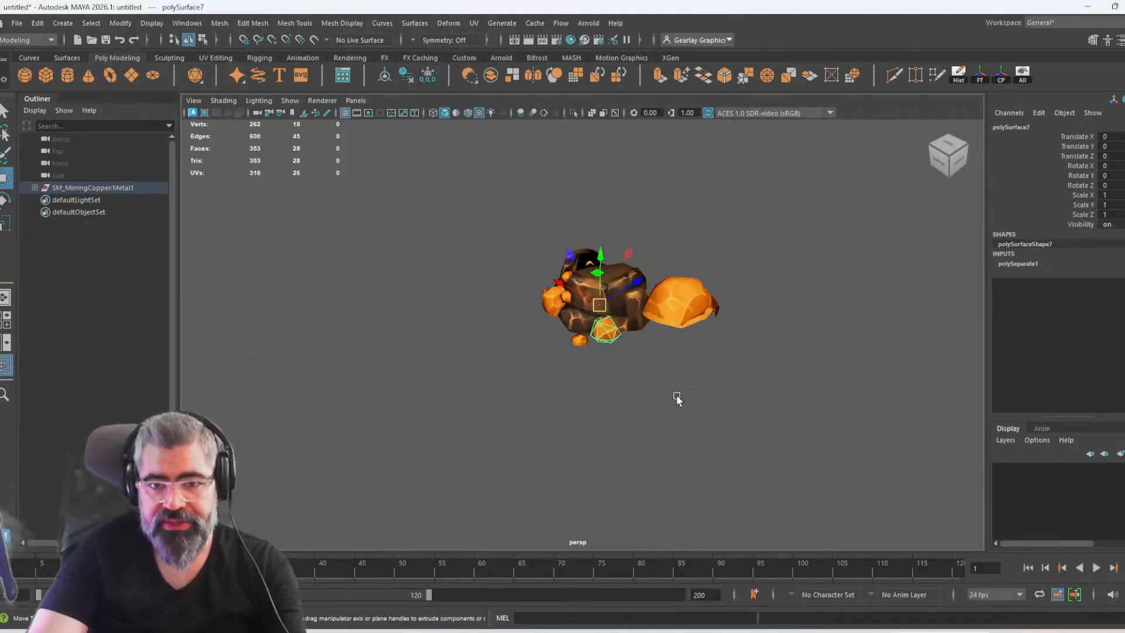
Move the medium copper nugget polySurface7 out of the rock, to about 84 along Y
left_click_drag(832, 170, 652, 344, "alt")
scroll(652, 343, "up", 6)
left_click(757, 340)
left_click(693, 243)
left_click_drag(643, 224, 810, 377)
left_click_drag(786, 308, 805, 362, "alt")
left_click(805, 362)
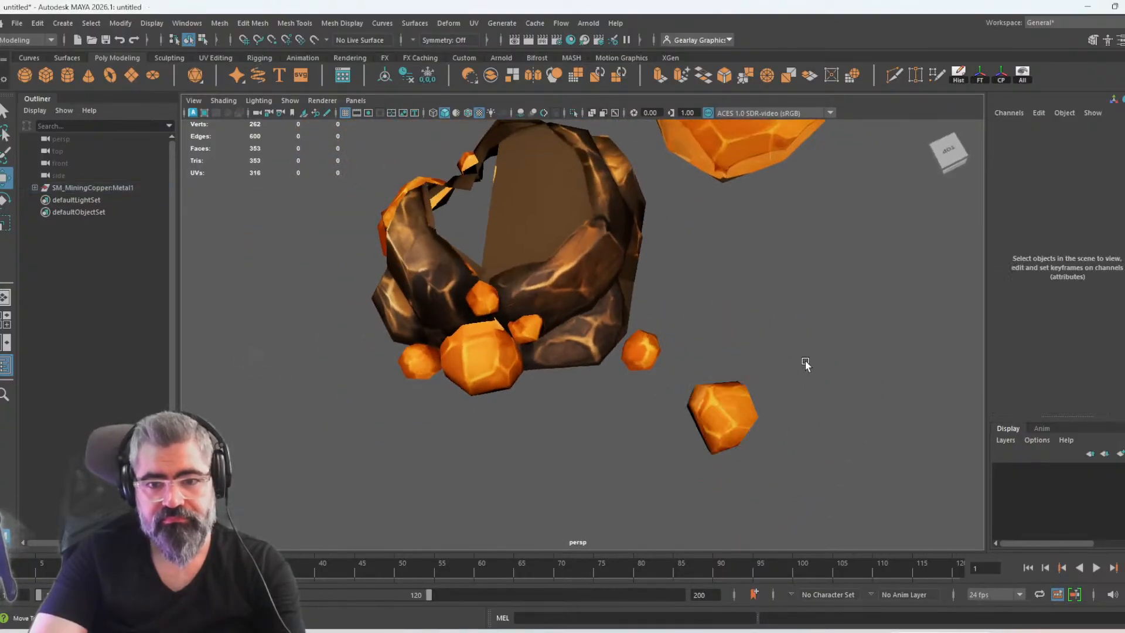
Move the larger side nugget and the small nuggets around it out of the rock, to about 119 along Y
left_click(654, 346)
left_click_drag(650, 378, 627, 398, "alt")
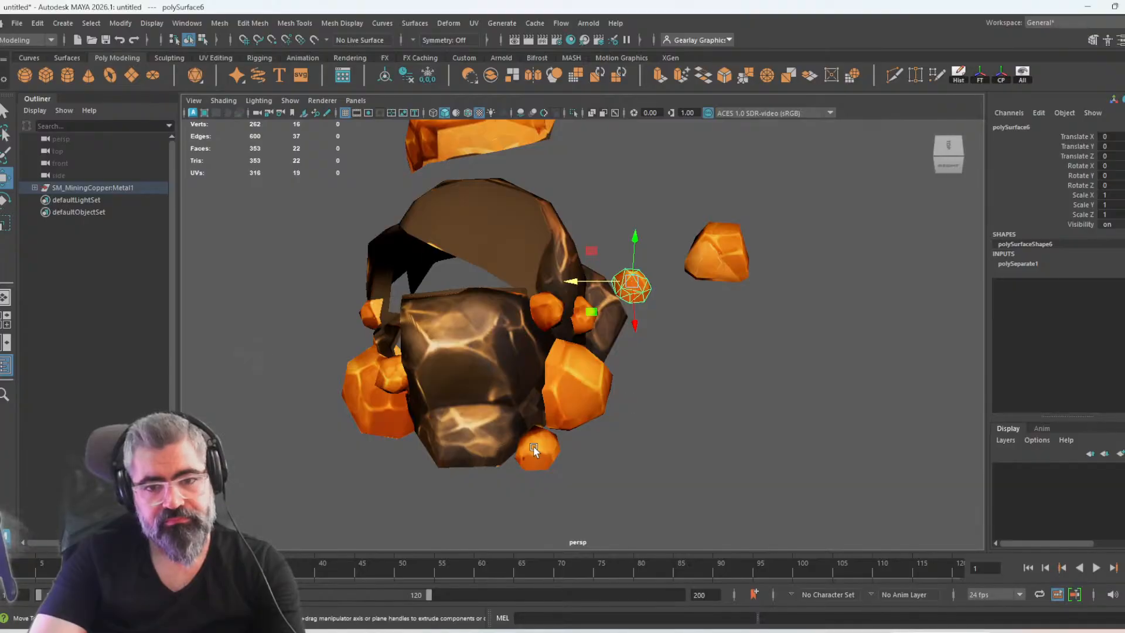
left_click_drag(532, 331, 673, 341)
left_click(753, 445)
mouse_move(753, 446)
left_mouse_down("alt")
mouse_move(640, 414)
mouse_move(563, 427)
mouse_move(681, 417)
mouse_move(896, 437)
mouse_move(718, 428)
mouse_move(776, 419)
mouse_move(818, 432)
mouse_move(663, 425)
mouse_move(728, 427)
mouse_move(728, 440)
mouse_move(661, 445)
mouse_move(758, 450)
left_mouse_up("alt")
left_click(759, 450)
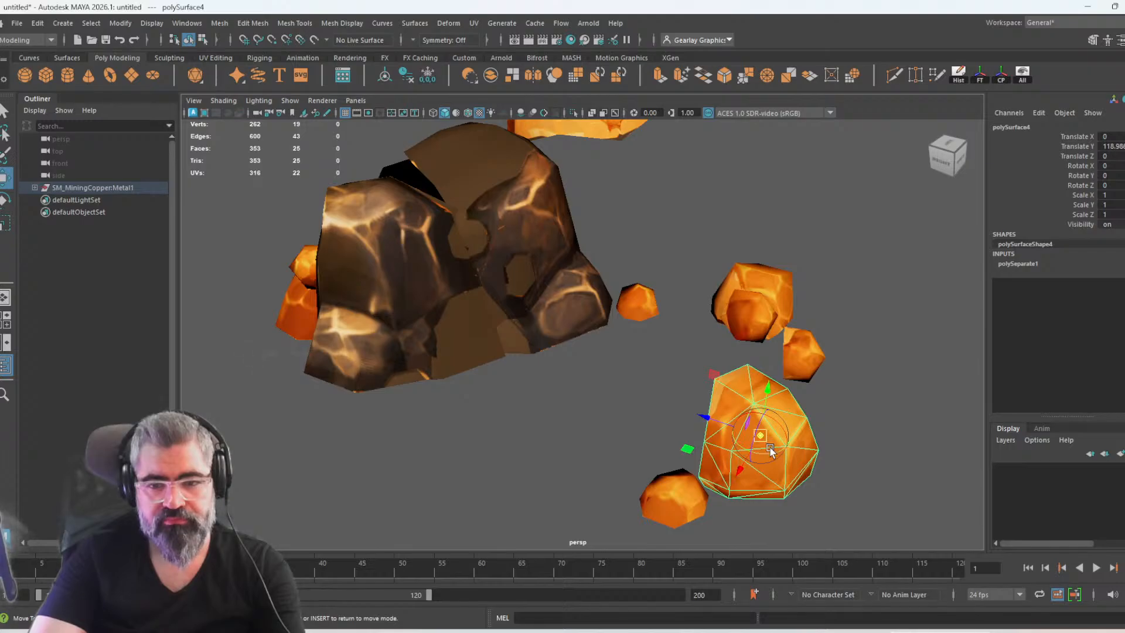
Rotate the larger side nugget, and rotate the medium nugget polySurface7 by about 2, 9 and -10 degrees
key("d")
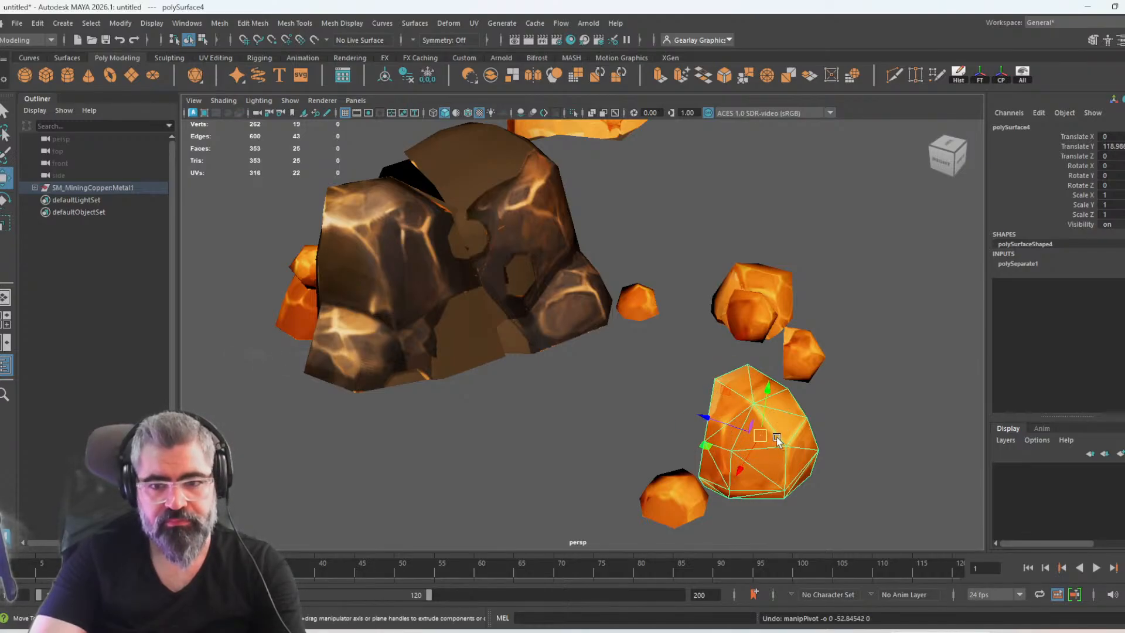
key("e")
left_click_drag(771, 437, 737, 414)
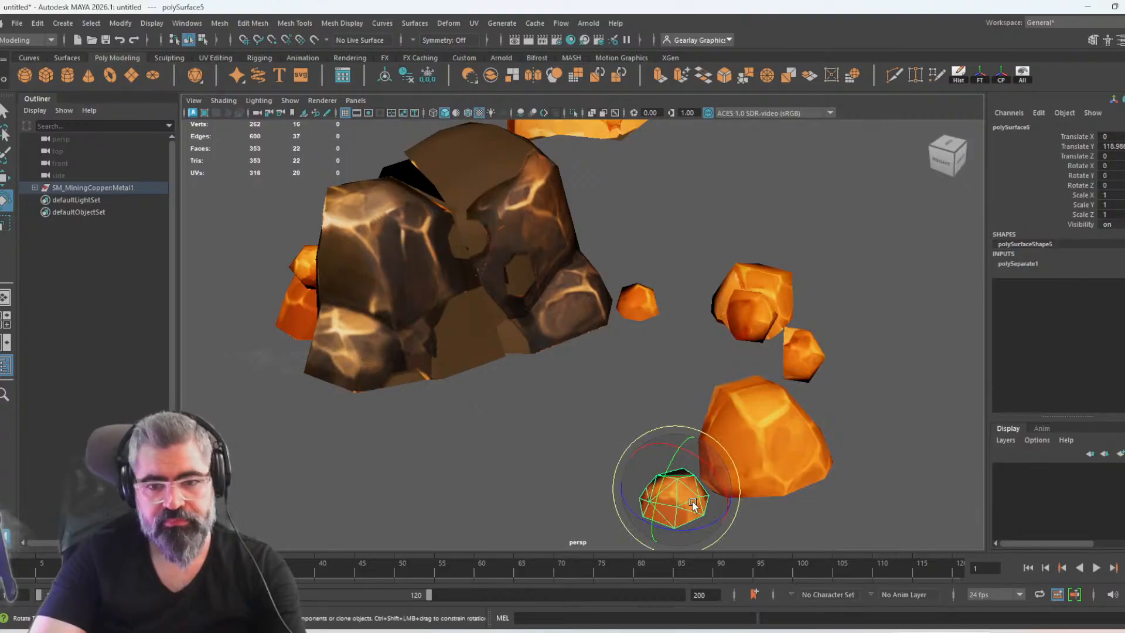
left_click_drag(858, 467, 707, 452, "alt")
left_click_drag(787, 408, 677, 386, "alt")
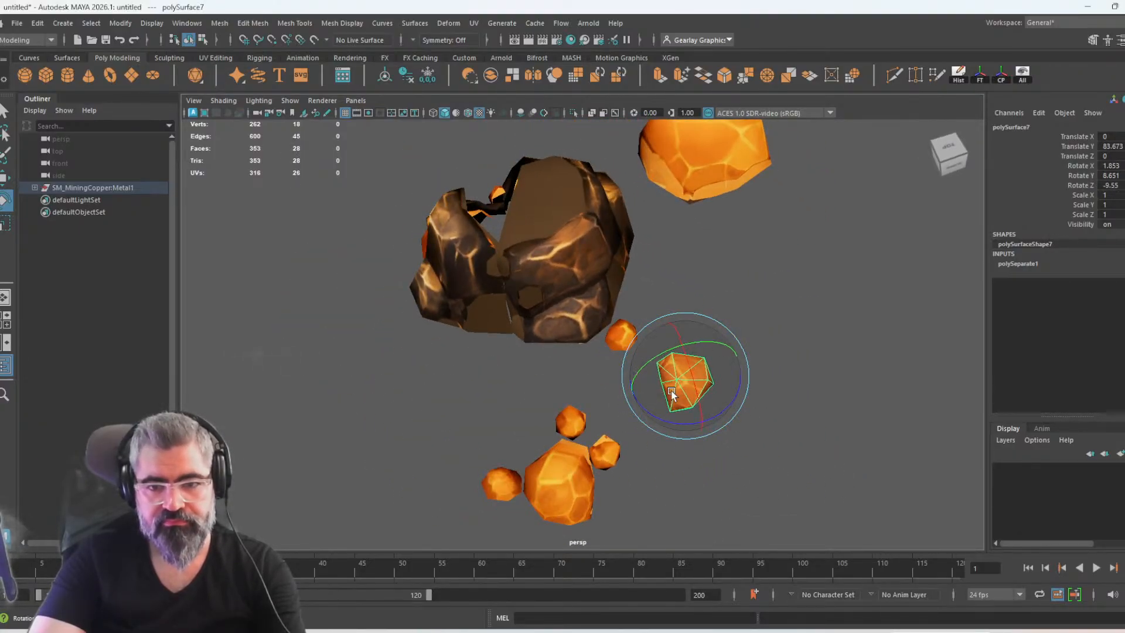
Move the small nuggets polySurface6, polySurface5 and polySurface2 next to the medium nugget polySurface7
left_click(796, 358)
left_click(633, 343)
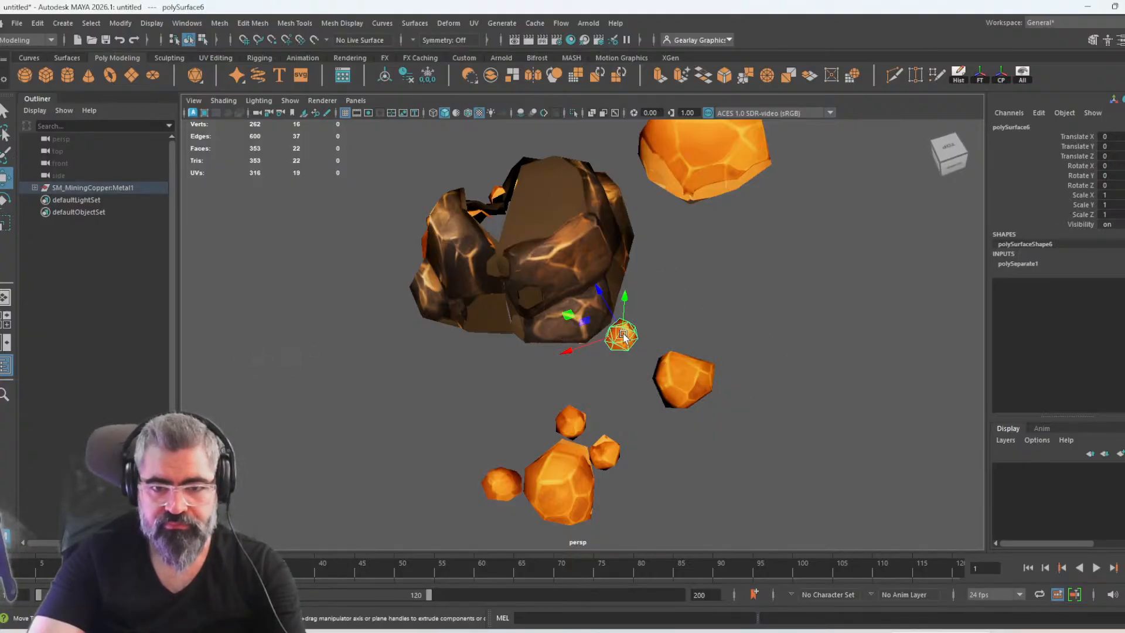
left_click_drag(719, 367, 718, 370, "alt")
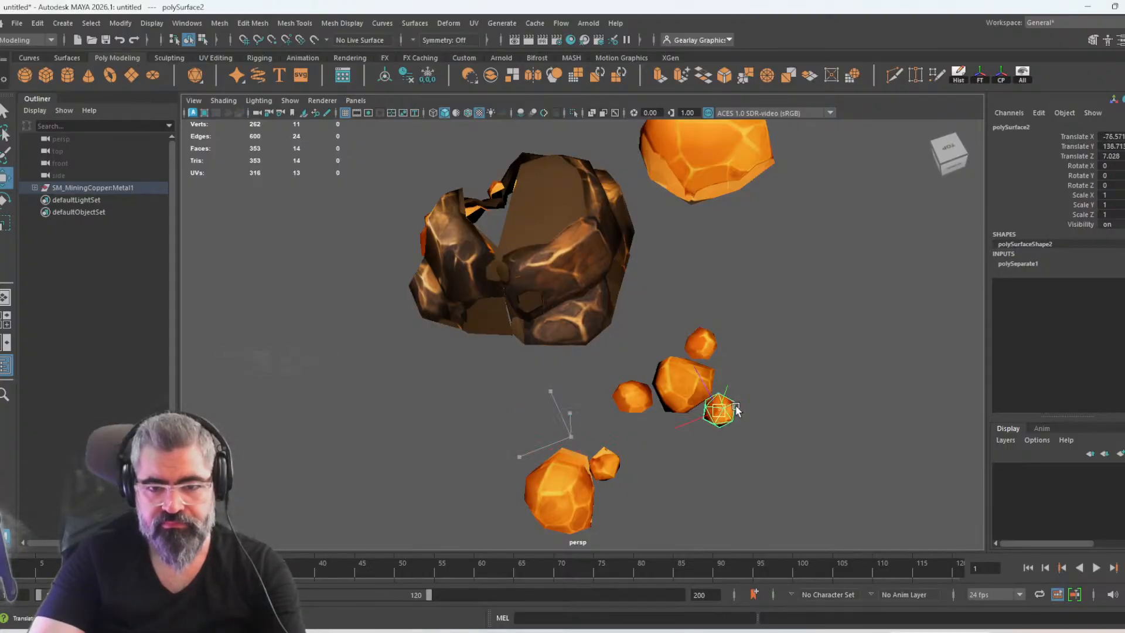
left_click_drag(733, 375, 734, 377)
Adjust the position of the small nugget polySurface2 in all directions so it sits beside the medium nugget
scroll(736, 389, "up", 5)
scroll(736, 389, "up", 2)
middle_click_drag(736, 390, 628, 354, "alt")
left_click_drag(708, 405, 786, 421, "alt")
middle_click_drag(854, 276, 772, 409, "alt")
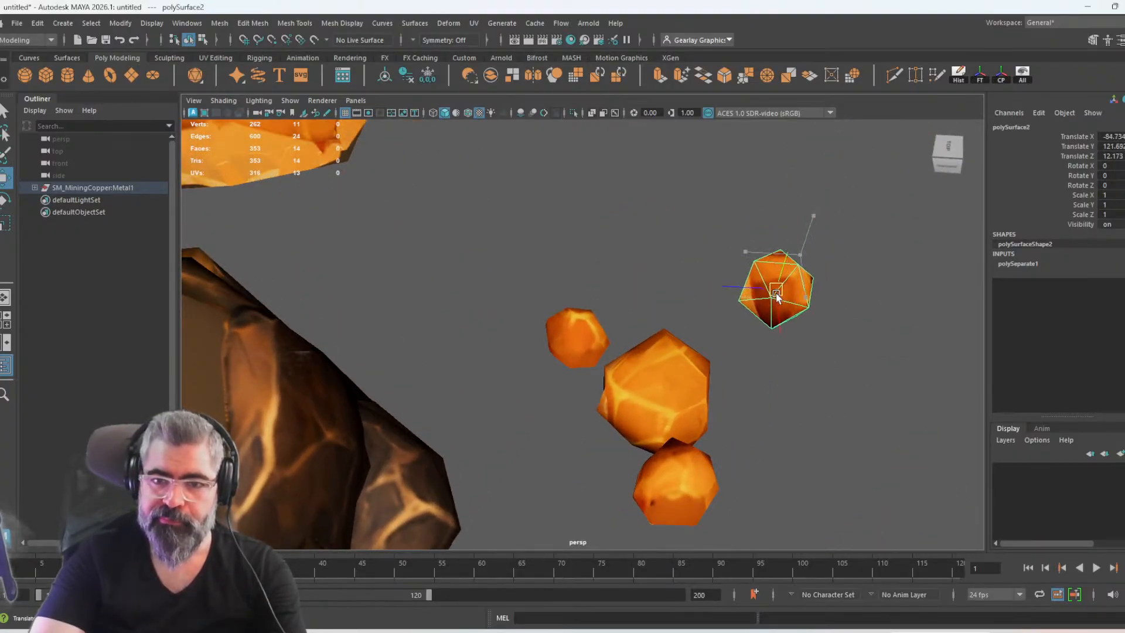
left_click_drag(722, 319, 503, 197, "alt")
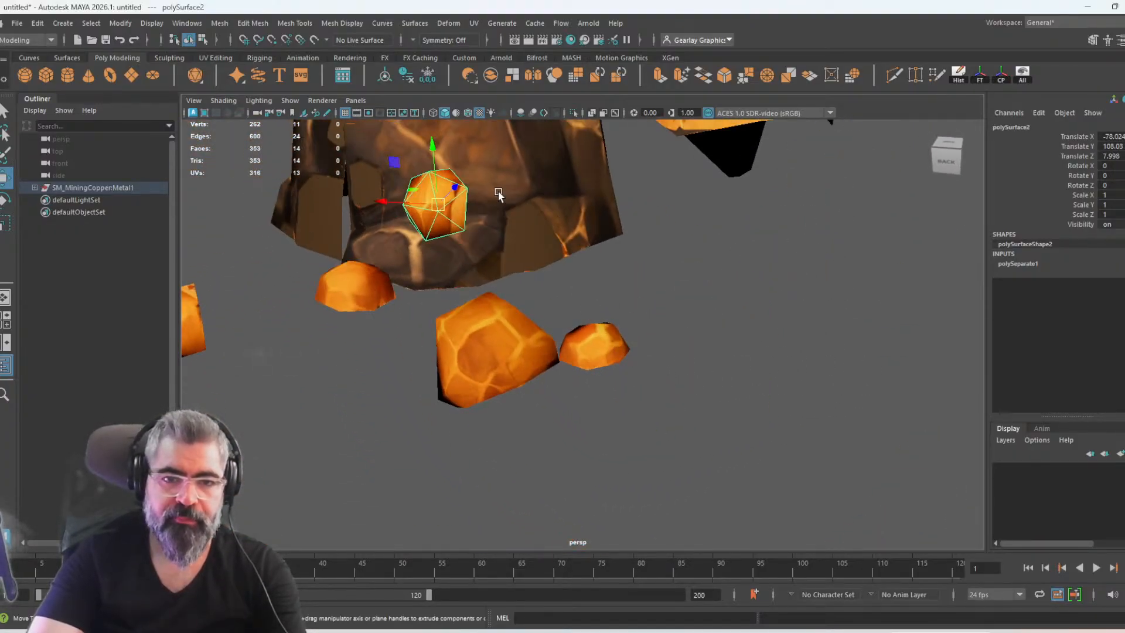
left_click_drag(436, 204, 406, 361)
left_click_drag(405, 360, 405, 234, "alt")
left_click_drag(479, 222, 532, 245, "alt")
Rotate the small nugget polySurface5 to about 106, 26 and 66 degrees and move it against the medium nugget
left_click_drag(375, 300, 559, 274)
left_click(448, 406)
left_click_drag(448, 406, 411, 371, "alt")
left_click_drag(411, 370, 555, 337, "alt")
left_click_drag(587, 403, 654, 185, "alt")
left_click_drag(661, 272, 635, 343, "alt")
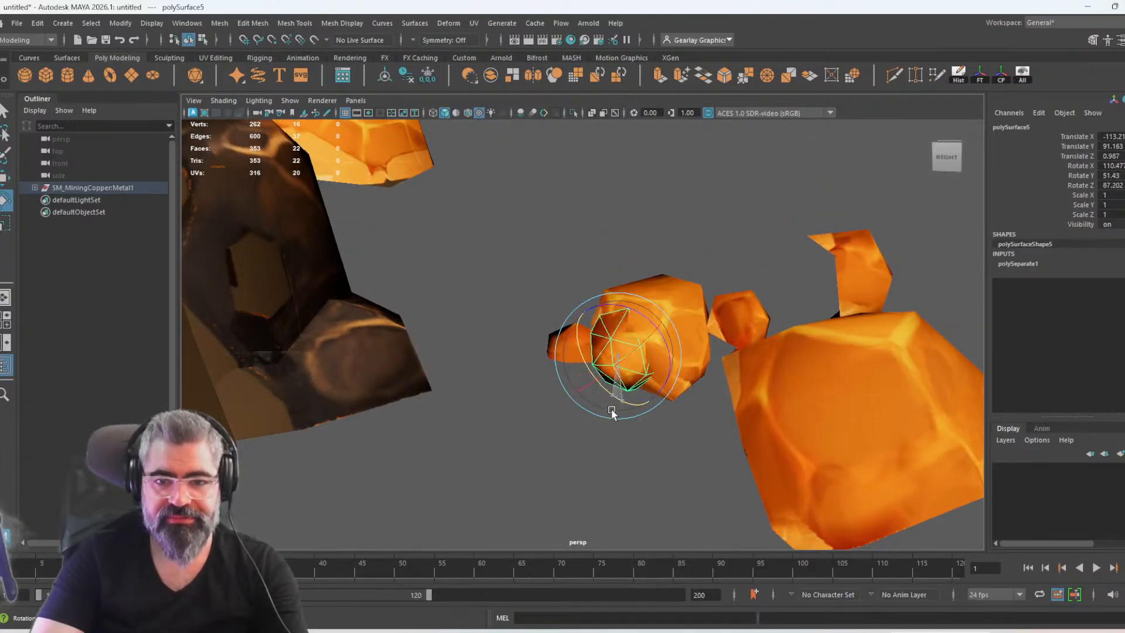
left_click_drag(628, 408, 657, 410, "alt")
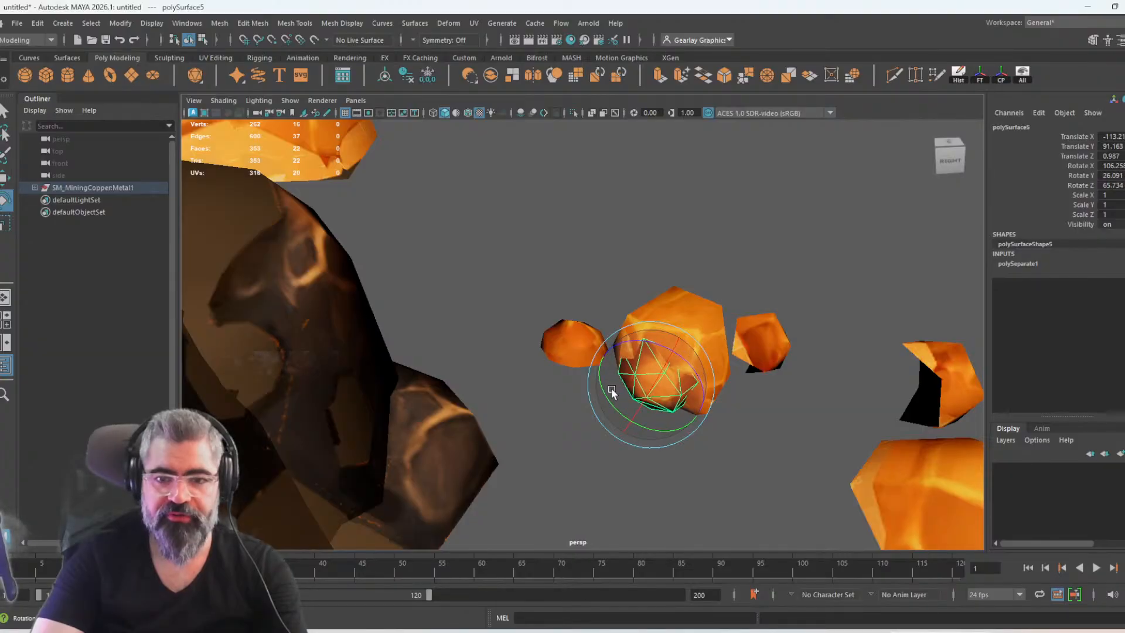
left_click_drag(658, 388, 629, 330, "alt")
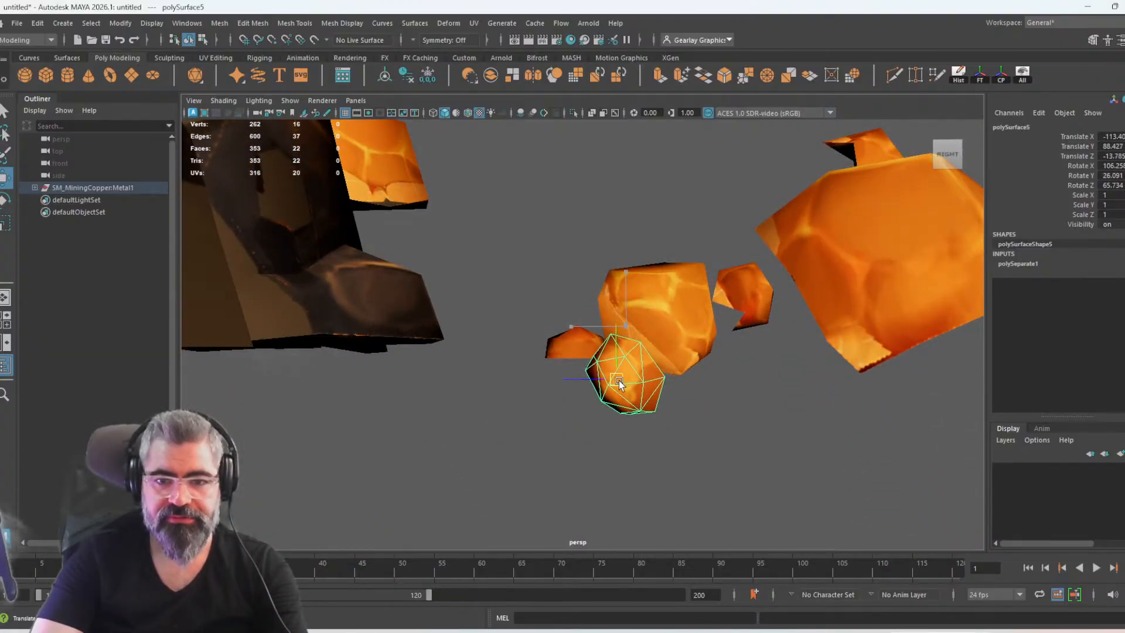
Move the small nugget polySurface6 closer to the medium nugget in the cluster
left_click_drag(613, 408, 783, 403, "alt")
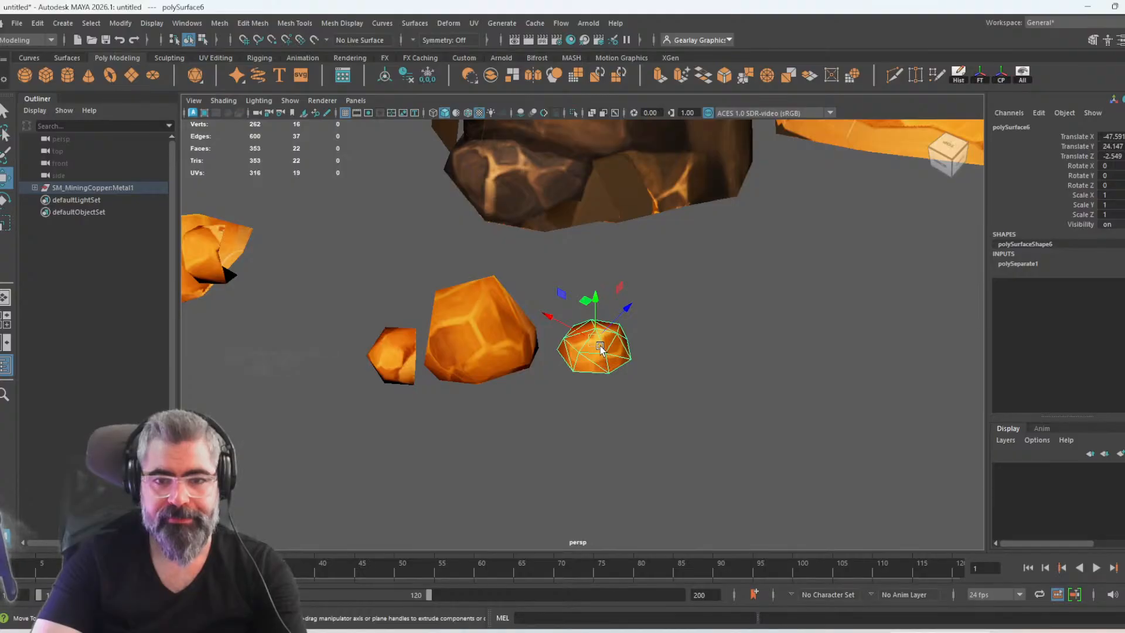
left_click_drag(568, 366, 607, 357, "alt")
left_click_drag(616, 366, 505, 403, "alt")
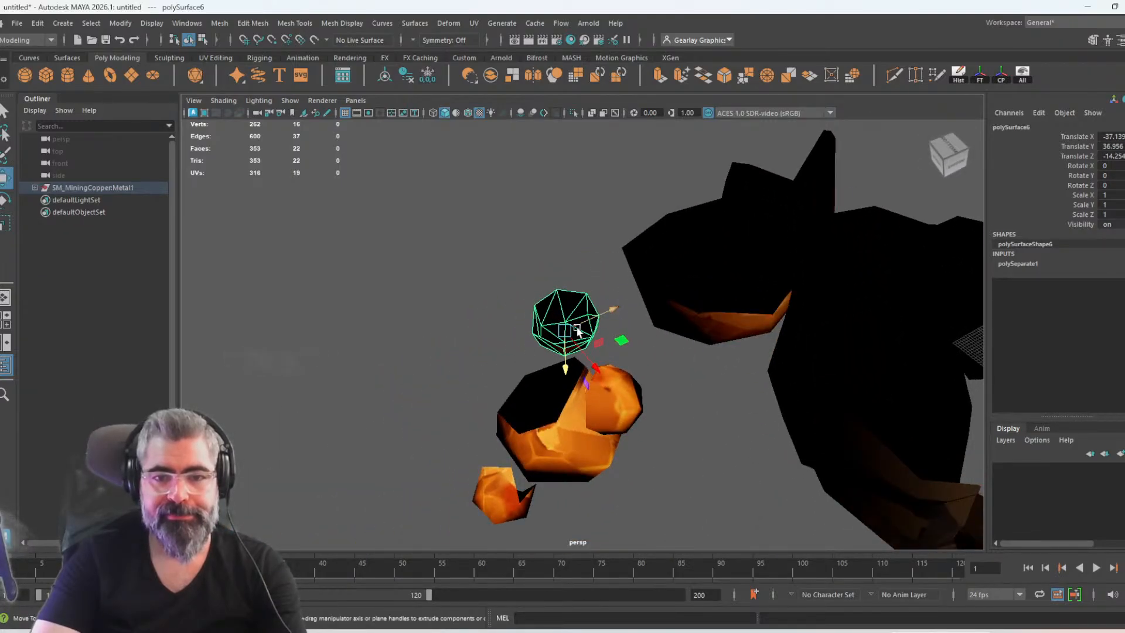
Combine the medium nugget and its three small nuggets into a single mesh
left_click_drag(540, 355, 465, 331)
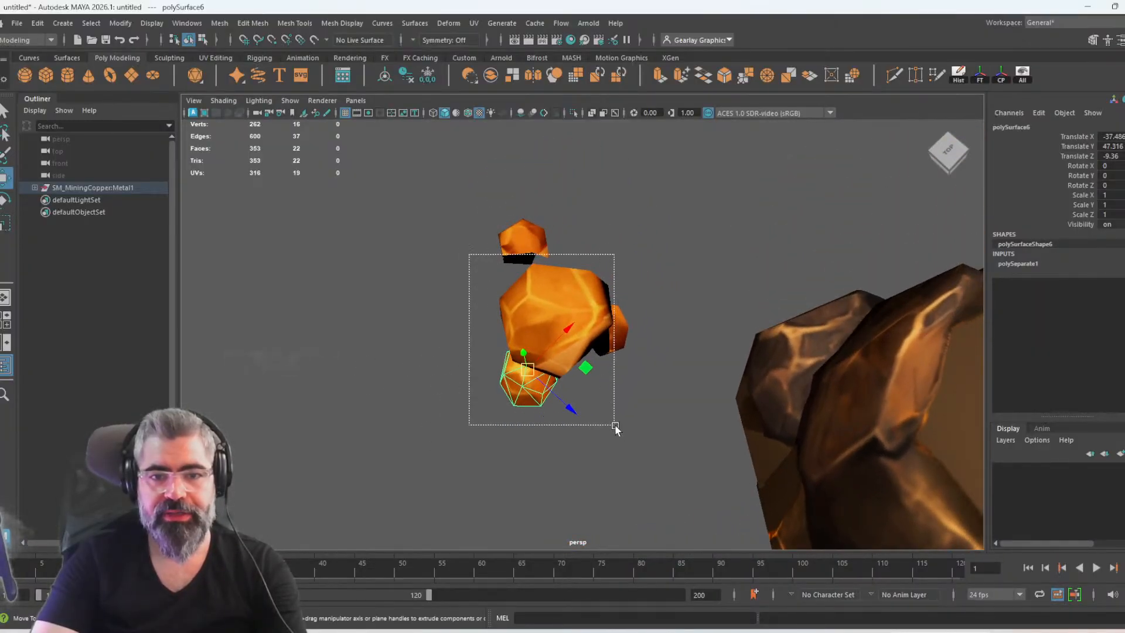
right_click_drag(571, 281, 556, 546, "shift")
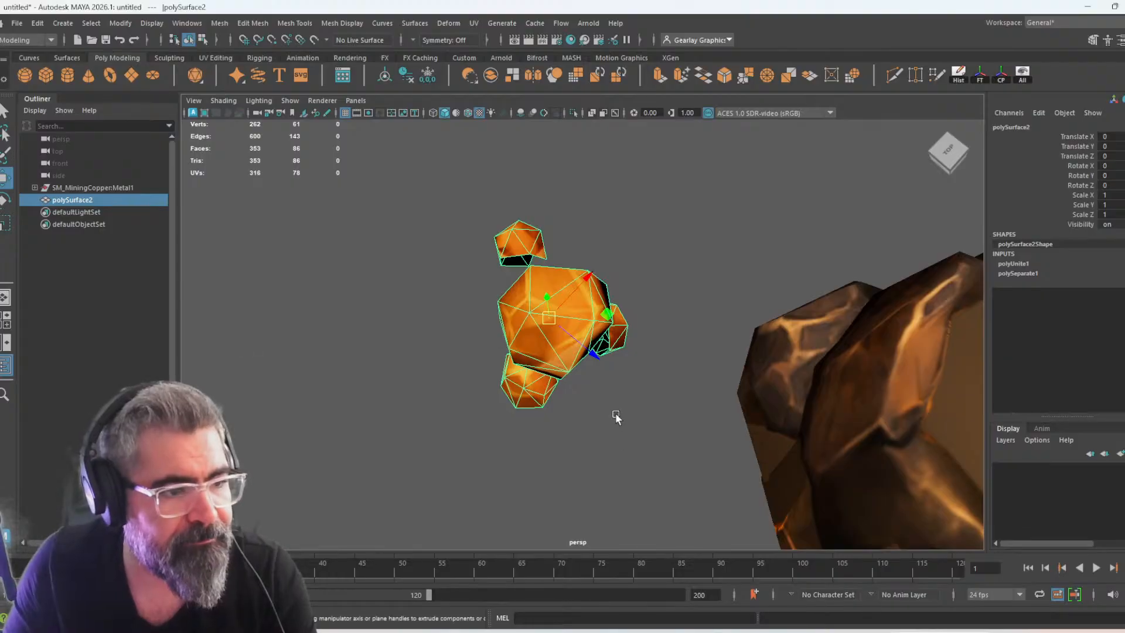
scroll(670, 458, "up", 2)
left_click_drag(599, 354, 505, 324)
left_click_drag(536, 368, 417, 330, "alt")
key("e")
left_click_drag(548, 293, 450, 328)
key("ctrl+z")
Examine the remaining dark rock body from several sides, including the holes left by the moved nuggets
left_click(633, 359)
left_click_drag(632, 358, 702, 432, "alt")
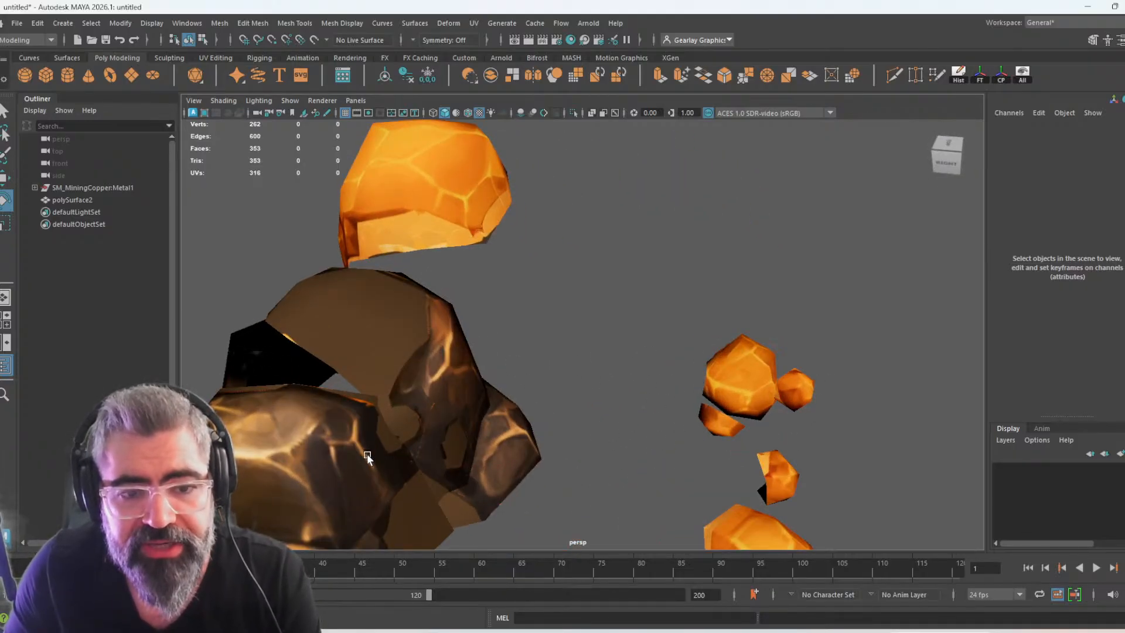
left_click(368, 456)
scroll(484, 412, "down", 5)
left_click_drag(515, 447, 554, 398, "alt")
middle_click_drag(552, 363, 574, 399, "alt")
left_click_drag(574, 399, 386, 405, "alt")
right_click_drag(386, 405, 559, 400, "alt")
left_click_drag(559, 400, 701, 404, "alt")
left_click(698, 409)
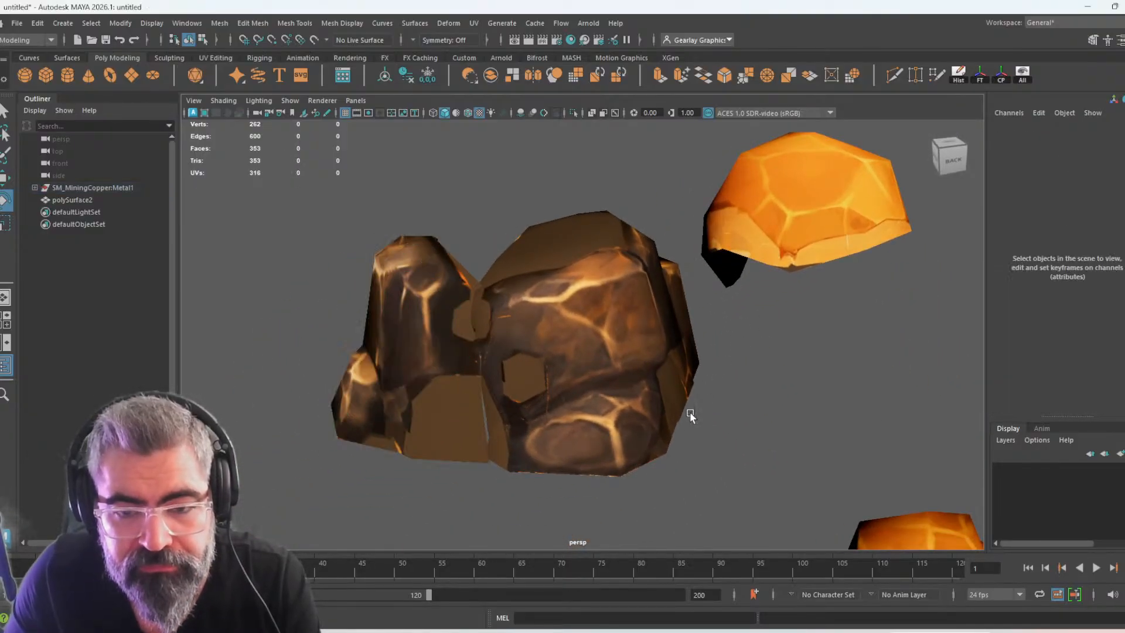
Open the copper texture Albido.png from the MiningCopper Bake folder's Combined subfolder in the image viewer
scroll(649, 432, "up", 6)
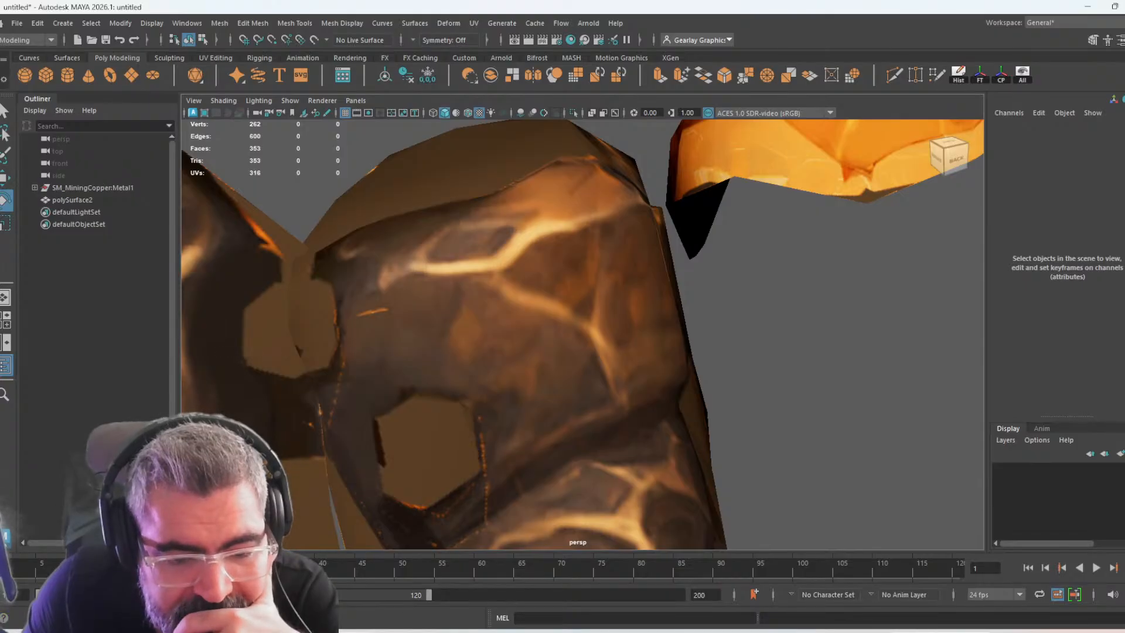
left_click(414, 631)
left_click(421, 632)
left_click(481, 632)
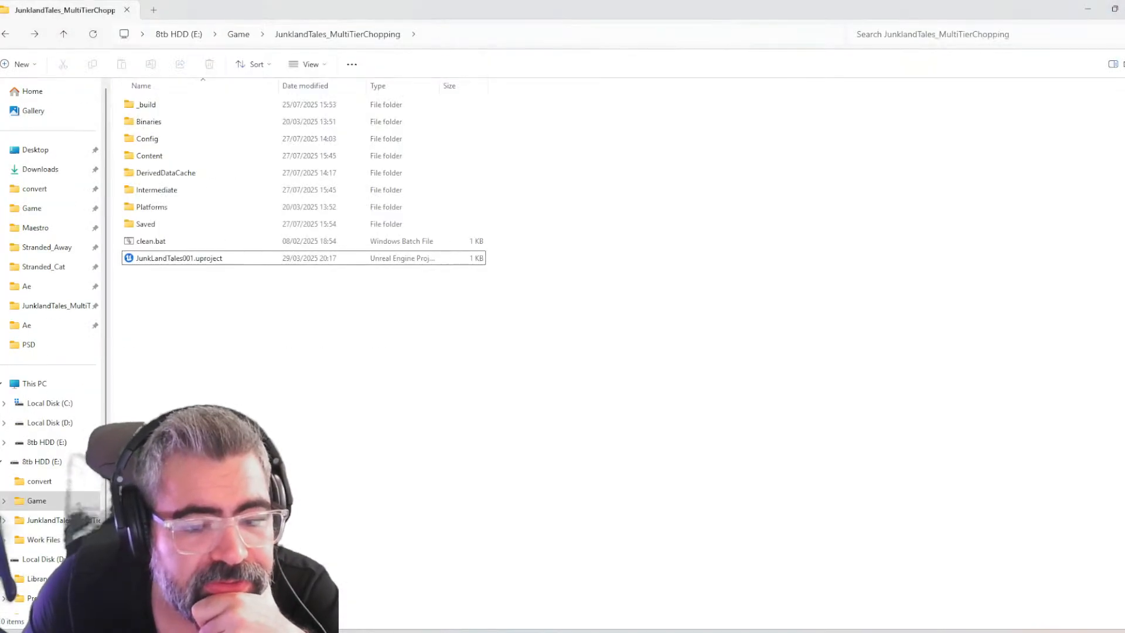
left_click(421, 632)
left_click(495, 487)
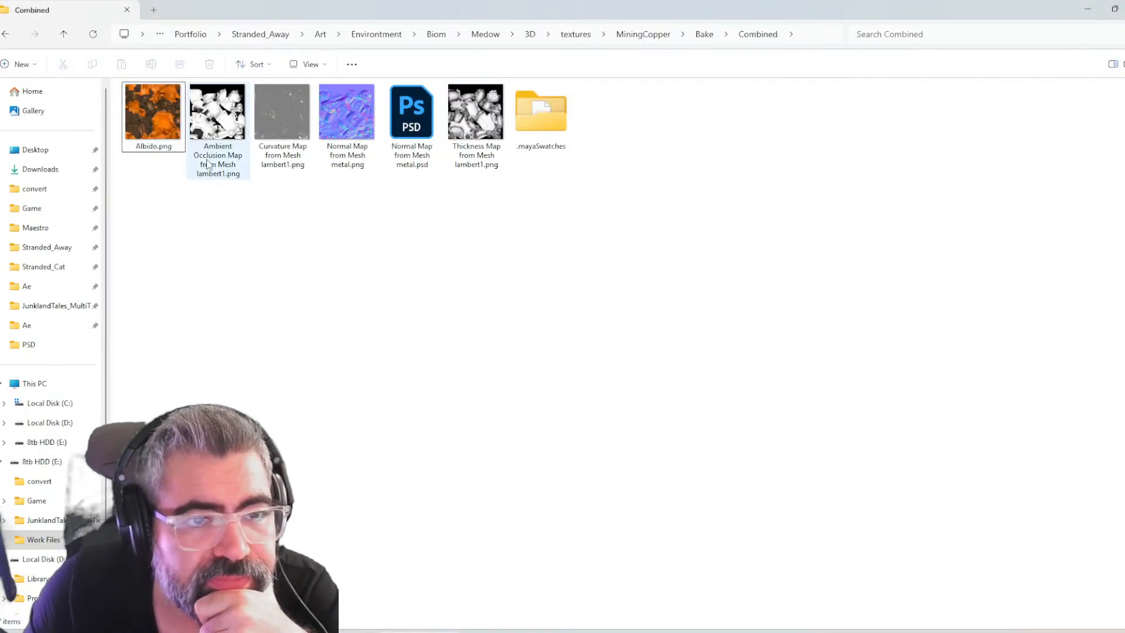
double_click(169, 123)
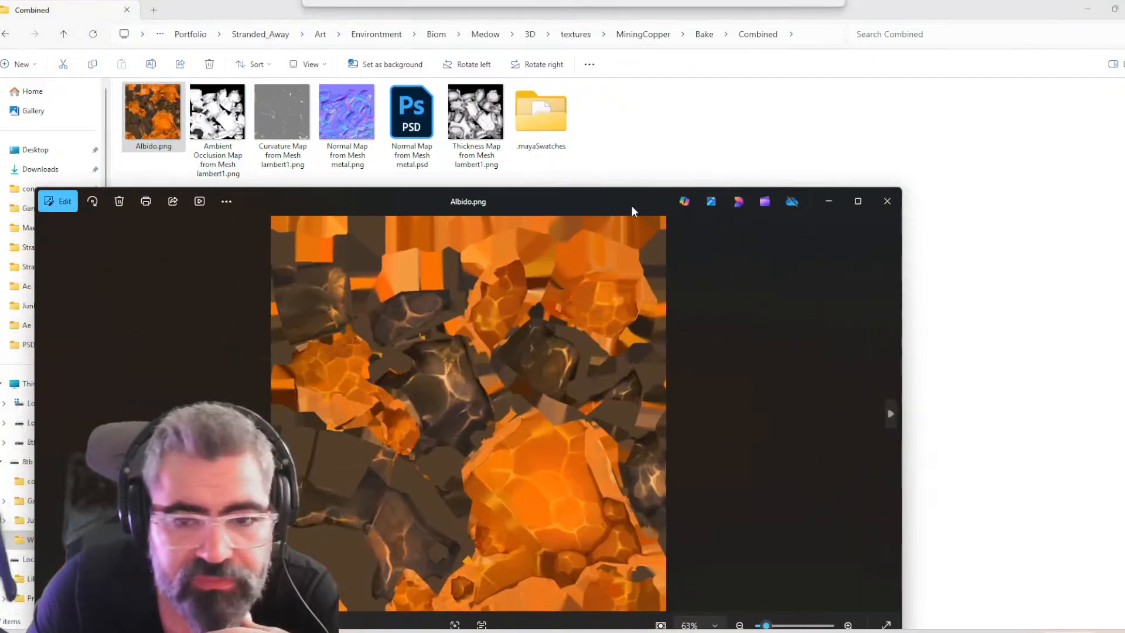
double_click(631, 205)
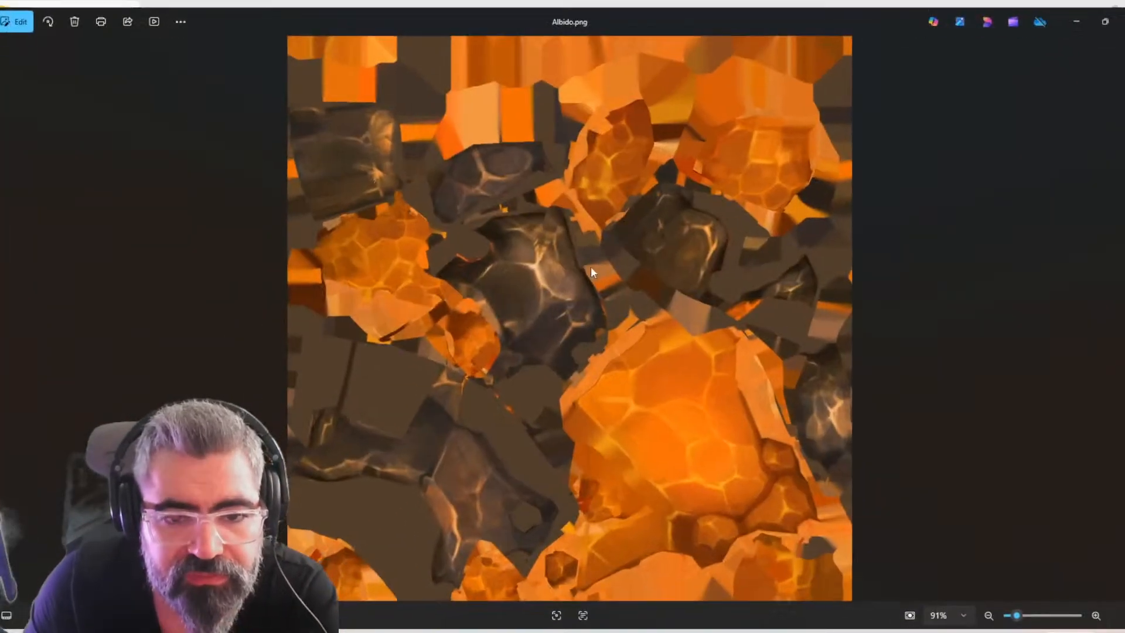
Examine the dark rock islands of the Albido texture up close and check how they sit among the copper areas
scroll(545, 335, "up", 5)
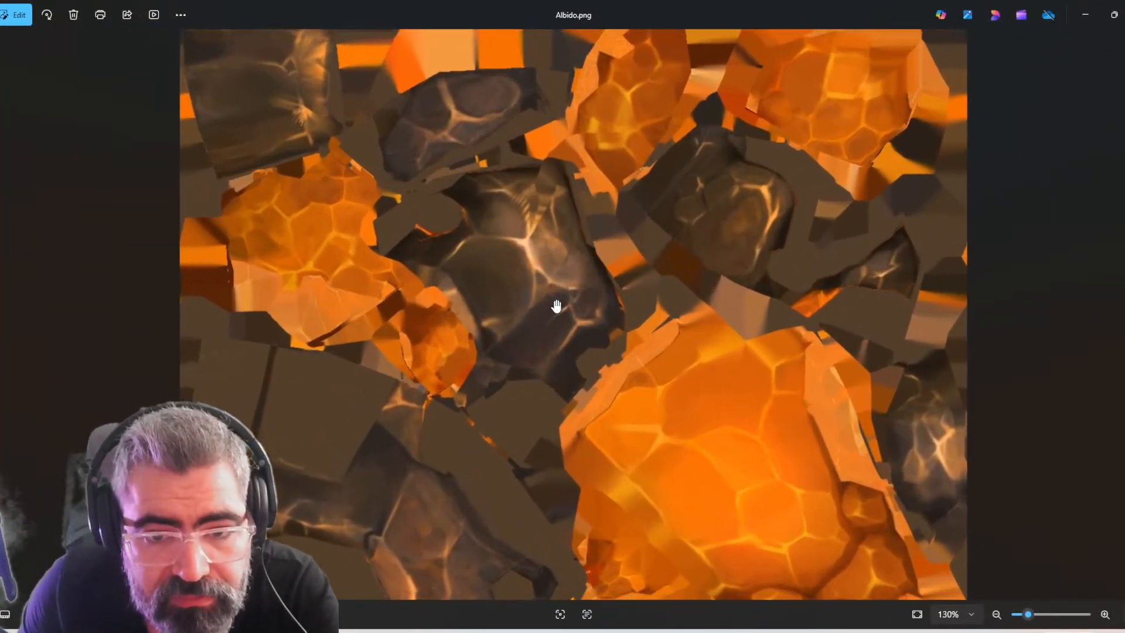
scroll(555, 310, "up", 5)
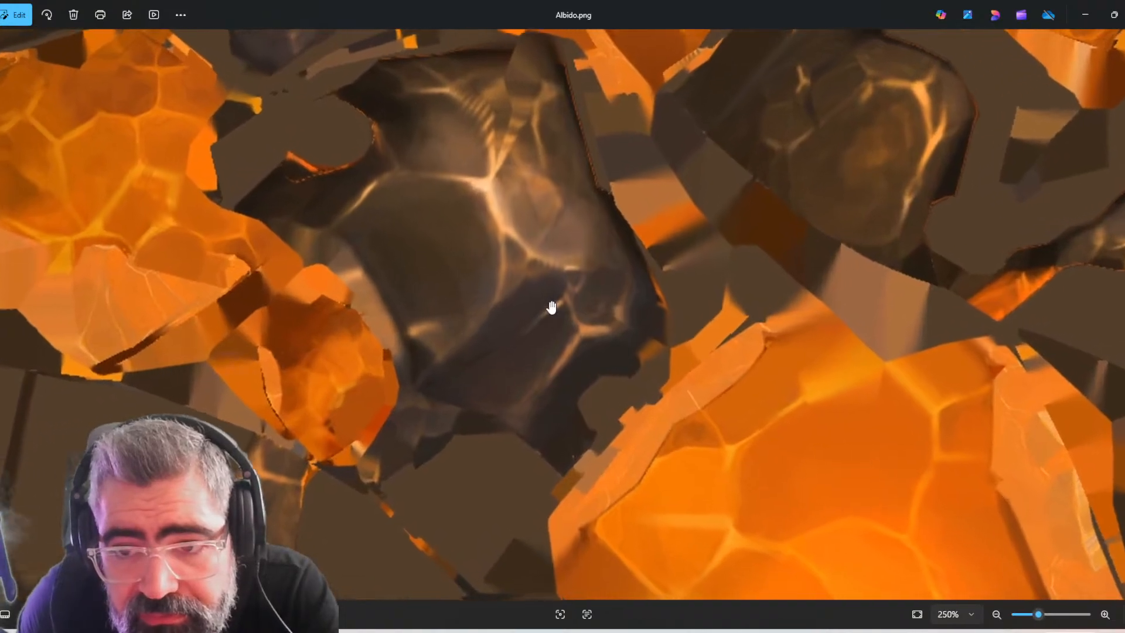
scroll(522, 265, "up", 4)
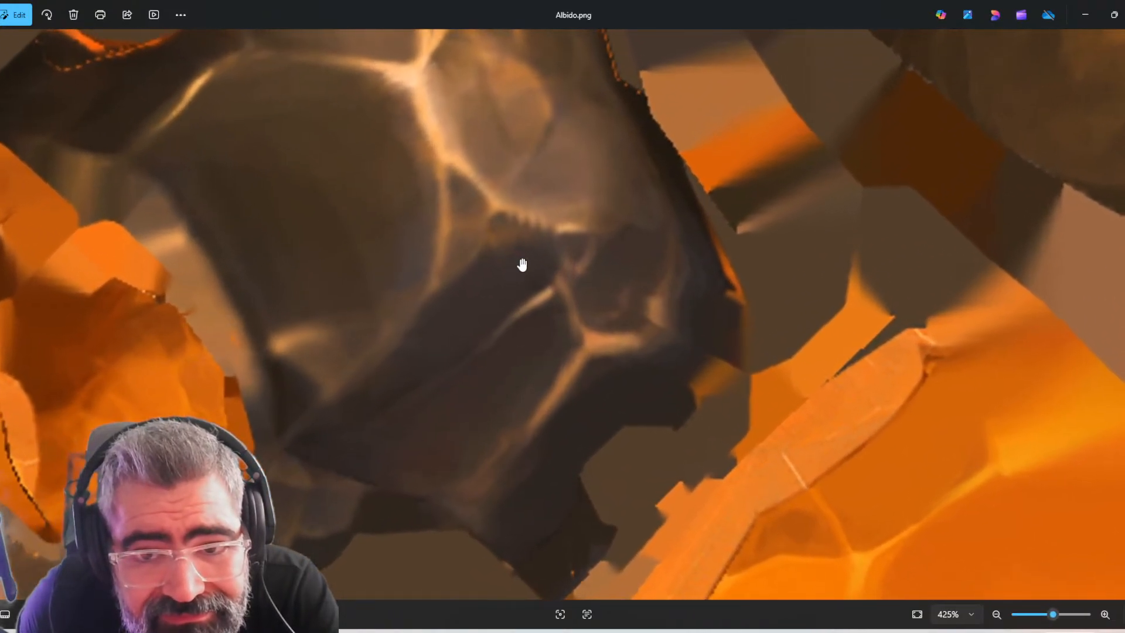
left_click_drag(503, 289, 573, 342)
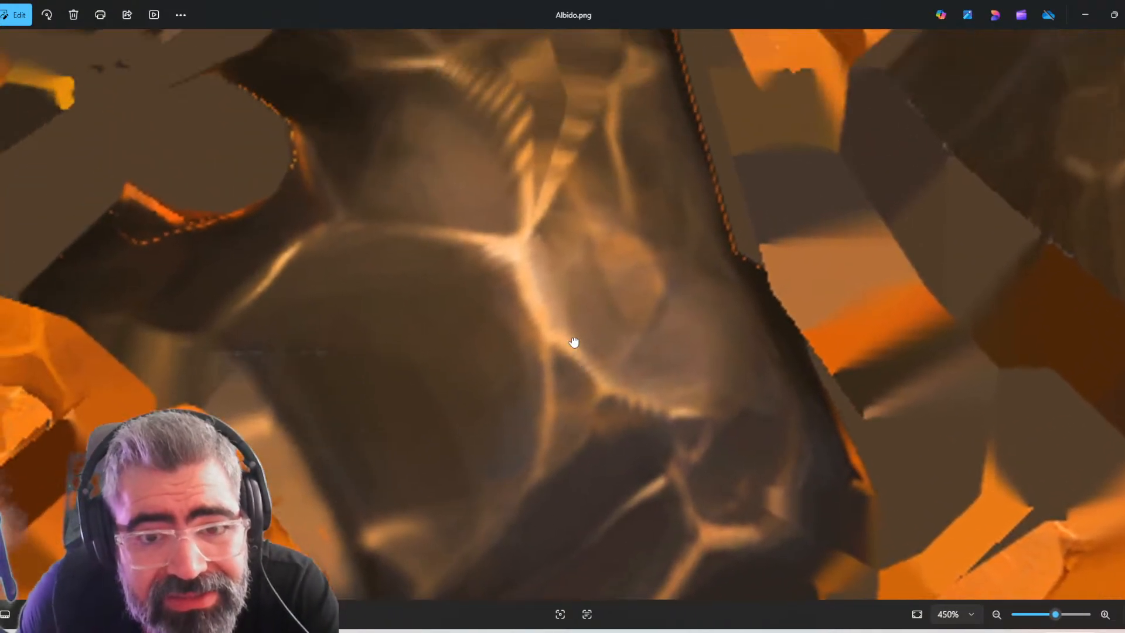
left_click_drag(583, 296, 580, 268)
left_click_drag(497, 472, 572, 383)
scroll(603, 356, "down", 10)
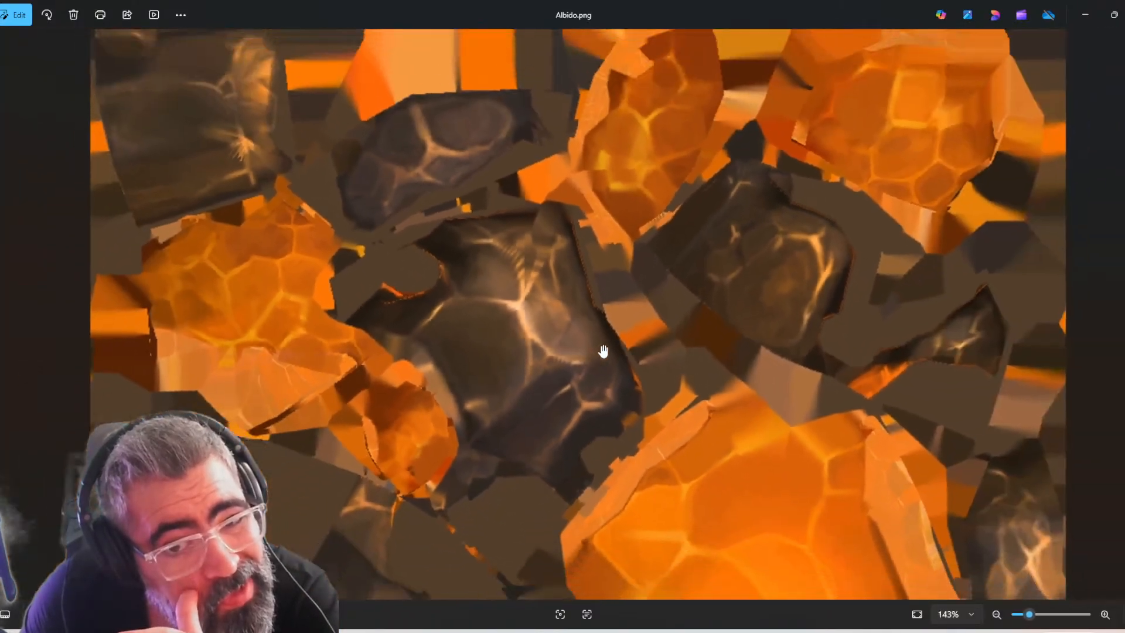
scroll(597, 401, "up", 2)
scroll(621, 427, "down", 2)
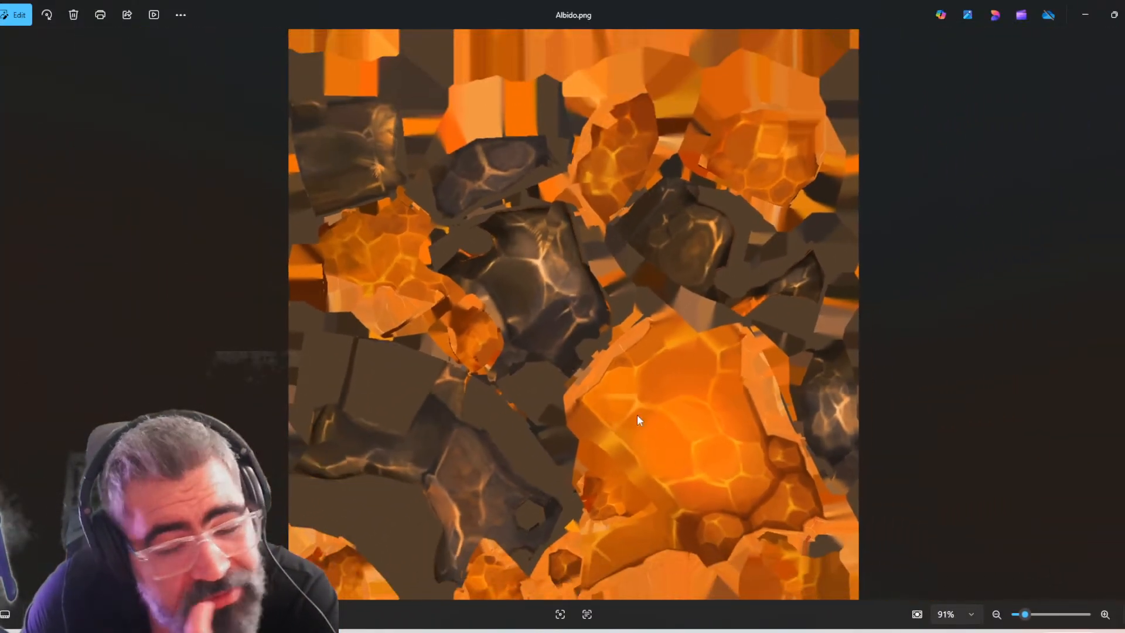
Switch to Level_01 in Unreal Editor and inspect the placed copper mining rock from close up and from gameplay distance
key("alt+Tab")
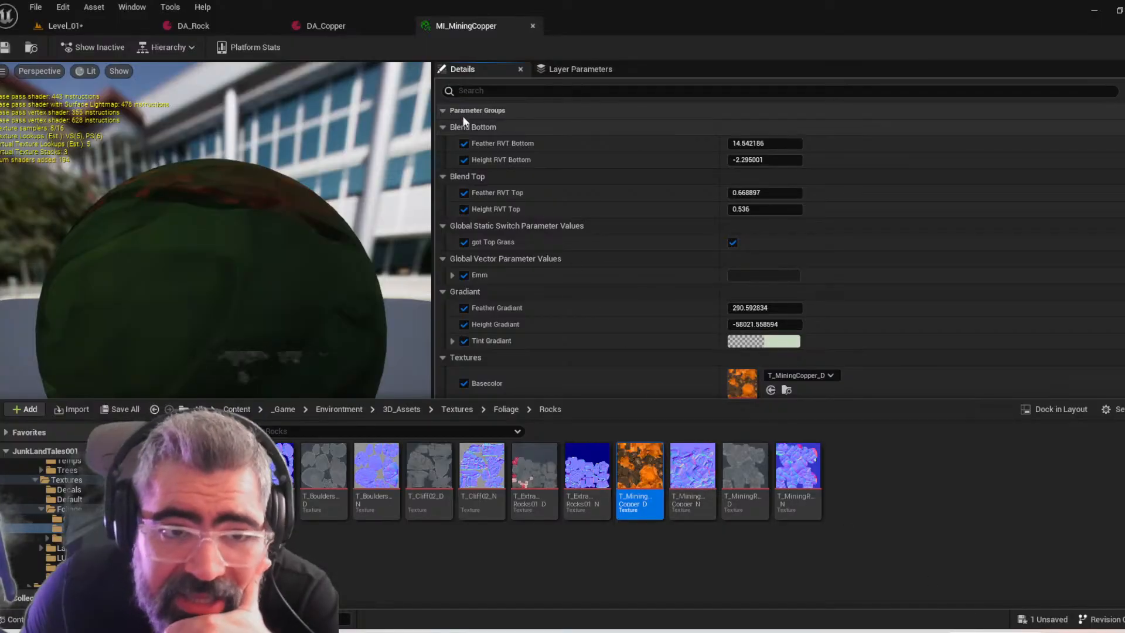
left_click(86, 26)
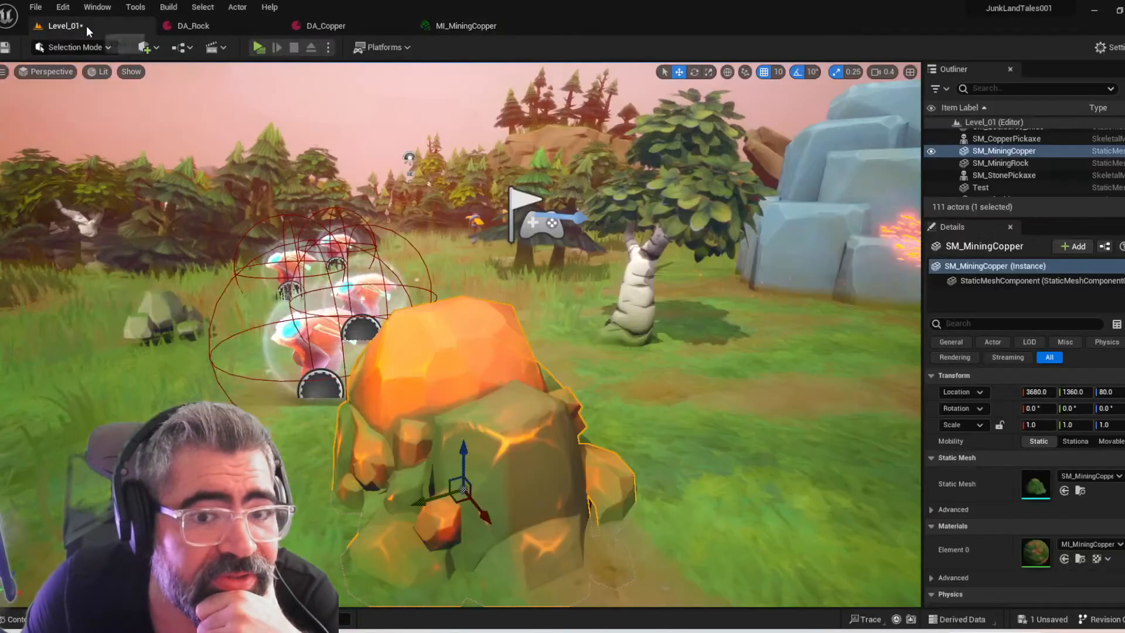
left_click(628, 344)
key("f")
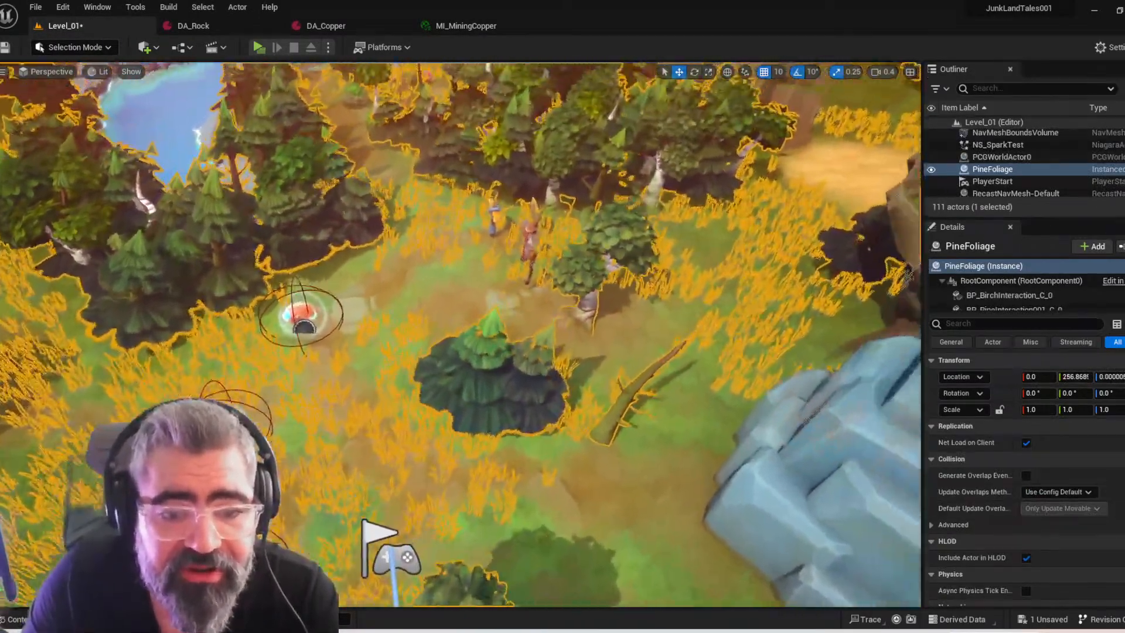
right_click_drag(628, 345, 592, 354)
key("s")
scroll(592, 354, "up", 1)
right_click_drag(719, 422, 706, 351)
key("w")
left_click(718, 423)
right_click_drag(718, 423, 651, 477)
key("d")
scroll(721, 427, "up", 1)
key("s")
key("w")
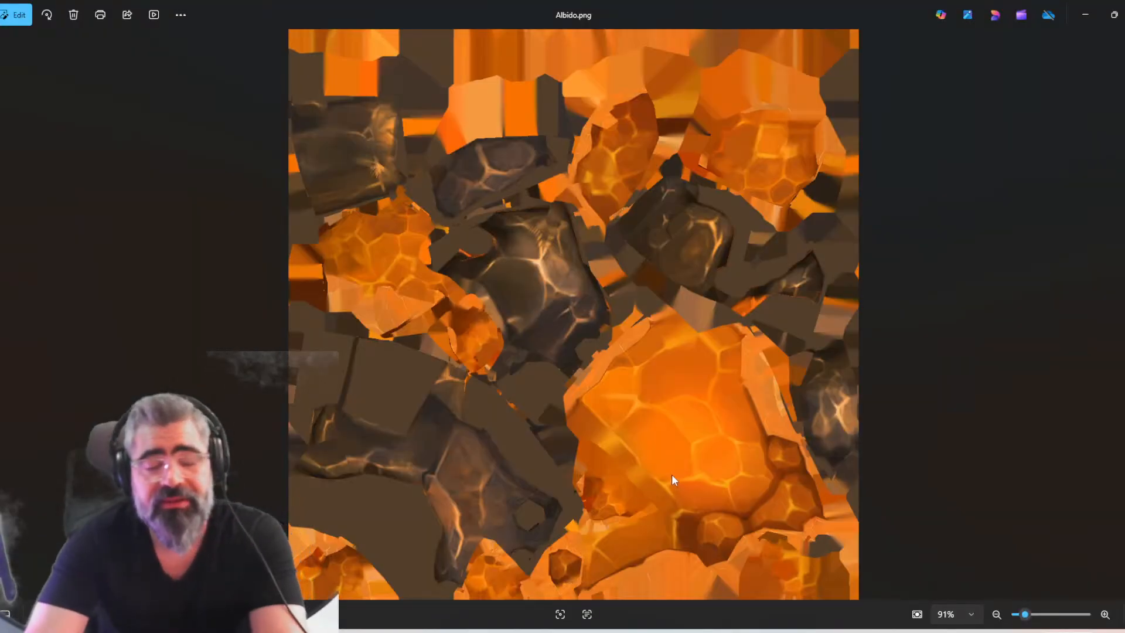
Recheck the painted detail of the rock and copper islands in Albido.png, then close the image
scroll(519, 304, "up", 5)
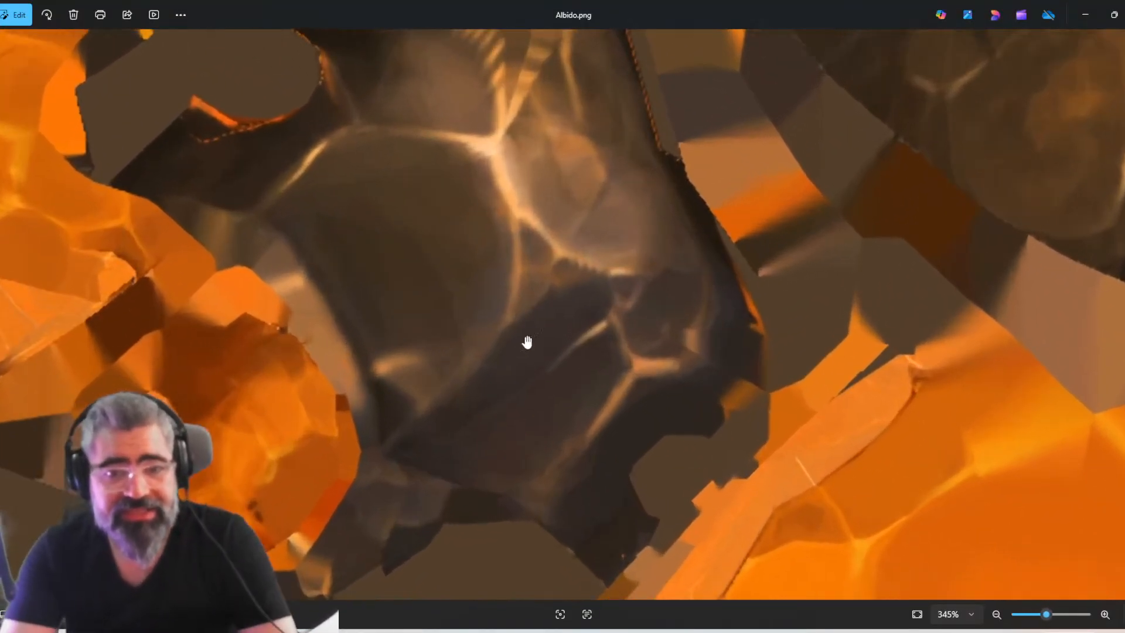
scroll(536, 340, "down", 1)
scroll(534, 340, "up", 4)
scroll(533, 340, "down", 3)
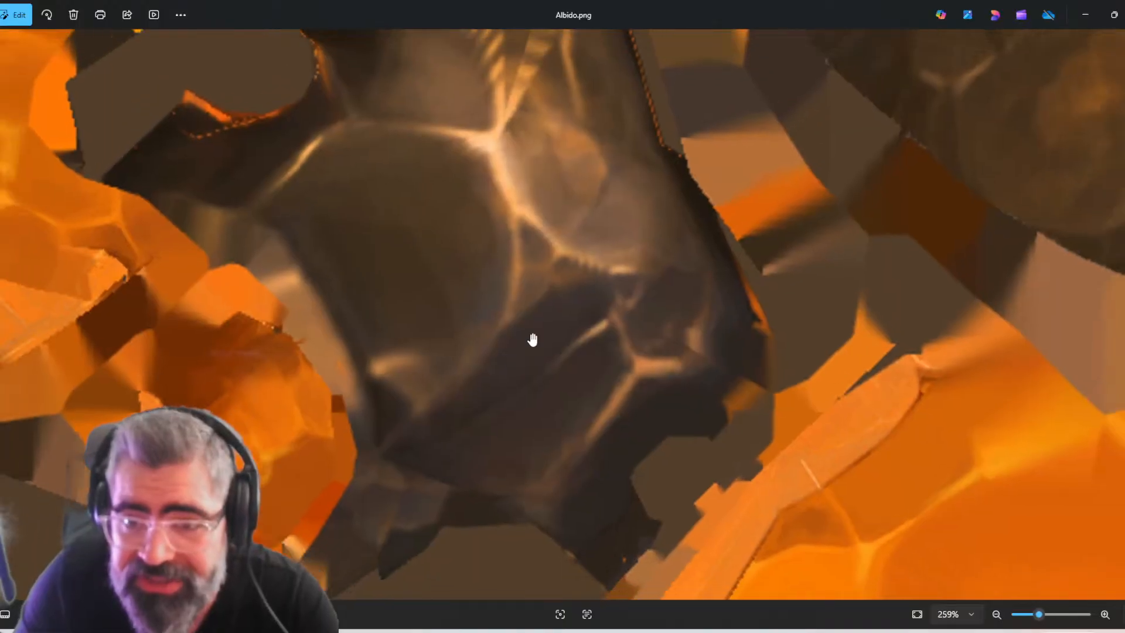
scroll(680, 305, "down", 4)
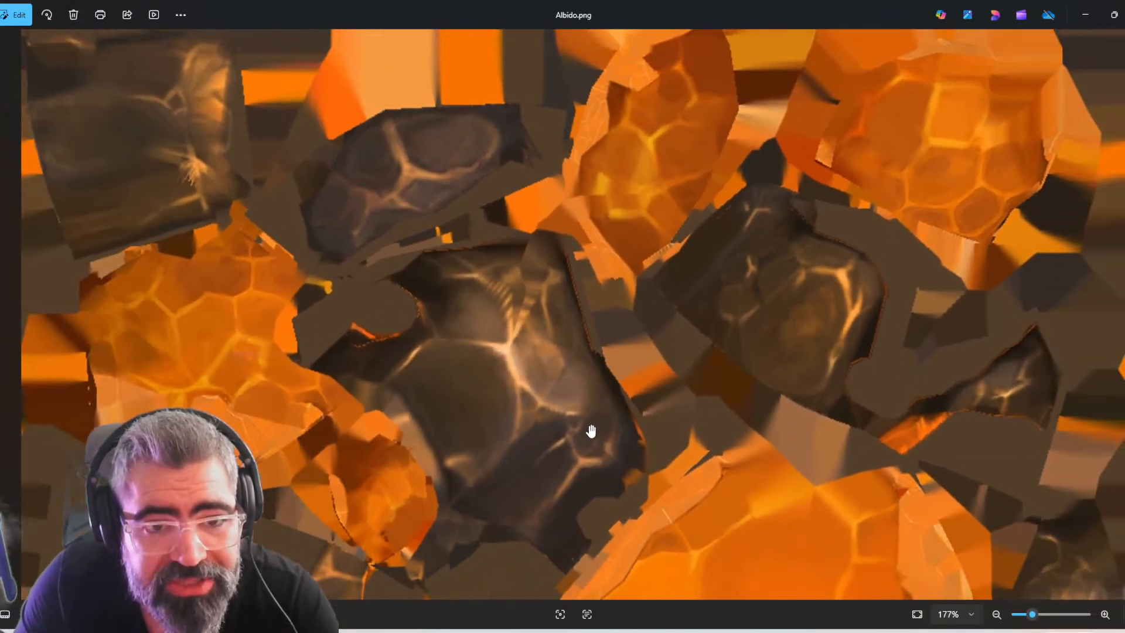
left_click_drag(591, 431, 657, 518)
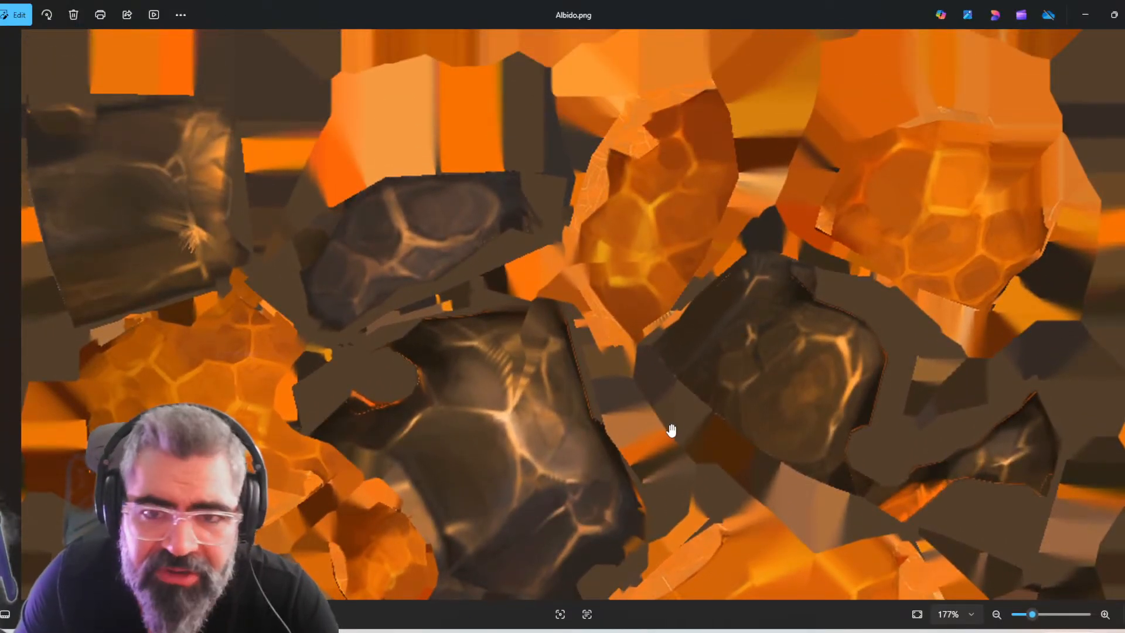
scroll(669, 432, "down", 4)
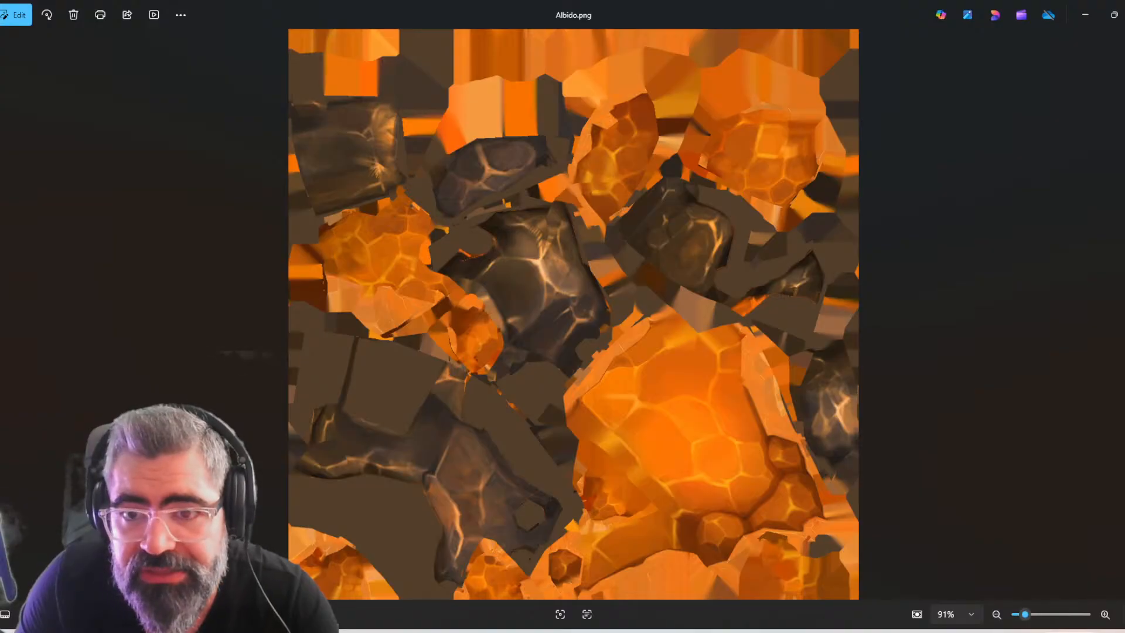
left_click(1124, 15)
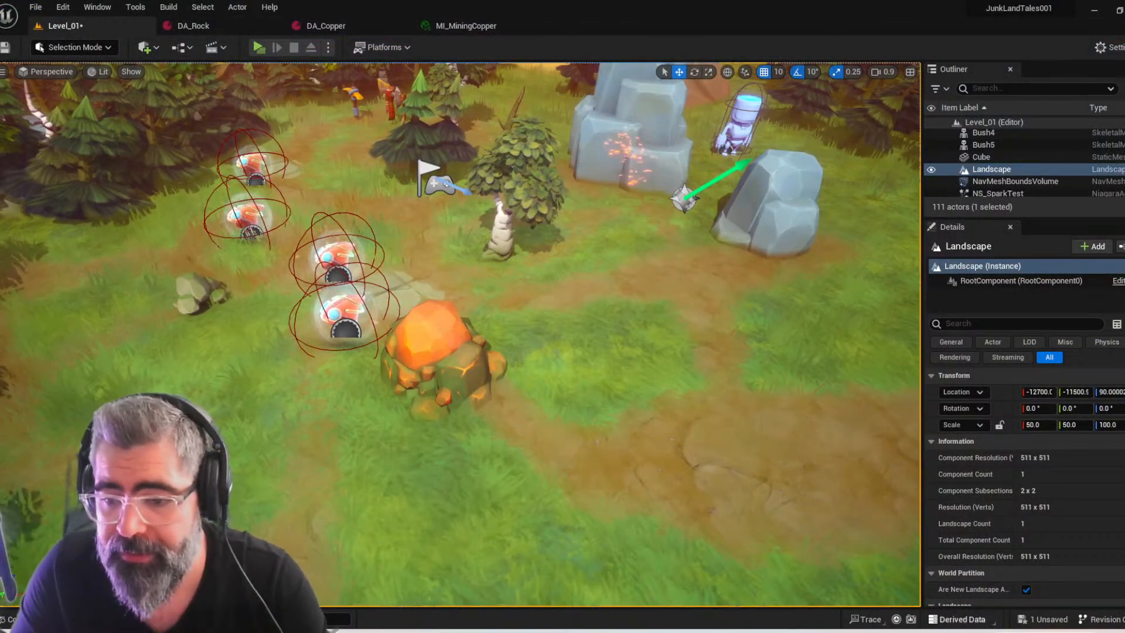
Switch to Maya and delete the dark rock body and all loose nuggets except the combined medium nugget cluster
left_click(1005, 631)
left_click_drag(682, 436, 750, 387, "alt")
scroll(750, 386, "down", 5)
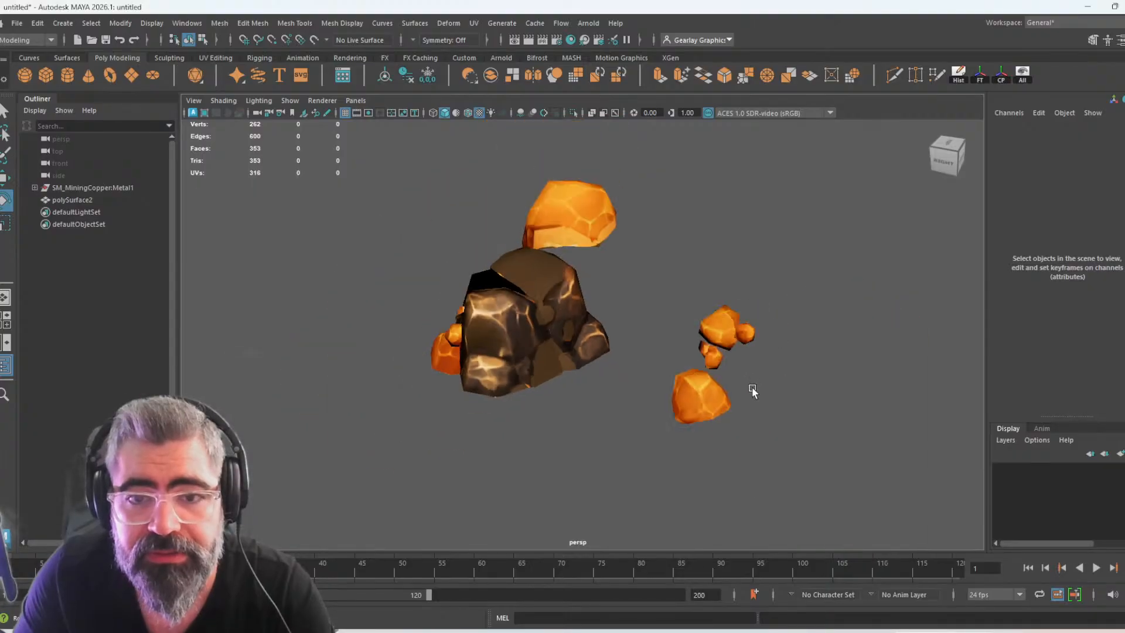
left_click_drag(397, 155, 645, 455)
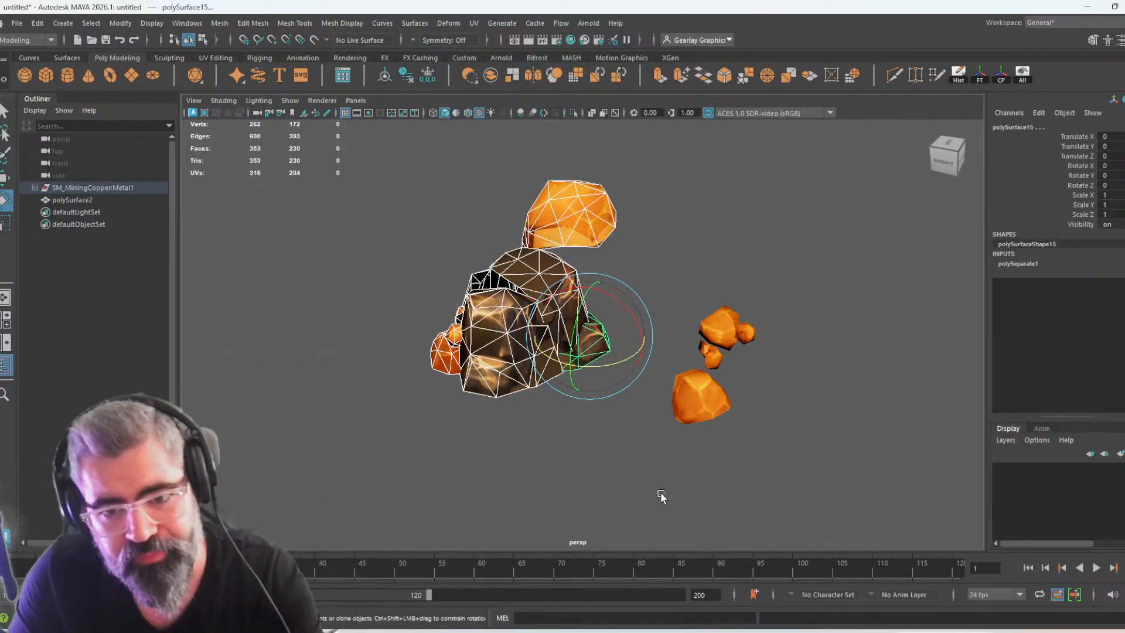
left_click(510, 469)
left_click_drag(510, 470, 632, 445, "alt")
scroll(633, 444, "down", 10)
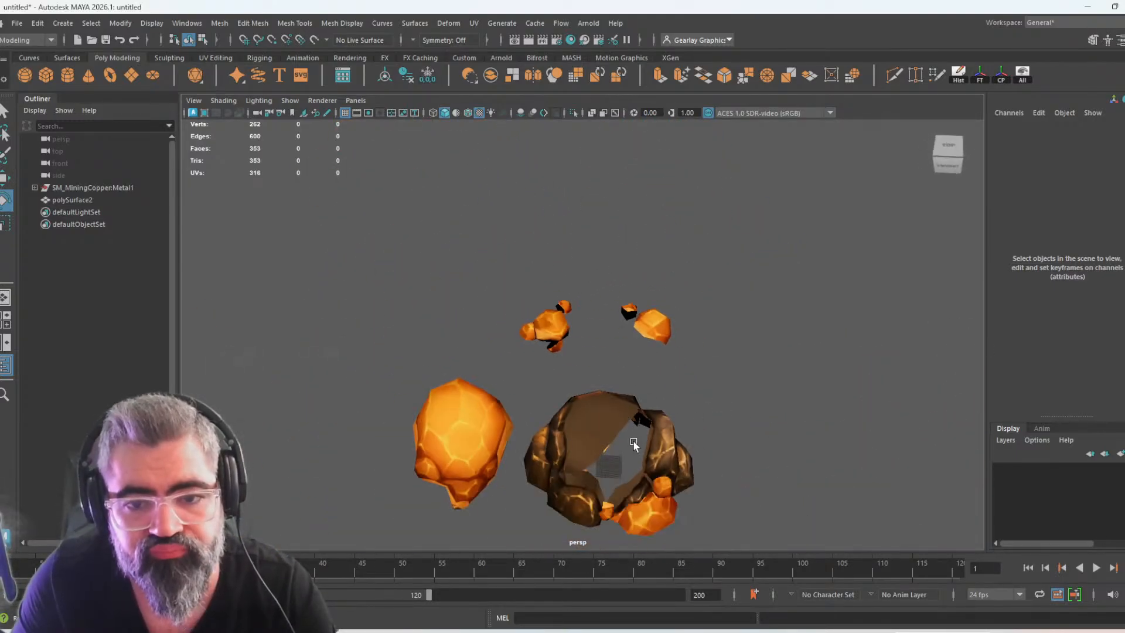
left_click_drag(690, 397, 520, 322, "alt")
left_click_drag(462, 231, 781, 415)
key("Delete")
Select the combined nugget cluster polySurface2 and examine it from all sides, including the open backs of its pieces
scroll(714, 379, "up", 6)
scroll(647, 391, "up", 5)
left_click(692, 321)
left_click_drag(692, 321, 744, 445, "alt")
left_click_drag(601, 446, 668, 375, "alt")
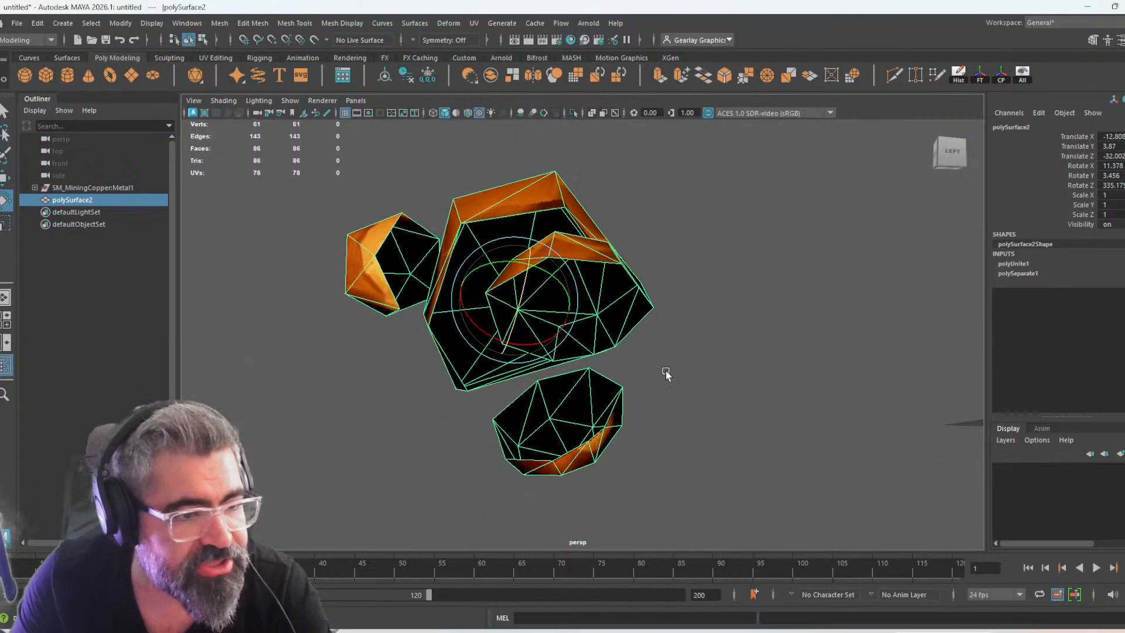
left_click_drag(588, 359, 455, 447, "alt")
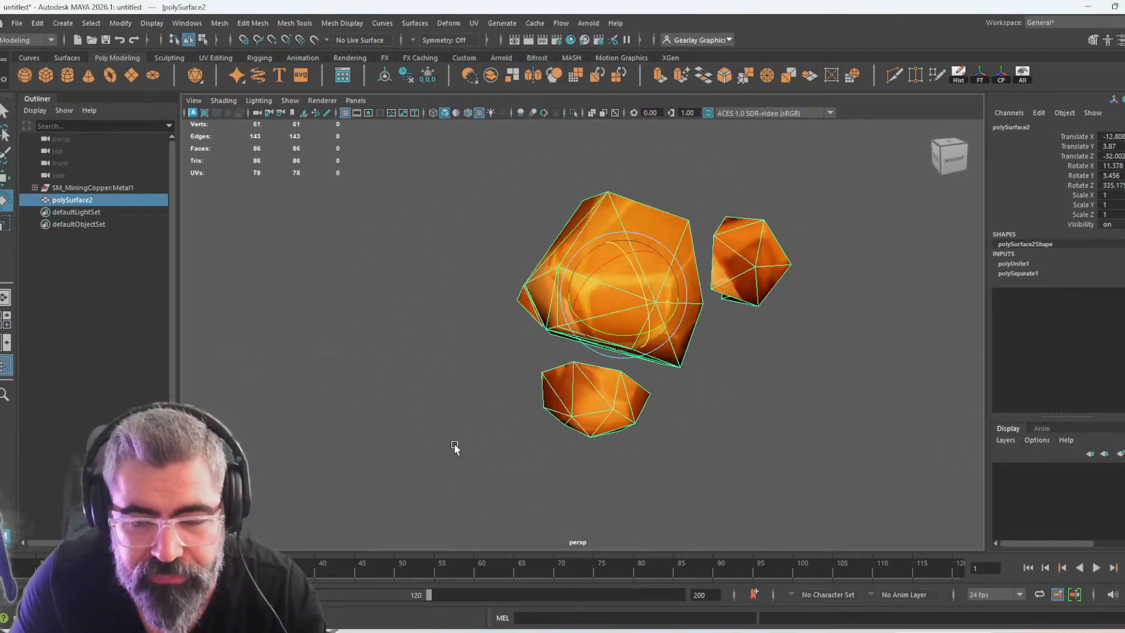
scroll(625, 441, "down", 5)
left_click_drag(626, 442, 620, 437, "alt")
key("w")
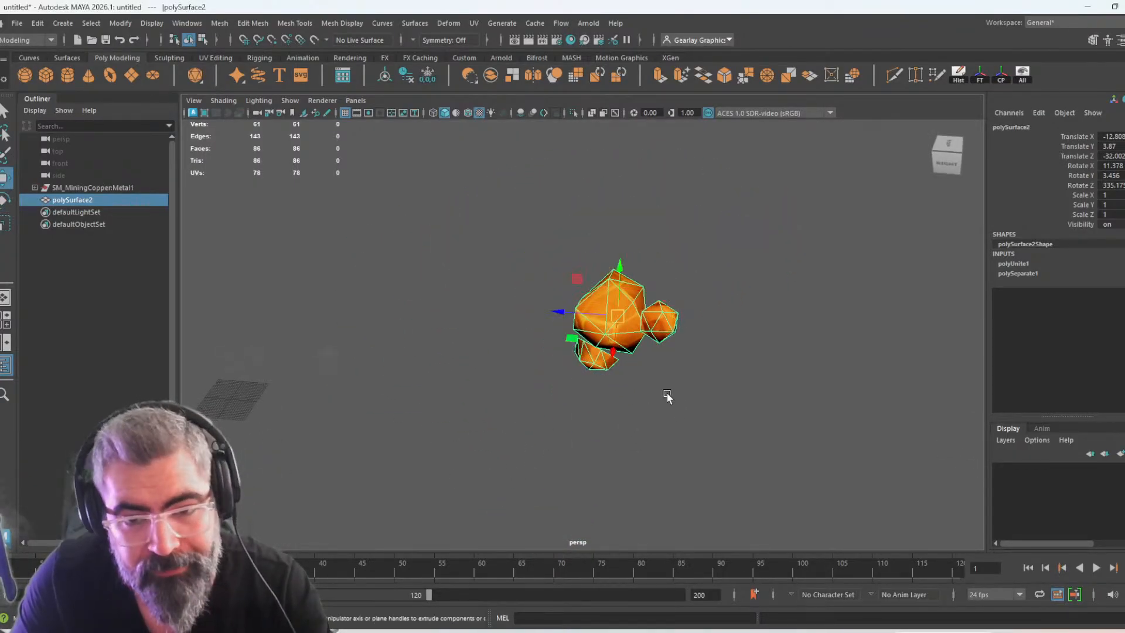
left_click(690, 412)
left_click_drag(713, 430, 582, 422, "alt")
left_click_drag(707, 434, 749, 472, "alt")
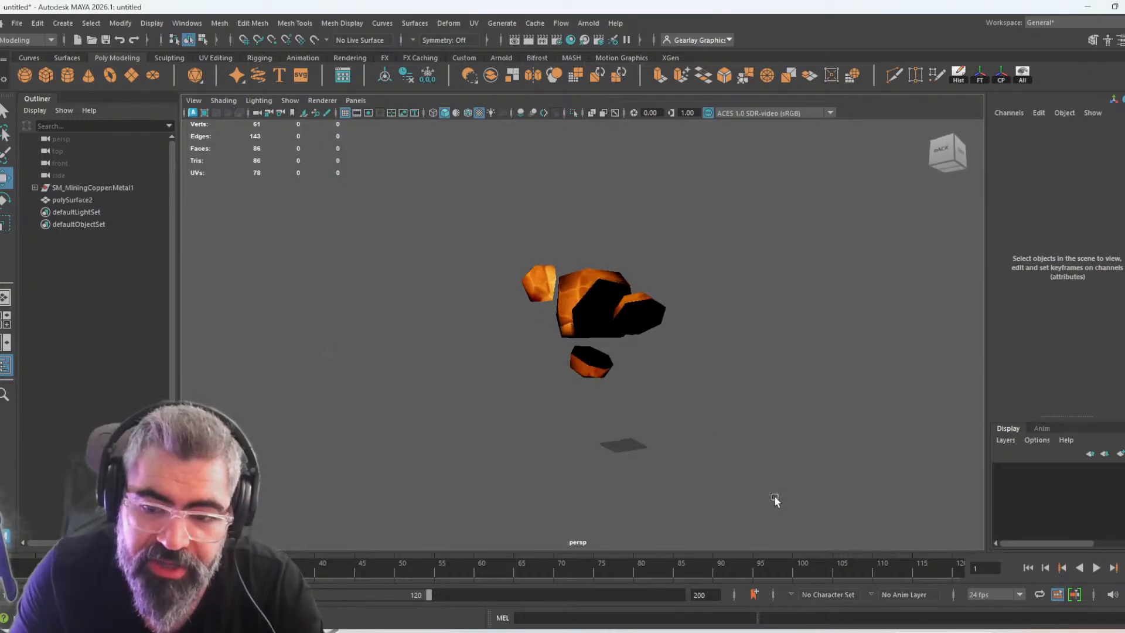
mouse_move(810, 627)
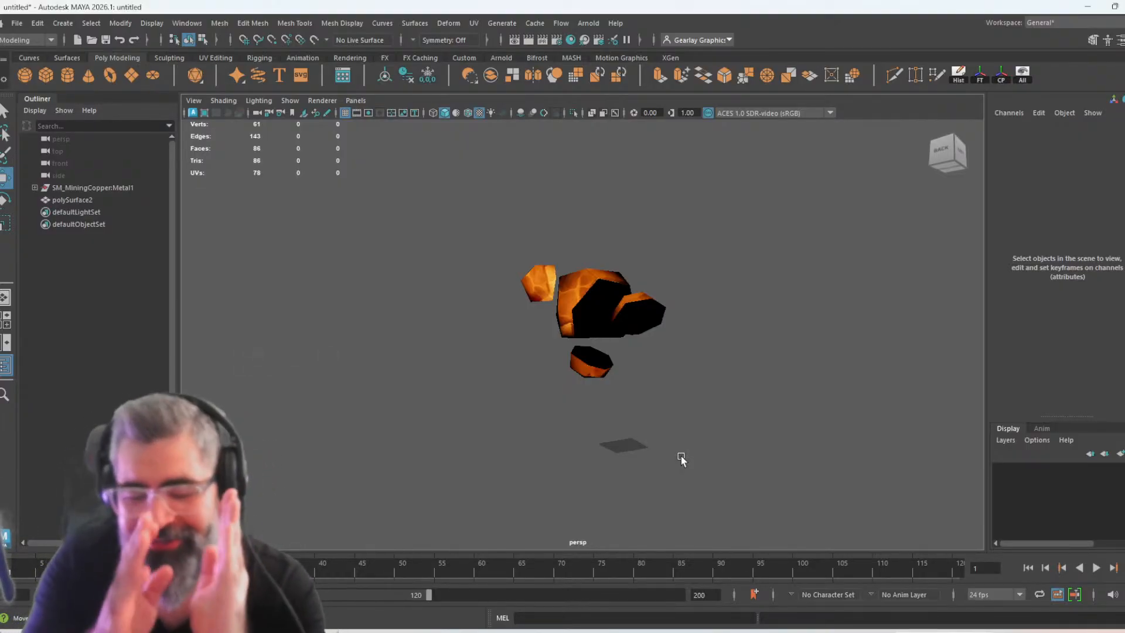
left_click_drag(563, 437, 781, 498, "alt")
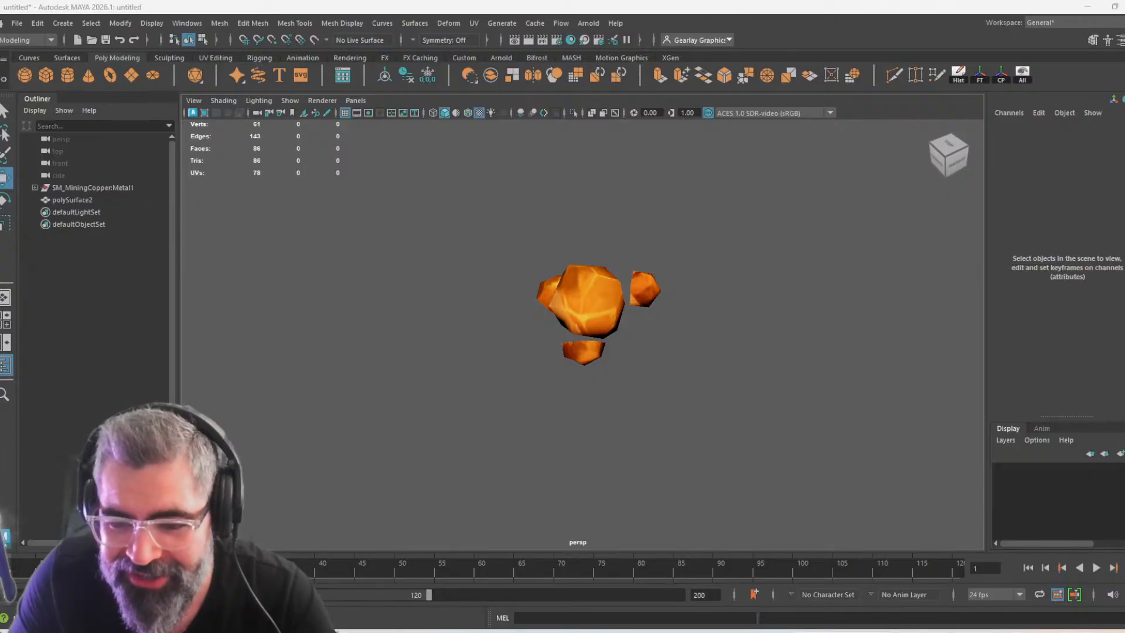
Switch back to the Level_01 view in Unreal Editor
key("alt+Tab")
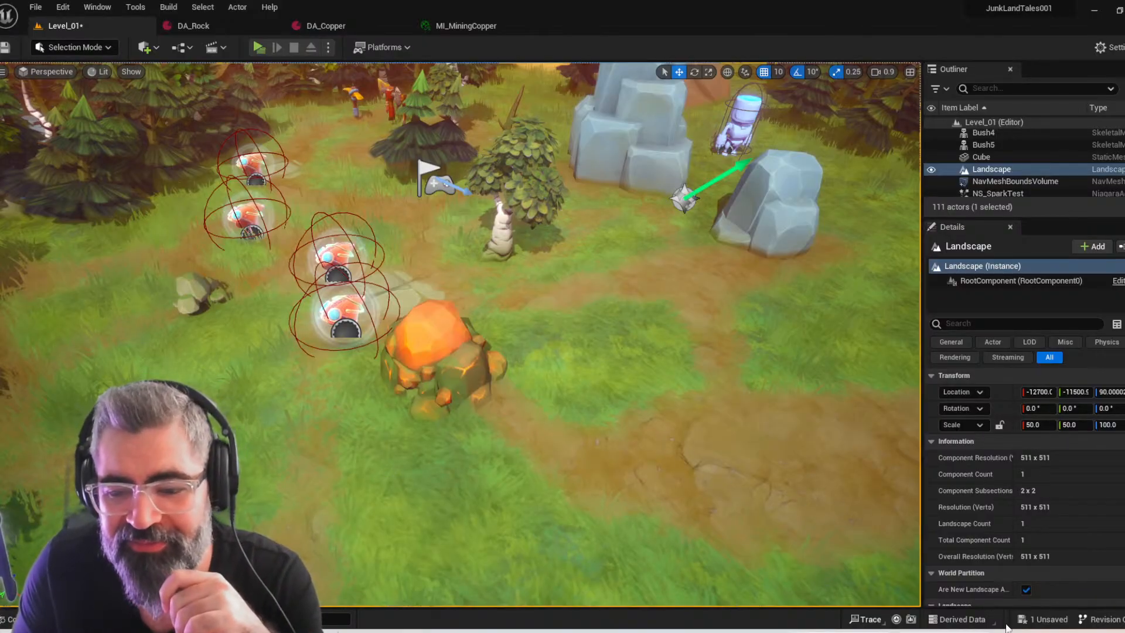
mouse_move(1046, 631)
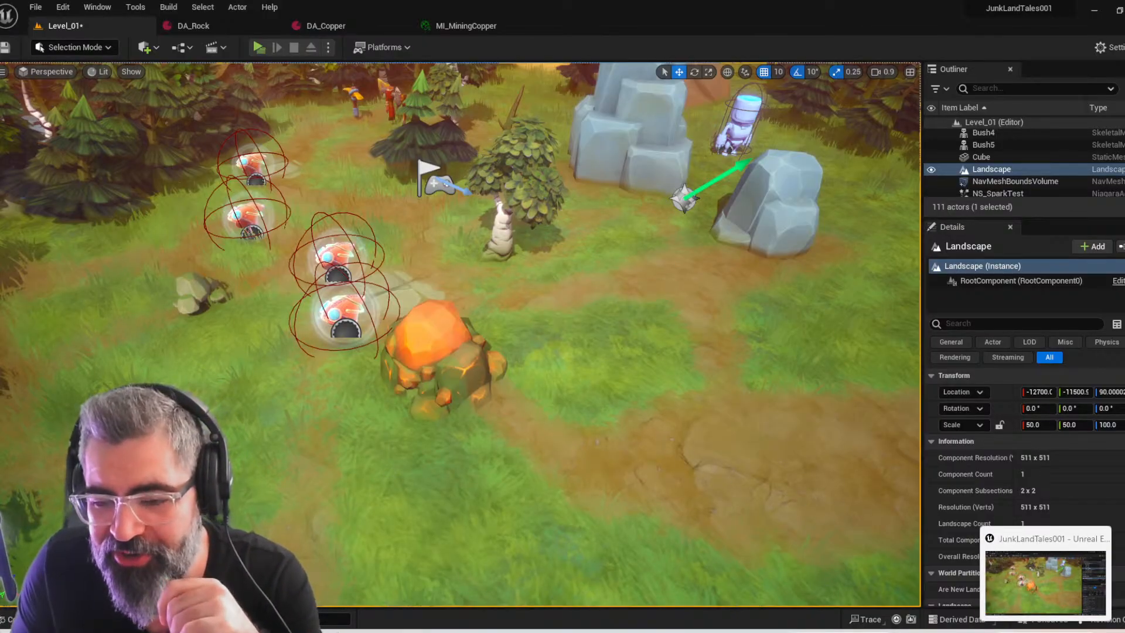